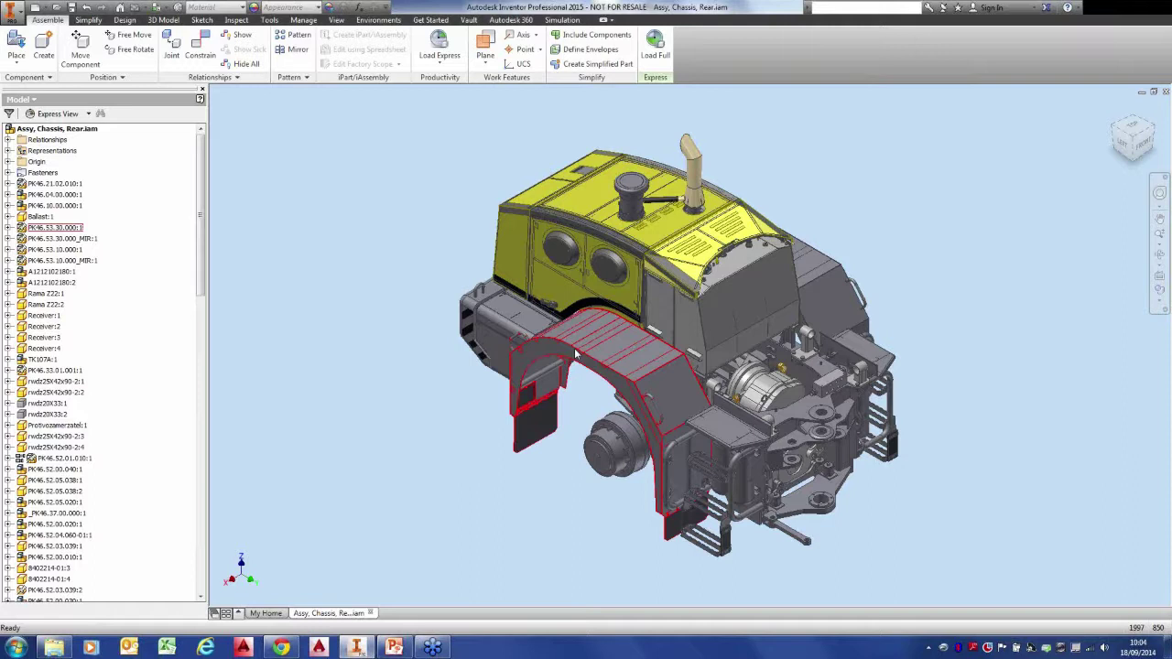
# Create a new part file from the metric Standard (mm).ipt template.
pyautogui.moveTo(575, 353)
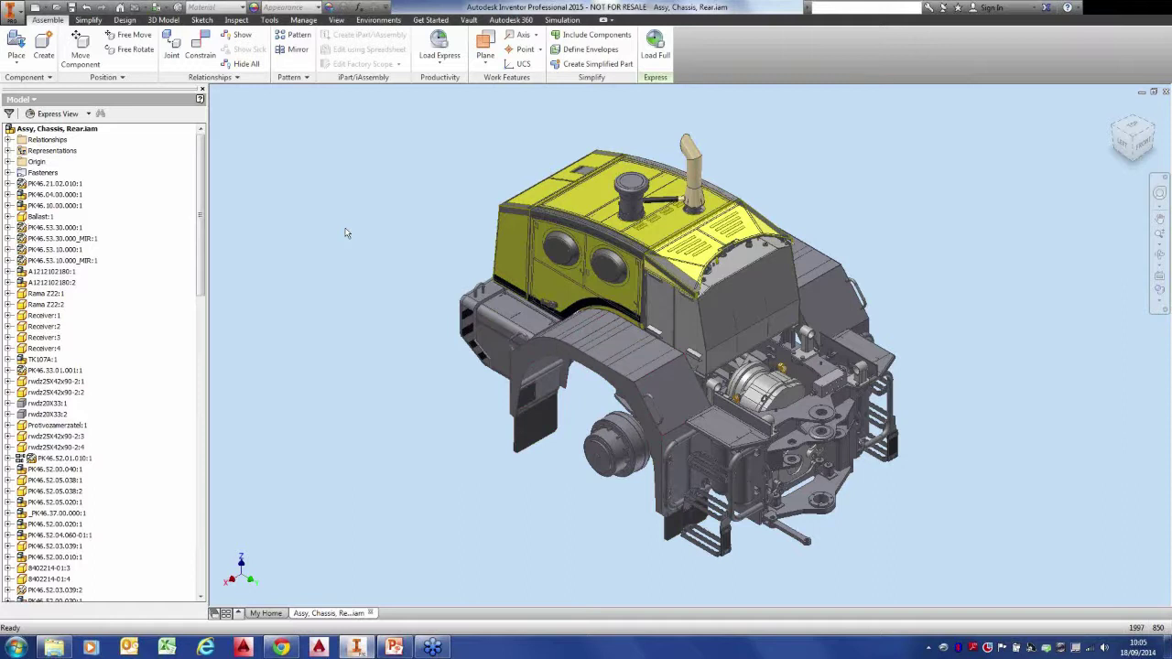
pyautogui.hotkey('ctrl', 'n')
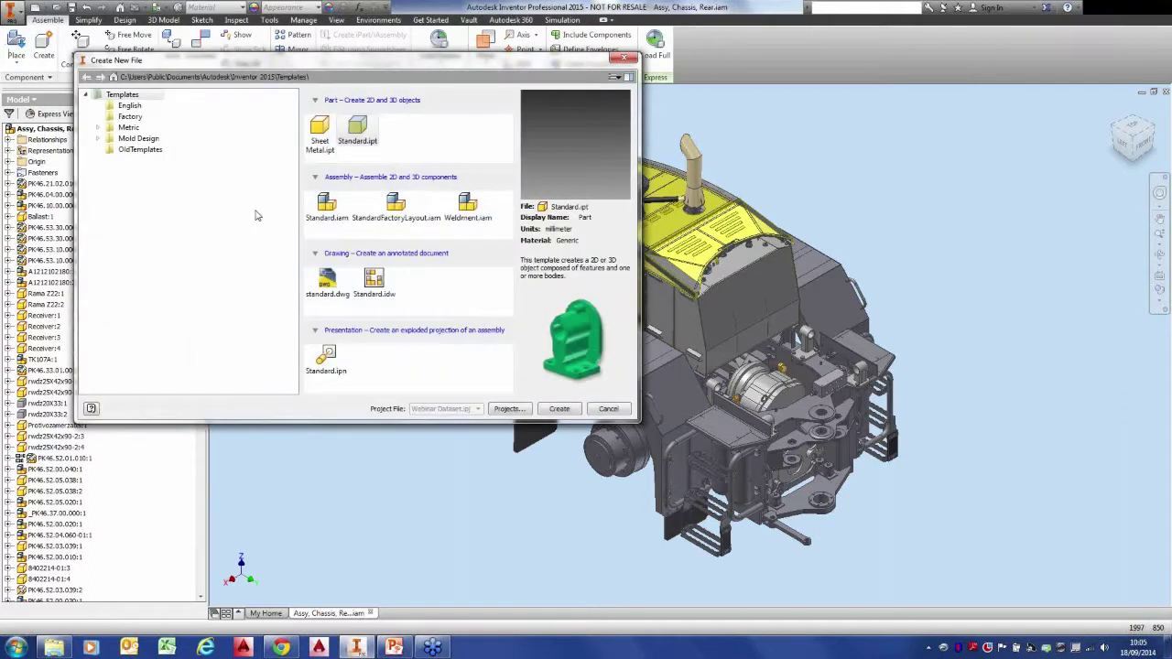
pyautogui.click(128, 127)
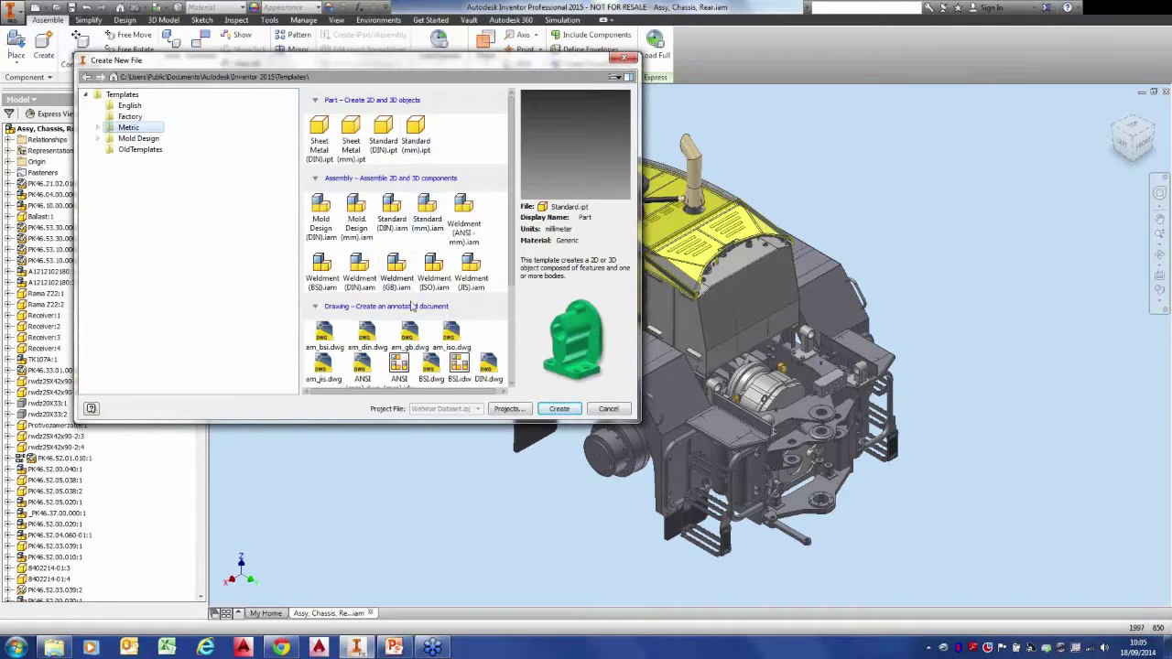
pyautogui.click(130, 106)
pyautogui.click(128, 127)
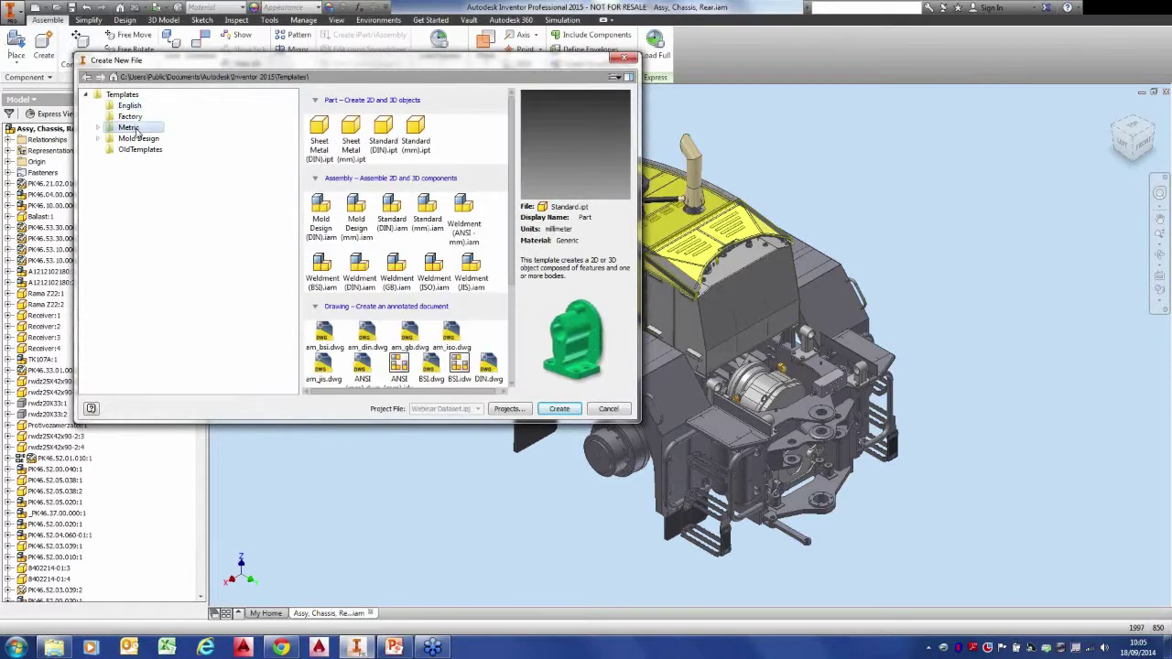
pyautogui.click(415, 133)
pyautogui.click(559, 408)
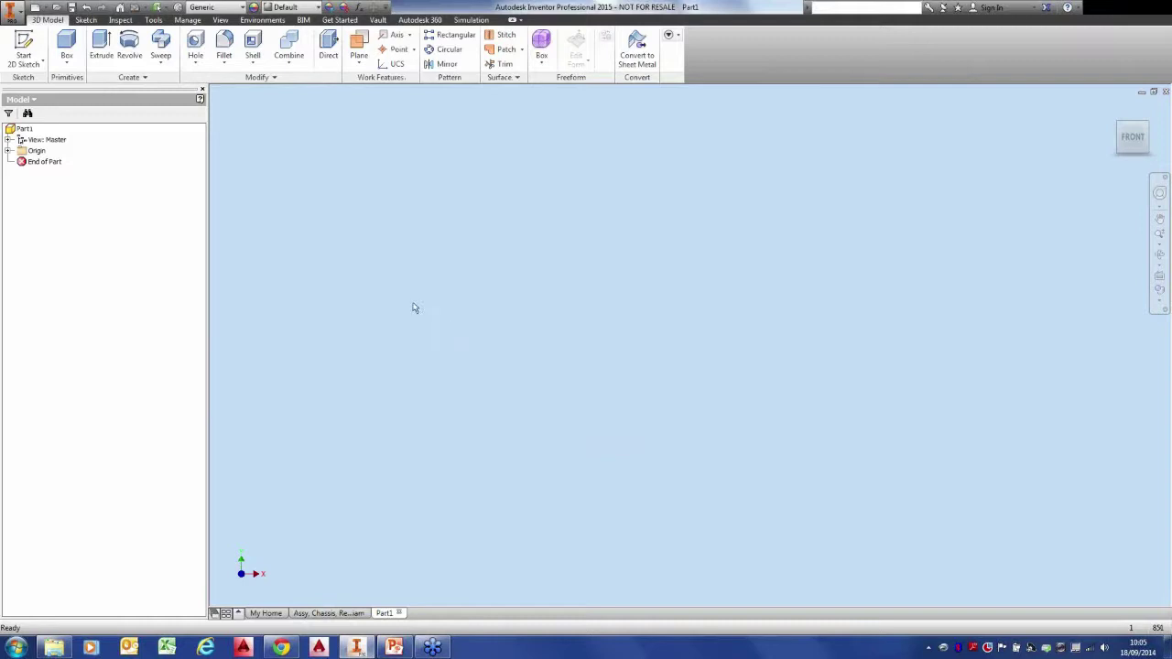
# Start a sketch on the horizontal origin plane and draw a 50 by 50 mm two-point center rectangle centred on the origin.
pyautogui.click(28, 44)
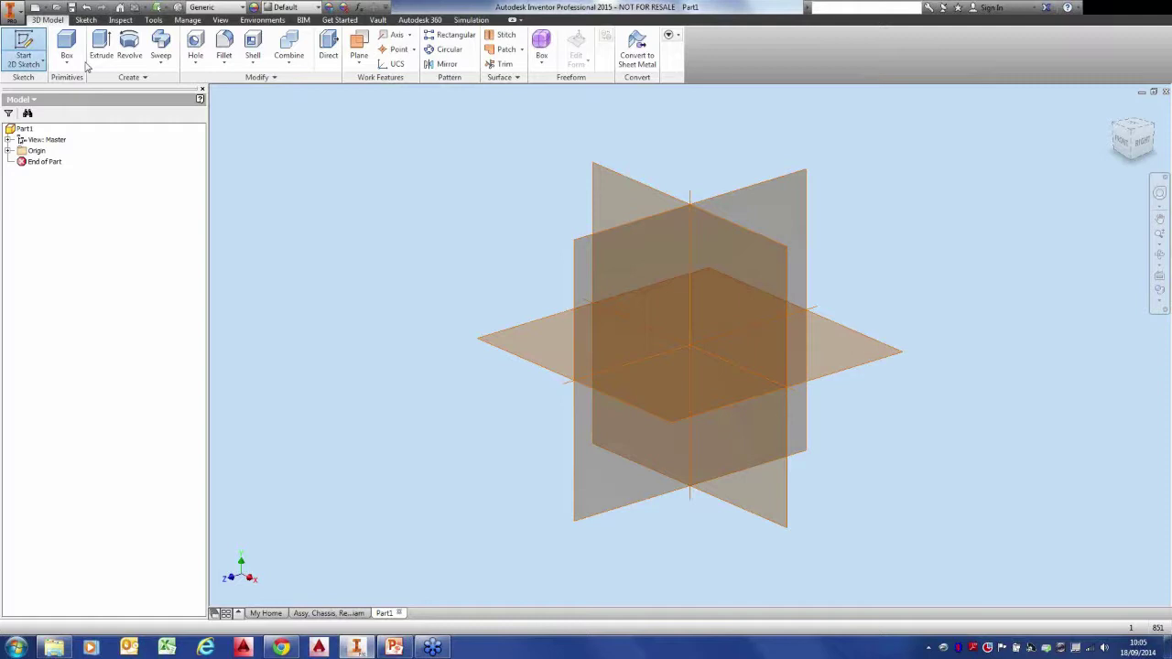
pyautogui.click(511, 327)
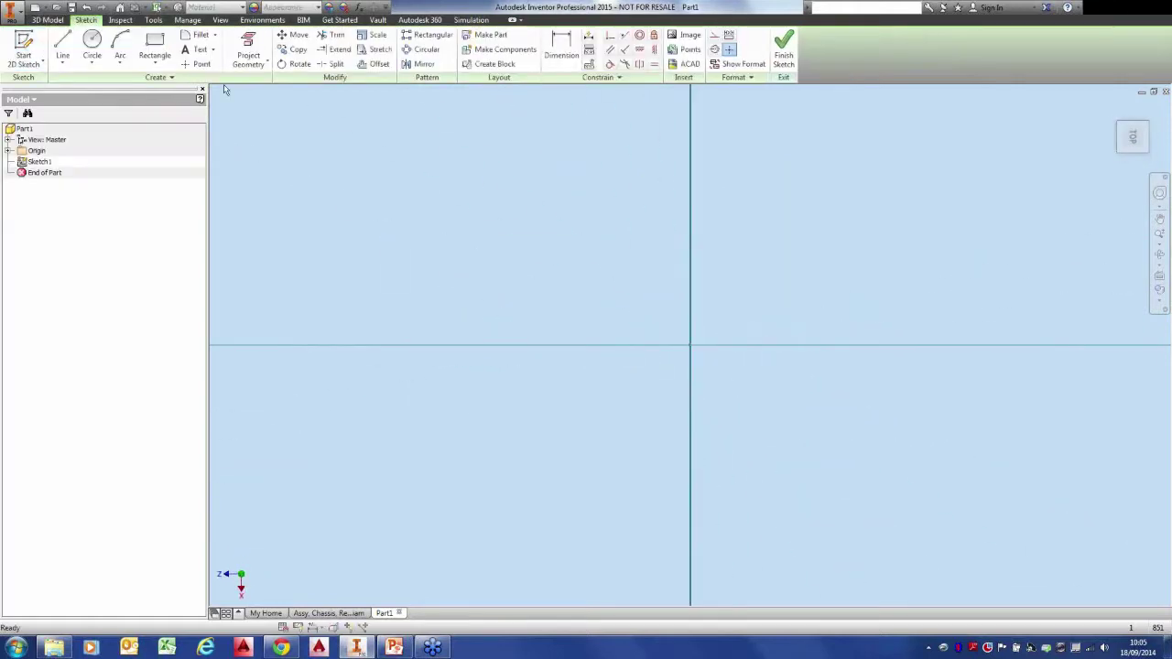
pyautogui.click(155, 62)
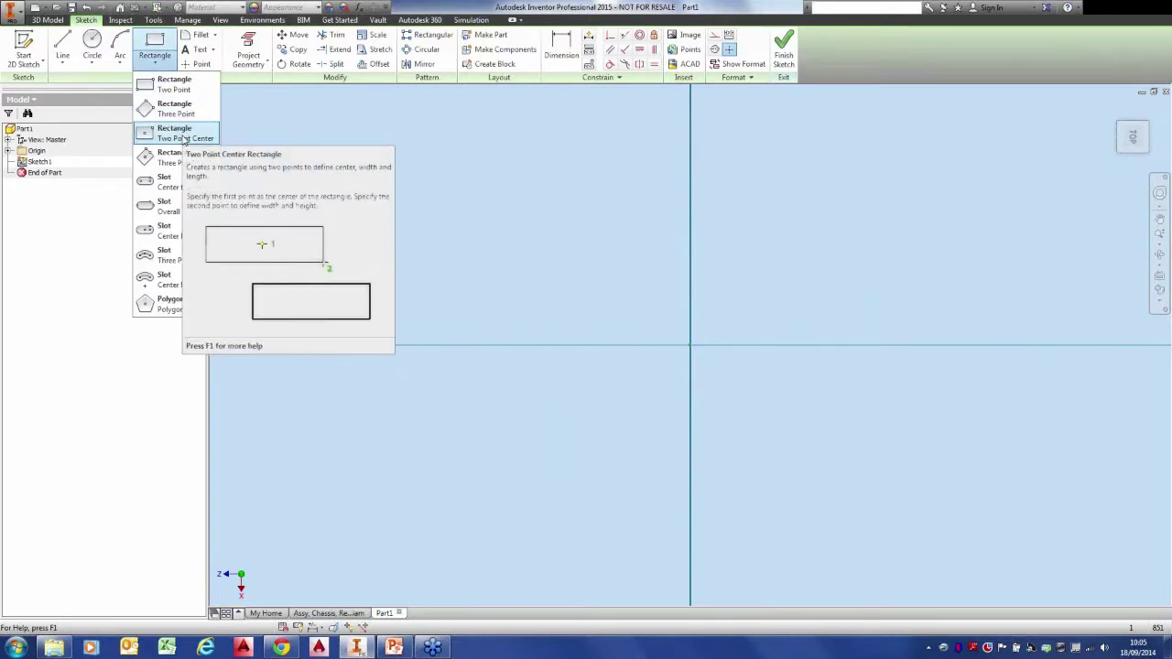
pyautogui.click(184, 139)
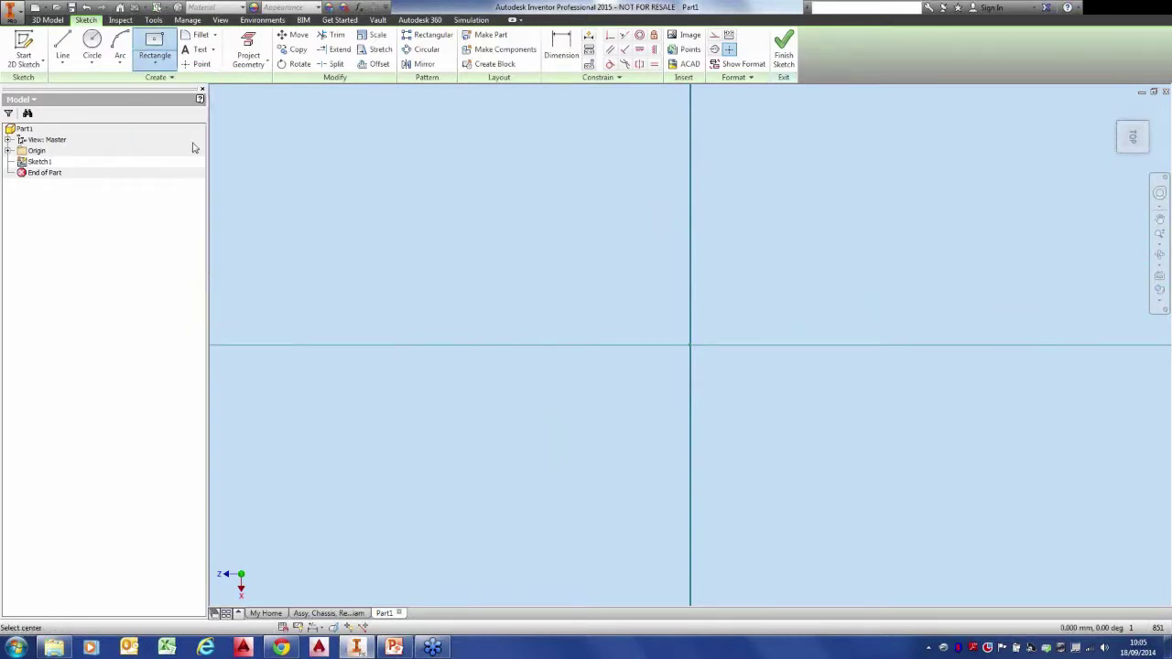
pyautogui.click(690, 345)
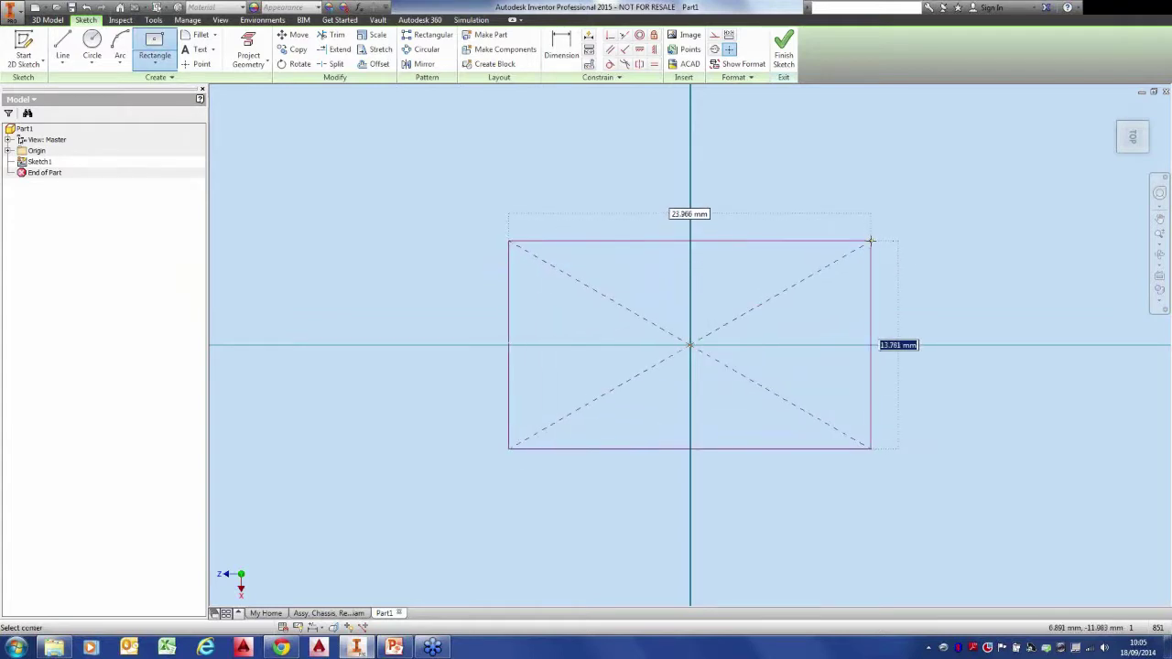
pyautogui.write('50')
pyautogui.press('Tab')
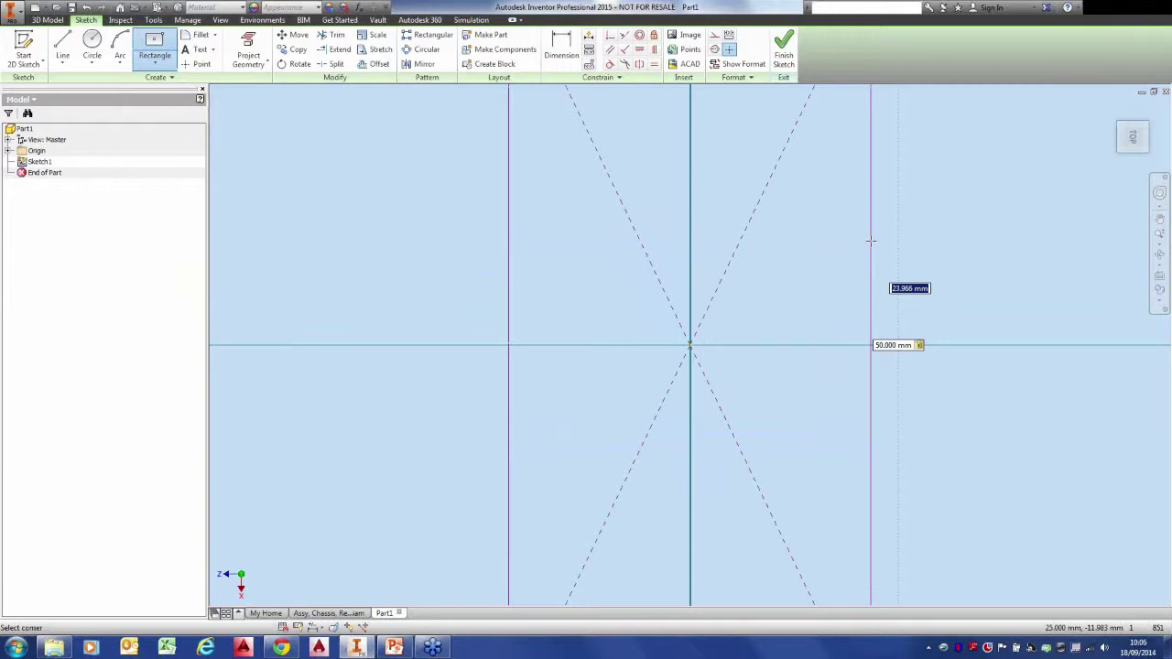
pyautogui.write('50')
pyautogui.press('Return')
pyautogui.scroll(-5, 852, 245)
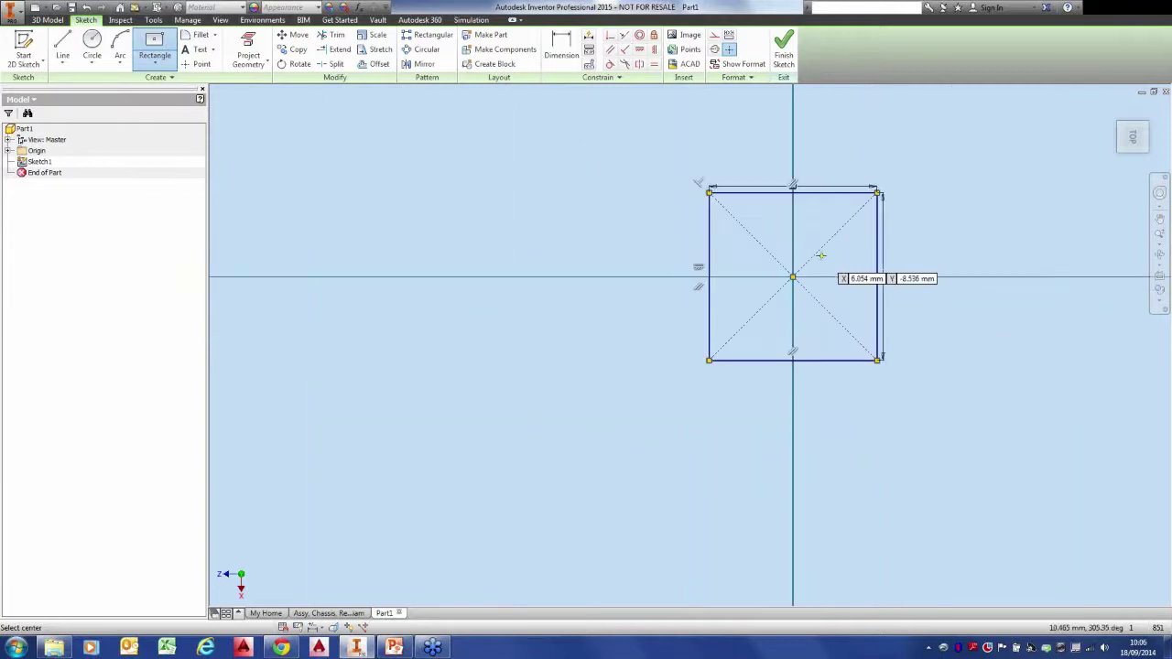
pyautogui.scroll(3, 777, 183)
pyautogui.scroll(2, 778, 184)
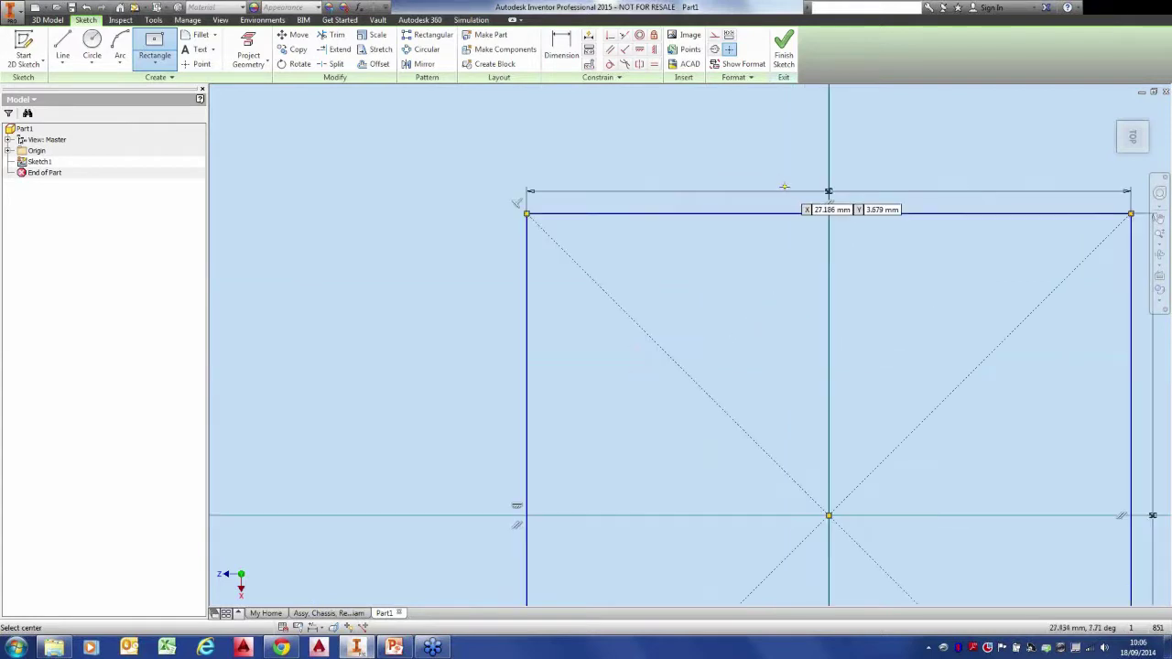
pyautogui.press('Escape')
# Set the dimension along the rectangle's upper edge to 150 mm and finish the sketch.
pyautogui.doubleClick(827, 192)
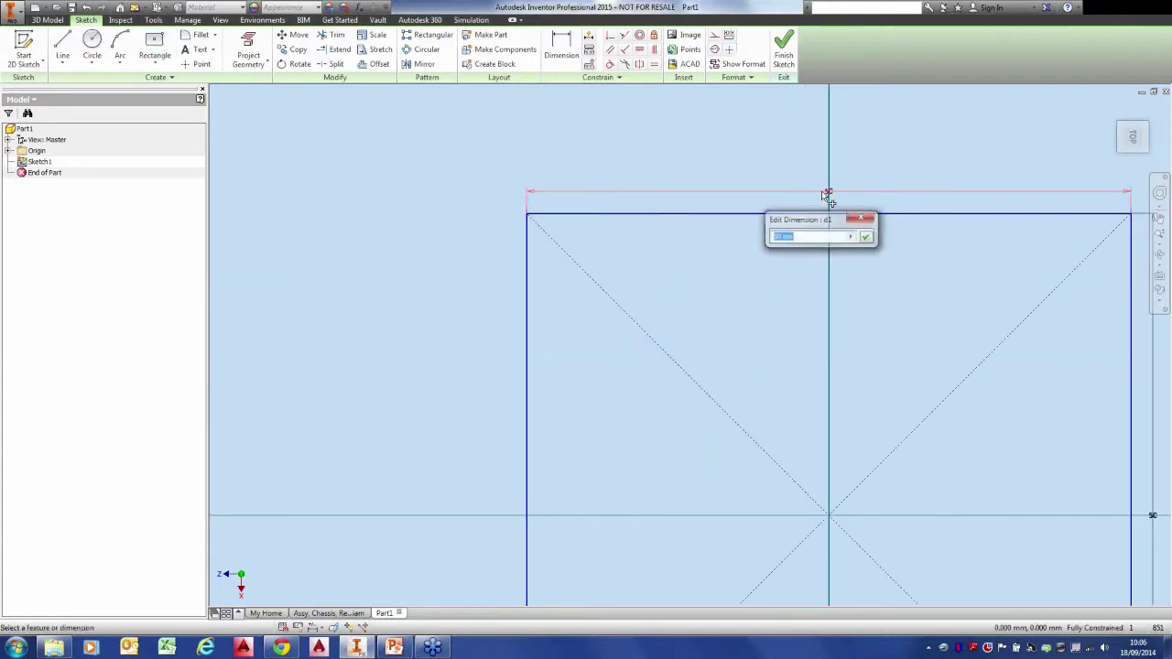
pyautogui.write('150')
pyautogui.press('Return')
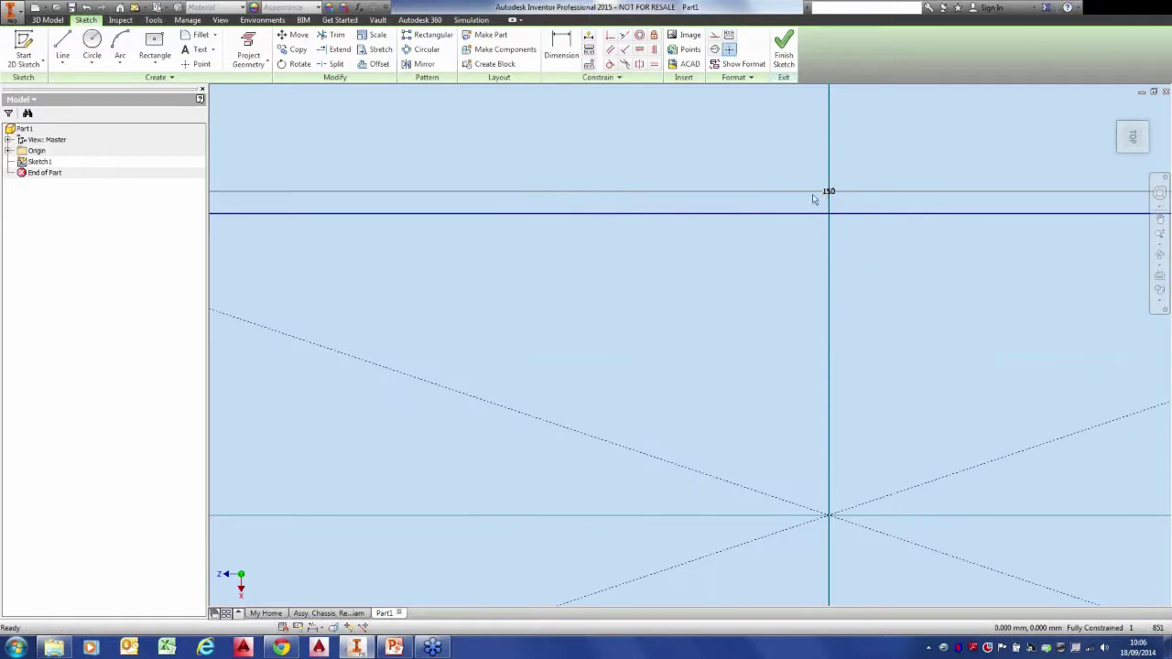
pyautogui.scroll(-5, 694, 280)
pyautogui.moveTo(693, 280); pyautogui.dragTo(674, 280, button='middle')
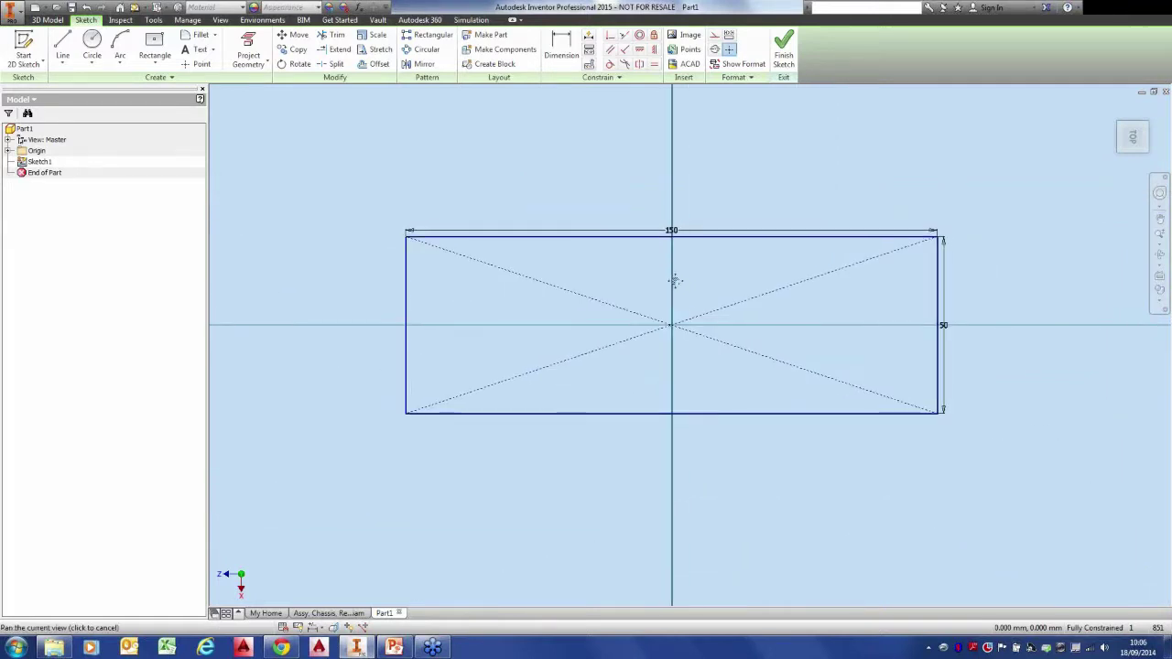
pyautogui.rightClick(620, 180)
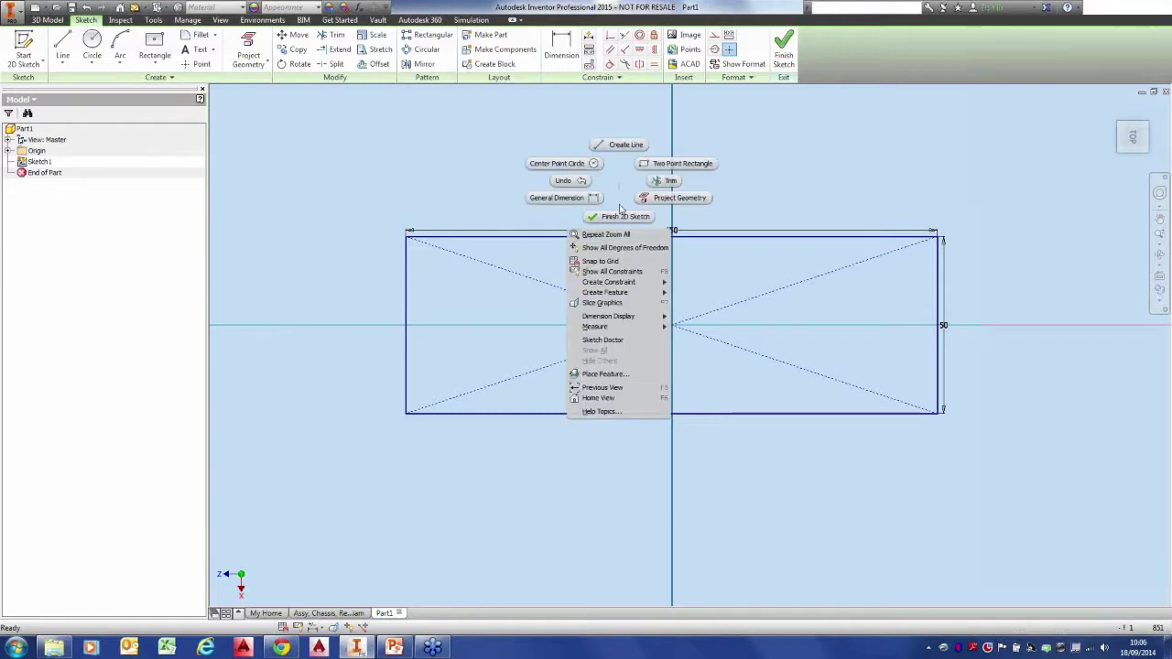
pyautogui.click(620, 216)
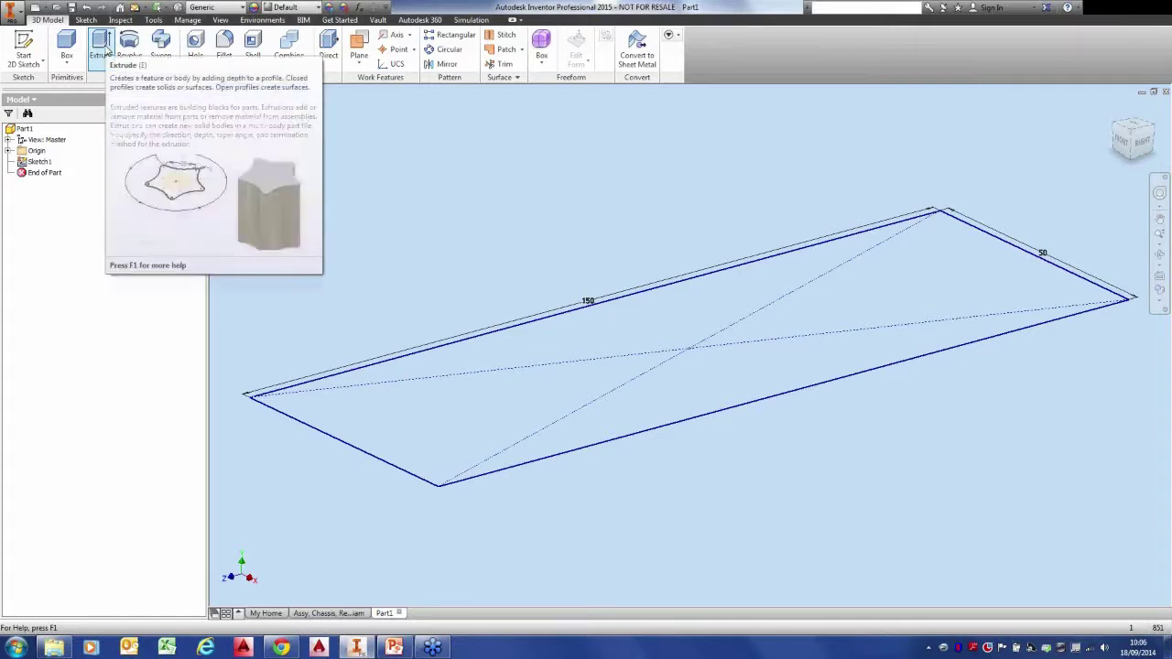
# Extrude the rectangular profile upward by 50 mm into a solid block.
pyautogui.click(103, 47)
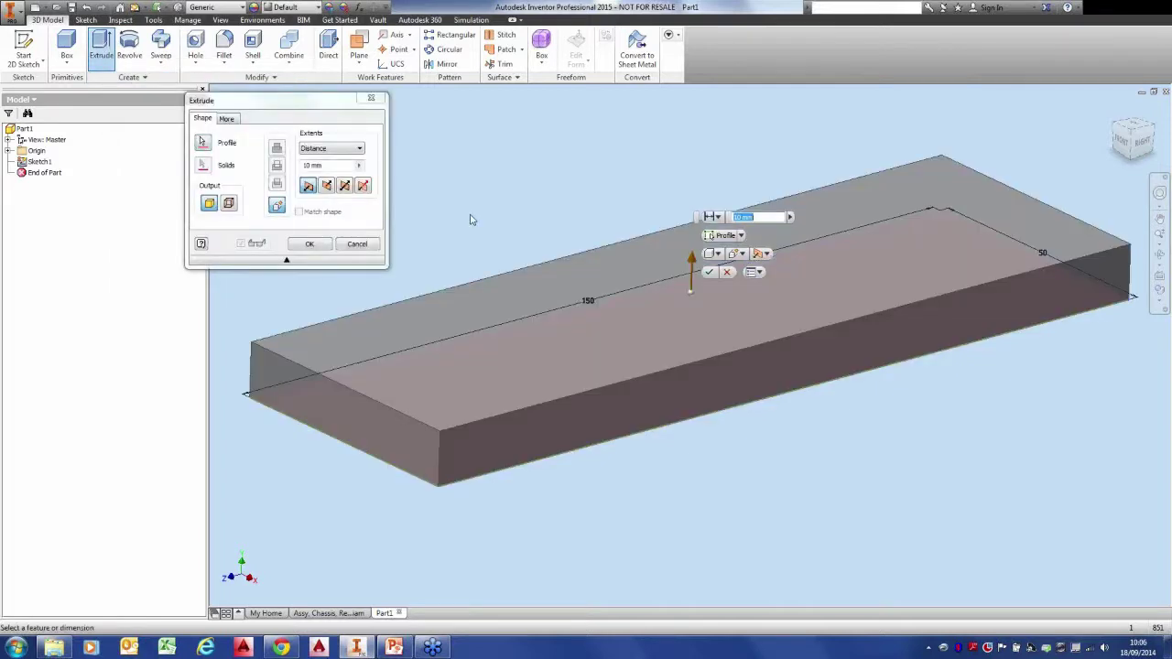
pyautogui.click(305, 165)
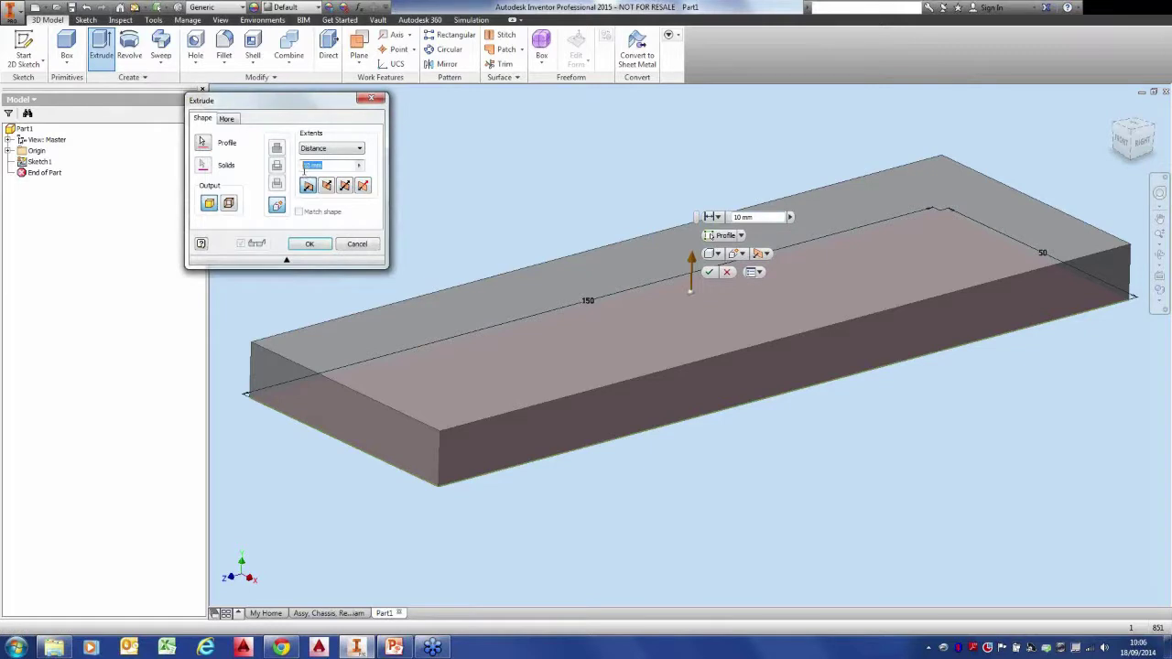
pyautogui.write('50')
pyautogui.press('Return')
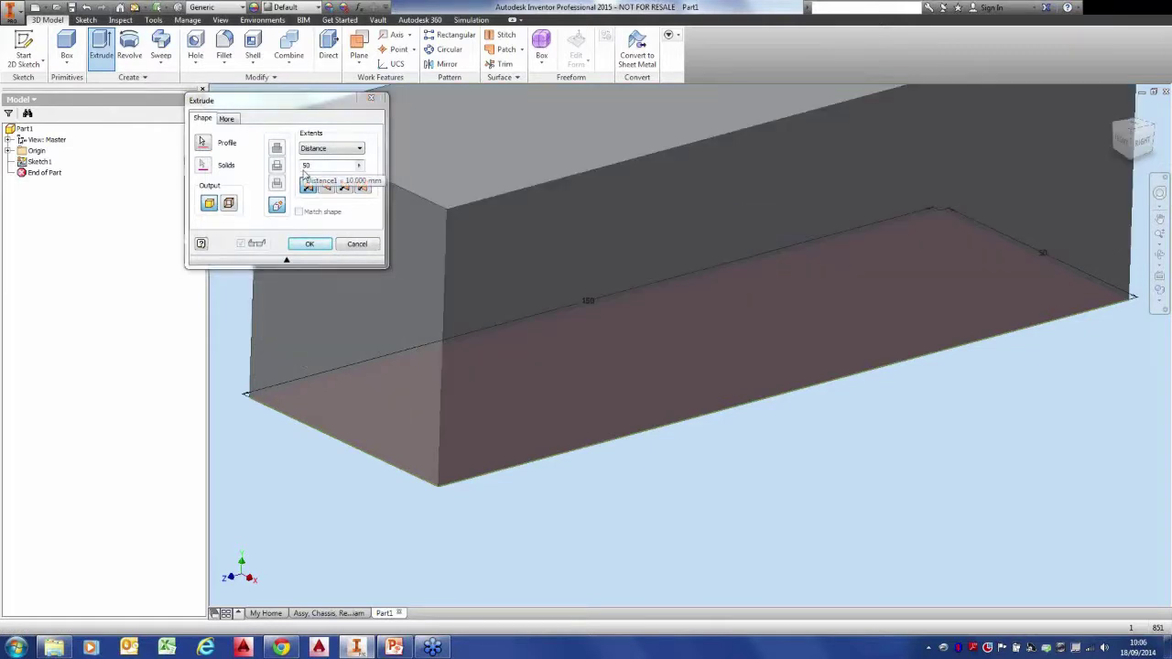
pyautogui.press('F6')
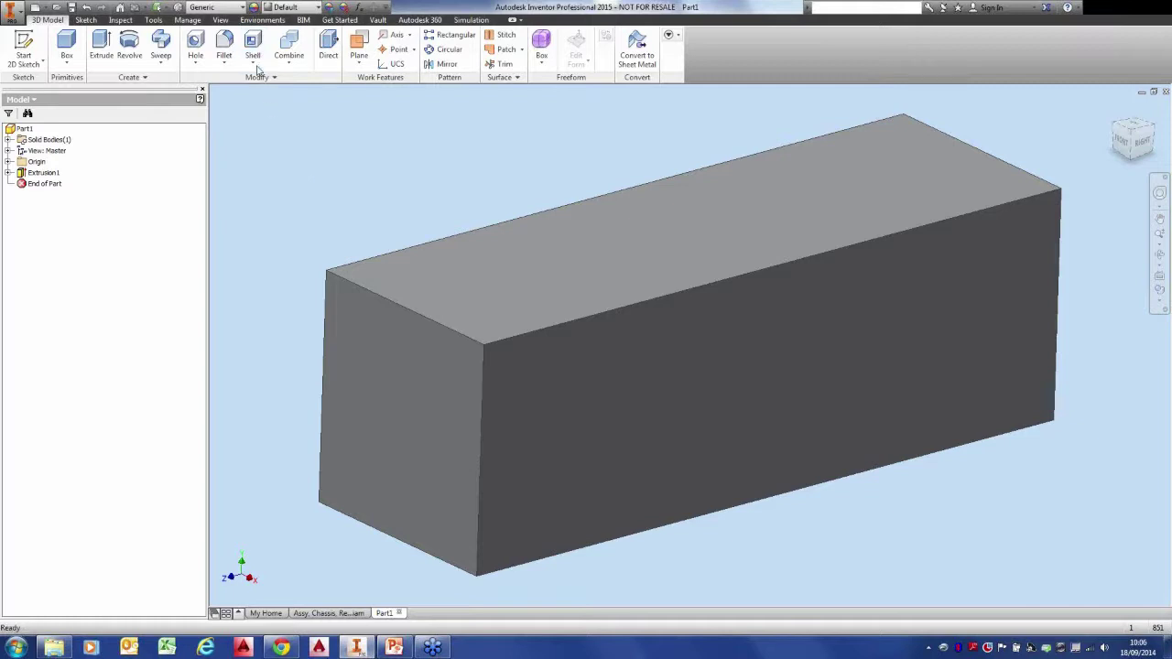
# Shell the block with a 2 mm wall thickness, removing its top face to make an open box.
pyautogui.click(251, 46)
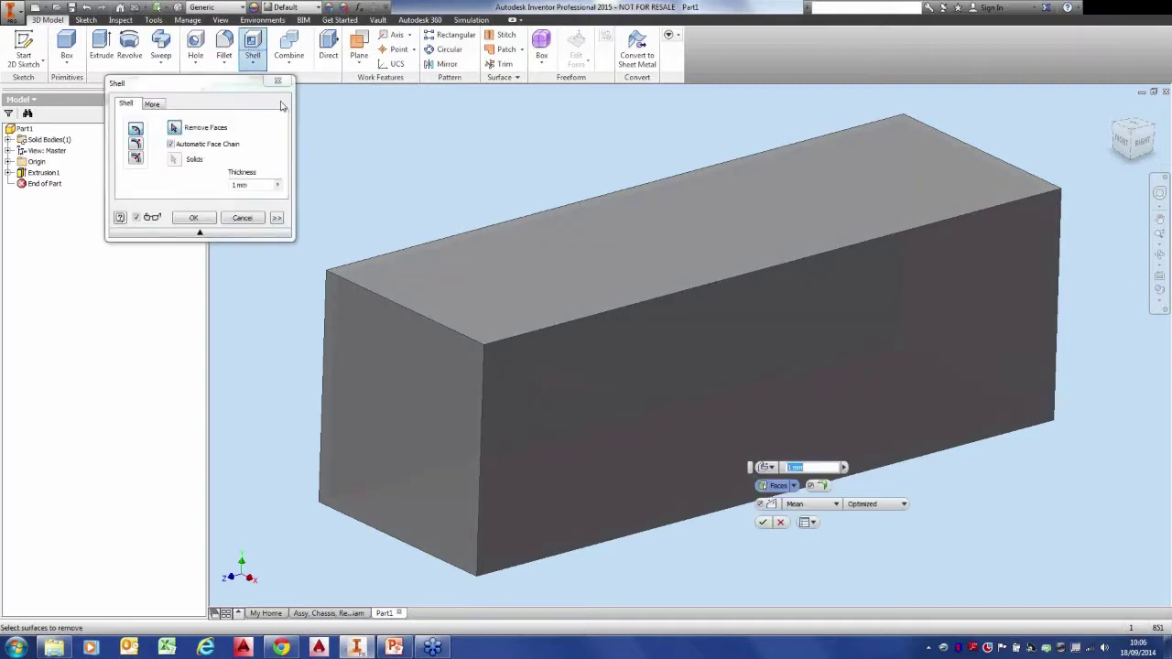
pyautogui.moveTo(257, 185); pyautogui.dragTo(227, 186)
pyautogui.write('2')
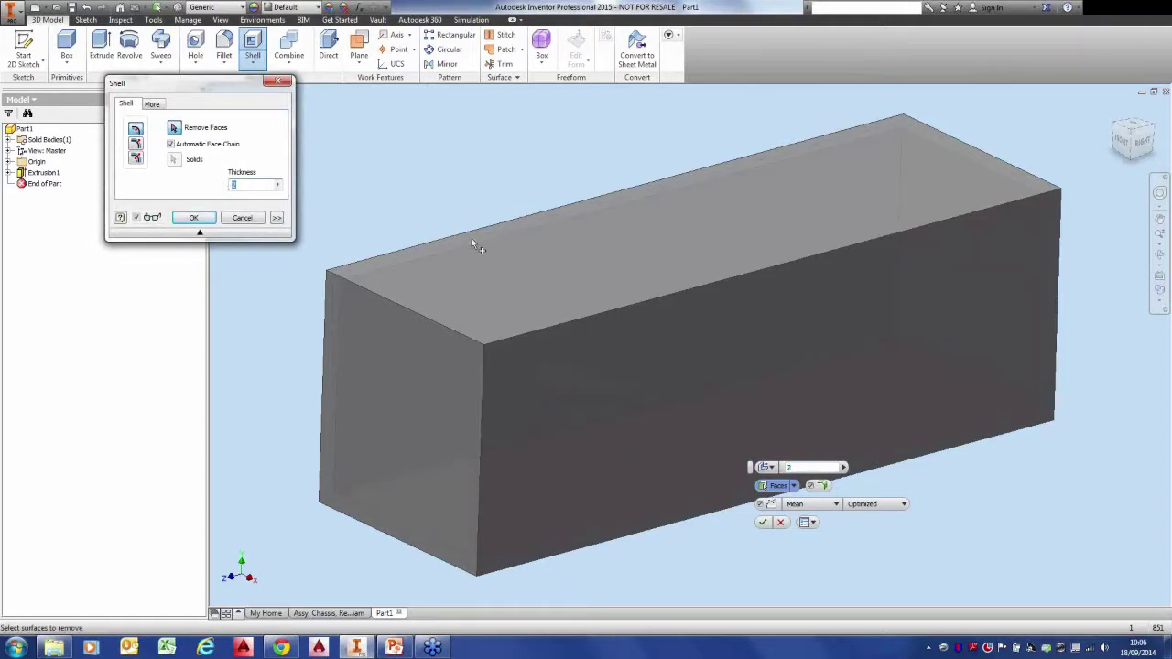
pyautogui.click(523, 274)
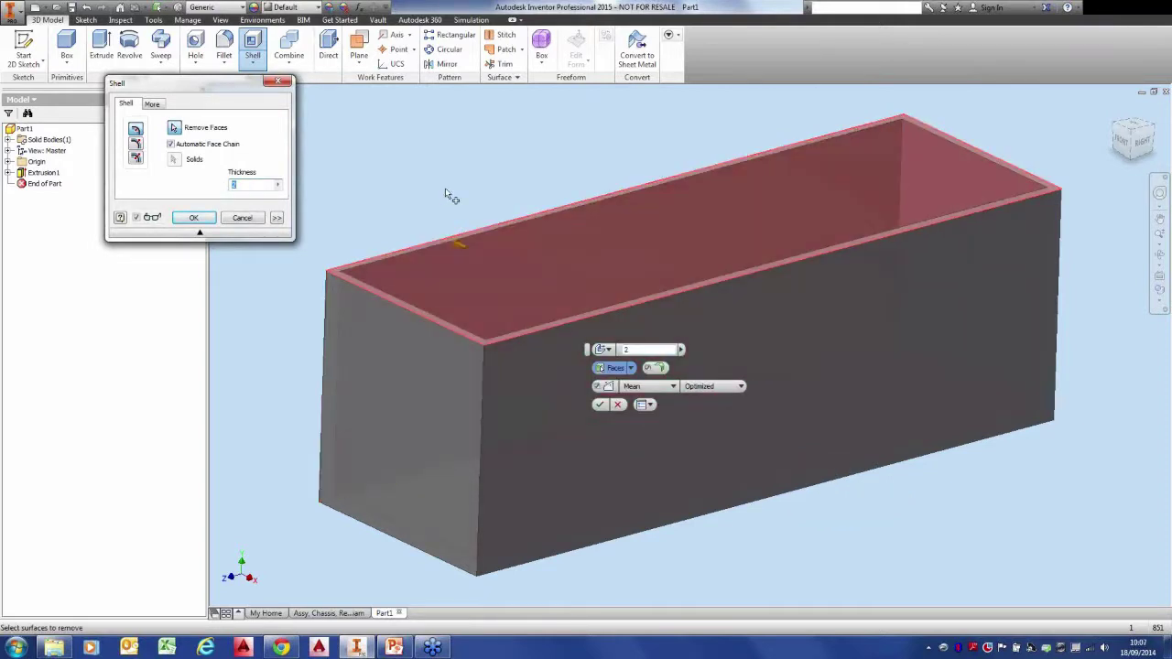
pyautogui.click(193, 217)
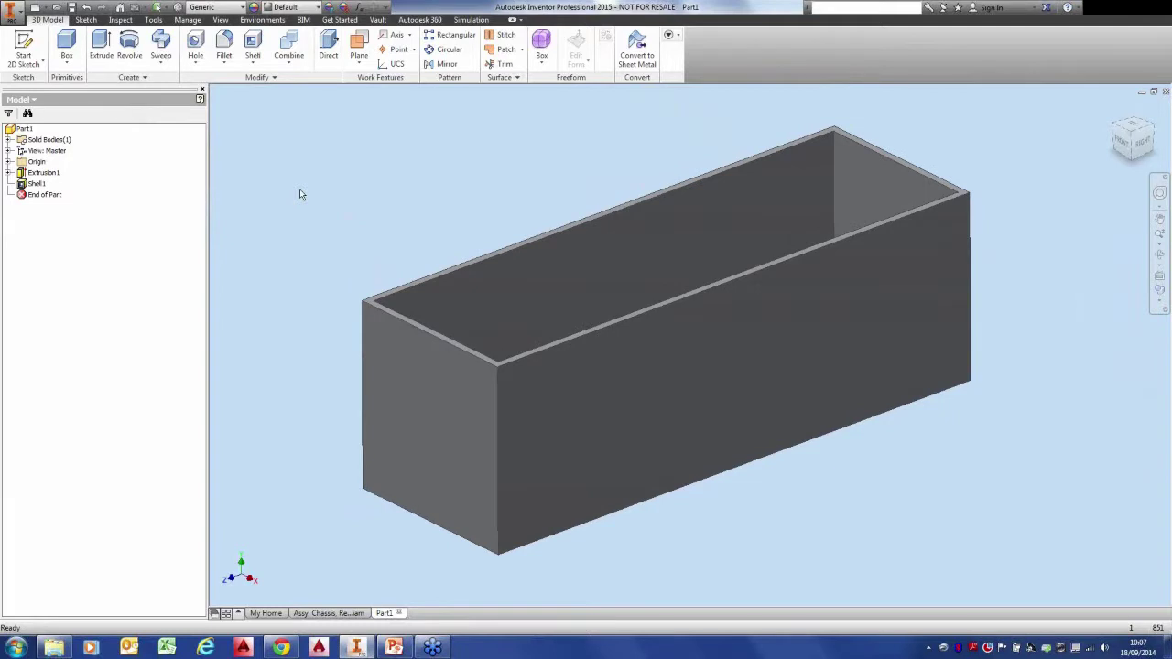
# Save the part as Box_1 in the Workspace folder.
pyautogui.click(73, 8)
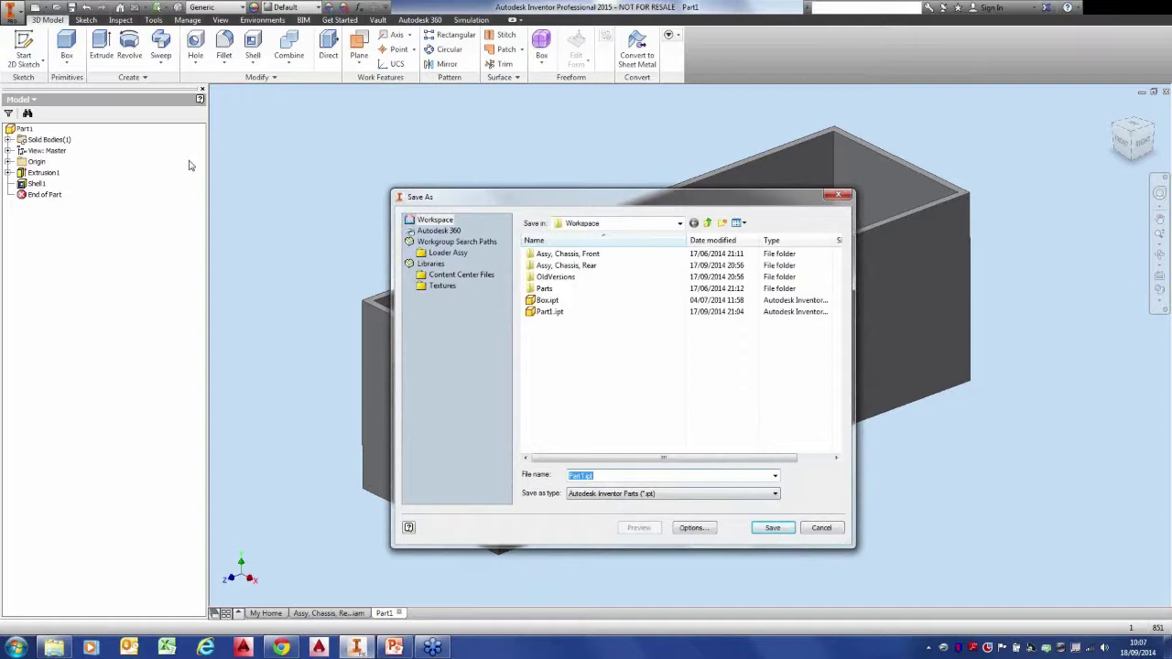
pyautogui.write('Box')
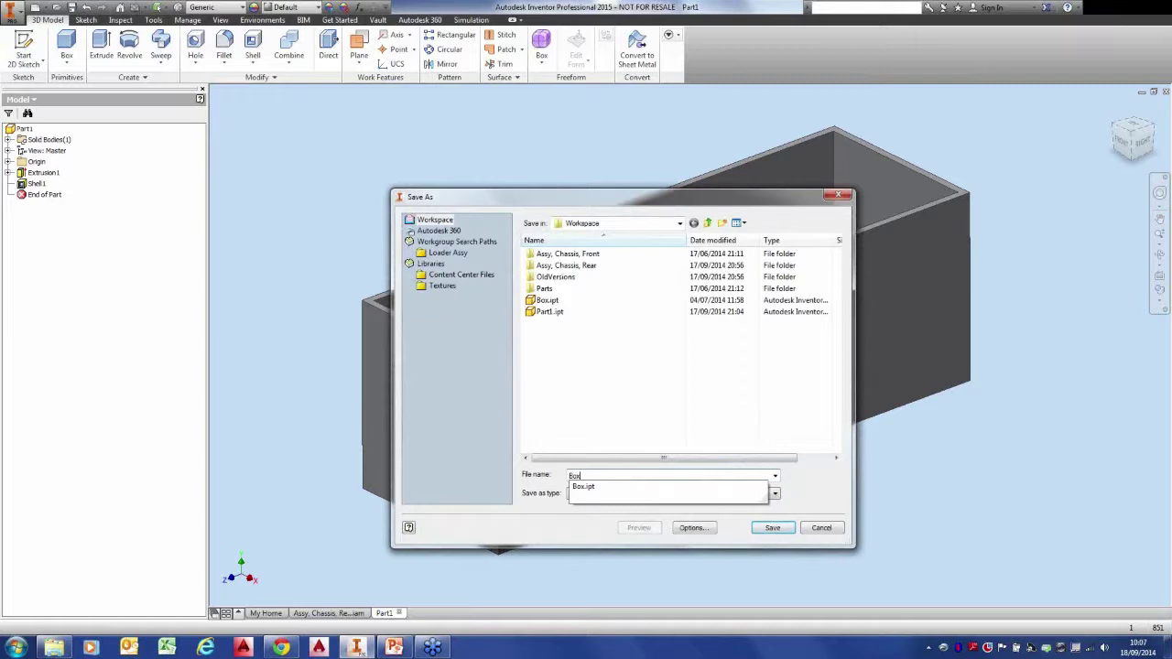
pyautogui.write('_1')
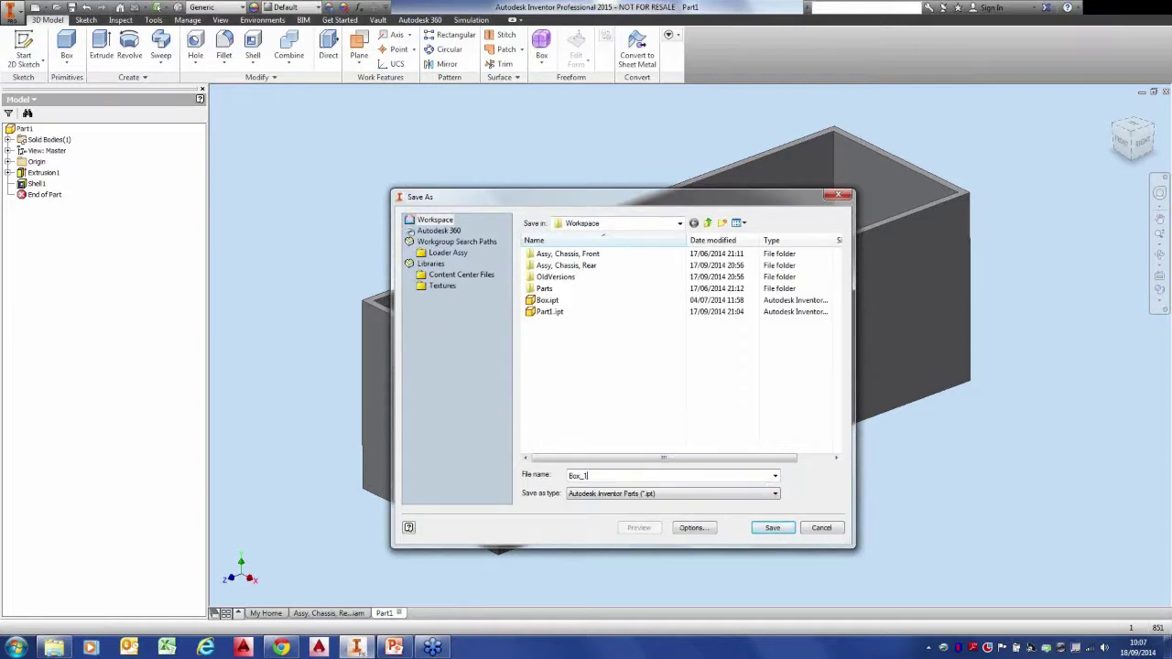
pyautogui.click(771, 528)
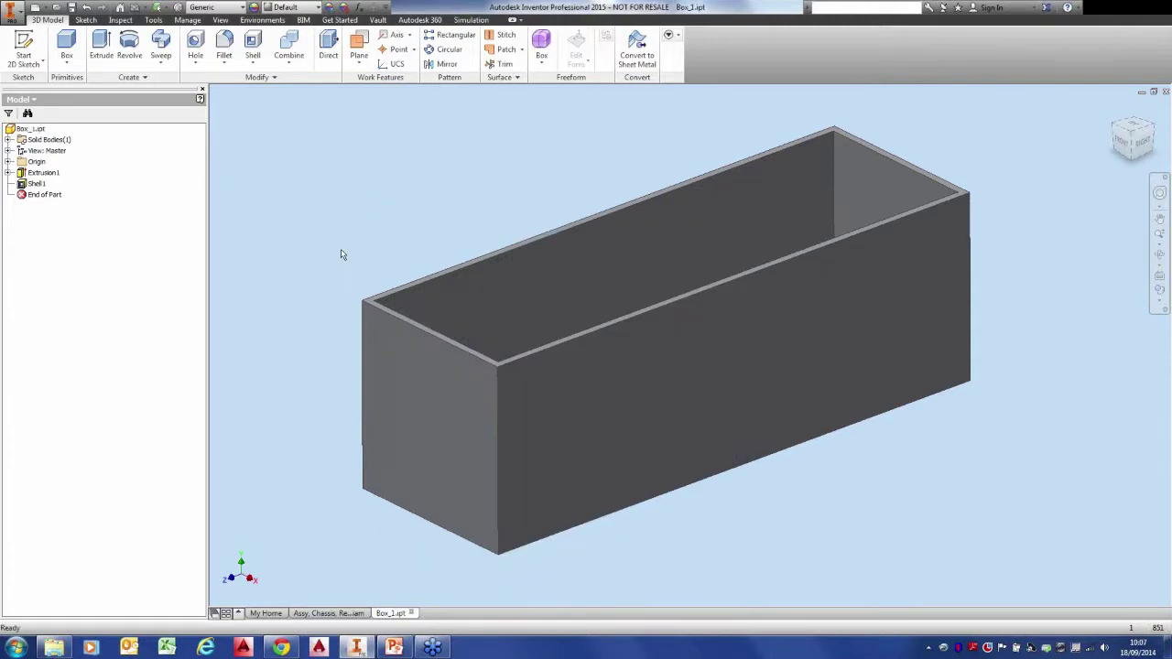
# Create a new assembly file from the metric Standard (mm).iam template.
pyautogui.click(34, 7)
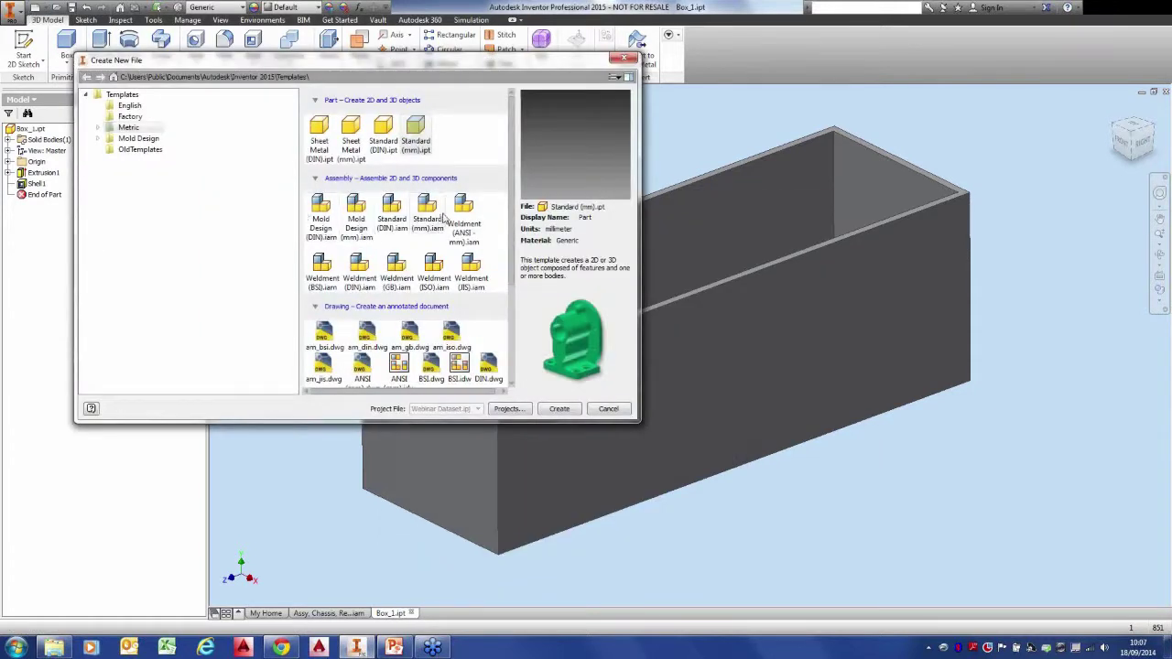
pyautogui.click(436, 216)
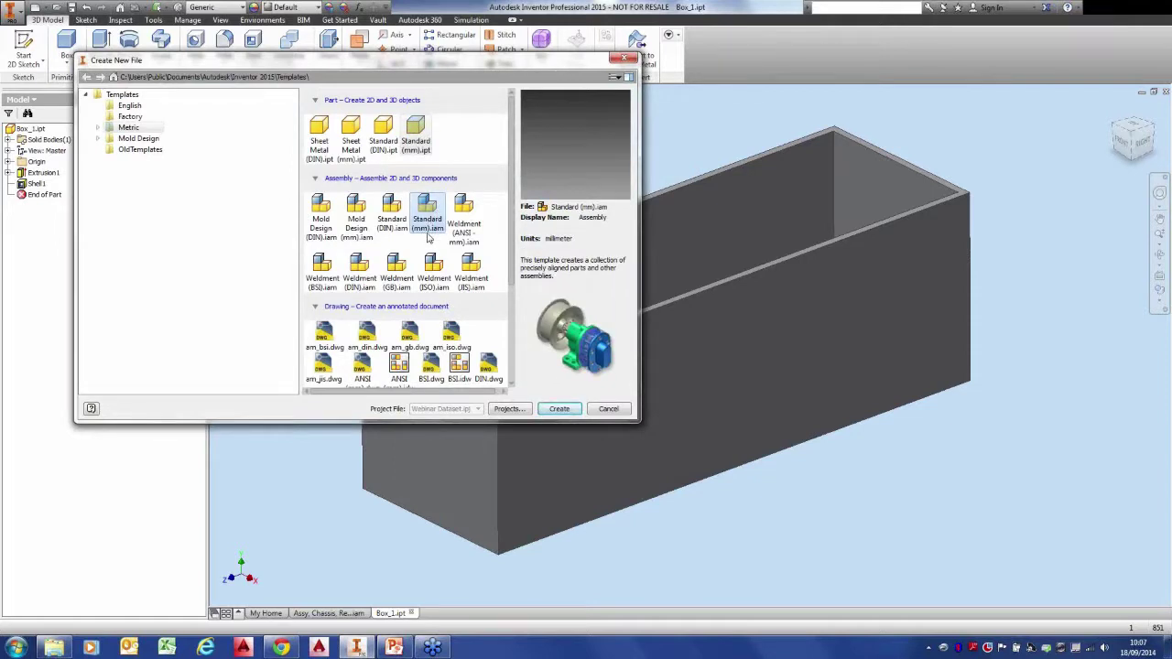
pyautogui.click(560, 408)
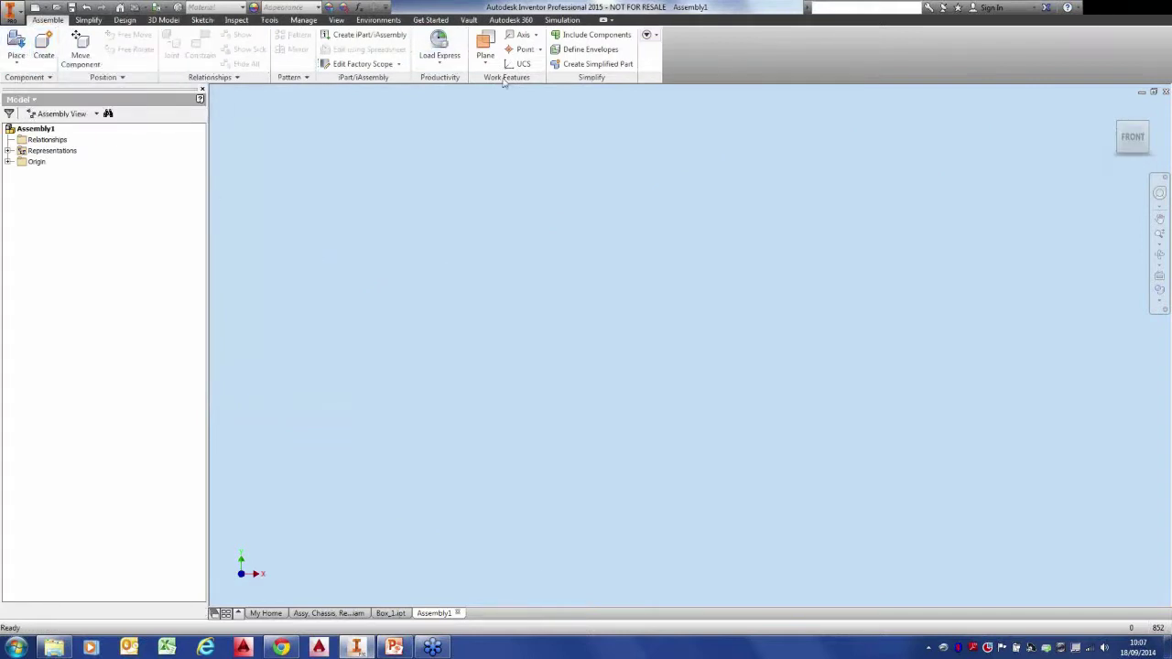
# Load Box_1.ipt from the Workspace folder for placement in the assembly, viewed isometrically.
pyautogui.click(18, 42)
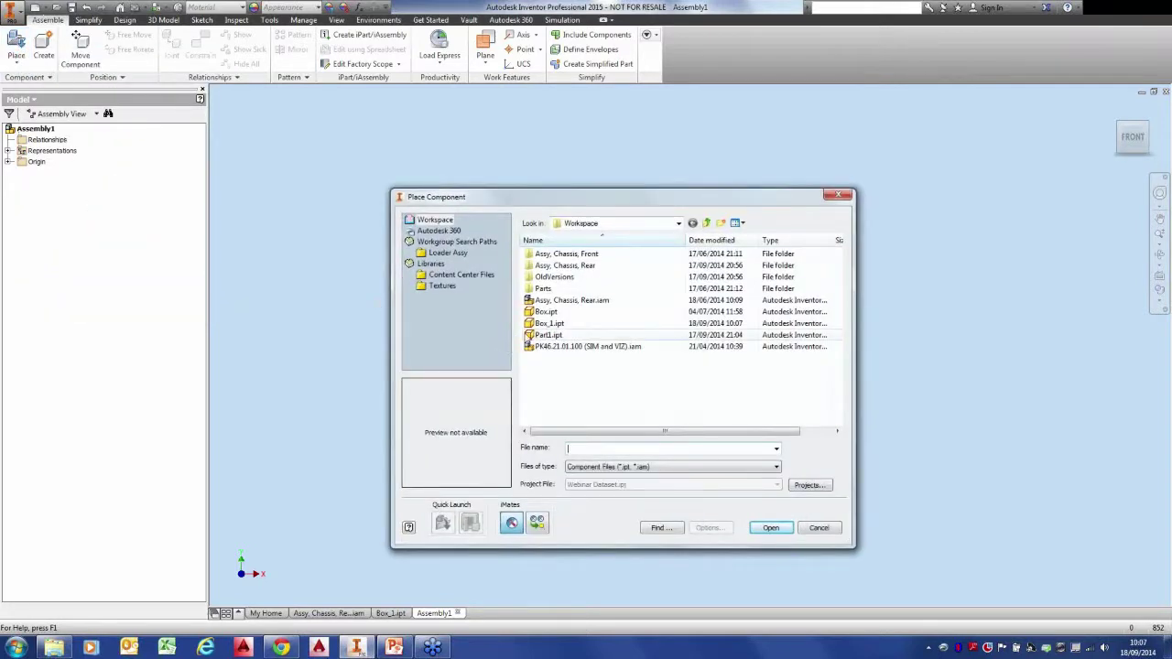
pyautogui.click(548, 323)
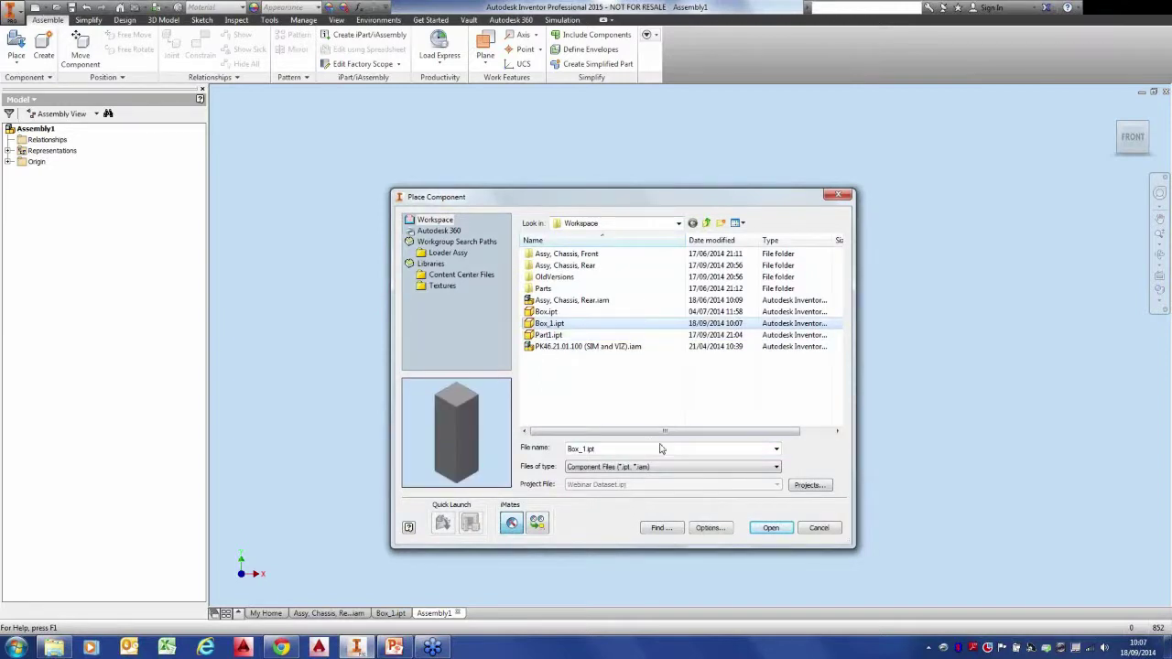
pyautogui.click(771, 528)
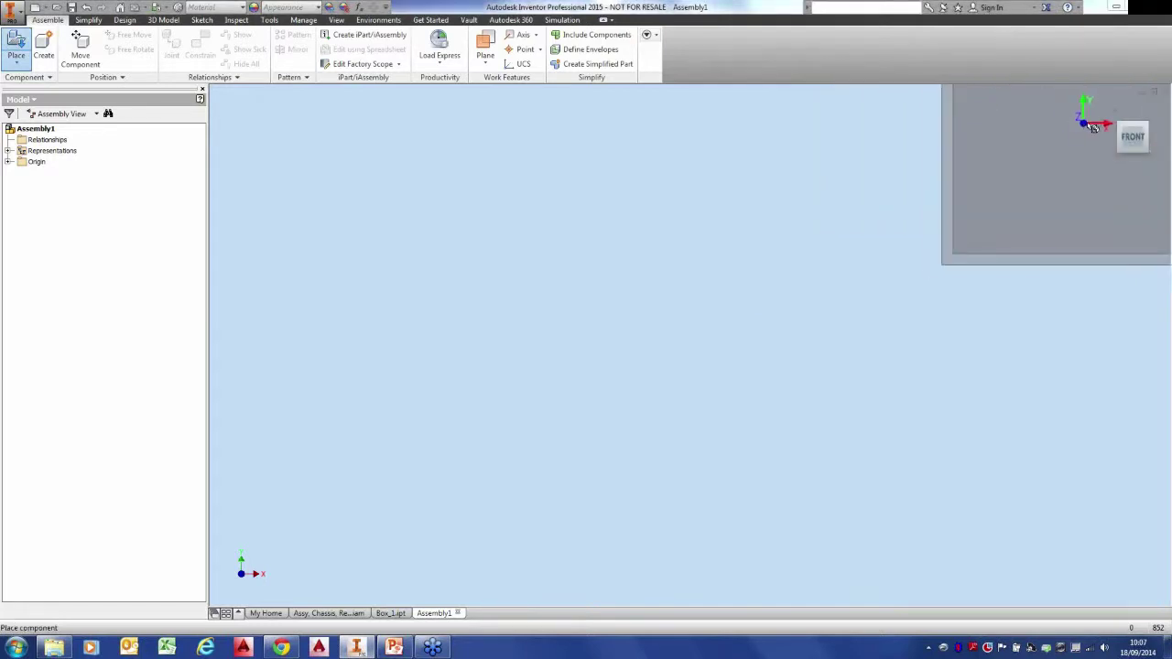
pyautogui.click(1116, 110)
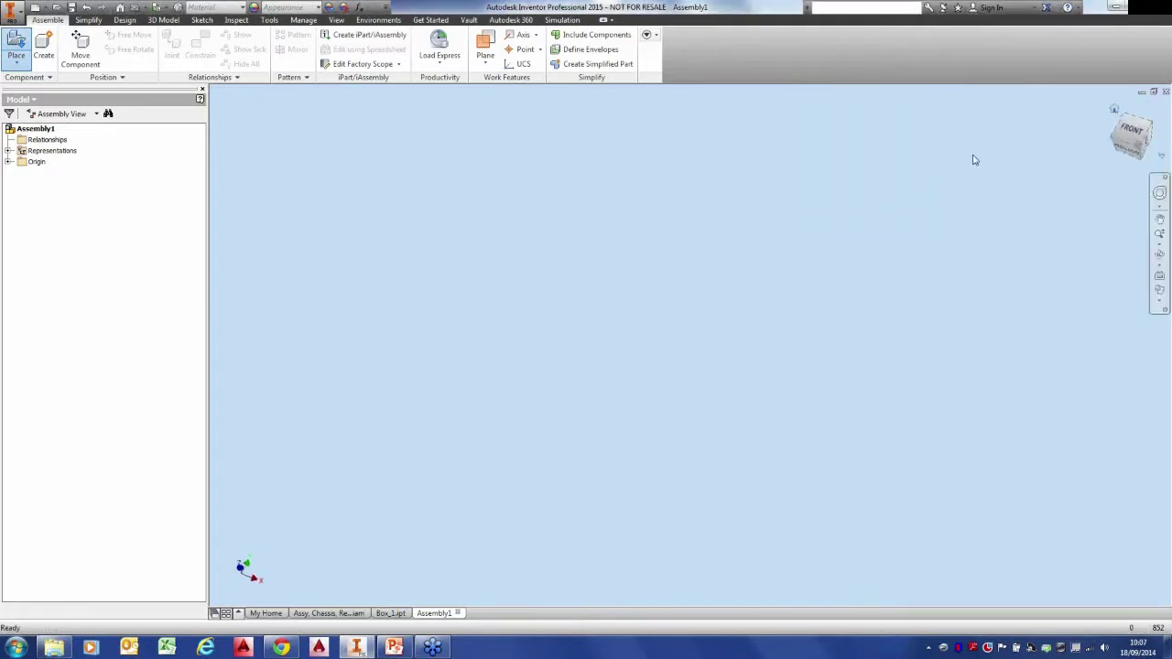
pyautogui.scroll(-2, 737, 274)
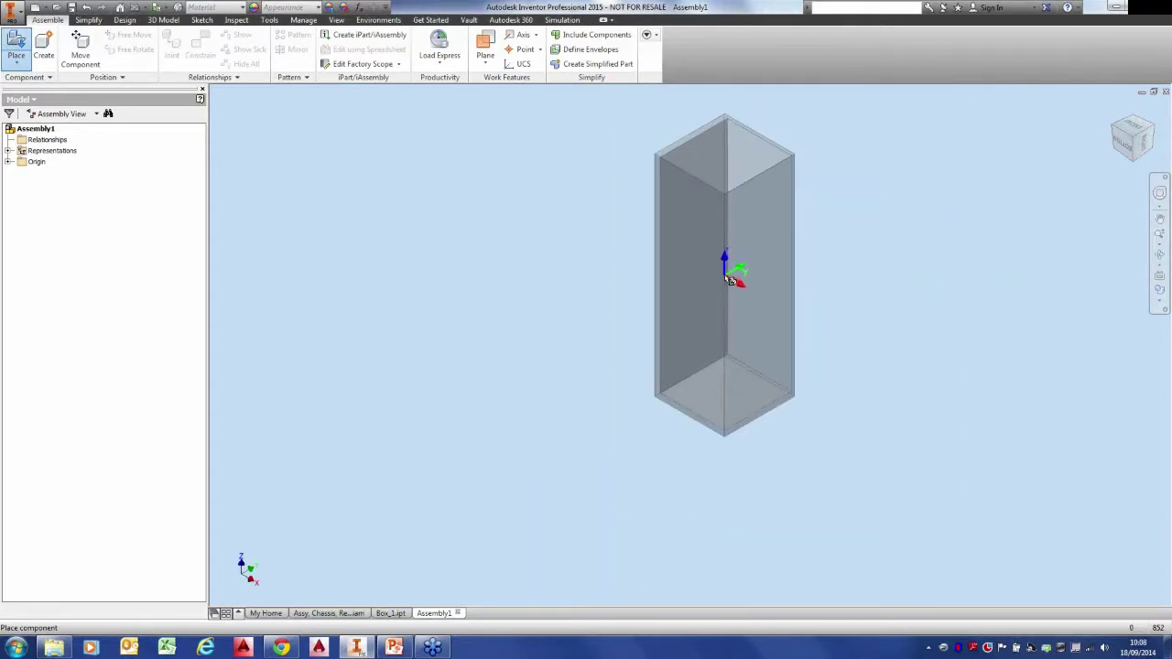
# Rotate Box_1 by 90° about its X axis so the opening faces up, and place a single instance.
pyautogui.rightClick(724, 281)
pyautogui.click(691, 260)
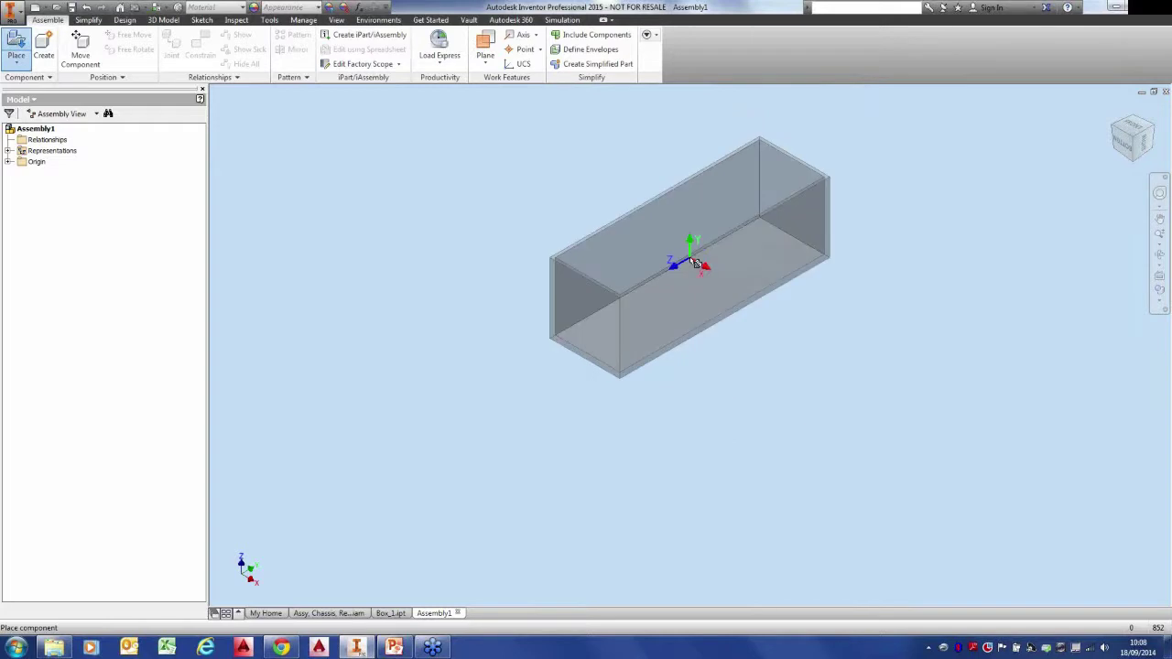
pyautogui.rightClick(696, 263)
pyautogui.click(720, 272)
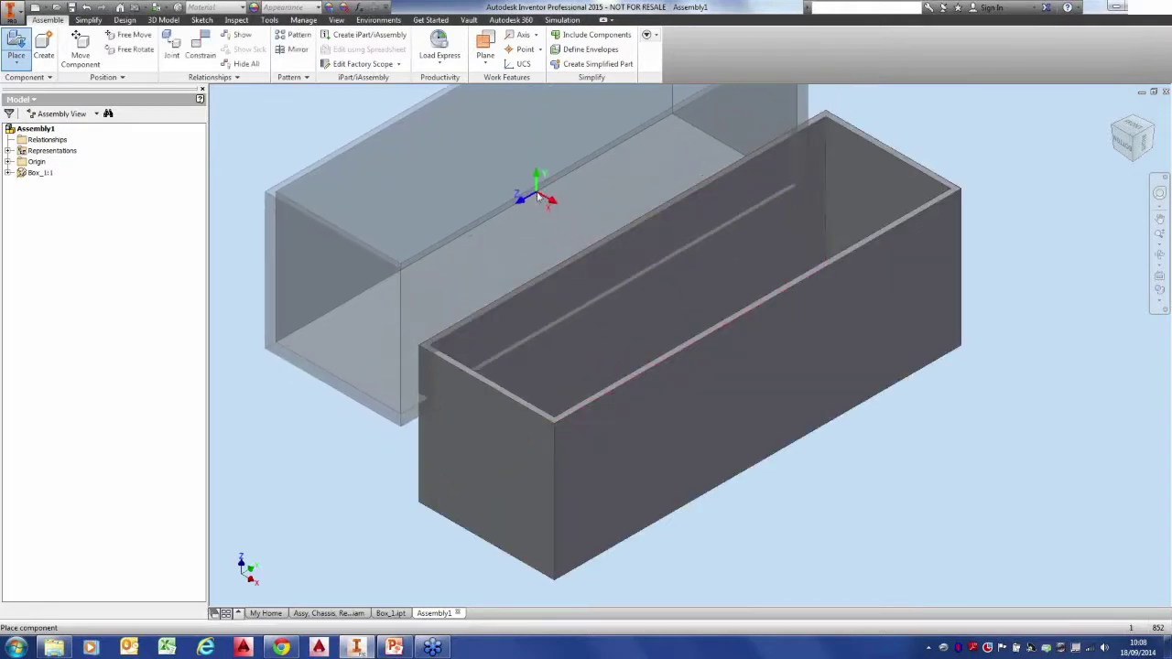
pyautogui.rightClick(539, 197)
pyautogui.click(569, 194)
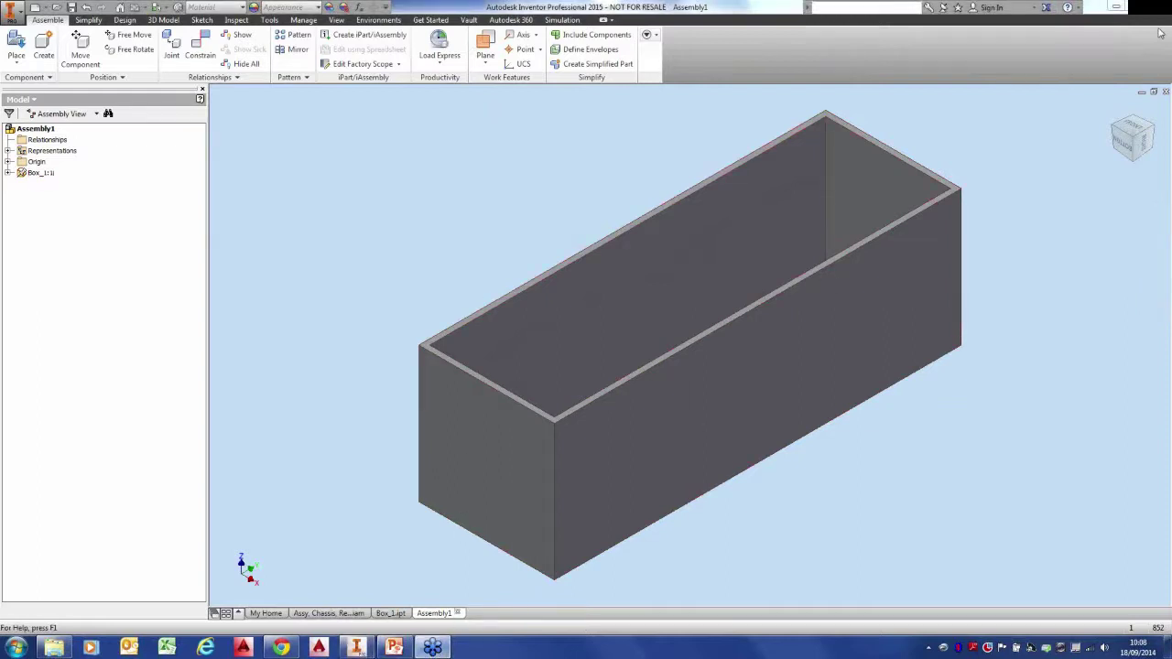
# Create an in-place component named Lid from the metric Standard (mm).ipt template, constrained to a selected face.
pyautogui.click(44, 46)
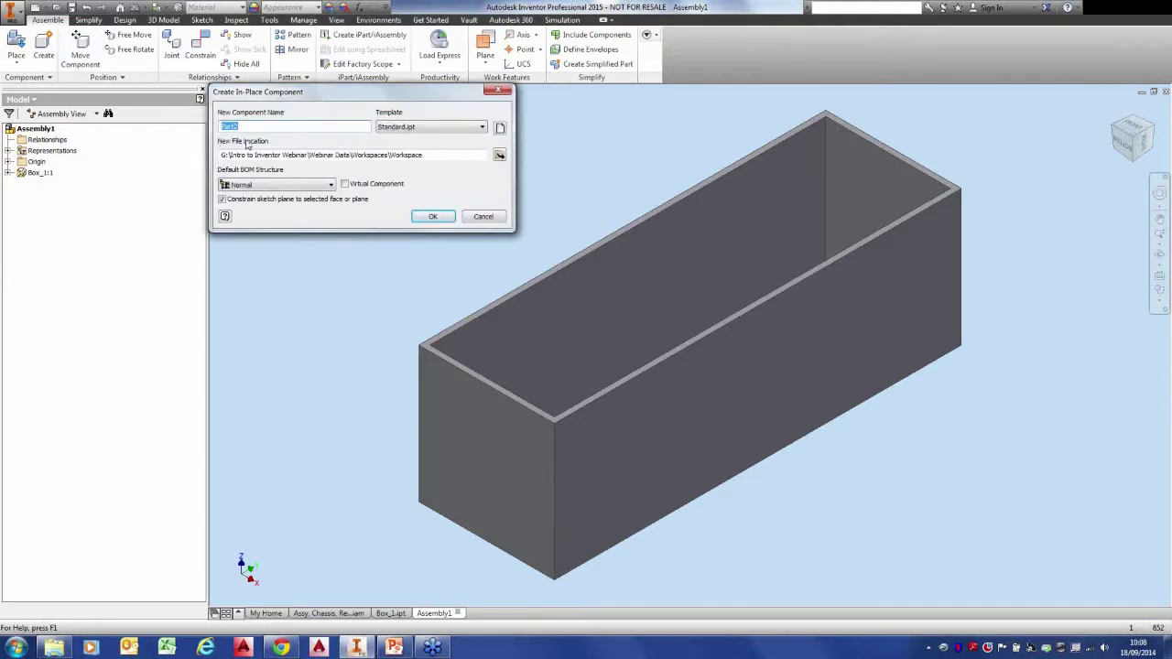
pyautogui.write('Lid')
pyautogui.click(500, 127)
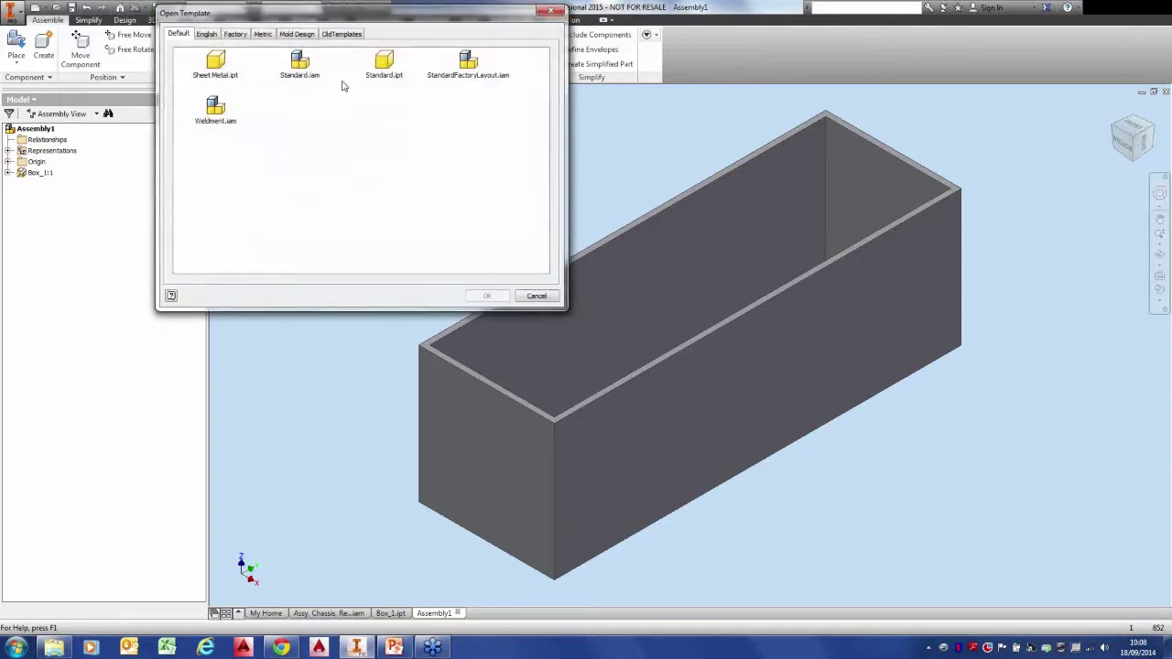
pyautogui.click(263, 35)
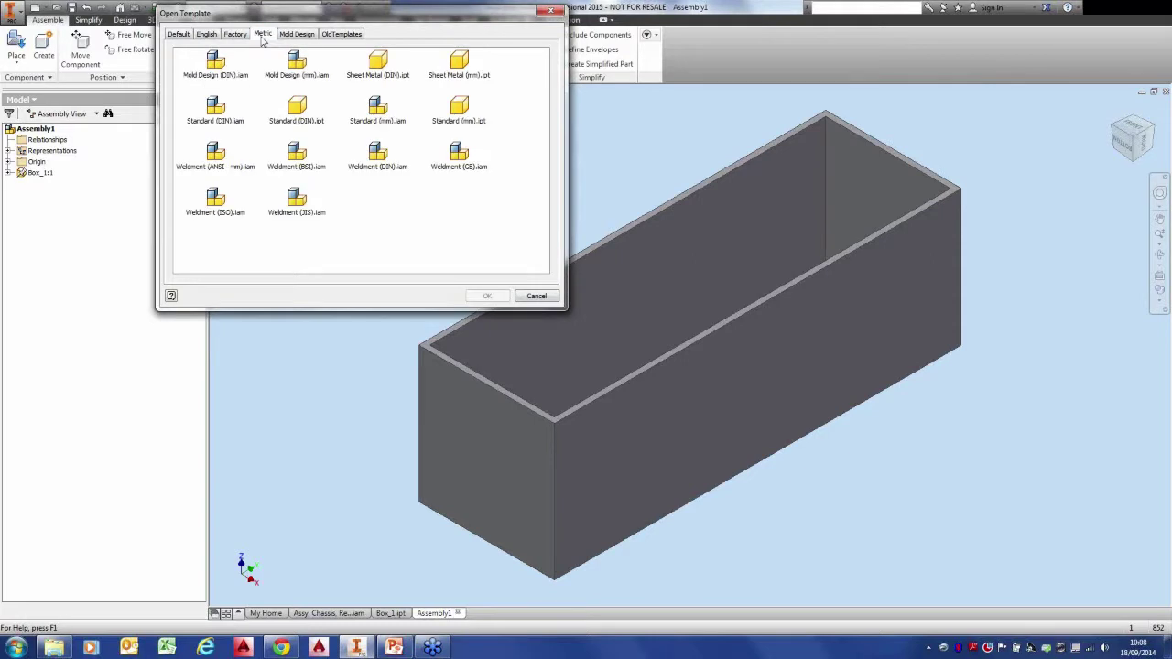
pyautogui.click(460, 108)
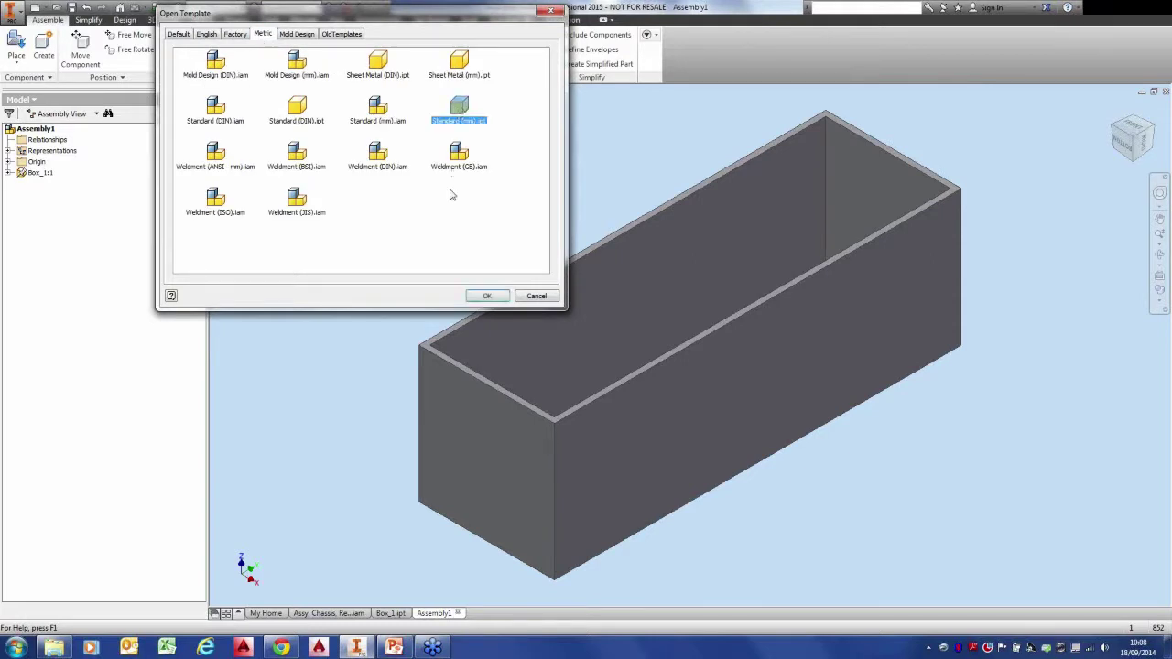
pyautogui.click(486, 297)
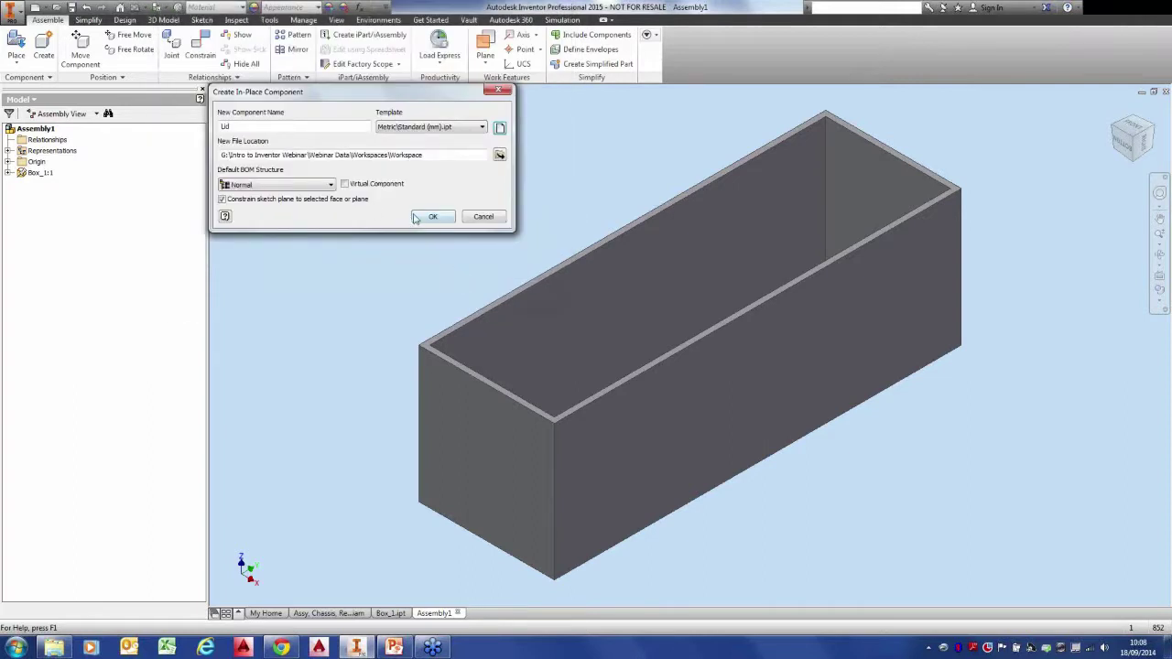
pyautogui.click(430, 217)
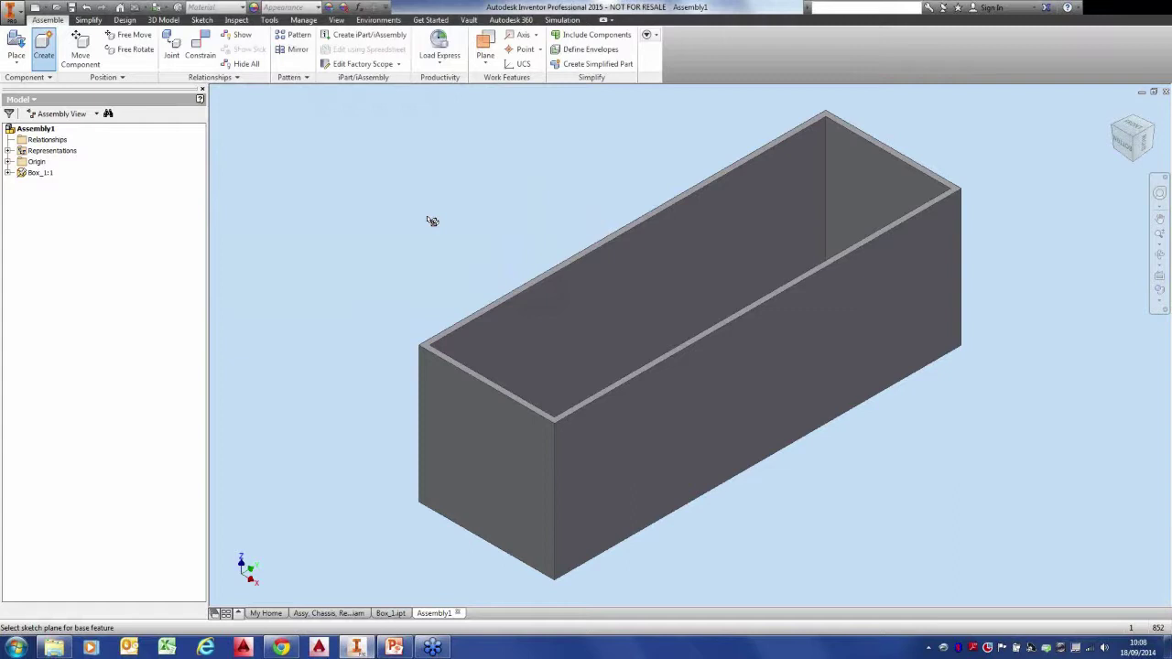
# Attach the new Lid part to the top rim face of the box.
pyautogui.scroll(-3, 476, 315)
pyautogui.click(481, 318)
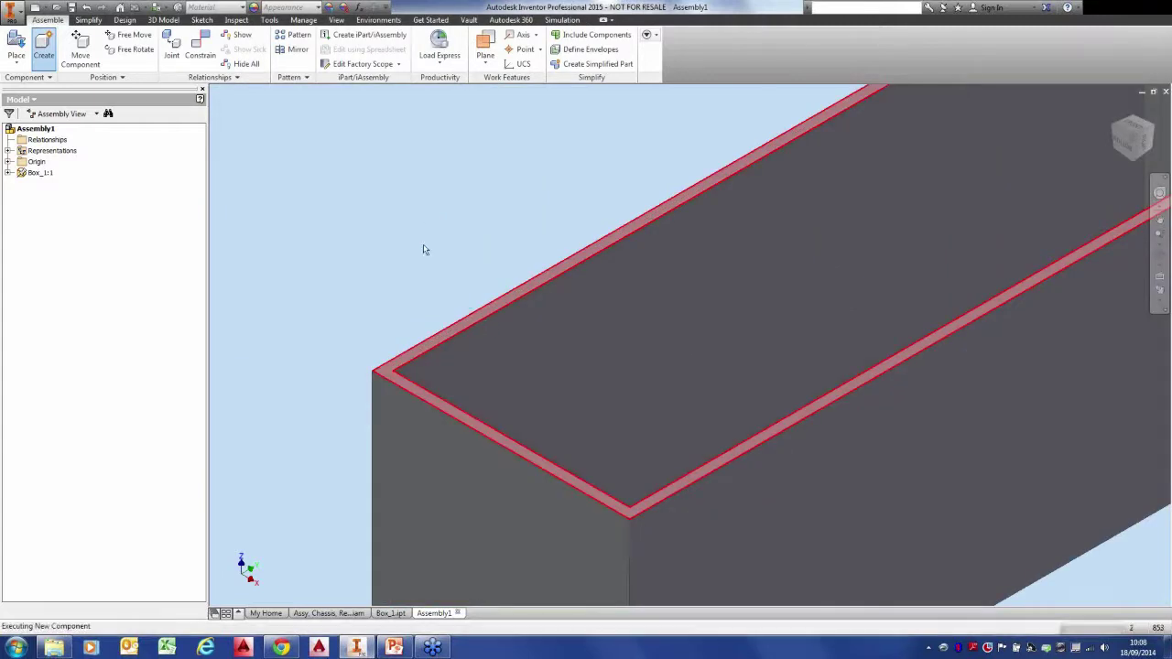
pyautogui.scroll(3, 376, 177)
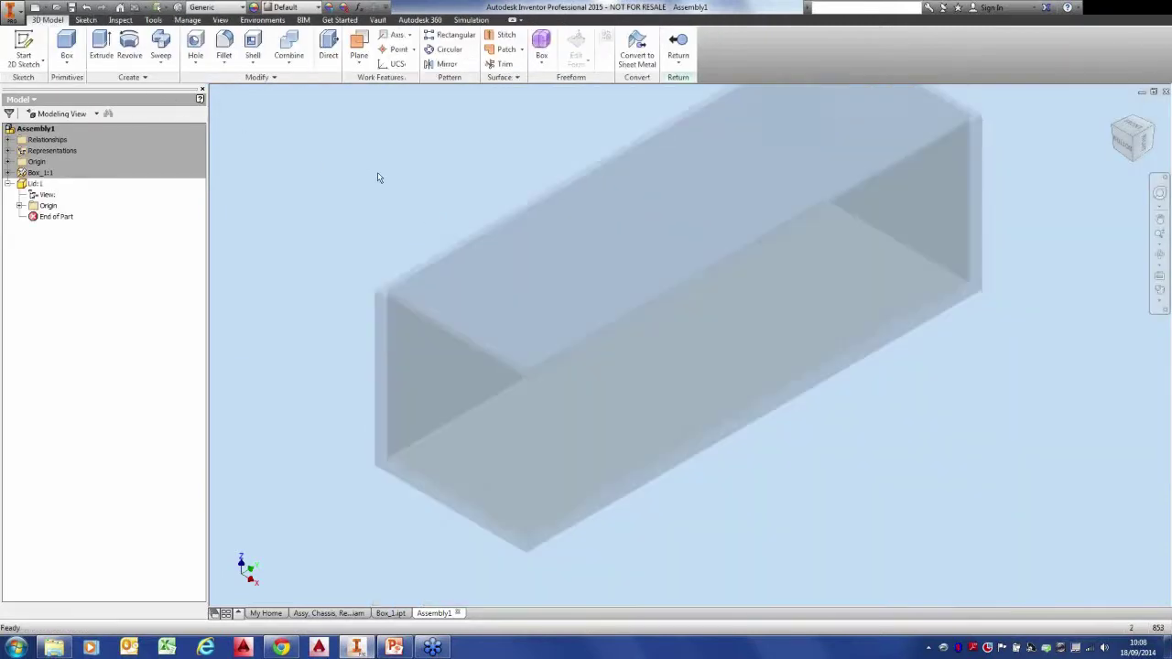
# Start a 2D sketch for the Lid on the box's top rim face.
pyautogui.press('F2')
pyautogui.moveTo(374, 214); pyautogui.dragTo(371, 247)
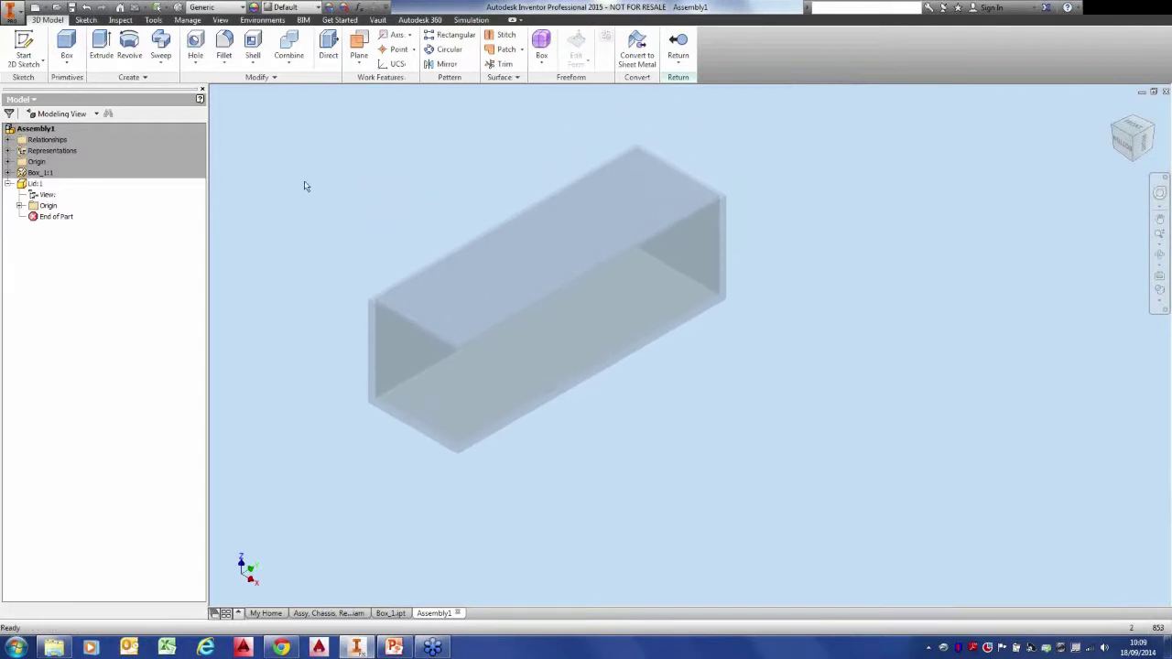
pyautogui.click(24, 47)
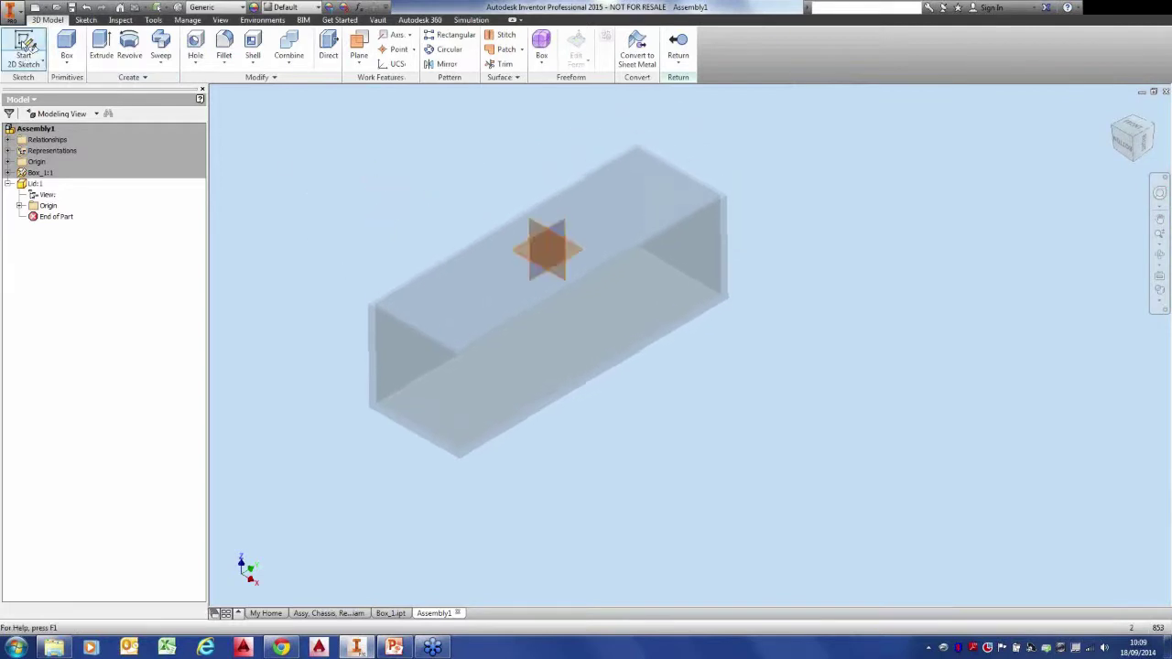
pyautogui.scroll(-5, 586, 140)
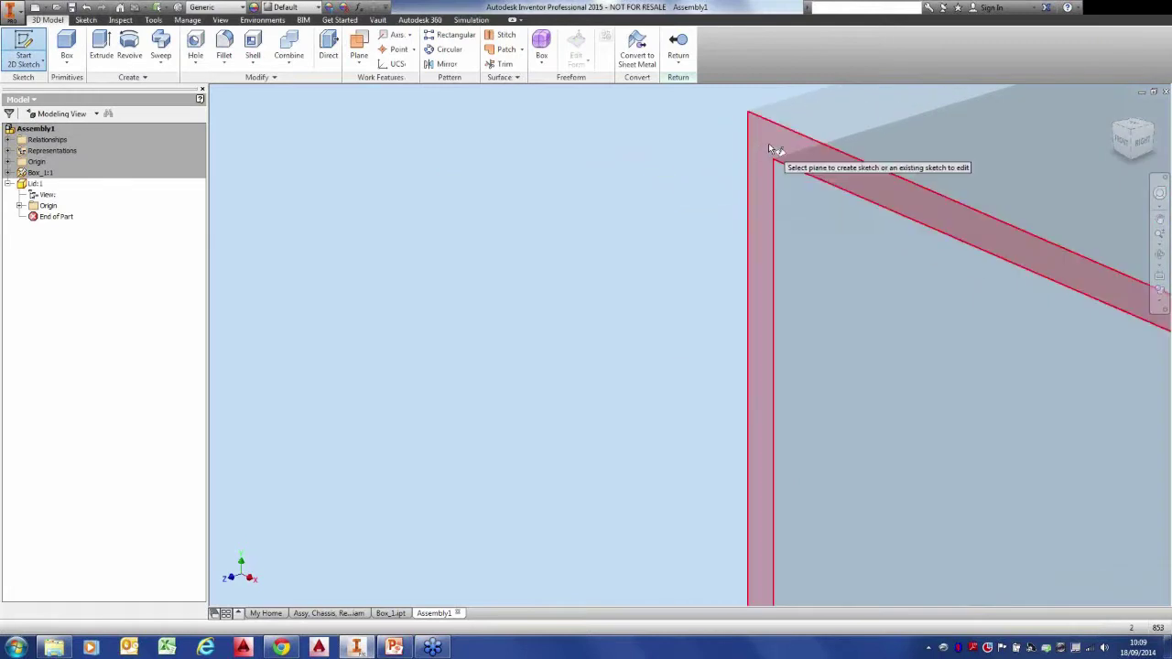
pyautogui.click(768, 143)
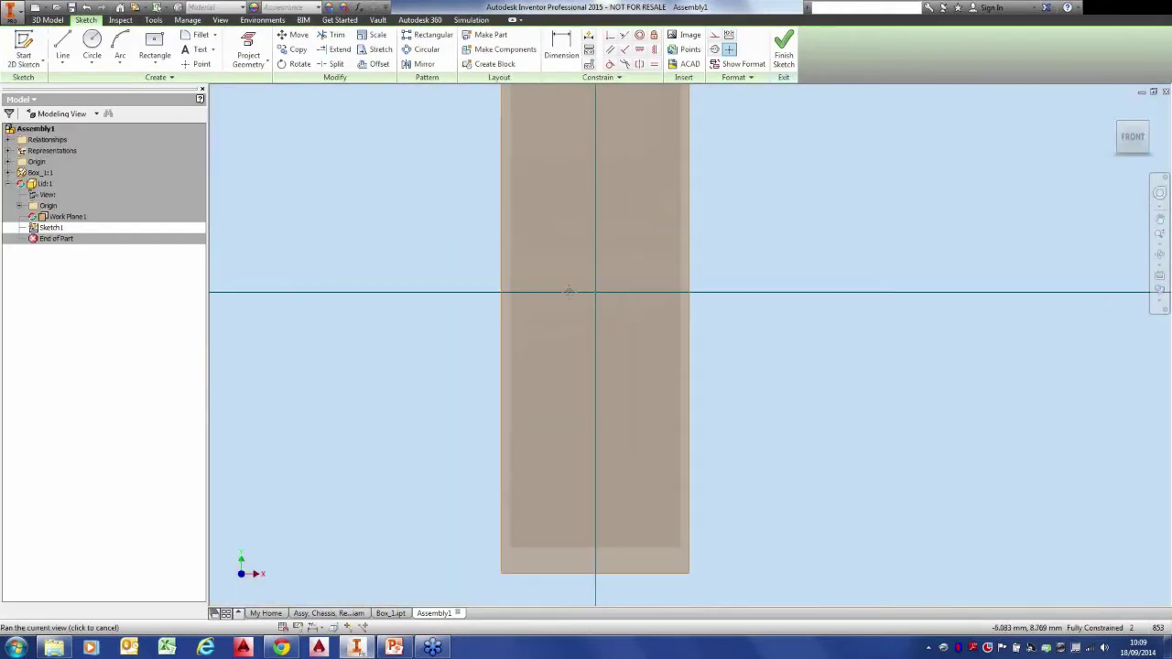
# Project the inner and outer edges of the box's rim into the sketch and finish the sketch.
pyautogui.click(248, 50)
pyautogui.scroll(-3, 517, 154)
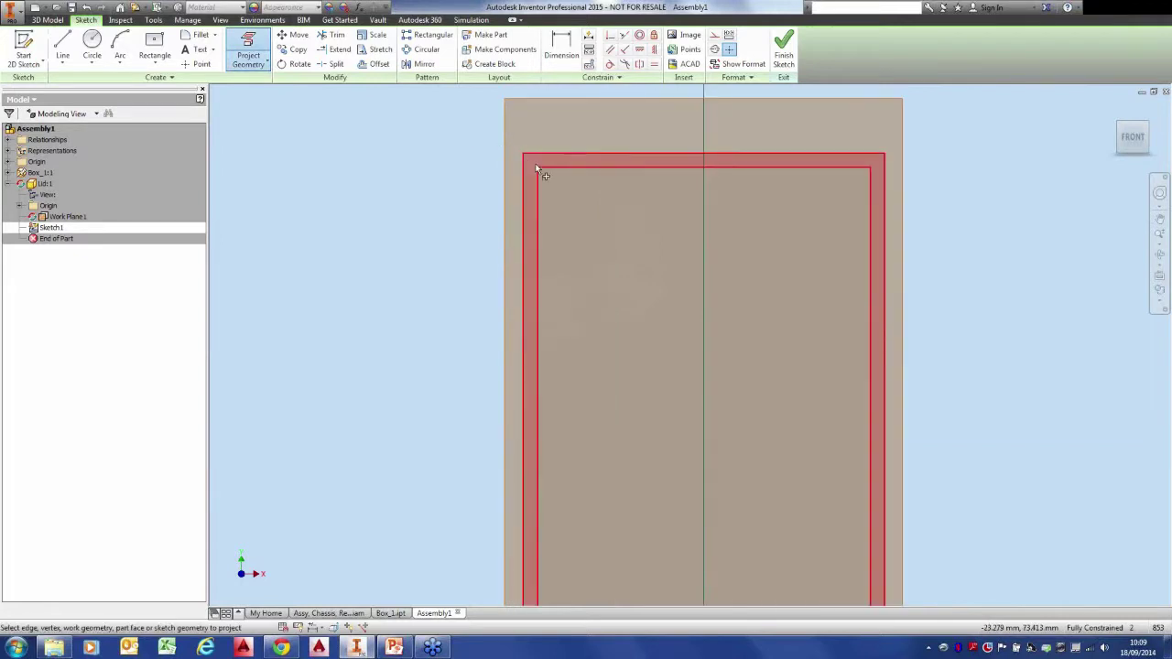
pyautogui.click(524, 170)
pyautogui.rightClick(427, 180)
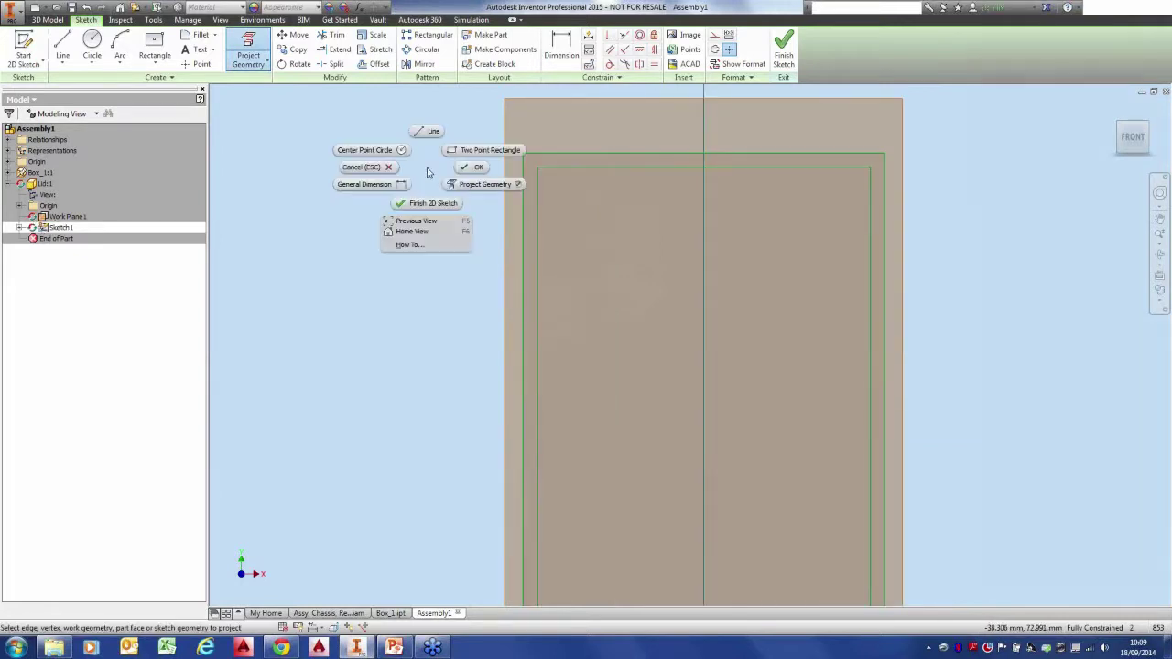
pyautogui.click(425, 207)
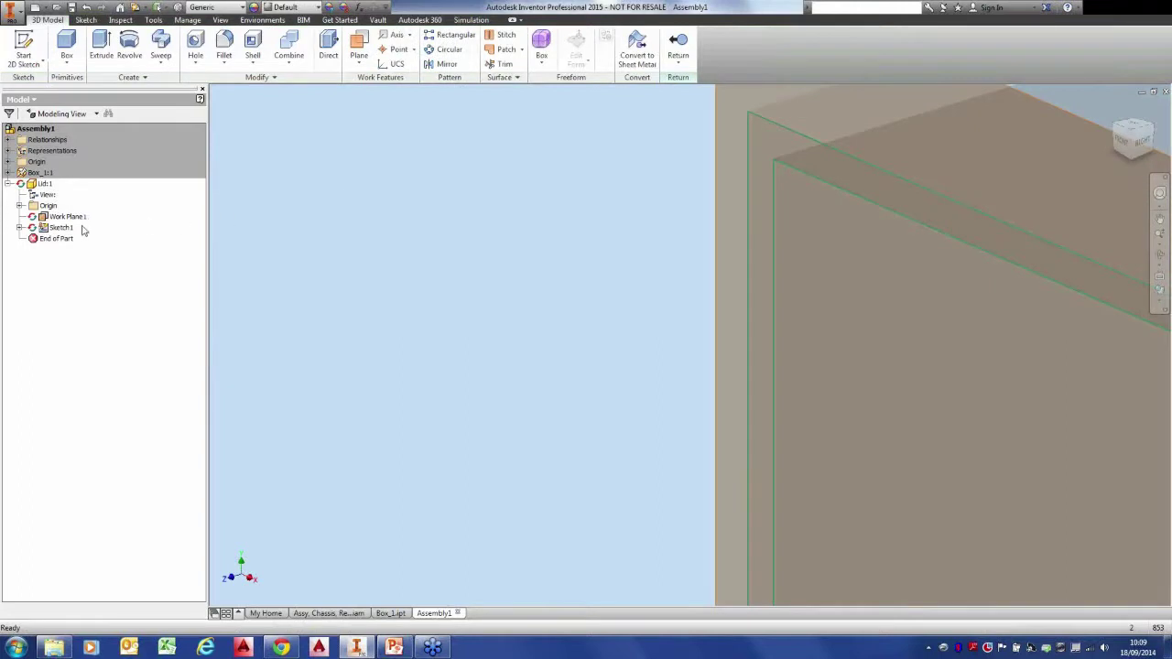
# Hide the Lid's work plane.
pyautogui.scroll(4, 519, 205)
pyautogui.moveTo(504, 208); pyautogui.dragTo(440, 238, button='middle')
pyautogui.rightClick(549, 159)
pyautogui.click(568, 173)
pyautogui.rightClick(494, 170)
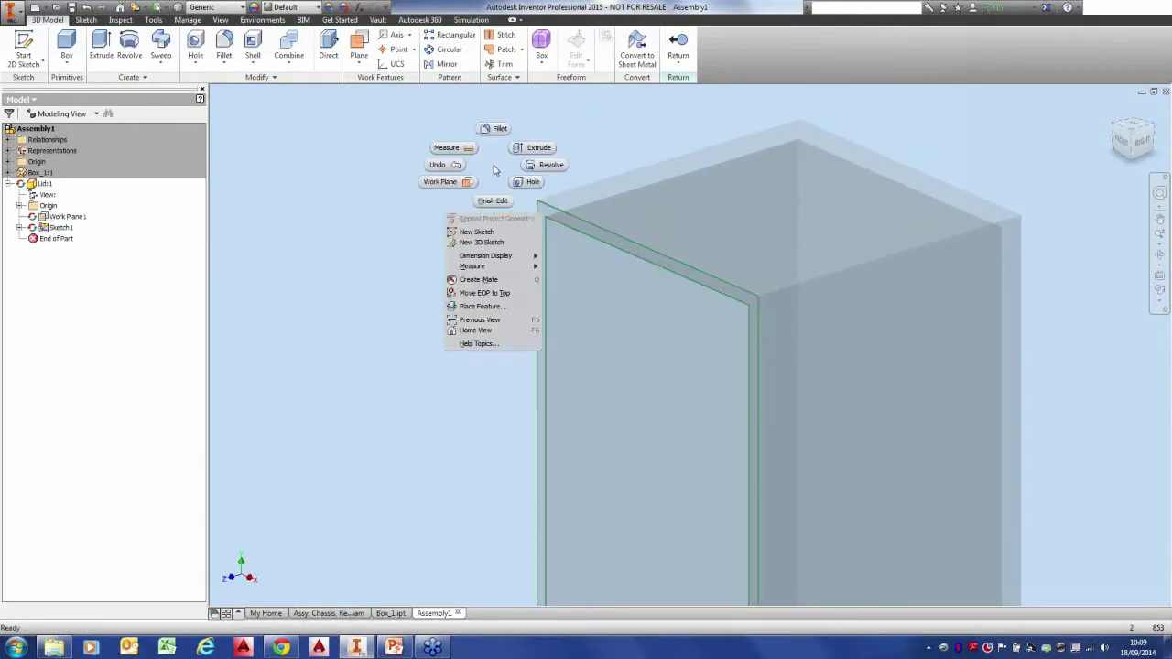
pyautogui.press('Escape')
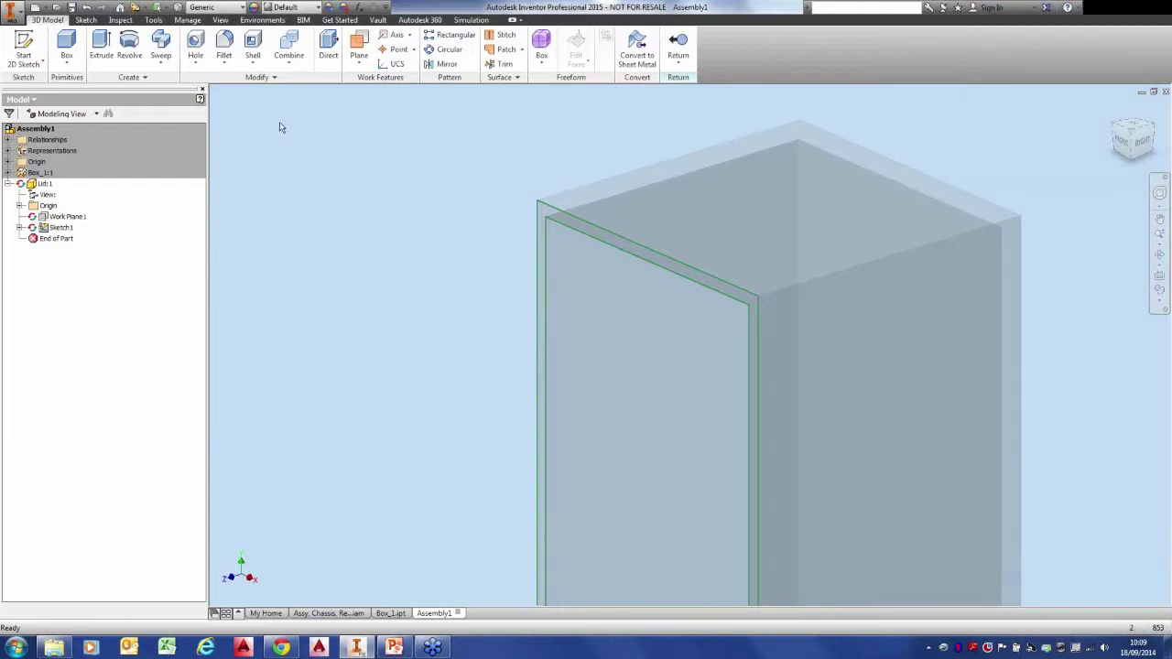
# Extrude both the rim and inner profiles 3 mm away from the box to form a solid lid.
pyautogui.click(101, 47)
pyautogui.click(543, 221)
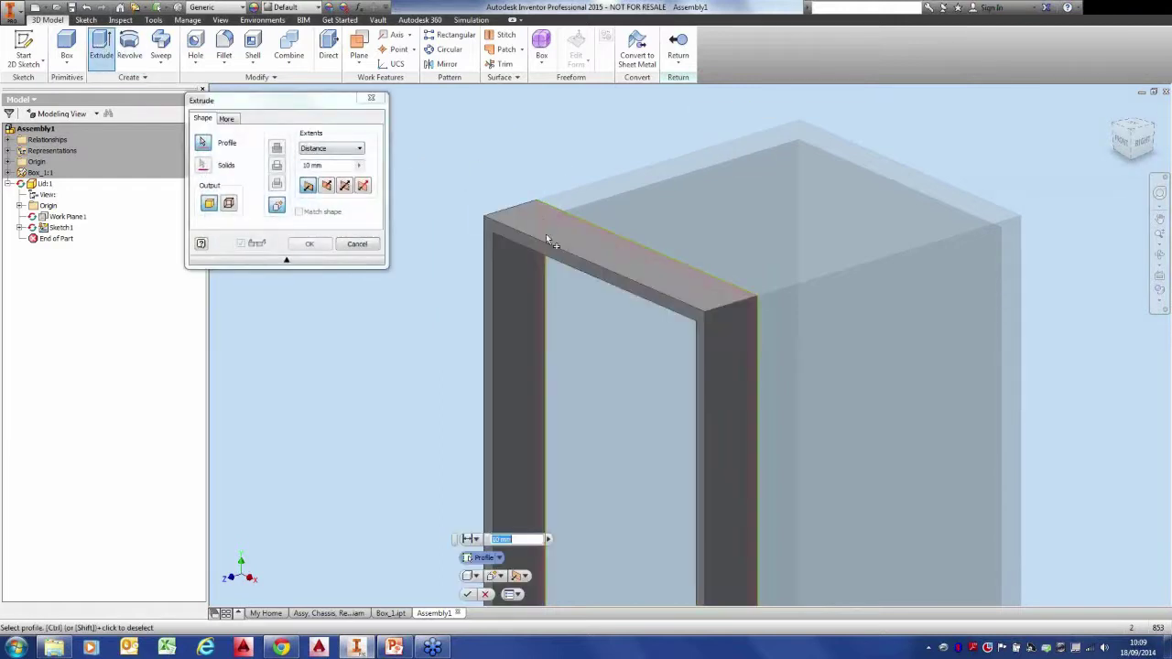
pyautogui.click(566, 286)
pyautogui.doubleClick(327, 165)
pyautogui.press('BackSpace')
pyautogui.write('3')
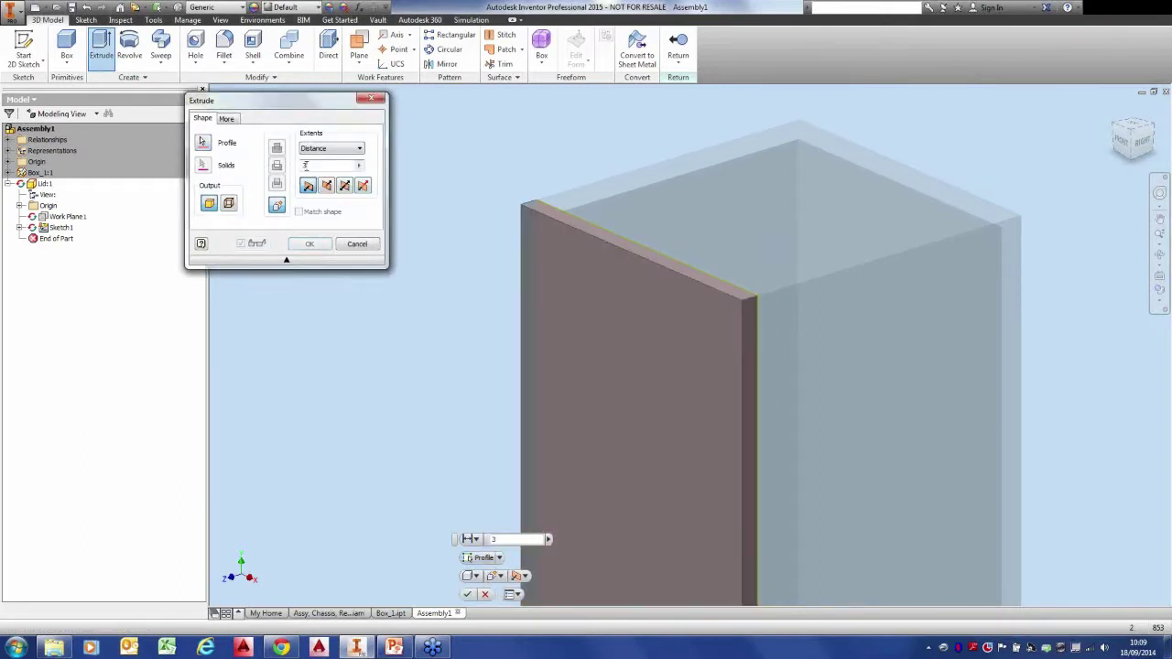
pyautogui.click(309, 244)
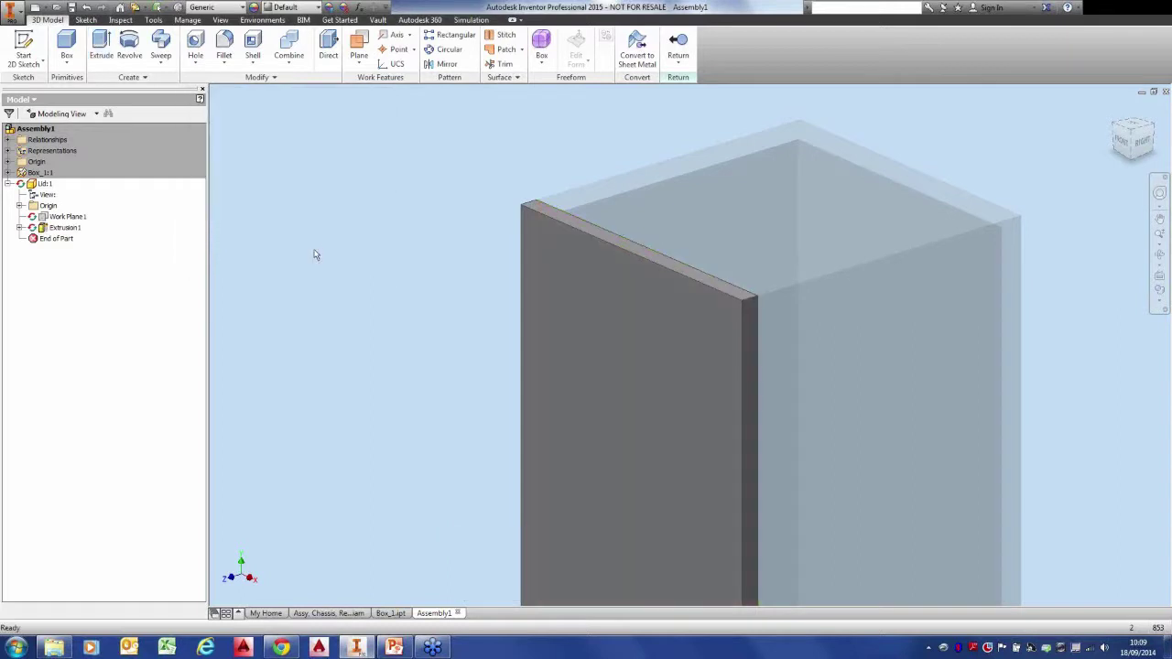
# Finish editing the Lid, return to the assembly and inspect the Box_1 and Lid components.
pyautogui.rightClick(367, 183)
pyautogui.click(369, 218)
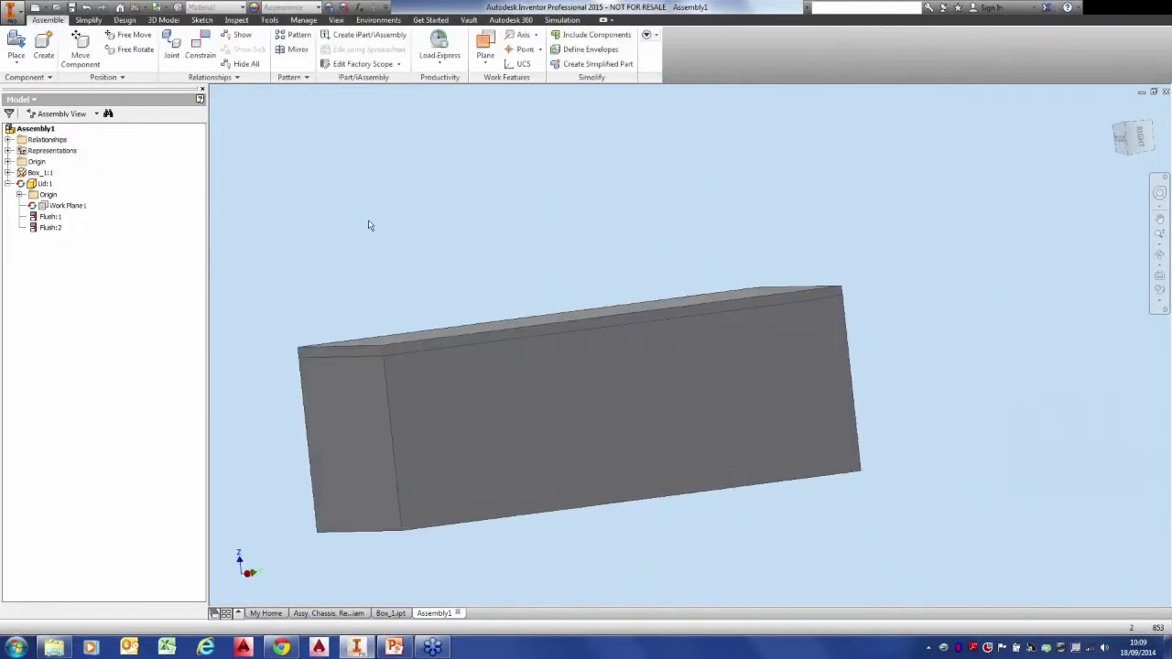
pyautogui.click(8, 183)
pyautogui.click(40, 172)
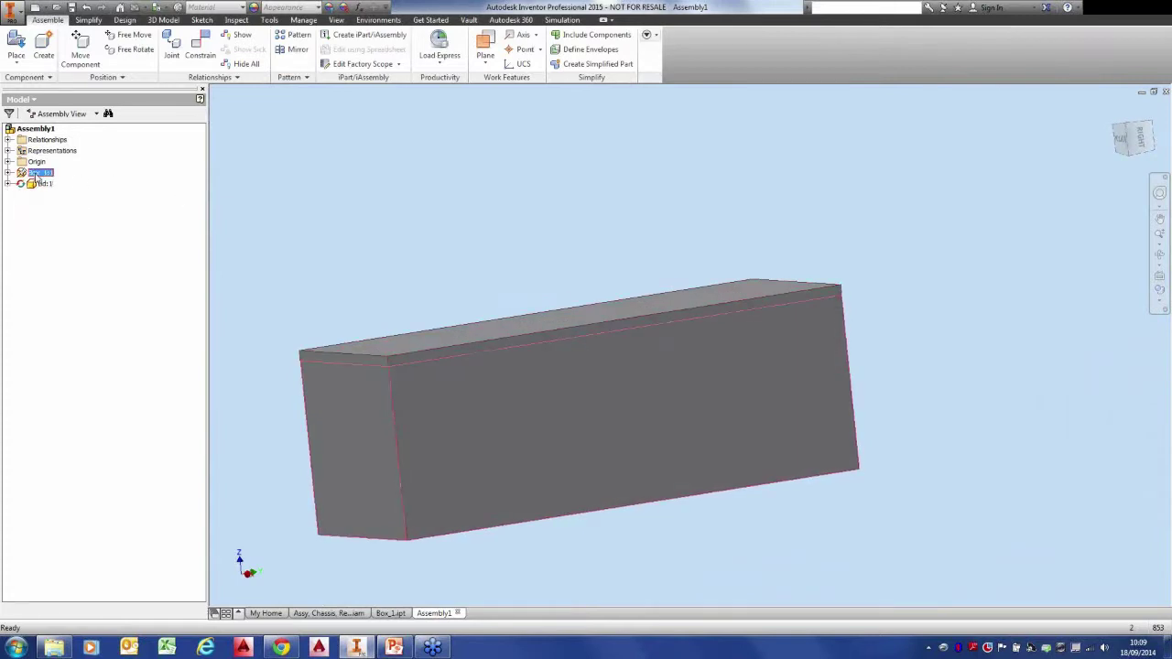
pyautogui.click(41, 184)
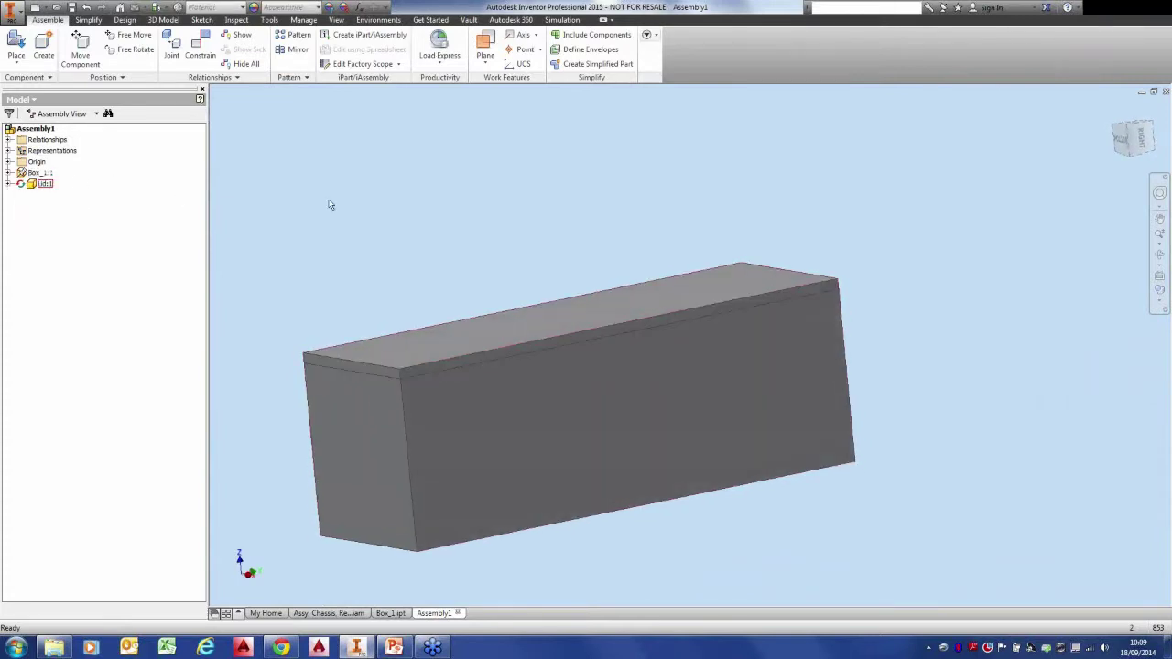
pyautogui.click(156, 204)
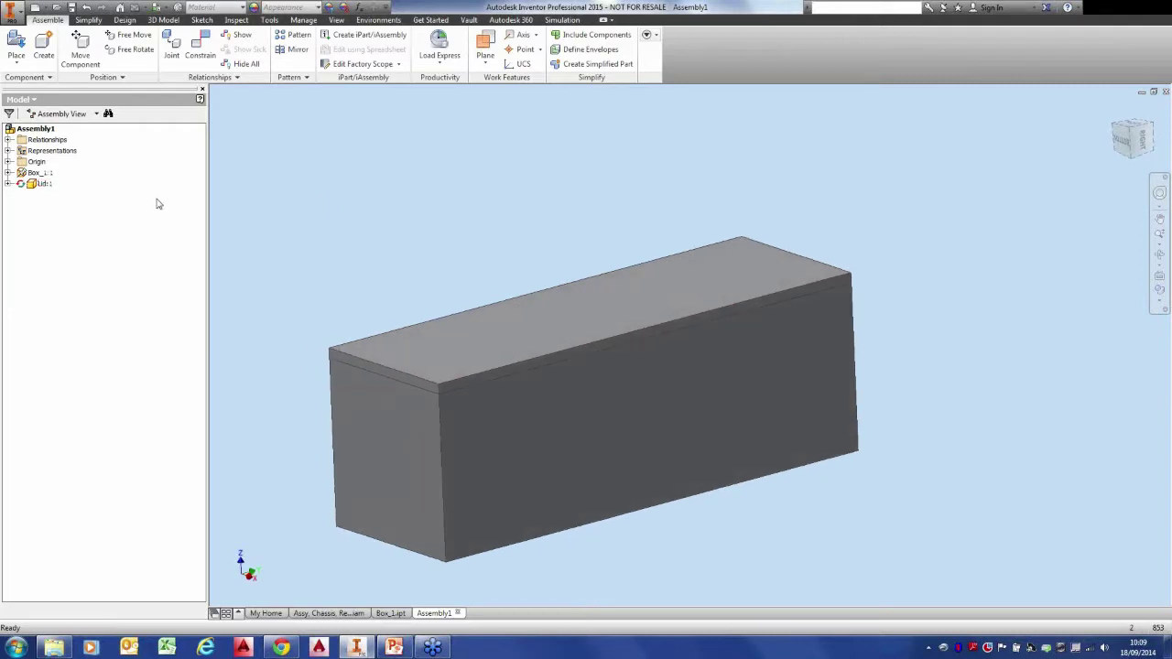
pyautogui.click(21, 188)
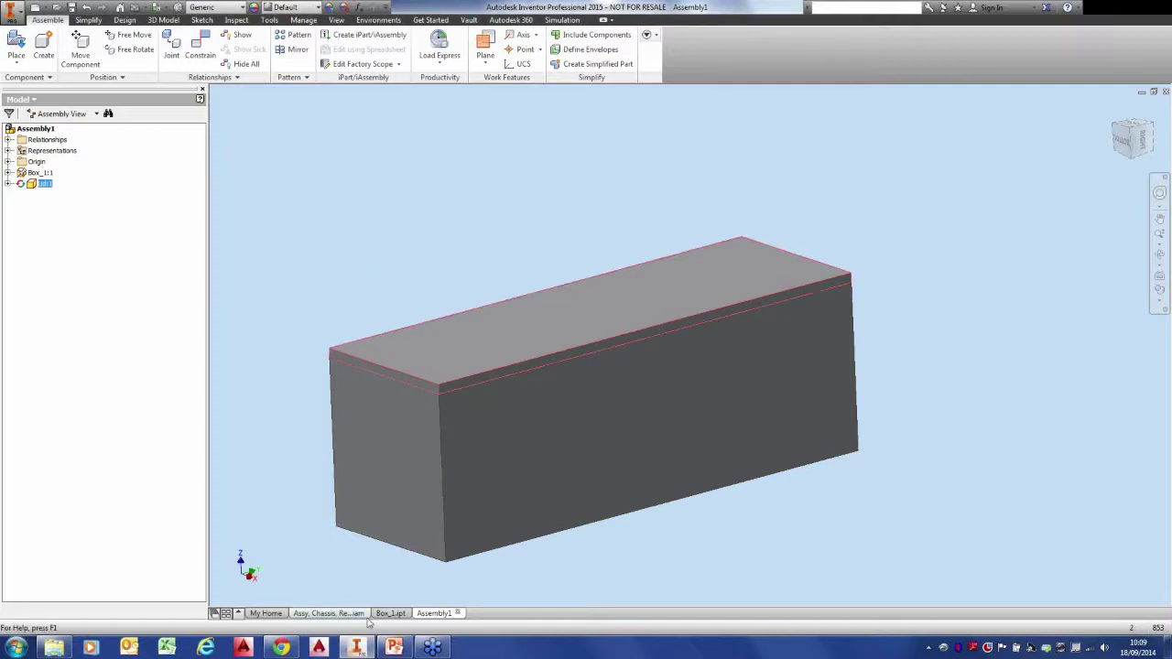
# Save the assembly as Box Assembly in the Workspace folder, including its new Lid part.
pyautogui.click(71, 7)
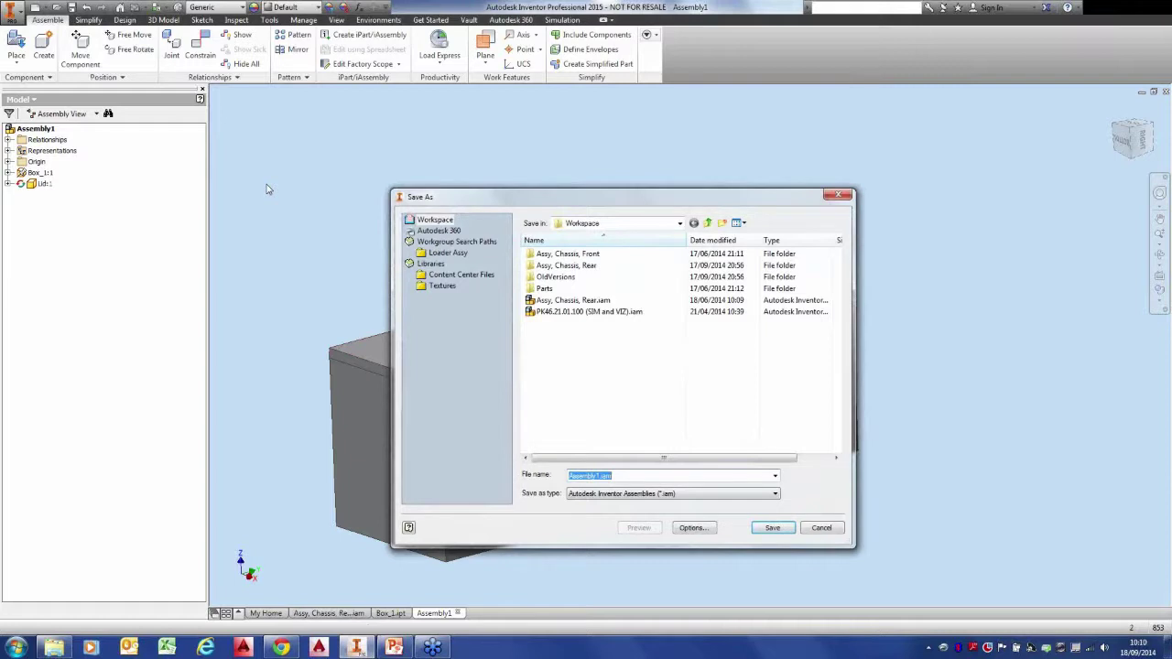
pyautogui.write('Box Assembl')
pyautogui.click(766, 529)
pyautogui.click(647, 280)
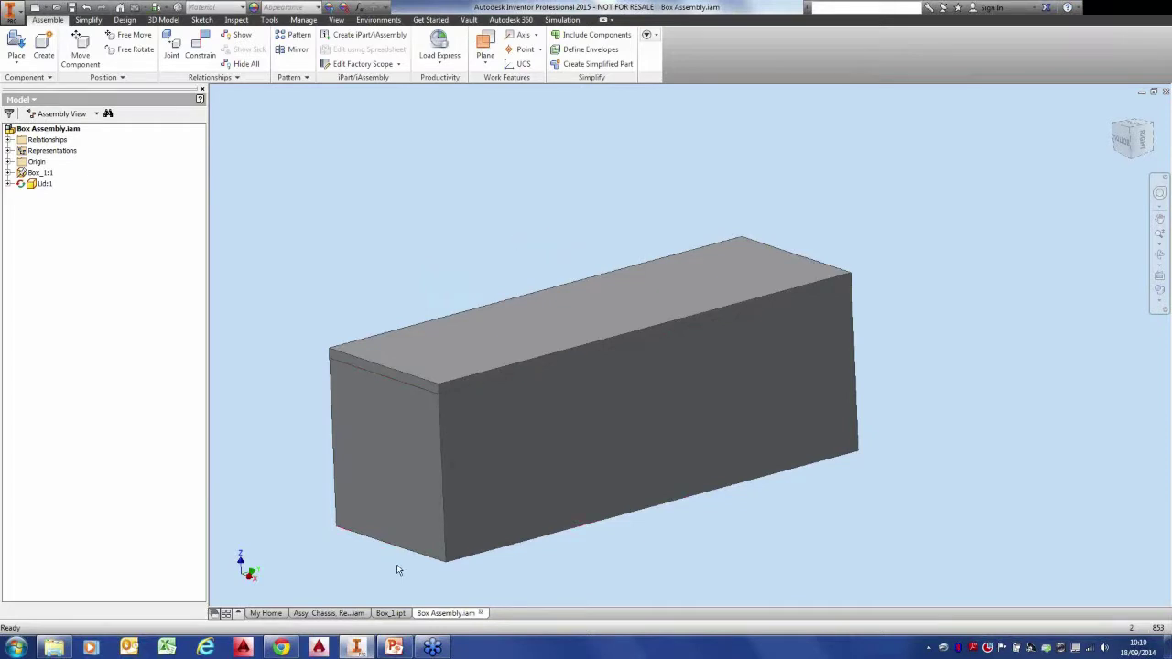
# In the Box_1 part, set the base extrusion's length to 100 mm, update the part and return to Box Assembly.
pyautogui.click(390, 614)
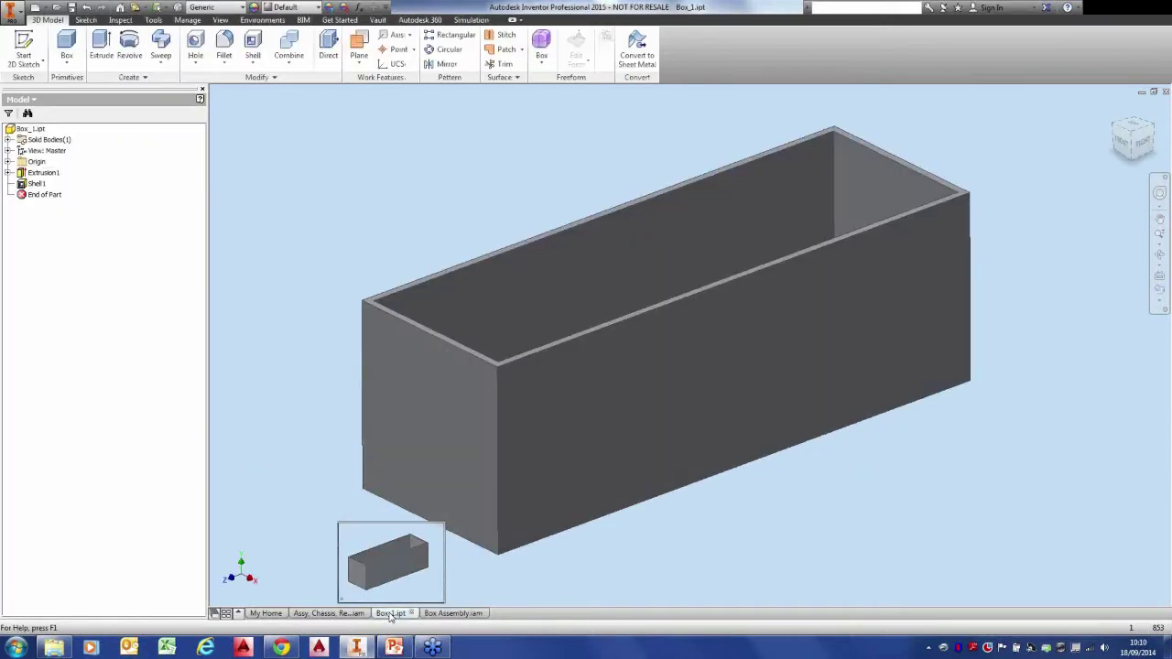
pyautogui.rightClick(46, 173)
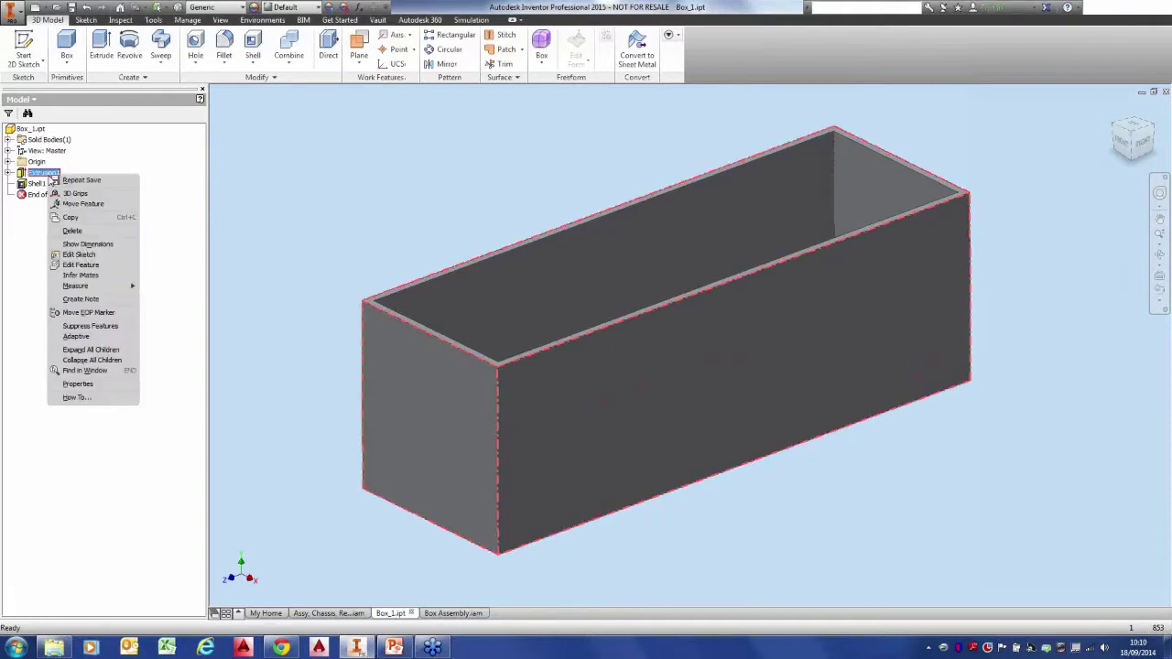
pyautogui.click(92, 240)
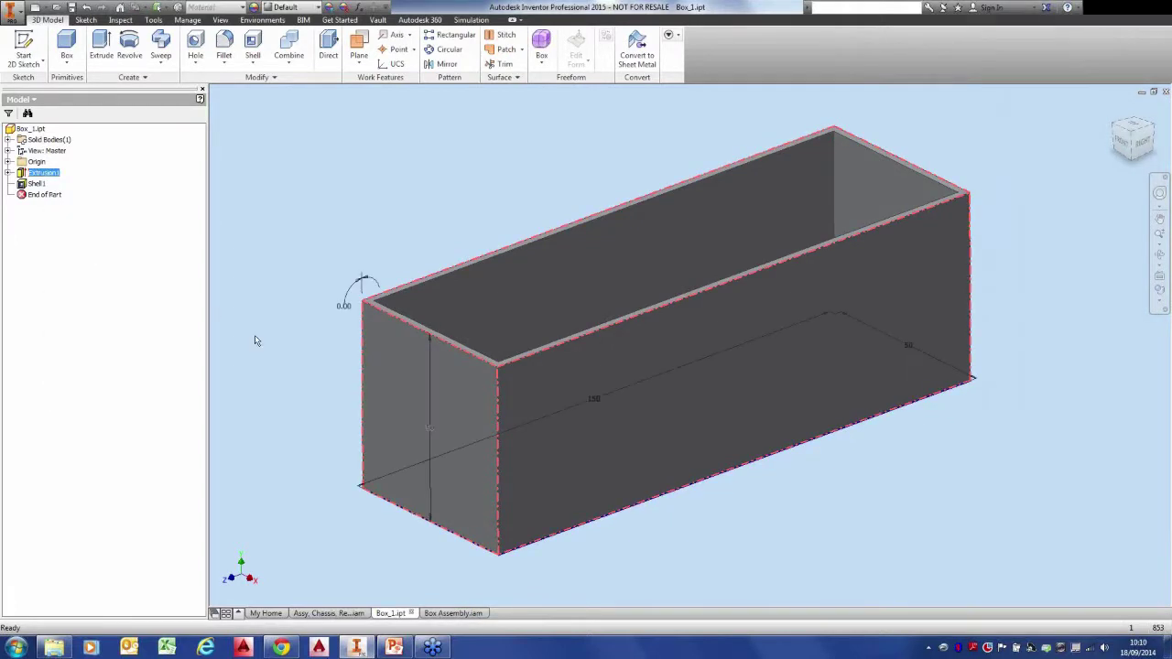
pyautogui.click(593, 404)
pyautogui.write('10')
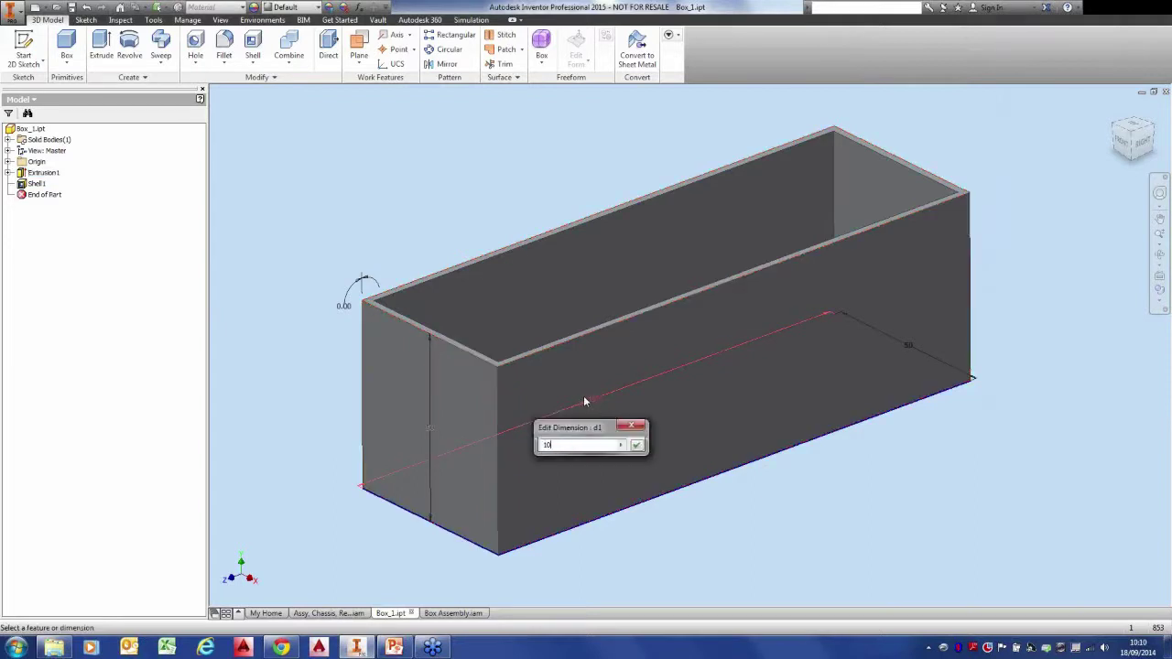
pyautogui.write('0')
pyautogui.press('Return')
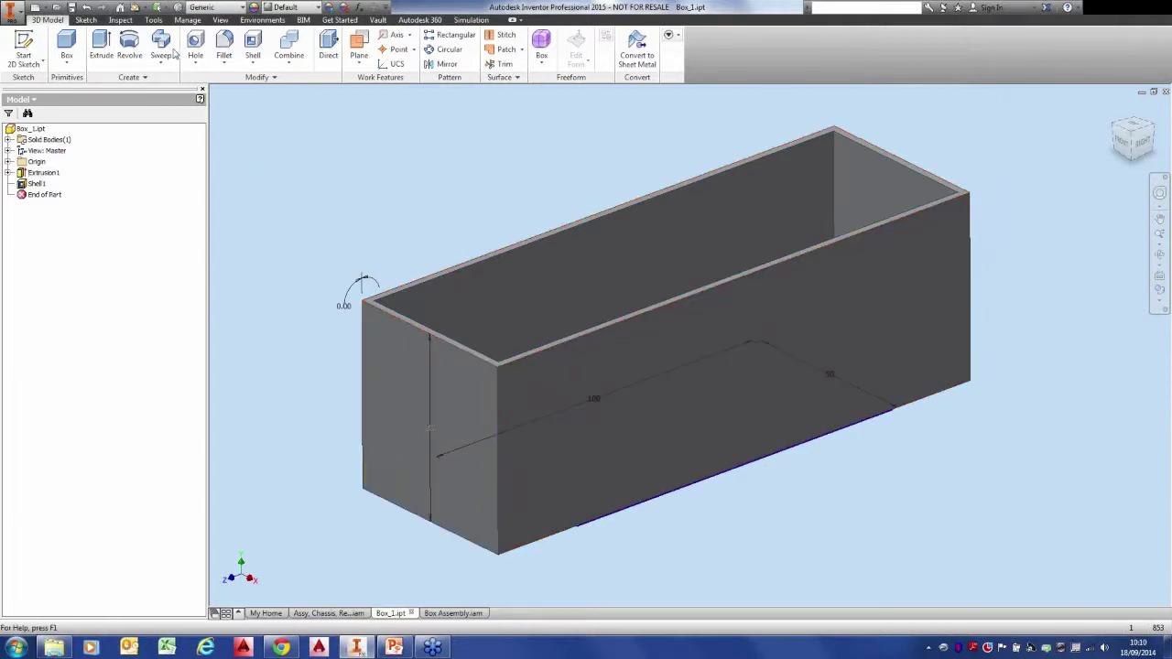
pyautogui.click(138, 9)
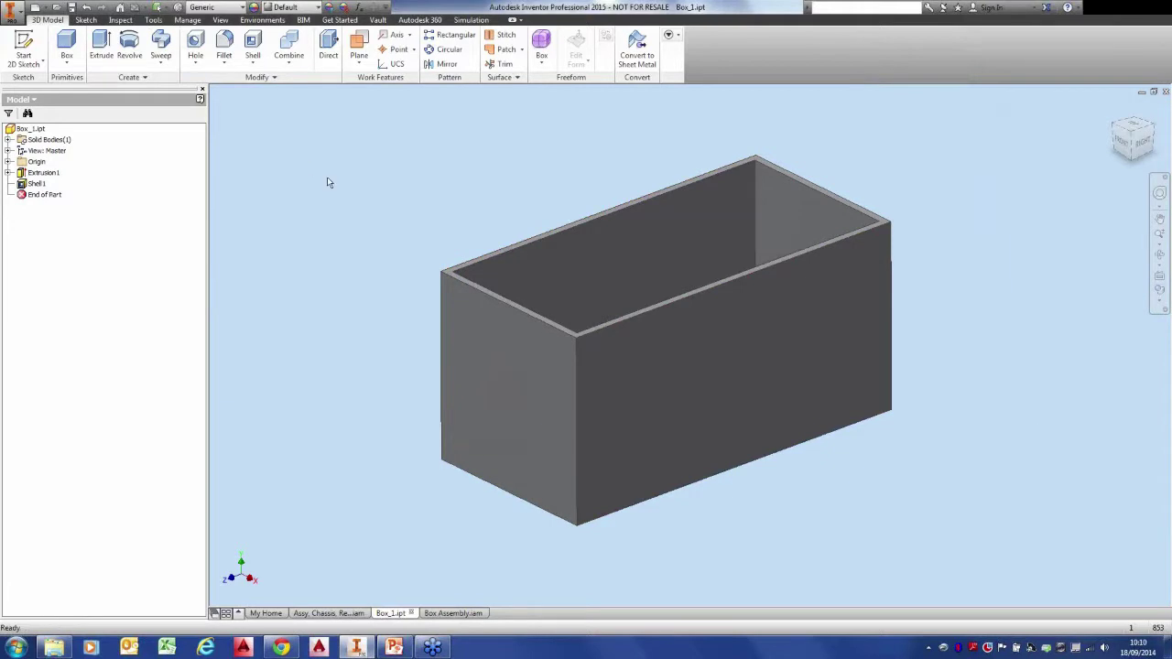
pyautogui.click(473, 614)
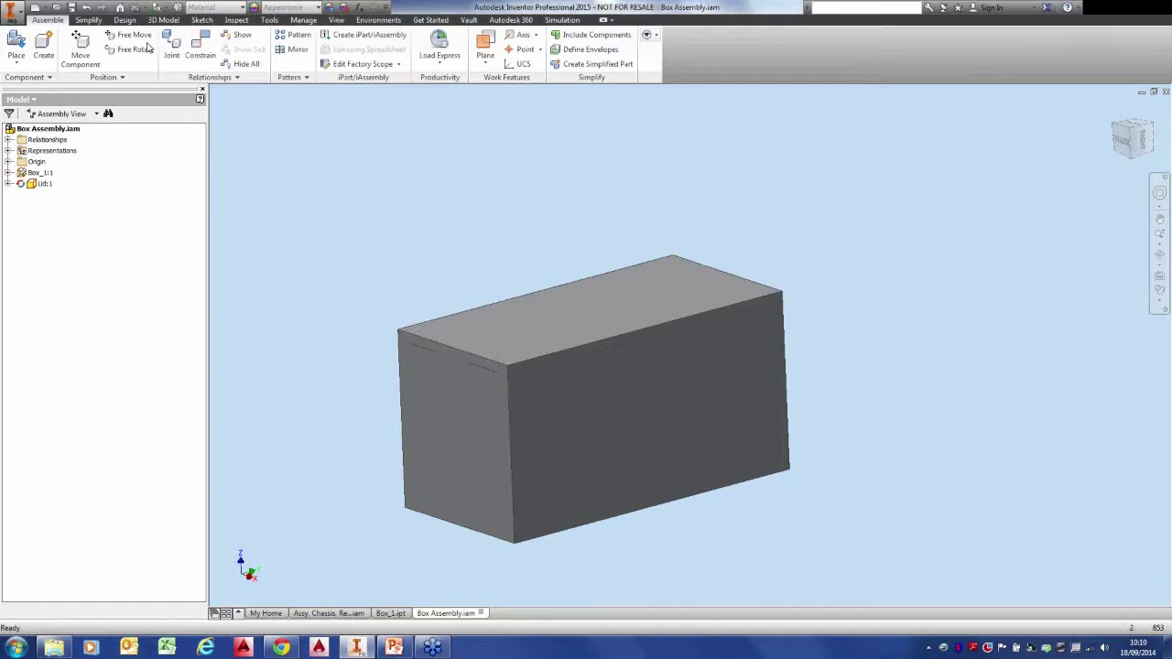
# Close Box Assembly with its changes saved and close the Box_1 part.
pyautogui.click(480, 613)
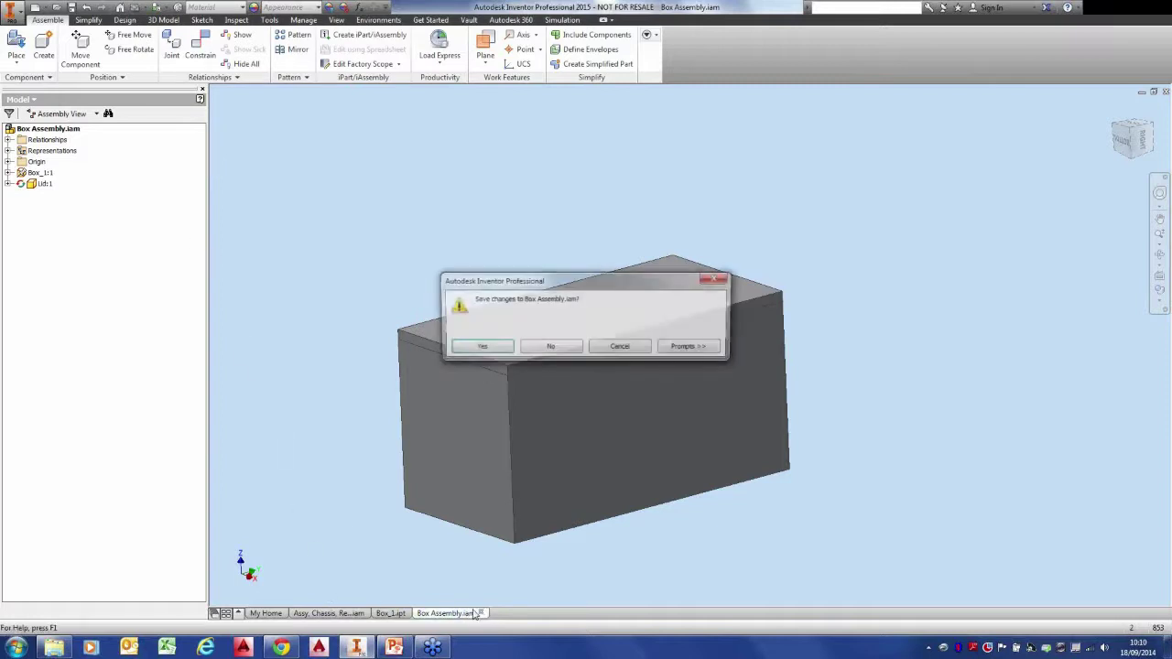
pyautogui.click(500, 350)
pyautogui.click(648, 280)
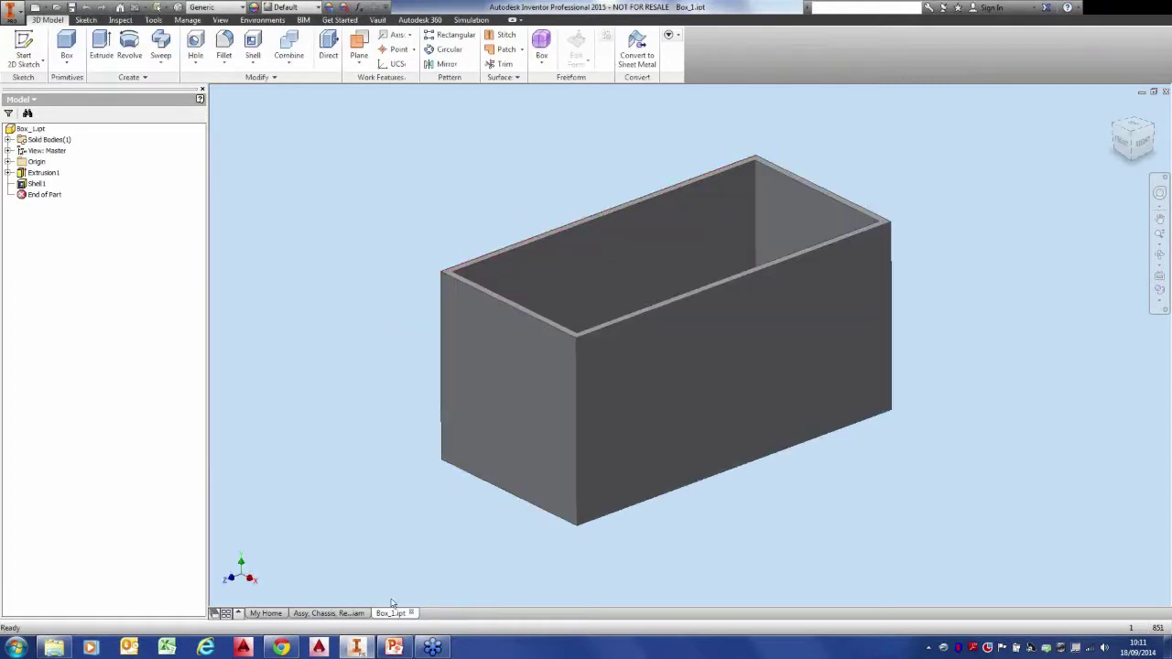
pyautogui.click(412, 613)
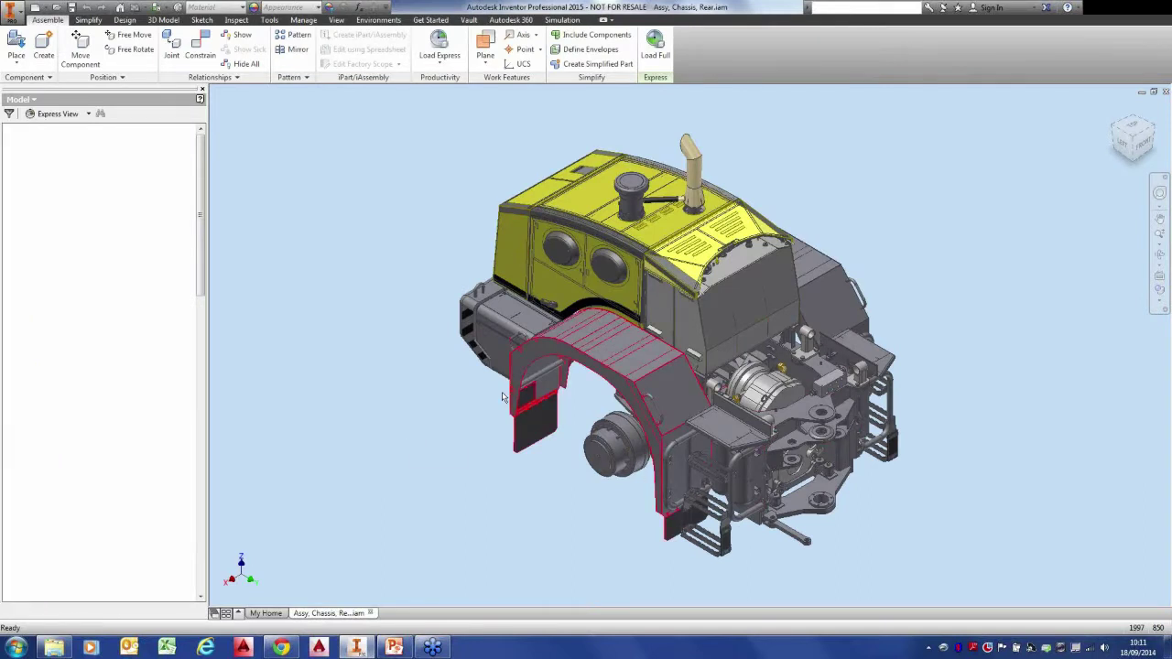
# Open the wheel-arch subassembly PK46.53.30.000 from the rear chassis assembly in its own window and examine its side plate.
pyautogui.keyDown('shift'); pyautogui.moveTo(503, 397); pyautogui.dragTo(609, 350, button='middle'); pyautogui.keyUp('shift')
pyautogui.click(641, 373)
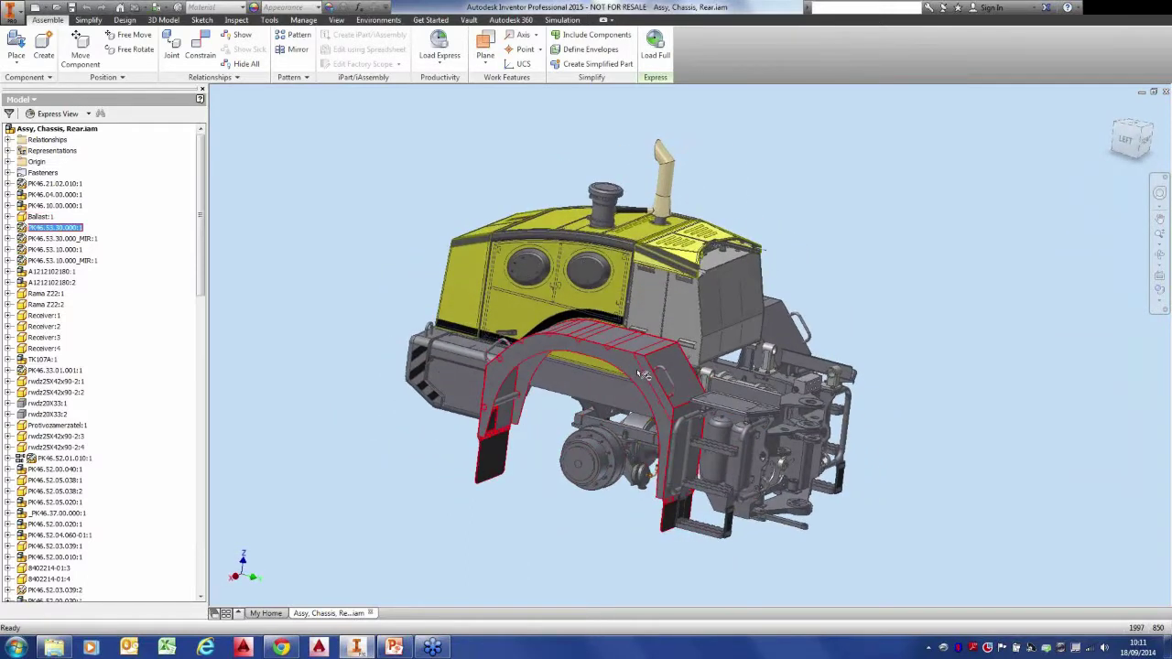
pyautogui.rightClick(638, 371)
pyautogui.click(638, 335)
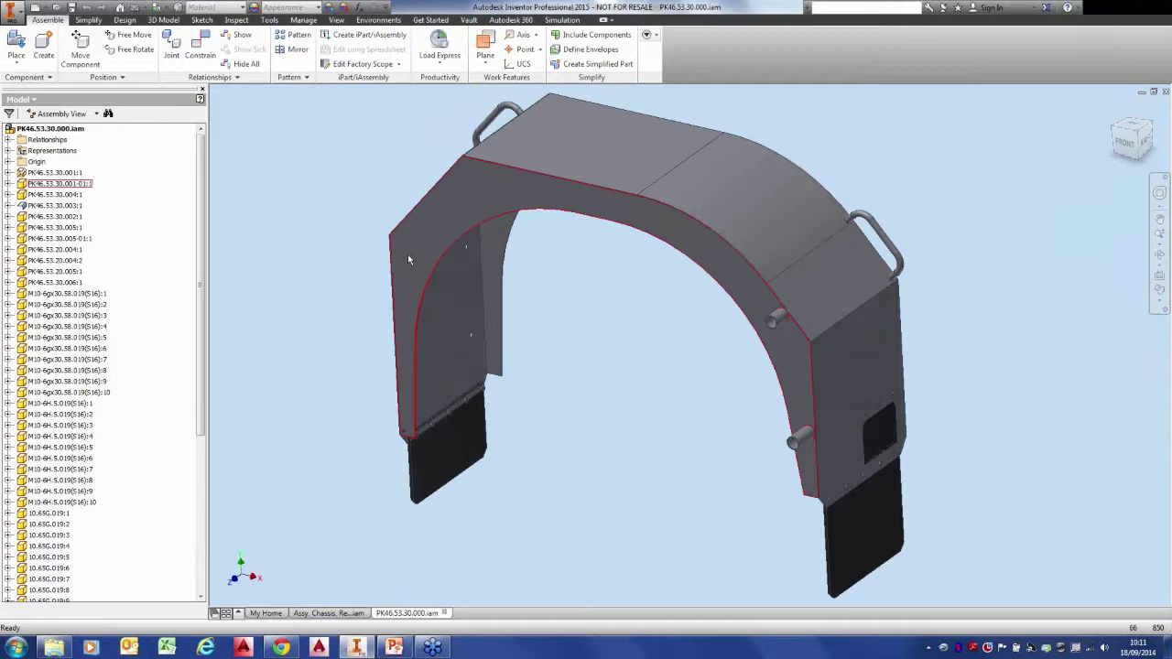
pyautogui.moveTo(409, 260)
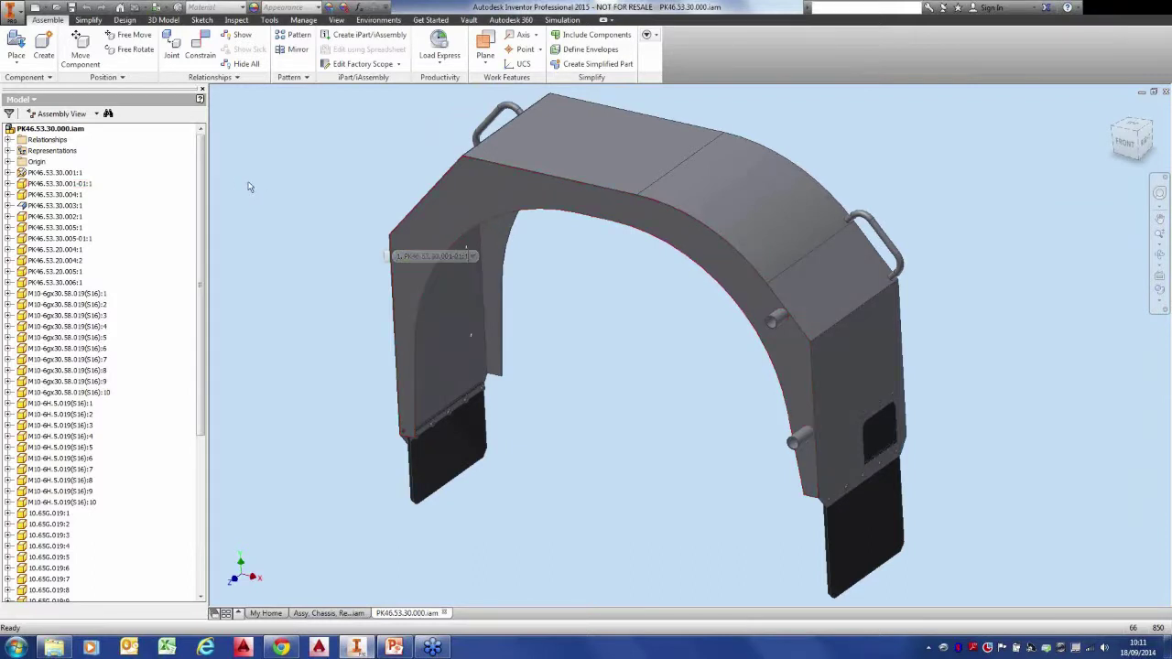
# Create a new metric part from the Standard (mm).ipt template.
pyautogui.click(35, 8)
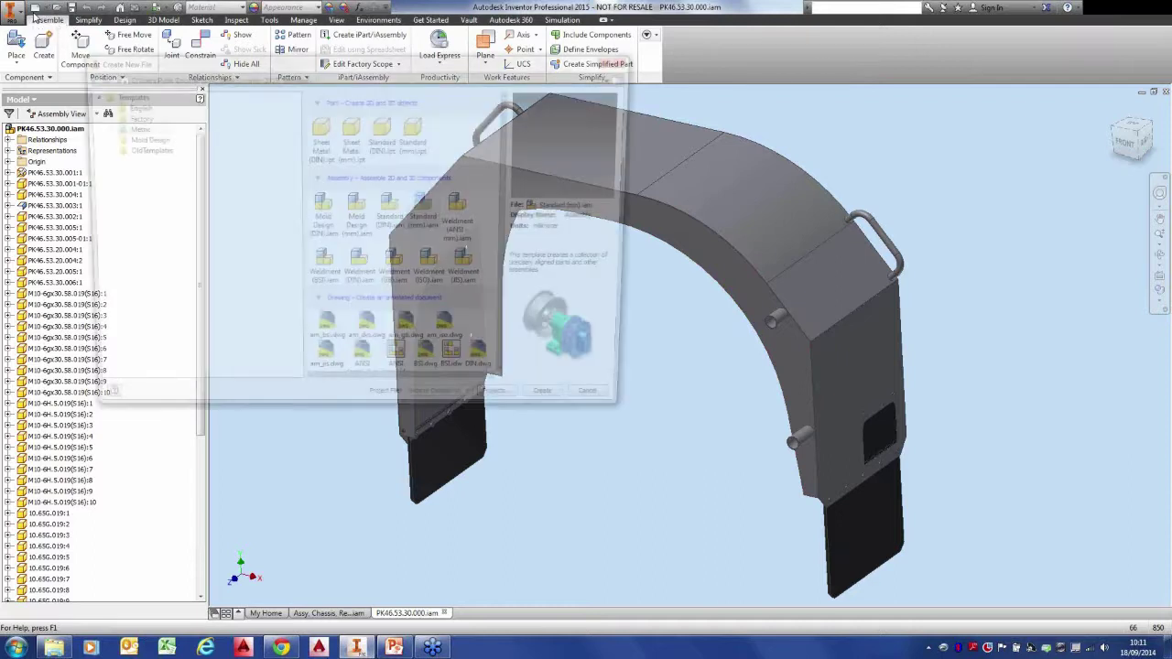
pyautogui.click(415, 133)
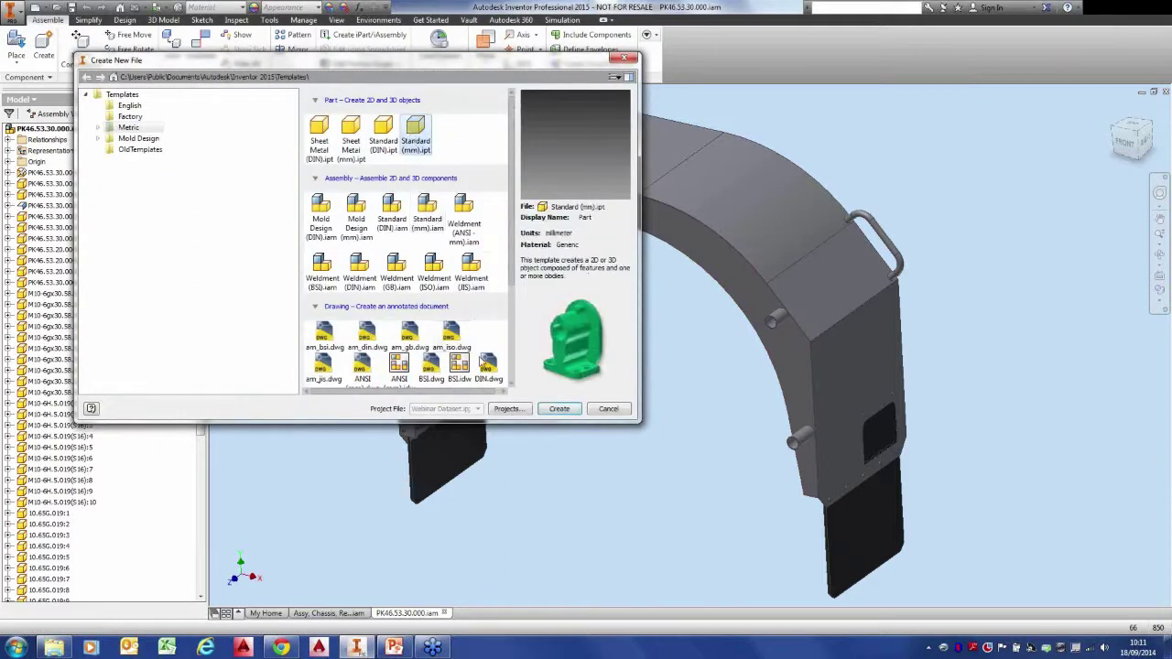
pyautogui.click(559, 409)
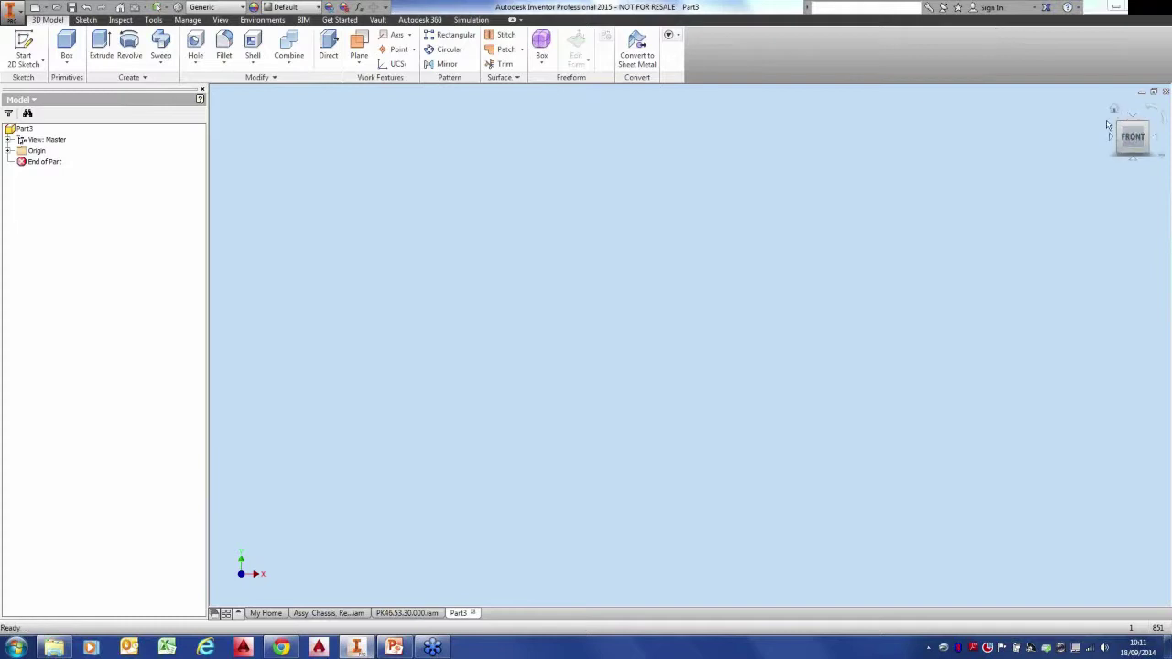
pyautogui.press('ctrl')
pyautogui.press('ctrl')
pyautogui.press('ctrl')
pyautogui.press('ctrl')
pyautogui.press('ctrl')
pyautogui.press('ctrl')
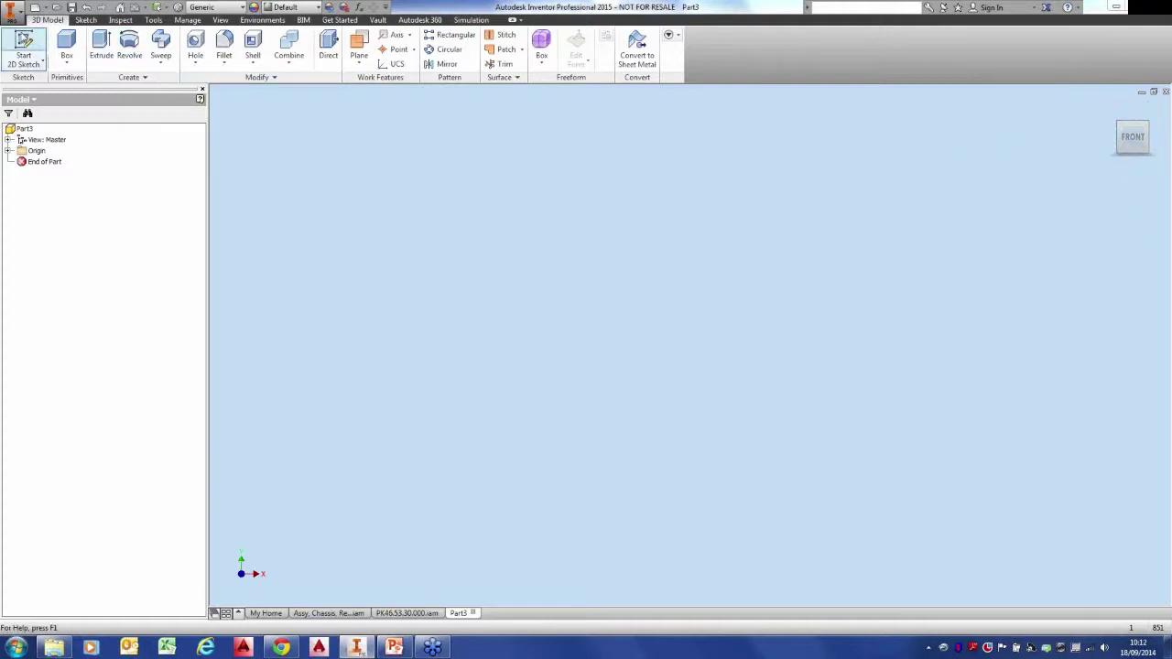
# Start a sketch on the front origin plane and draw a two-point rectangle about 33.7 mm wide around the origin.
pyautogui.click(24, 44)
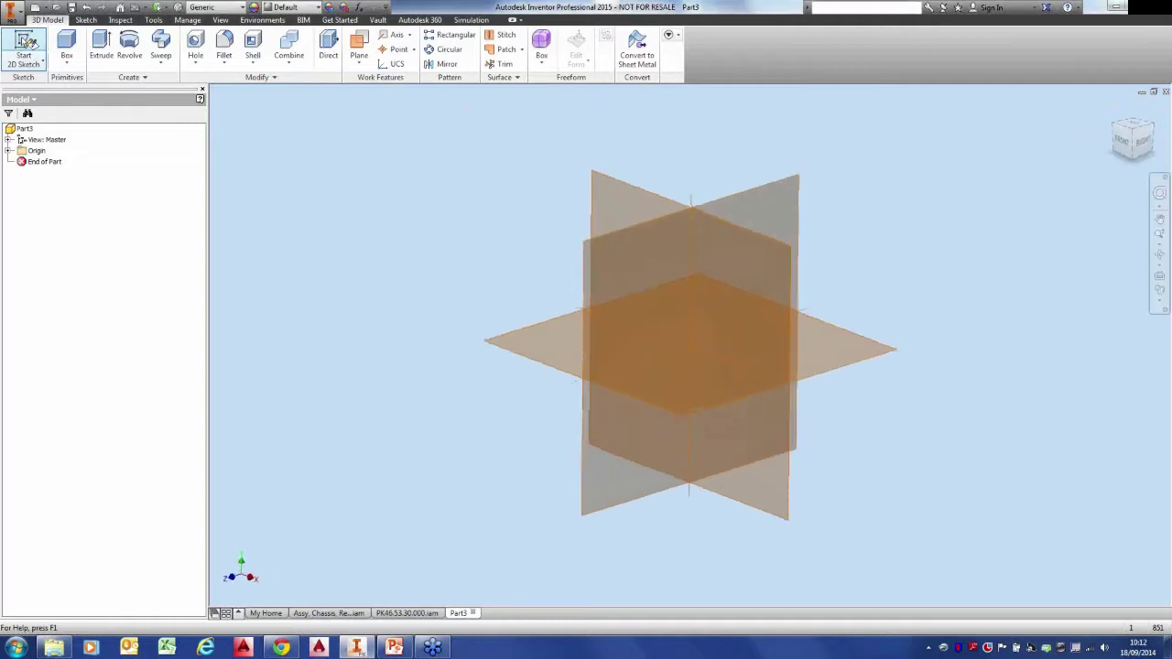
pyautogui.click(638, 194)
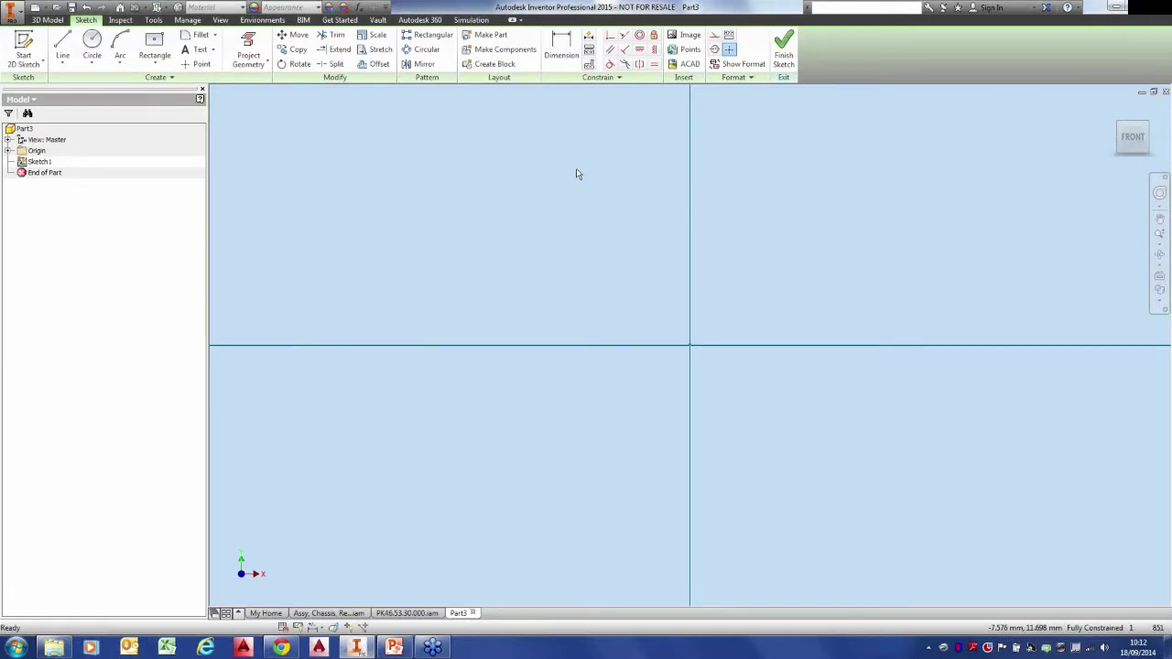
pyautogui.click(157, 72)
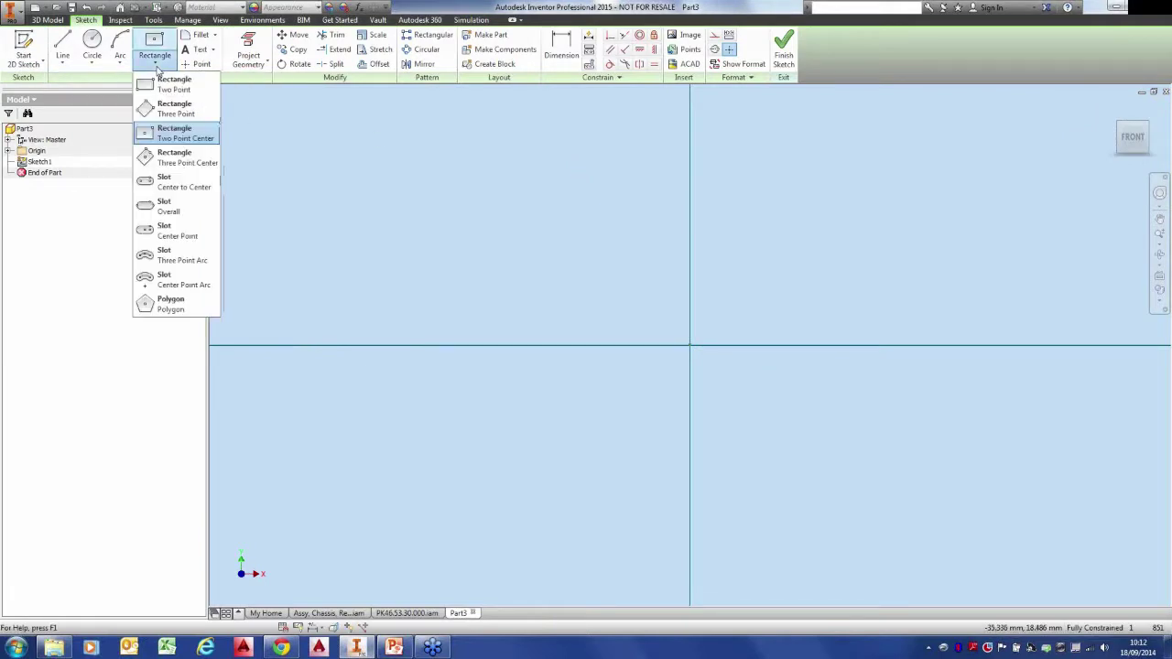
pyautogui.click(169, 82)
pyautogui.click(445, 181)
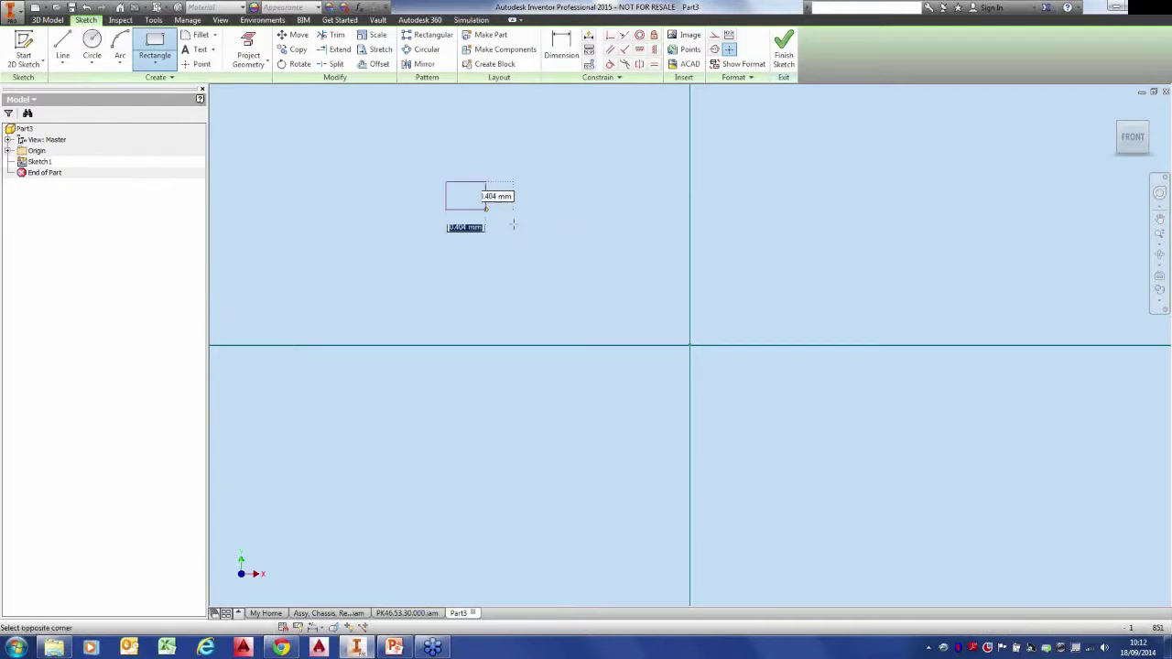
pyautogui.click(959, 473)
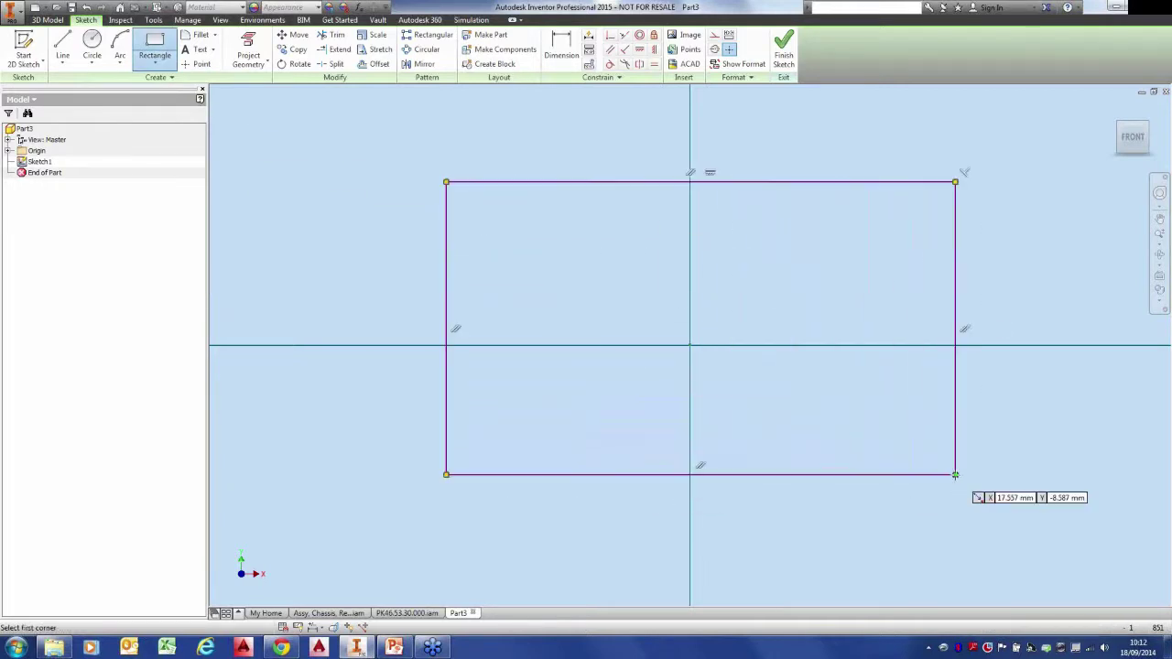
pyautogui.rightClick(779, 316)
pyautogui.click(783, 295)
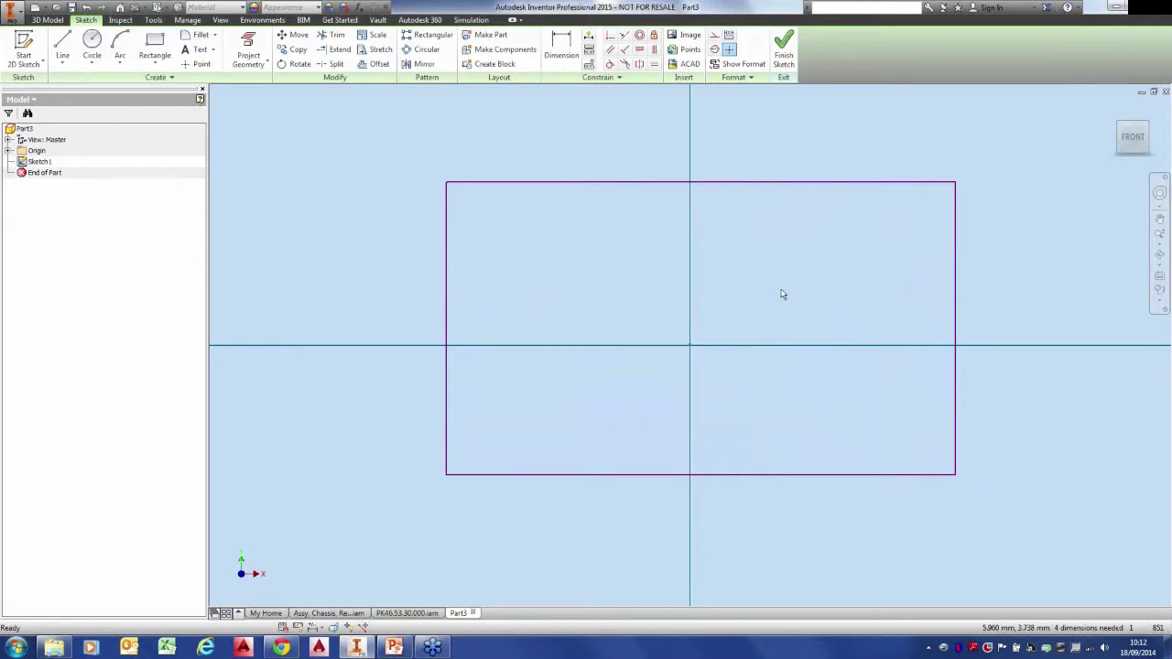
# Dimension the rectangle's bottom edge to 1730 mm.
pyautogui.click(562, 50)
pyautogui.click(639, 474)
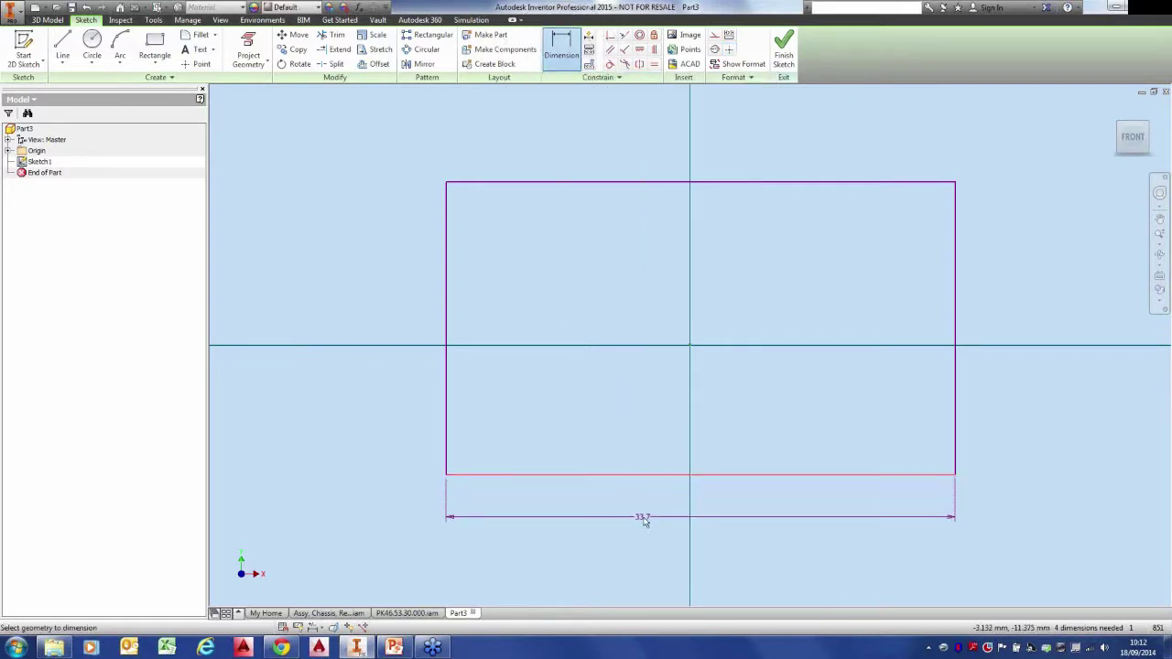
pyautogui.click(647, 522)
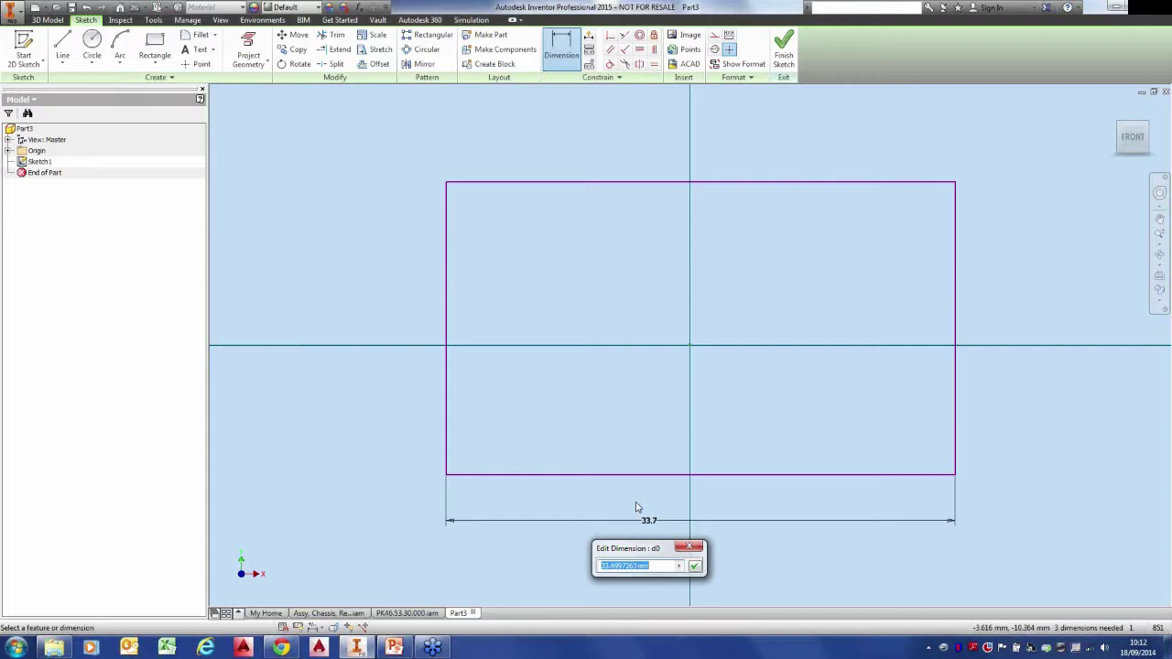
pyautogui.write('1730')
pyautogui.press('Return')
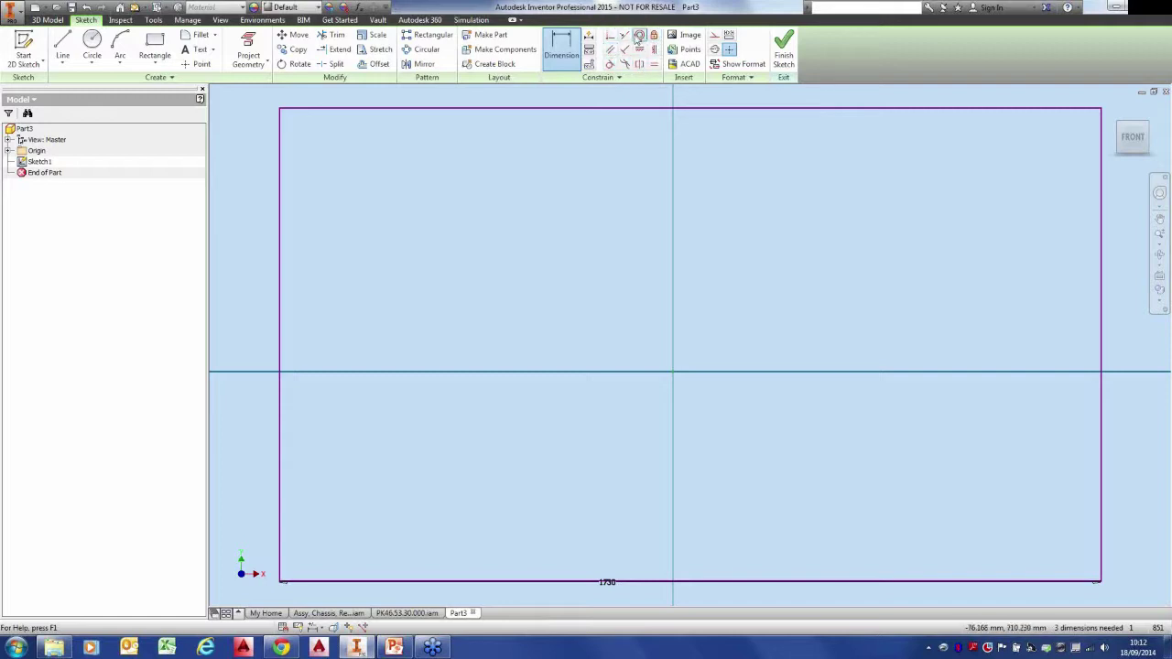
# Apply a vertical constraint between the bottom edge's midpoint and the sketch origin to centre the rectangle horizontally.
pyautogui.press('ctrl')
pyautogui.press('ctrl')
pyautogui.press('ctrl')
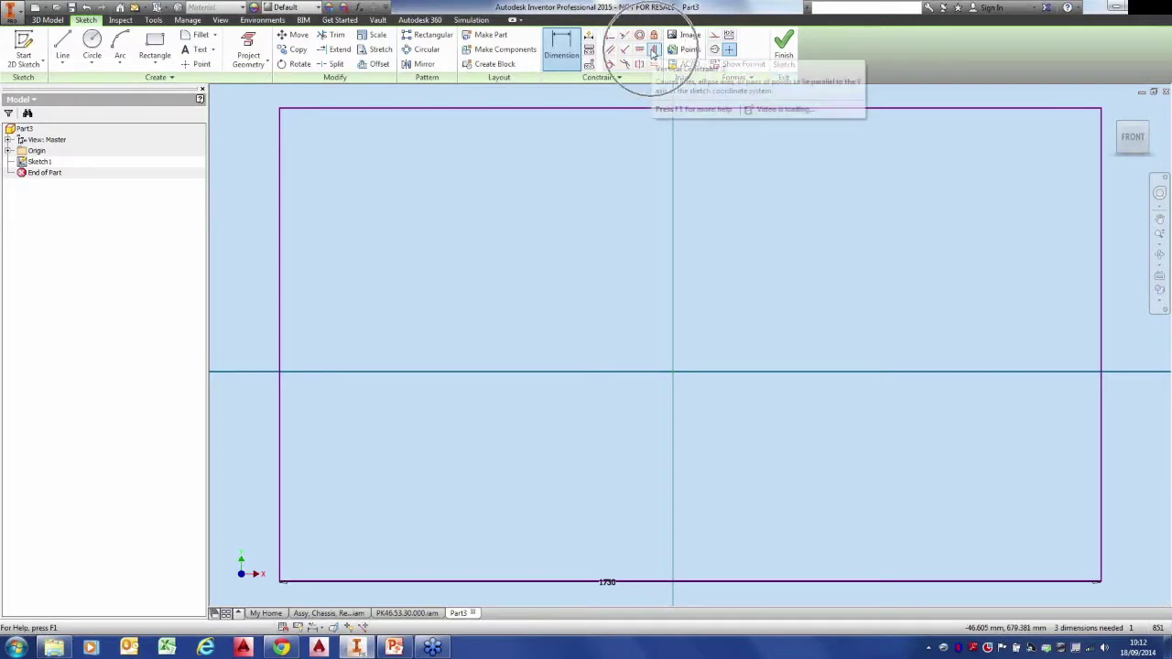
pyautogui.click(654, 49)
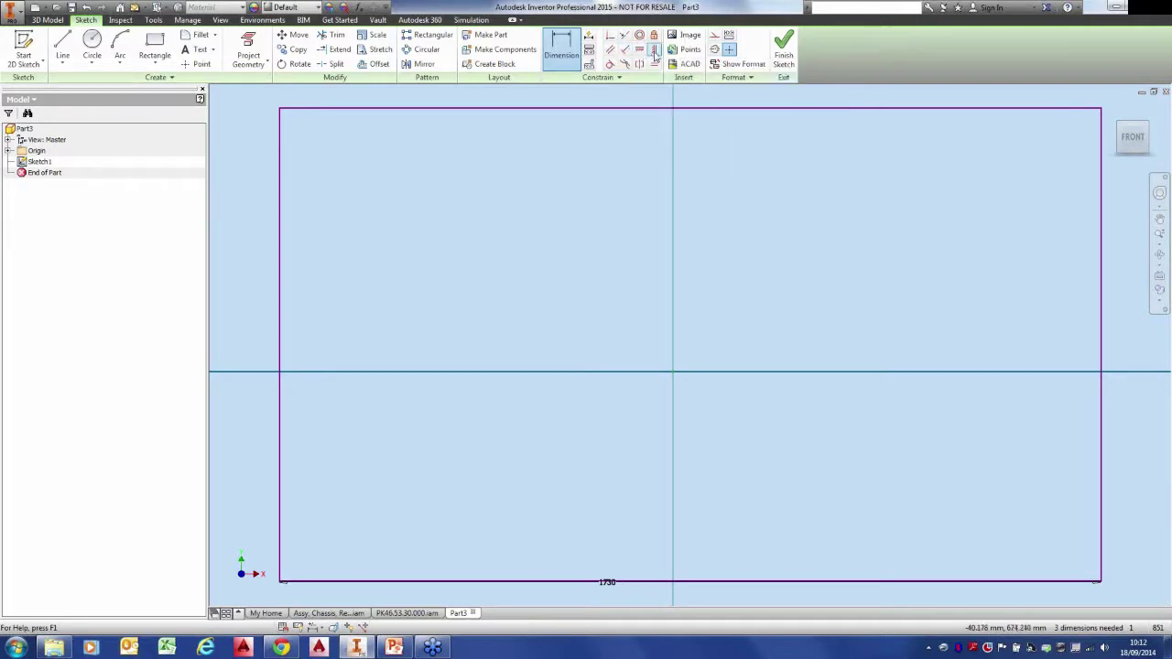
pyautogui.click(690, 582)
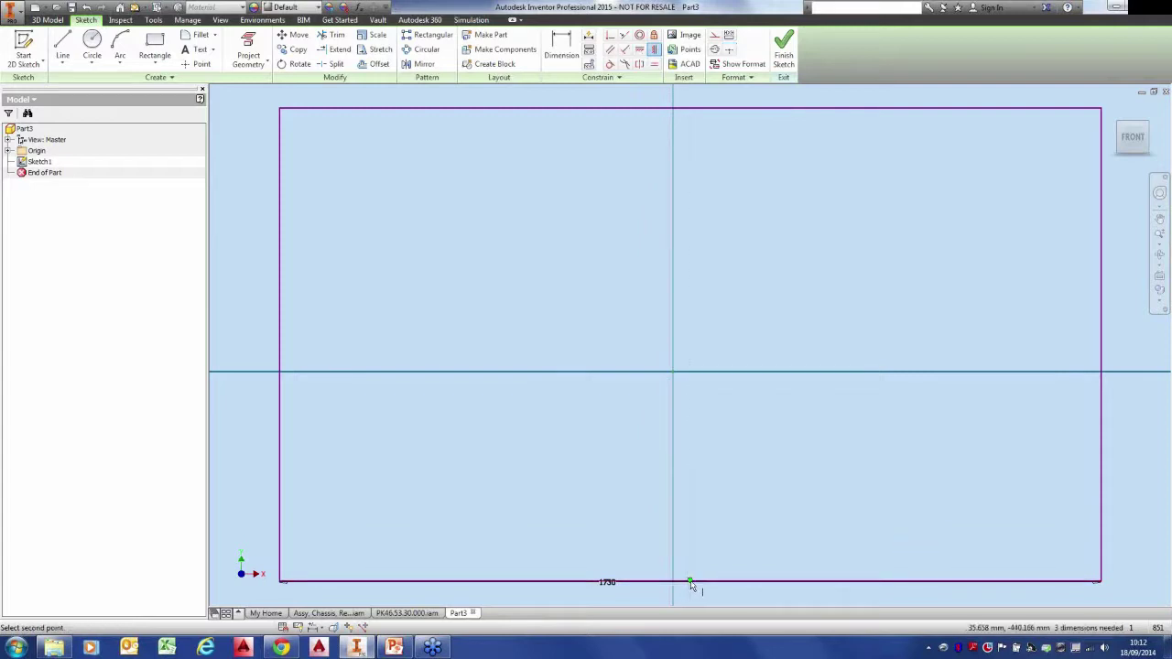
pyautogui.click(673, 373)
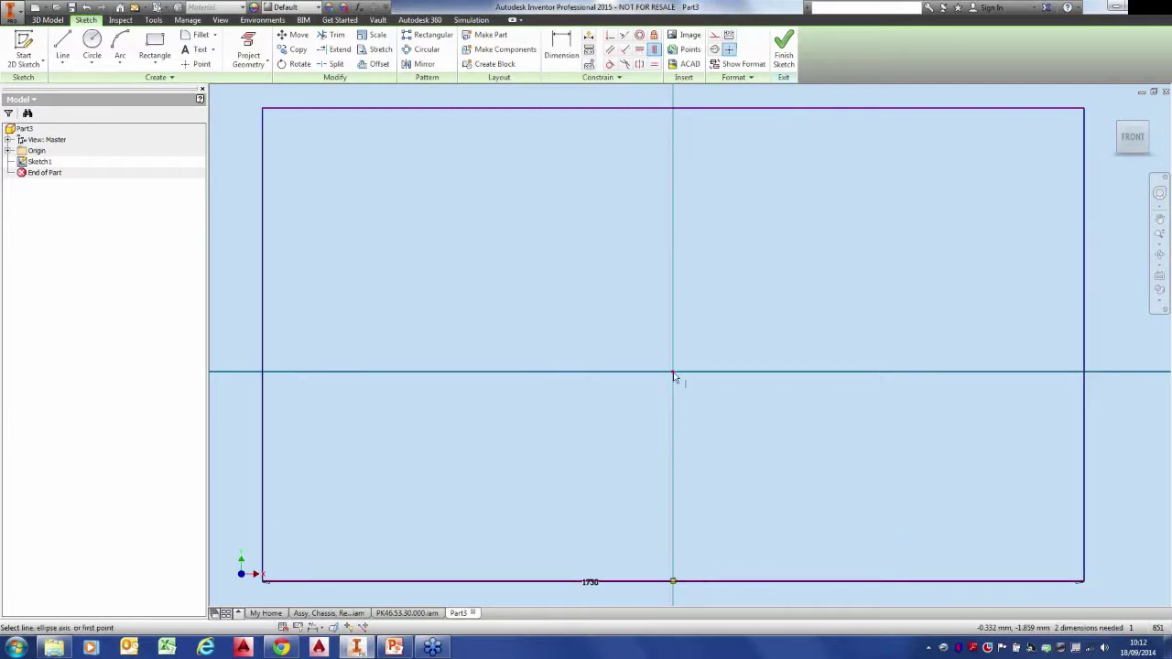
pyautogui.rightClick(719, 324)
pyautogui.click(750, 325)
# Test the rectangle's free height by moving its top edge down, and leave the edge higher for a taller rectangle.
pyautogui.scroll(-3, 750, 325)
pyautogui.scroll(-2, 751, 330)
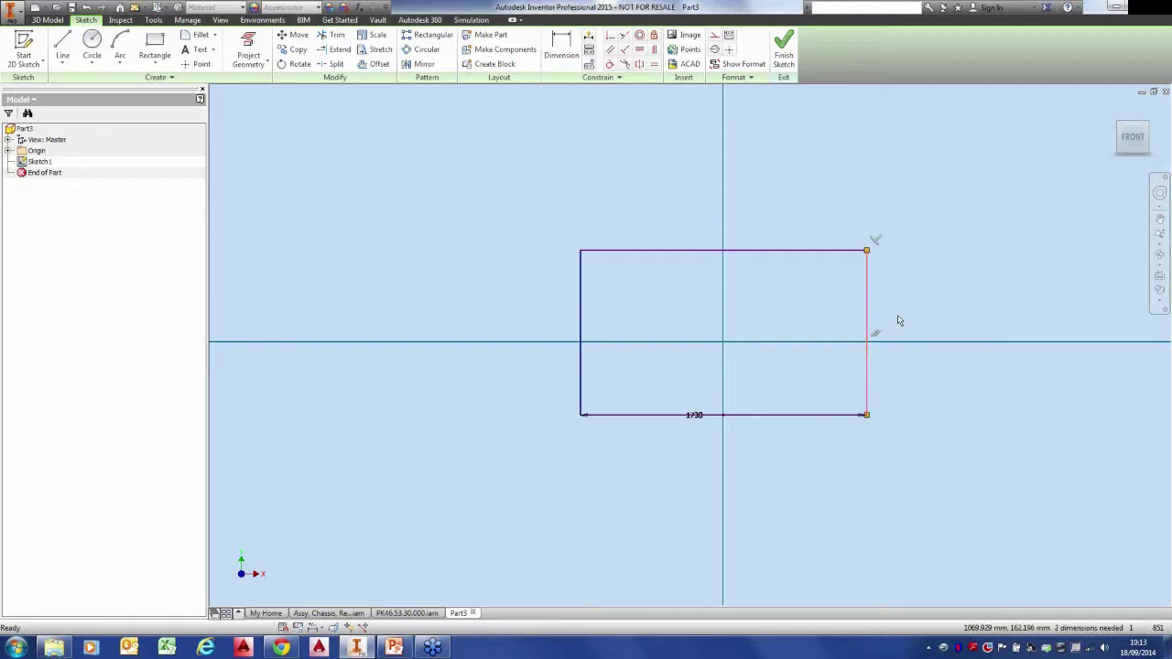
pyautogui.moveTo(815, 250)
pyautogui.mouseDown()
pyautogui.moveTo(809, 234)
pyautogui.moveTo(806, 264)
pyautogui.mouseUp()
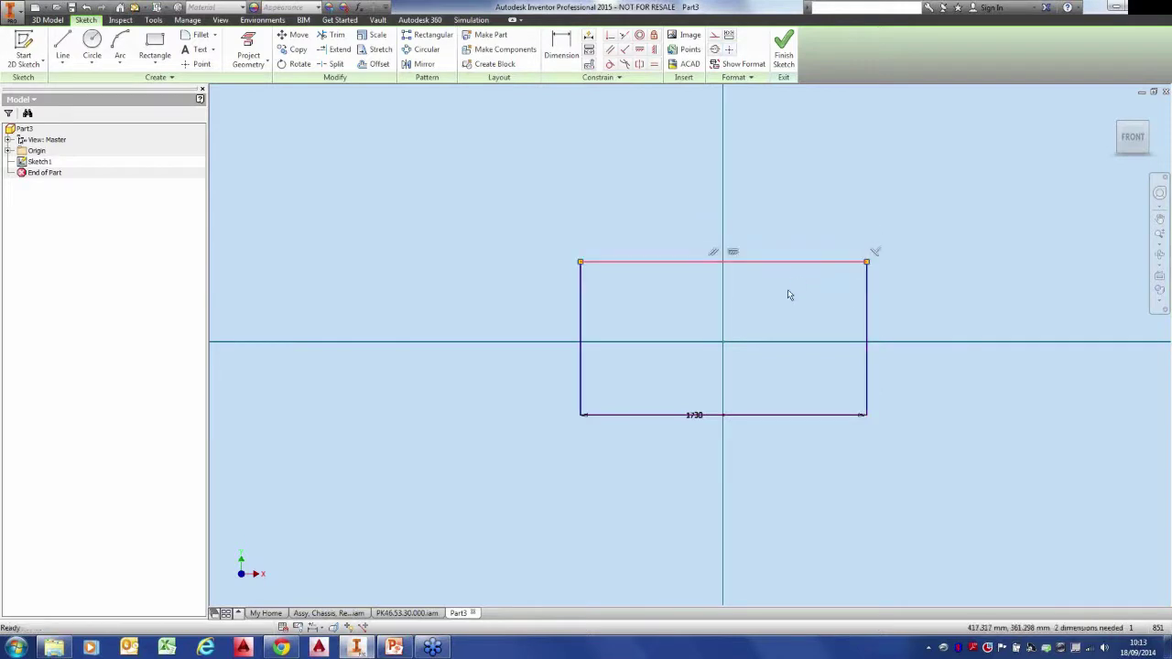
pyautogui.scroll(-3, 778, 321)
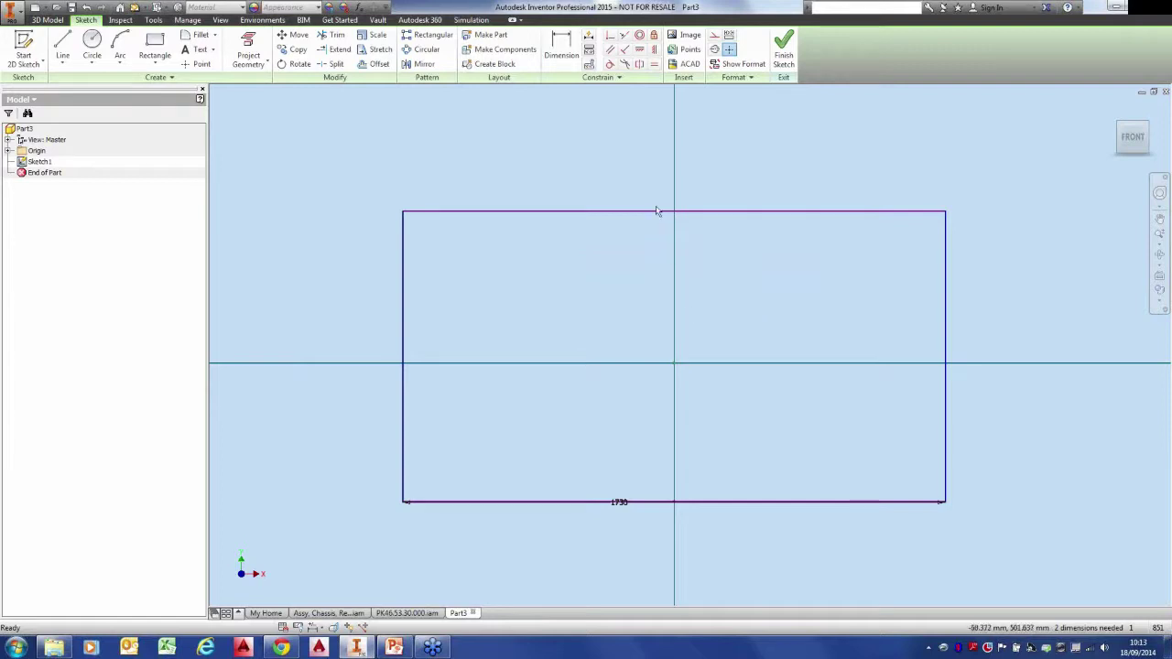
pyautogui.moveTo(656, 212); pyautogui.dragTo(661, 153)
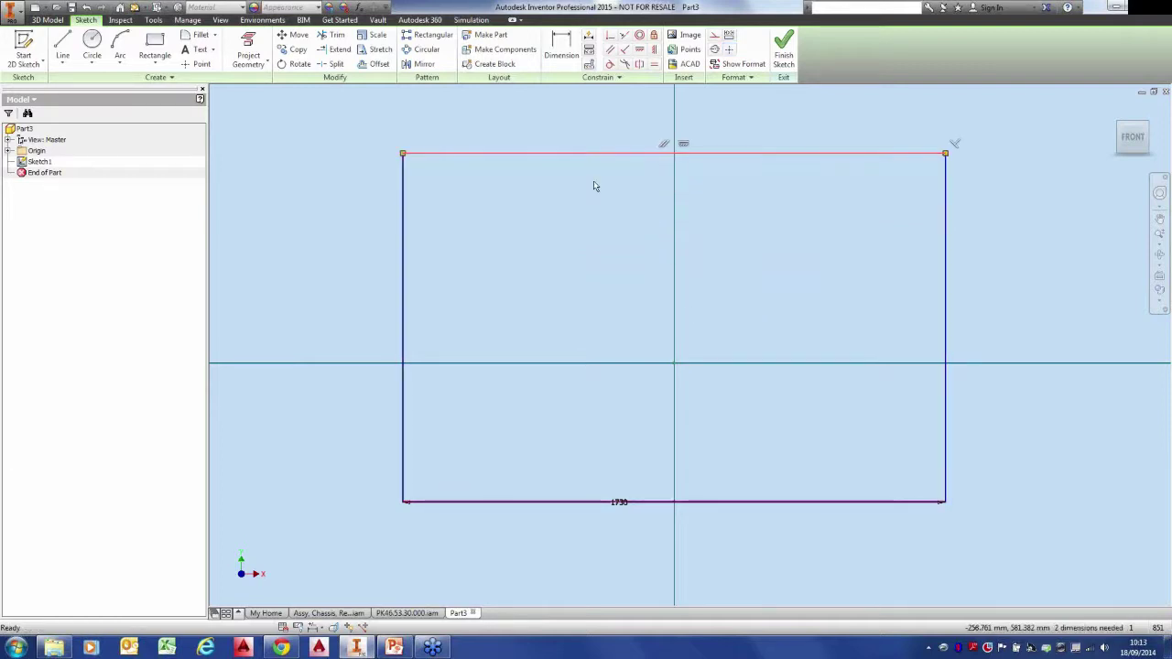
# Draw a sloping line across each upper corner of the rectangle, from the top edge to the side edge, the left one about 411 mm long.
pyautogui.click(63, 46)
pyautogui.click(493, 154)
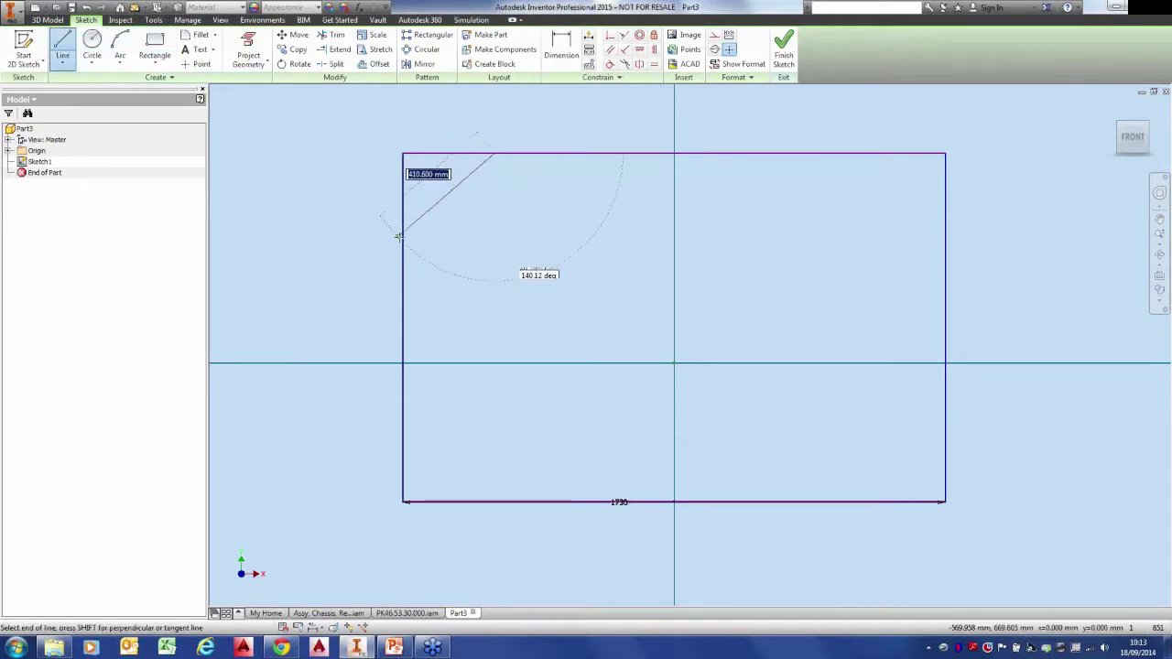
pyautogui.doubleClick(403, 237)
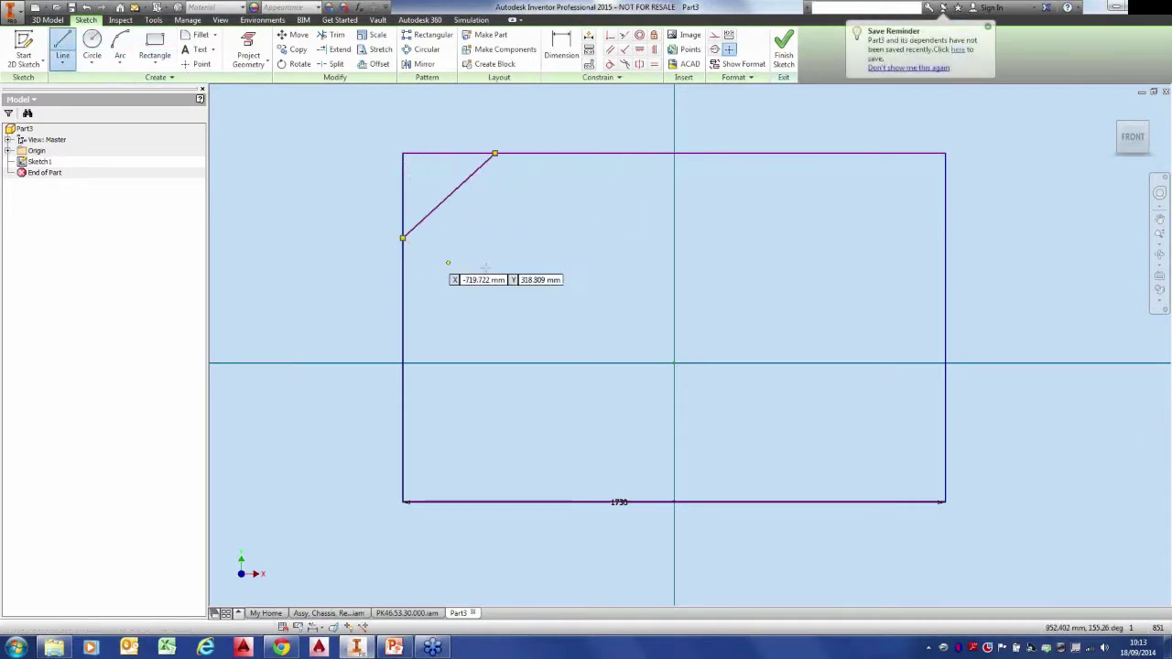
pyautogui.click(814, 154)
pyautogui.doubleClick(945, 261)
# Dimension the height from the bottom edge to the left sloping line's lower end as 825 mm.
pyautogui.click(561, 50)
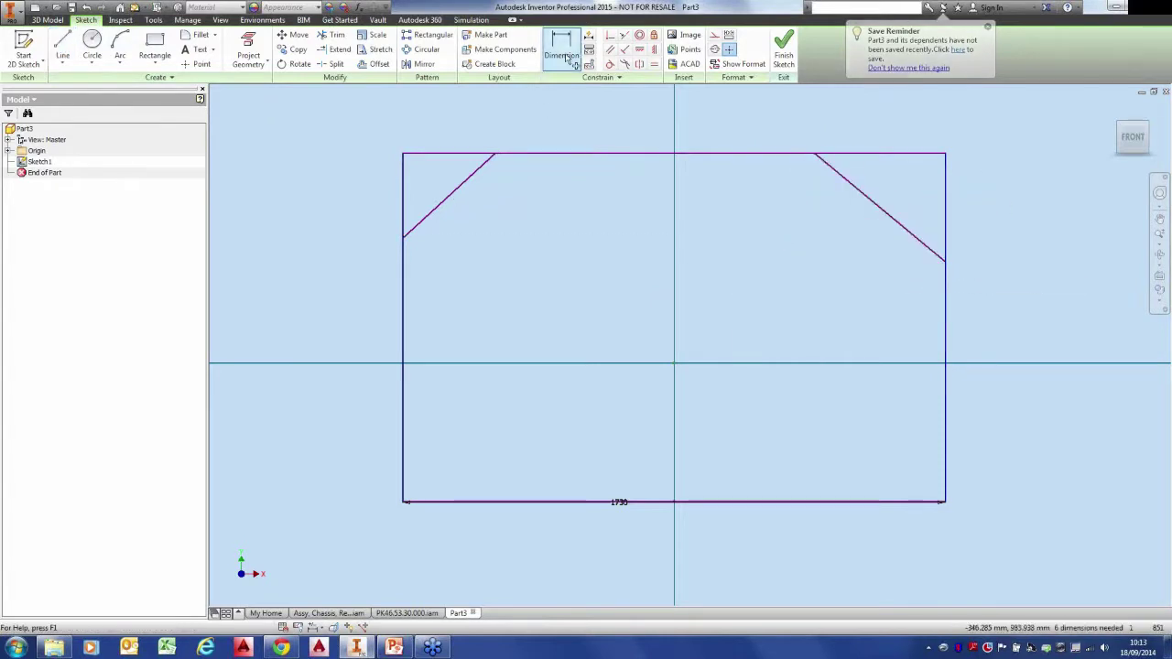
pyautogui.click(419, 500)
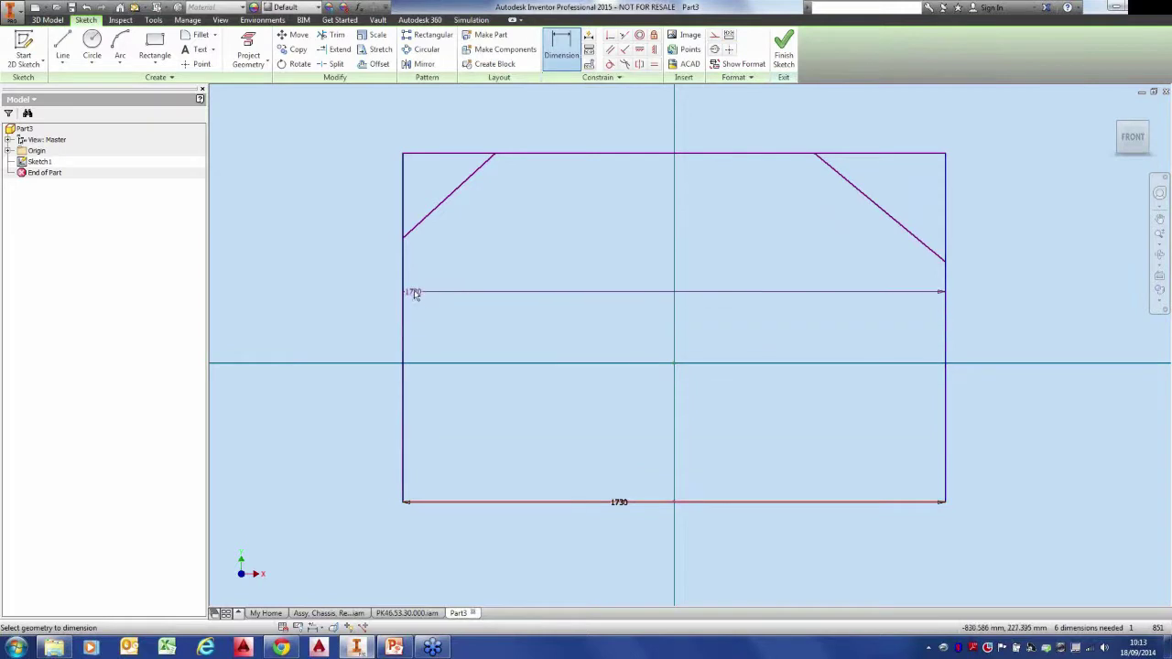
pyautogui.click(405, 240)
pyautogui.click(355, 302)
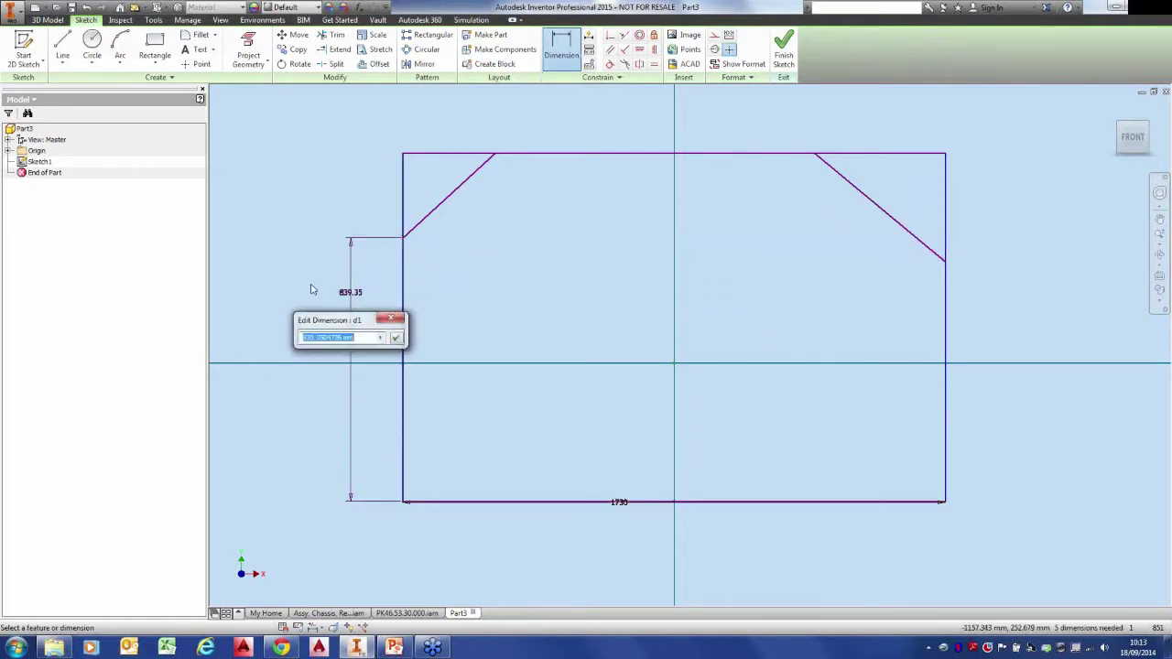
pyautogui.write('825')
pyautogui.press('Return')
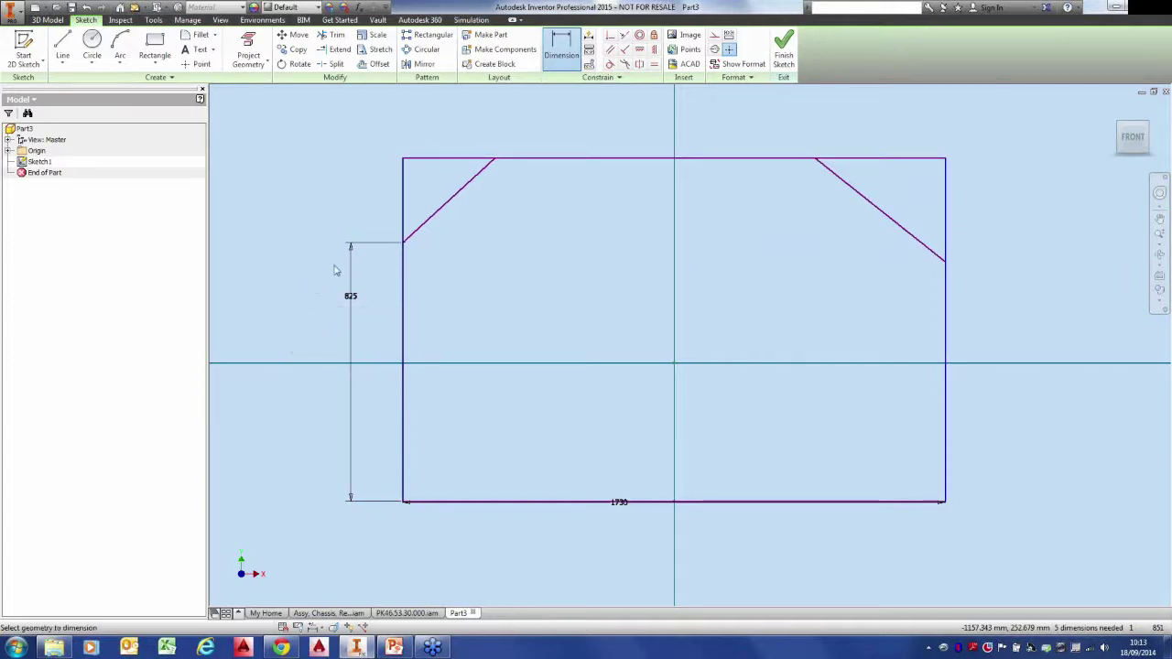
# Dimension the horizontal distance from the left edge to the left sloping line's upper end as 320 mm.
pyautogui.click(403, 273)
pyautogui.click(492, 159)
pyautogui.click(450, 129)
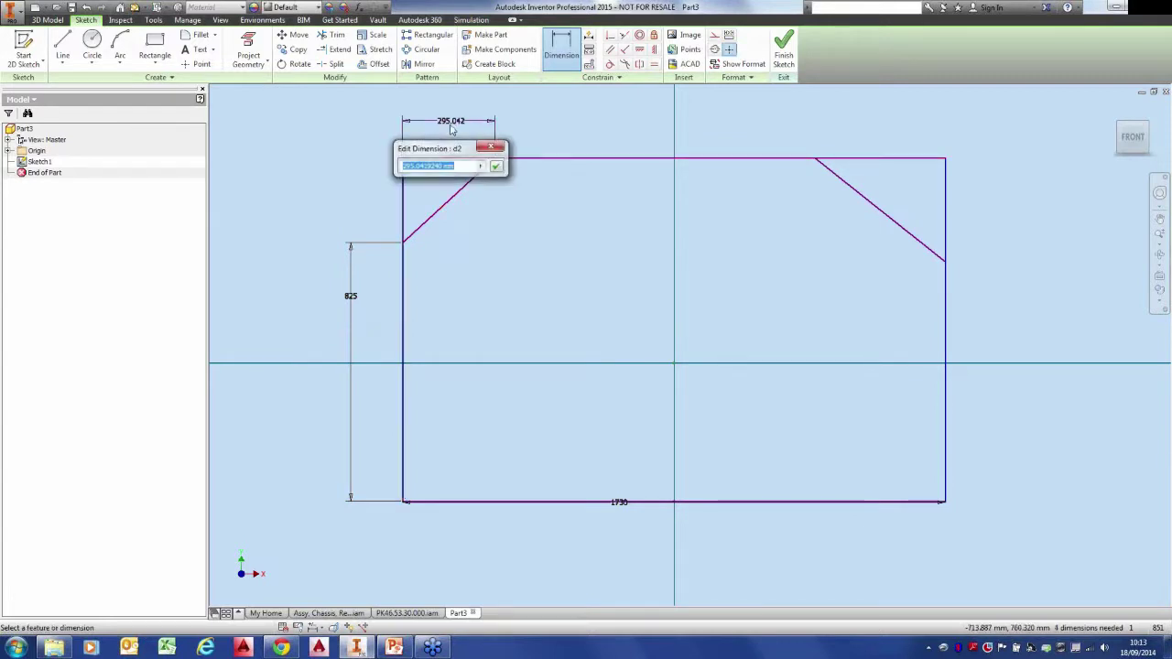
pyautogui.write('320')
pyautogui.press('Return')
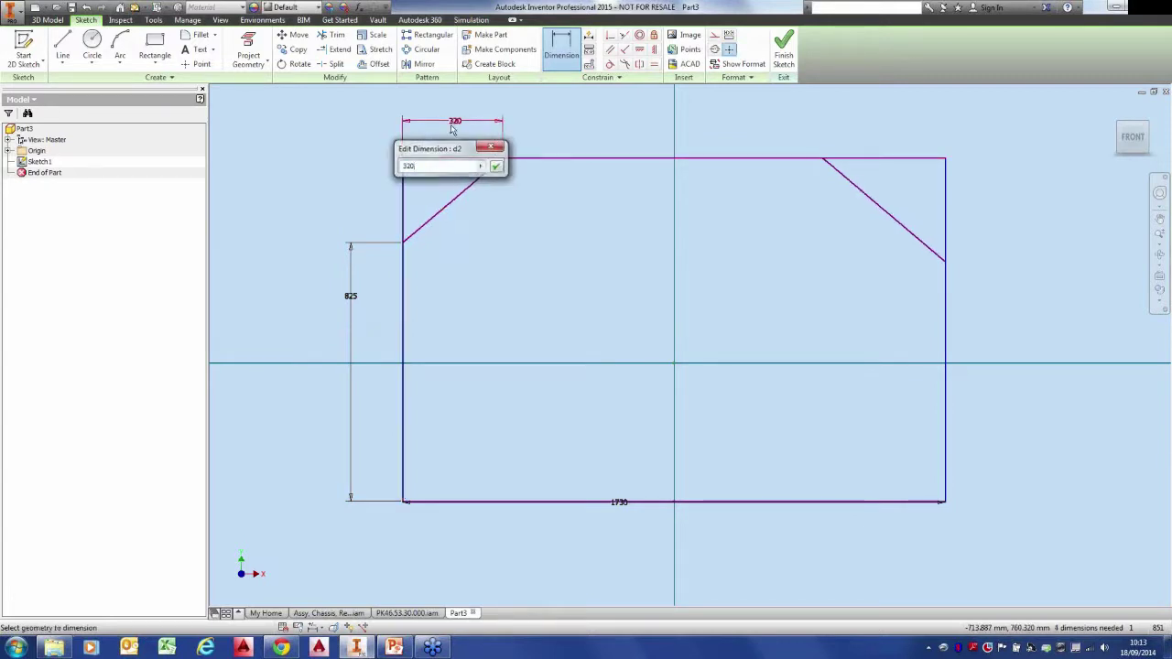
# Dimension the height from the bottom edge to the right sloping line's lower end as 775 mm.
pyautogui.click(920, 501)
pyautogui.click(948, 266)
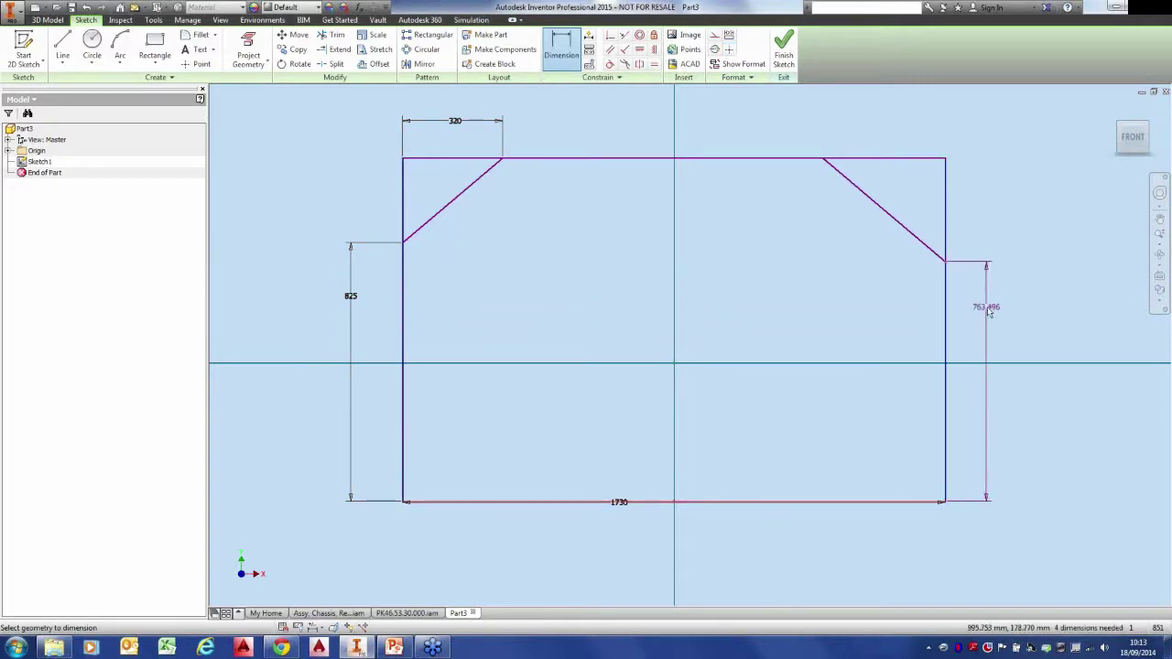
pyautogui.click(988, 313)
pyautogui.write('775')
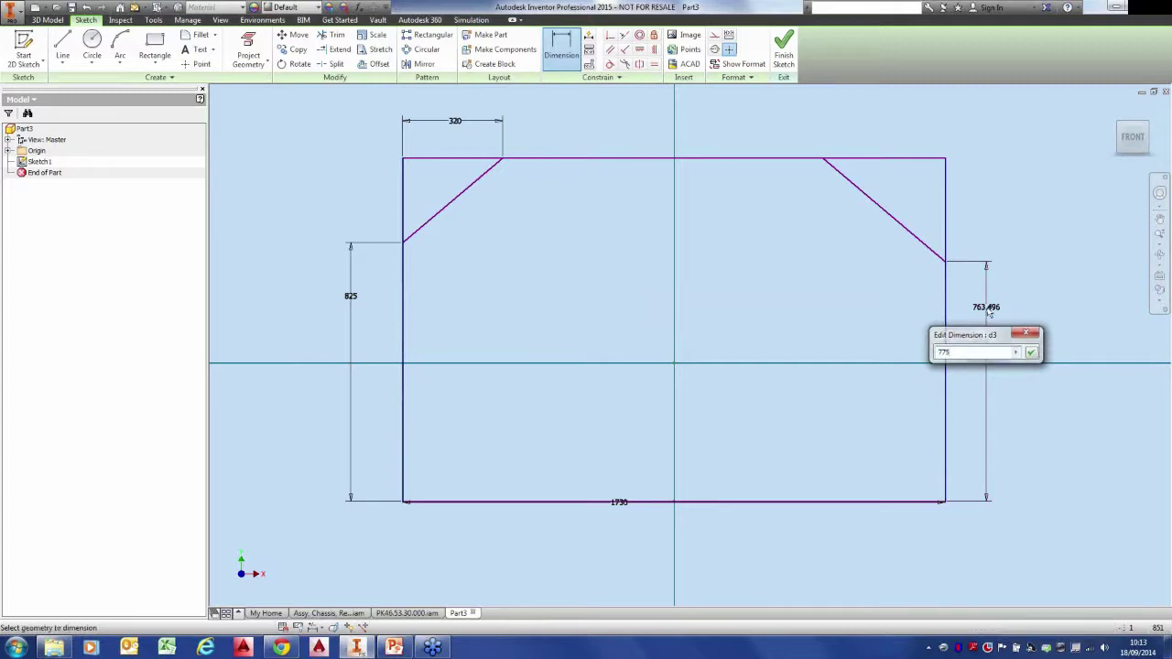
pyautogui.press('Return')
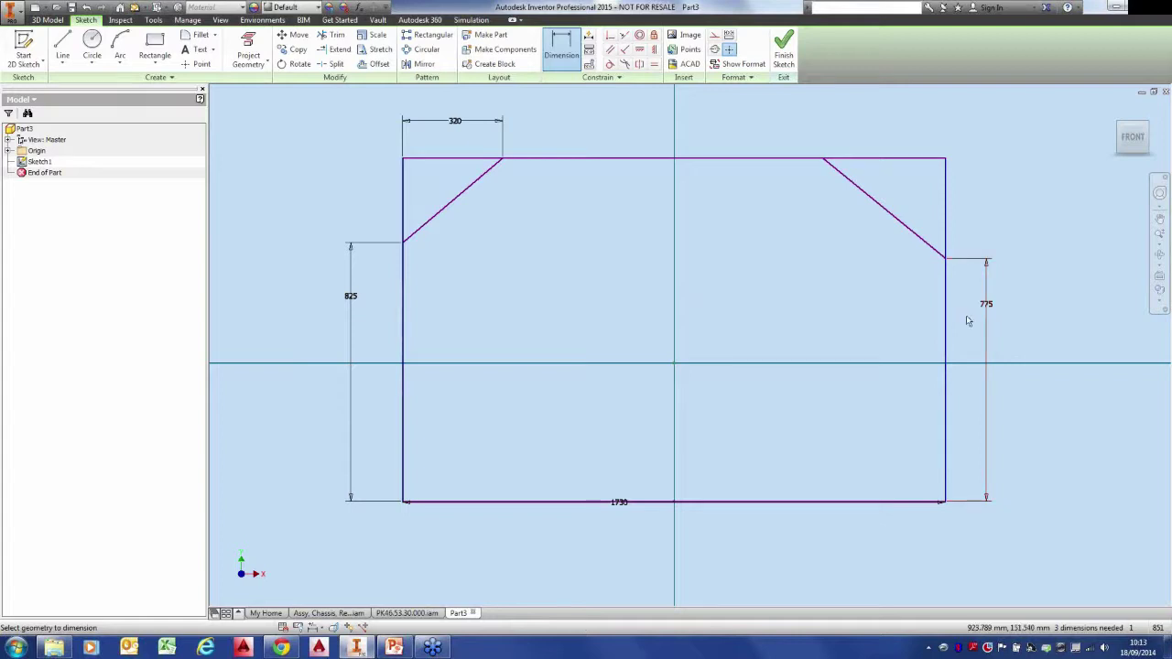
# Dimension the horizontal distance from the left edge to the right sloping line's upper end as 1350 mm.
pyautogui.click(404, 279)
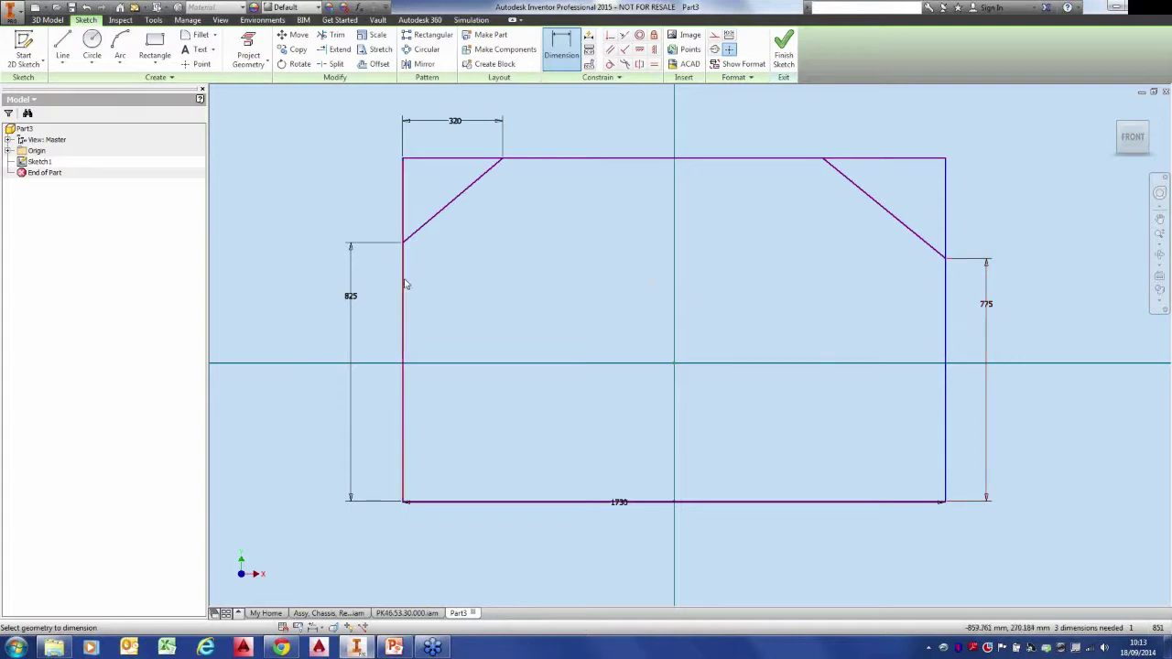
pyautogui.click(824, 162)
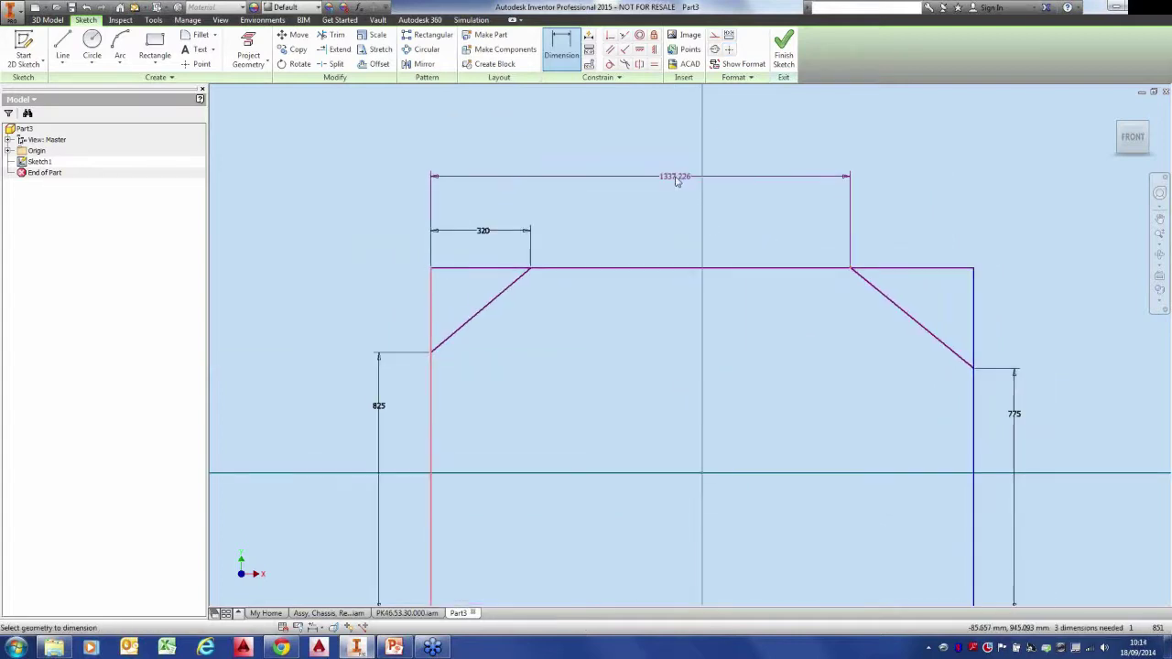
pyautogui.click(678, 176)
pyautogui.write('1350')
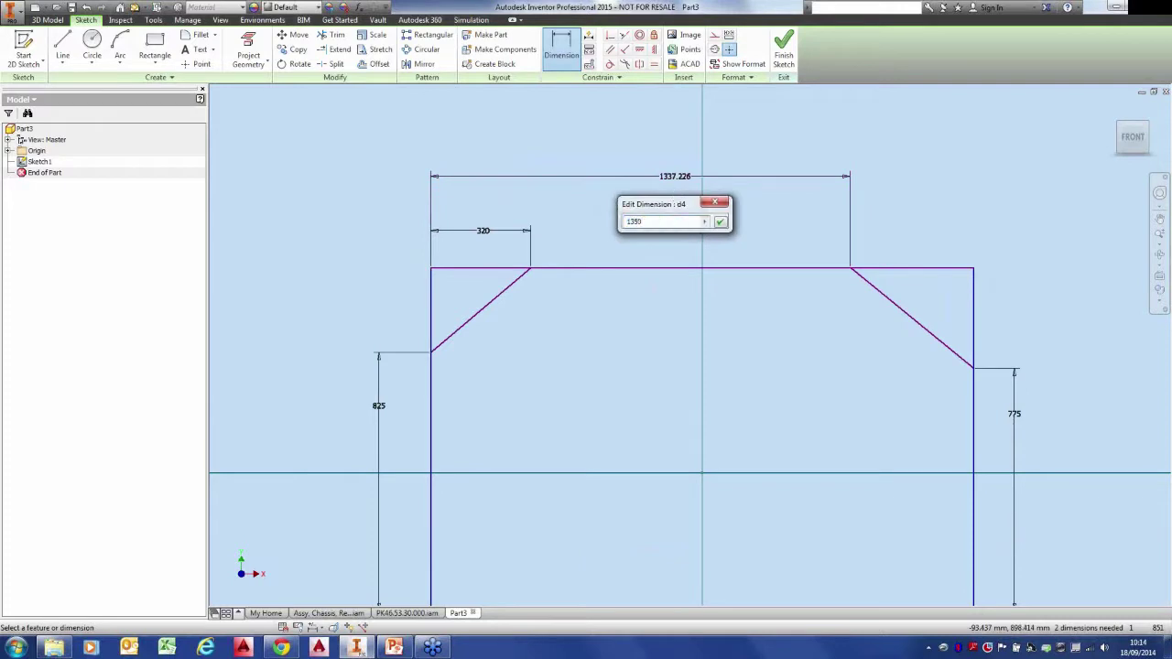
pyautogui.press('Return')
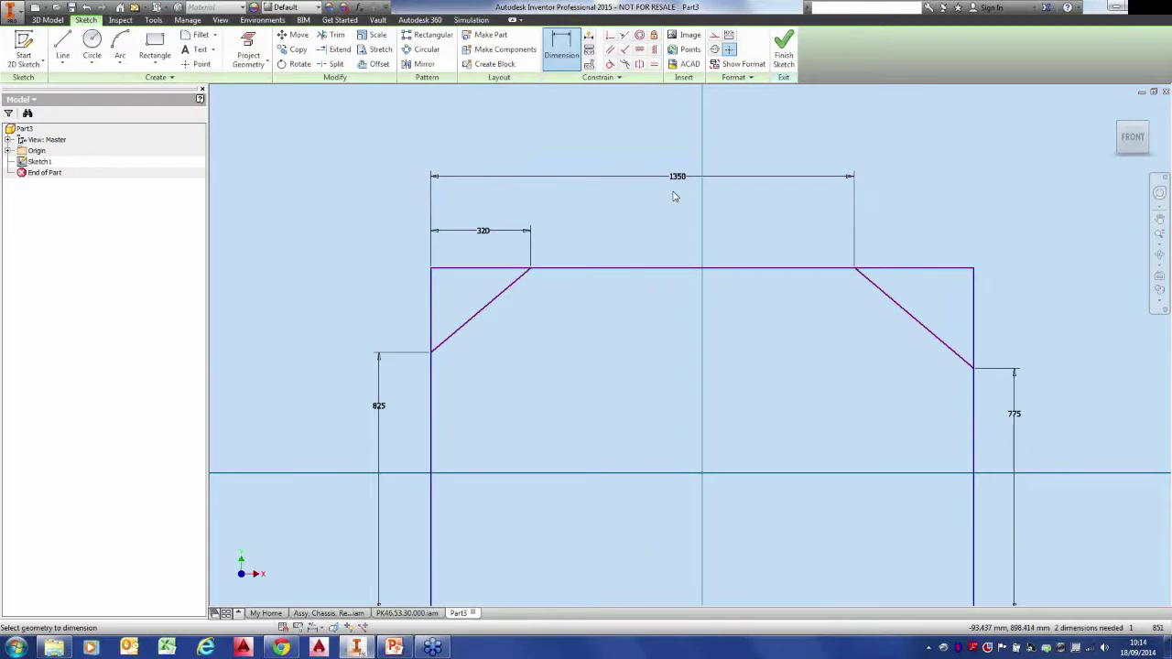
# Trim away the top and side edge segments outside the two sloping lines at both upper corners.
pyautogui.scroll(-3, 694, 229)
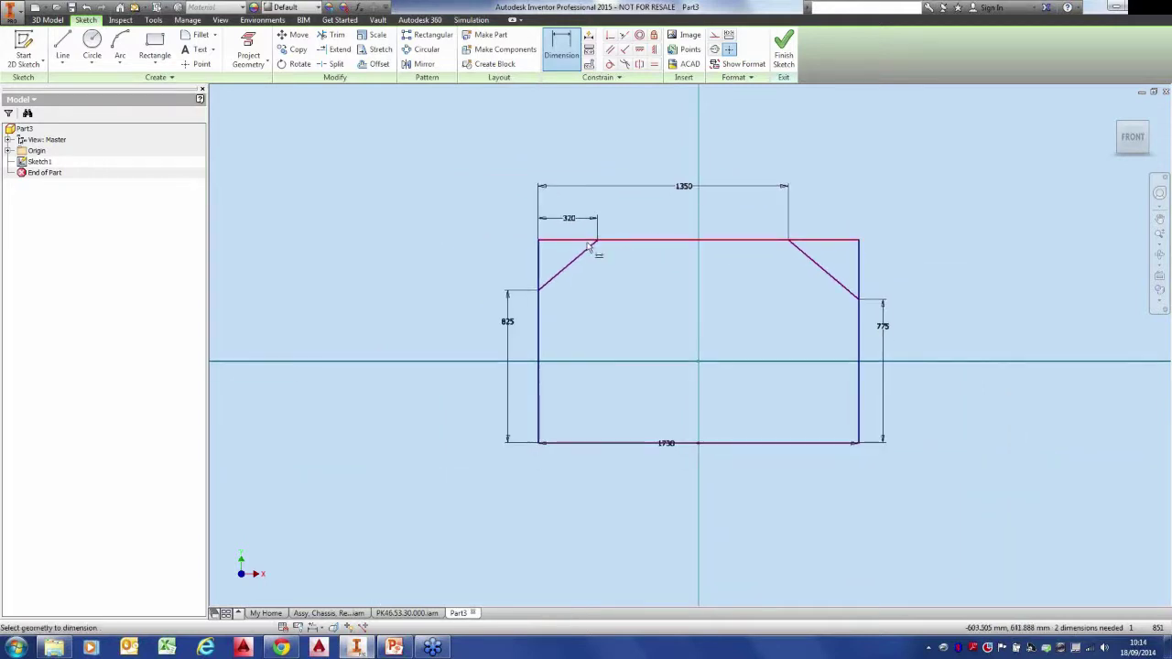
pyautogui.scroll(3, 560, 242)
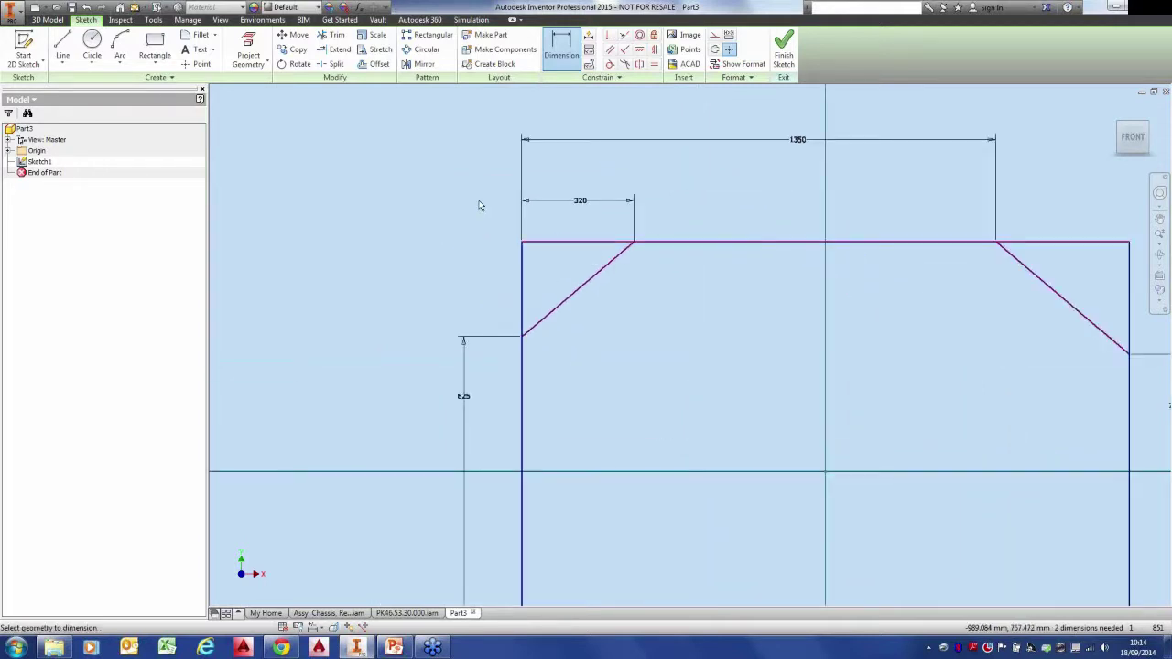
pyautogui.scroll(-2, 462, 192)
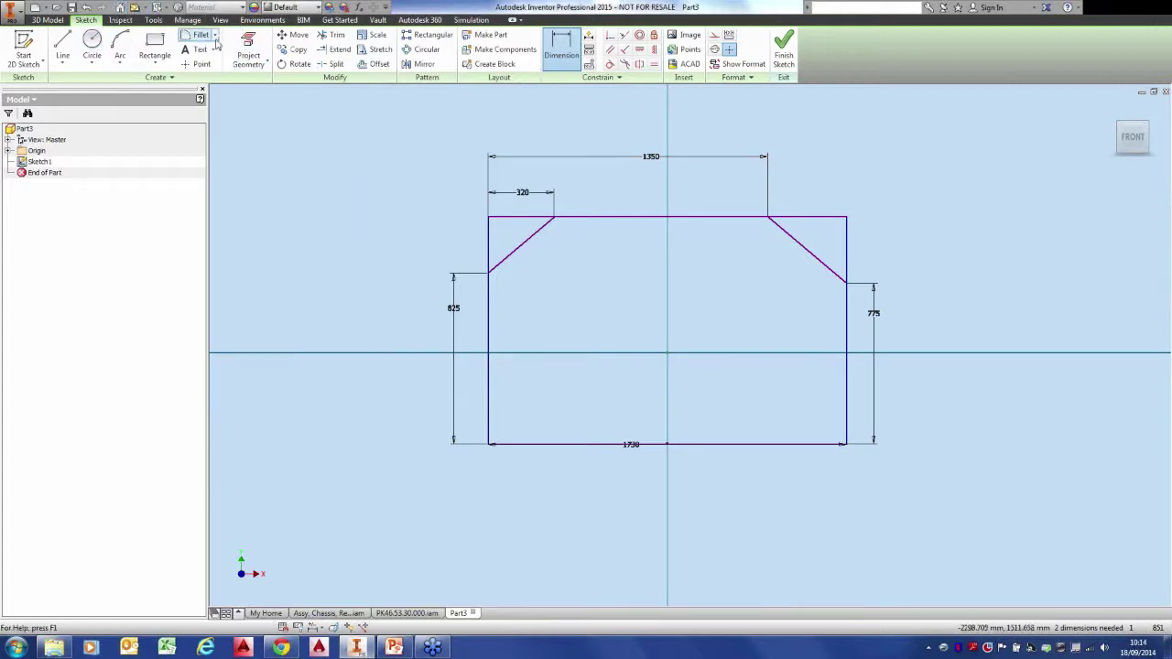
pyautogui.click(332, 34)
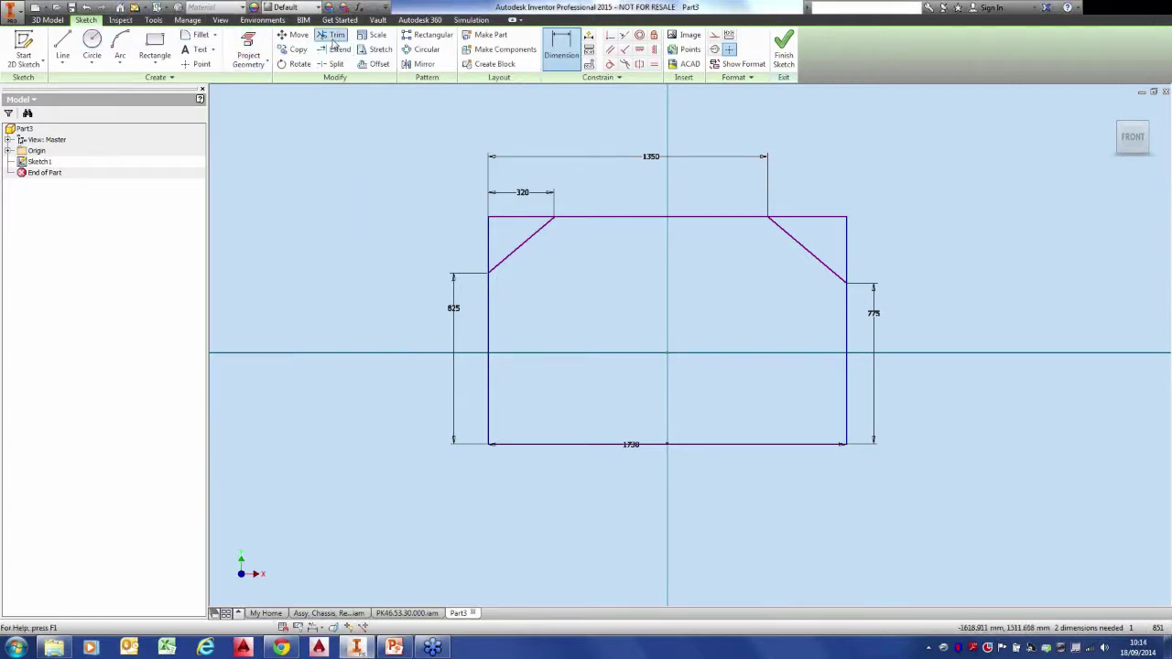
pyautogui.click(506, 220)
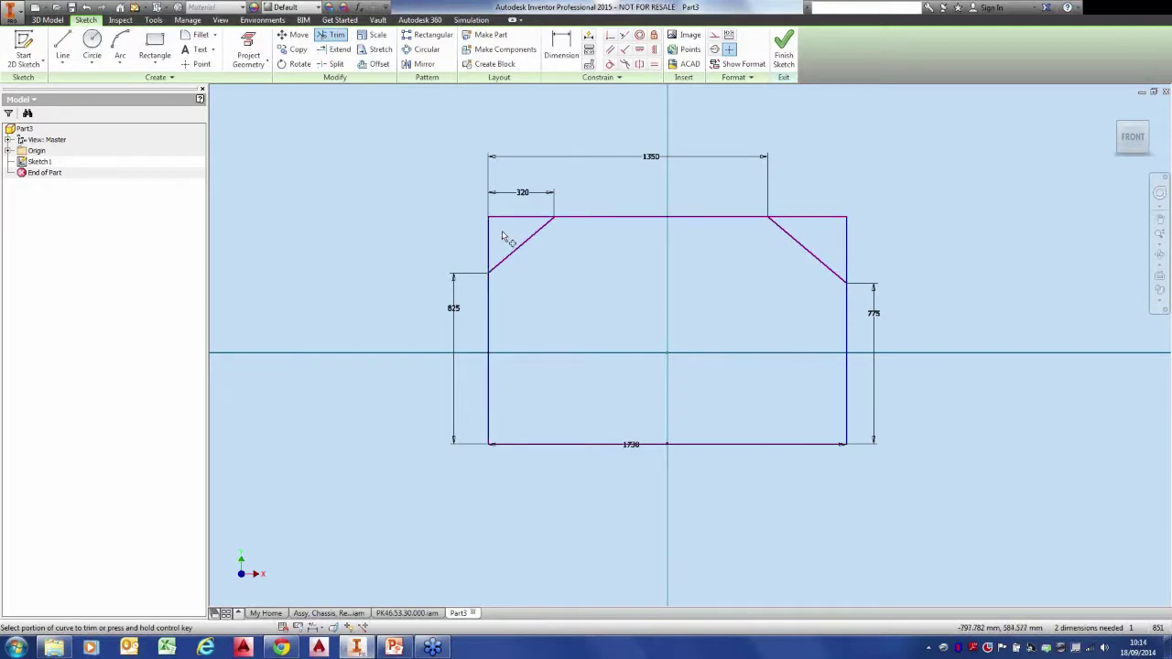
pyautogui.click(518, 218)
pyautogui.click(488, 248)
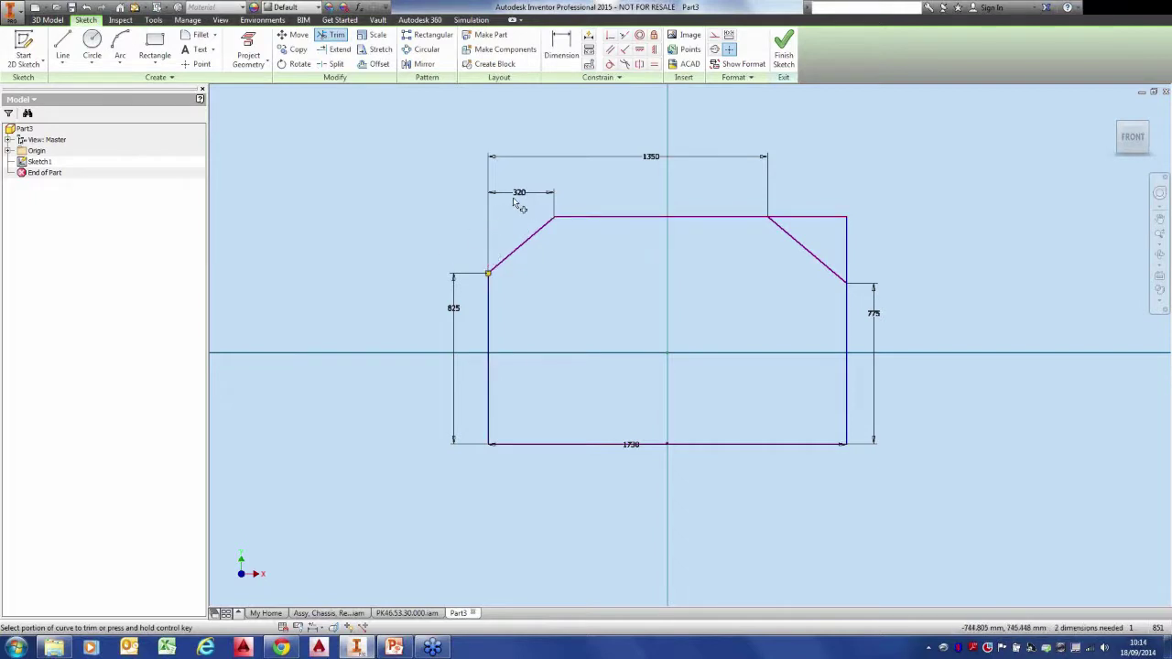
pyautogui.click(848, 249)
pyautogui.click(834, 220)
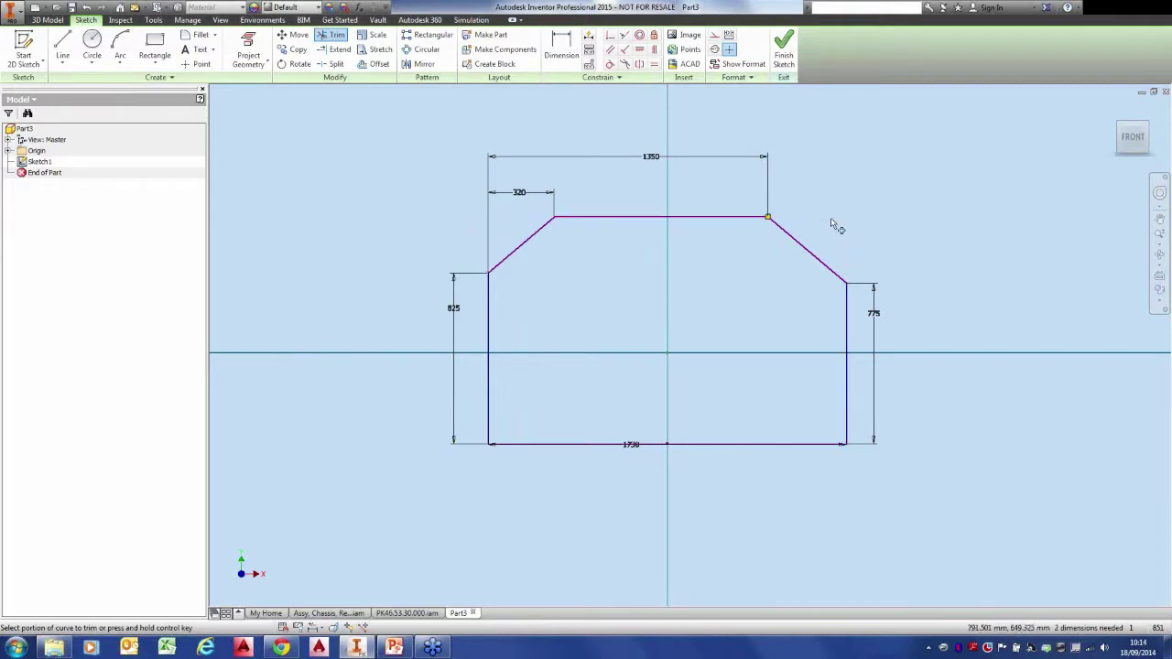
pyautogui.rightClick(449, 196)
pyautogui.click(385, 204)
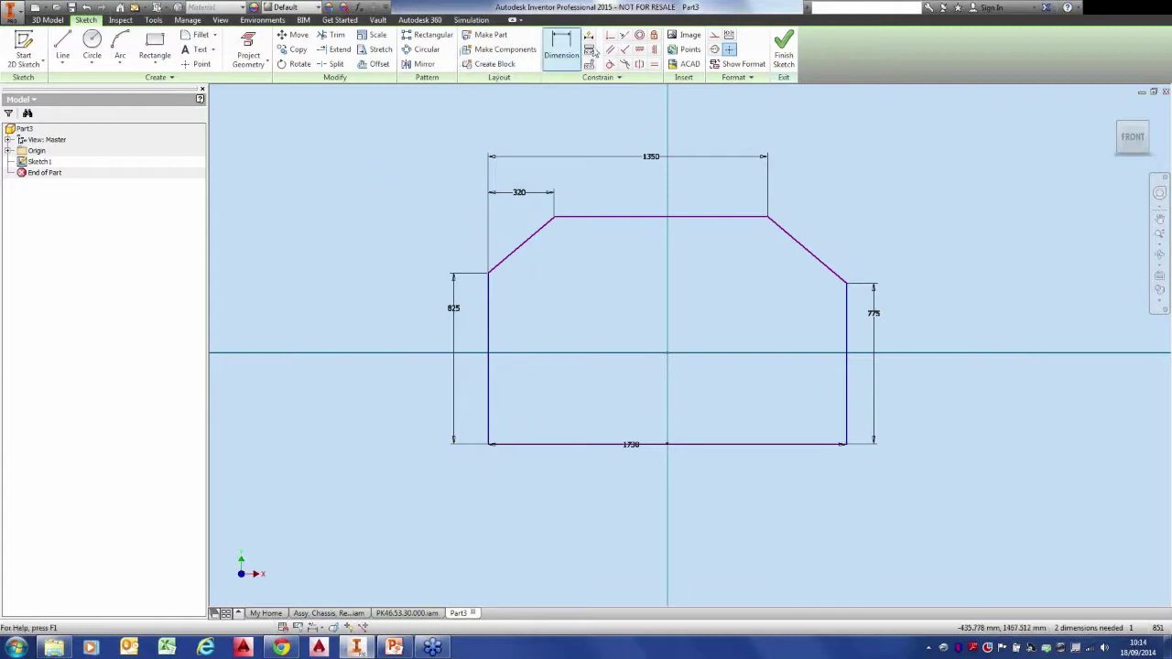
# Apply a horizontal constraint between the sketch origin and the left edge's midpoint to fix the profile vertically.
pyautogui.click(638, 52)
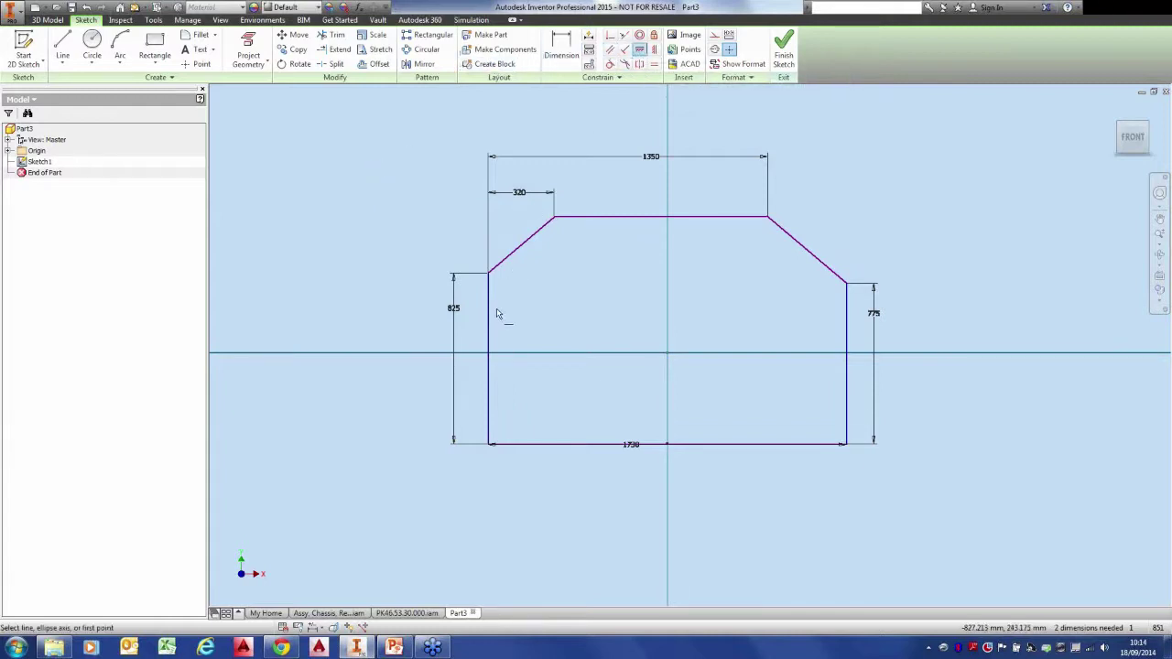
pyautogui.click(670, 360)
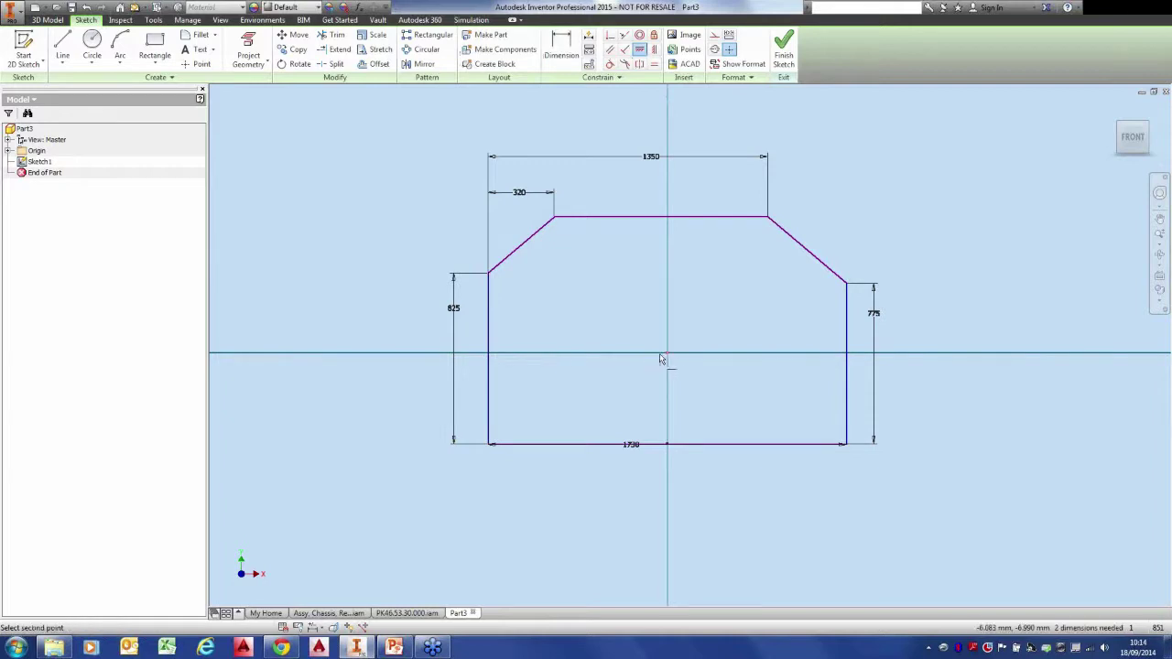
pyautogui.click(488, 359)
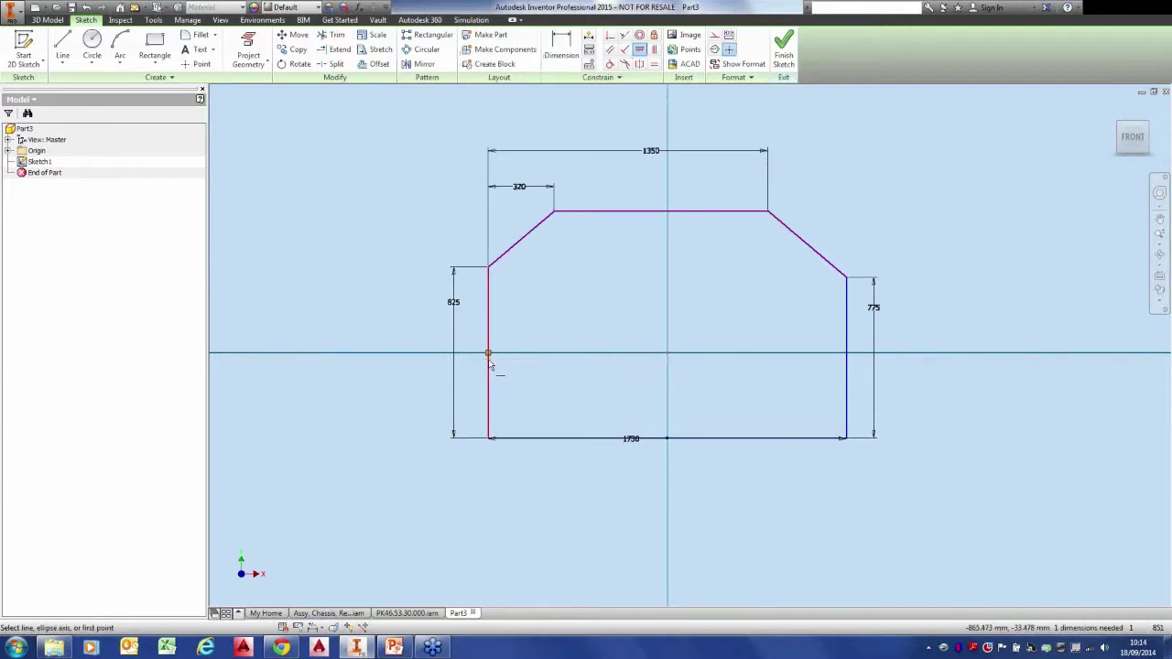
pyautogui.rightClick(334, 218)
pyautogui.click(371, 217)
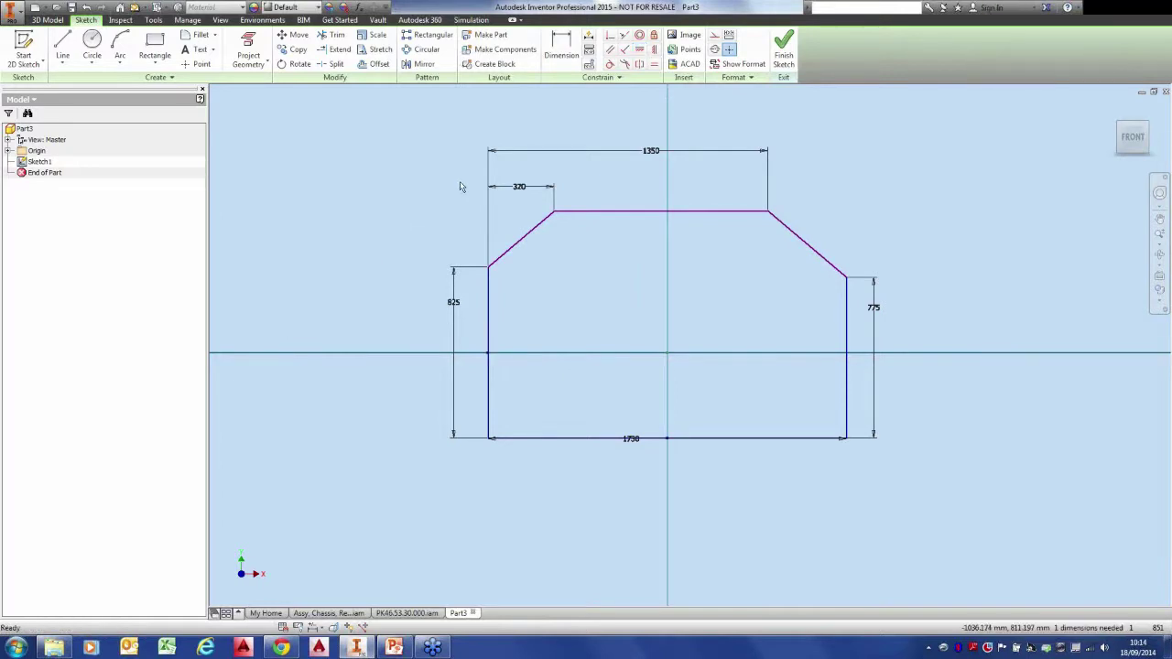
# Apply a perpendicular constraint between the two sloping edges and check the sketch's constraint status.
pyautogui.click(625, 48)
pyautogui.click(797, 239)
pyautogui.click(541, 234)
pyautogui.rightClick(385, 201)
pyautogui.click(422, 200)
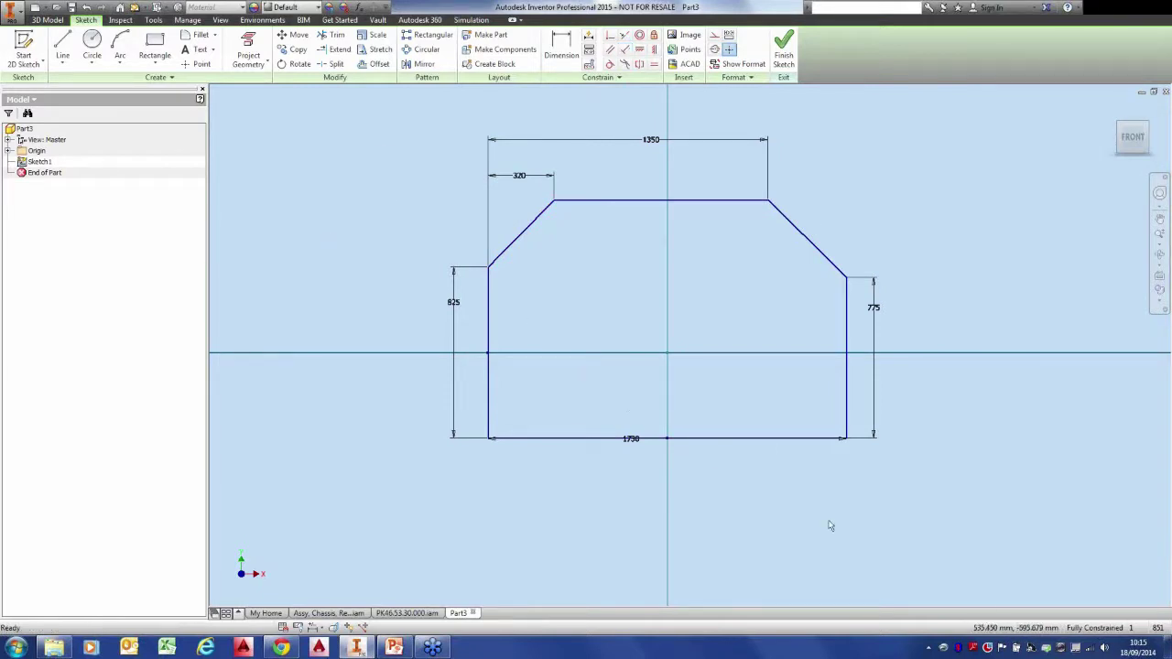
pyautogui.click(1101, 629)
# Try 700 mm fillets on both upper corners between the top edge and the sloping edges, and undo both fillets.
pyautogui.click(202, 37)
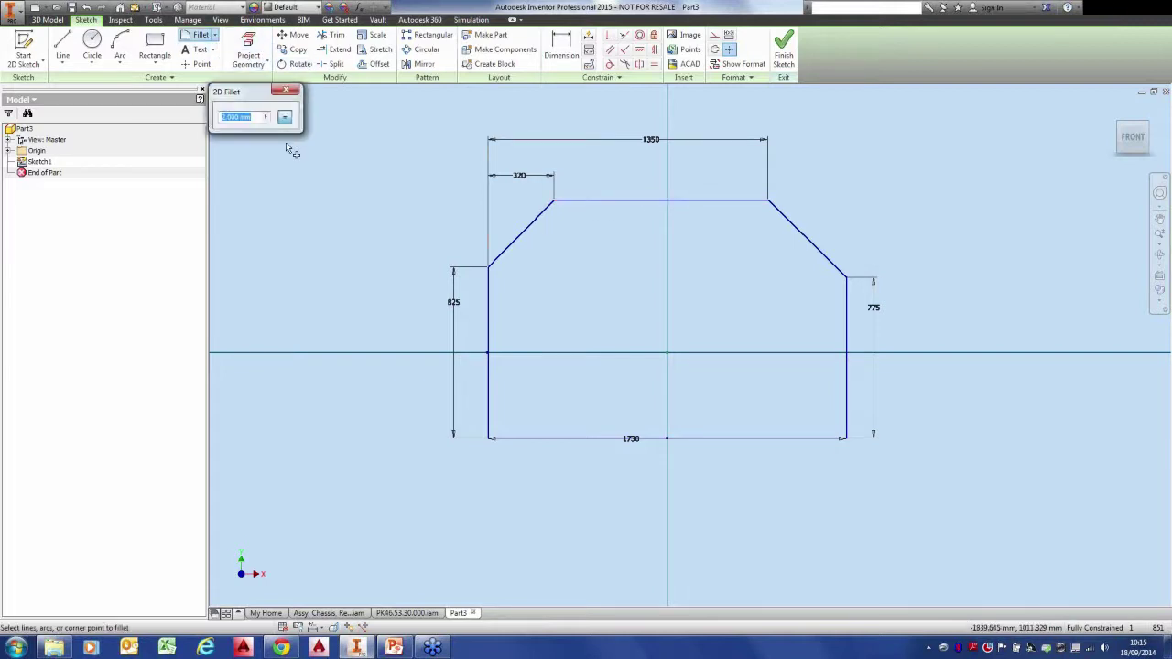
pyautogui.write('700')
pyautogui.click(592, 201)
pyautogui.click(540, 215)
pyautogui.click(754, 200)
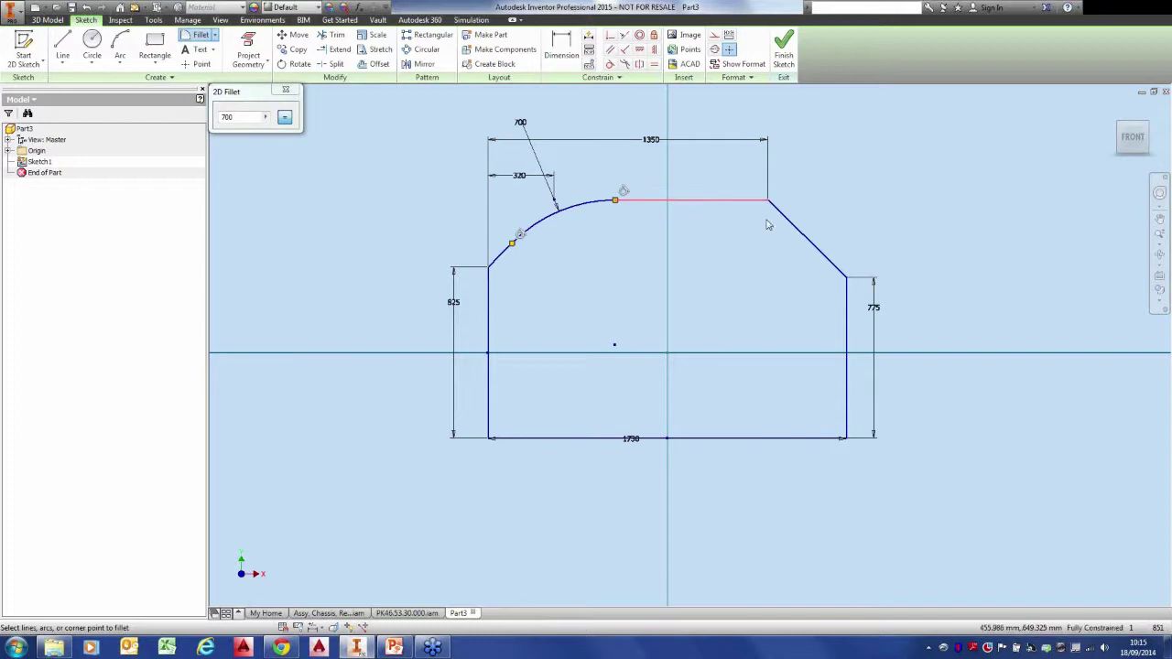
pyautogui.click(799, 232)
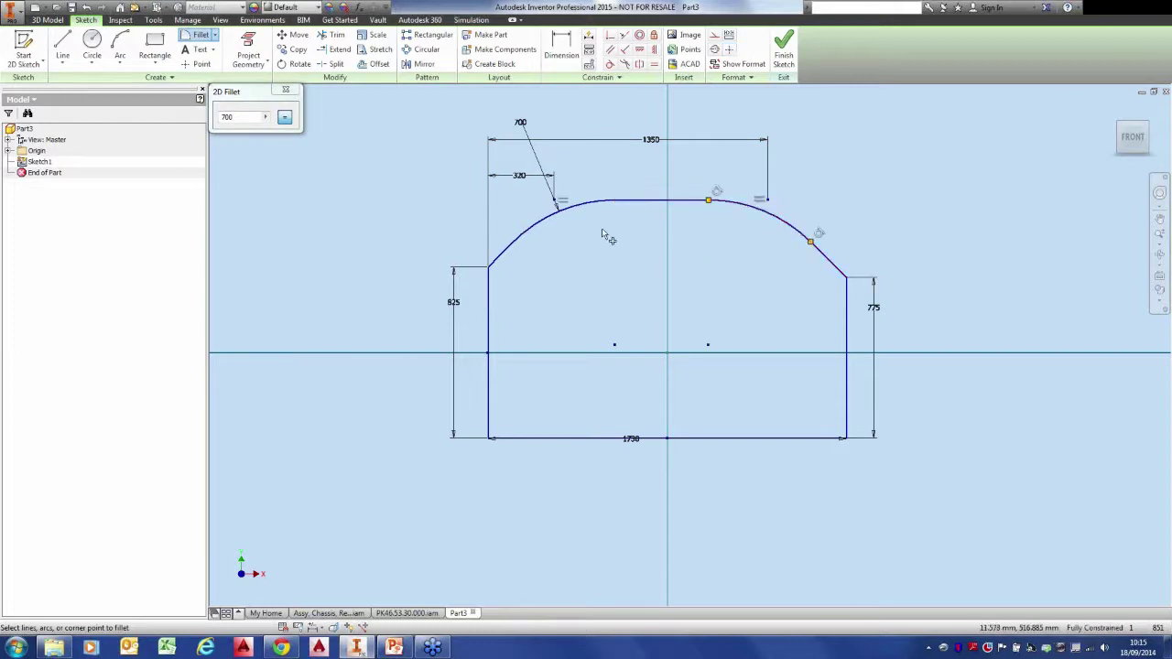
pyautogui.click(285, 89)
pyautogui.click(86, 6)
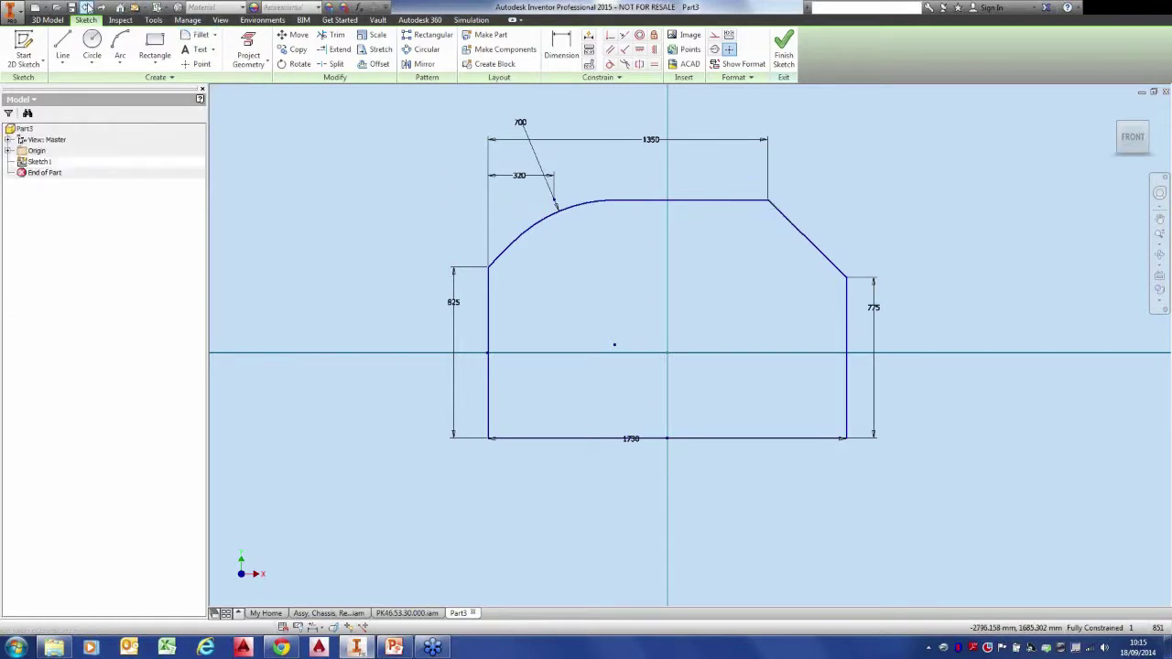
pyautogui.click(86, 6)
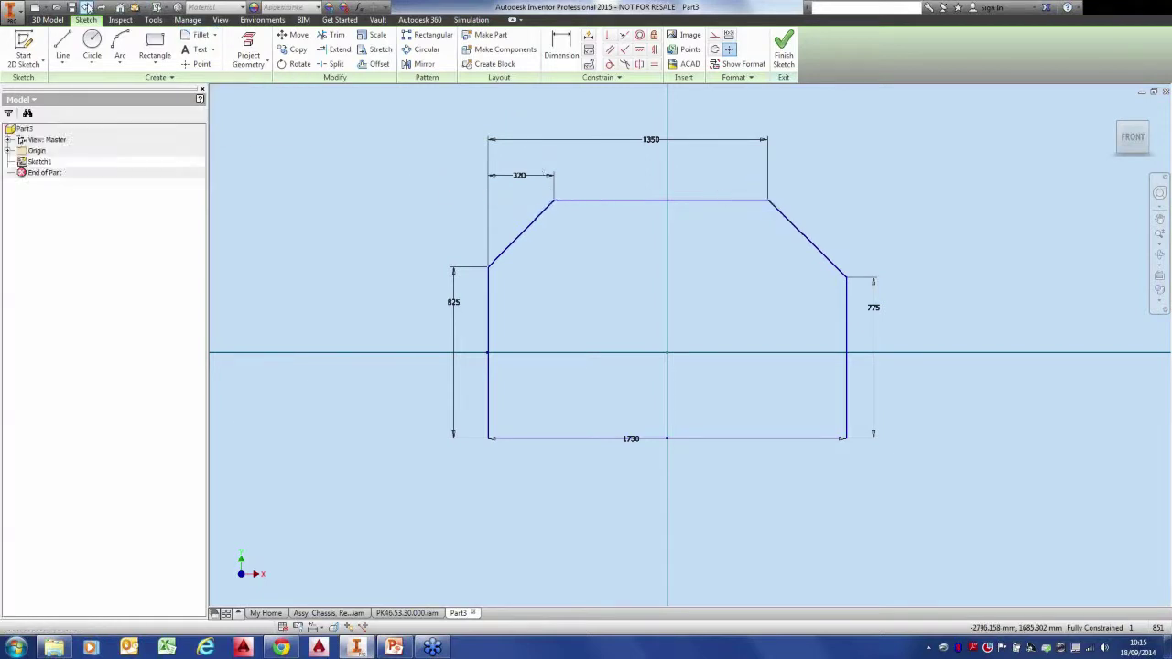
# Fillet only the corner between the top edge and the right sloping edge with a 700 mm radius.
pyautogui.click(200, 35)
pyautogui.click(756, 201)
pyautogui.click(793, 225)
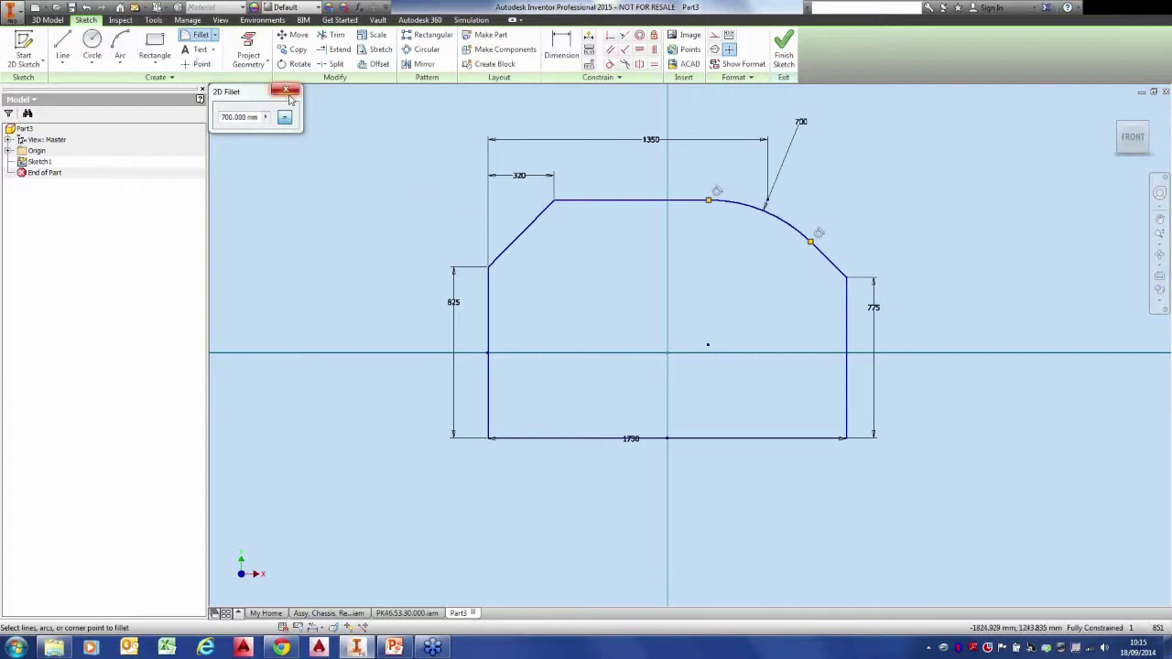
pyautogui.click(288, 92)
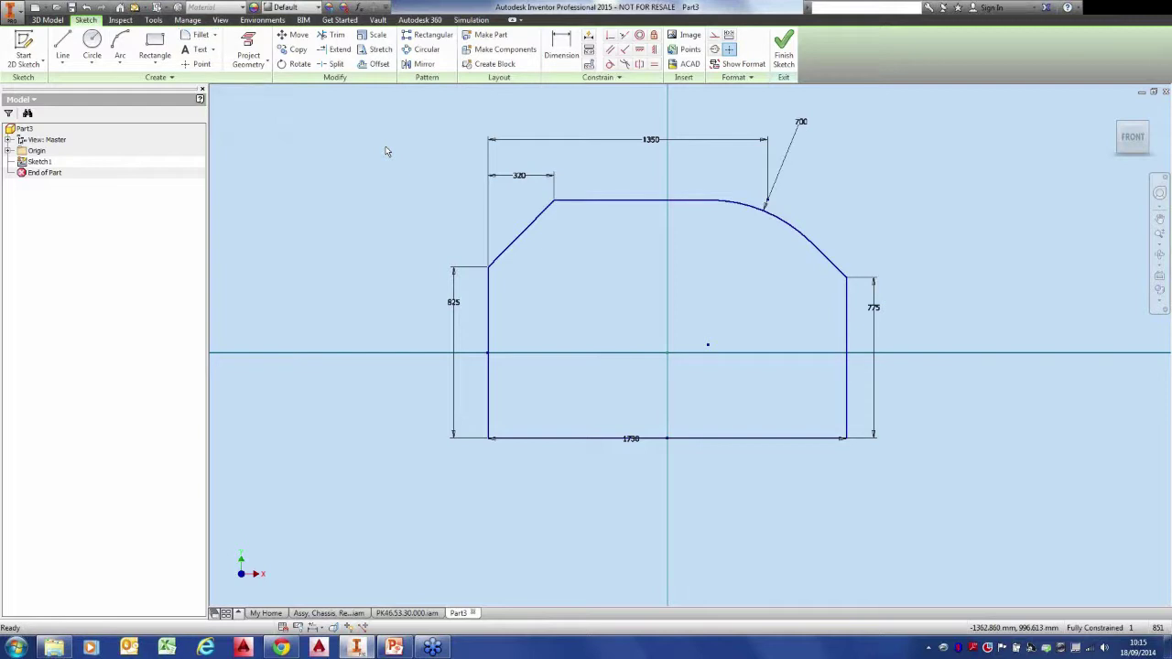
# Finish the sketch and extrude the profile symmetrically about its plane by a total of 570 mm.
pyautogui.click(784, 51)
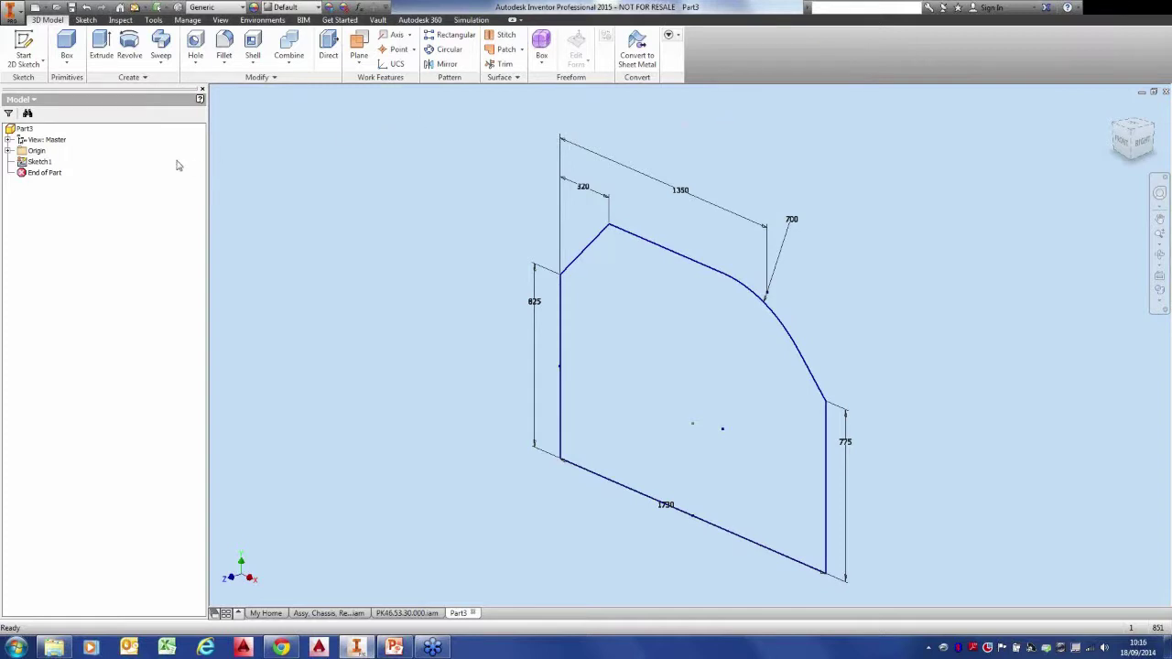
pyautogui.click(8, 151)
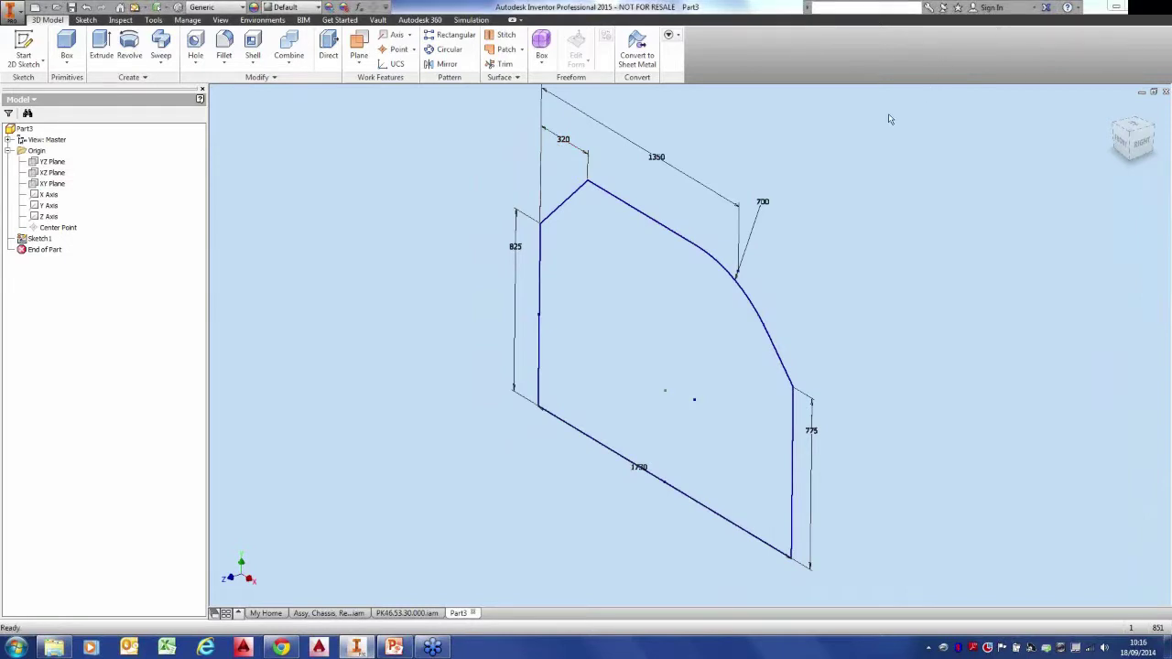
pyautogui.click(103, 55)
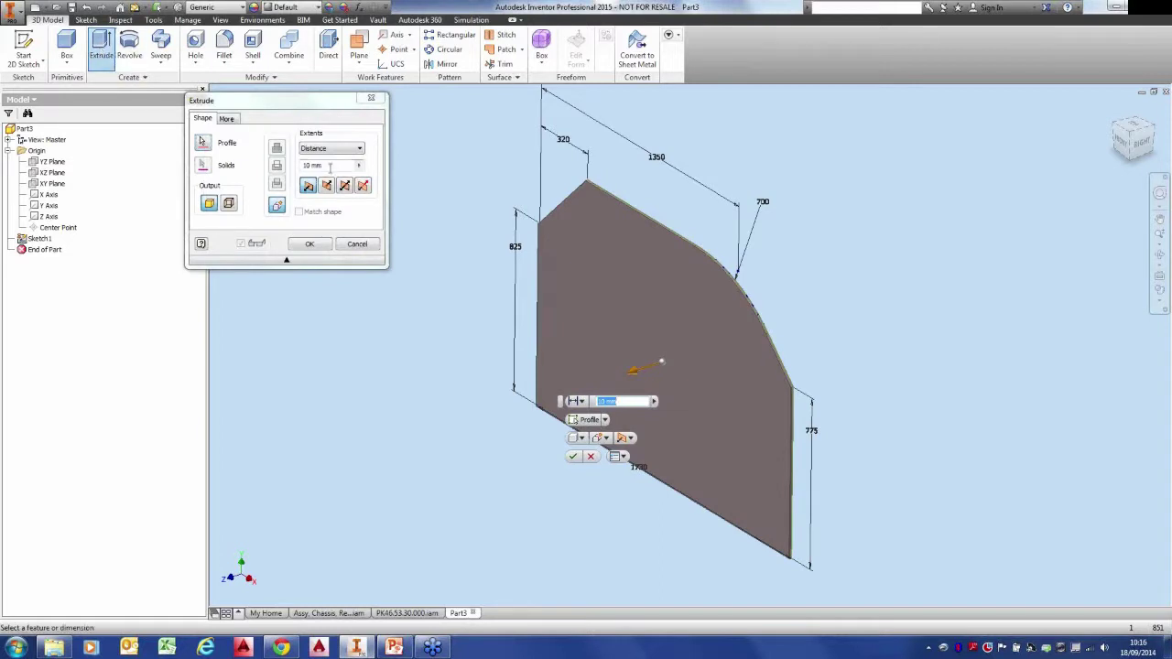
pyautogui.click(330, 165)
pyautogui.write('750')
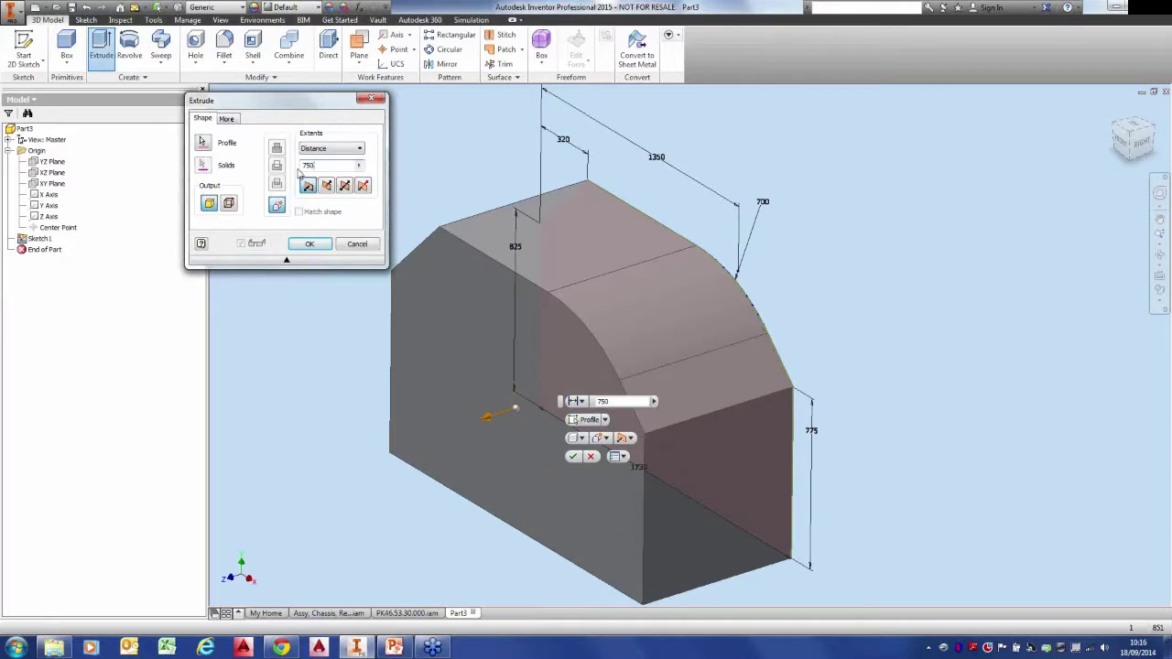
pyautogui.click(345, 186)
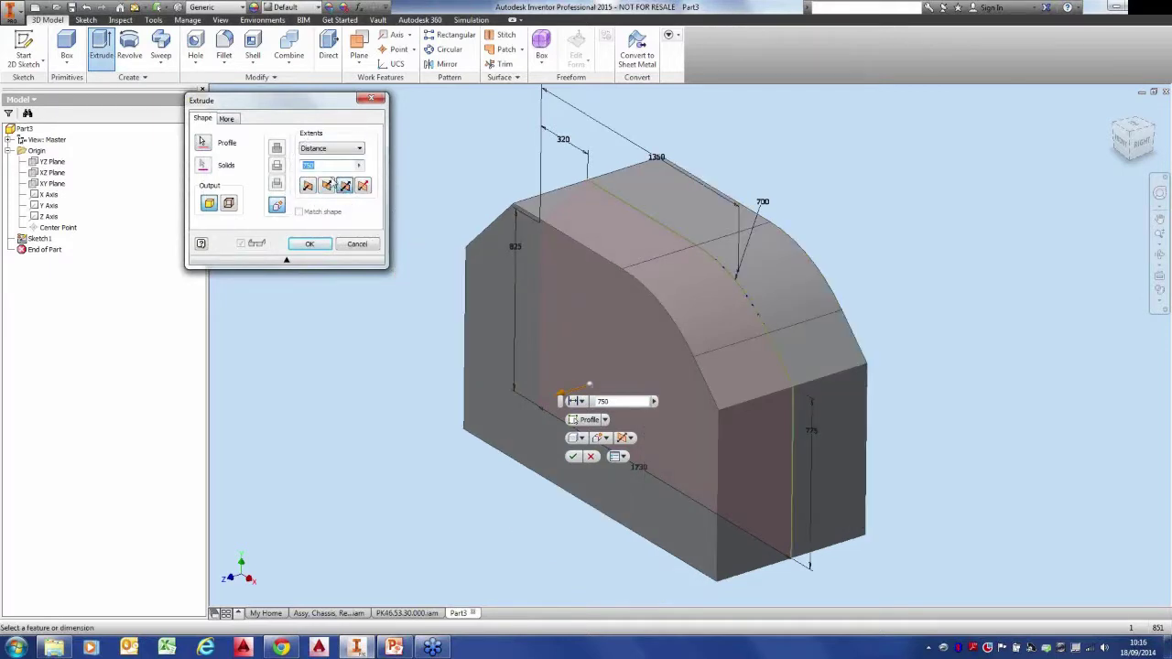
pyautogui.write('5')
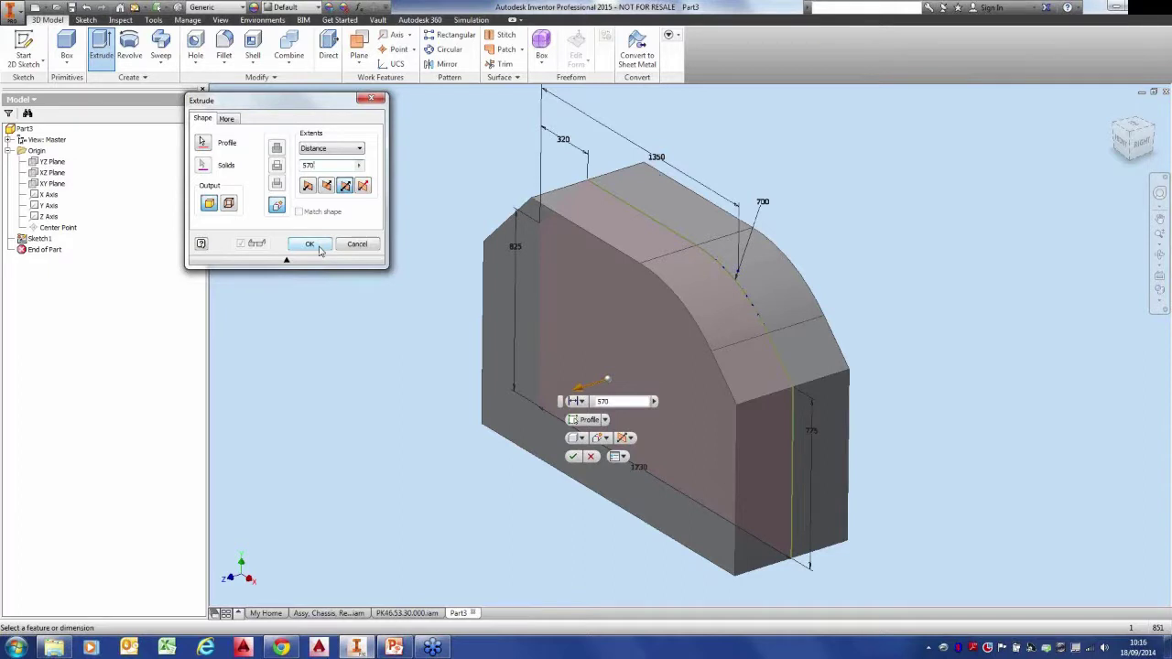
pyautogui.click(309, 245)
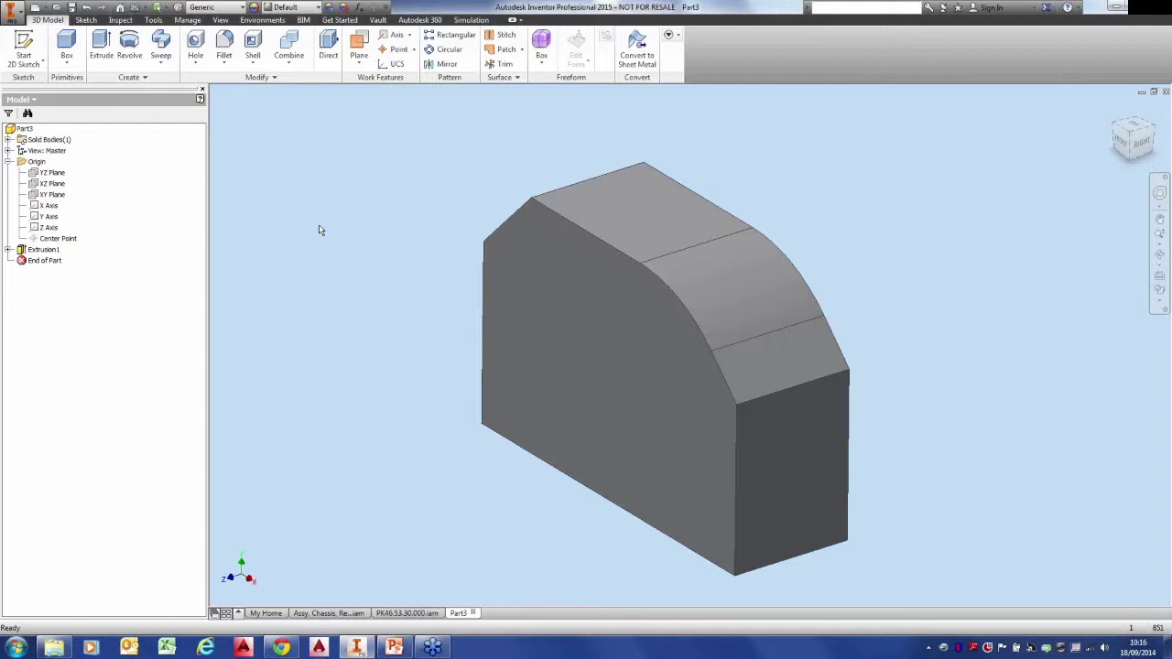
# Fillet three edges with a 6 mm radius: both ends of the left sloping face and the lower end of the right sloping face.
pyautogui.click(225, 46)
pyautogui.click(218, 75)
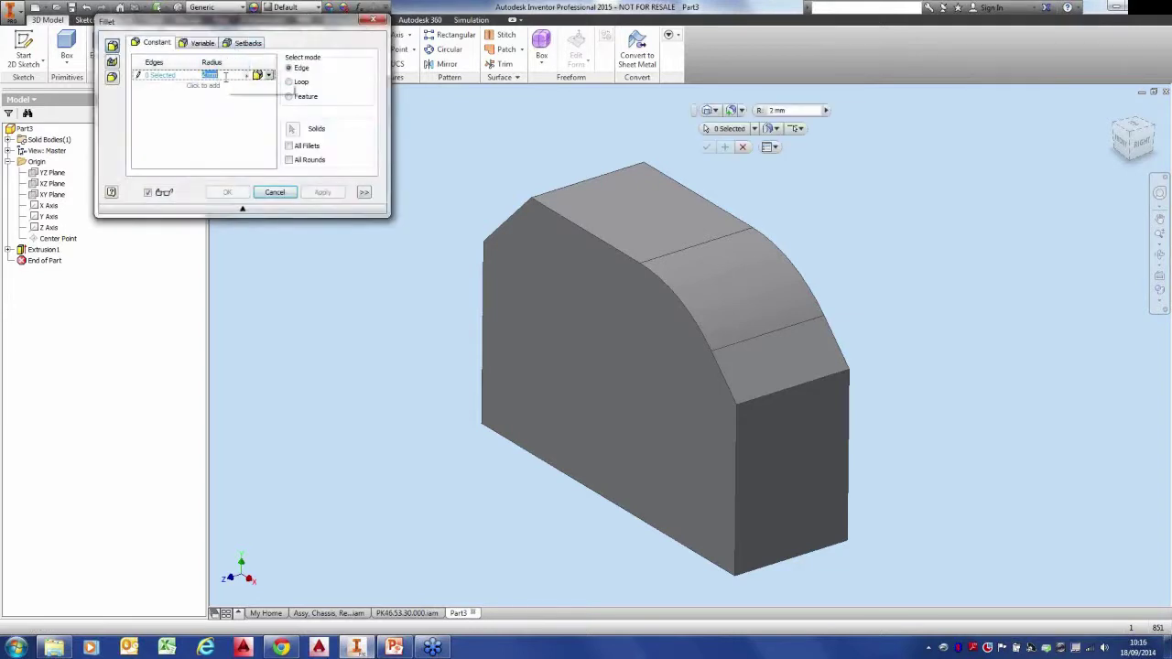
pyautogui.write('6')
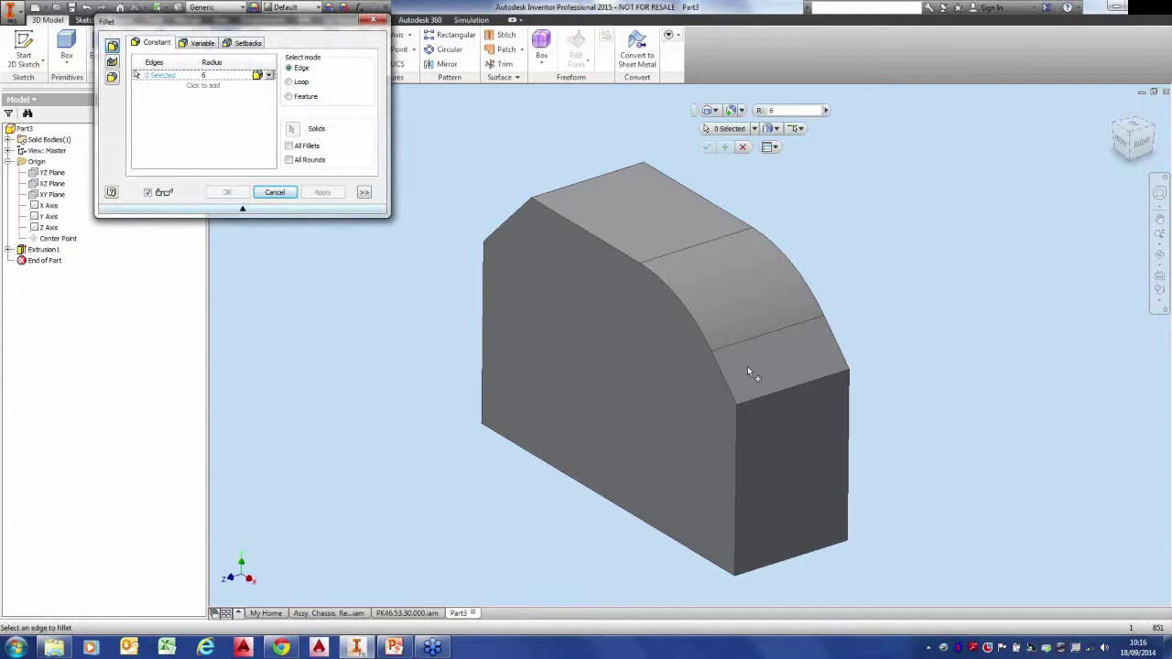
pyautogui.click(774, 397)
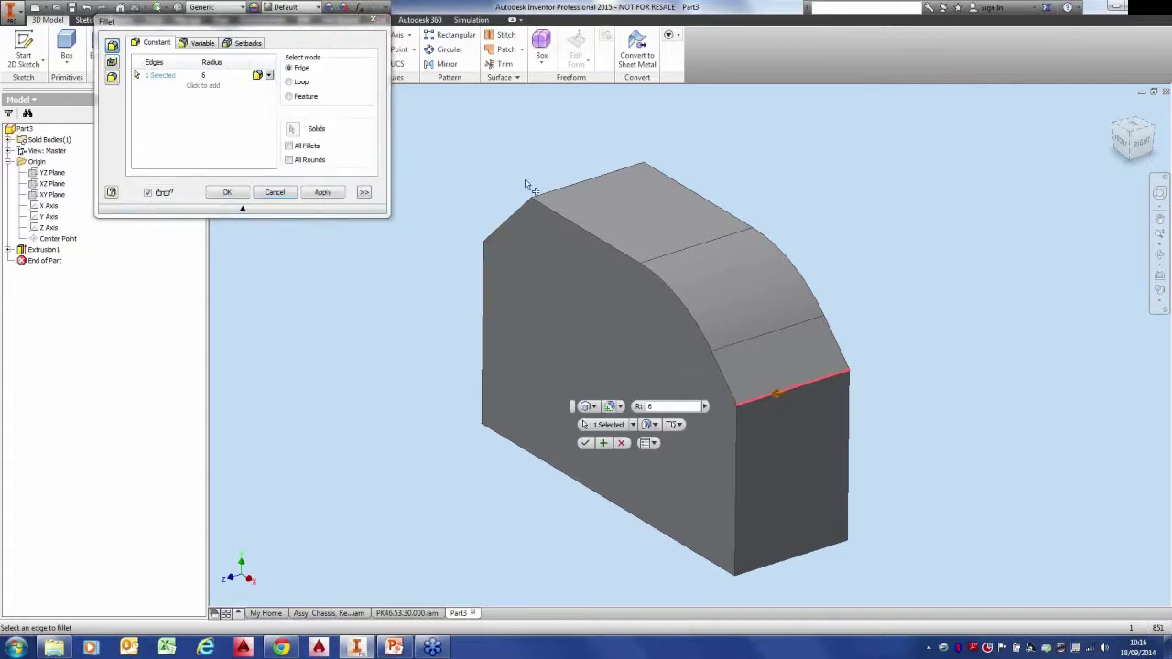
pyautogui.click(545, 196)
pyautogui.keyDown('shift'); pyautogui.moveTo(486, 195); pyautogui.dragTo(419, 235, button='middle'); pyautogui.keyUp('shift')
pyautogui.scroll(3, 420, 235)
pyautogui.click(419, 234)
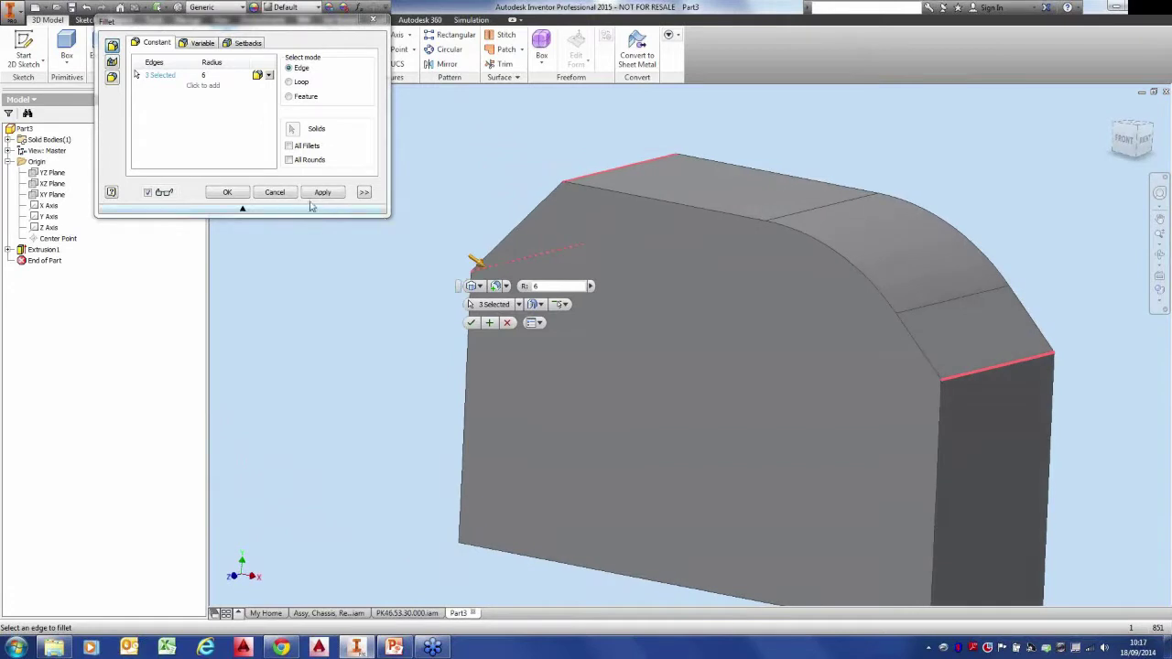
pyautogui.click(240, 193)
# Examine the new fillet on the right sloping face's lower edge up close, and return to an overall view.
pyautogui.scroll(5, 916, 365)
pyautogui.moveTo(852, 385); pyautogui.dragTo(799, 331, button='middle')
pyautogui.scroll(3, 756, 419)
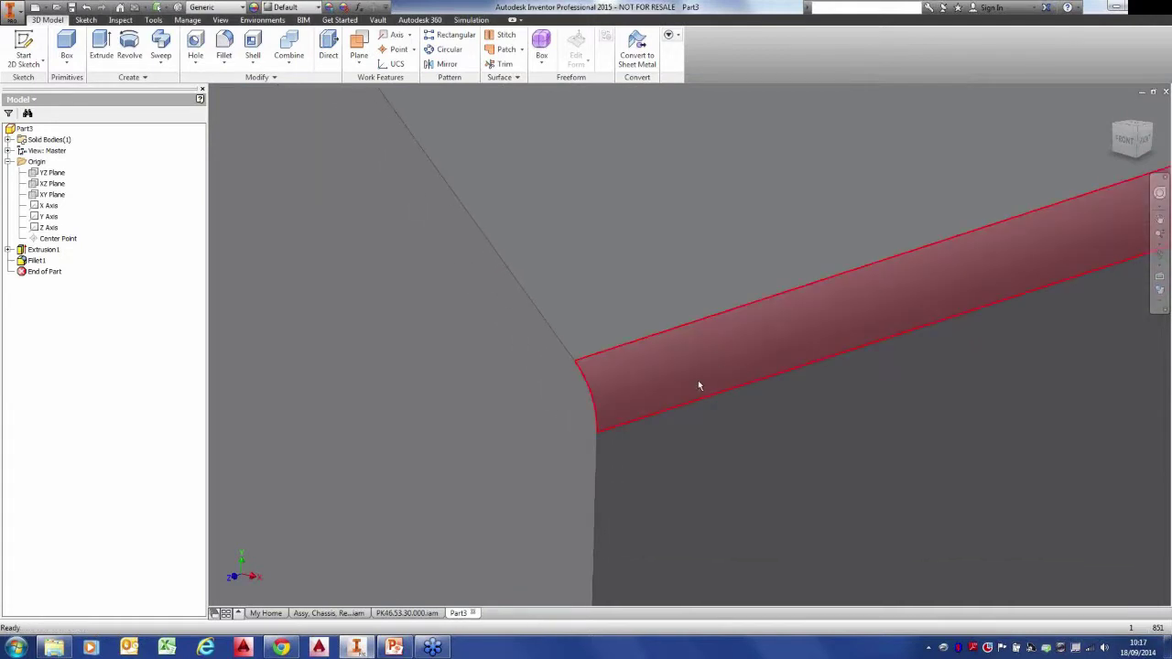
pyautogui.scroll(-4, 692, 391)
pyautogui.keyDown('shift'); pyautogui.moveTo(693, 391); pyautogui.dragTo(879, 255, button='middle'); pyautogui.keyUp('shift')
pyautogui.scroll(-3, 879, 255)
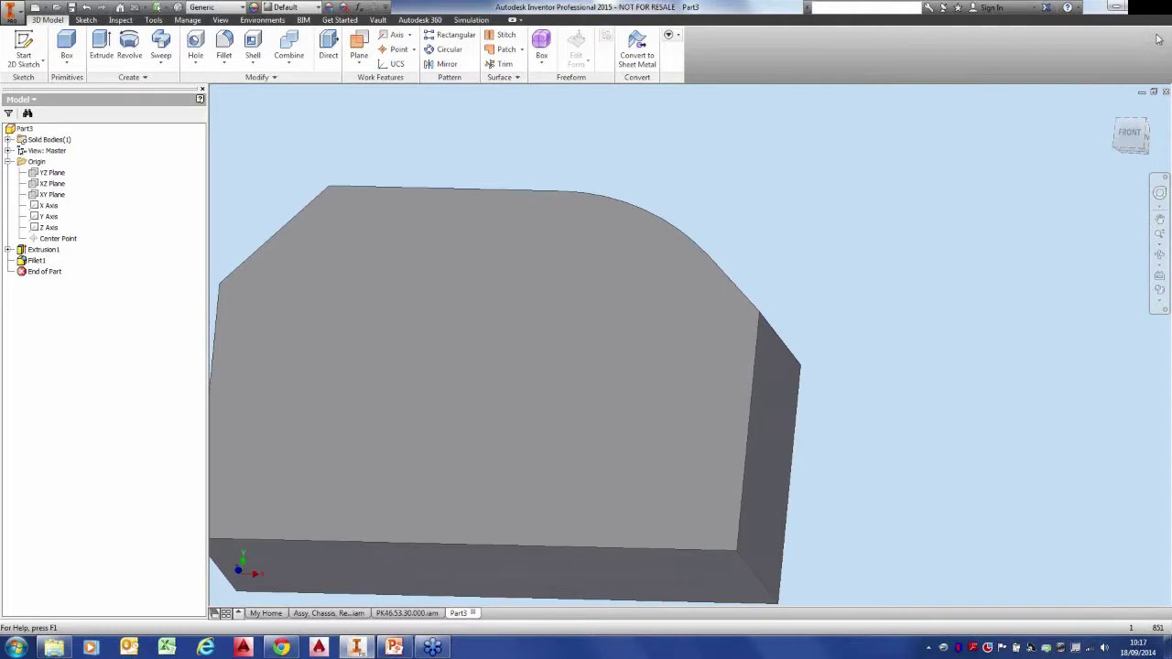
pyautogui.press('F6')
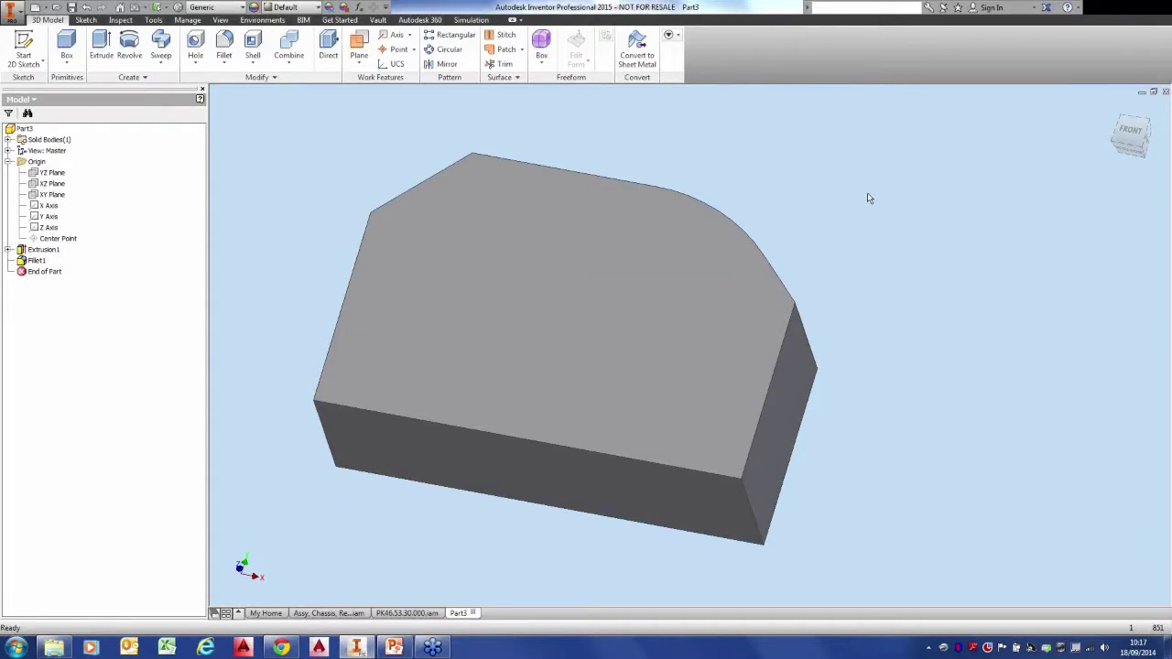
# Assign the ABS Plastic material to the part.
pyautogui.click(201, 7)
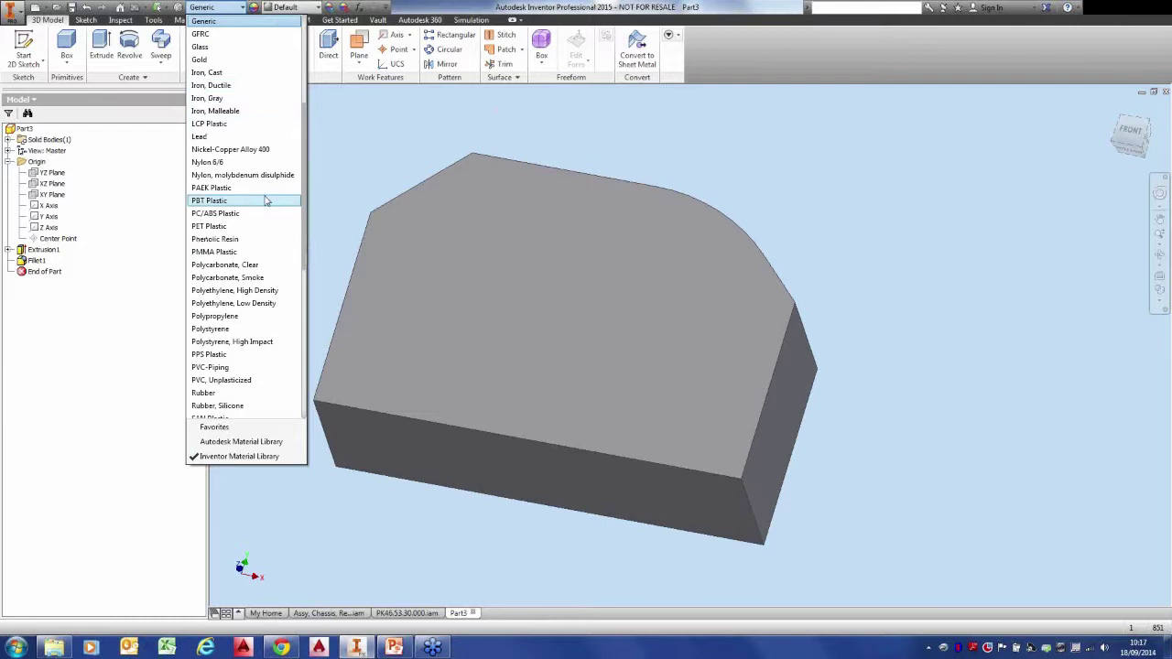
pyautogui.scroll(5, 265, 201)
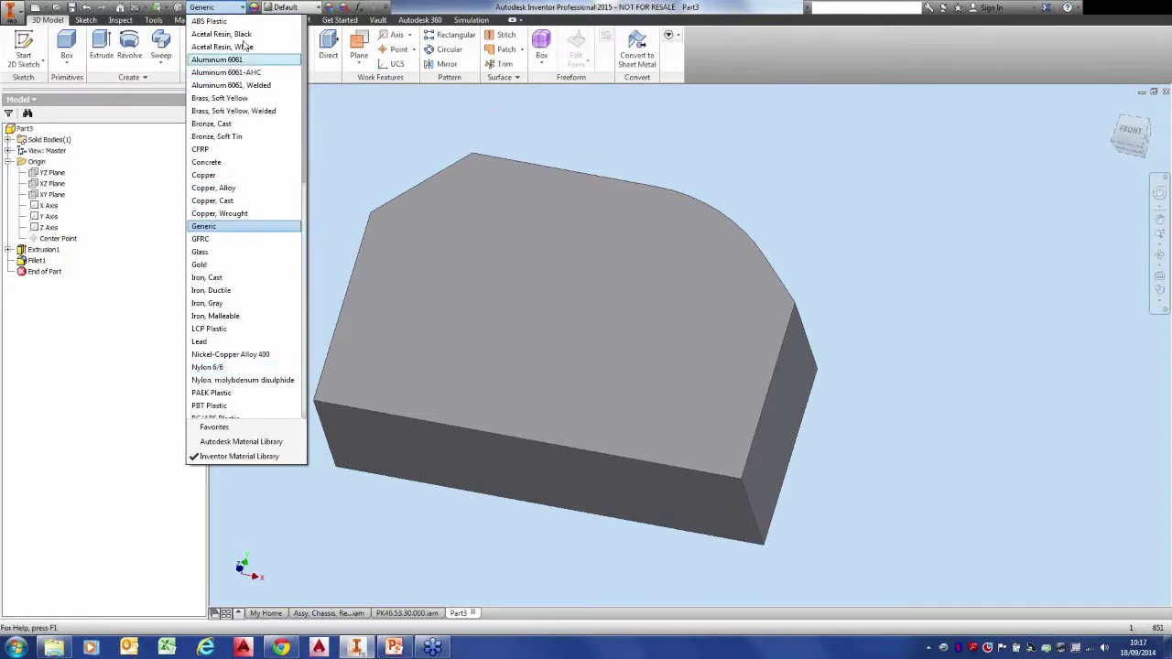
pyautogui.click(215, 20)
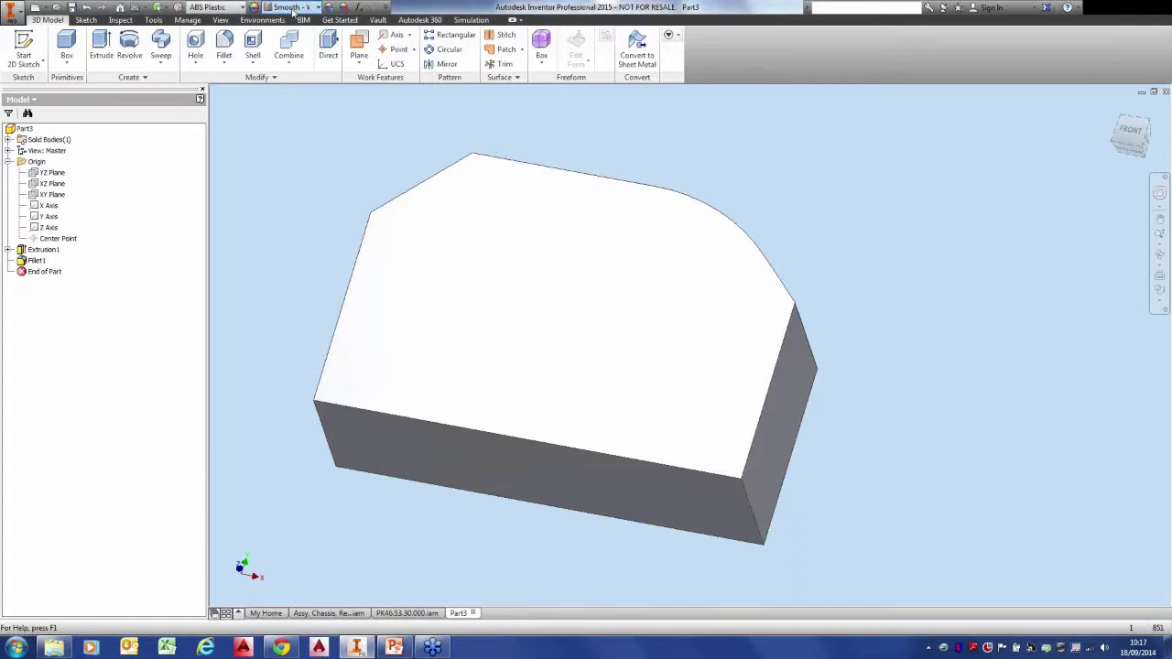
# Try the Black appearance override on the part, and clear the override again.
pyautogui.click(293, 9)
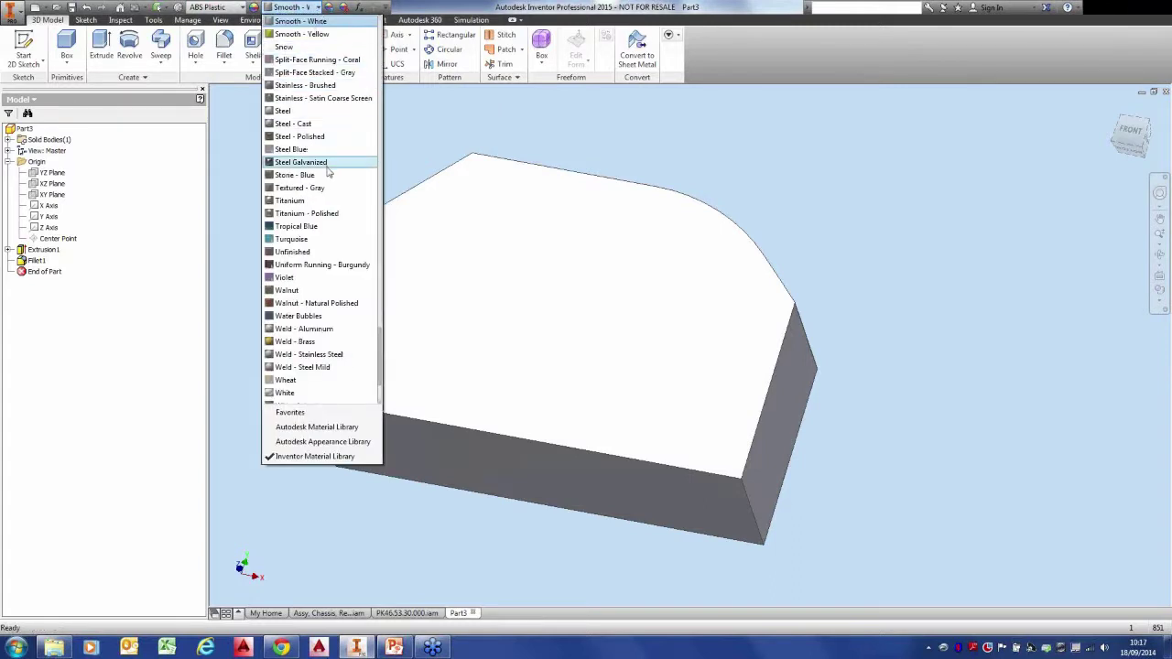
pyautogui.scroll(15, 320, 110)
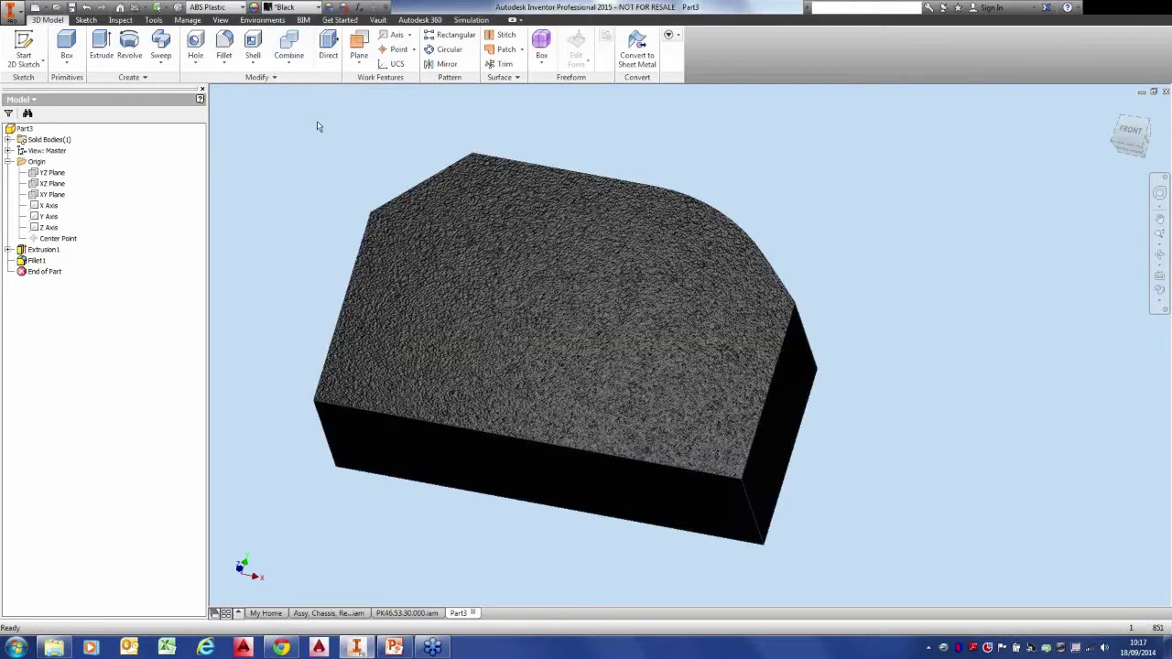
pyautogui.keyDown('shift'); pyautogui.moveTo(314, 145); pyautogui.dragTo(314, 146, button='middle'); pyautogui.keyUp('shift')
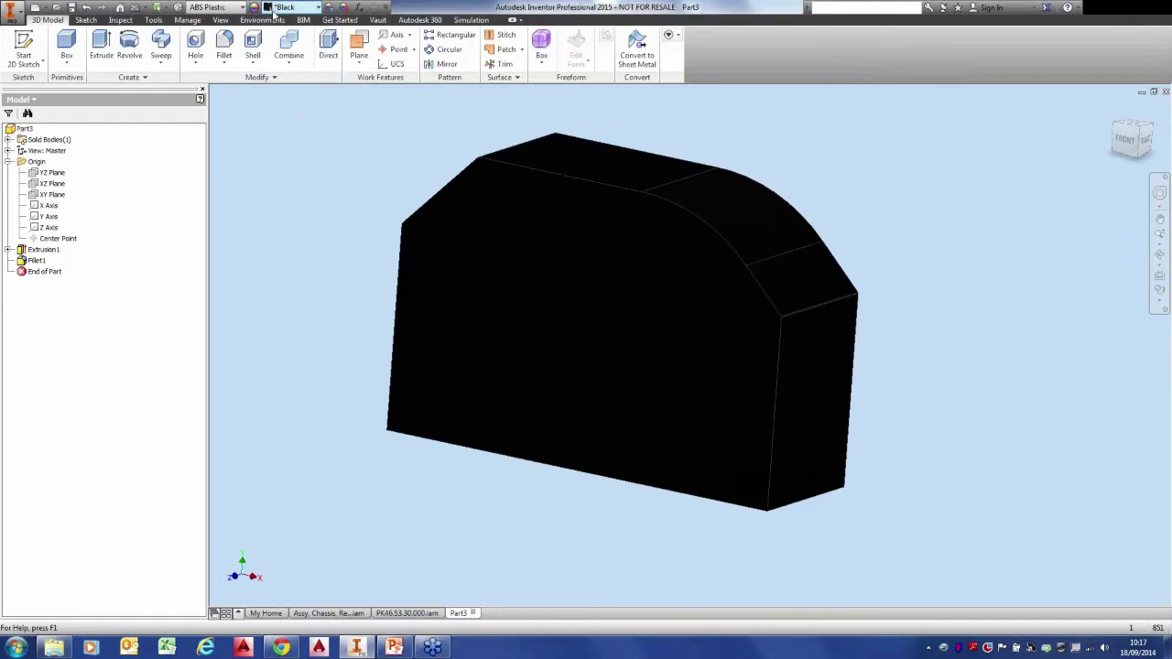
pyautogui.click(275, 8)
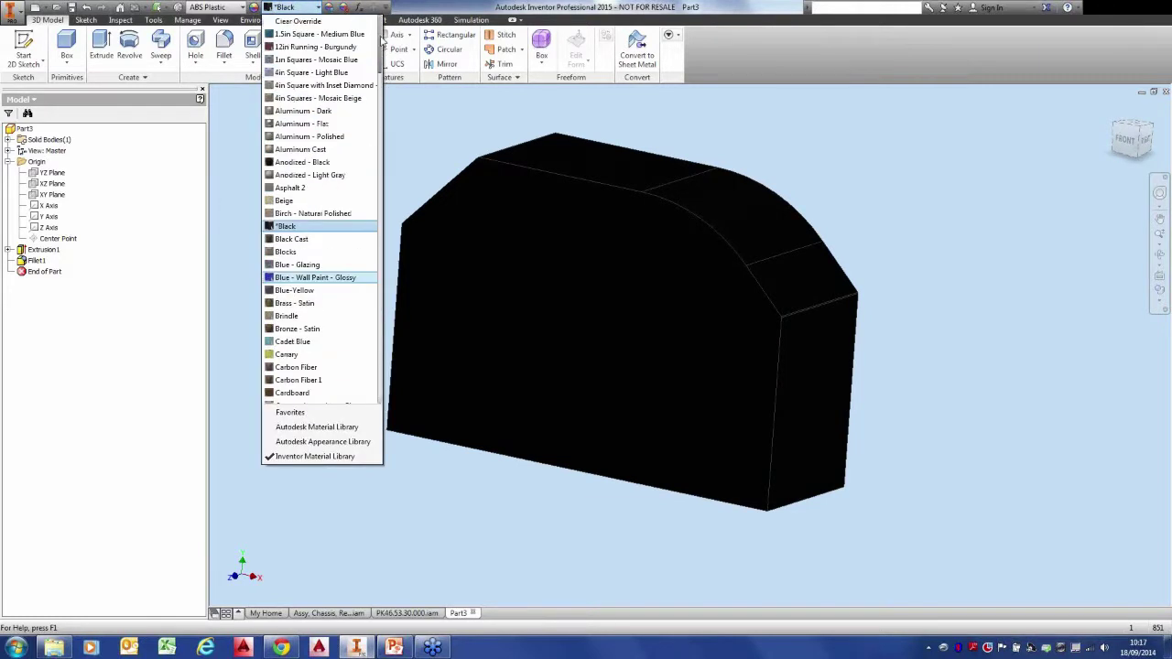
pyautogui.click(338, 21)
pyautogui.keyDown('shift'); pyautogui.moveTo(339, 95); pyautogui.dragTo(339, 98, button='middle'); pyautogui.keyUp('shift')
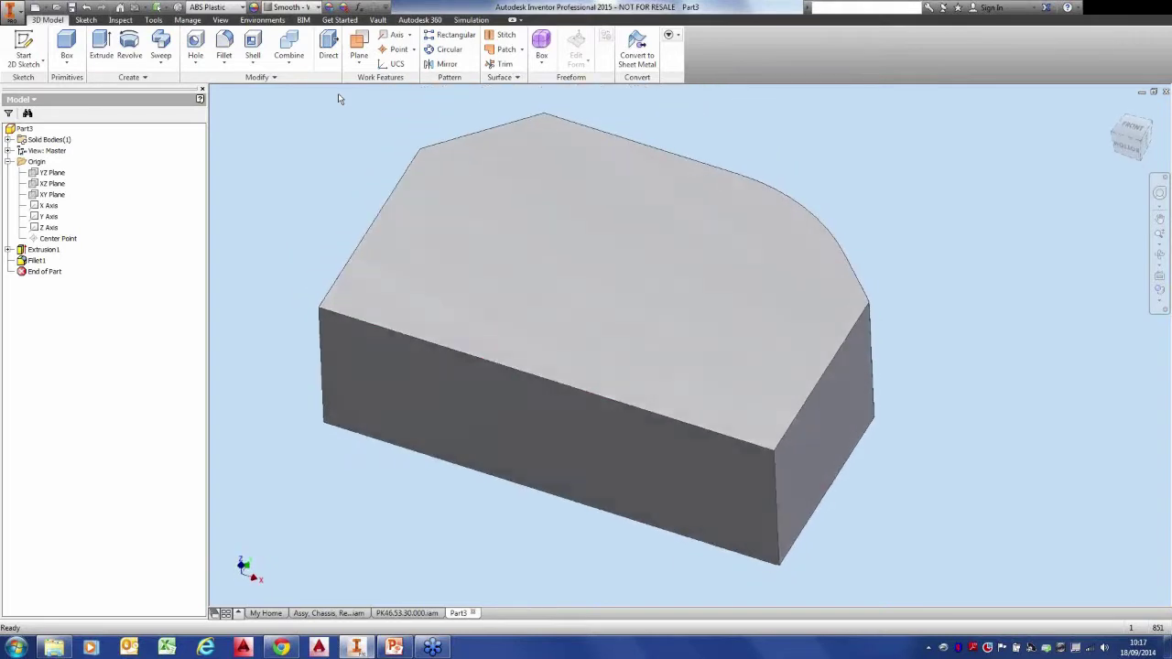
# Update the physical properties in the part's iProperties to check the solid block's mass.
pyautogui.rightClick(28, 130)
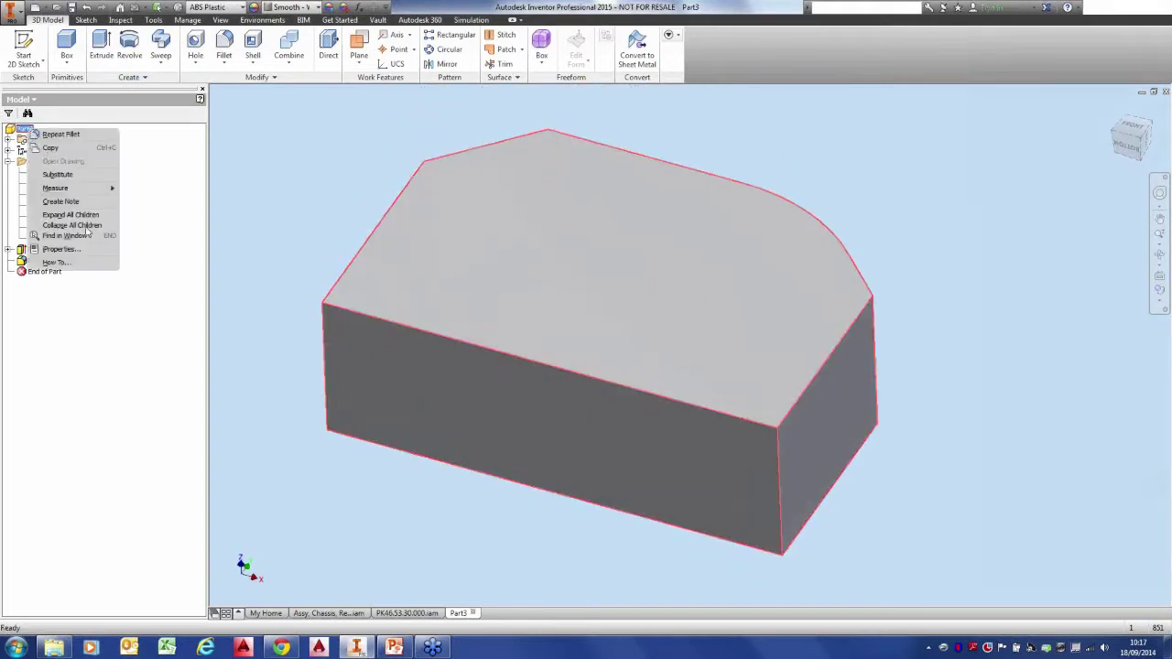
pyautogui.click(92, 252)
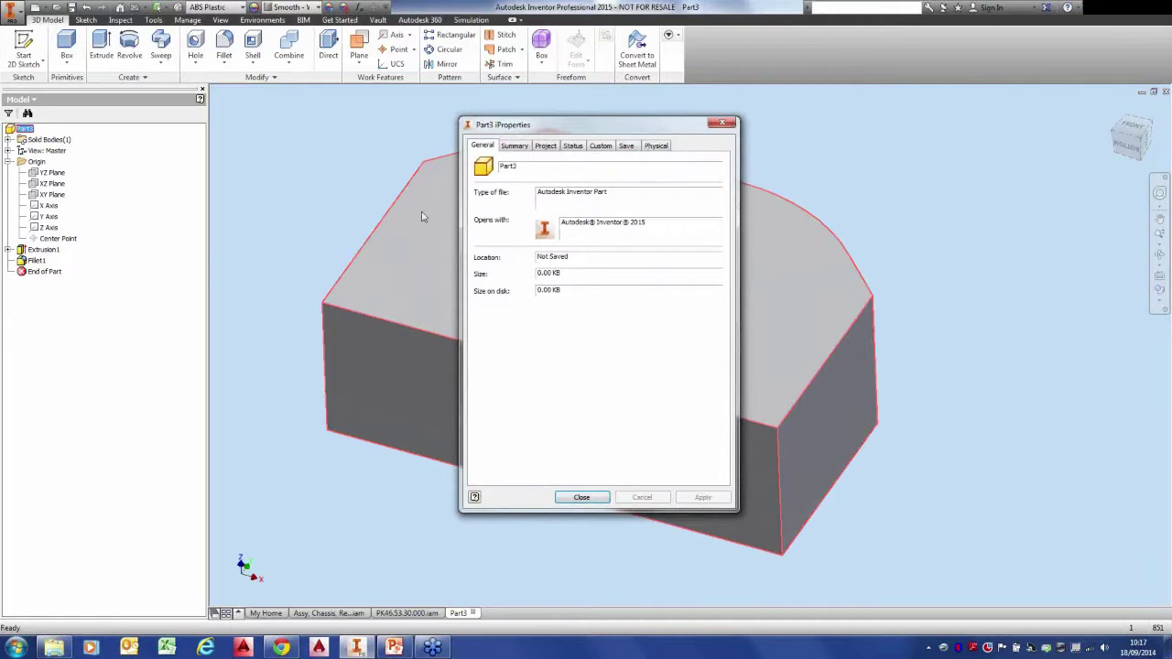
pyautogui.click(654, 148)
pyautogui.click(679, 179)
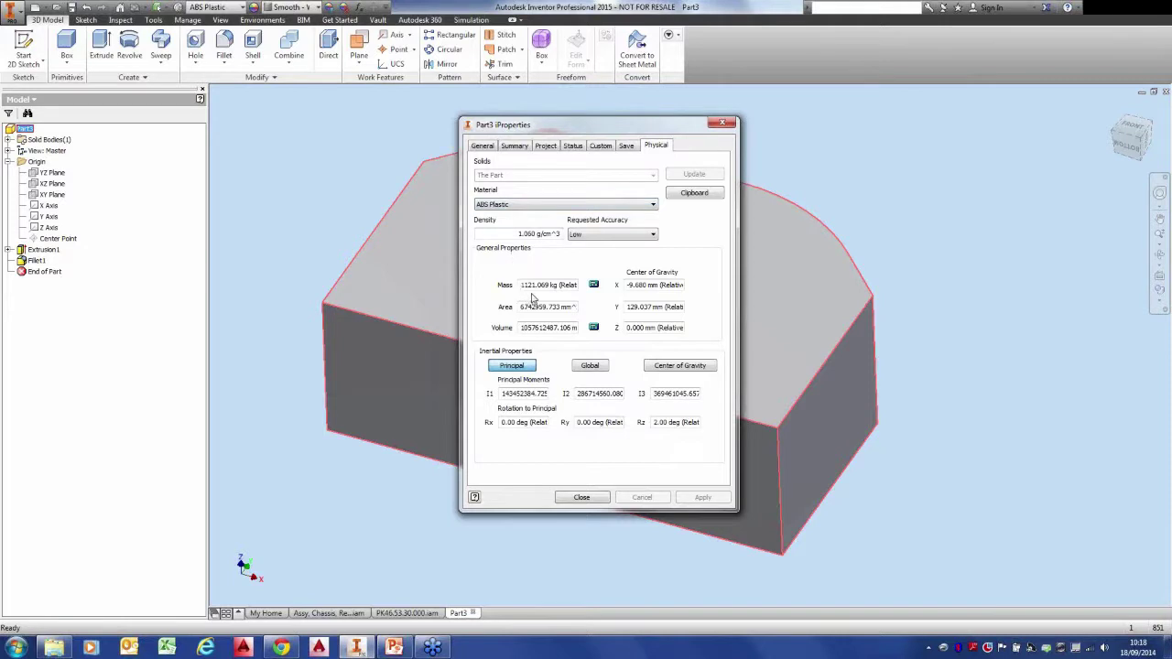
pyautogui.click(583, 497)
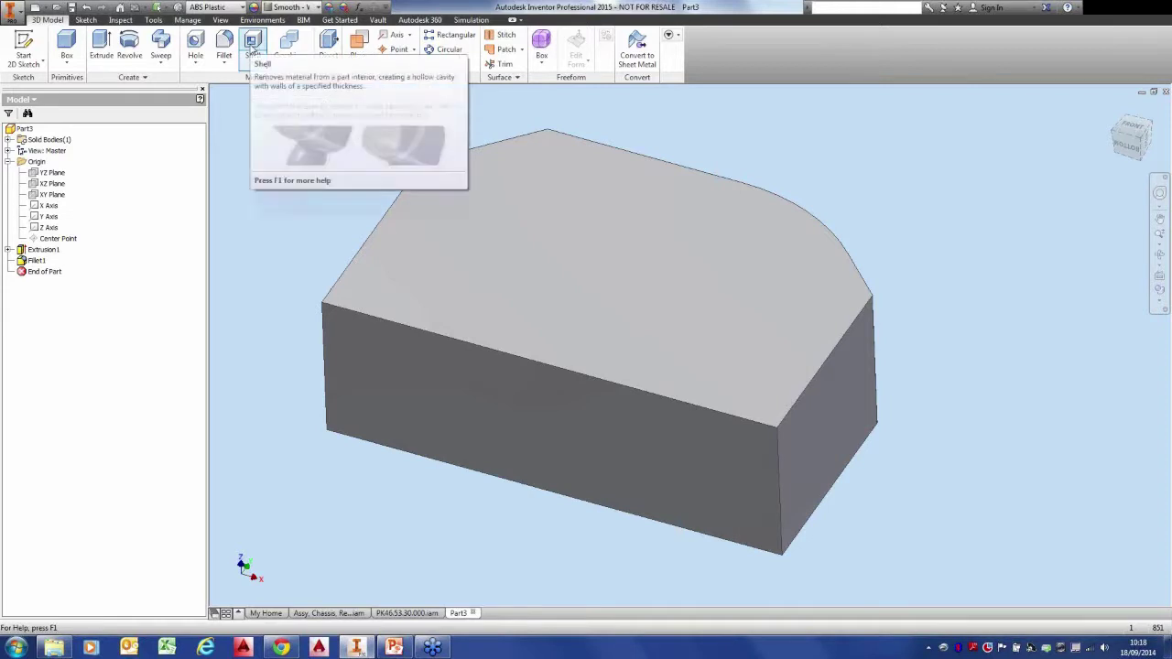
# Shell the body to a 3 mm wall thickness, removing the flat bottom face.
pyautogui.click(253, 50)
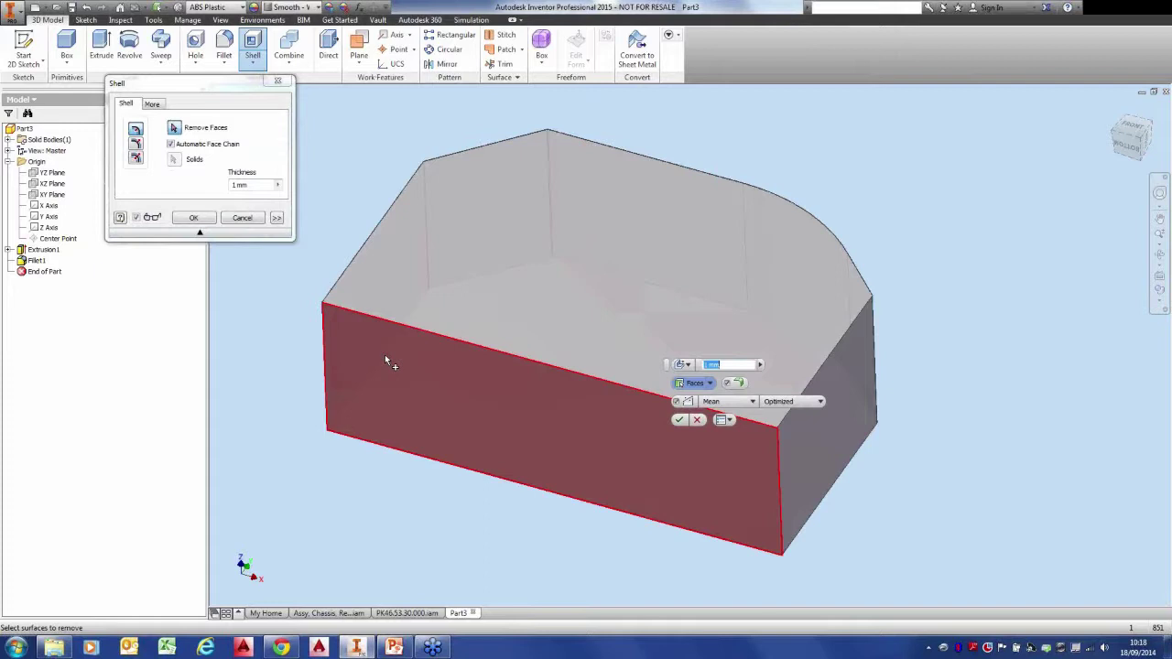
pyautogui.click(384, 362)
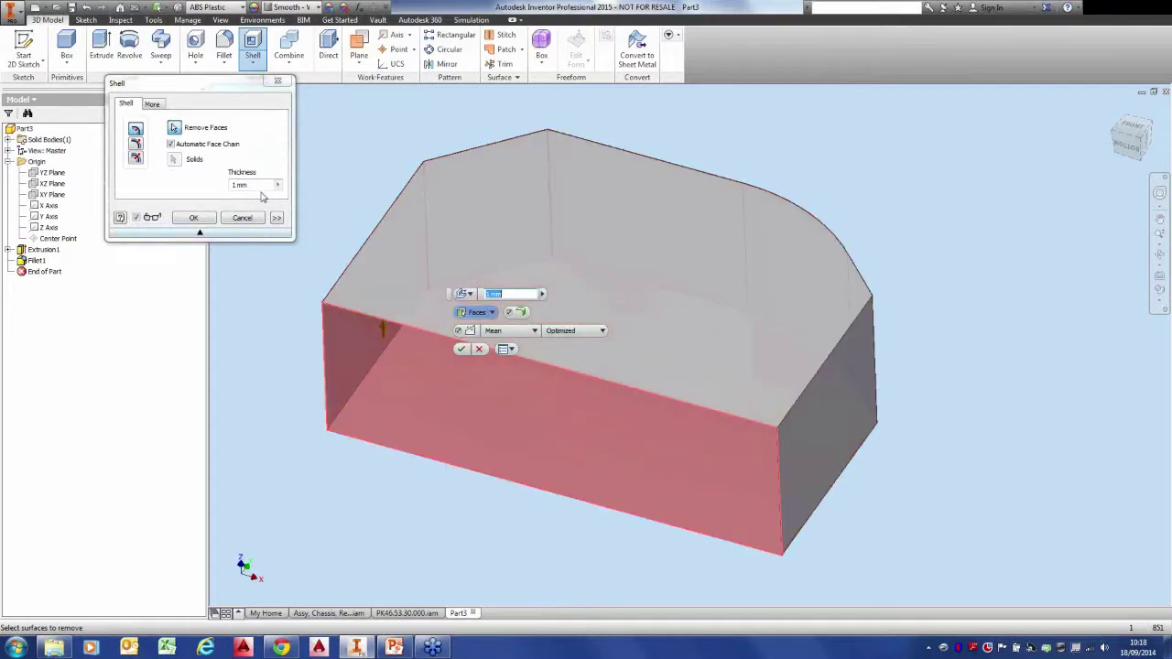
pyautogui.click(230, 186)
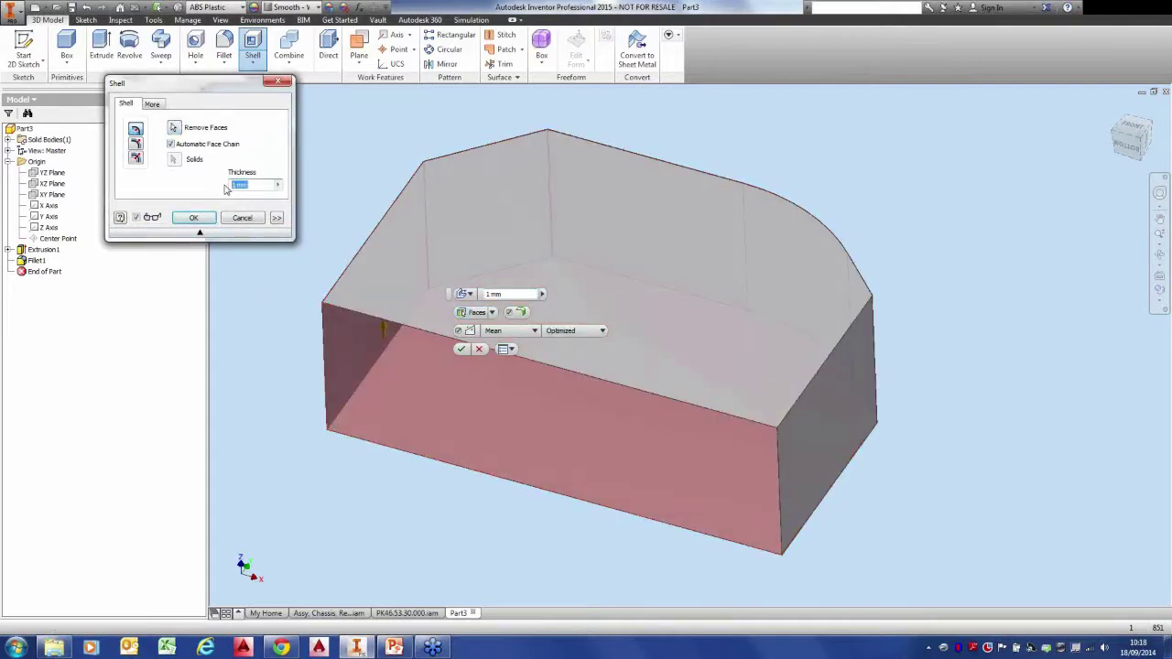
pyautogui.write('3')
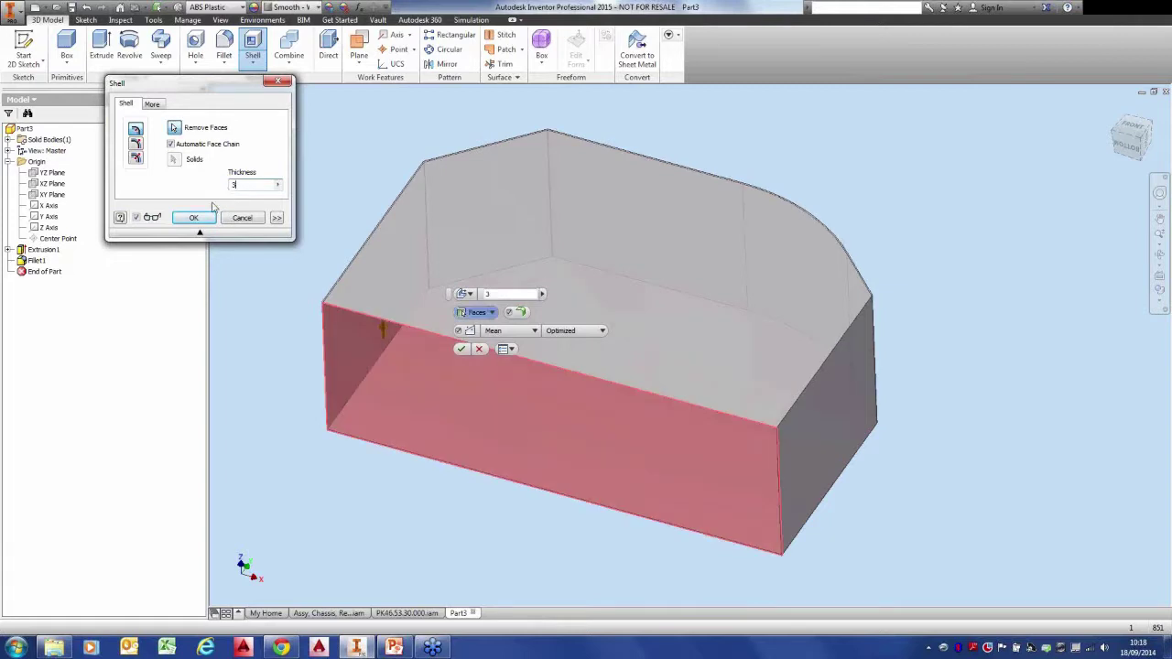
pyautogui.click(196, 218)
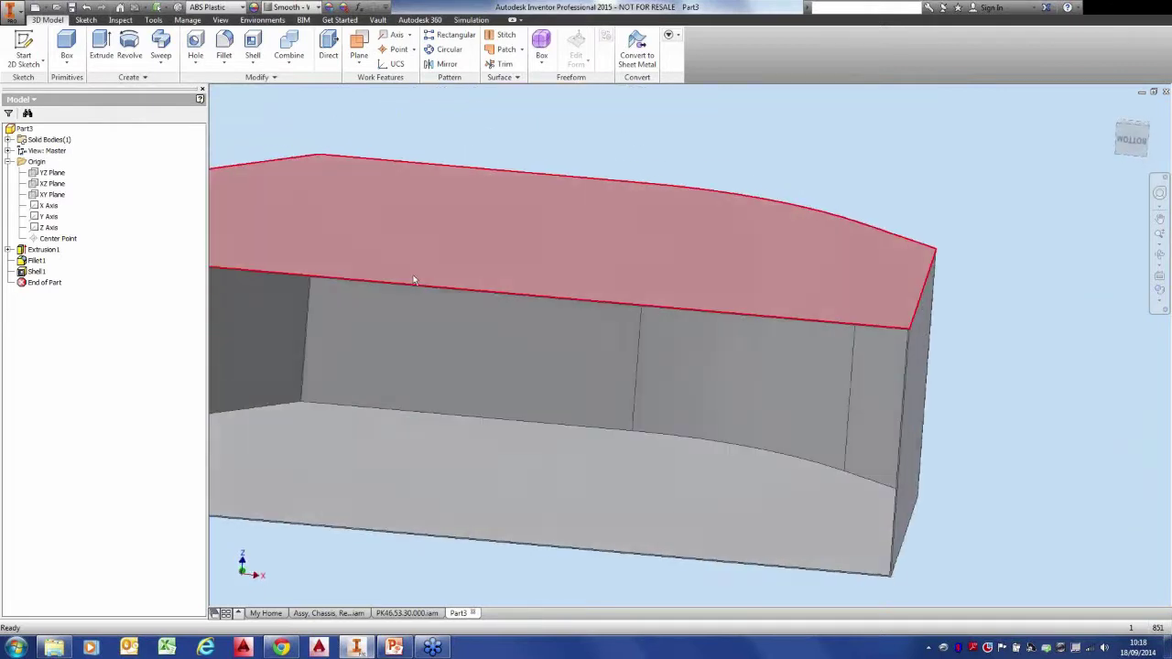
# Update the physical properties in the part's iProperties to check the mass of the shelled cover.
pyautogui.scroll(5, 307, 342)
pyautogui.moveTo(290, 345); pyautogui.dragTo(544, 333, button='middle')
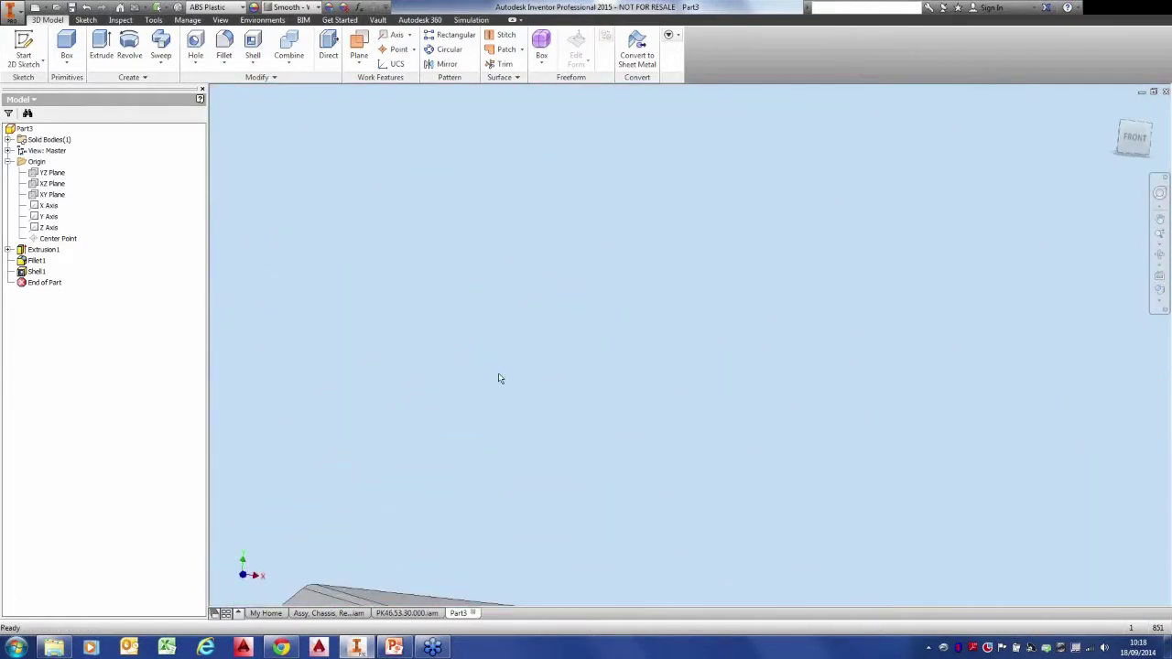
pyautogui.moveTo(405, 384); pyautogui.dragTo(503, 292, button='middle')
pyautogui.scroll(3, 452, 378)
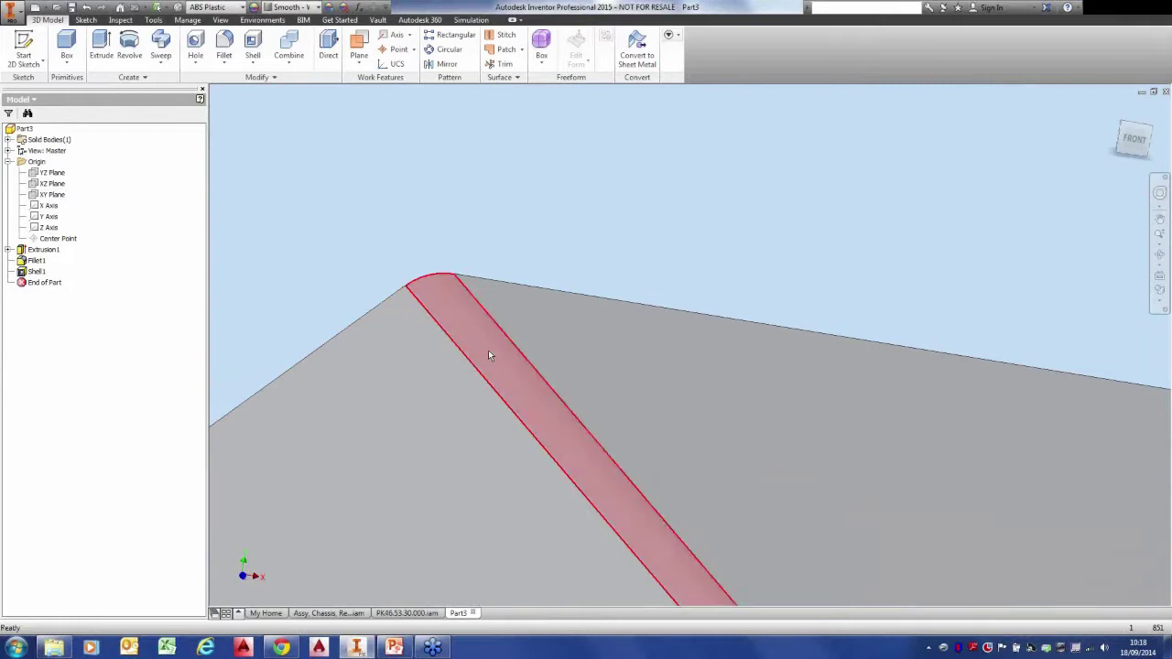
pyautogui.scroll(-3, 523, 326)
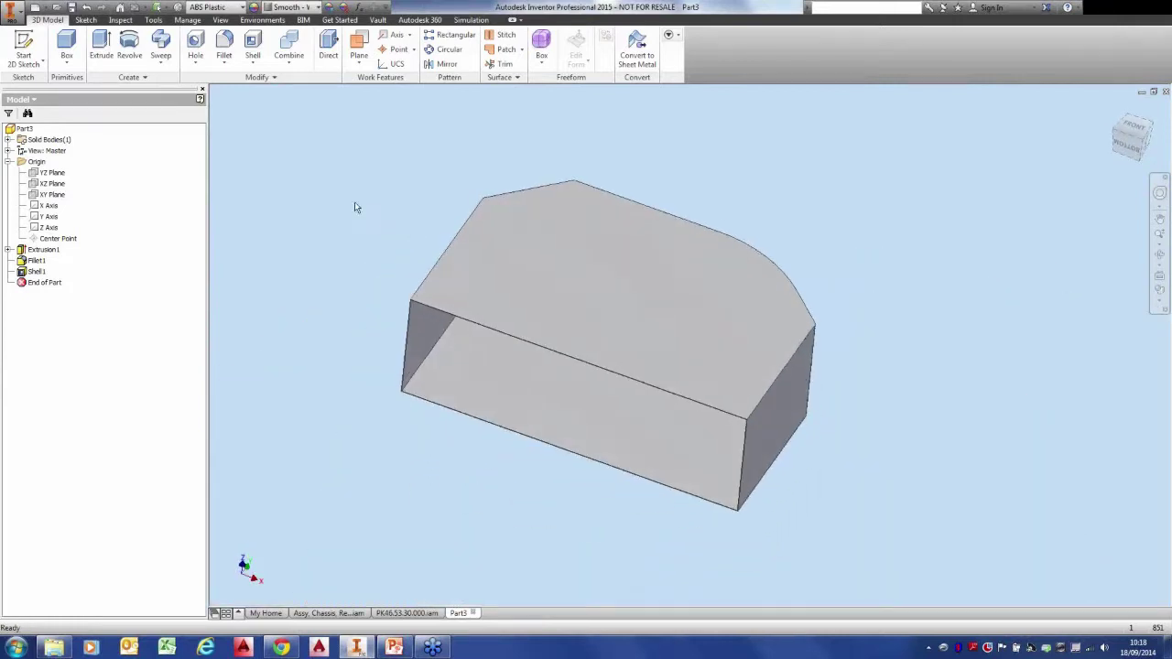
pyautogui.rightClick(31, 129)
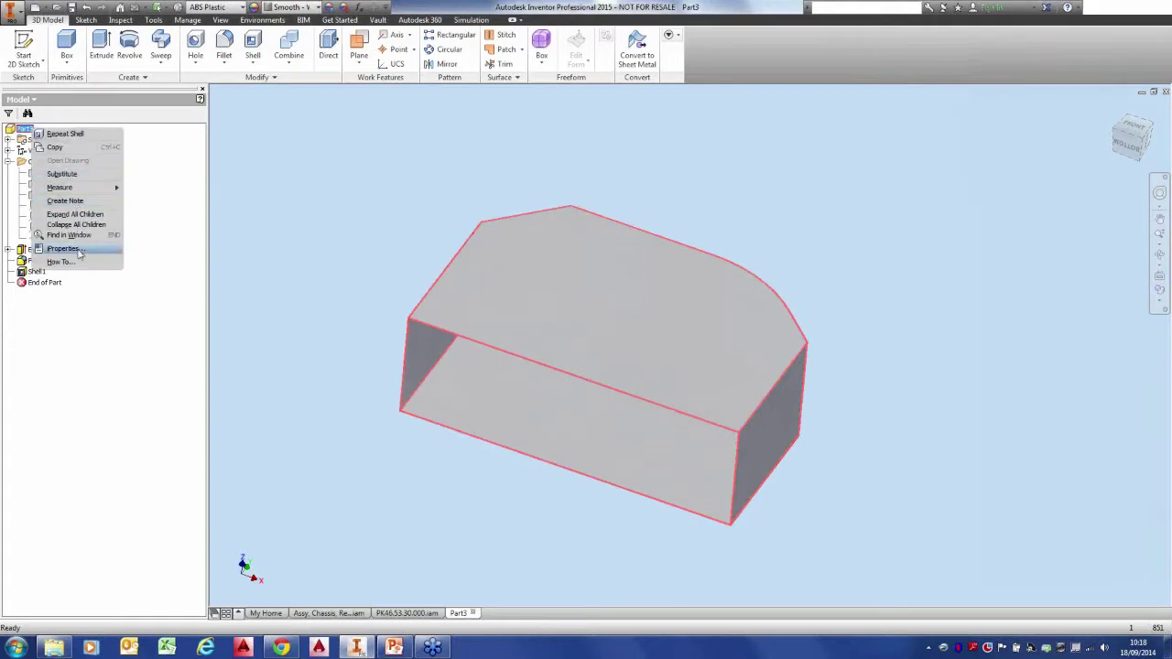
pyautogui.click(79, 252)
pyautogui.click(654, 146)
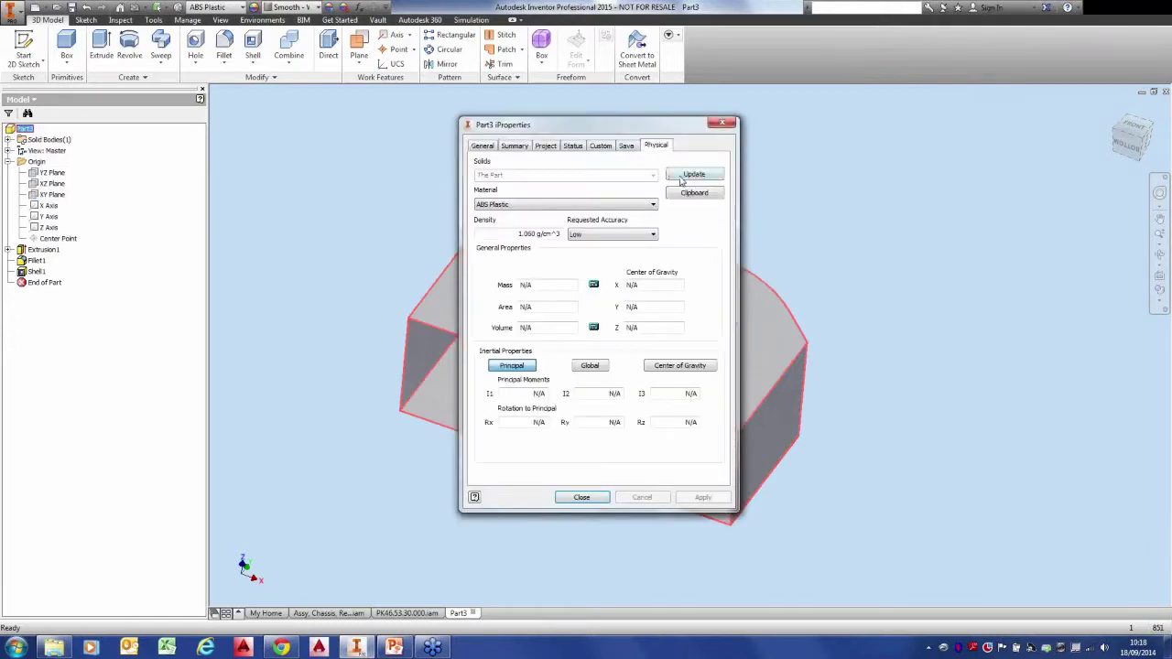
pyautogui.click(681, 178)
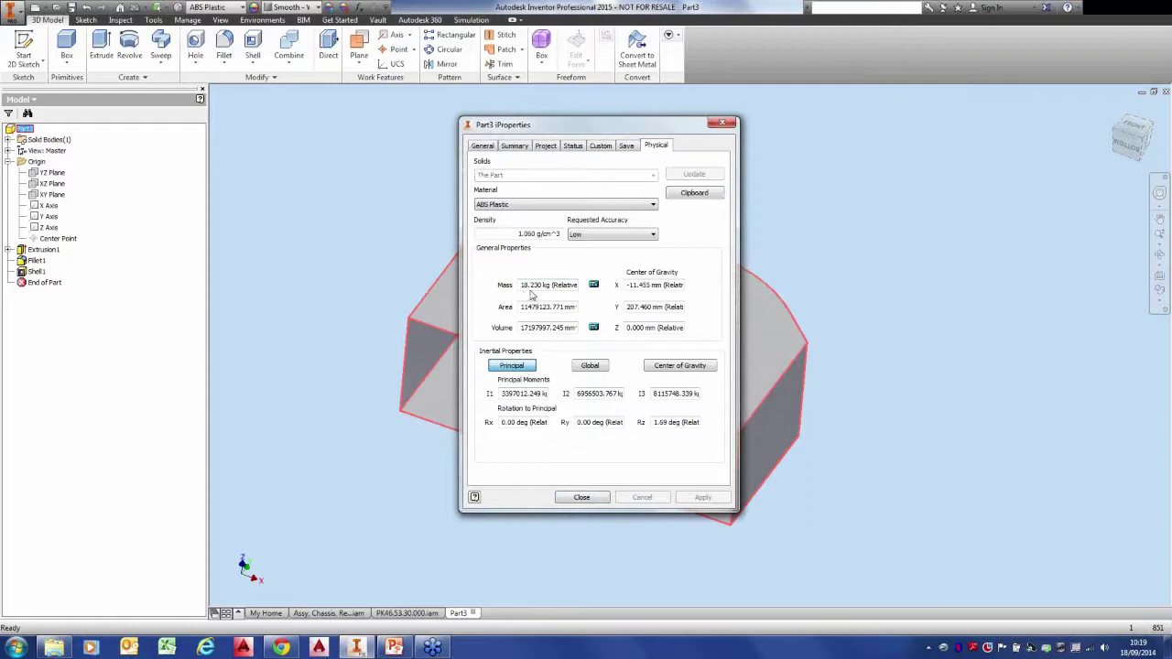
pyautogui.click(579, 497)
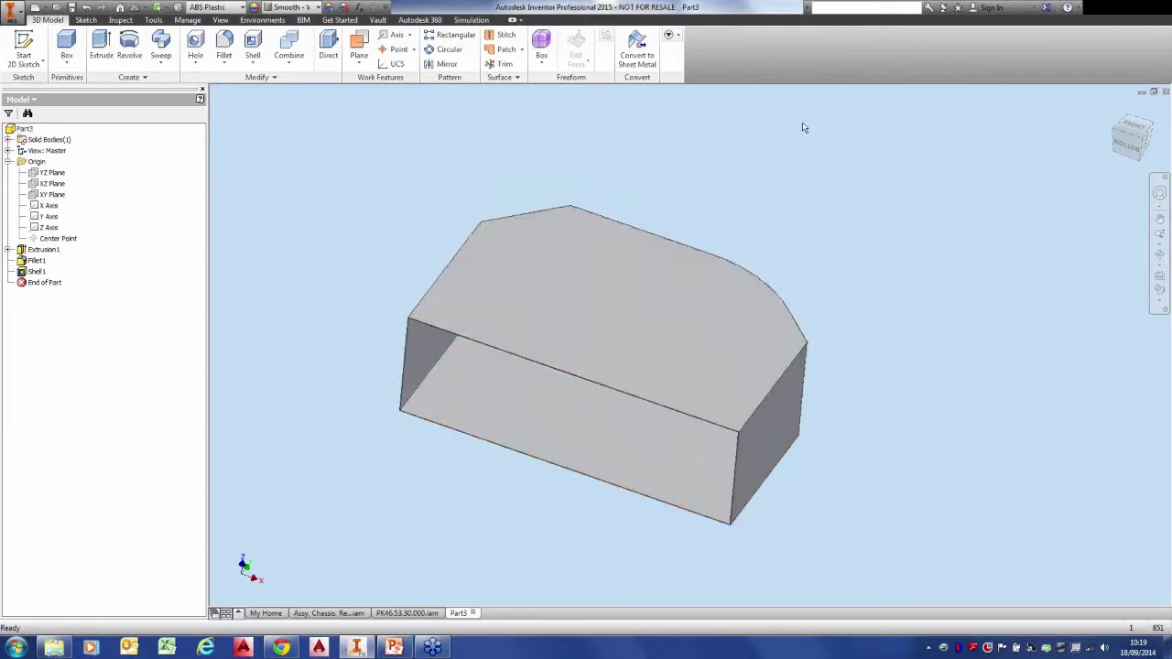
# Start a sketch on the cover's large front face and draw a five-segment open arch profile between its vertical side edges, with horizontal ends about 105 mm long.
pyautogui.click(560, 284)
pyautogui.click(608, 274)
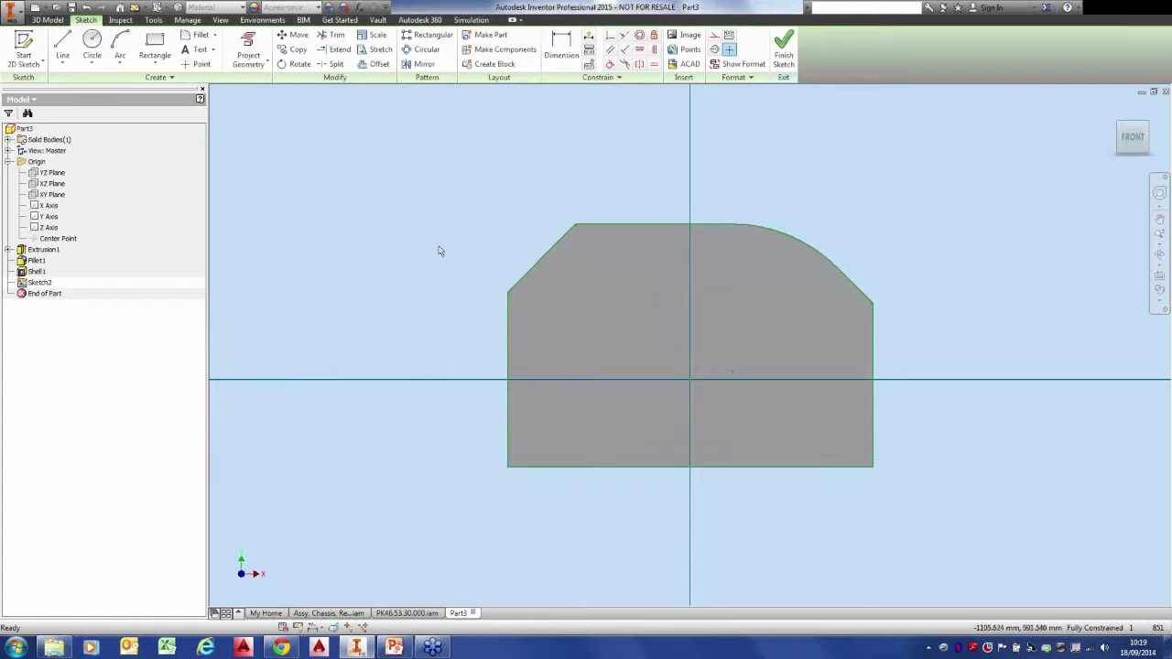
pyautogui.moveTo(440, 251); pyautogui.dragTo(329, 187, button='middle')
pyautogui.scroll(3, 440, 257)
pyautogui.scroll(-3, 440, 256)
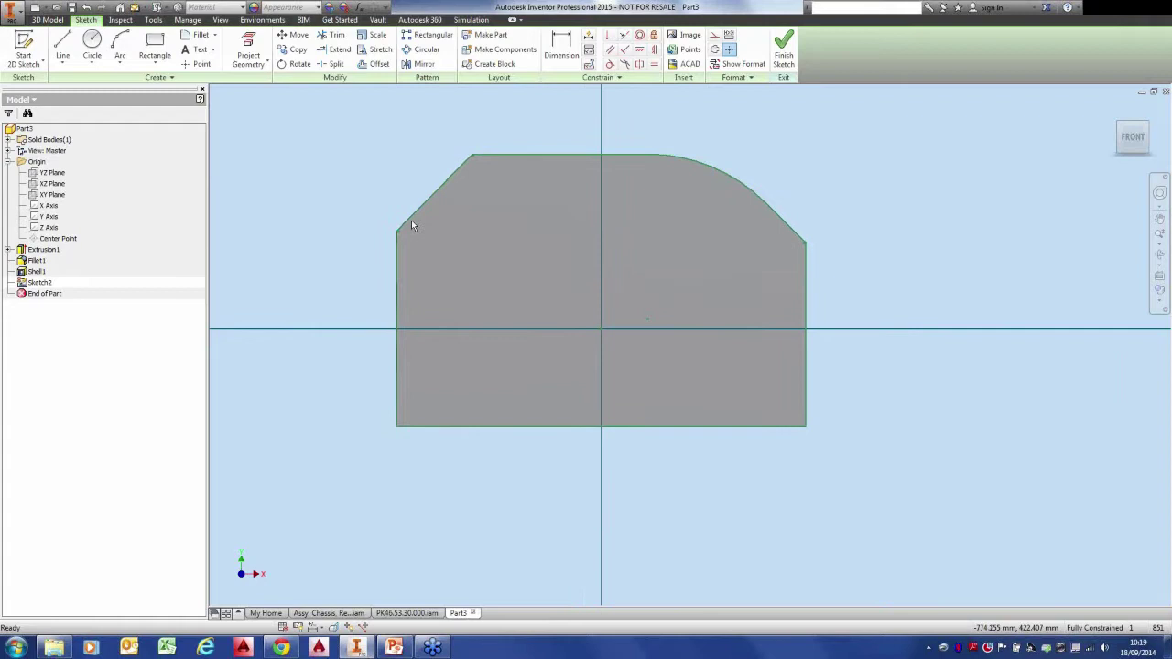
pyautogui.scroll(4, 675, 165)
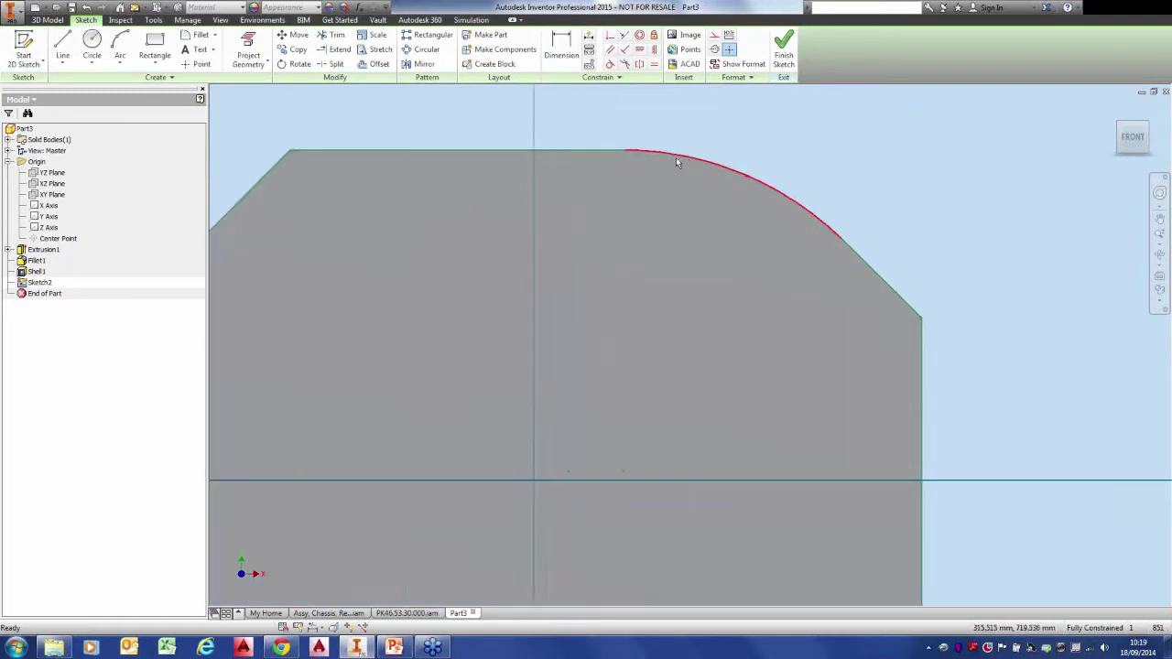
pyautogui.scroll(-4, 673, 178)
pyautogui.click(64, 50)
pyautogui.click(322, 455)
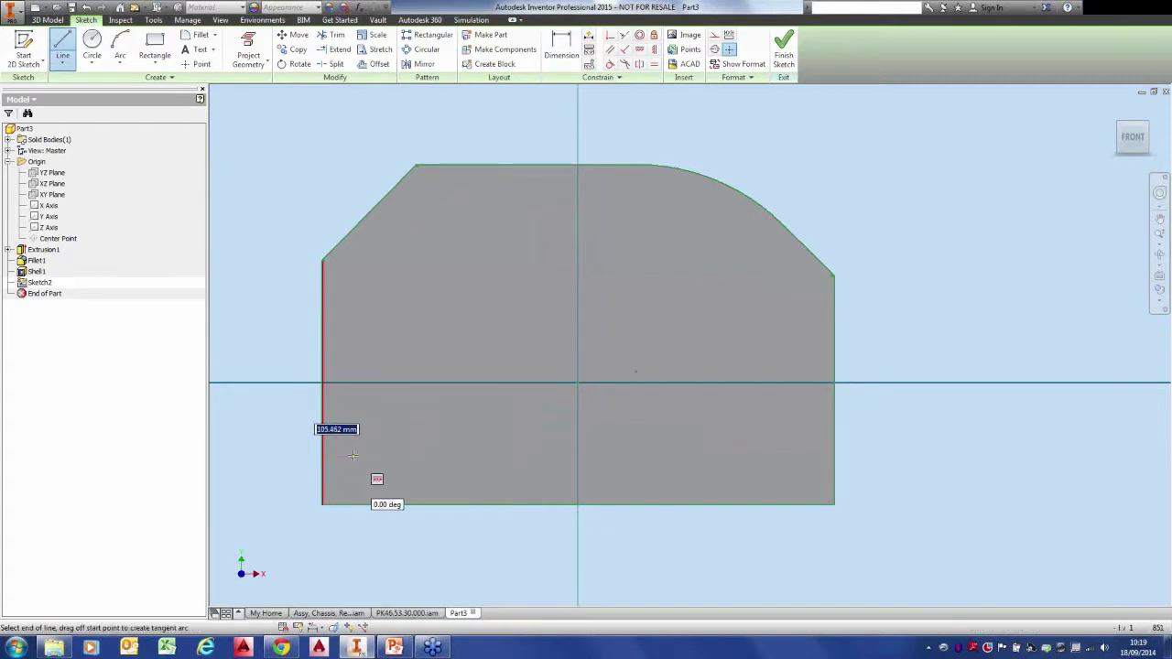
pyautogui.click(395, 255)
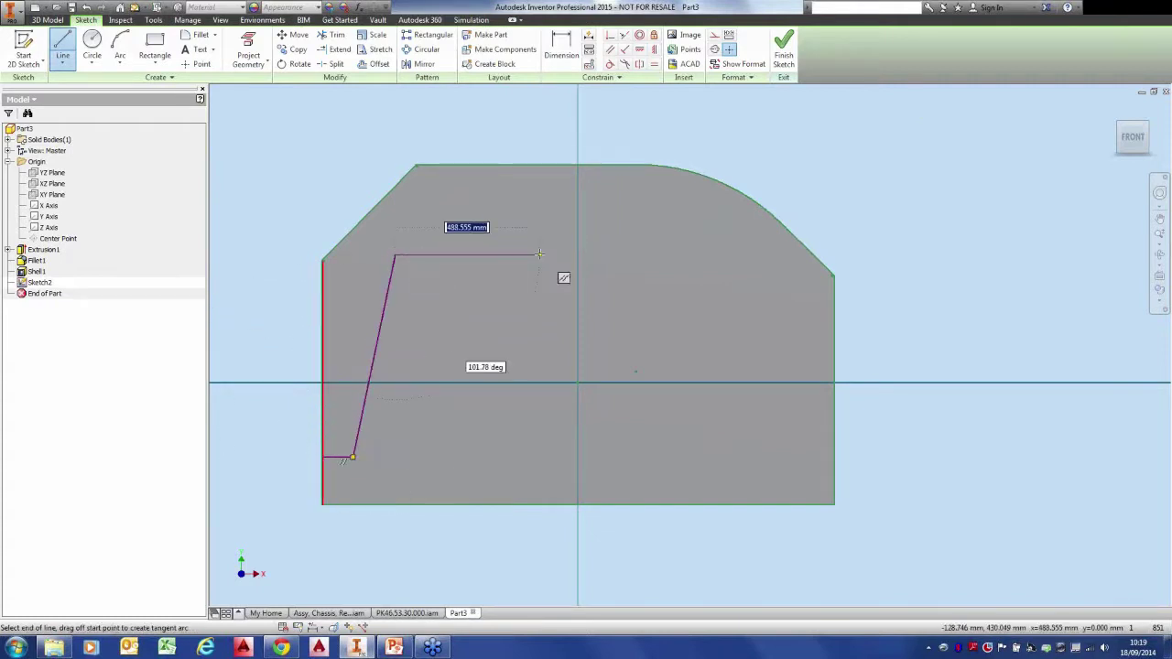
pyautogui.click(723, 255)
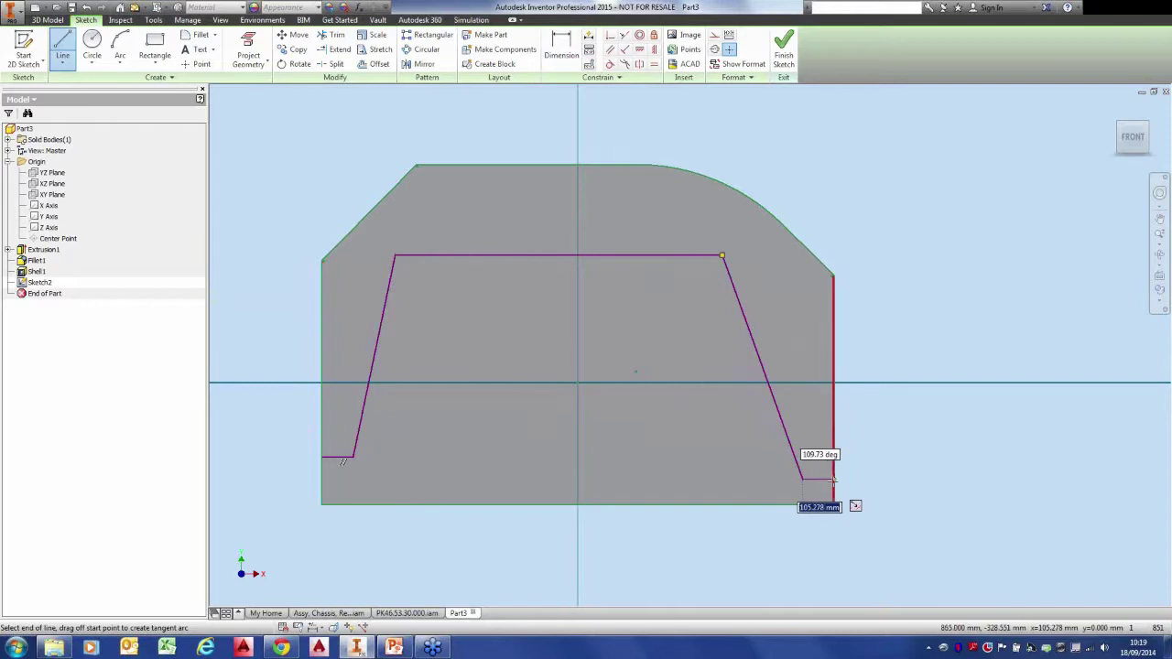
pyautogui.click(792, 456)
pyautogui.rightClick(865, 461)
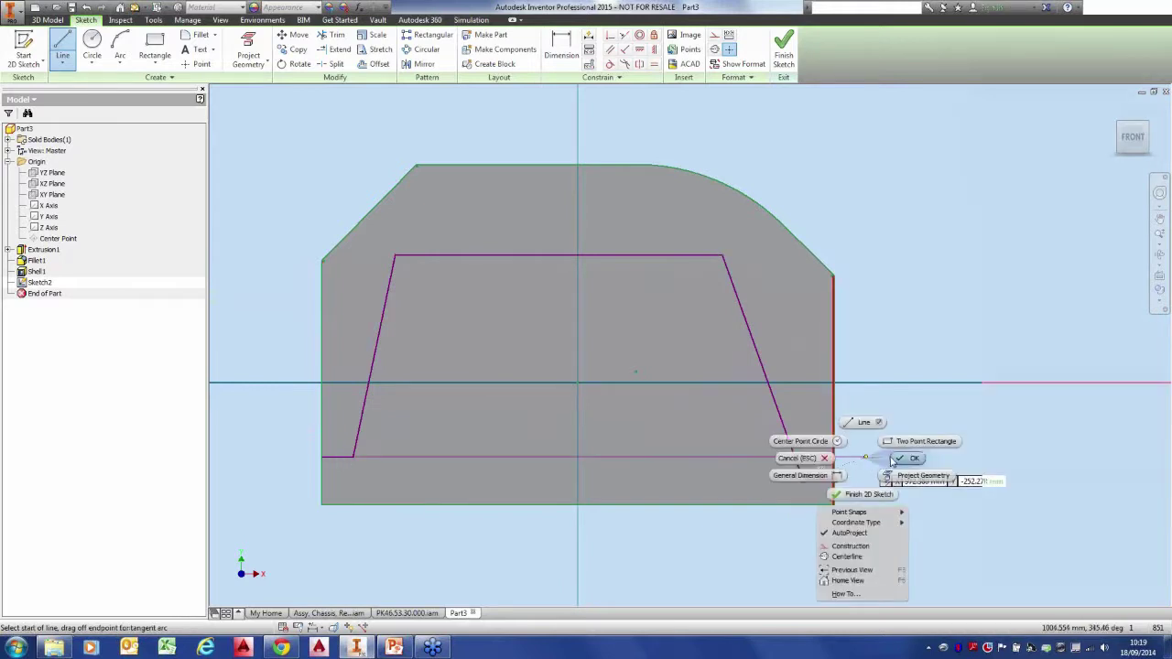
pyautogui.click(892, 459)
# Dimension the short horizontal segment at the profile's left end to 60 mm.
pyautogui.scroll(-2, 632, 421)
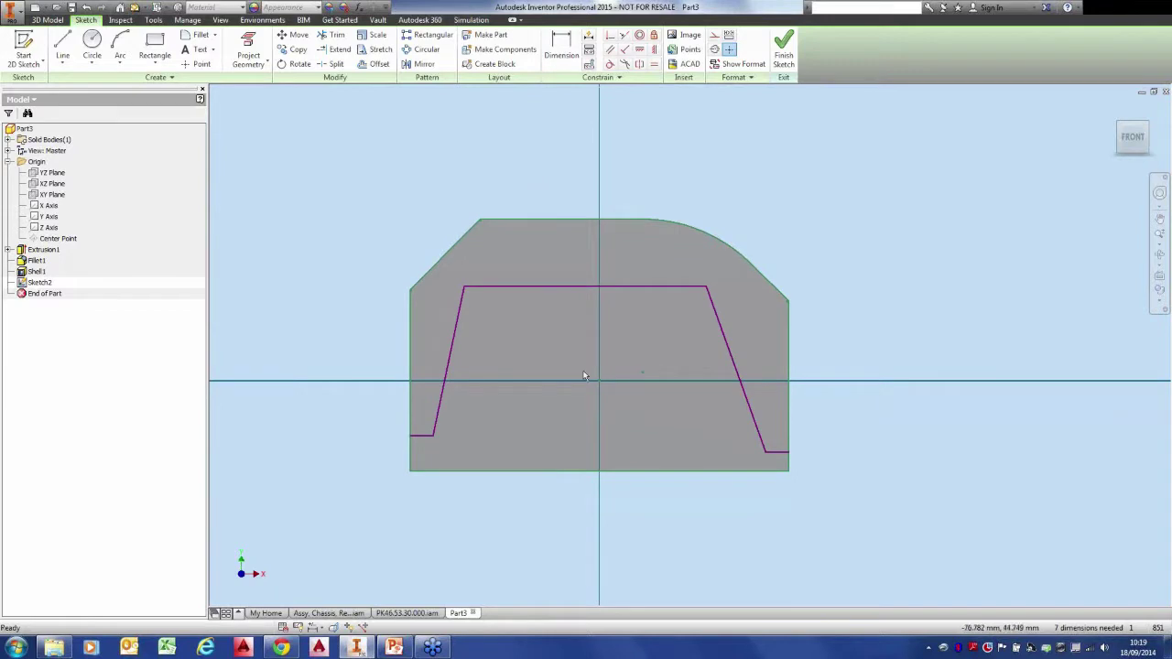
pyautogui.click(565, 63)
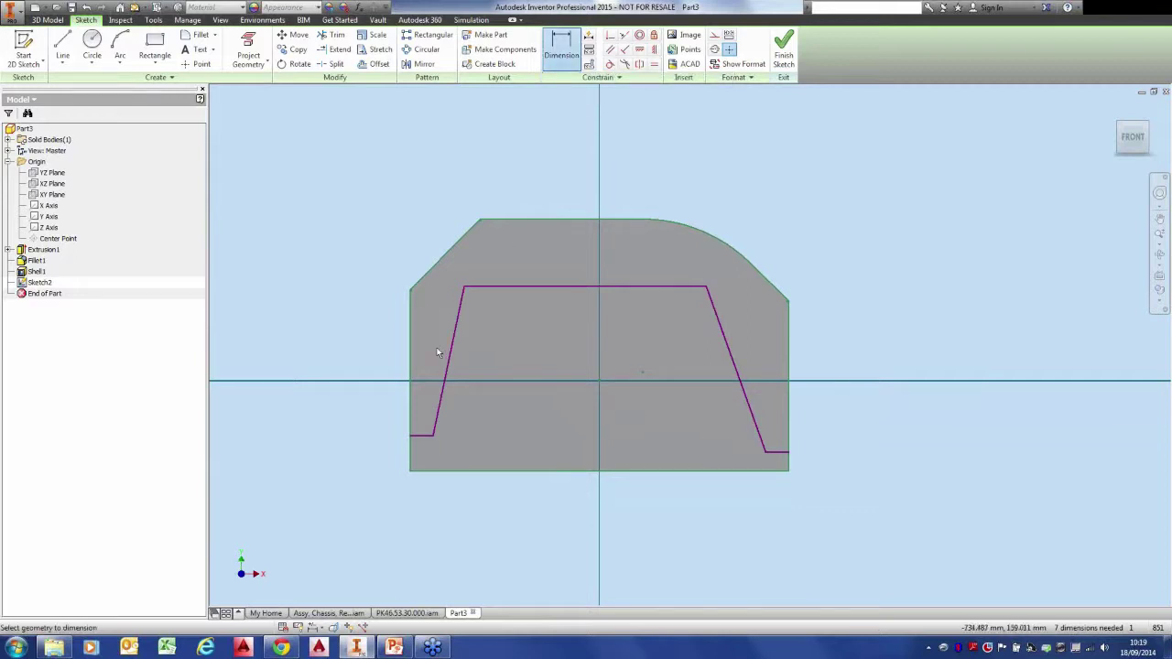
pyautogui.click(422, 436)
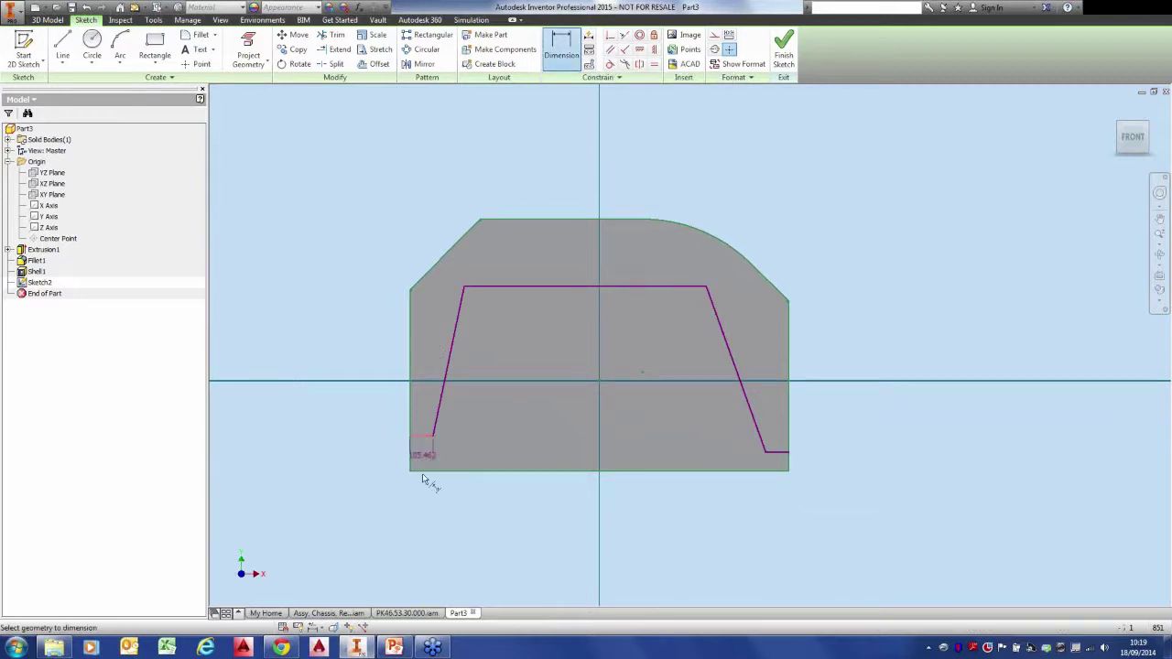
pyautogui.click(422, 527)
pyautogui.write('60')
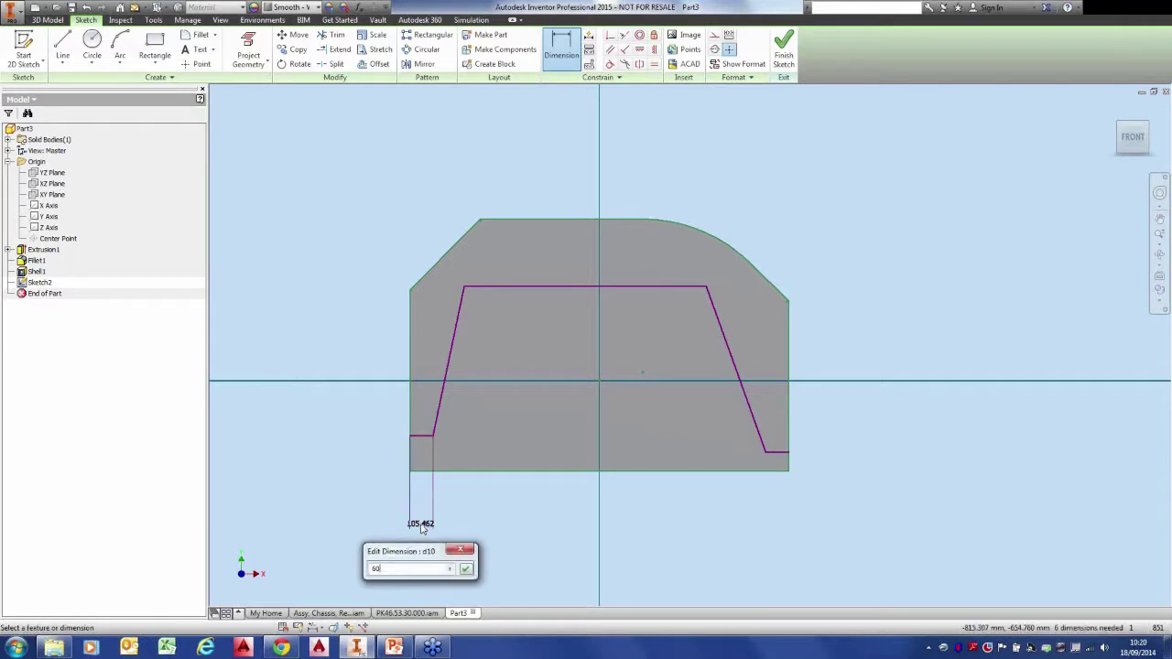
pyautogui.press('Return')
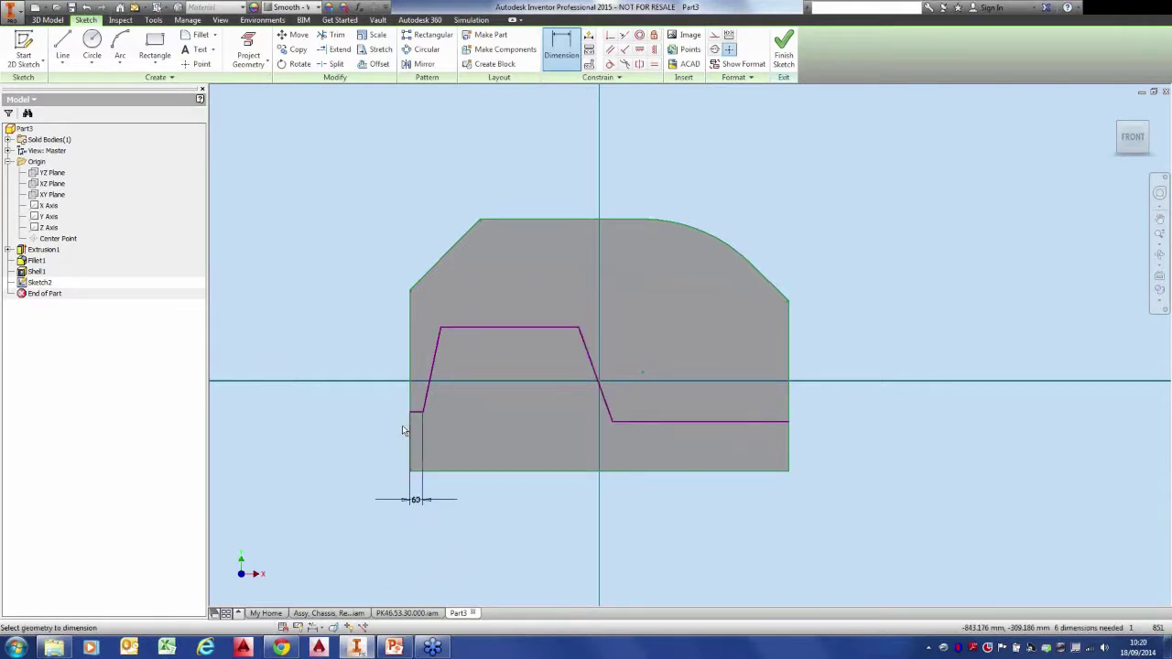
# Dimension the left end segment's height above the face's bottom edge to 55 mm.
pyautogui.scroll(3, 402, 424)
pyautogui.click(443, 402)
pyautogui.click(436, 514)
pyautogui.click(356, 457)
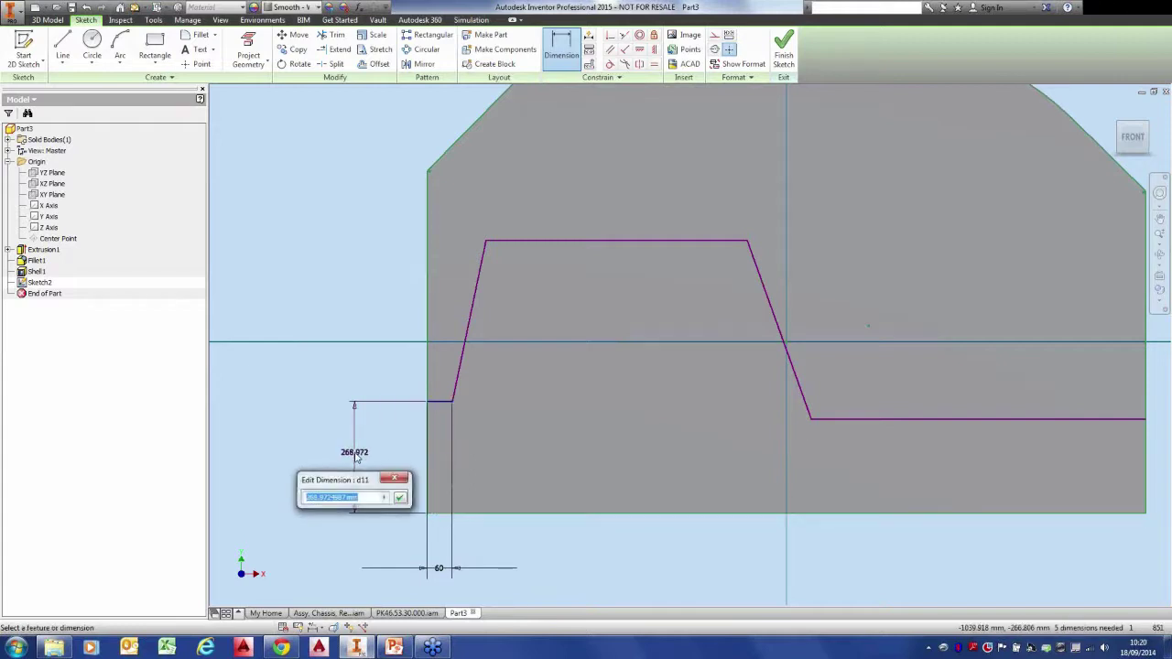
pyautogui.write('55')
pyautogui.press('Return')
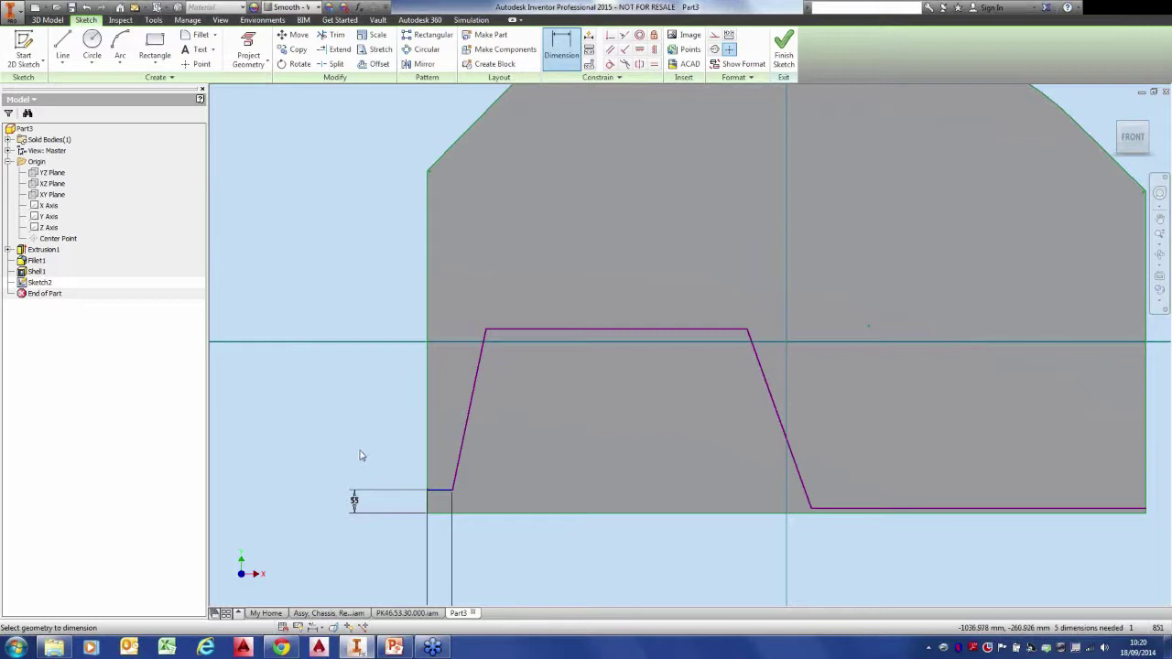
# Dimension the profile's top line to 1020 mm above the face's bottom edge.
pyautogui.click(482, 513)
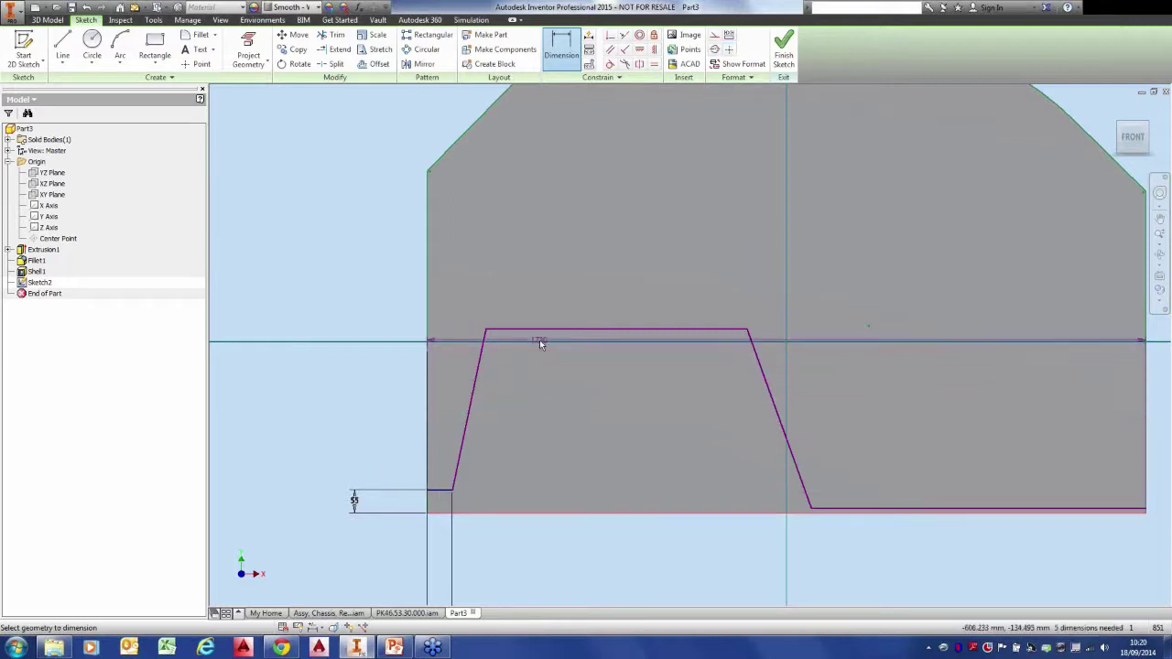
pyautogui.click(537, 327)
pyautogui.click(289, 373)
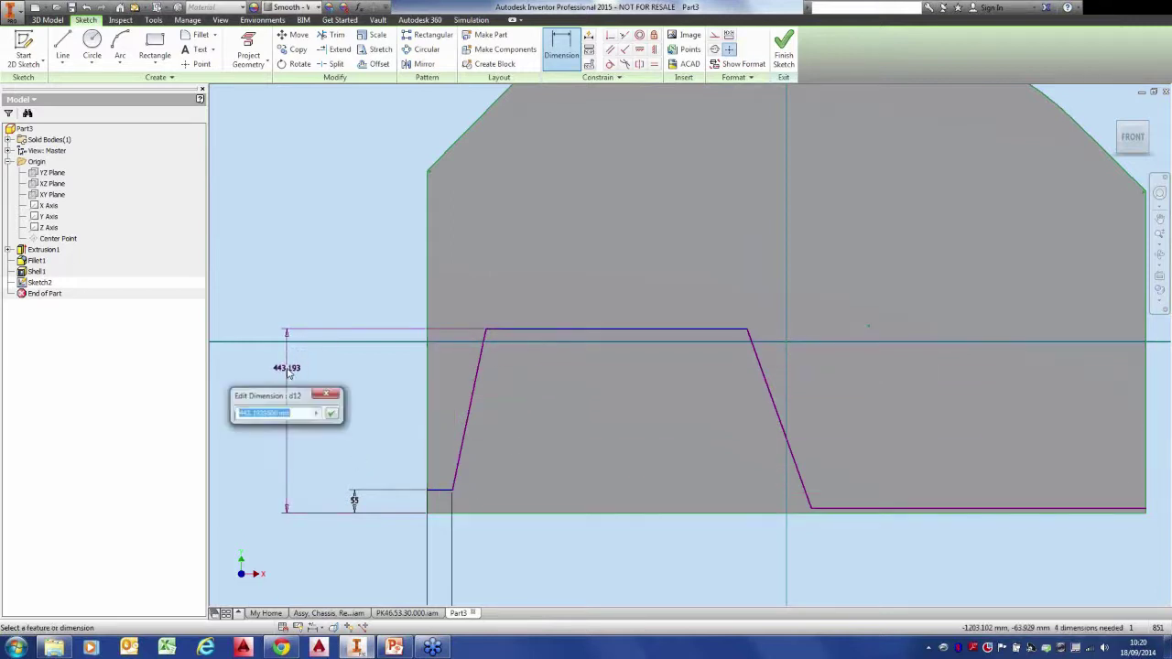
pyautogui.write('120')
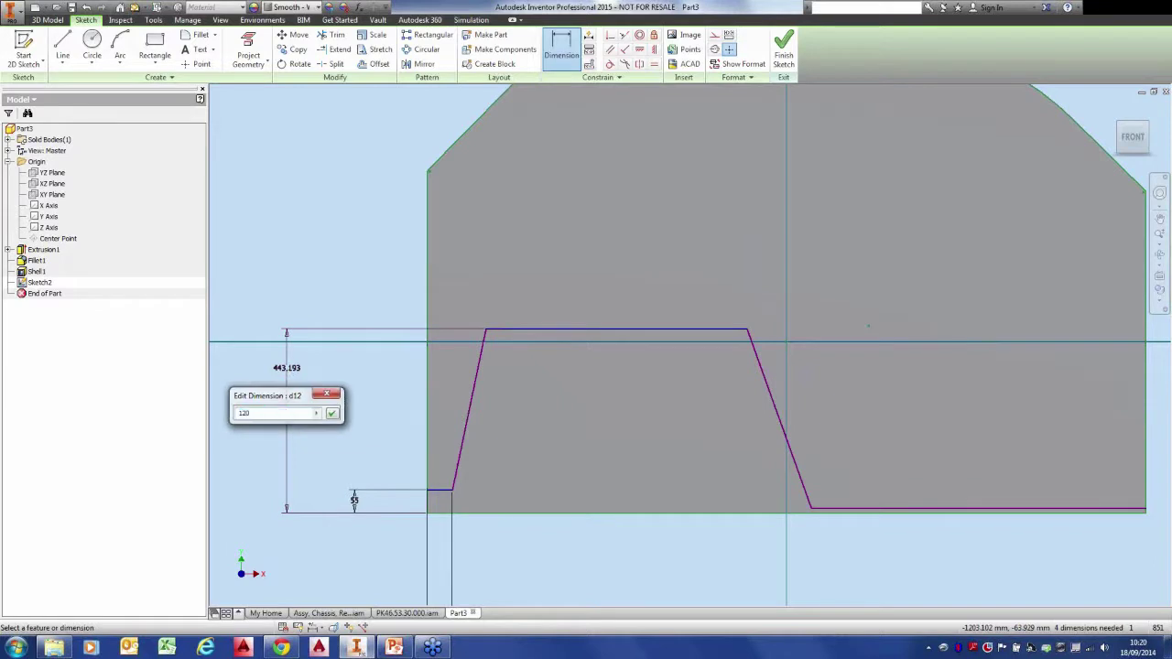
pyautogui.press('BackSpace')
pyautogui.press('BackSpace')
pyautogui.write('020')
pyautogui.press('Return')
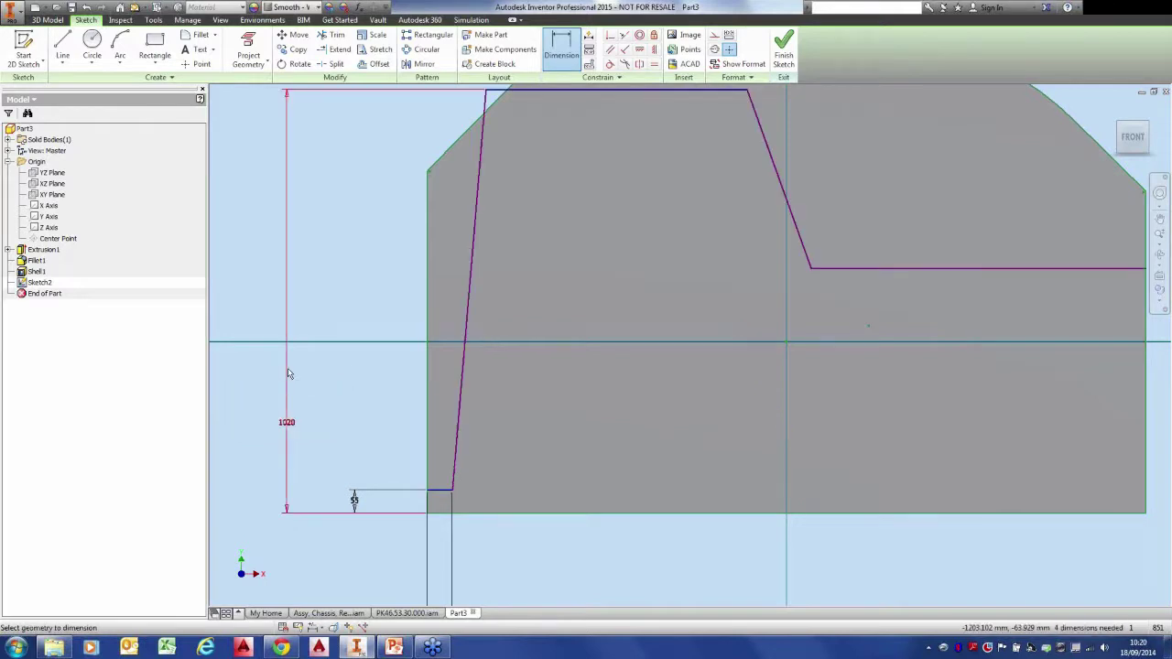
# Set the horizontal distance from the face's left edge to the profile's upper left corner to 115 mm.
pyautogui.scroll(-3, 312, 368)
pyautogui.scroll(2, 463, 355)
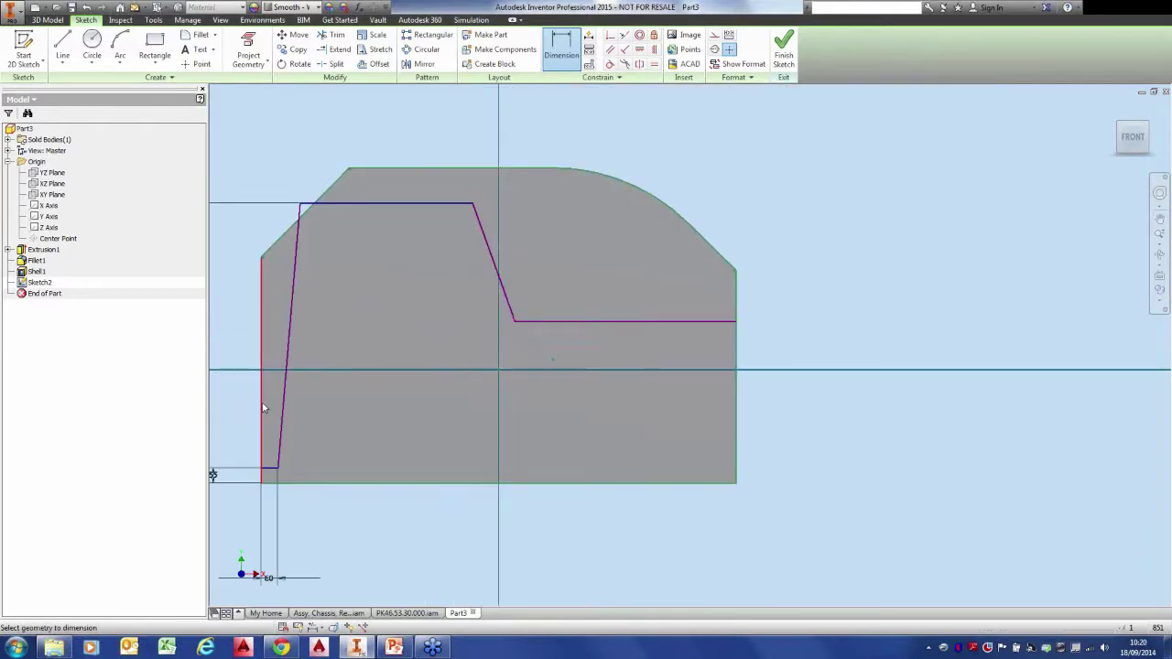
pyautogui.click(300, 204)
pyautogui.moveTo(310, 500); pyautogui.dragTo(341, 360, button='middle')
pyautogui.click(314, 472)
pyautogui.write('115')
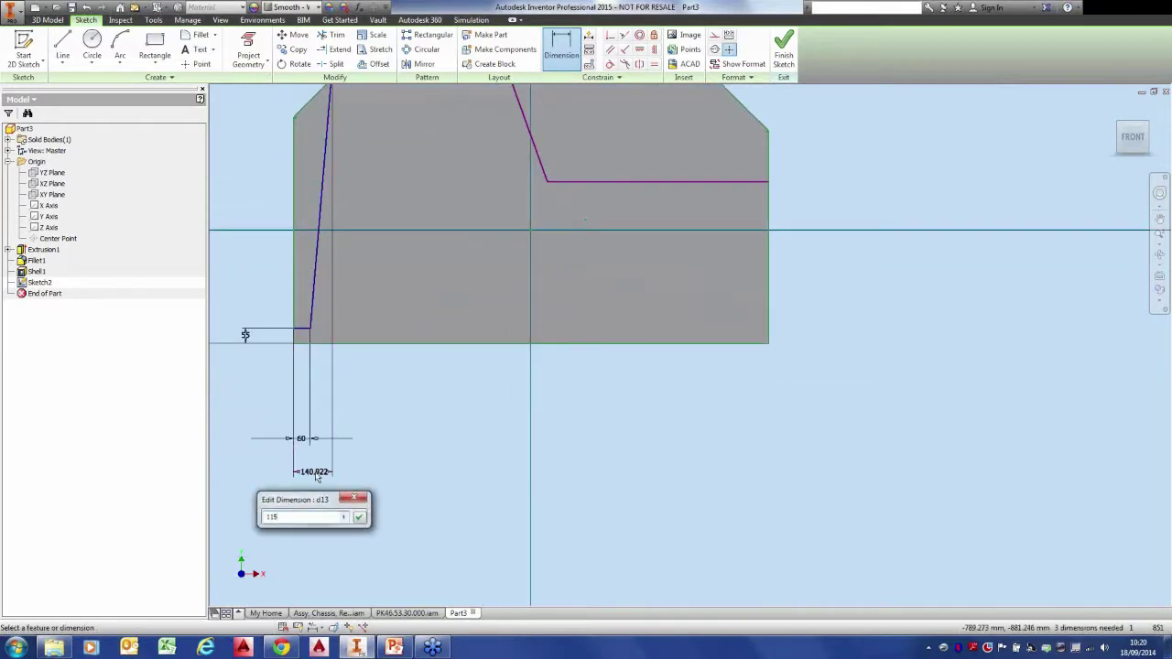
pyautogui.press('Return')
# Dimension the short horizontal segment at the profile's right end to 60 mm.
pyautogui.scroll(-4, 460, 411)
pyautogui.scroll(3, 473, 391)
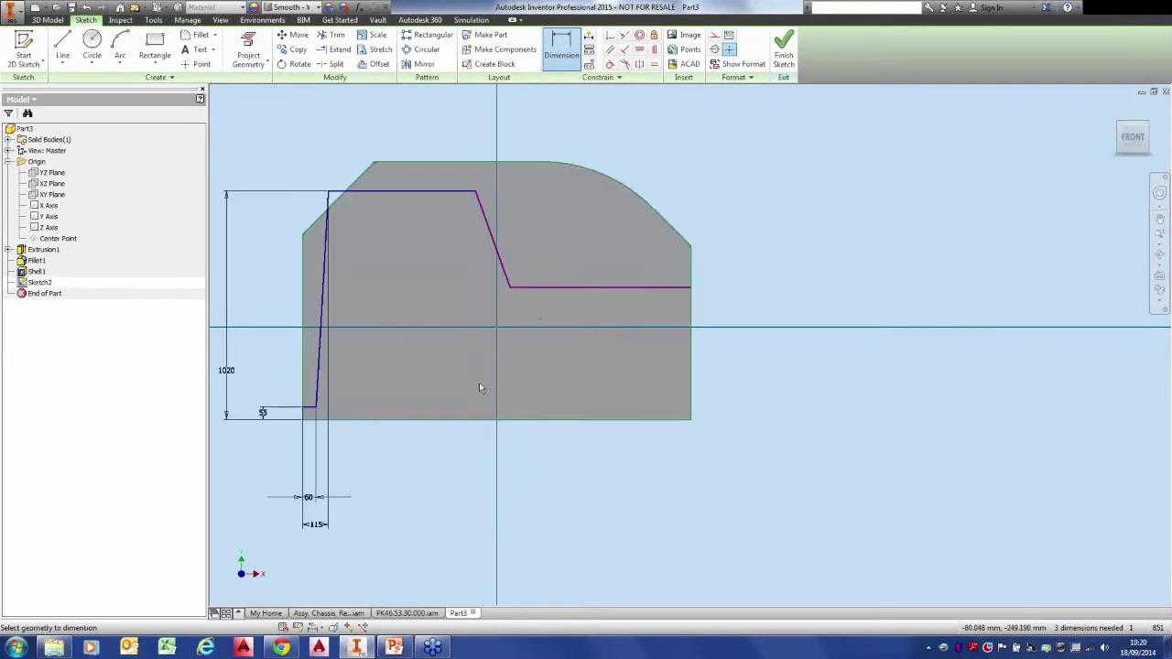
pyautogui.click(595, 288)
pyautogui.click(608, 435)
pyautogui.write('60')
pyautogui.press('Return')
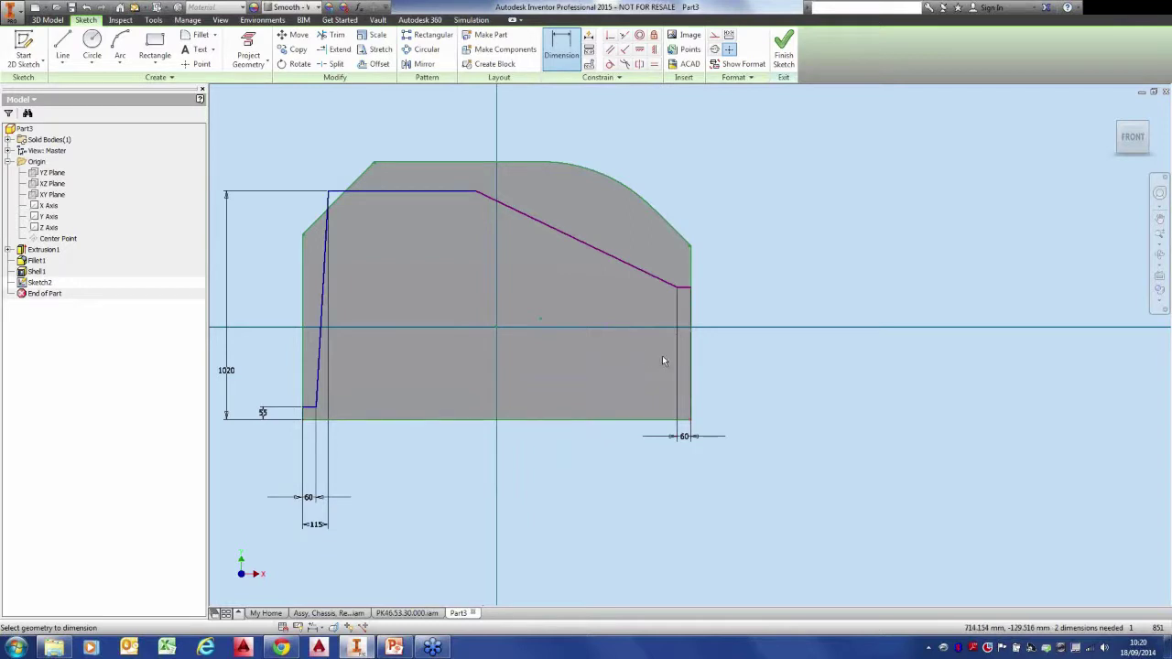
# Dimension the right end segment's height above the face's bottom edge to 175 mm.
pyautogui.scroll(2, 663, 358)
pyautogui.click(697, 233)
pyautogui.click(703, 483)
pyautogui.click(775, 447)
pyautogui.write('1')
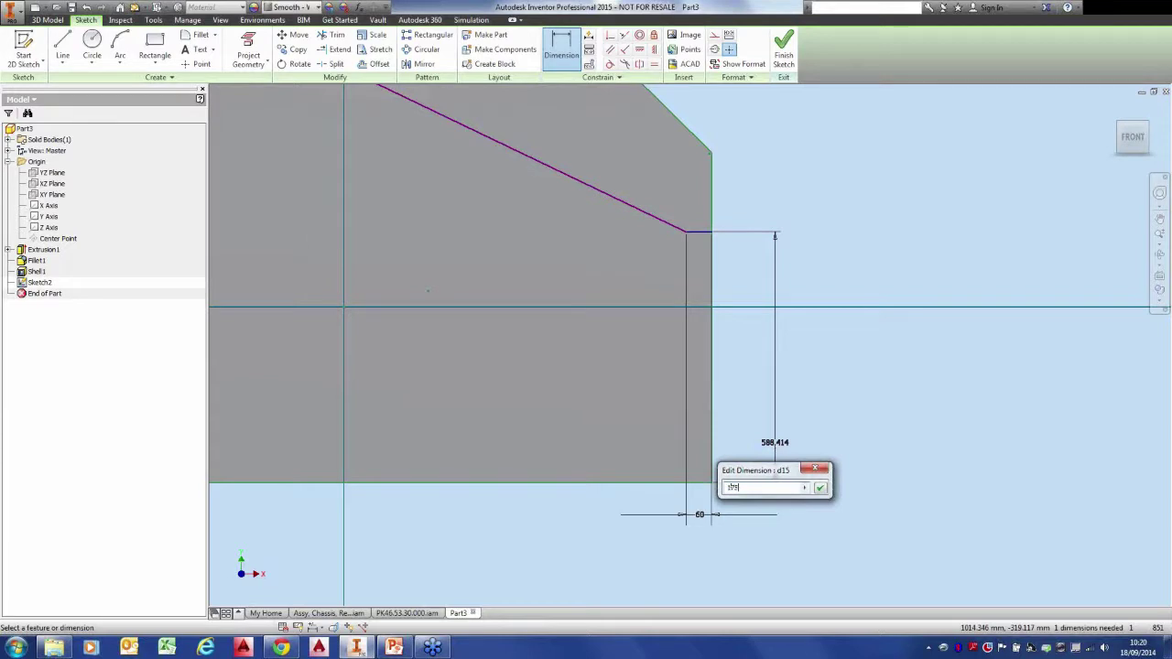
pyautogui.write('75')
pyautogui.press('Return')
# Set the horizontal distance from the face's right edge to the profile's upper right corner to 205 mm.
pyautogui.scroll(-2, 761, 431)
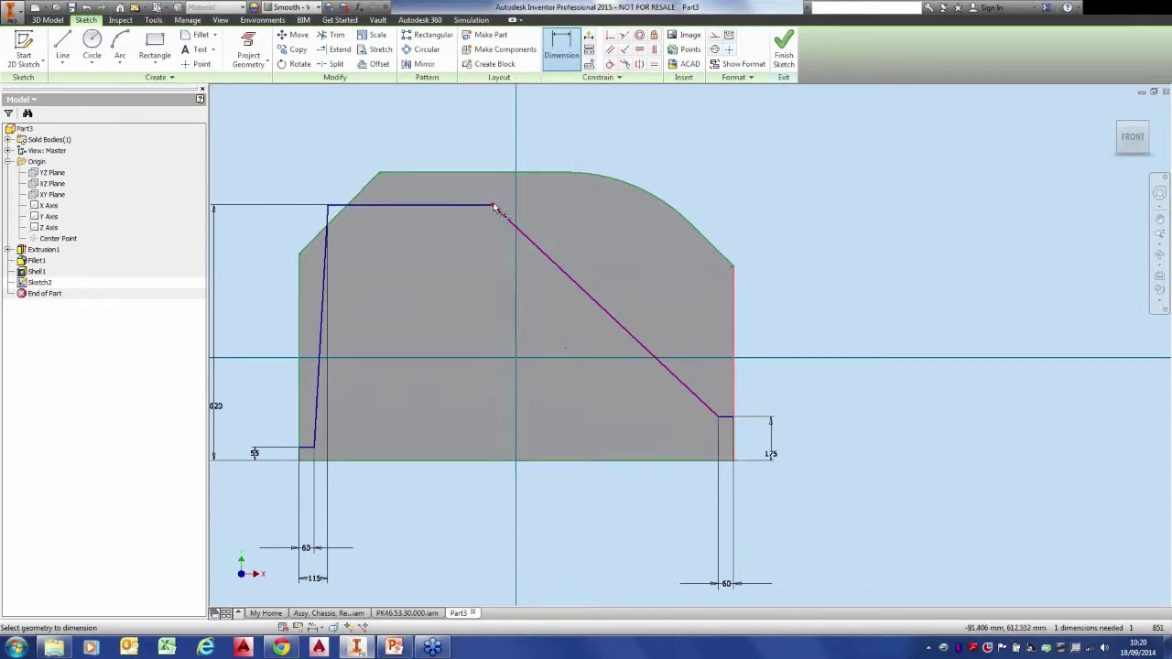
pyautogui.moveTo(658, 475); pyautogui.dragTo(670, 368, button='middle')
pyautogui.click(683, 511)
pyautogui.write('205')
pyautogui.press('Return')
pyautogui.moveTo(656, 420); pyautogui.dragTo(730, 503, button='middle')
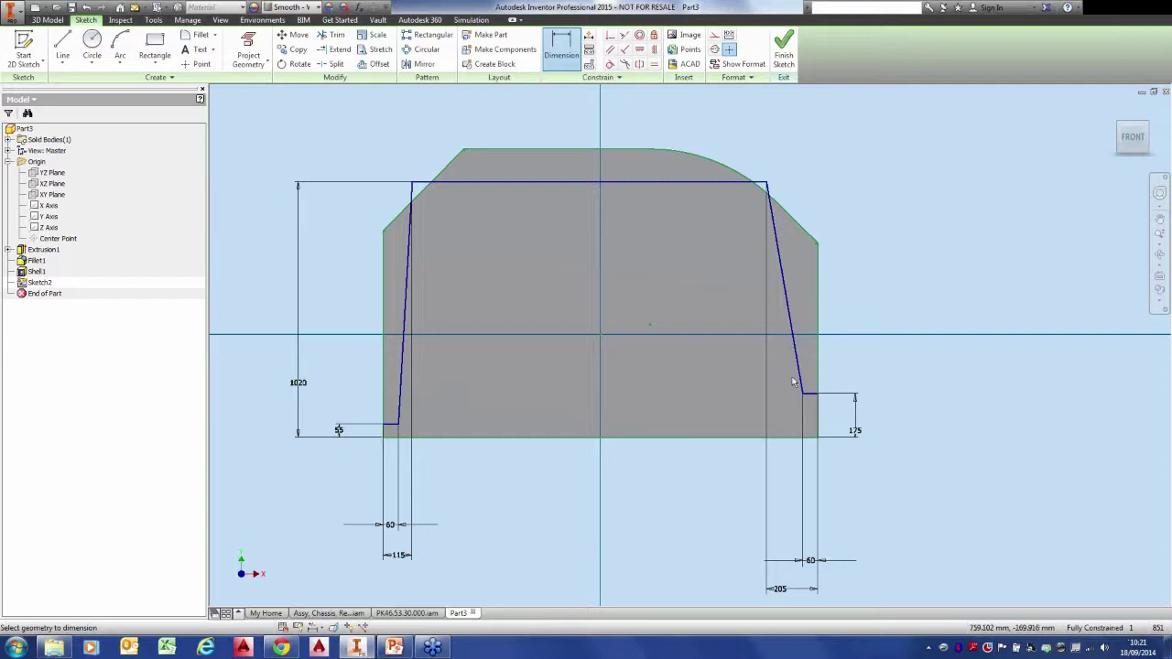
# Round both upper corners of the arch profile with 700 mm sketch fillets.
pyautogui.click(199, 35)
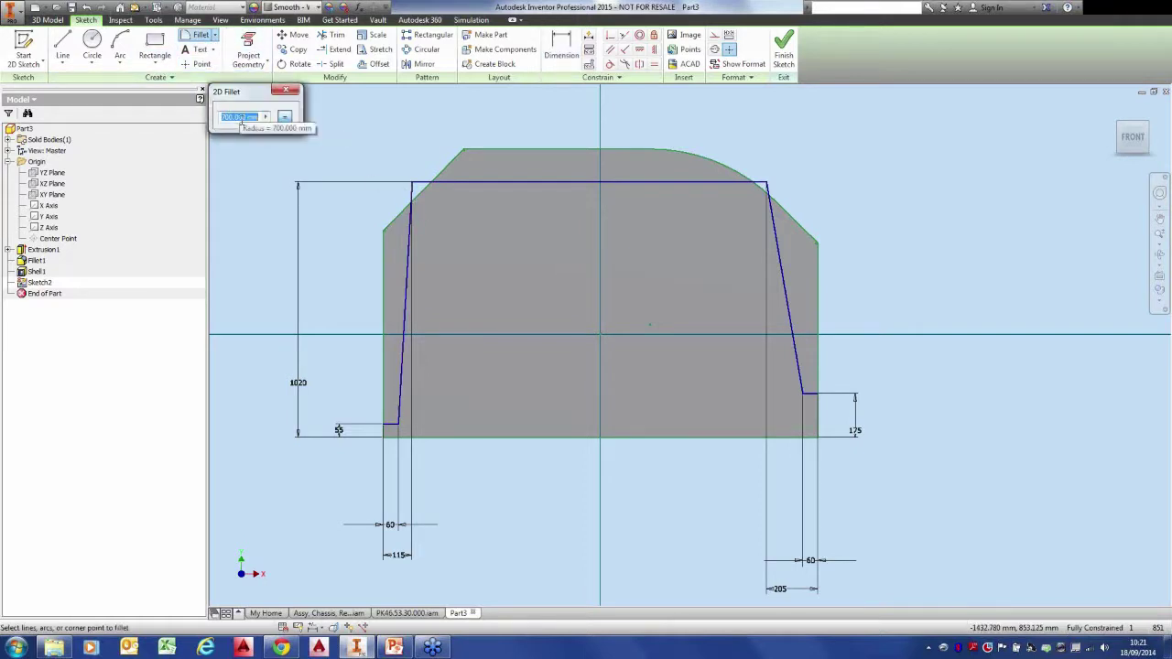
pyautogui.click(466, 182)
pyautogui.click(411, 238)
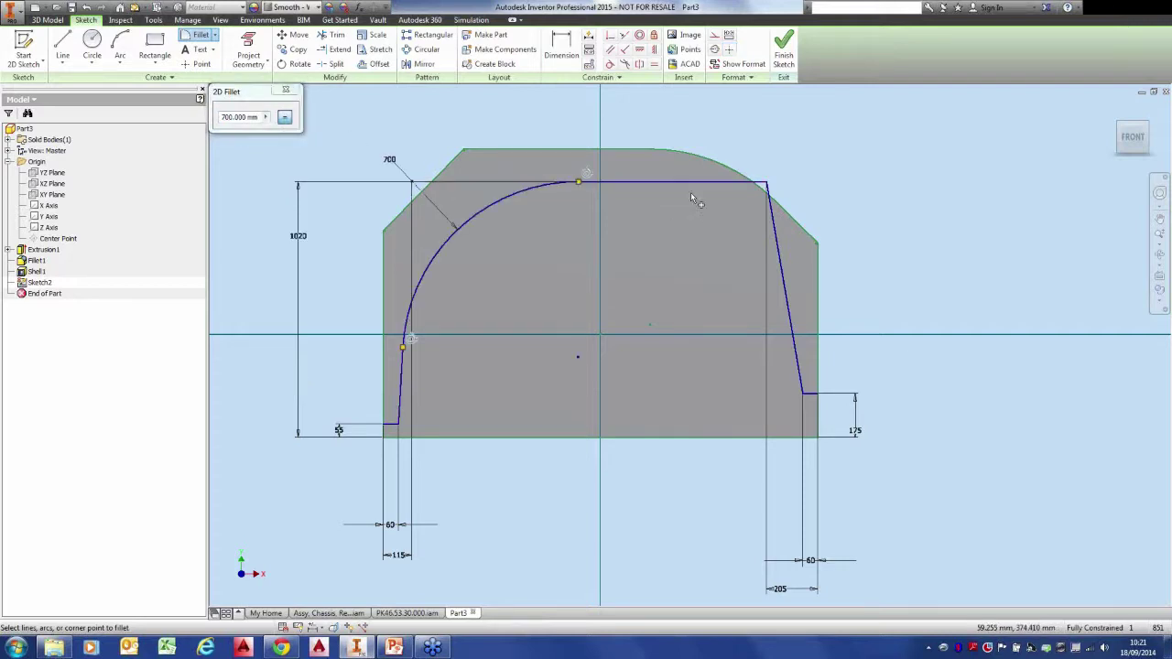
pyautogui.click(779, 255)
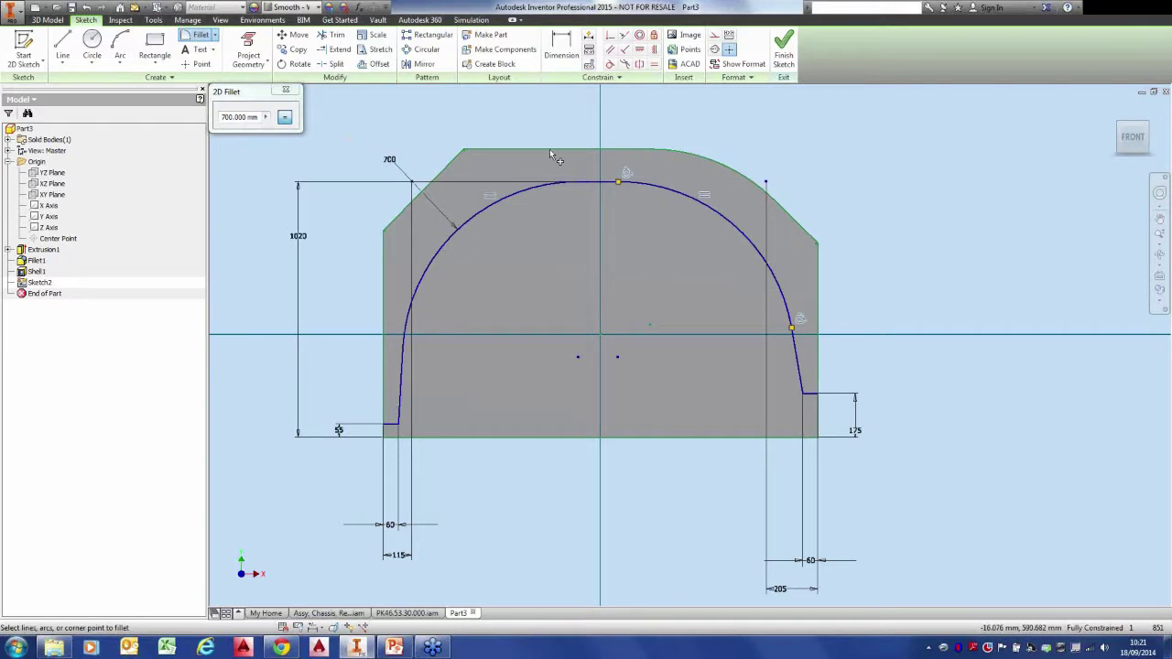
# Close the 2D Fillet tool and finish the arch profile sketch.
pyautogui.click(285, 89)
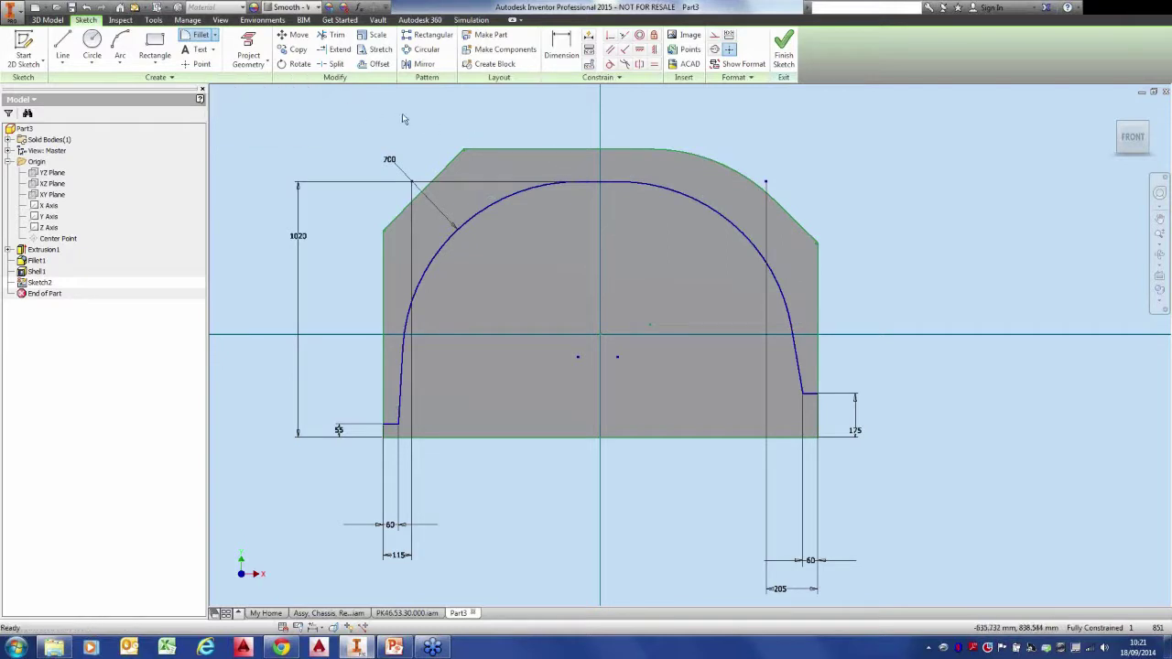
pyautogui.rightClick(364, 115)
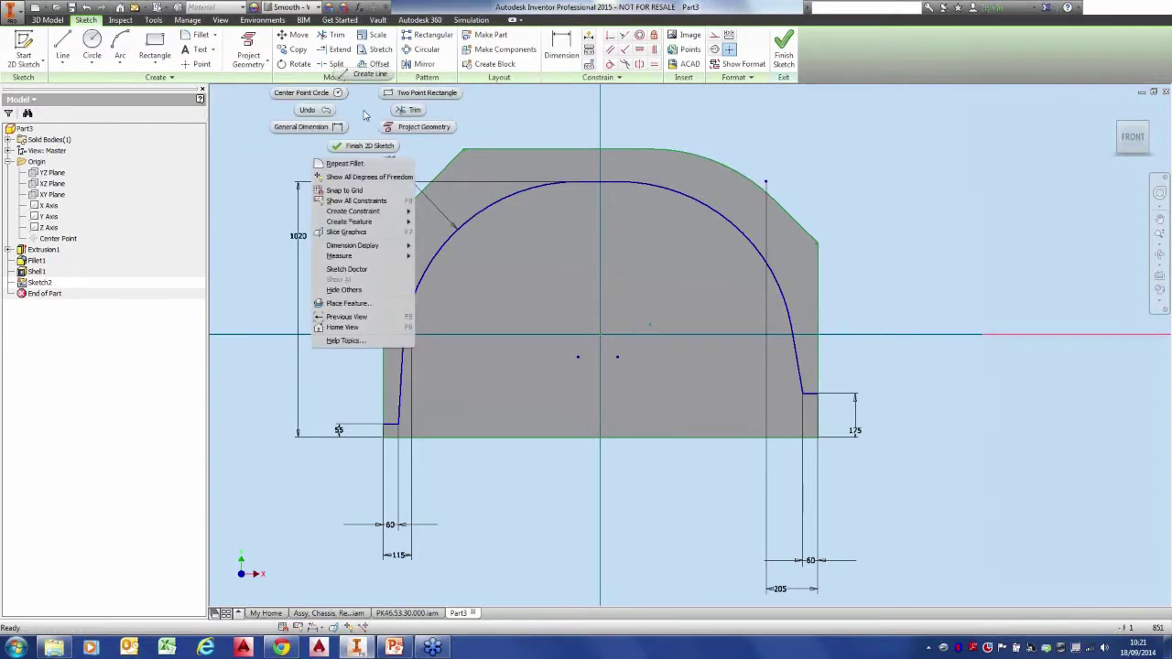
pyautogui.click(363, 144)
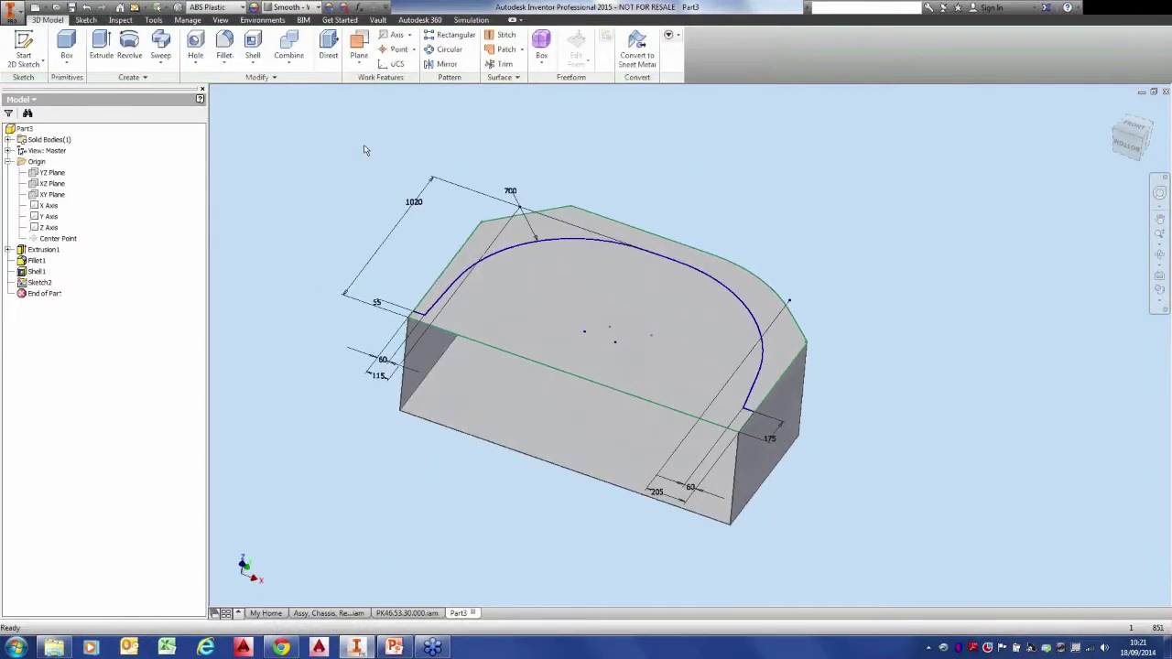
# Cut the enclosed arch profile out of the shelled body with Extrude, using the To Next extent.
pyautogui.click(98, 48)
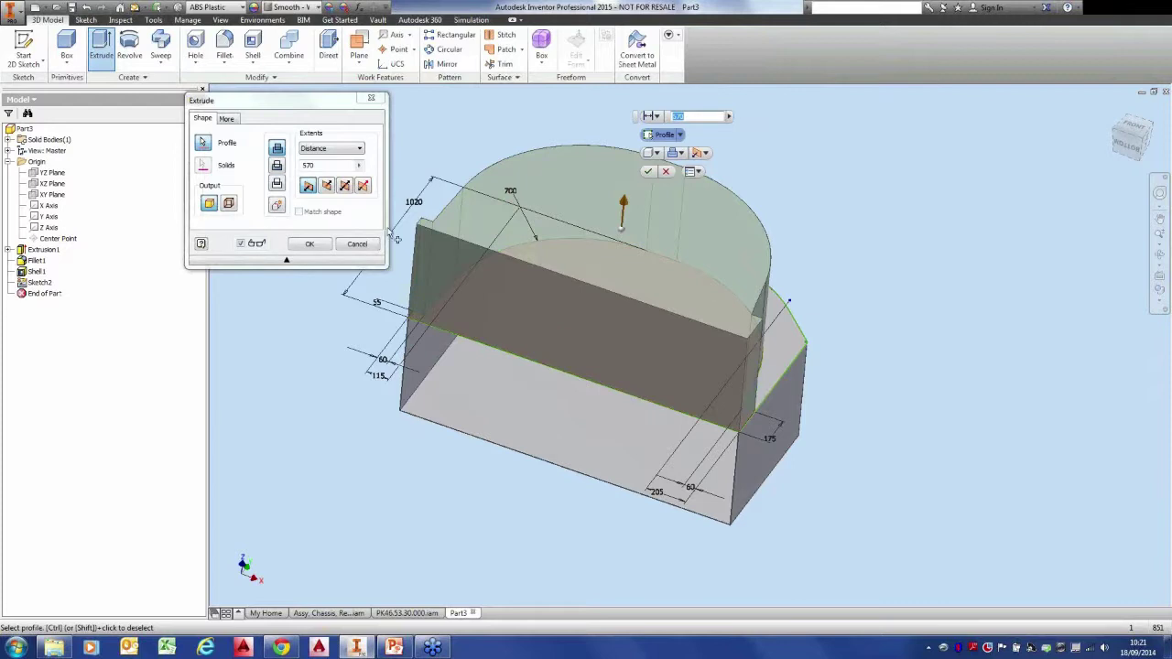
pyautogui.click(276, 166)
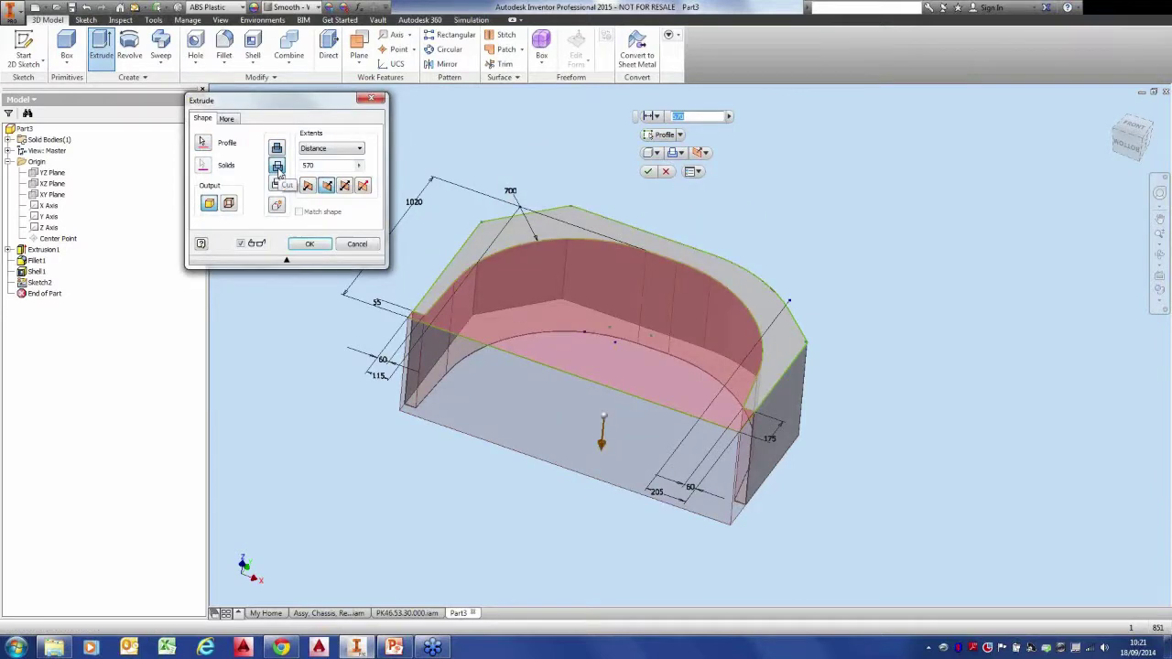
pyautogui.click(328, 151)
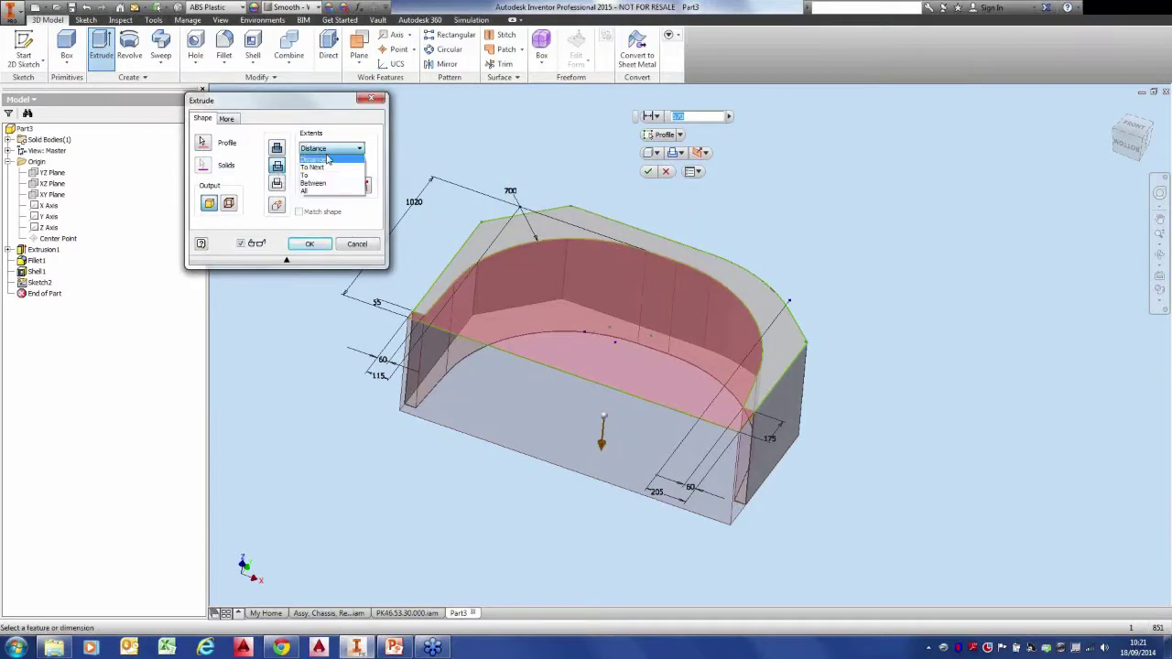
pyautogui.click(313, 168)
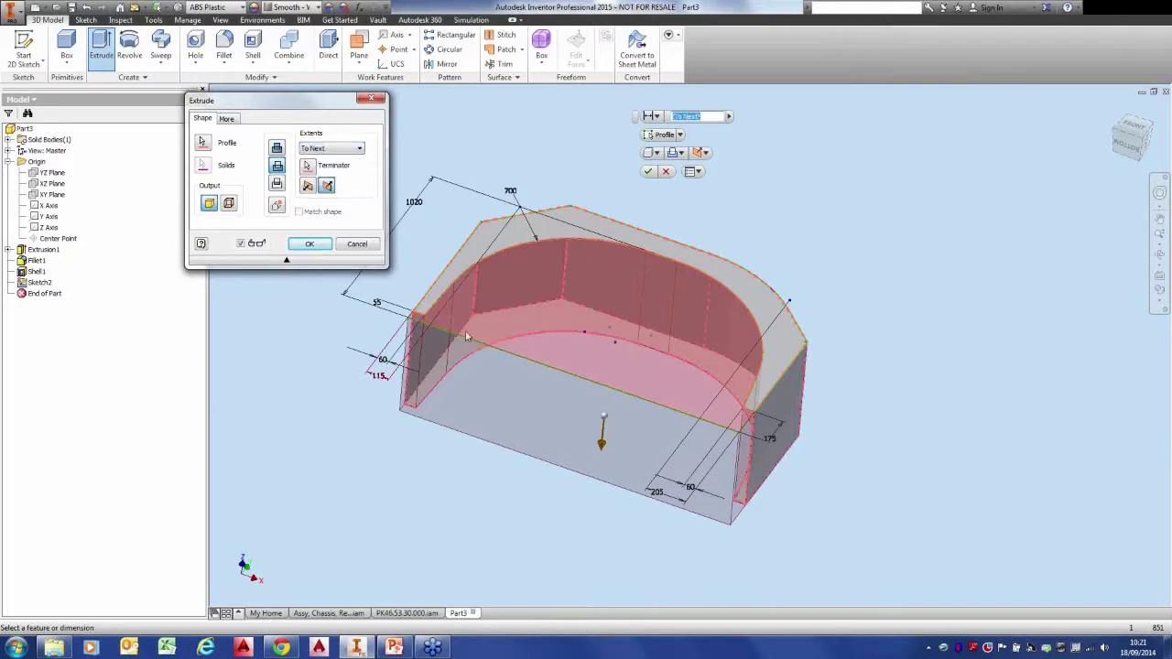
pyautogui.click(306, 244)
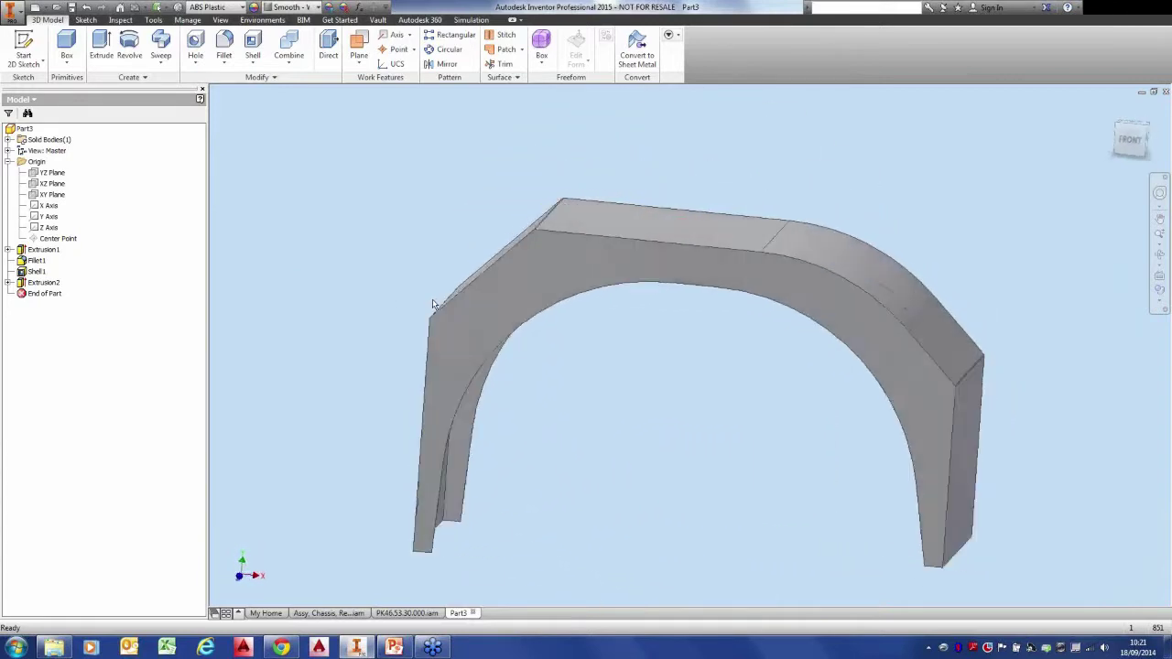
# Create a work plane offset 75 mm inward from the flat top face of the arch cover.
pyautogui.scroll(5, 604, 328)
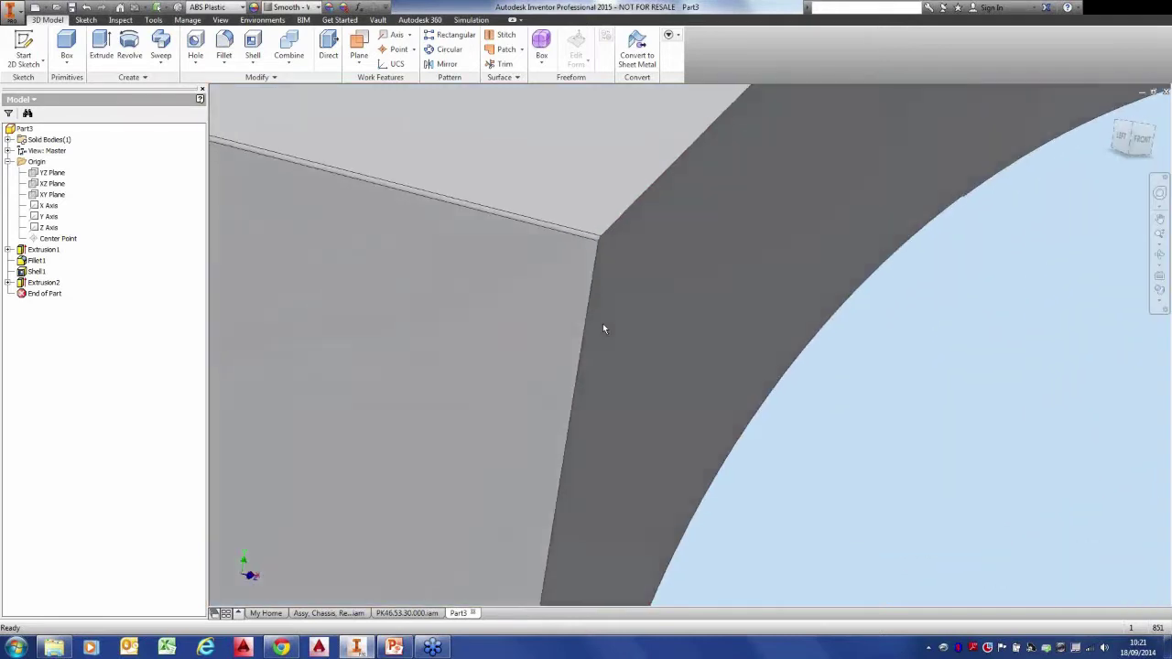
pyautogui.scroll(-5, 604, 327)
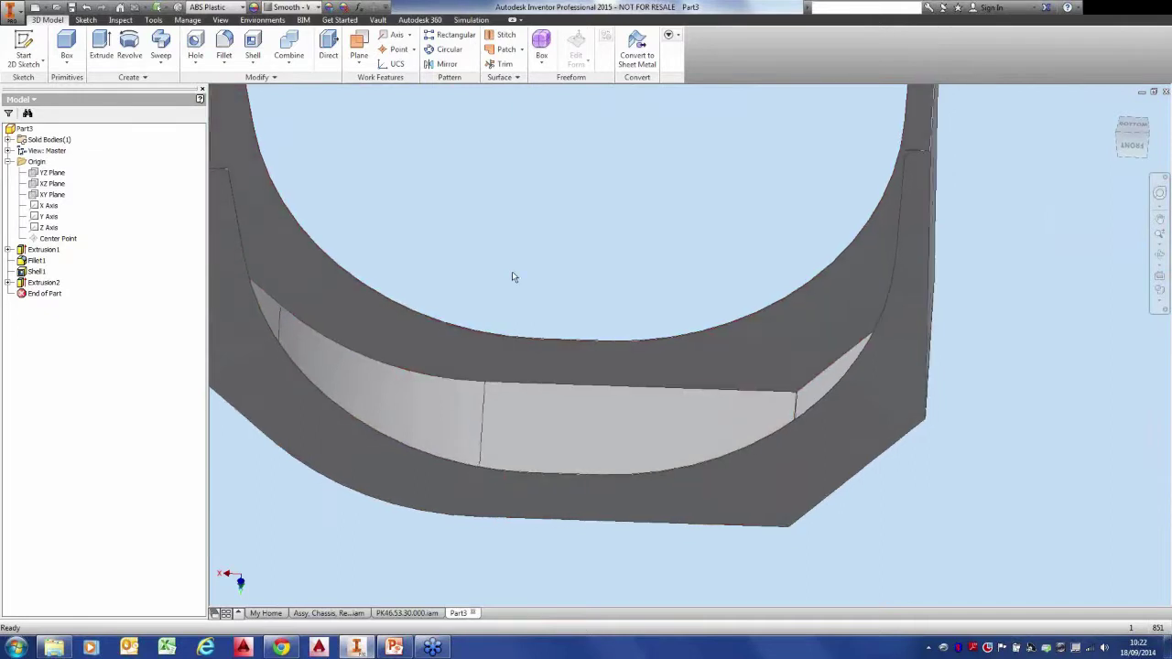
pyautogui.click(359, 46)
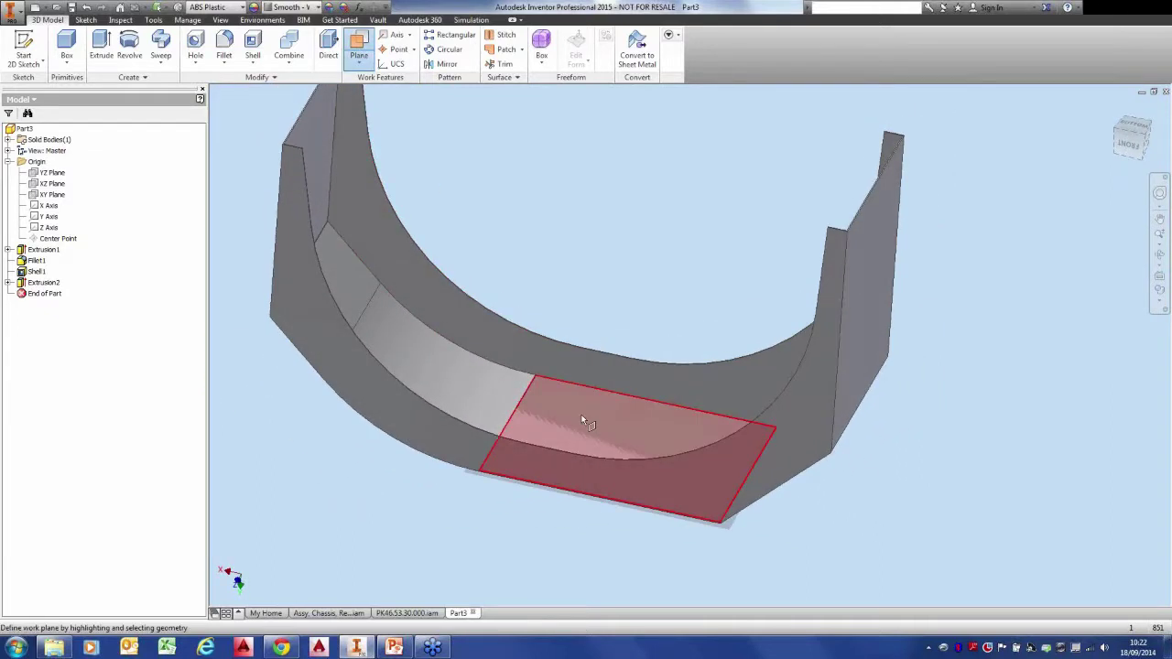
pyautogui.click(583, 420)
pyautogui.moveTo(586, 392); pyautogui.dragTo(585, 394)
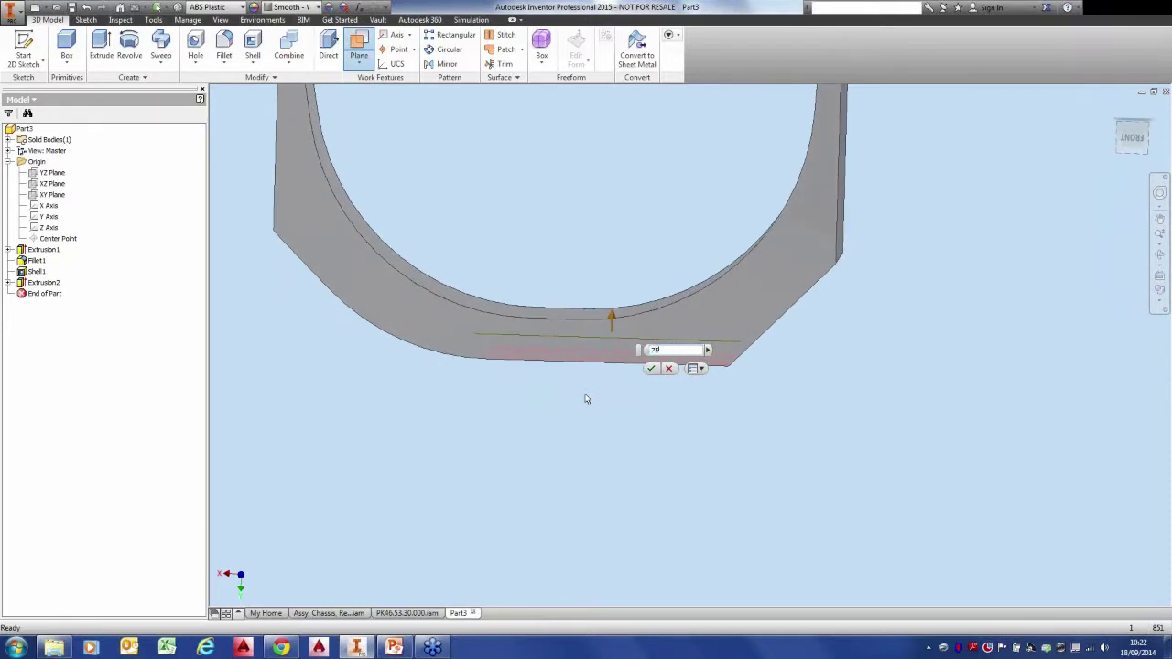
pyautogui.press('Return')
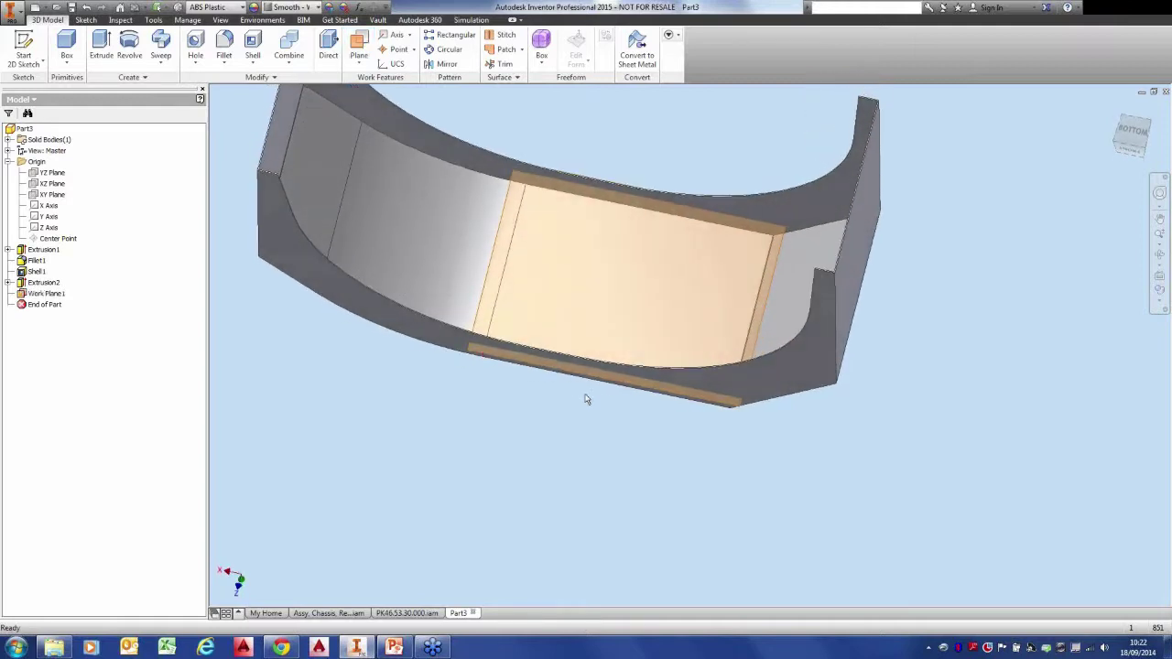
# Start a sketch on the new work plane and draw a horizontal line with its midpoint coincident with the projected centre point.
pyautogui.click(510, 224)
pyautogui.click(519, 207)
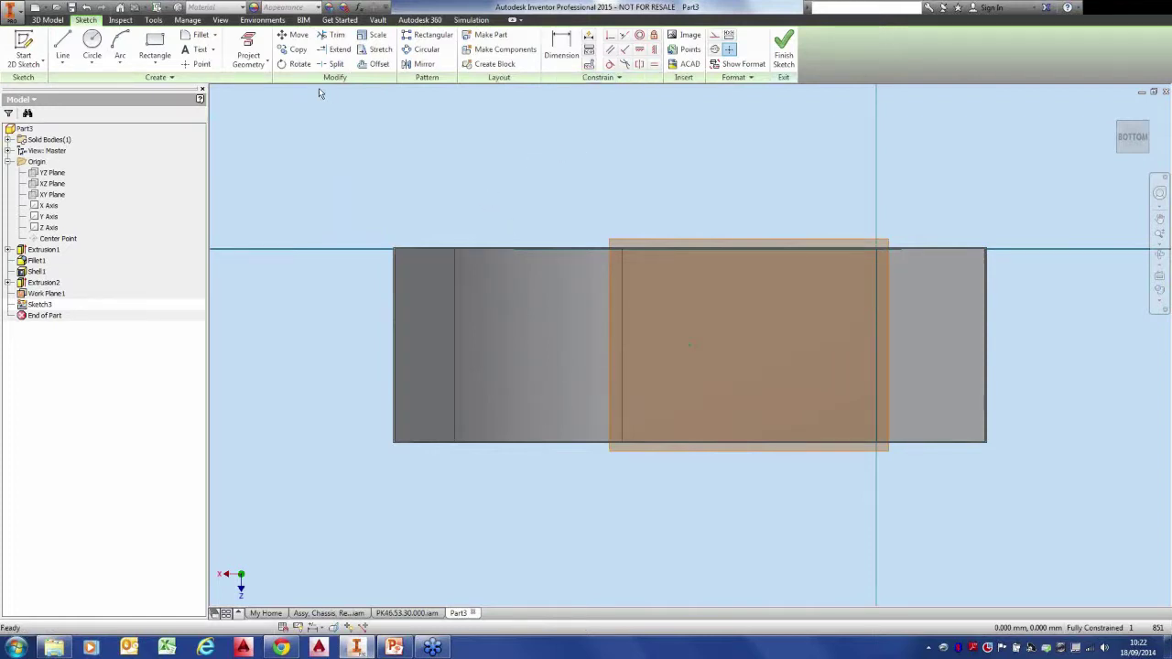
pyautogui.click(63, 46)
pyautogui.click(463, 146)
pyautogui.click(695, 147)
pyautogui.rightClick(588, 129)
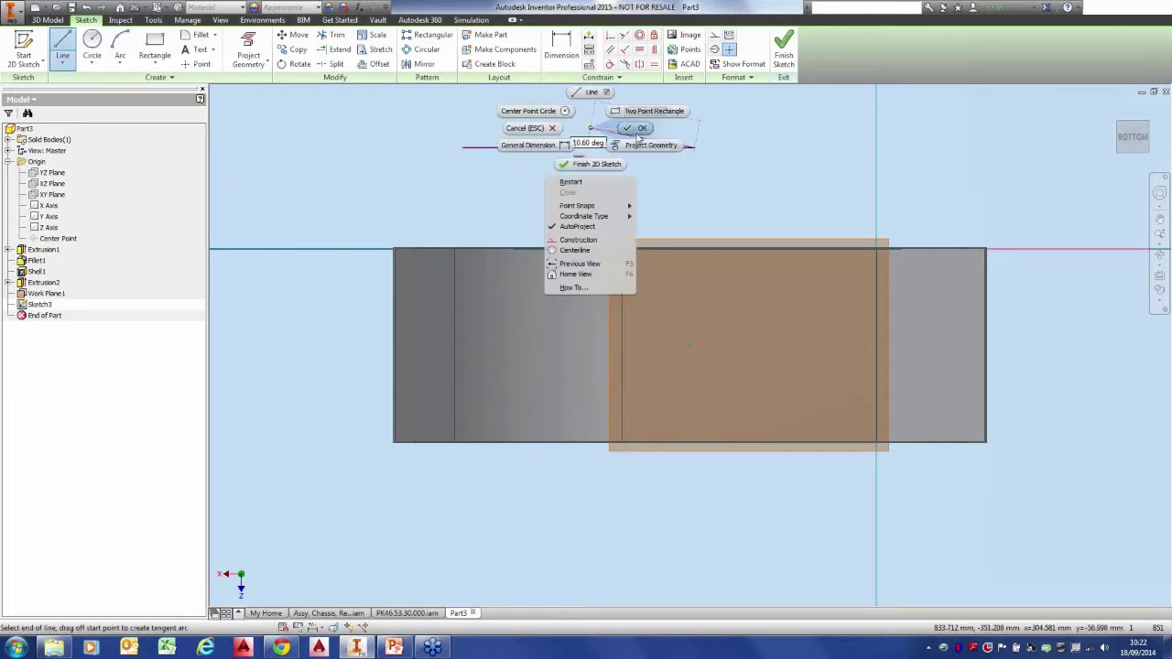
pyautogui.click(633, 129)
pyautogui.click(610, 36)
pyautogui.click(692, 347)
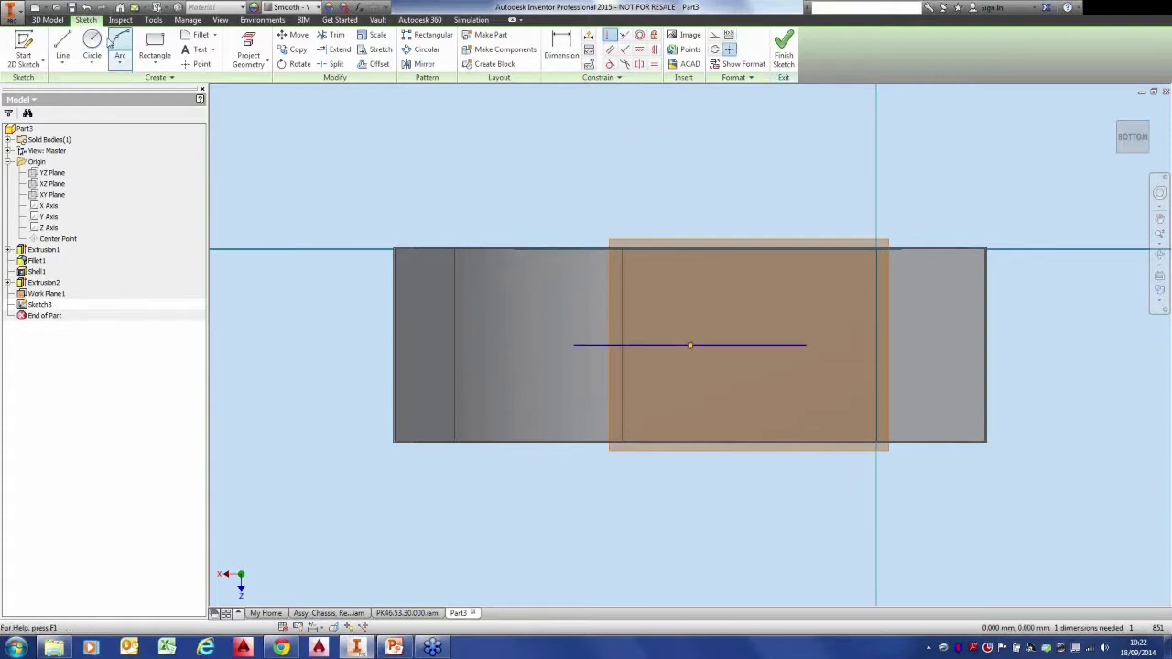
# Draw a second, shorter horizontal line and place it just above the centred horizontal line.
pyautogui.click(62, 46)
pyautogui.click(467, 122)
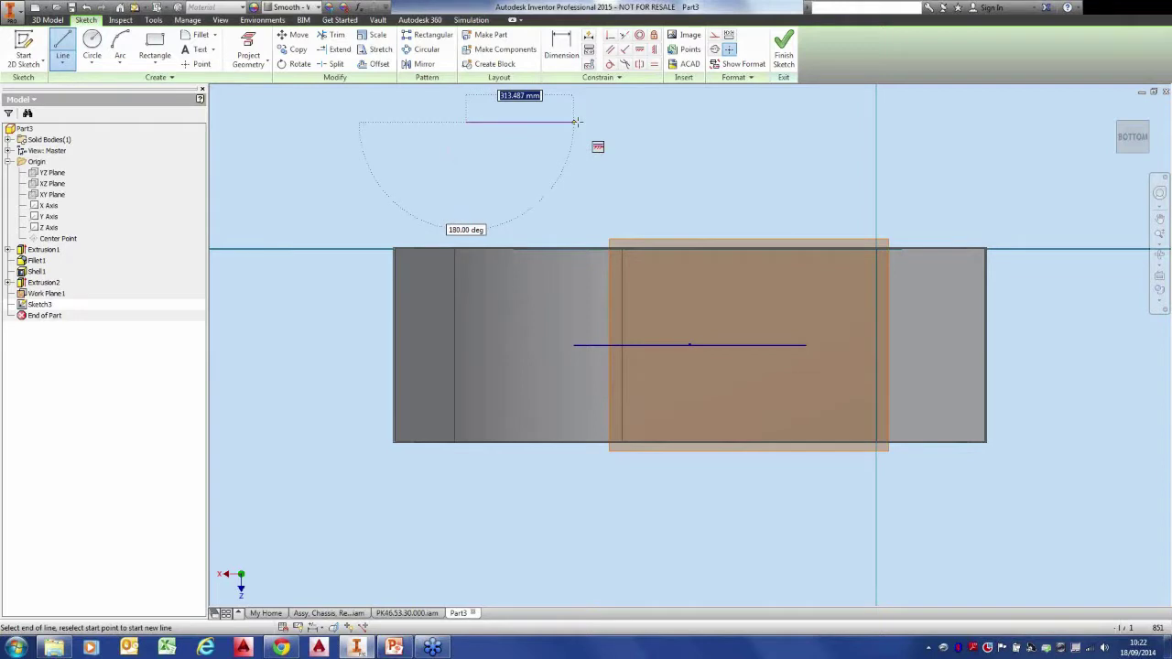
pyautogui.rightClick(503, 142)
pyautogui.click(550, 143)
pyautogui.moveTo(518, 122); pyautogui.dragTo(670, 299)
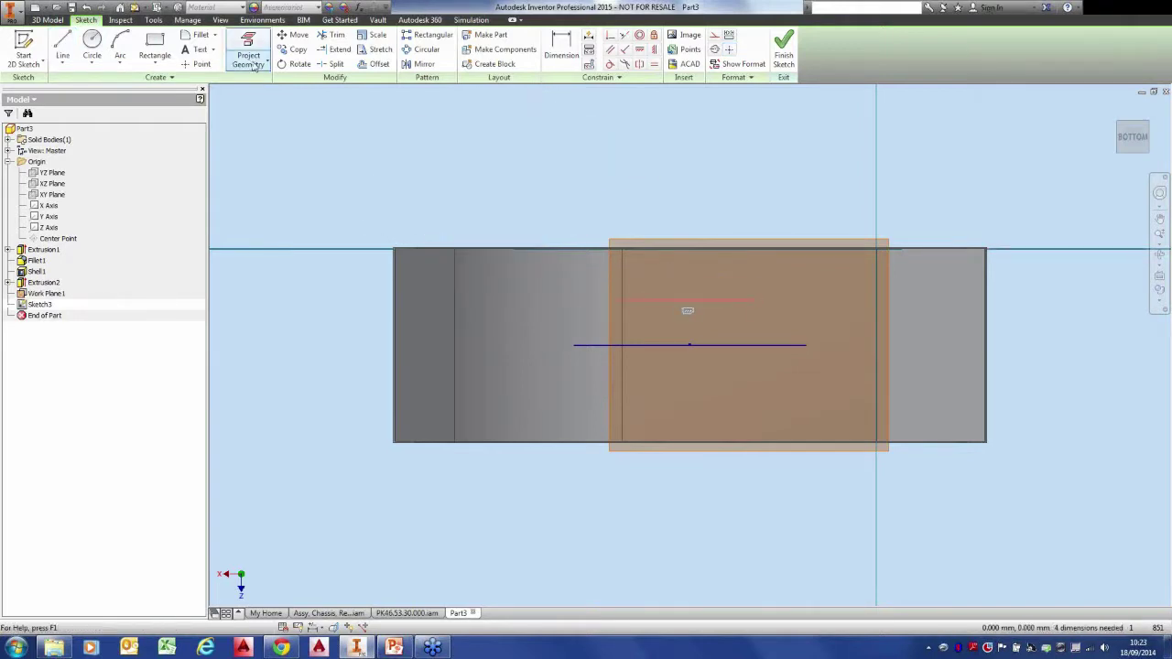
# Draw a third short horizontal line and place it just below the centred horizontal line.
pyautogui.click(62, 45)
pyautogui.click(446, 173)
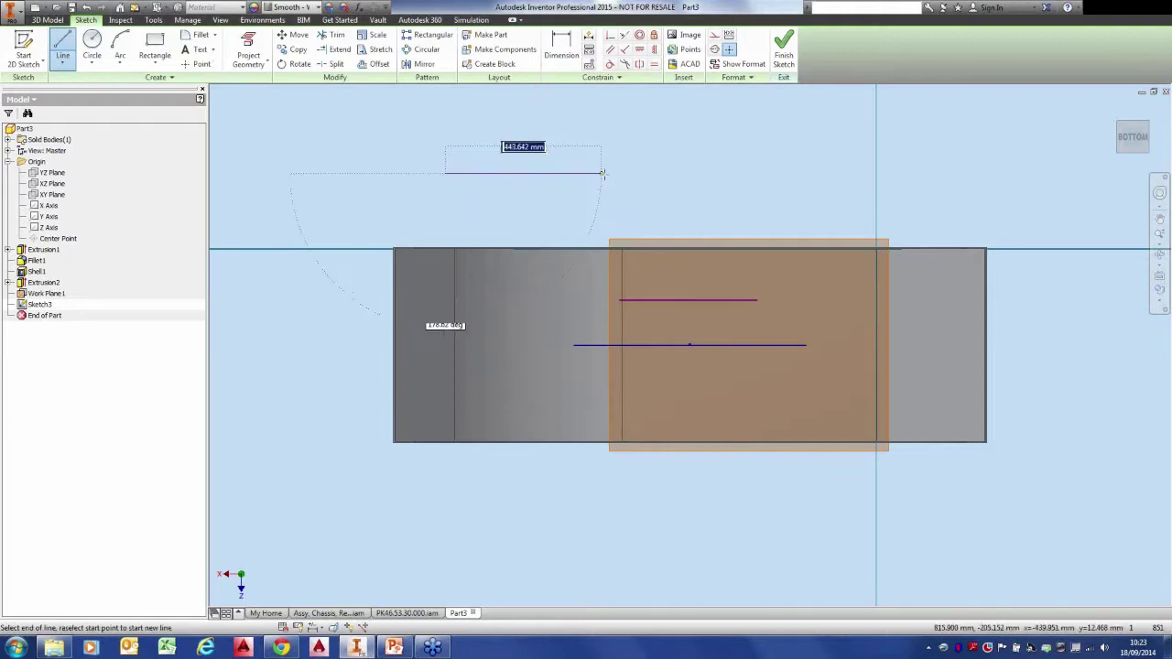
pyautogui.rightClick(520, 143)
pyautogui.click(566, 146)
pyautogui.moveTo(528, 174); pyautogui.dragTo(693, 396)
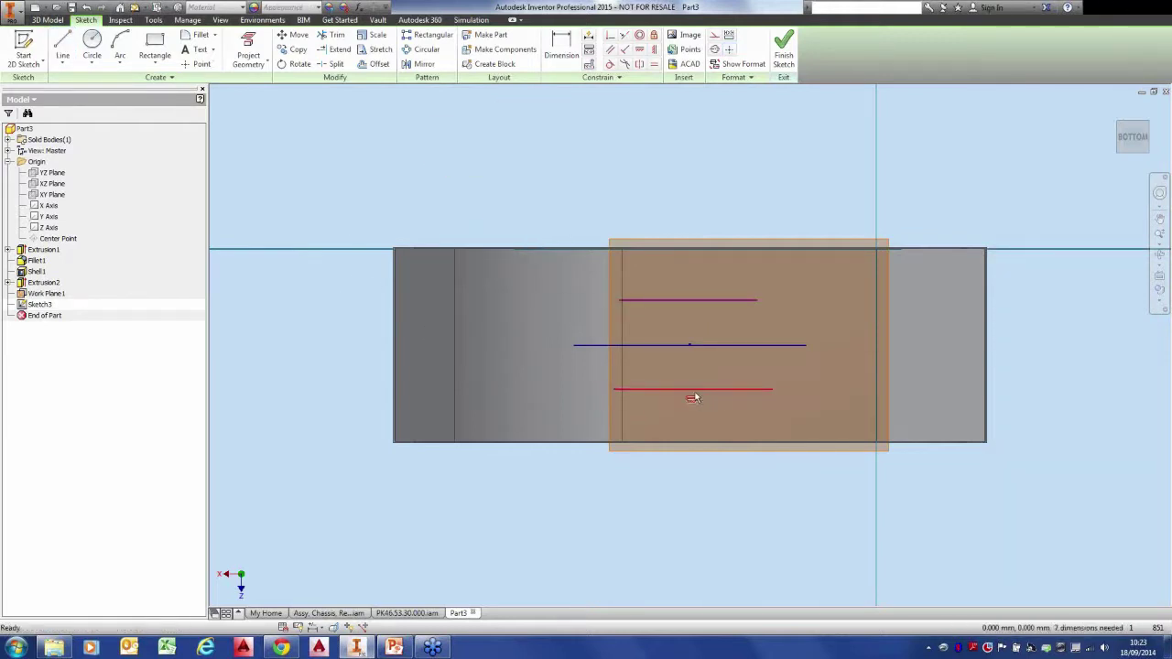
# Draw a free vertical line outside the part's upper left corner.
pyautogui.click(63, 45)
pyautogui.click(338, 124)
pyautogui.rightClick(387, 172)
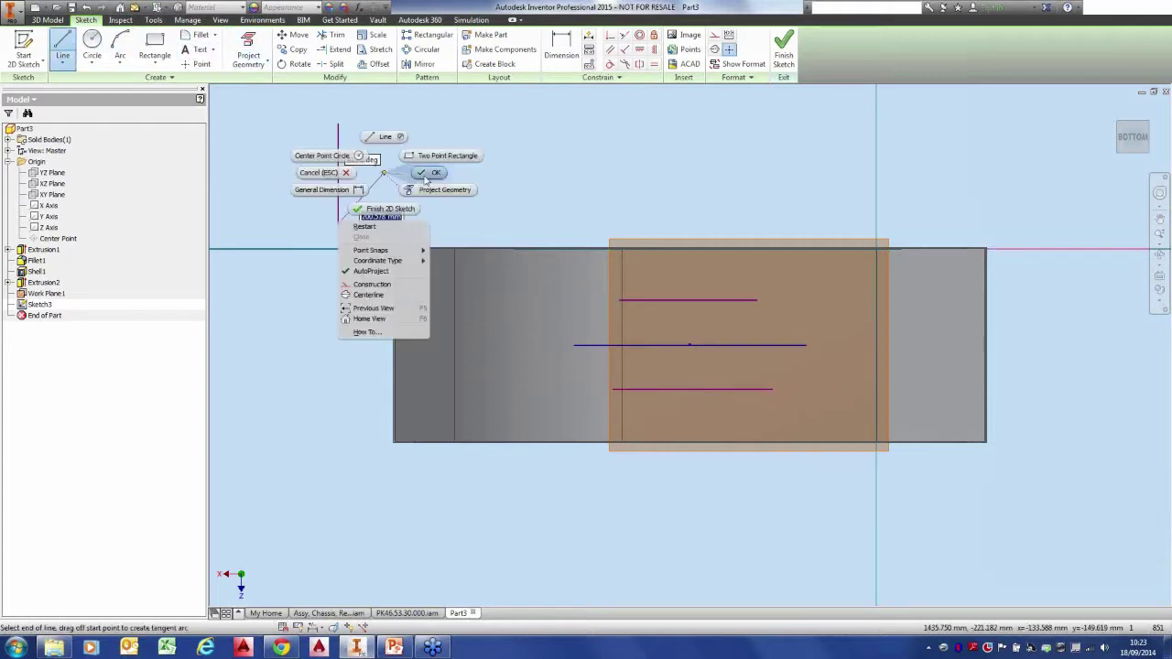
pyautogui.click(430, 172)
# Make the vertical line's midpoint coincident with the projected centre point and stretch it past both short horizontal lines.
pyautogui.click(610, 36)
pyautogui.click(338, 174)
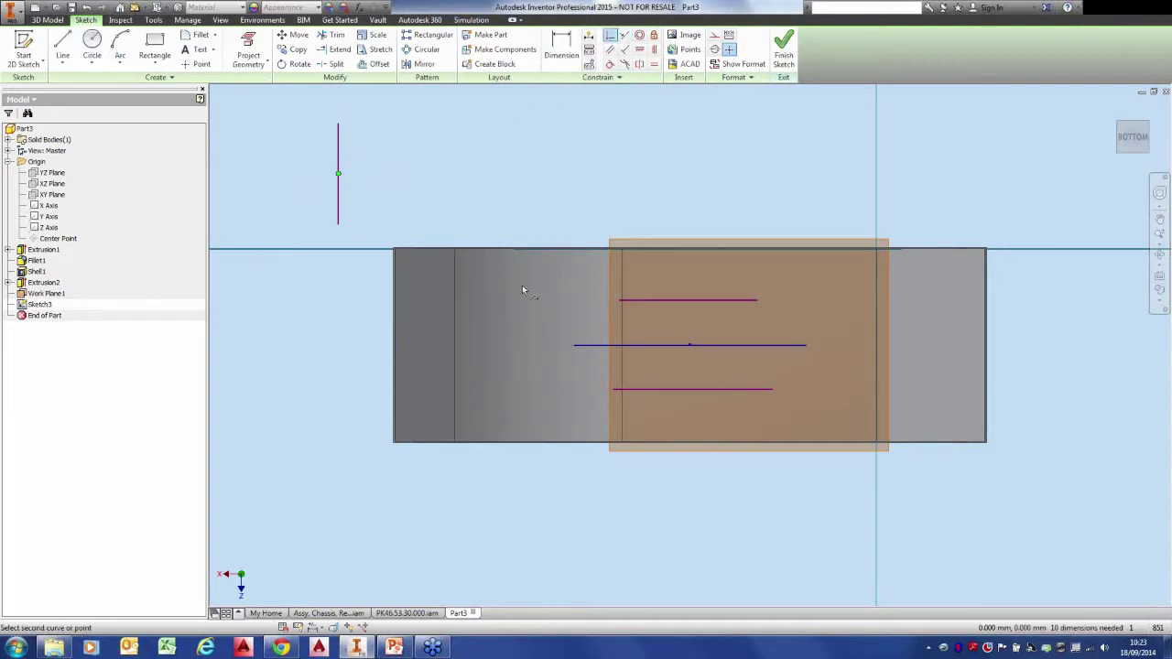
pyautogui.click(690, 345)
pyautogui.rightClick(446, 161)
pyautogui.click(485, 157)
pyautogui.moveTo(691, 127); pyautogui.dragTo(687, 275)
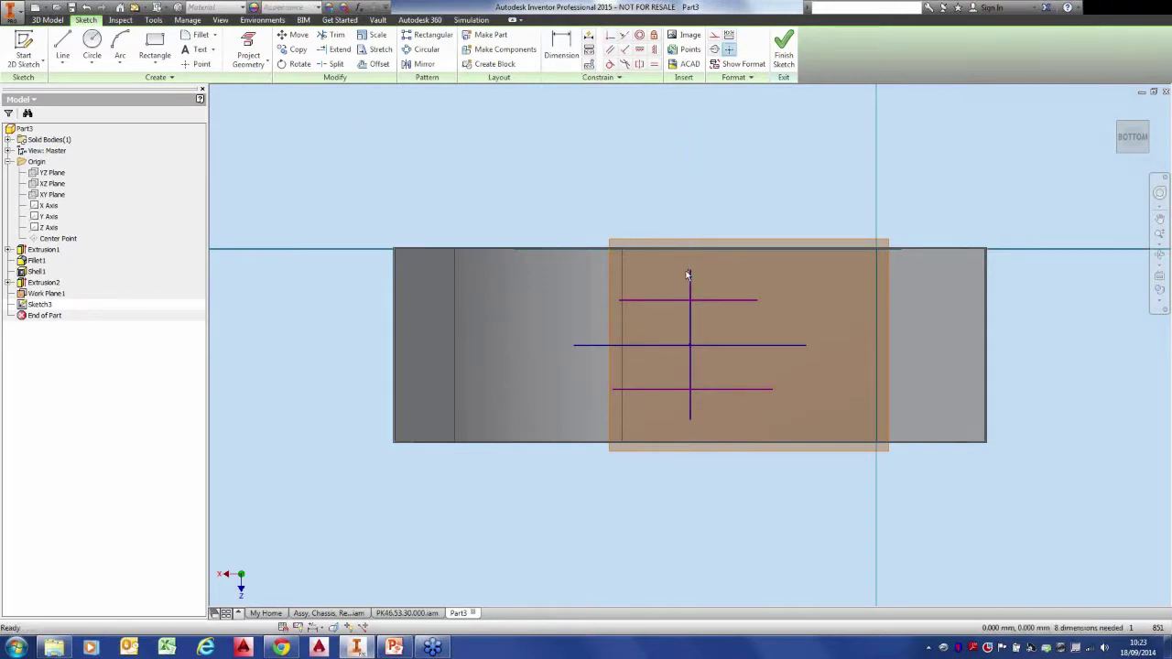
# Draw a vertical line about 212 mm long in the empty area above the part.
pyautogui.click(70, 50)
pyautogui.click(452, 138)
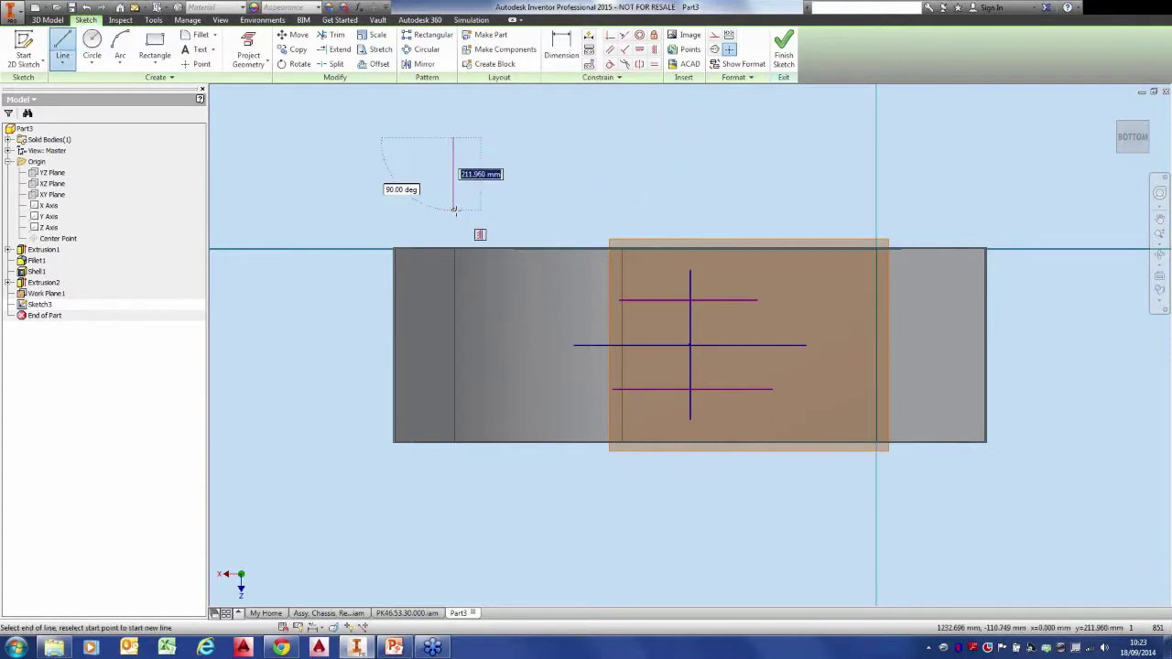
pyautogui.click(454, 211)
pyautogui.rightClick(380, 178)
pyautogui.click(423, 179)
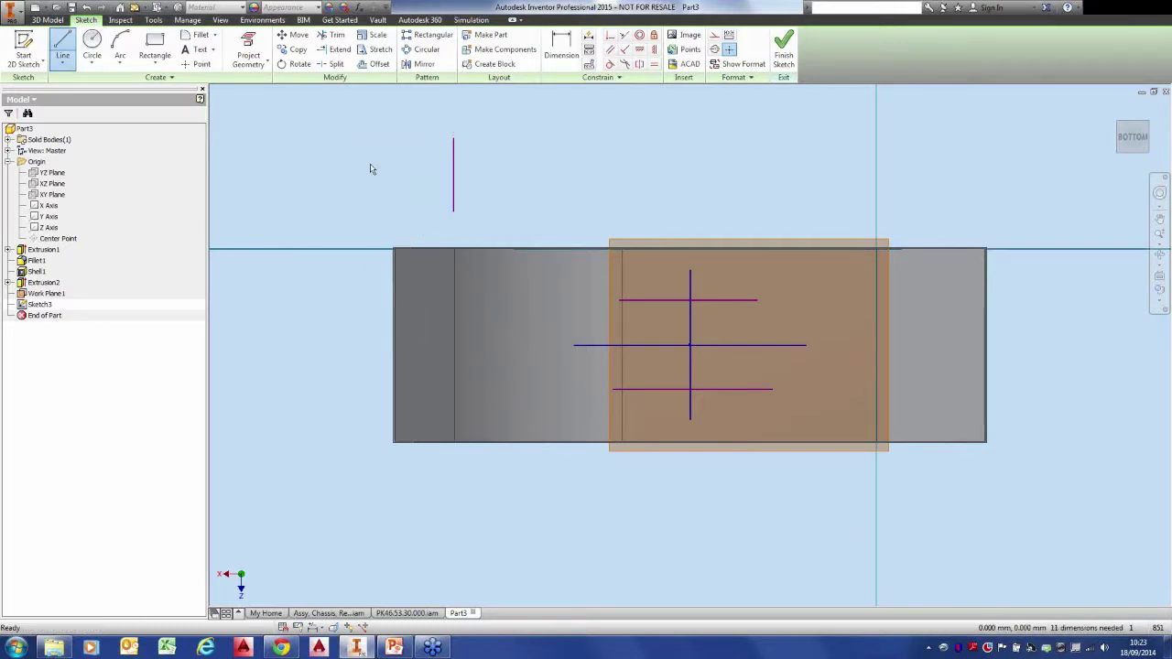
pyautogui.click(66, 51)
pyautogui.click(522, 129)
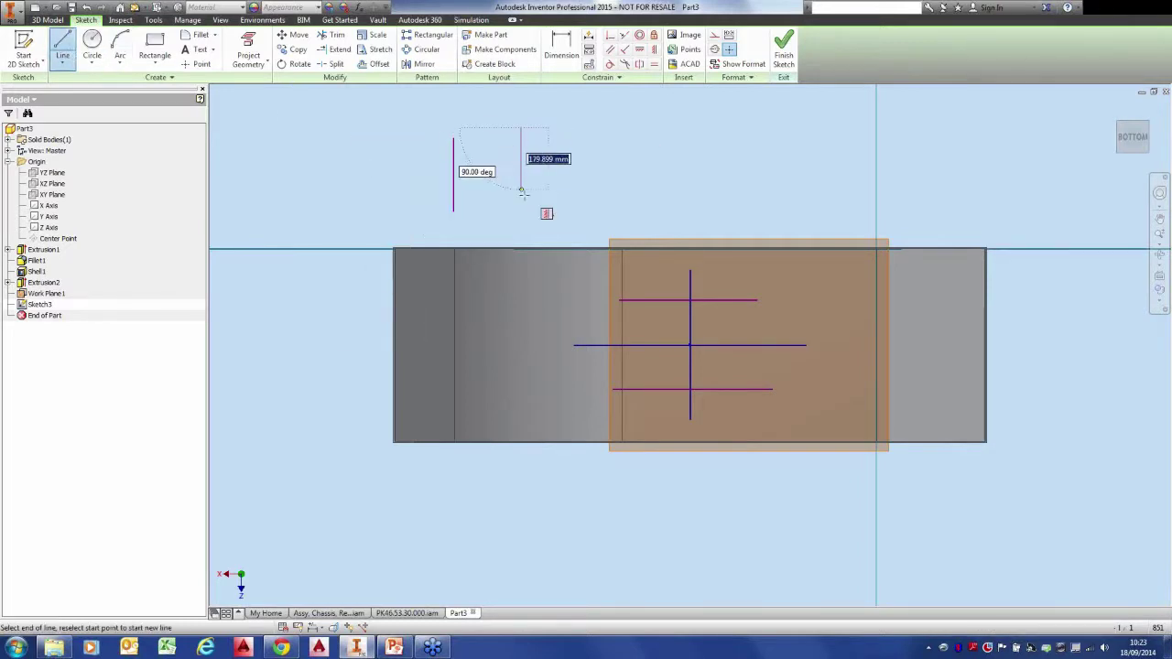
pyautogui.click(522, 207)
pyautogui.rightClick(523, 210)
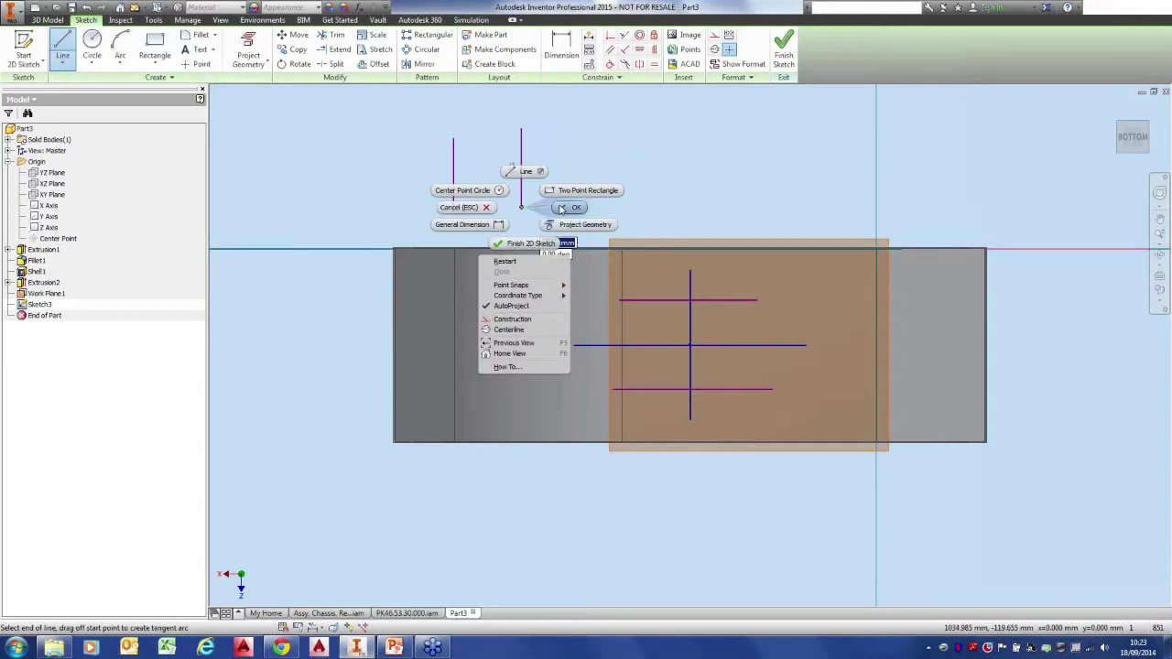
pyautogui.click(566, 212)
pyautogui.click(497, 163)
pyautogui.press('Delete')
# Draw another vertical line about 230 mm long above the part, spaced to the right of the existing free one.
pyautogui.click(62, 46)
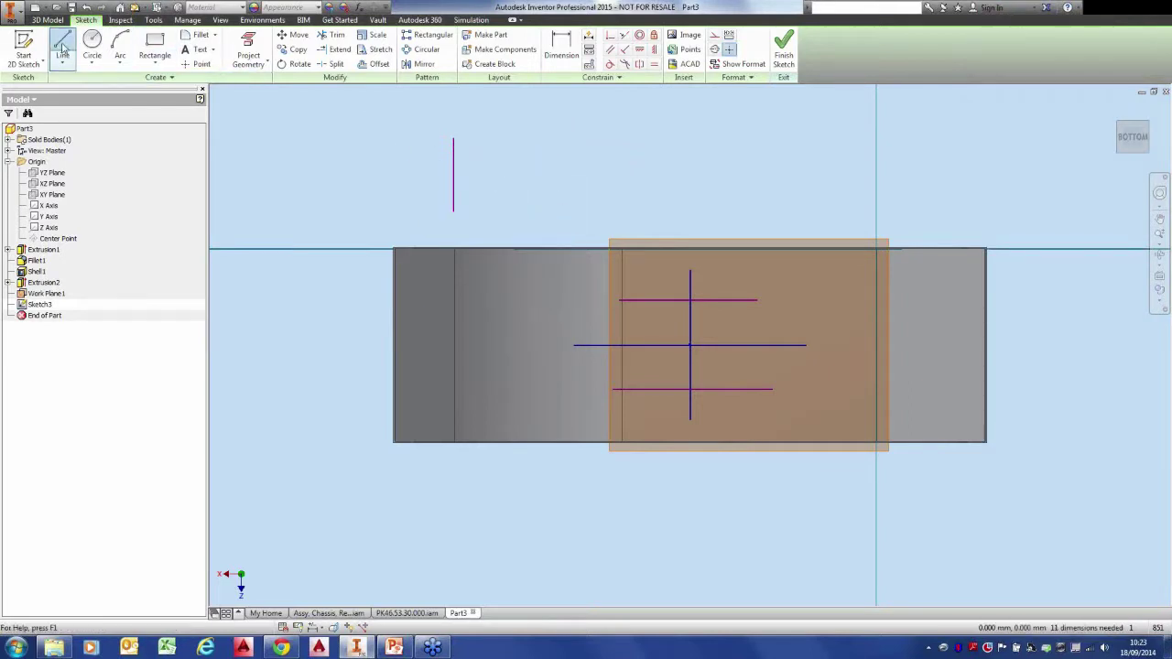
pyautogui.click(550, 126)
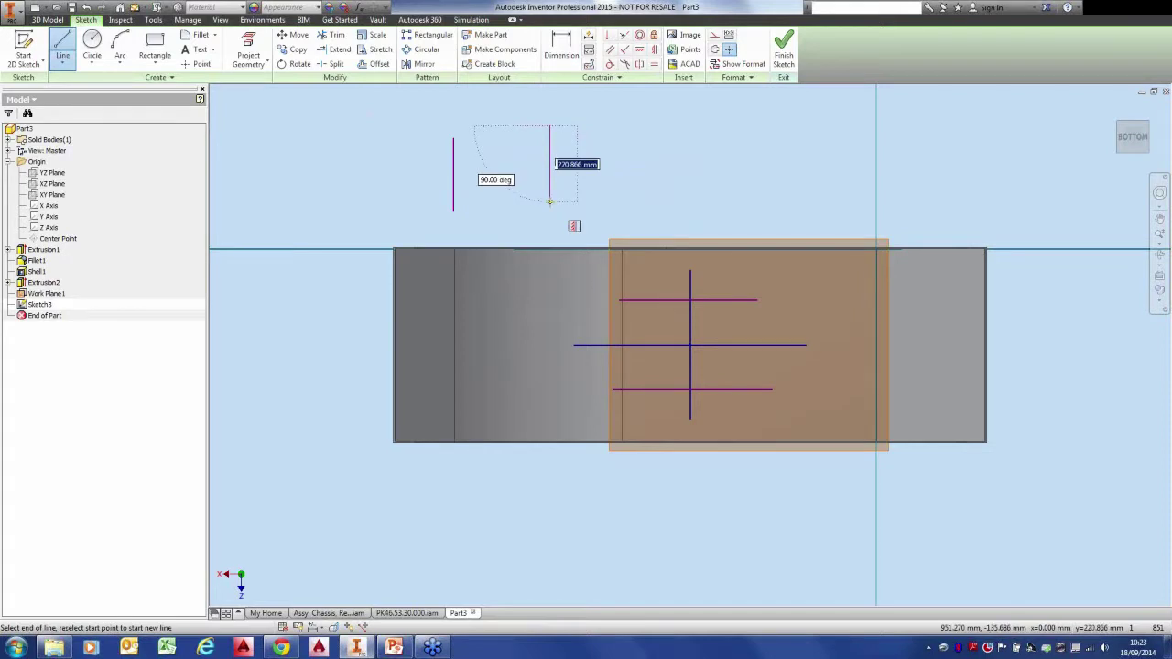
pyautogui.press('Tab')
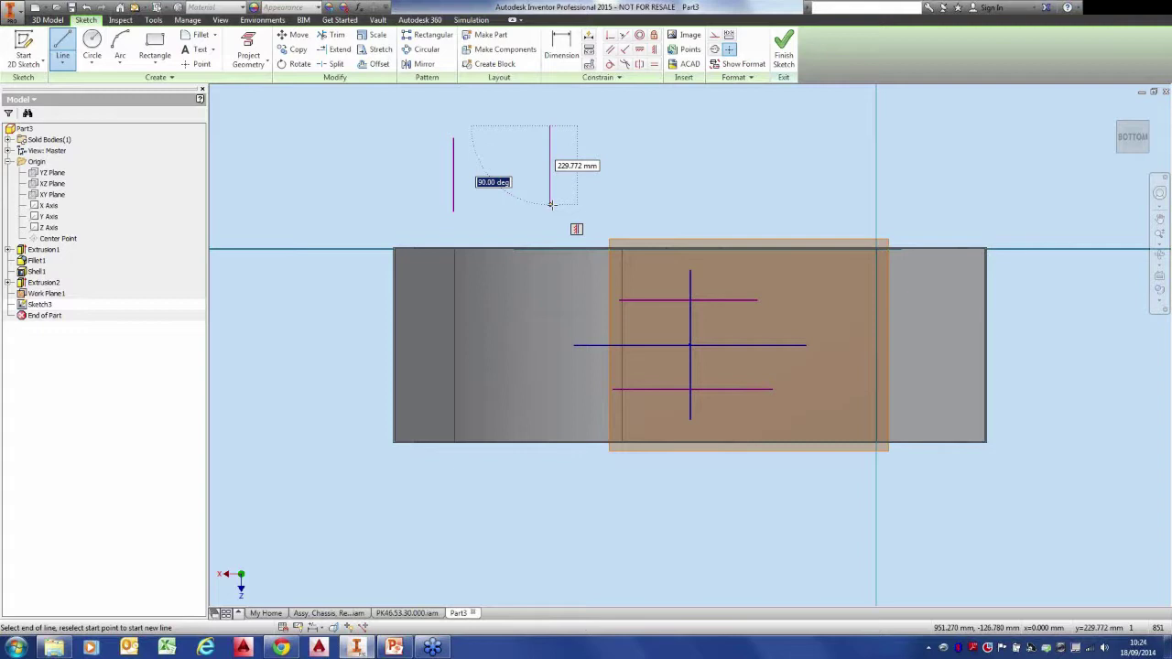
pyautogui.click(550, 206)
pyautogui.rightClick(527, 187)
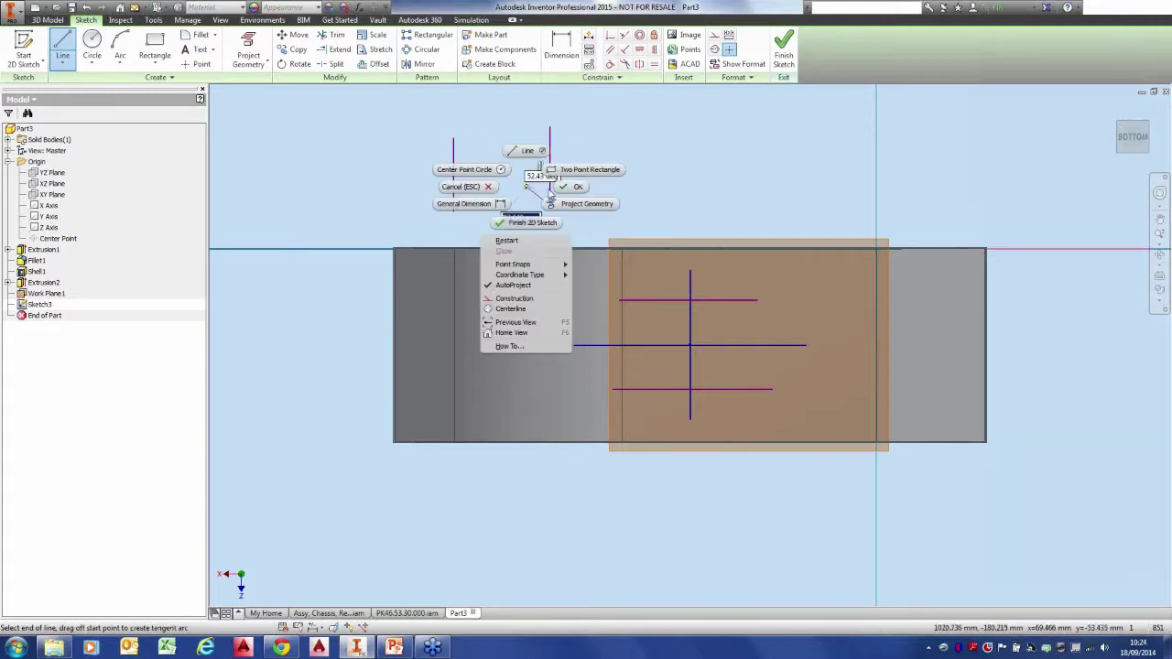
pyautogui.click(571, 188)
# Move the new vertical line to the right of the centred vertical line and stretch it past both short horizontal lines.
pyautogui.moveTo(553, 181); pyautogui.dragTo(743, 359)
pyautogui.moveTo(741, 309); pyautogui.dragTo(742, 291)
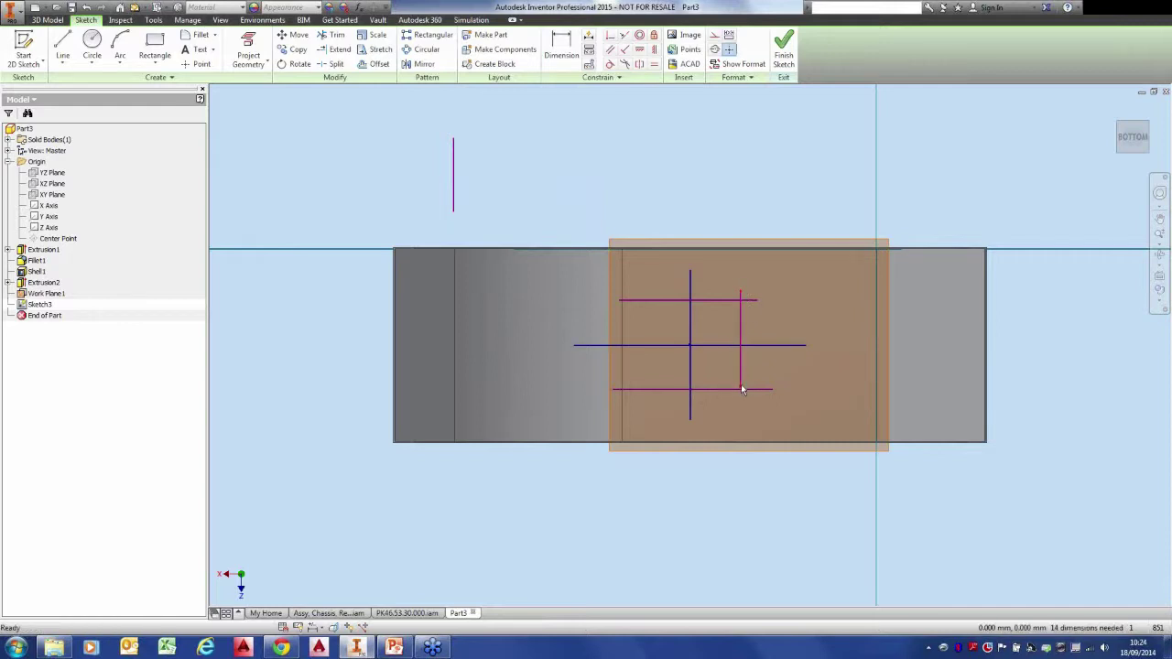
pyautogui.moveTo(742, 389); pyautogui.dragTo(741, 413)
# Lengthen the remaining free vertical line and place it left of the centred vertical line, crossing both short horizontal lines.
pyautogui.moveTo(455, 139); pyautogui.dragTo(454, 120)
pyautogui.moveTo(456, 165)
pyautogui.mouseDown()
pyautogui.moveTo(657, 342)
pyautogui.moveTo(636, 329)
pyautogui.mouseUp()
pyautogui.scroll(3, 665, 314)
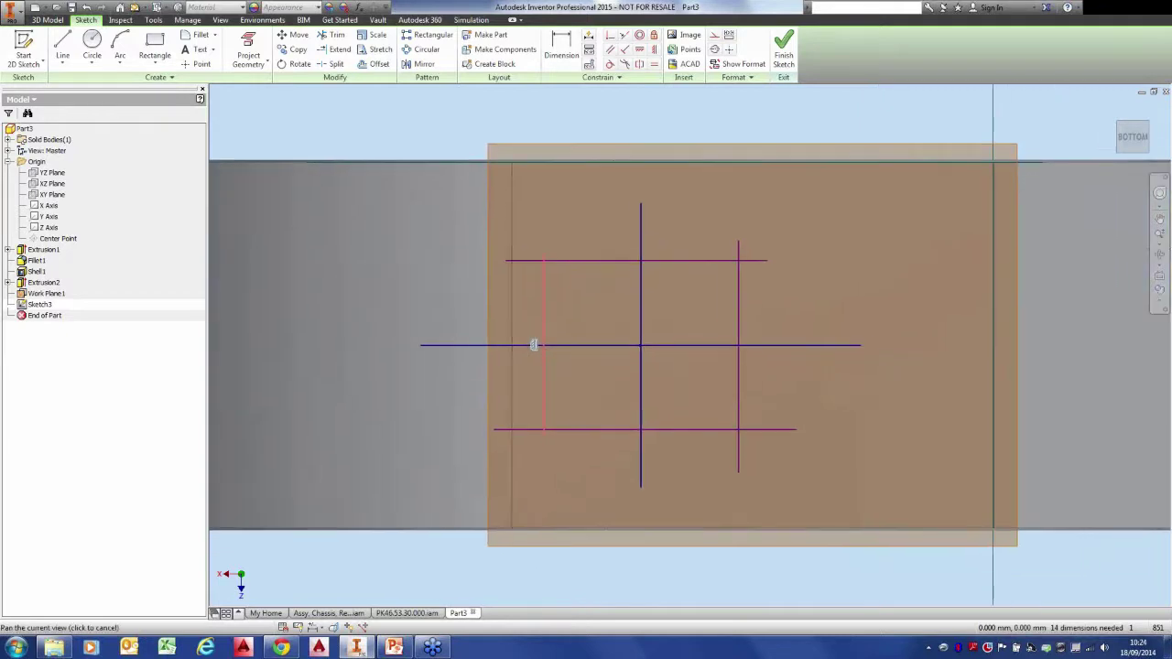
pyautogui.click(535, 121)
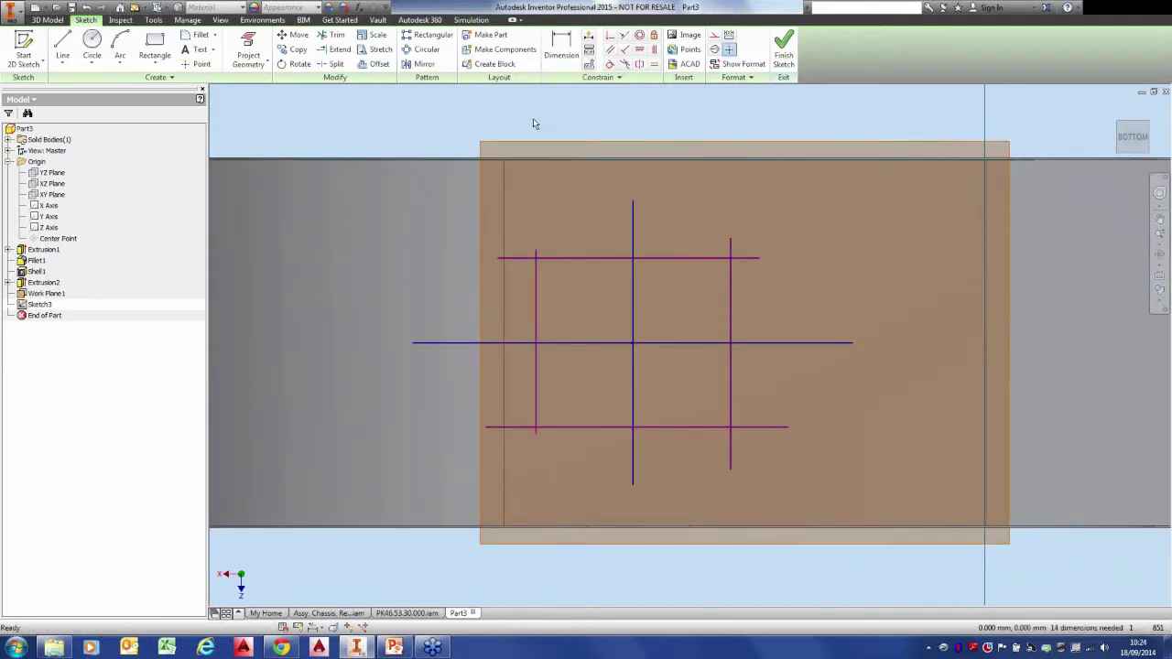
# Make the two short horizontal lines symmetric about the centred horizontal line and pull the upper one slightly closer to it.
pyautogui.click(640, 65)
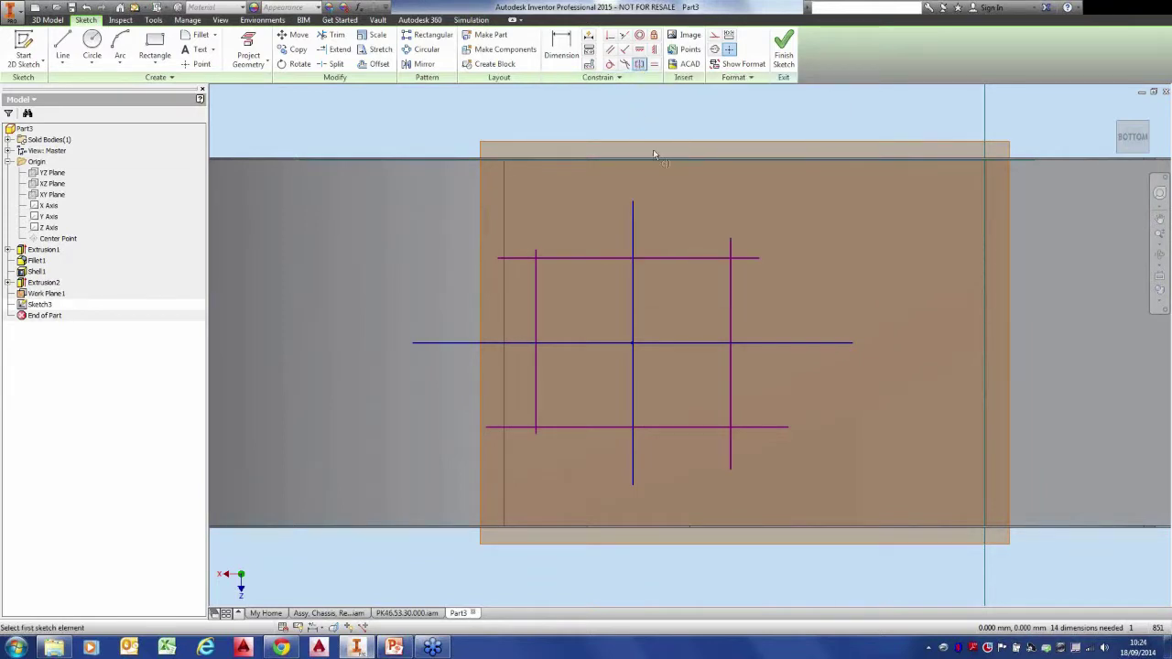
pyautogui.click(685, 257)
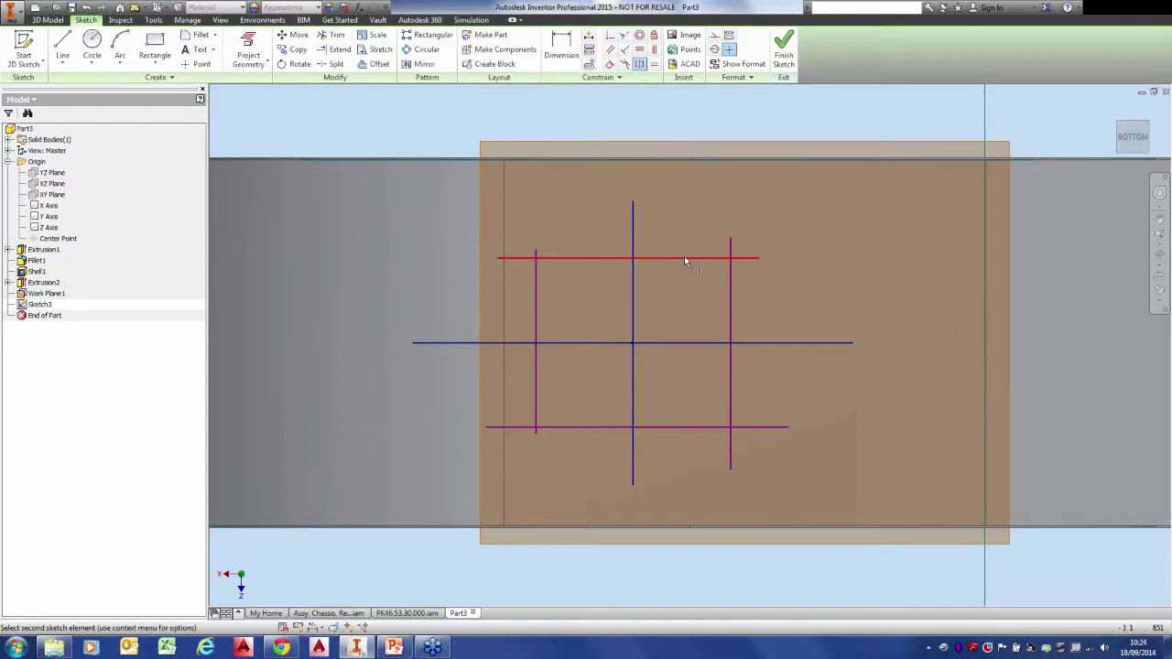
pyautogui.click(692, 428)
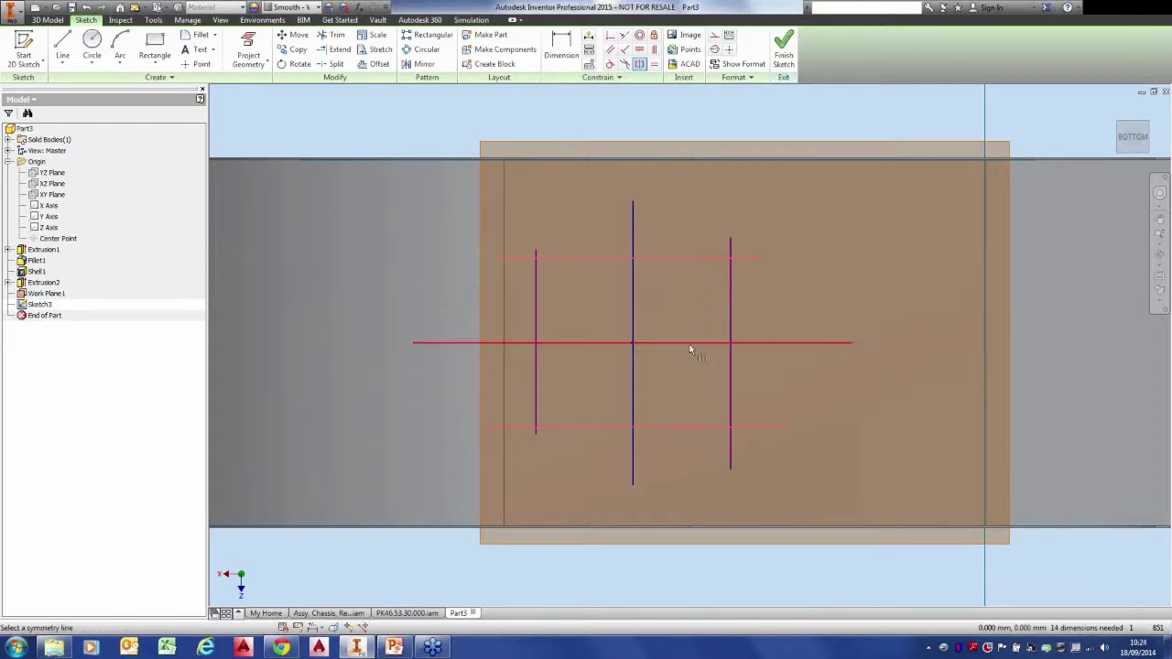
pyautogui.click(689, 344)
pyautogui.rightClick(595, 119)
pyautogui.click(634, 119)
pyautogui.moveTo(681, 259); pyautogui.dragTo(686, 275)
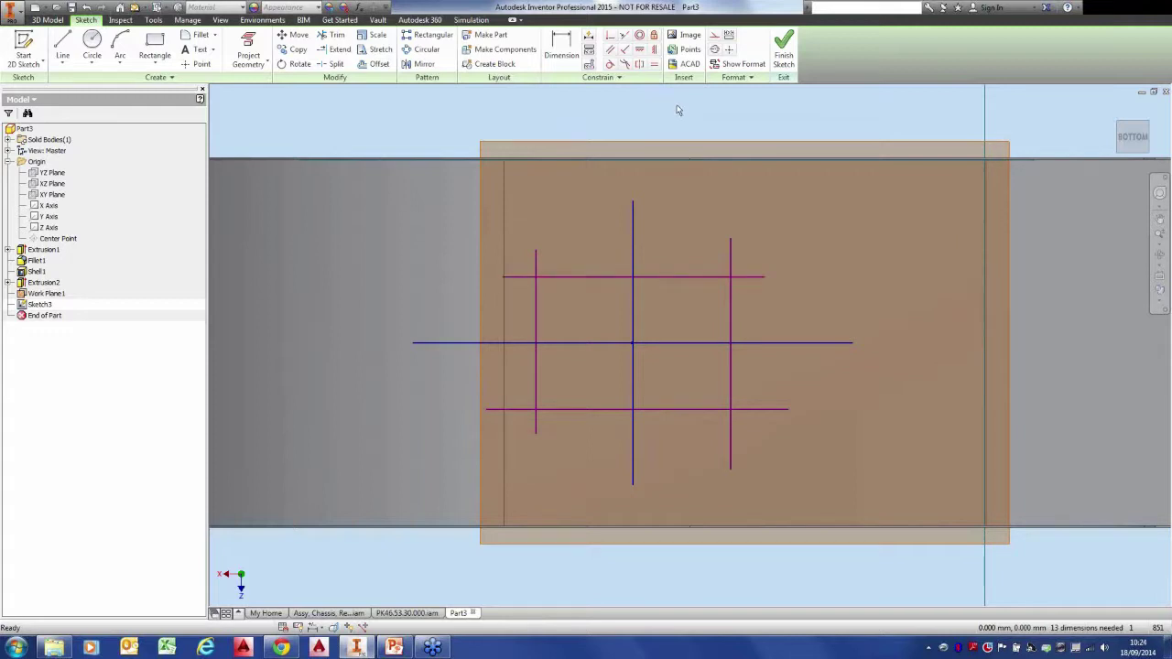
# Make the two outer vertical lines symmetric about the centred vertical line.
pyautogui.click(639, 63)
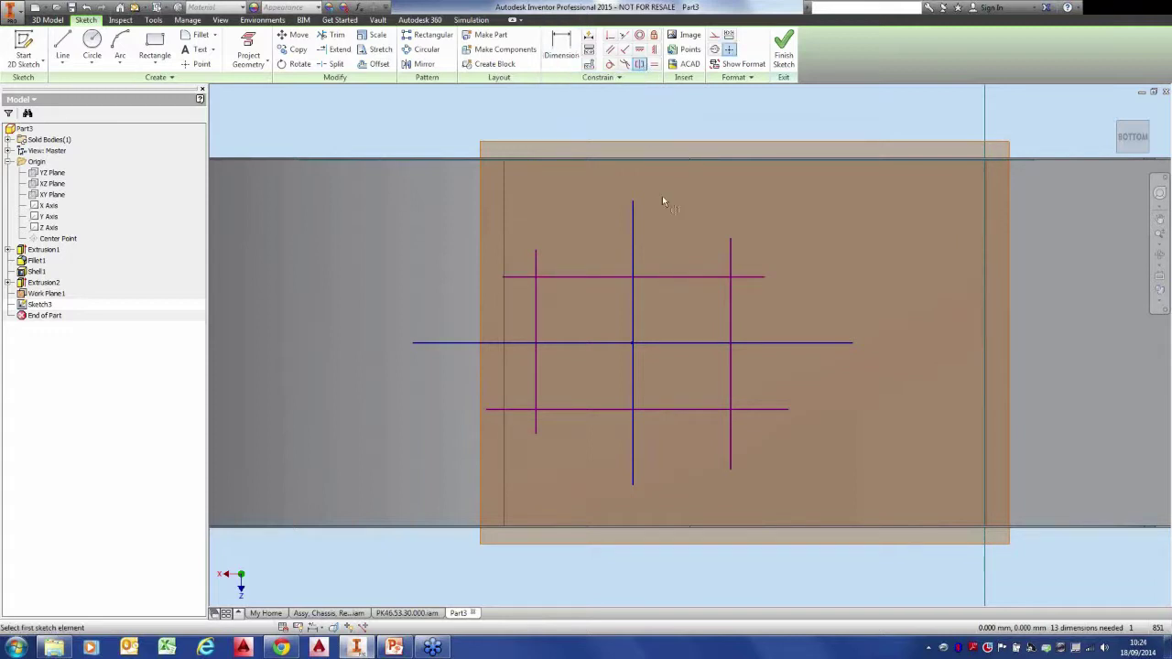
pyautogui.click(731, 291)
pyautogui.click(535, 309)
pyautogui.click(633, 319)
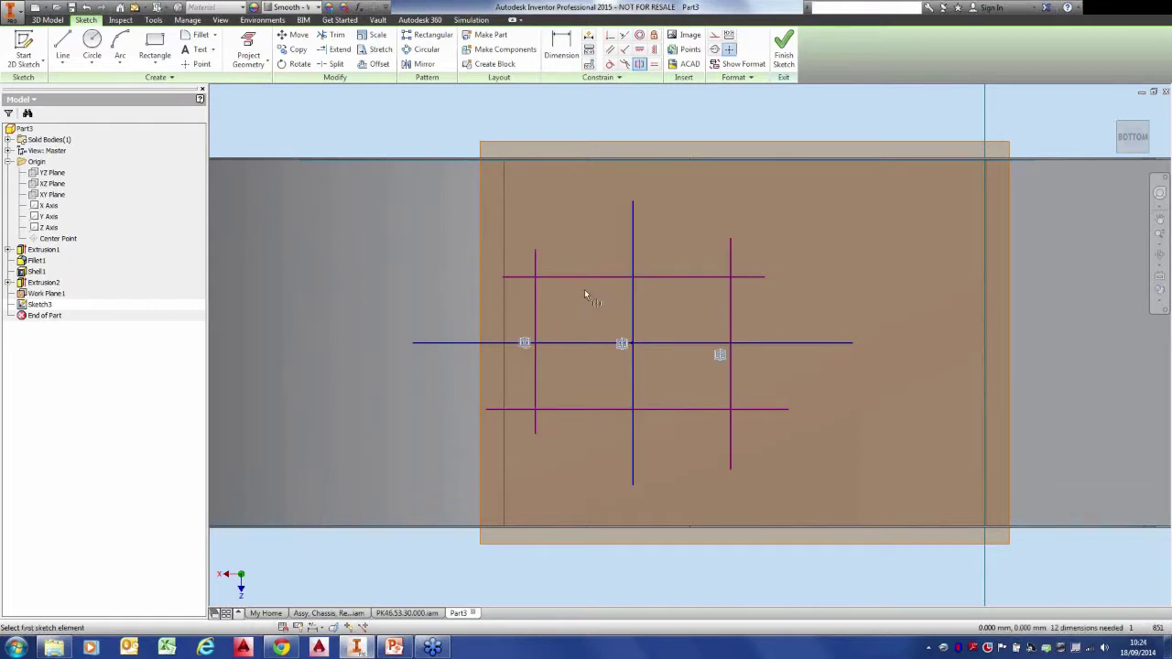
pyautogui.rightClick(511, 103)
pyautogui.click(543, 103)
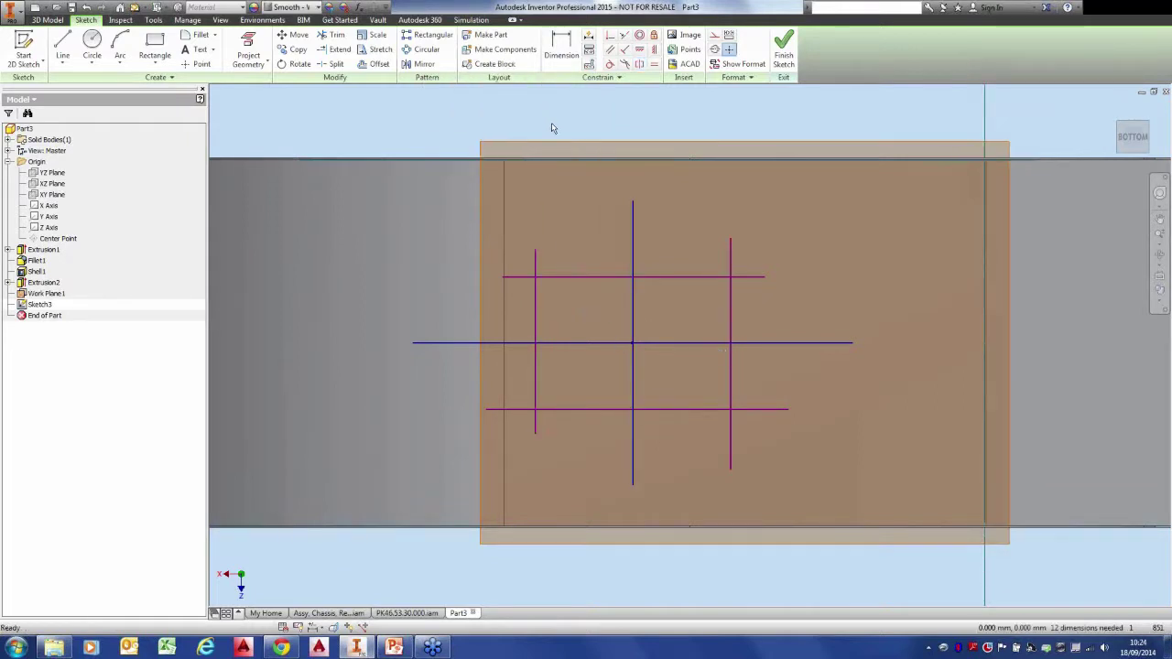
# Lengthen the left vertical line by pulling its lower end further below the lower horizontal line.
pyautogui.scroll(-3, 552, 125)
pyautogui.moveTo(556, 129); pyautogui.dragTo(559, 174, button='middle')
pyautogui.moveTo(542, 357); pyautogui.dragTo(543, 375)
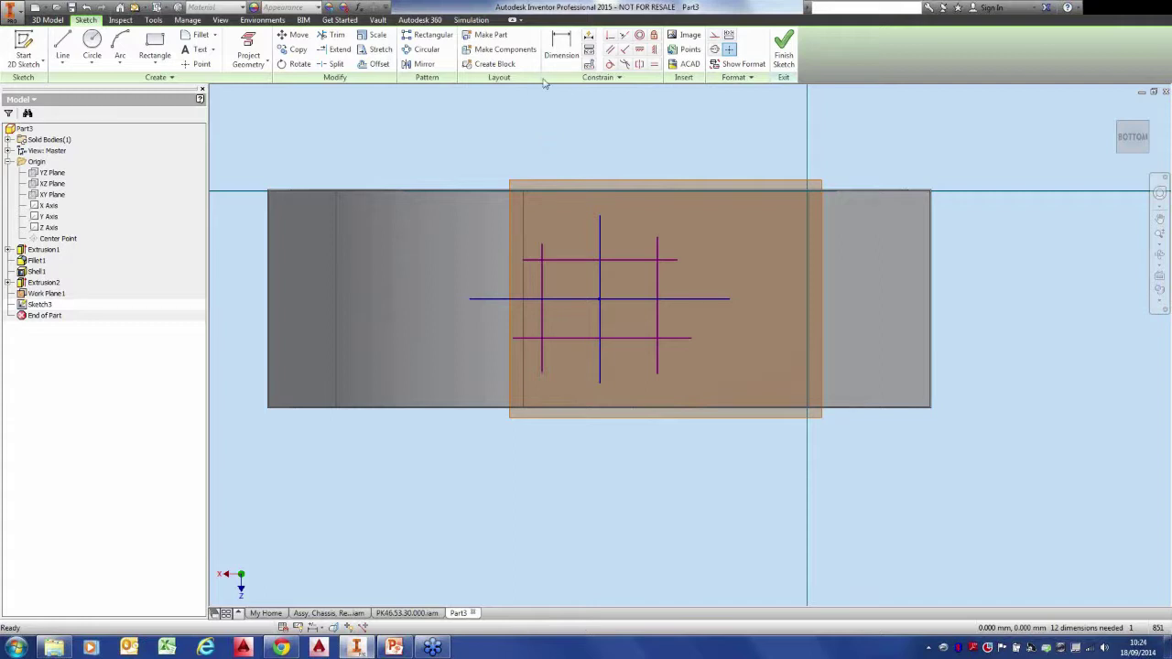
# Dimension the distance between the centred horizontal line and the upper short horizontal line as 100 mm.
pyautogui.click(561, 46)
pyautogui.click(687, 298)
pyautogui.click(651, 260)
pyautogui.click(754, 282)
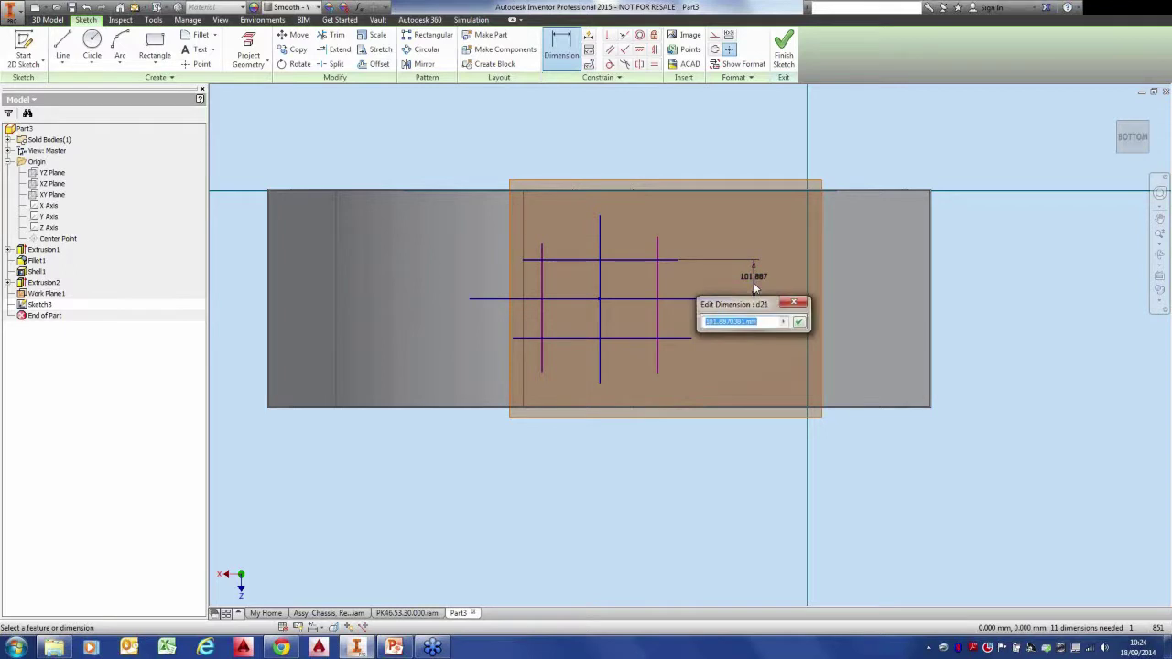
pyautogui.write('100')
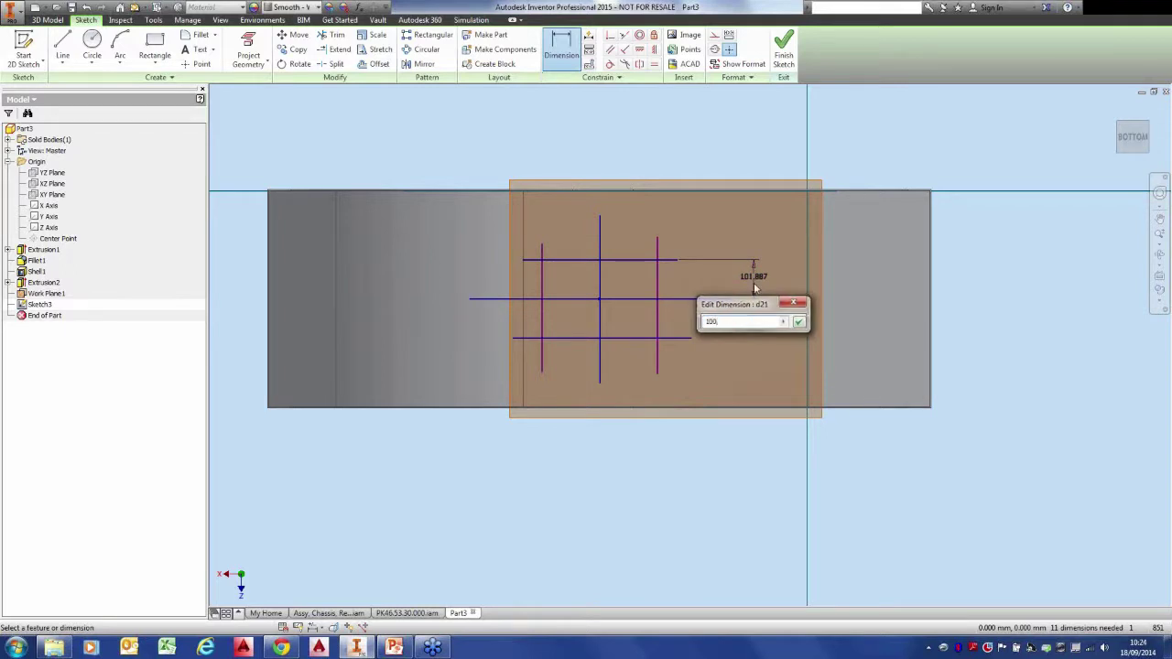
pyautogui.press('Return')
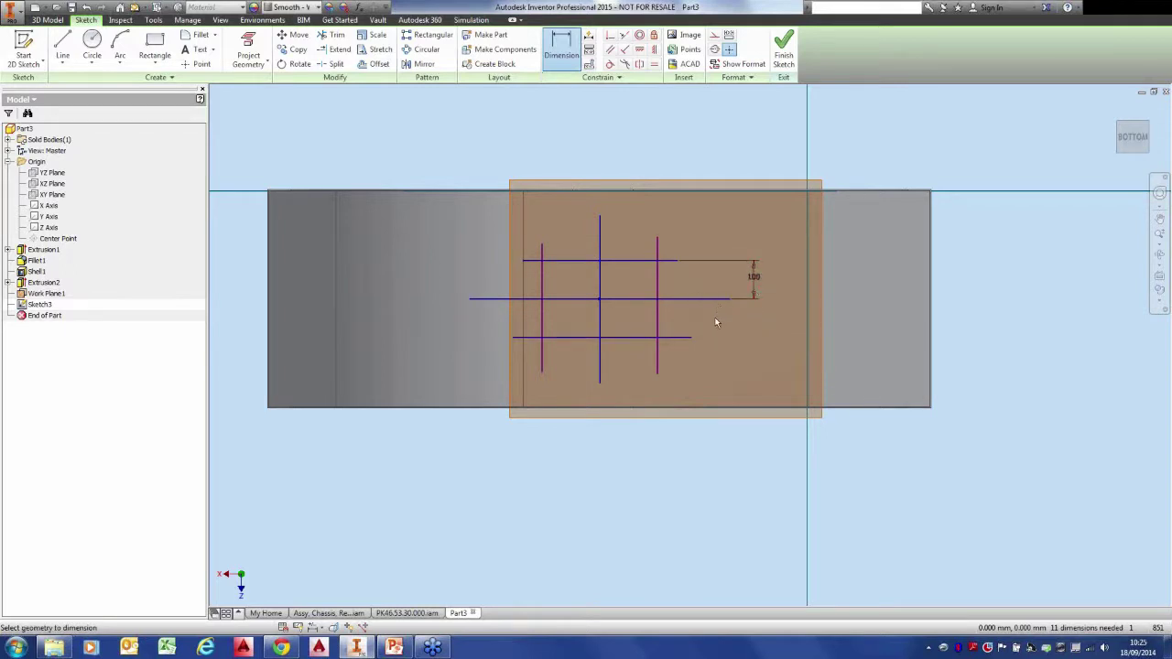
# Dimension the distance from the centred horizontal line to the upper end of the centred vertical line as 220 mm.
pyautogui.click(691, 297)
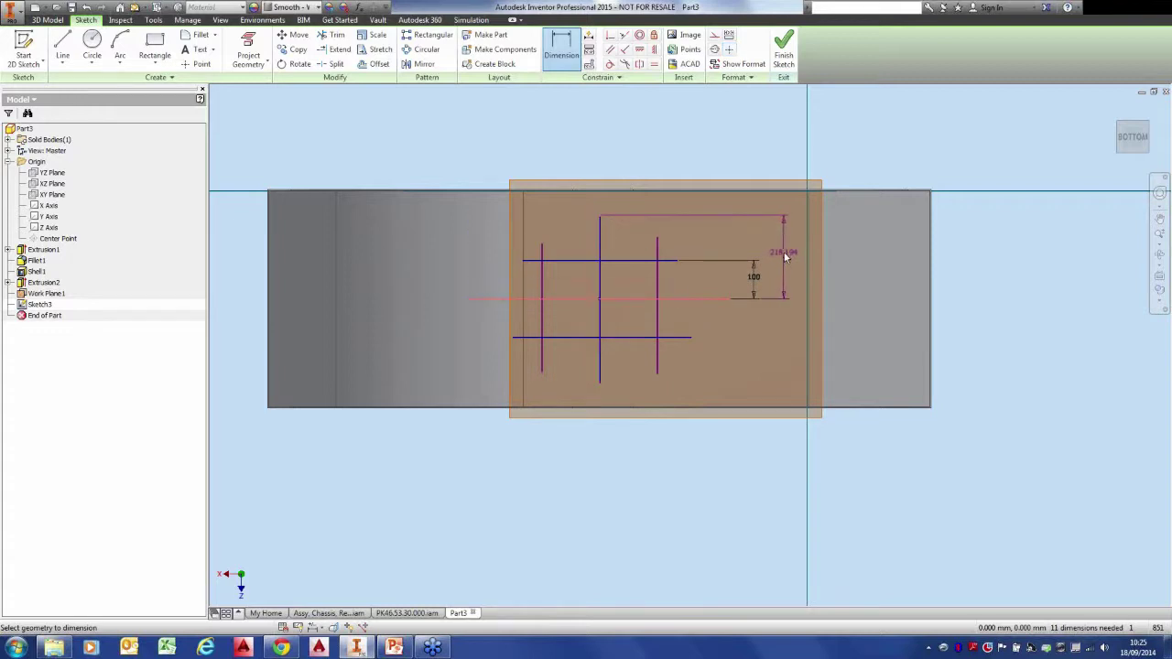
pyautogui.click(774, 268)
pyautogui.write('220')
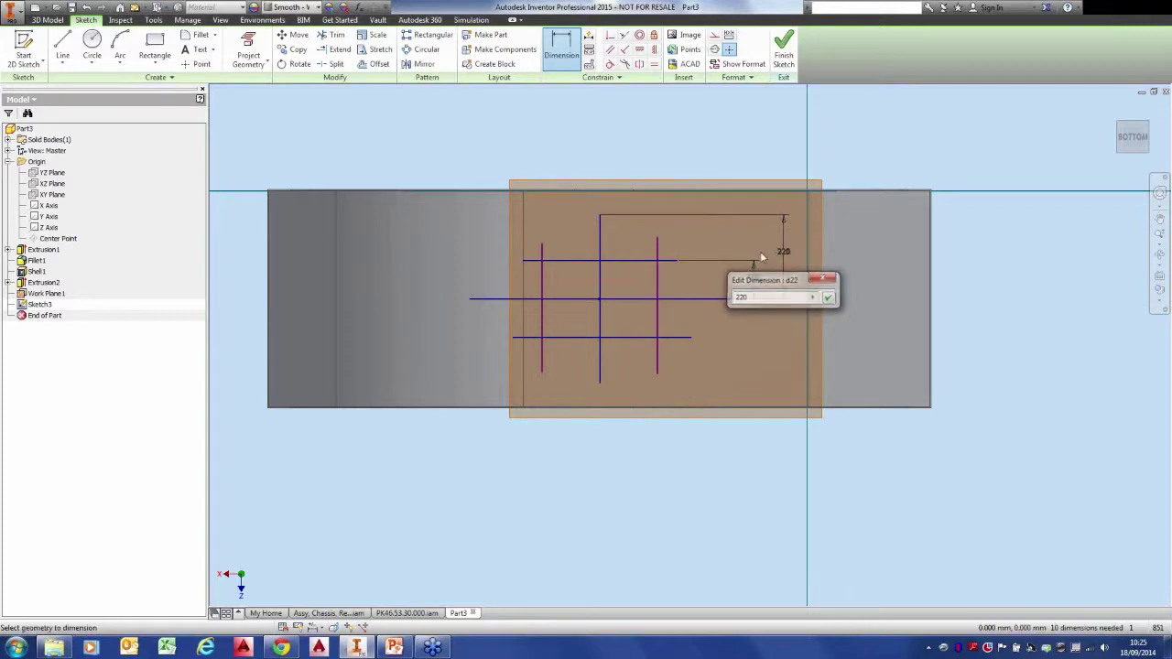
pyautogui.press('Return')
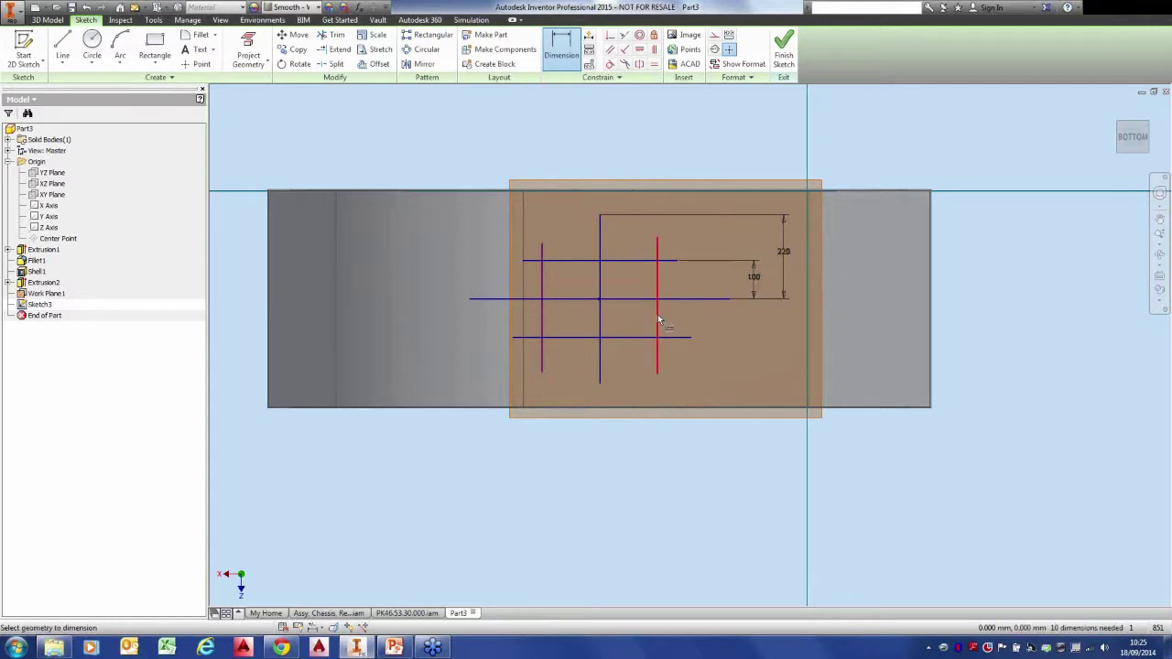
# Dimension the distance between the right vertical line and the centred vertical line as 150 mm.
pyautogui.click(601, 319)
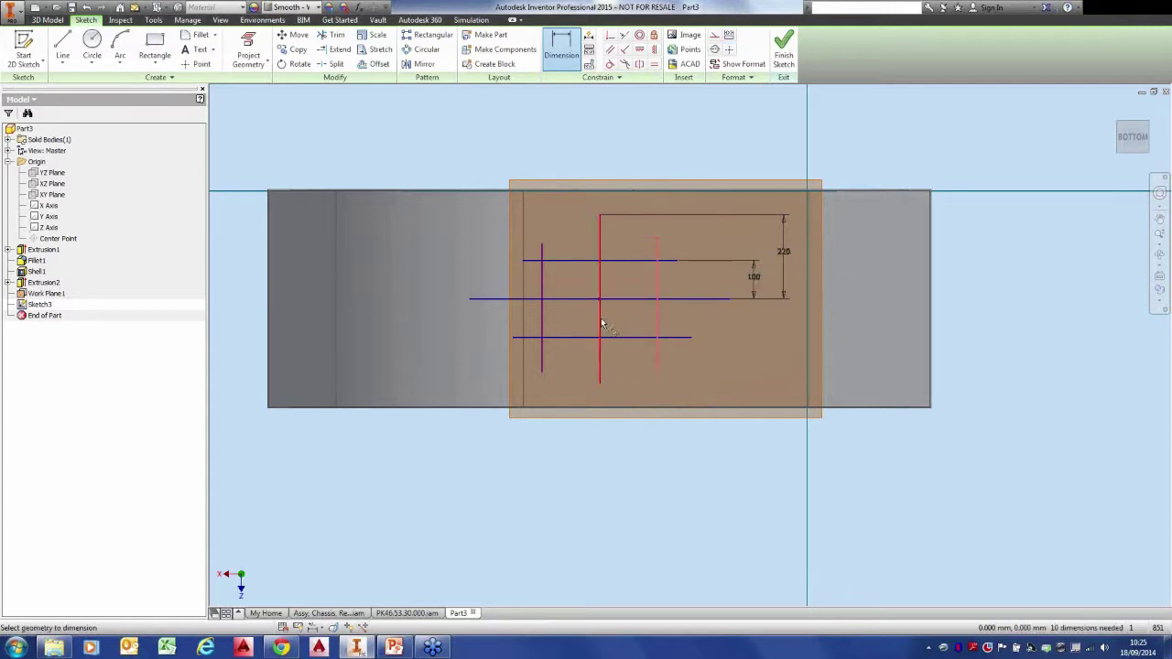
pyautogui.click(673, 388)
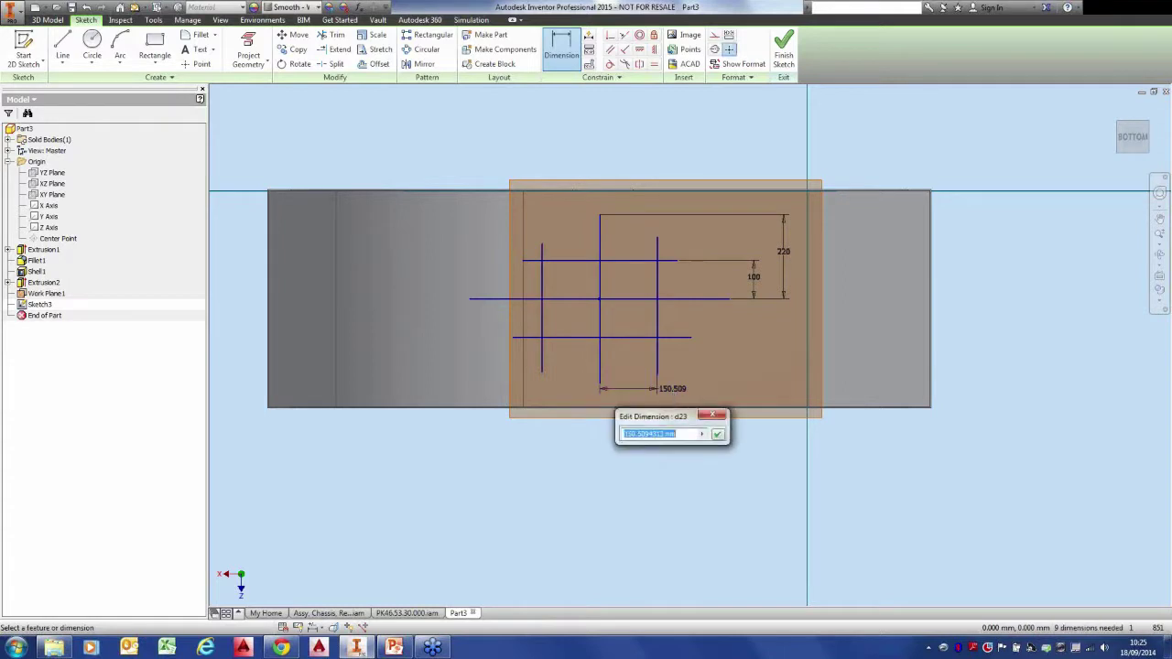
pyautogui.press('Return')
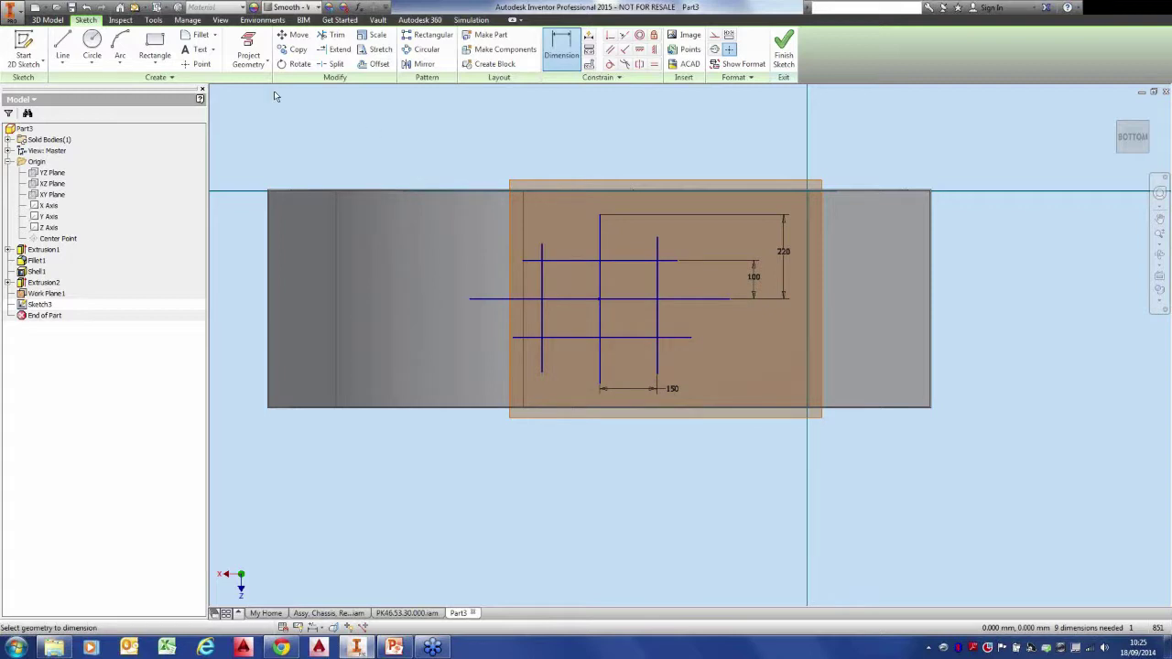
# Place sketch center points at both ends of the centred vertical line and at the four outer line intersections.
pyautogui.click(197, 64)
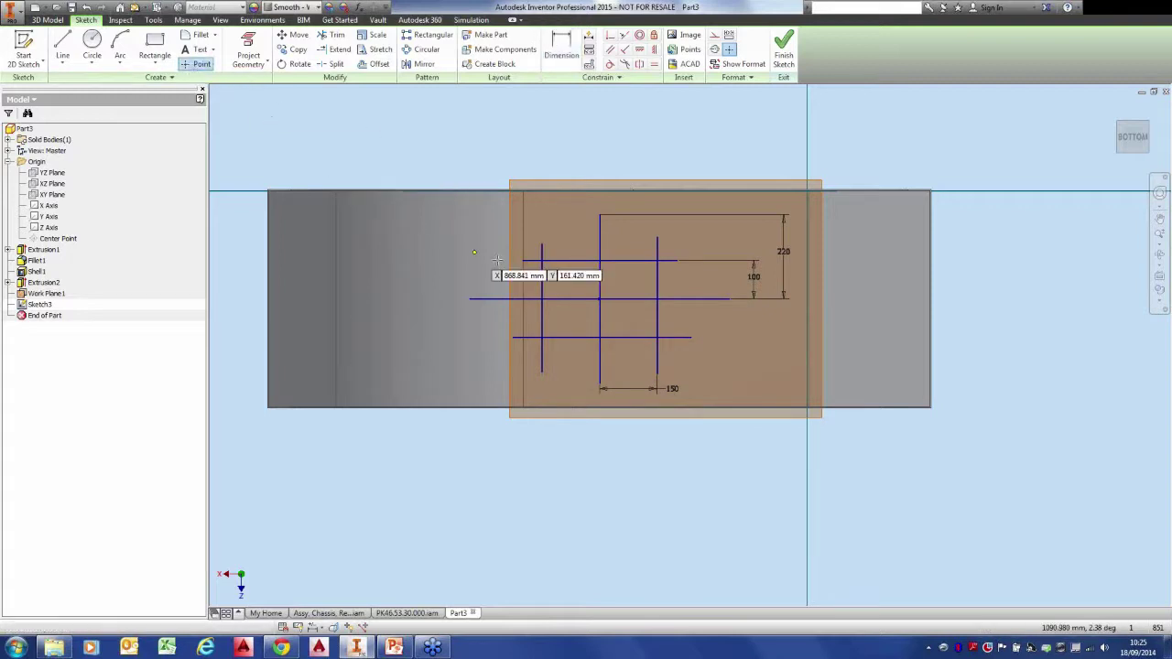
pyautogui.scroll(3, 540, 266)
pyautogui.click(656, 169)
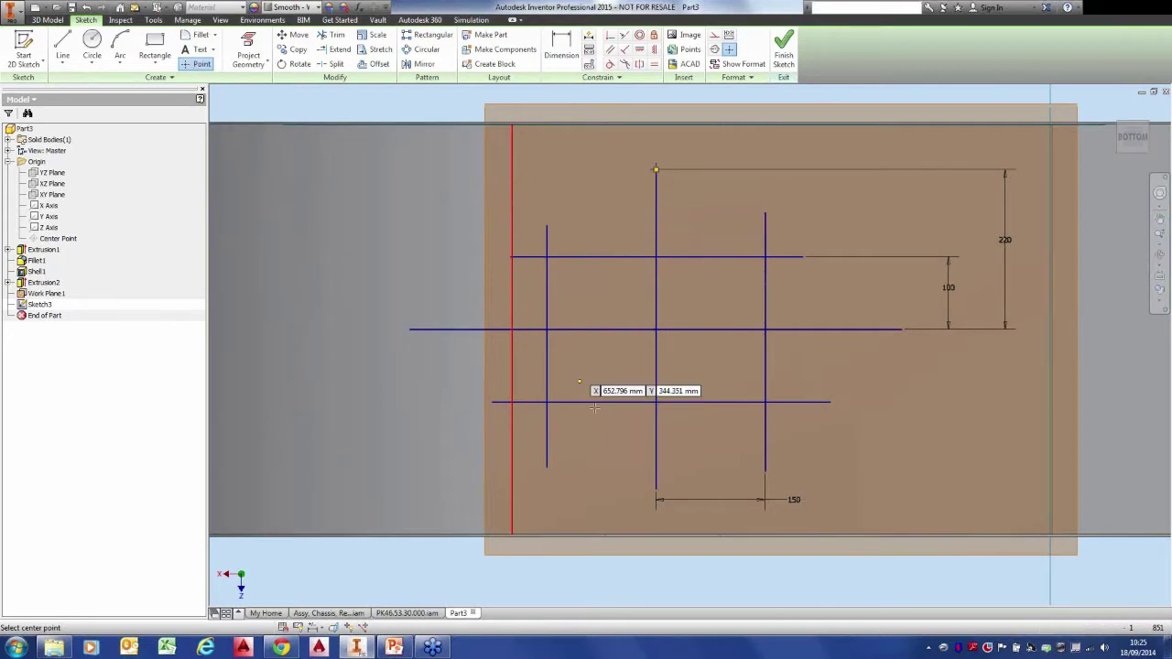
pyautogui.click(547, 401)
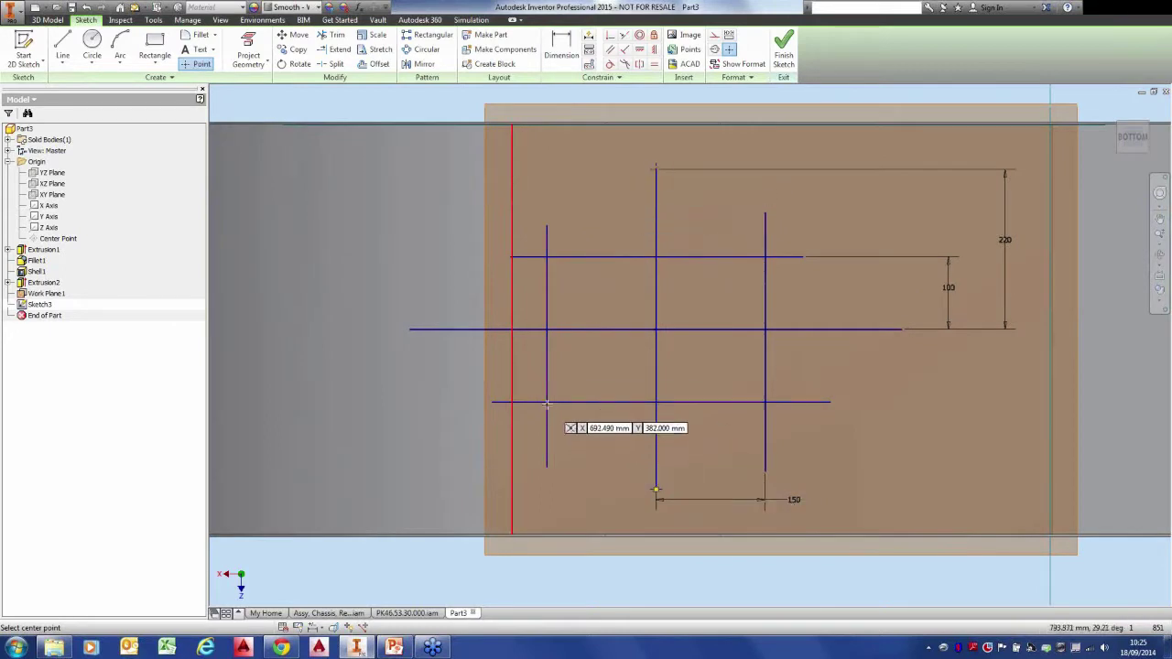
pyautogui.click(546, 257)
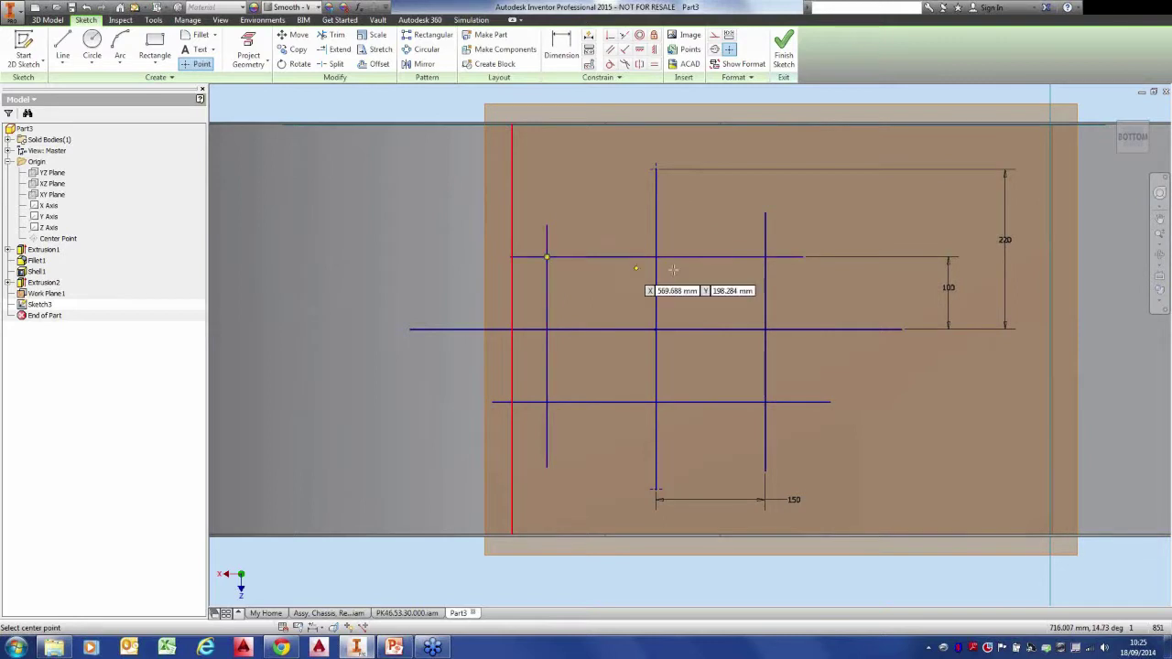
pyautogui.click(766, 257)
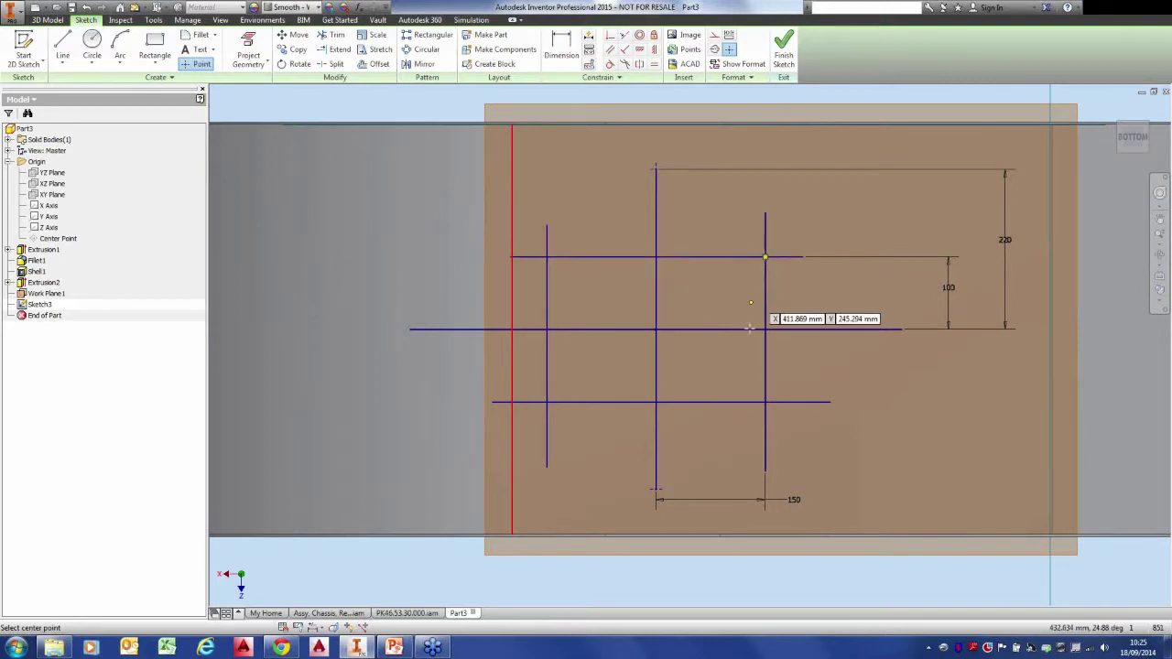
pyautogui.click(765, 401)
pyautogui.scroll(-4, 696, 347)
pyautogui.rightClick(543, 214)
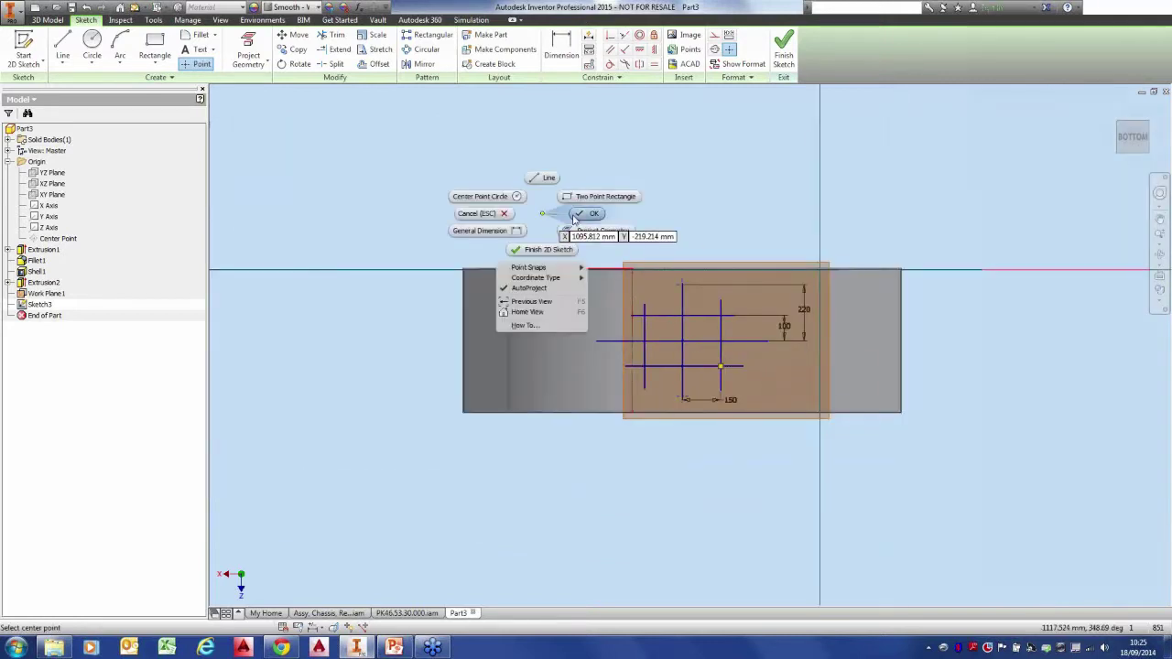
pyautogui.click(574, 216)
pyautogui.rightClick(517, 186)
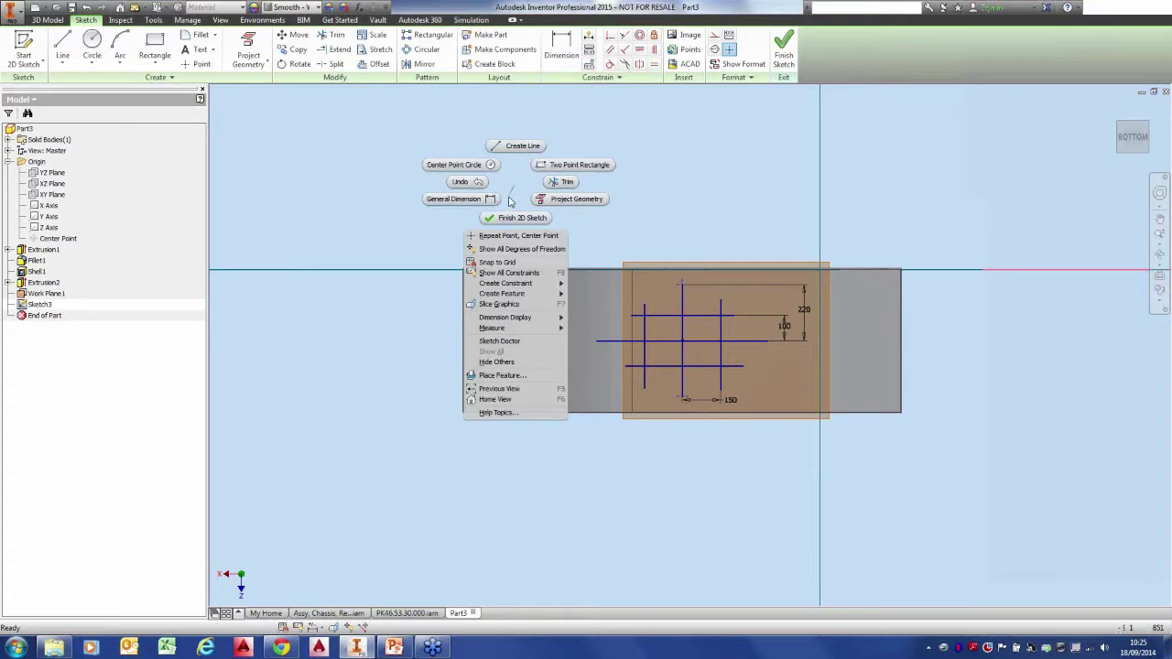
pyautogui.click(510, 194)
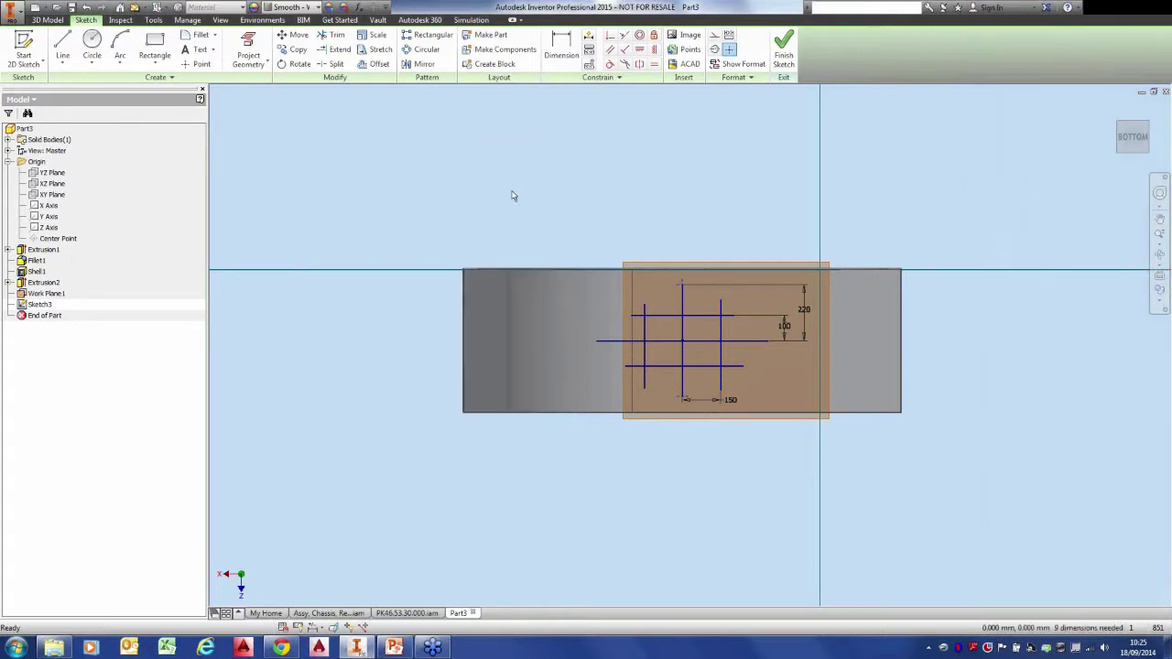
pyautogui.rightClick(511, 195)
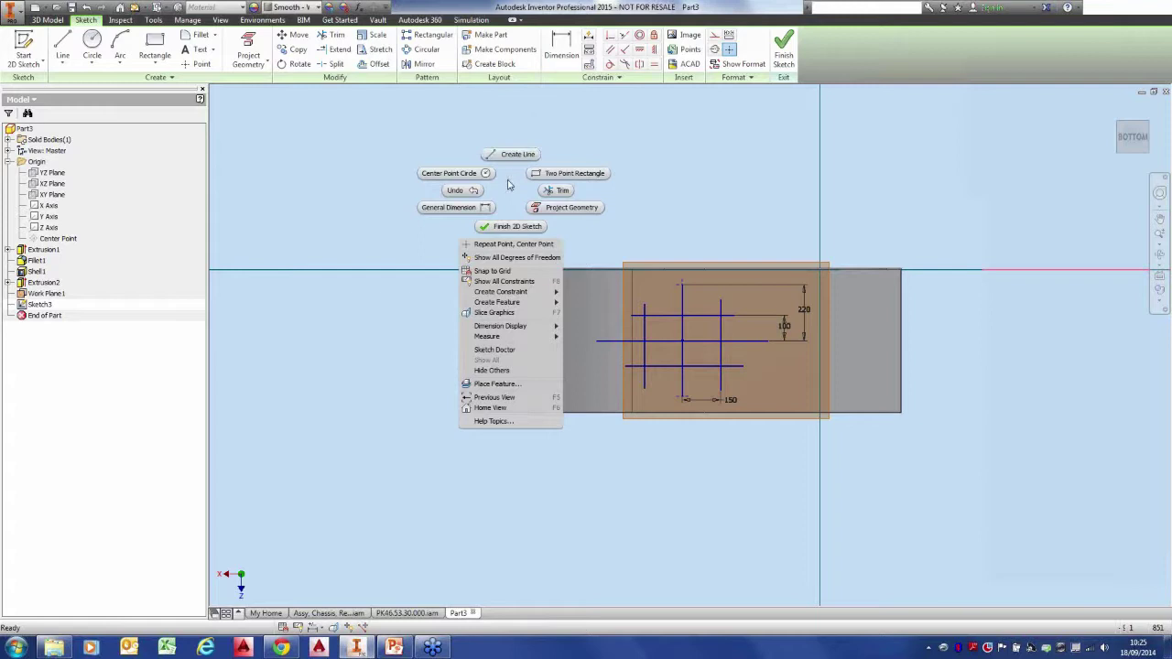
pyautogui.click(510, 186)
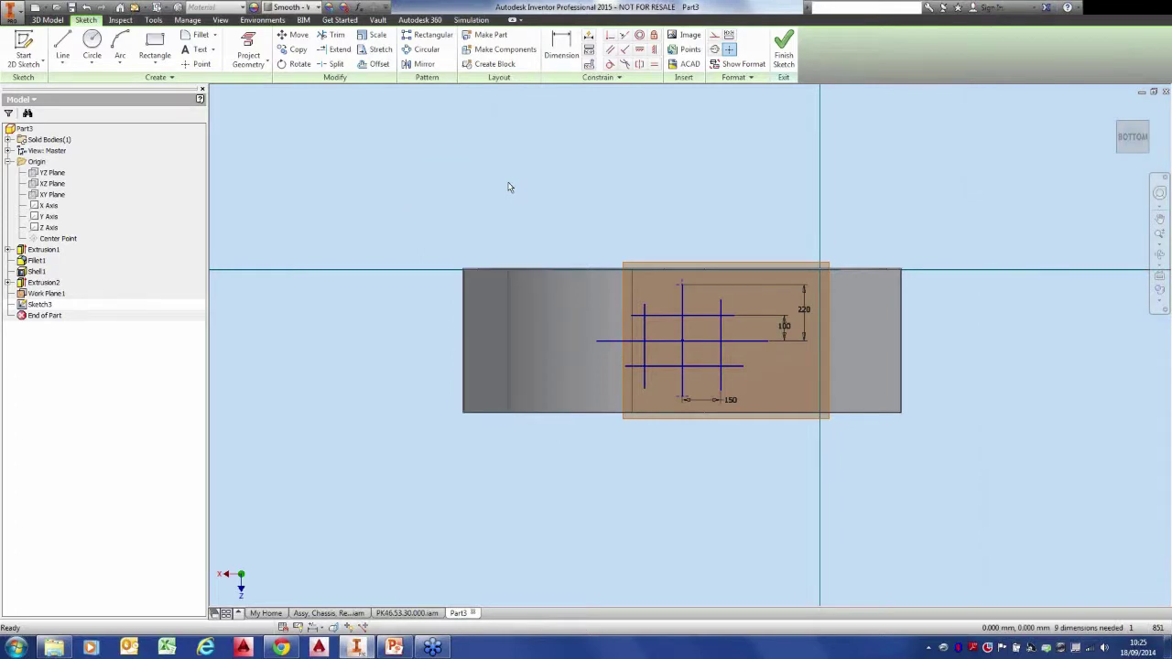
# Finish the layout sketch and turn off the visibility of Work Plane1.
pyautogui.rightClick(571, 181)
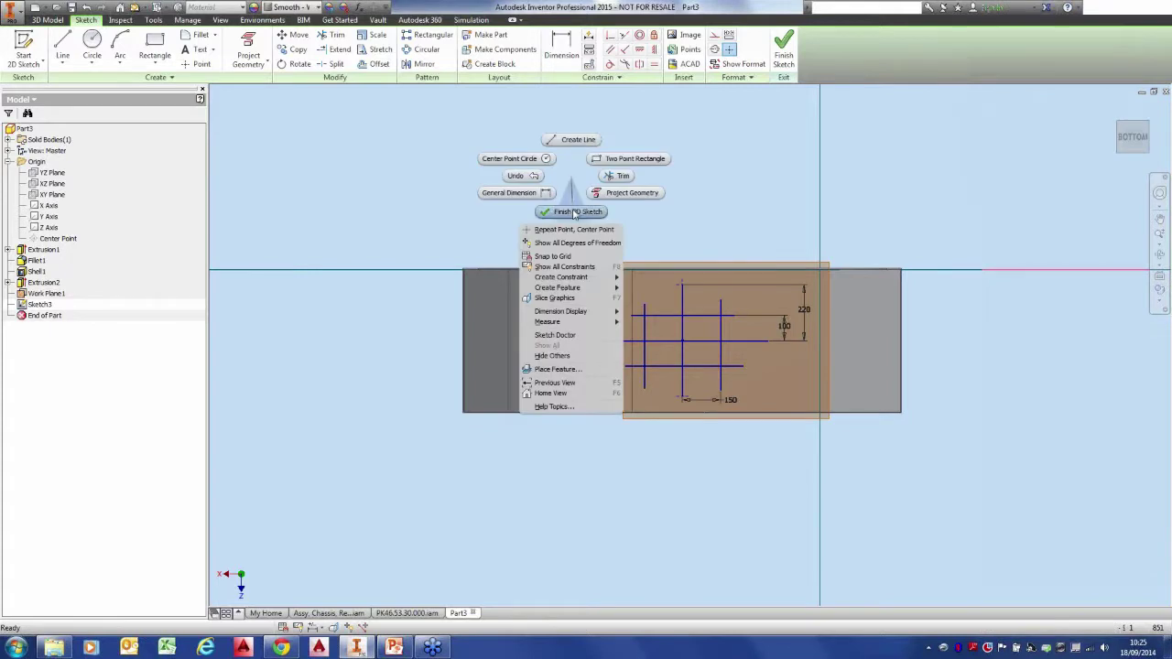
pyautogui.click(574, 213)
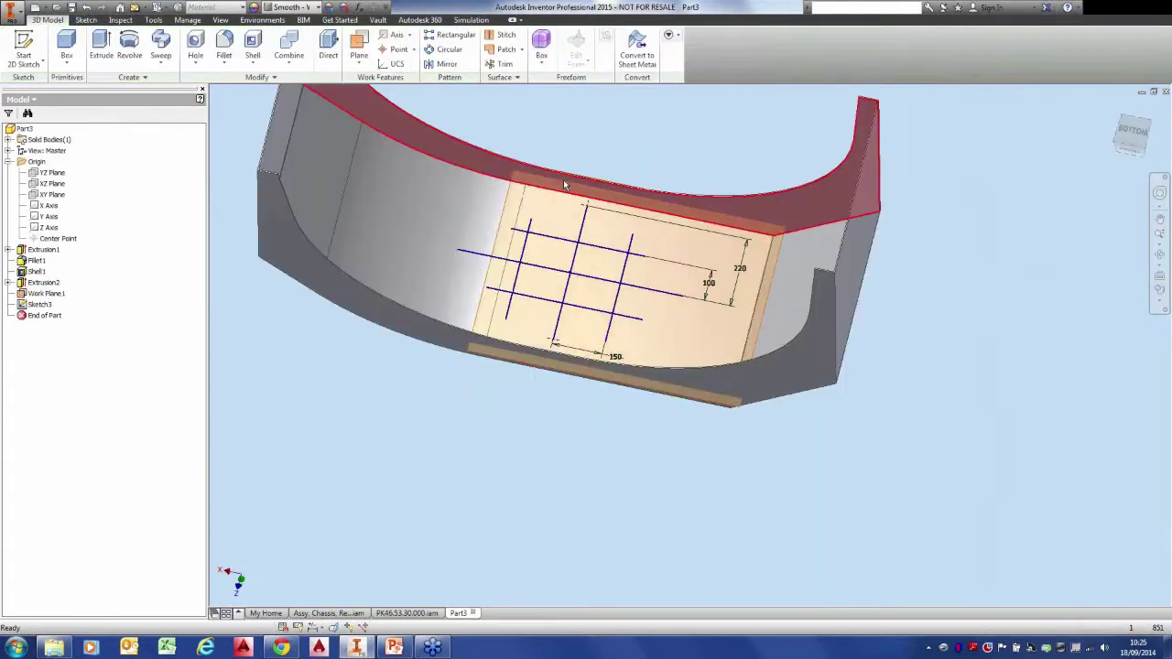
pyautogui.click(55, 295)
pyautogui.rightClick(57, 297)
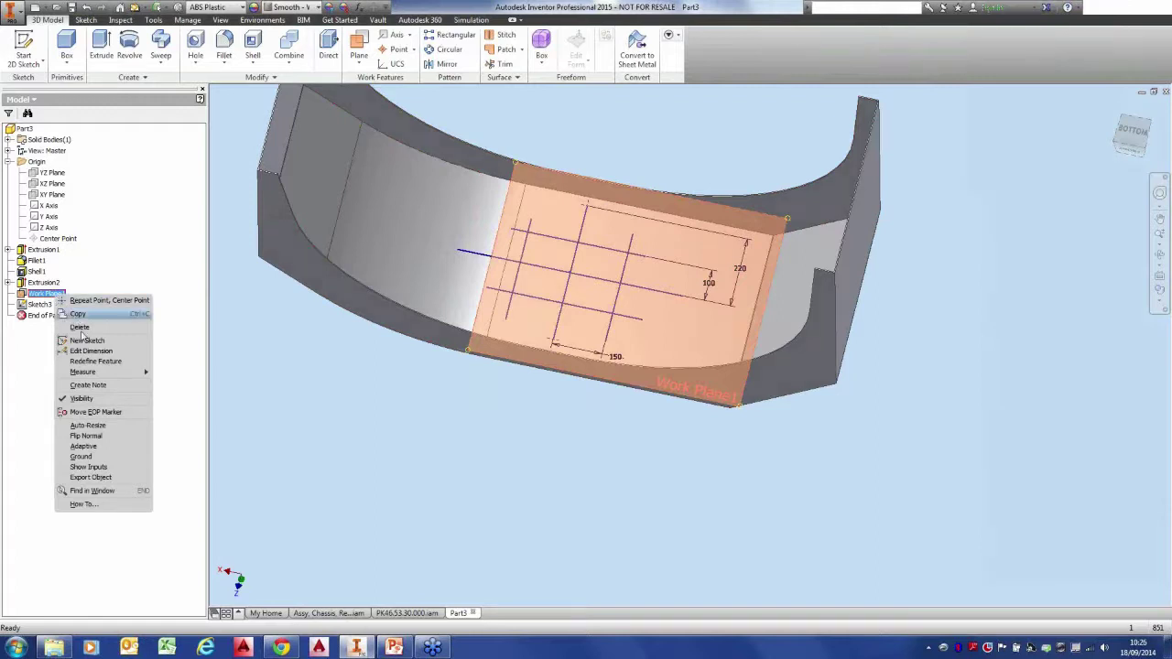
pyautogui.click(98, 401)
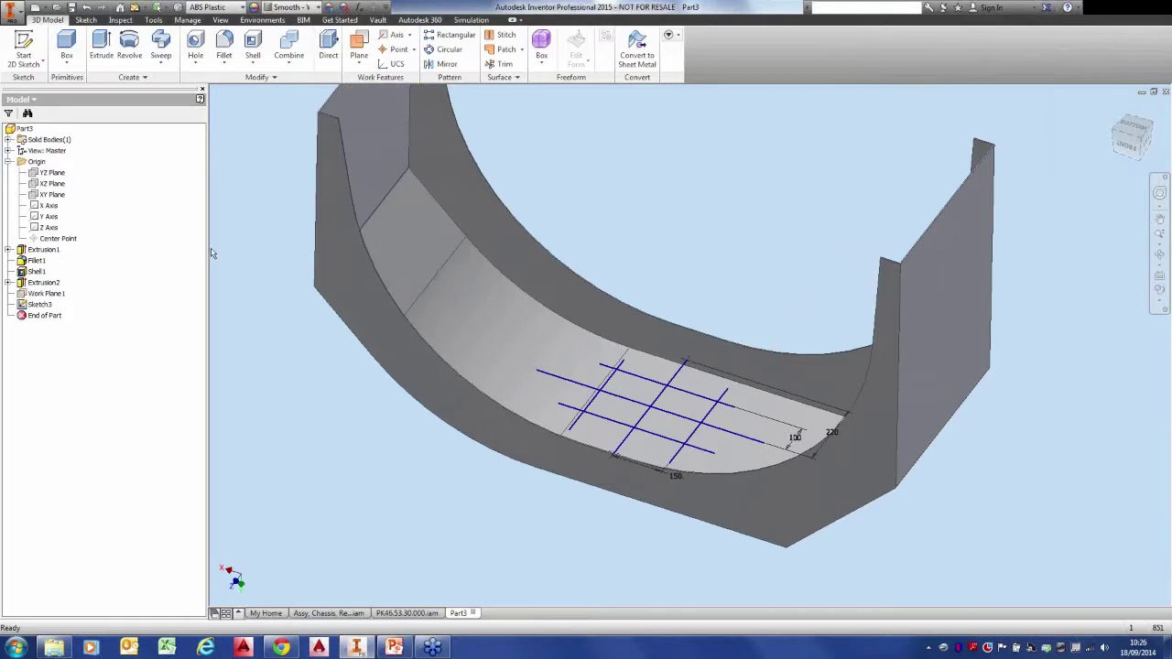
# Start a 1 mm thick rib feature using all six layout sketch lines as its profile.
pyautogui.click(160, 62)
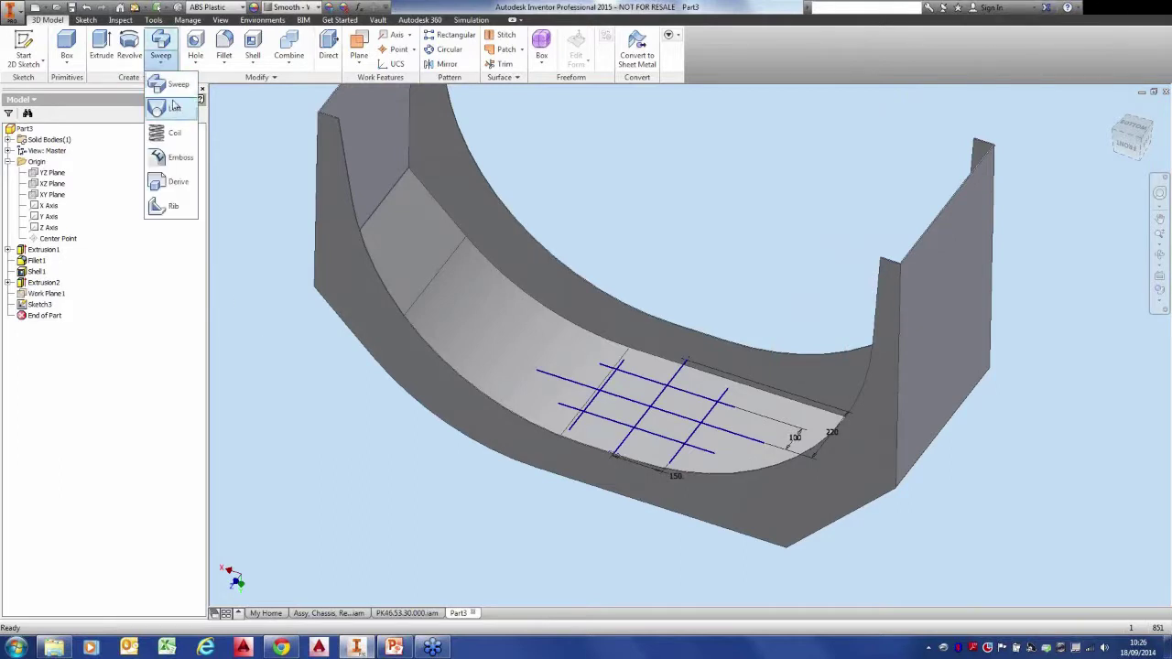
pyautogui.click(175, 208)
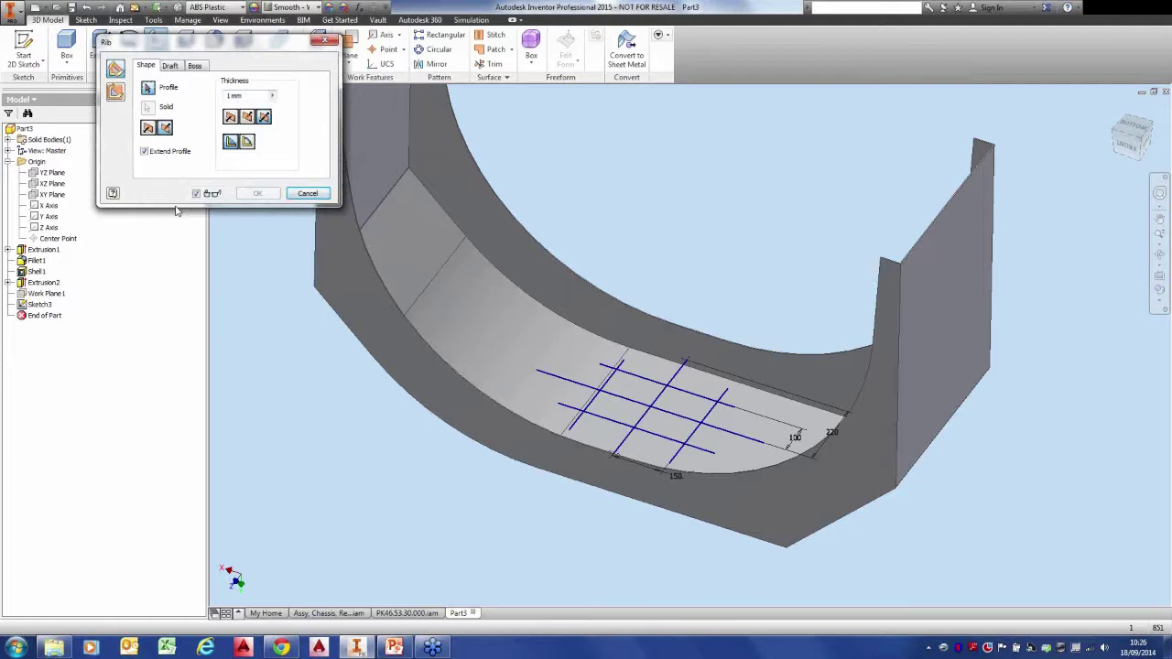
pyautogui.click(658, 379)
pyautogui.click(628, 401)
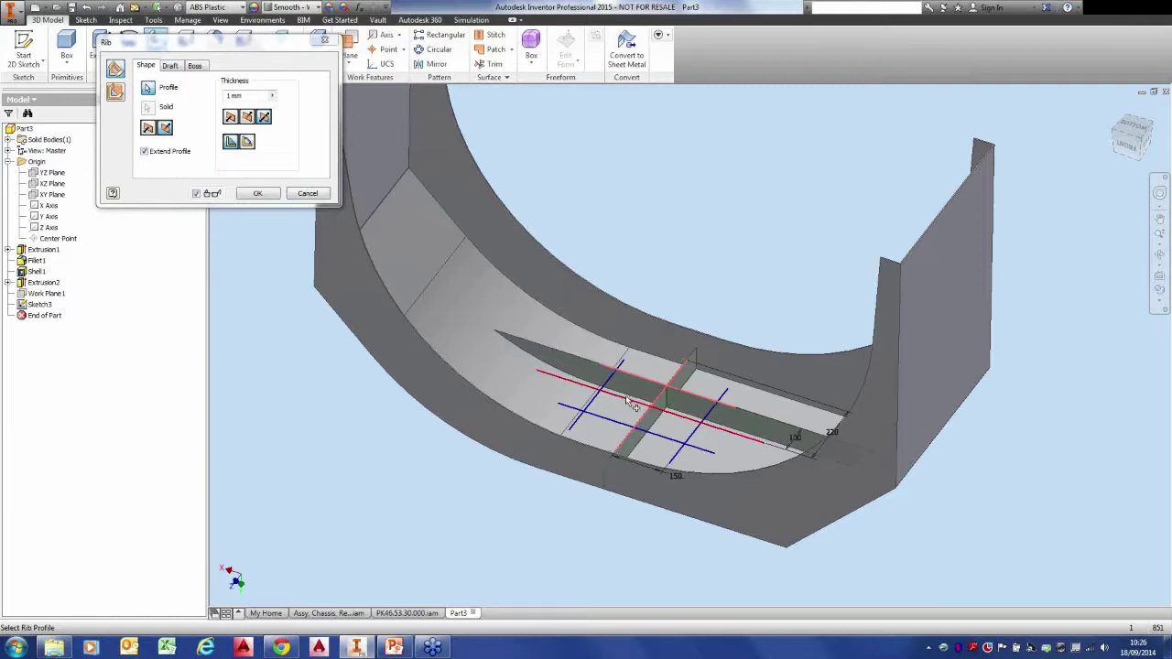
pyautogui.click(614, 388)
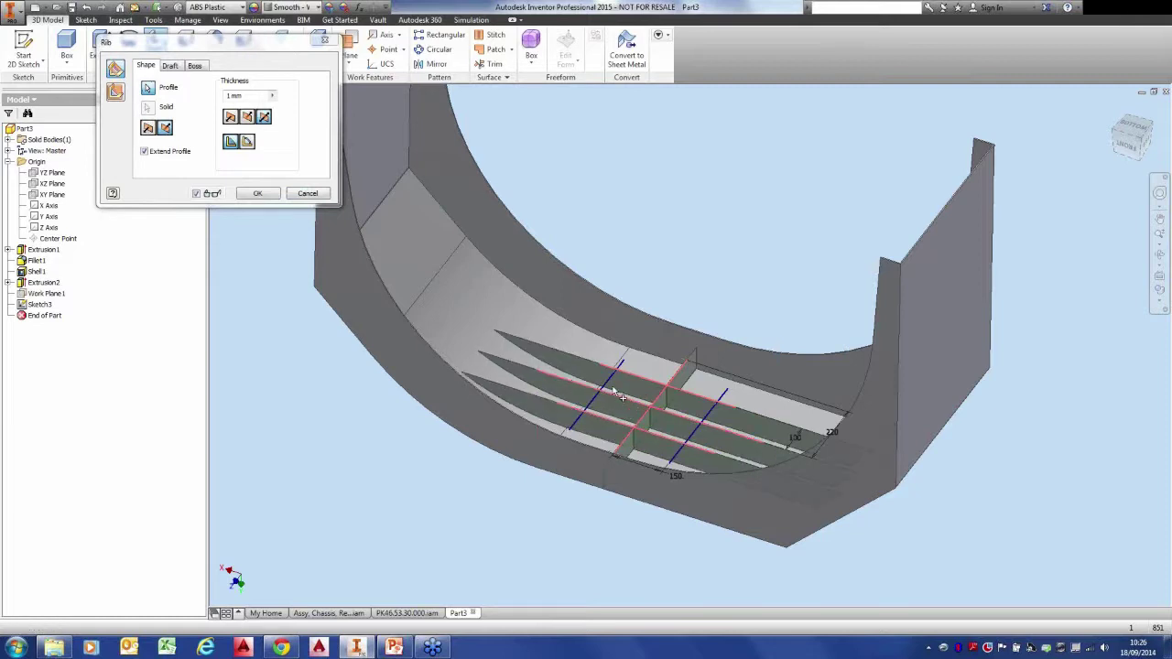
pyautogui.click(712, 418)
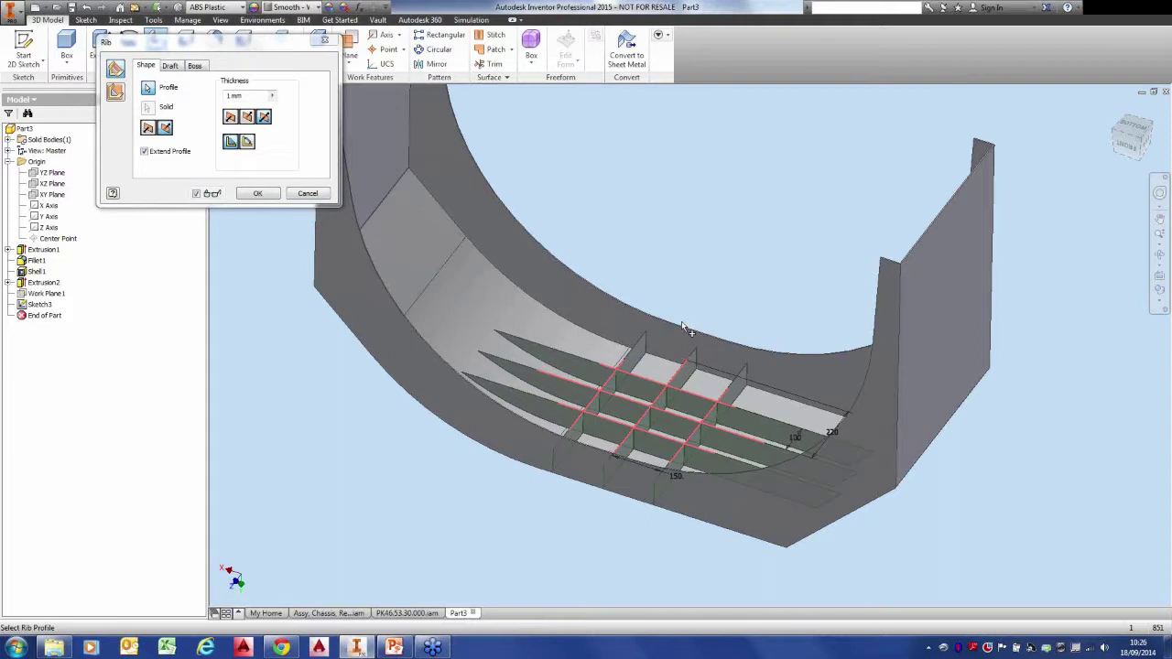
# Set the rib network's draft angle to 4 degrees, holding the thickness at the top.
pyautogui.press('ctrl')
pyautogui.press('ctrl')
pyautogui.press('ctrl')
pyautogui.click(171, 67)
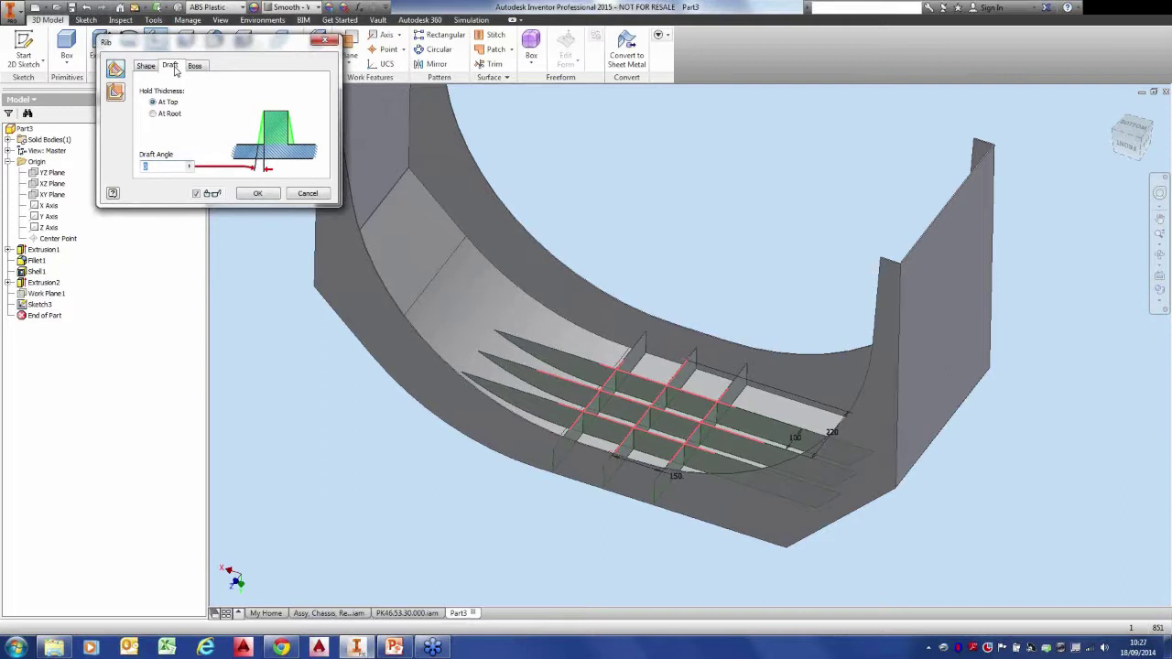
pyautogui.write('4')
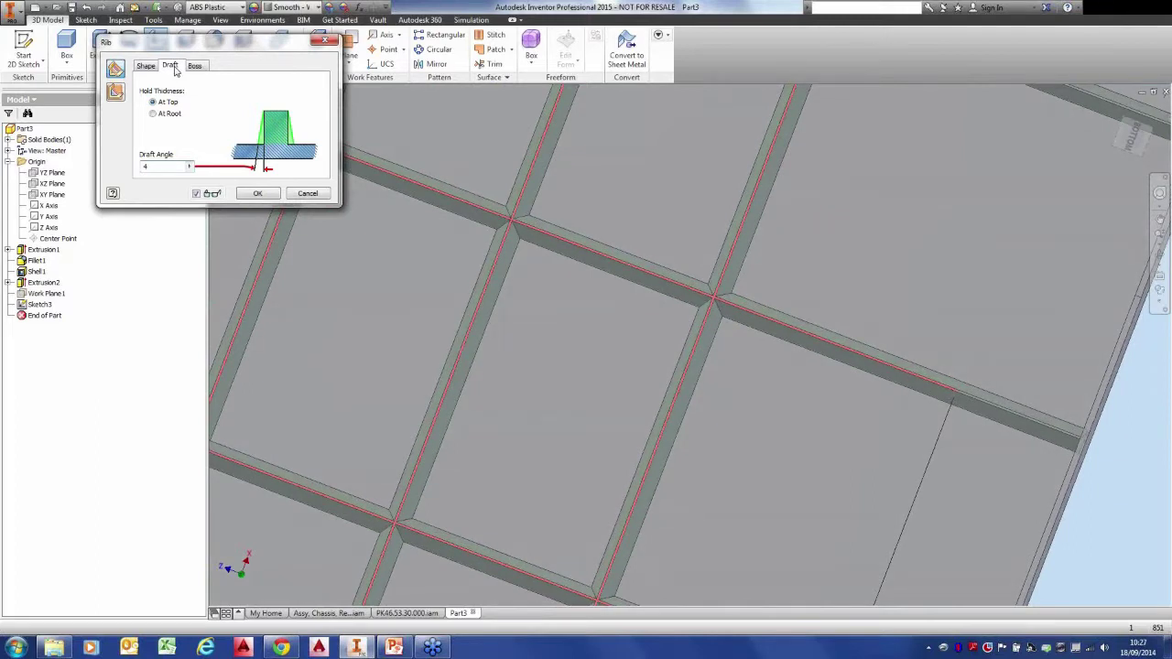
pyautogui.scroll(-5, 447, 238)
pyautogui.moveTo(447, 237); pyautogui.dragTo(510, 287, button='middle')
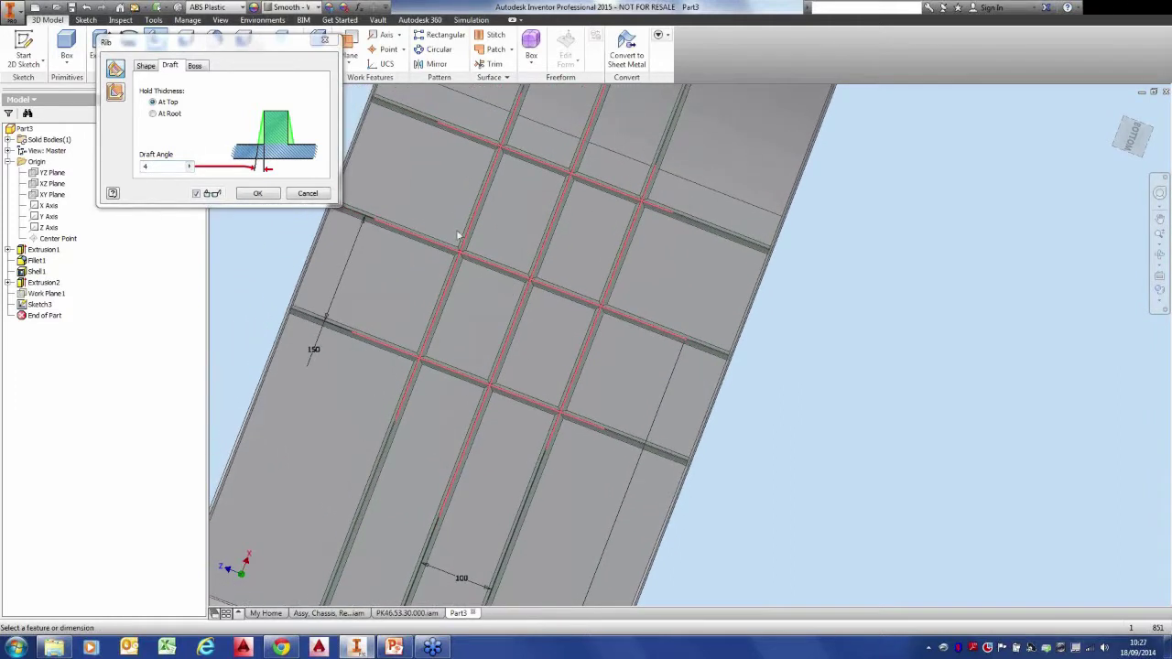
# Add bosses at all sketch center points with 20 mm diameter and 4 degree draft, and create the rib feature.
pyautogui.click(194, 65)
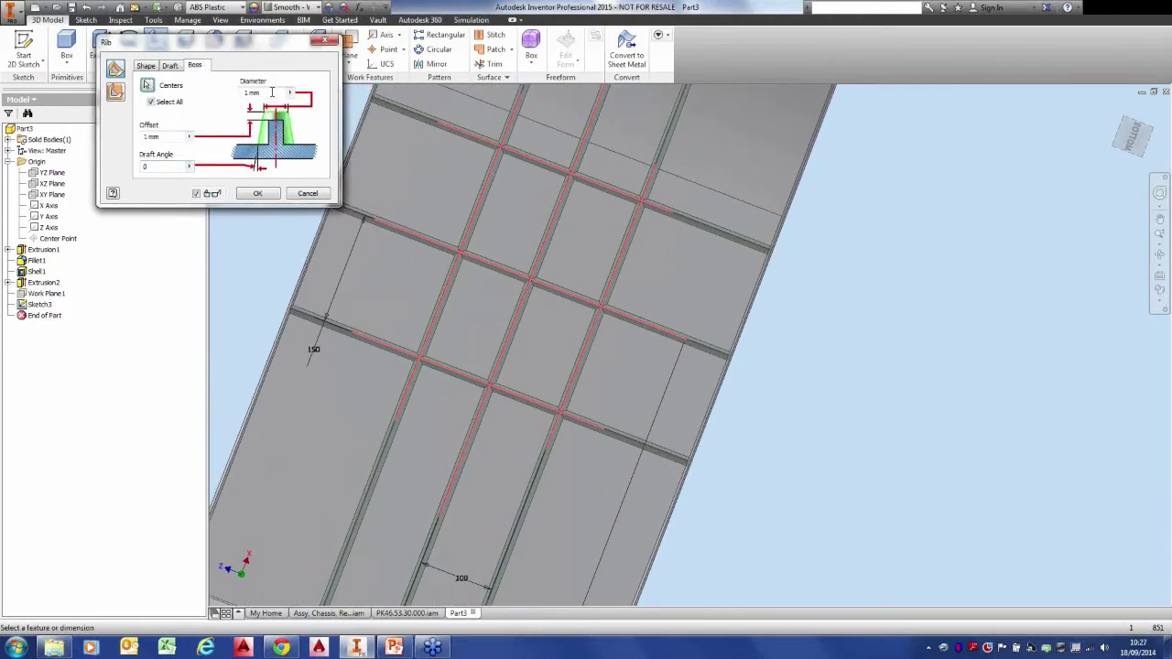
pyautogui.write('20')
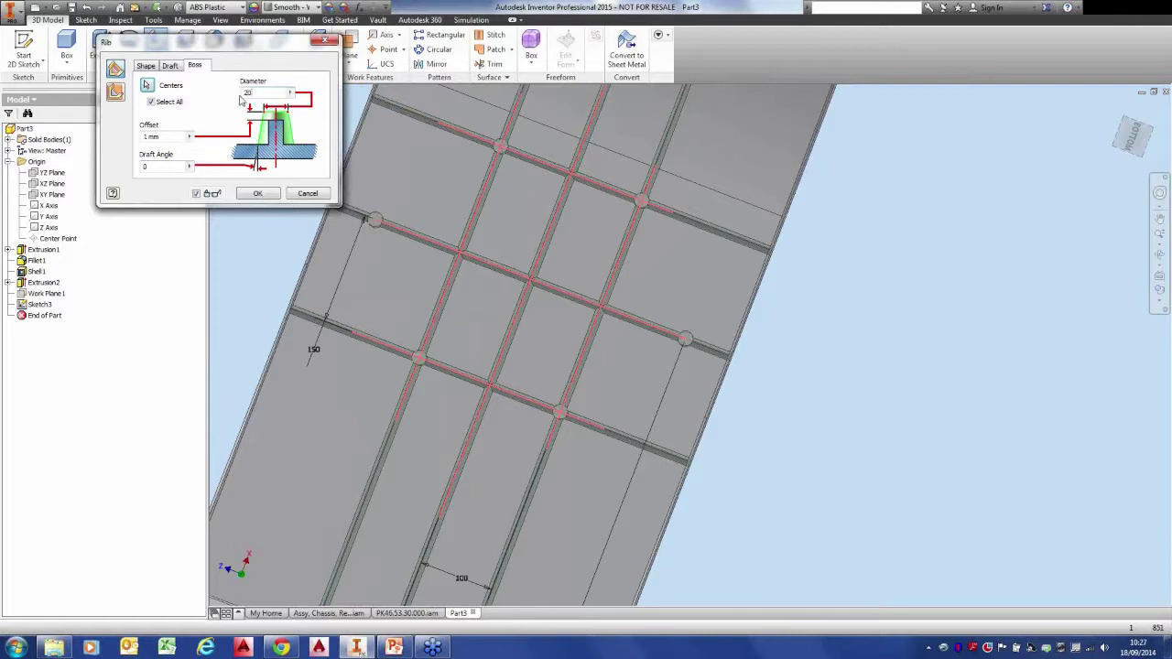
pyautogui.click(145, 166)
pyautogui.write('4')
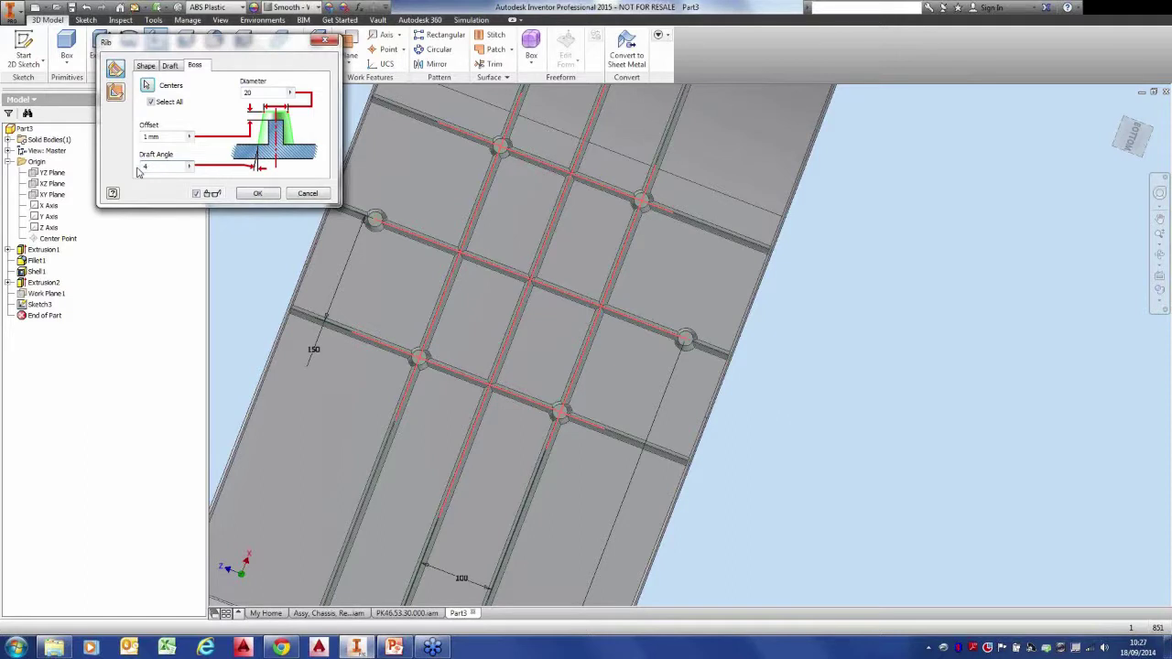
pyautogui.click(257, 193)
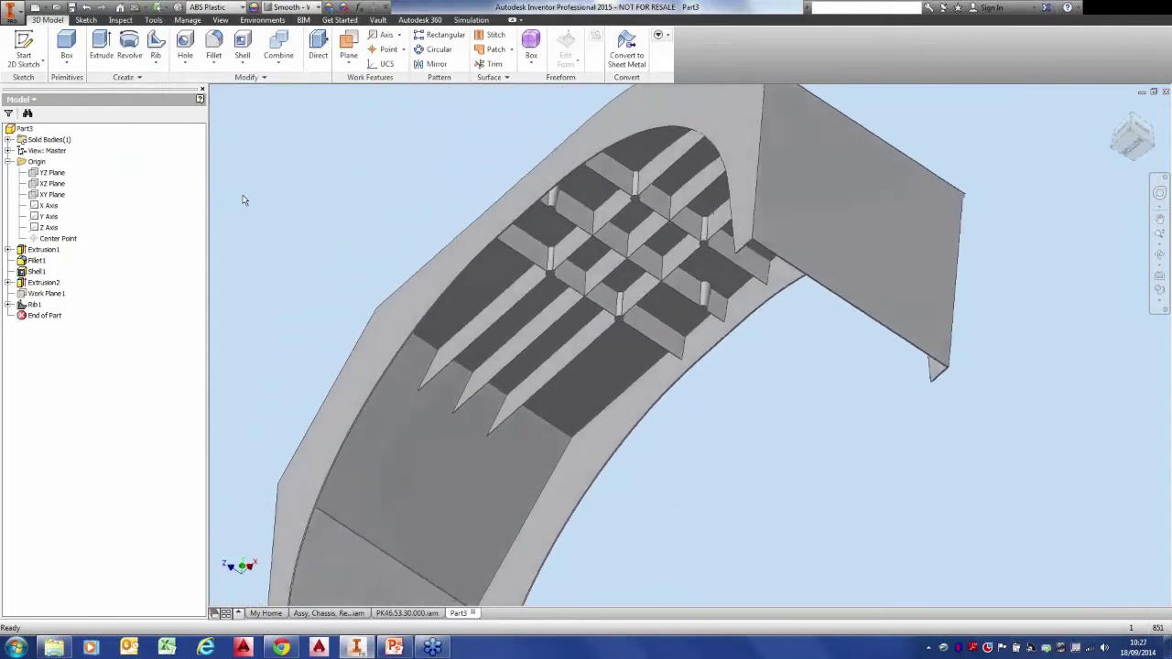
# Calculate the ABS Plastic part's physical properties and check its mass, area, volume and center of gravity.
pyautogui.scroll(-3, 597, 171)
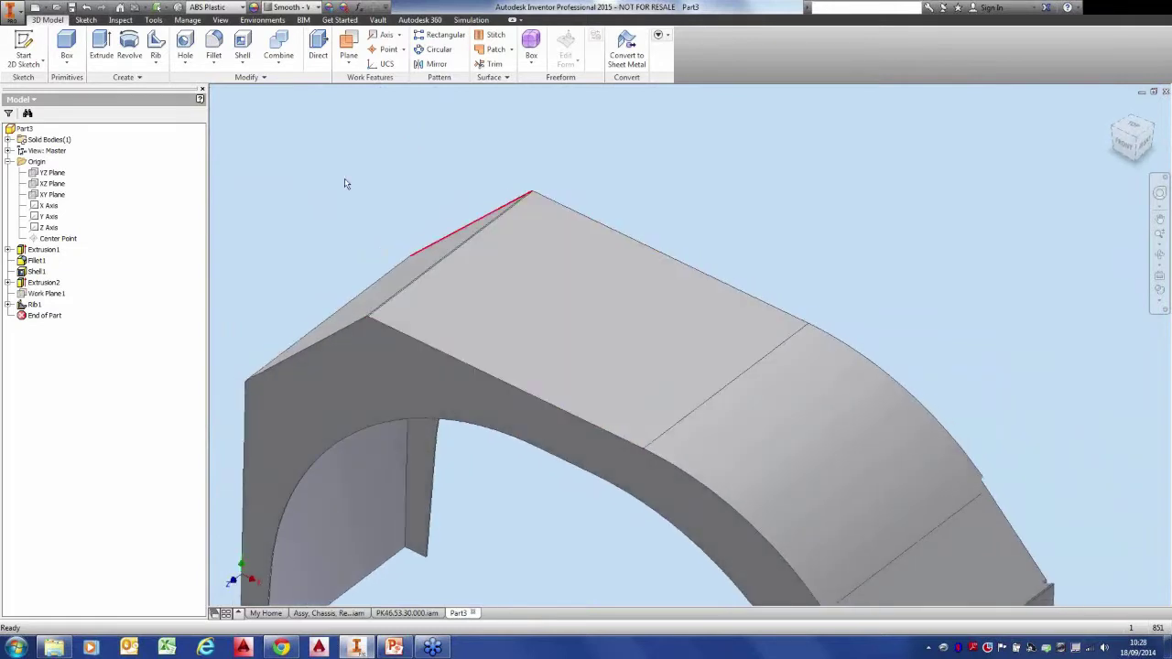
pyautogui.rightClick(30, 129)
pyautogui.click(59, 248)
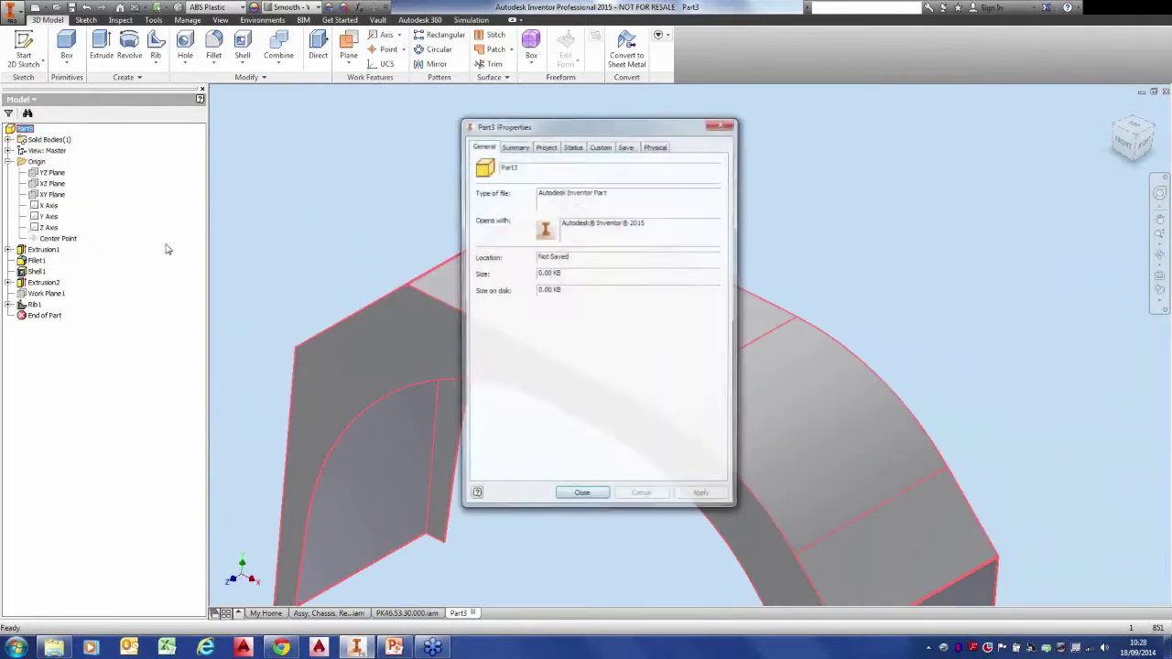
pyautogui.click(656, 146)
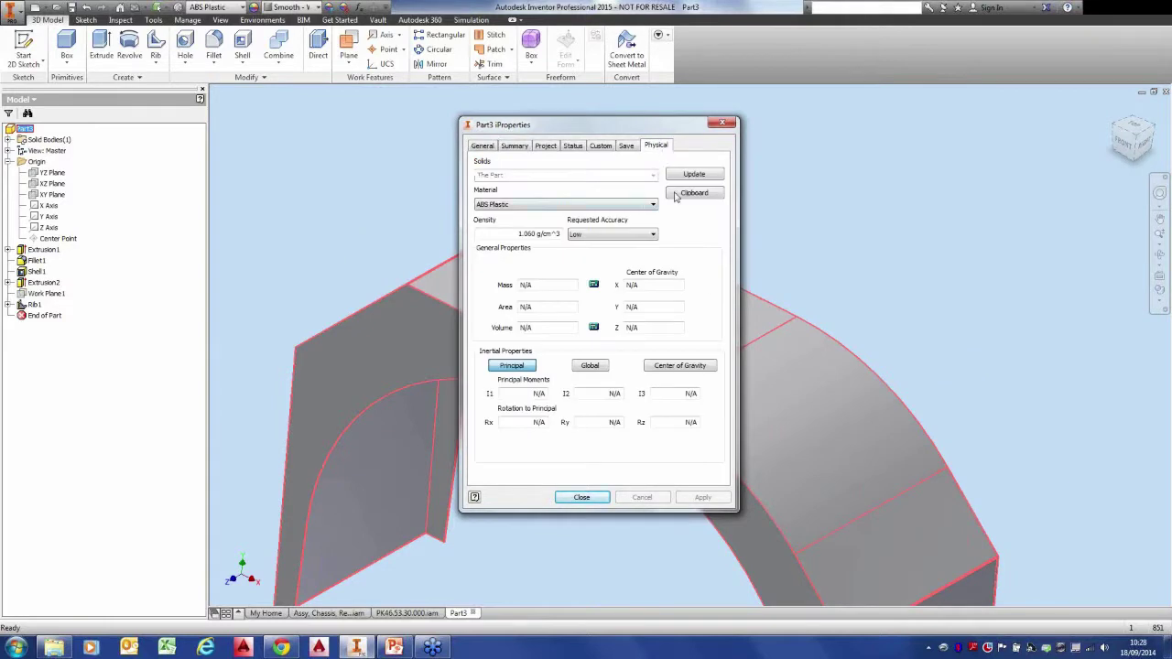
pyautogui.click(679, 177)
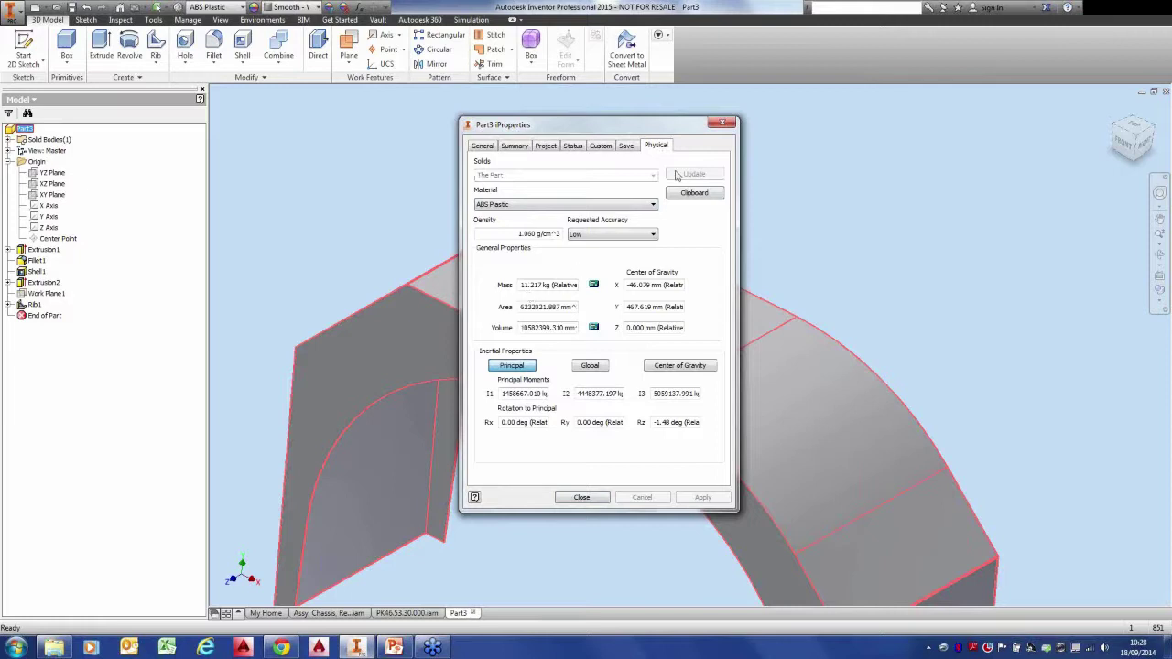
pyautogui.click(720, 123)
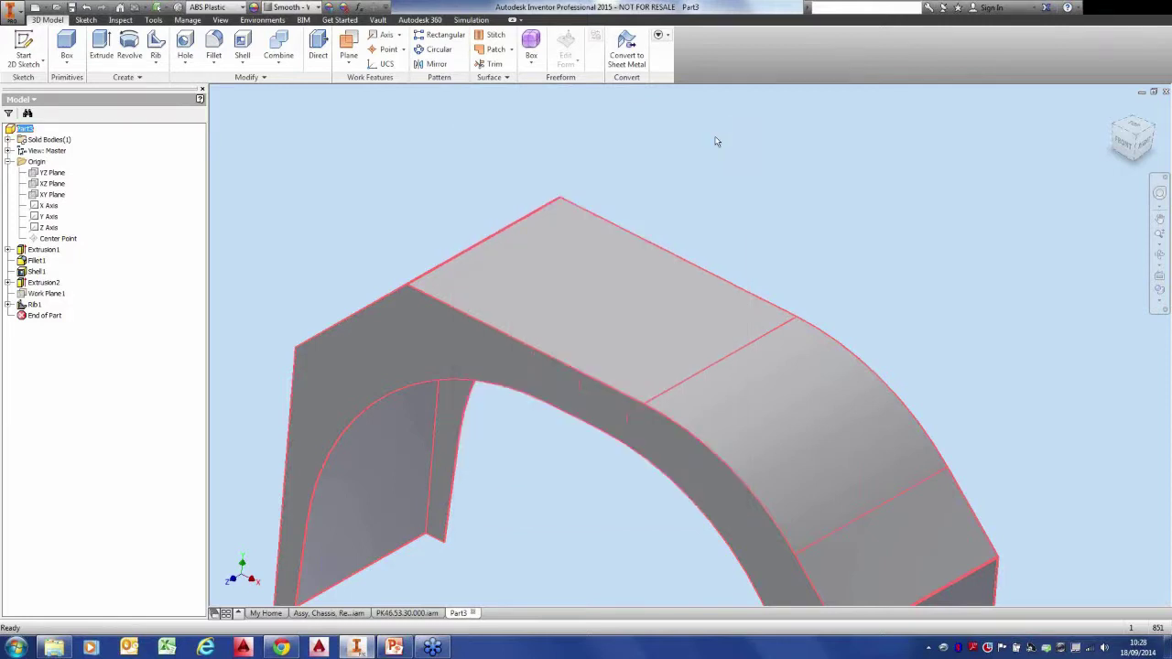
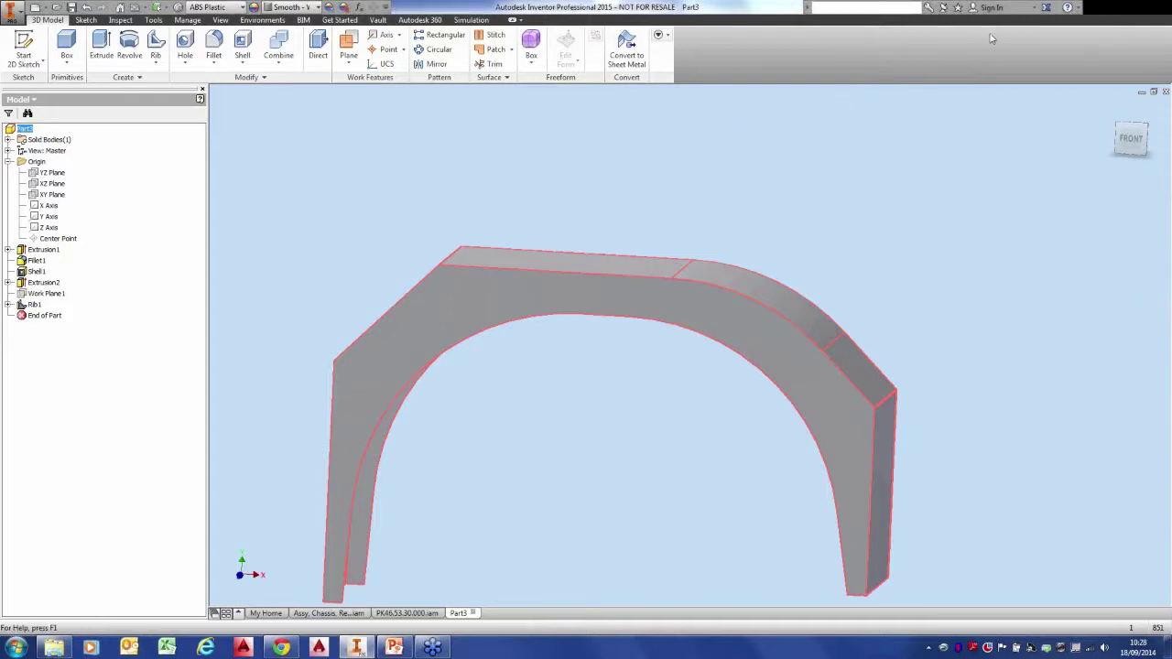
# Orient the model to the front view and save the part as Wheel Arch in the Workspace folder.
pyautogui.click(1130, 138)
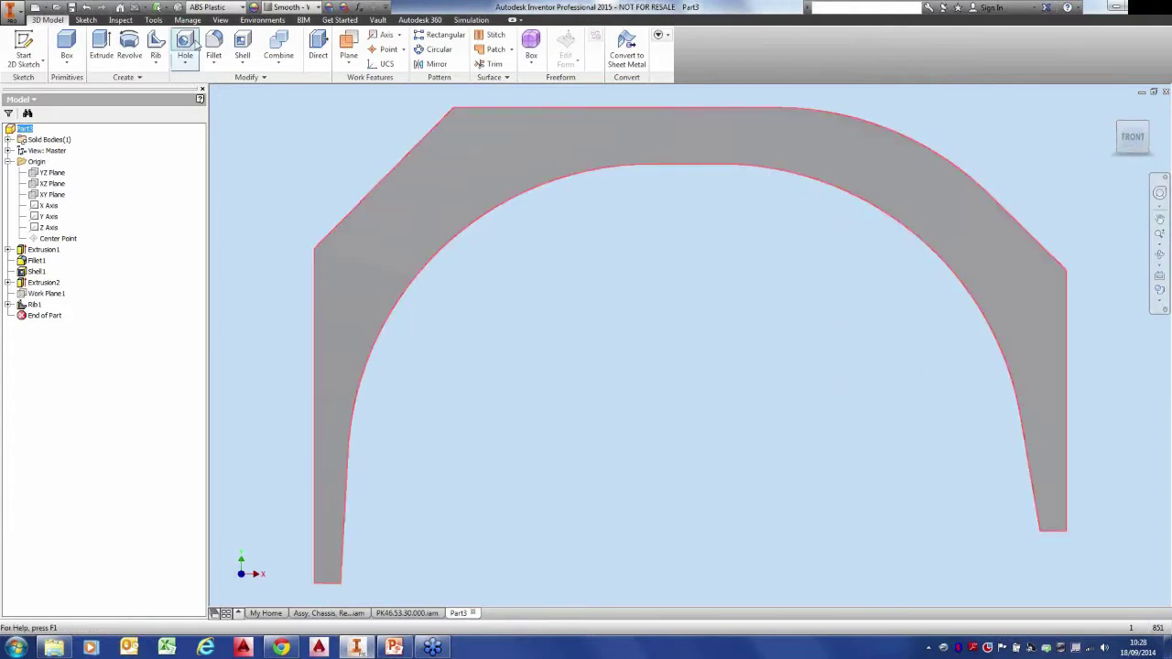
pyautogui.click(72, 8)
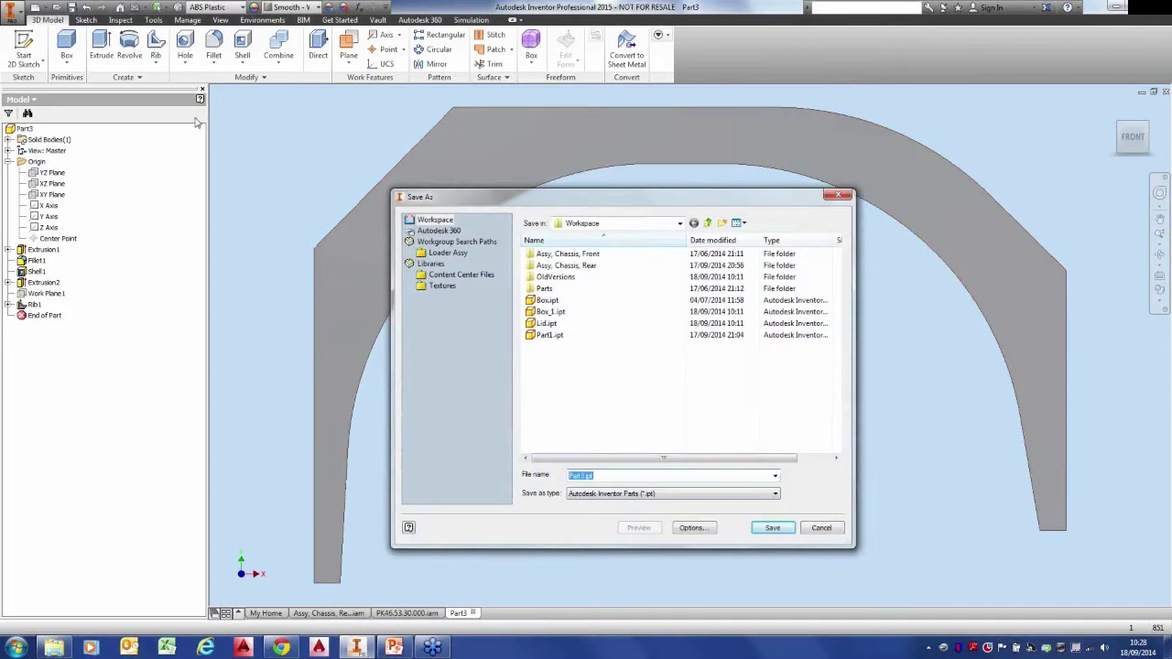
pyautogui.write('Wheel Arch')
pyautogui.click(768, 527)
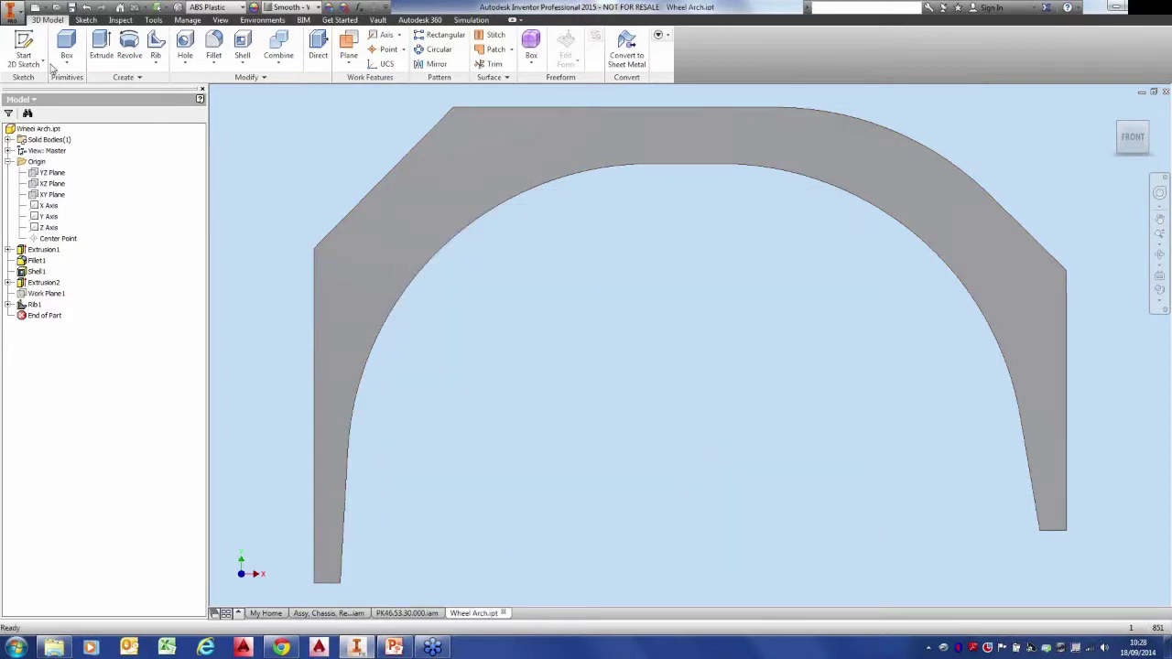
# Create a new drawing from the metric ANSI (mm).dwg template.
pyautogui.click(35, 7)
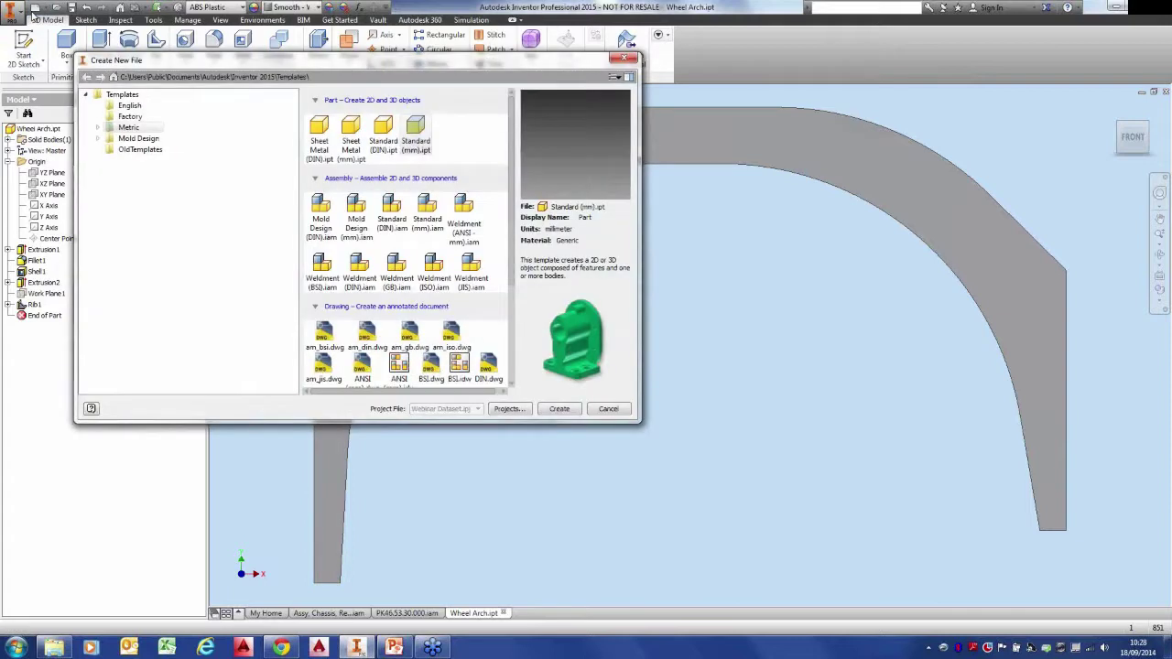
pyautogui.moveTo(510, 208); pyautogui.dragTo(501, 310)
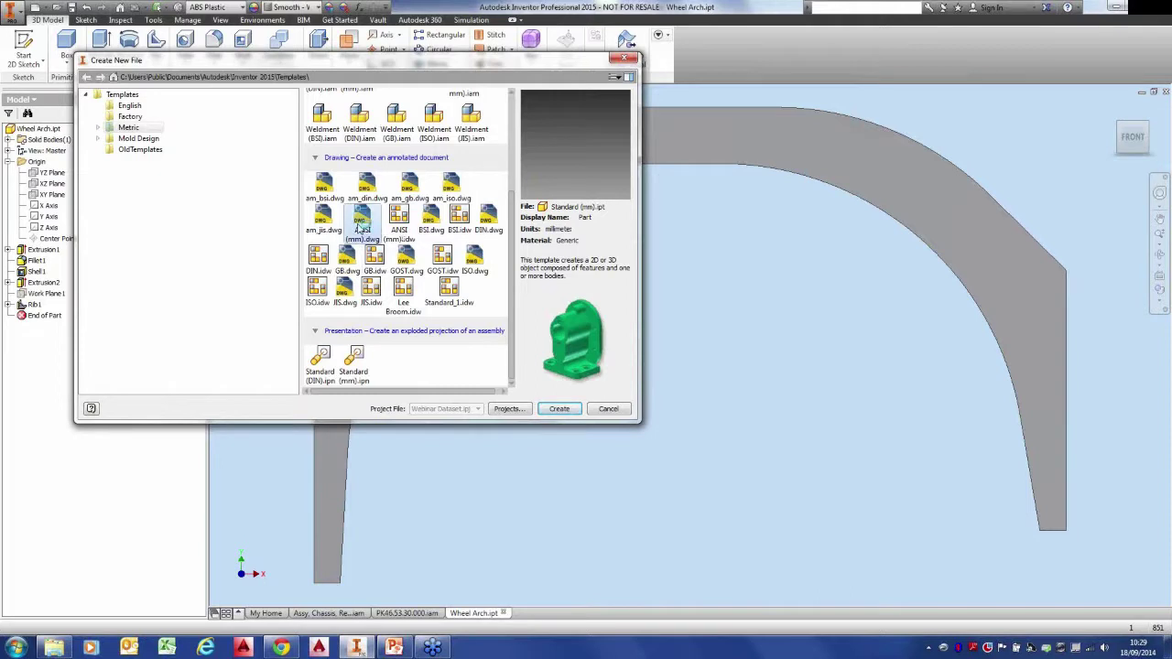
pyautogui.click(363, 225)
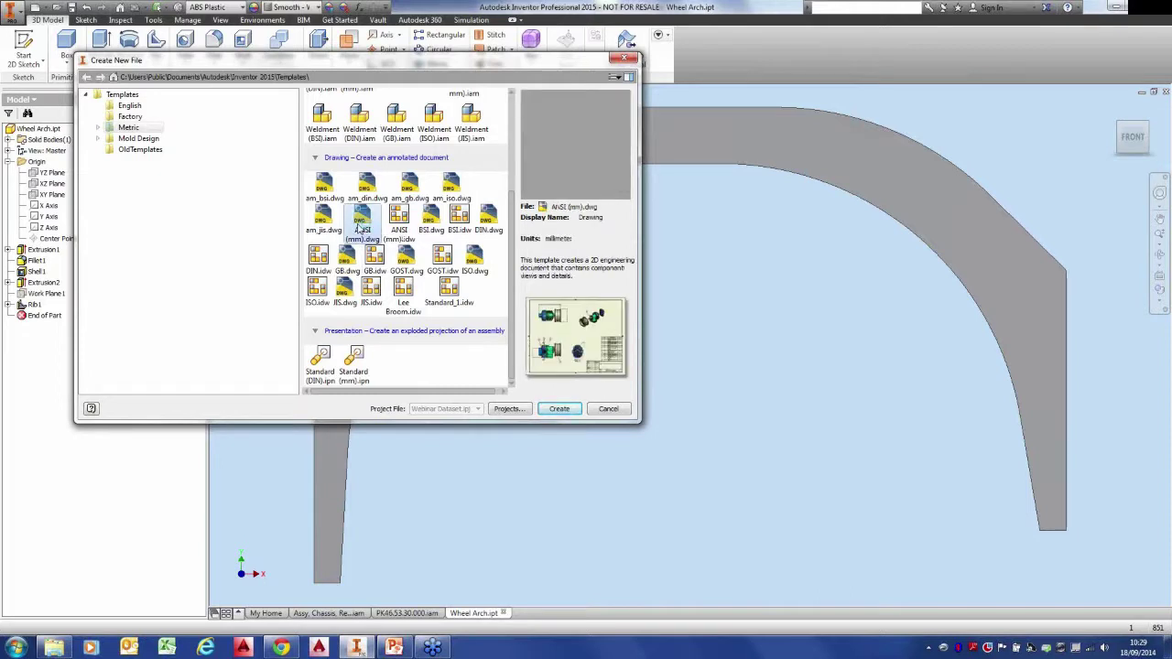
pyautogui.click(558, 409)
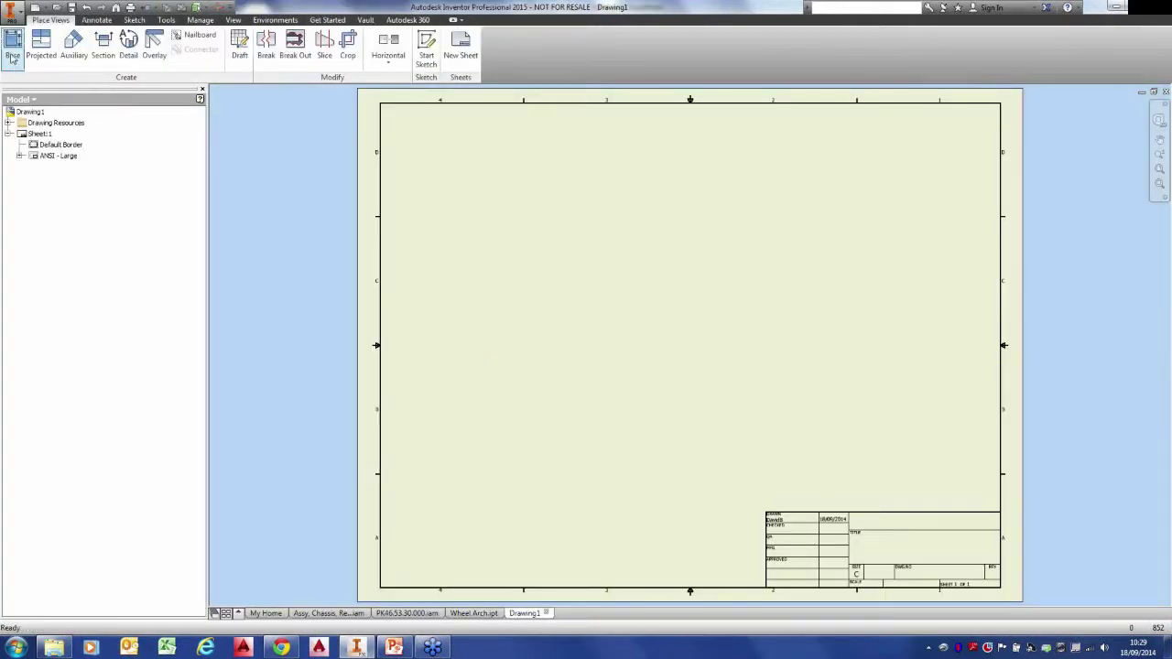
# Place a front base view of Wheel Arch.ipt at scale 0.09 : 1 with projected views above it and to its right.
pyautogui.click(13, 56)
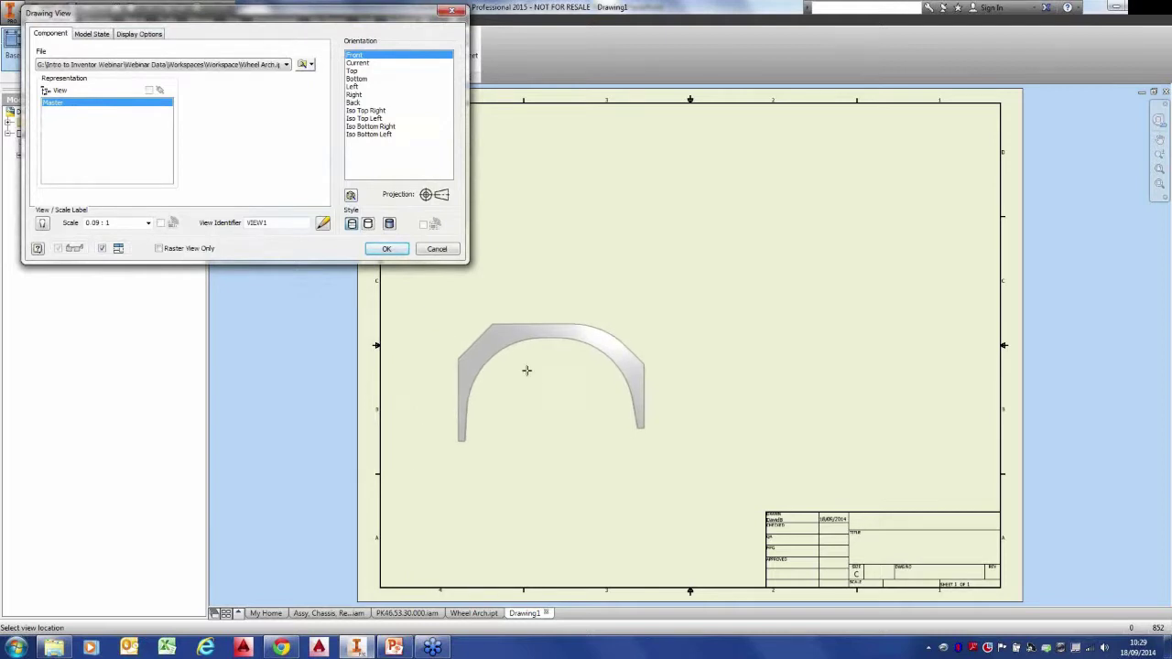
pyautogui.click(276, 66)
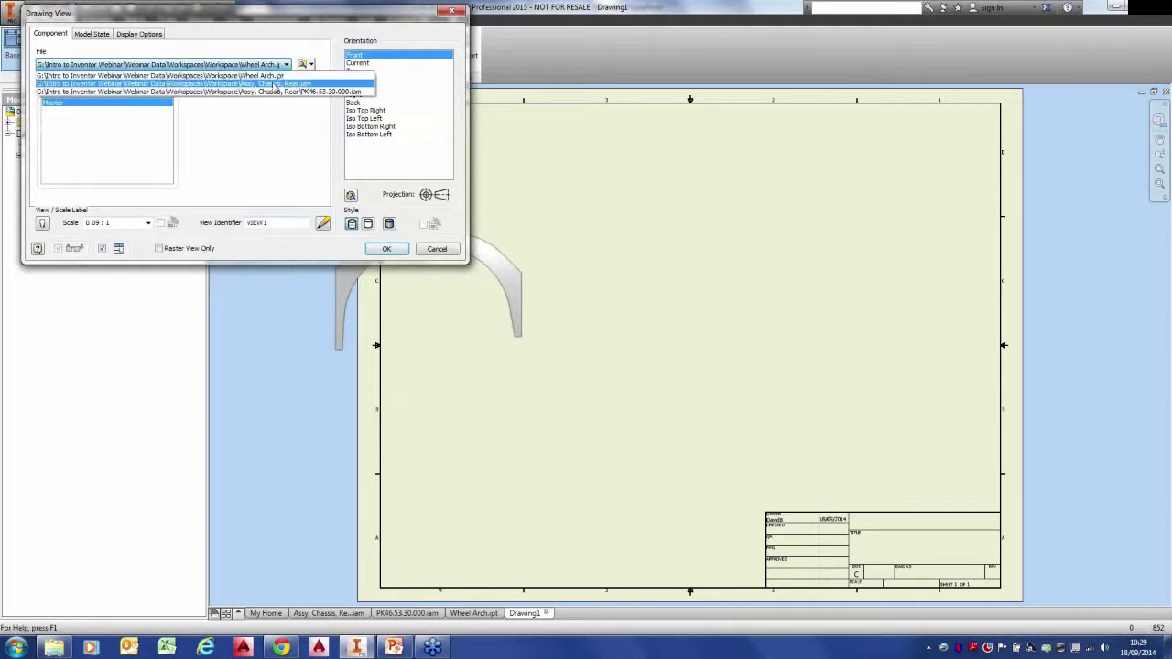
pyautogui.click(298, 133)
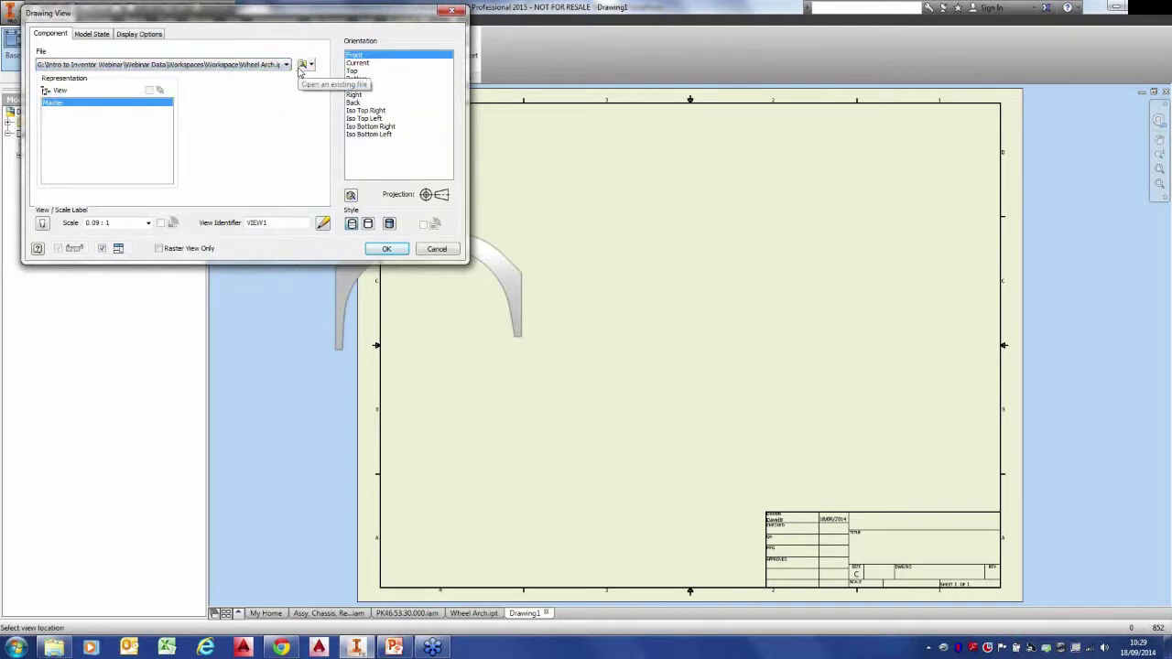
pyautogui.click(586, 405)
pyautogui.click(584, 200)
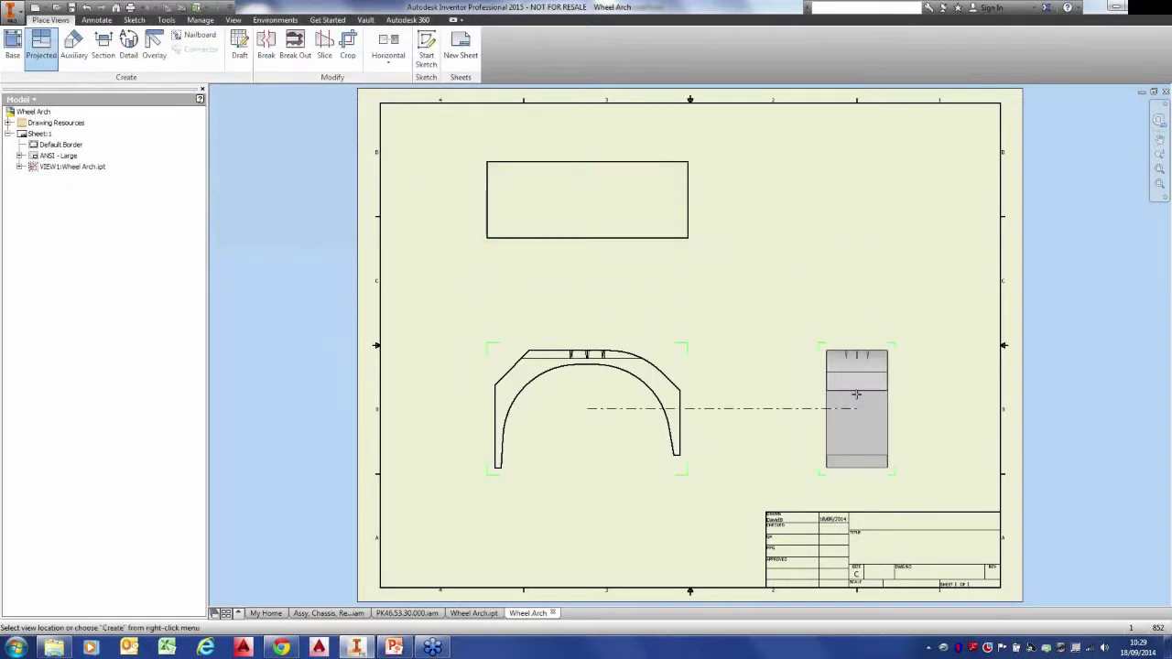
pyautogui.click(857, 381)
pyautogui.rightClick(857, 381)
pyautogui.click(756, 369)
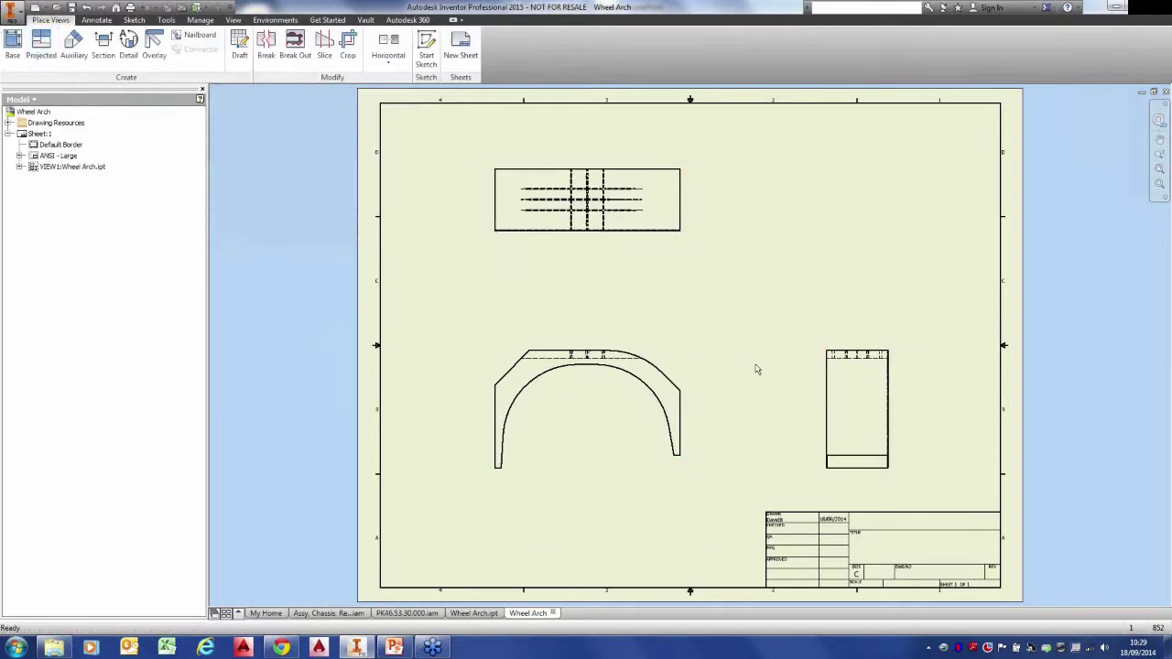
# Project an isometric view from the front view into the upper-right area of the sheet.
pyautogui.click(40, 46)
pyautogui.click(569, 379)
pyautogui.click(839, 233)
pyautogui.rightClick(839, 232)
pyautogui.click(883, 236)
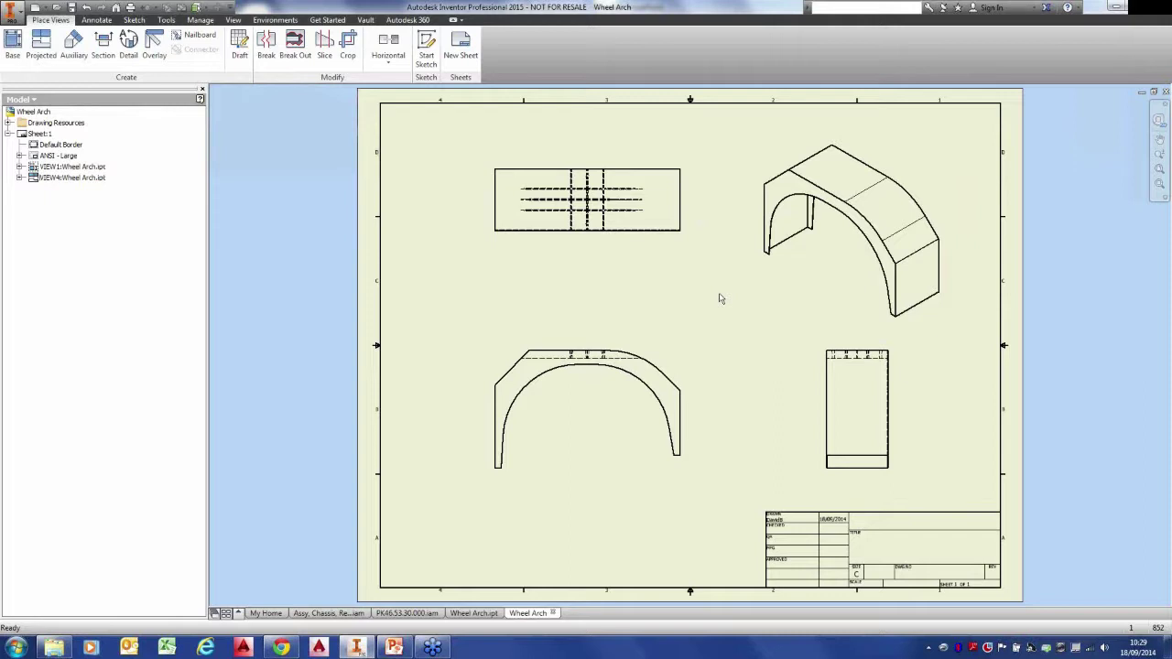
# Display the center of gravity of the Wheel Arch model in the front drawing view.
pyautogui.click(33, 179)
pyautogui.click(506, 368)
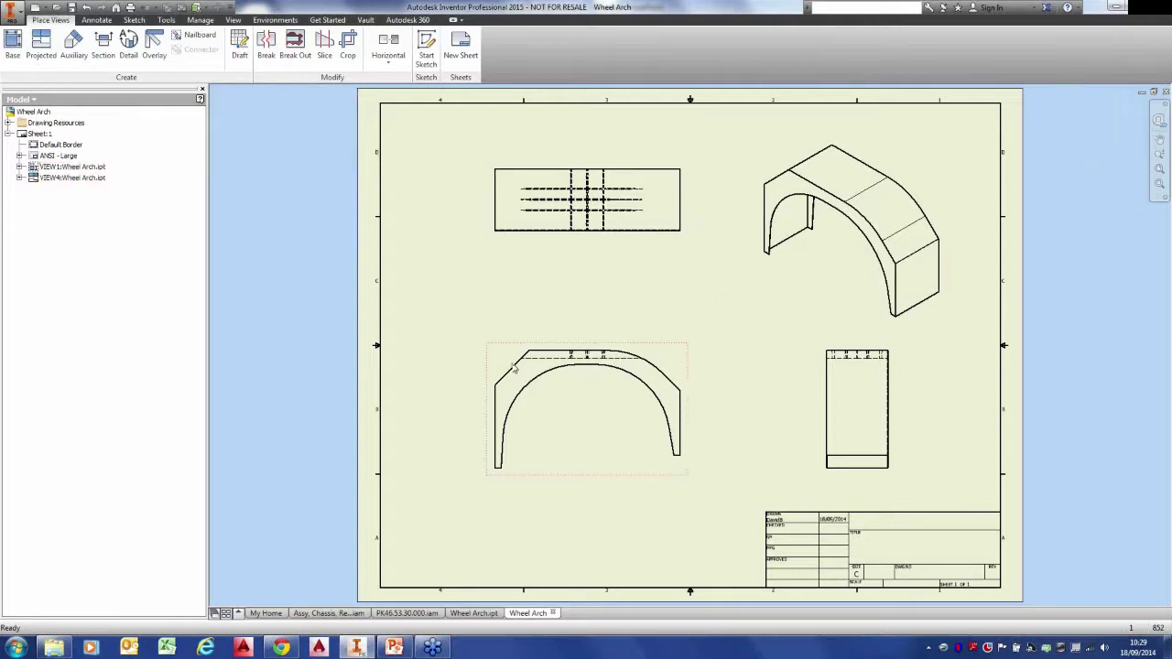
pyautogui.click(20, 167)
pyautogui.rightClick(51, 200)
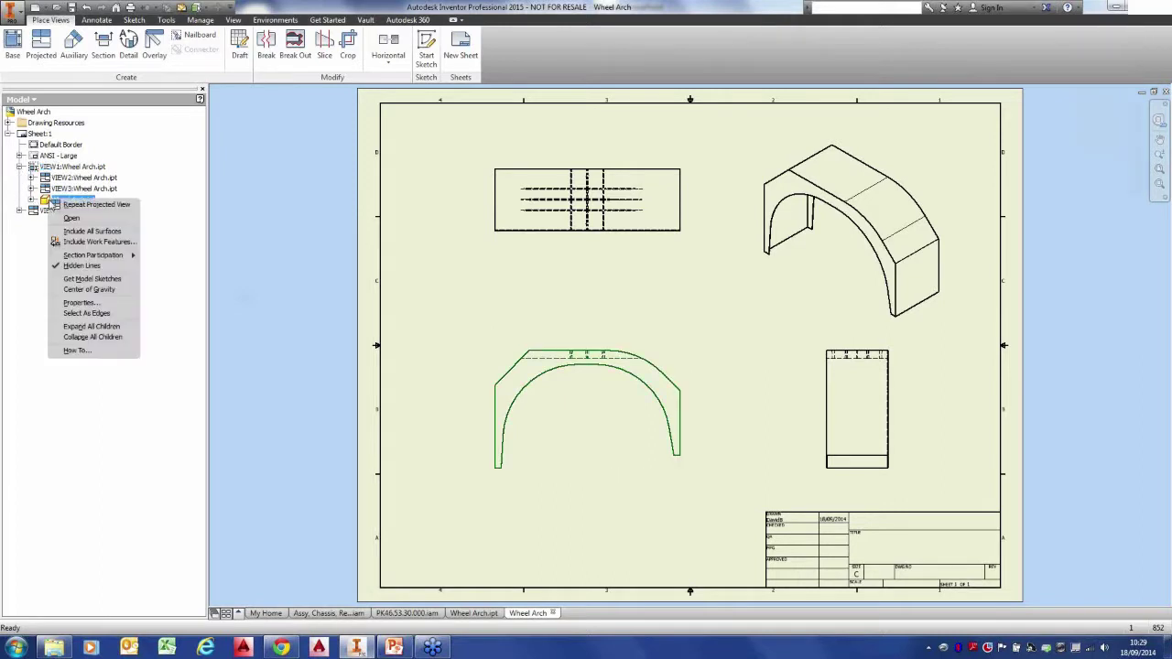
pyautogui.click(104, 291)
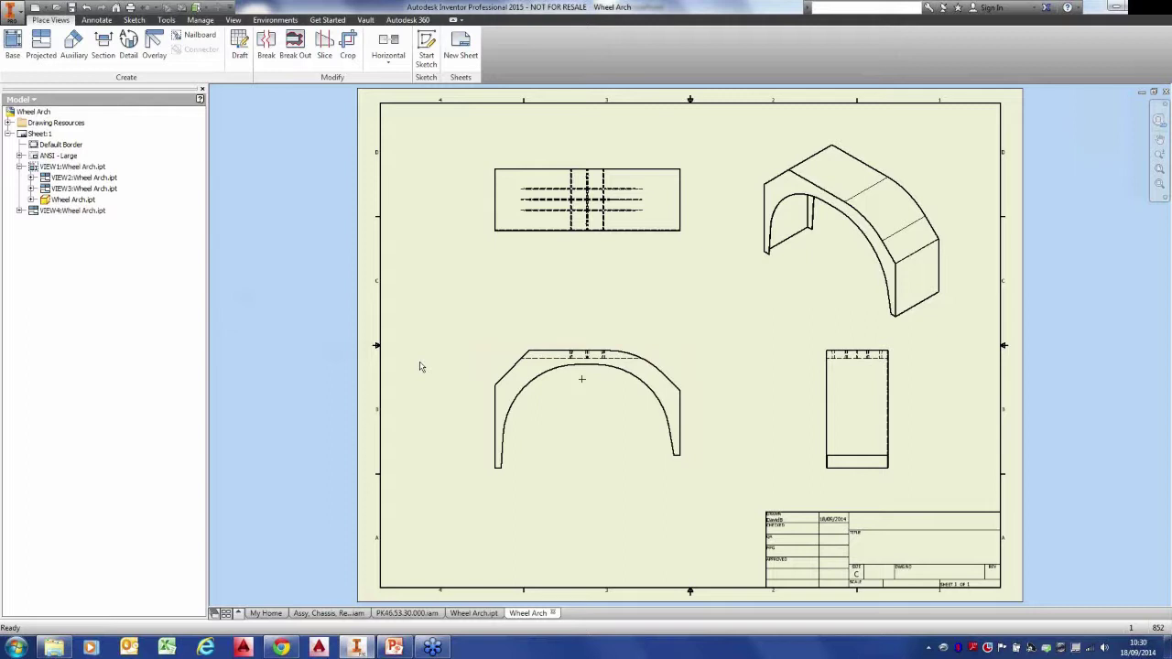
# Switch back to the Wheel Arch.ipt part model.
pyautogui.click(474, 613)
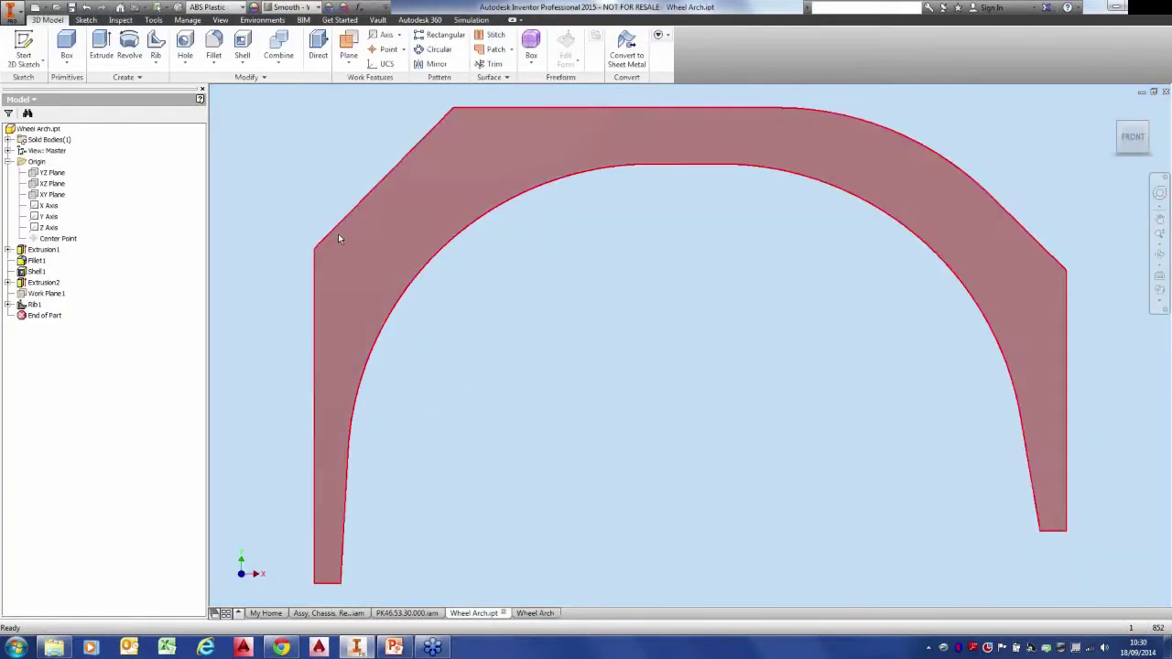
# Display the centre of gravity in the wheel arch part and view the model from its home orientation.
pyautogui.scroll(-5, 468, 296)
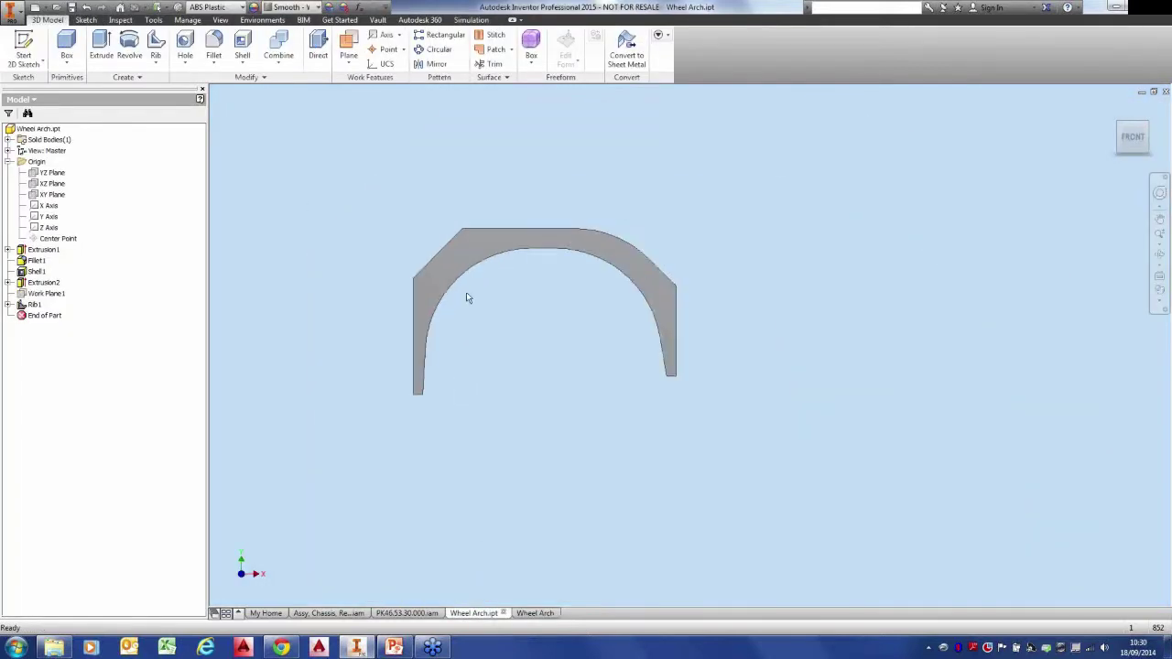
pyautogui.click(220, 20)
pyautogui.click(83, 35)
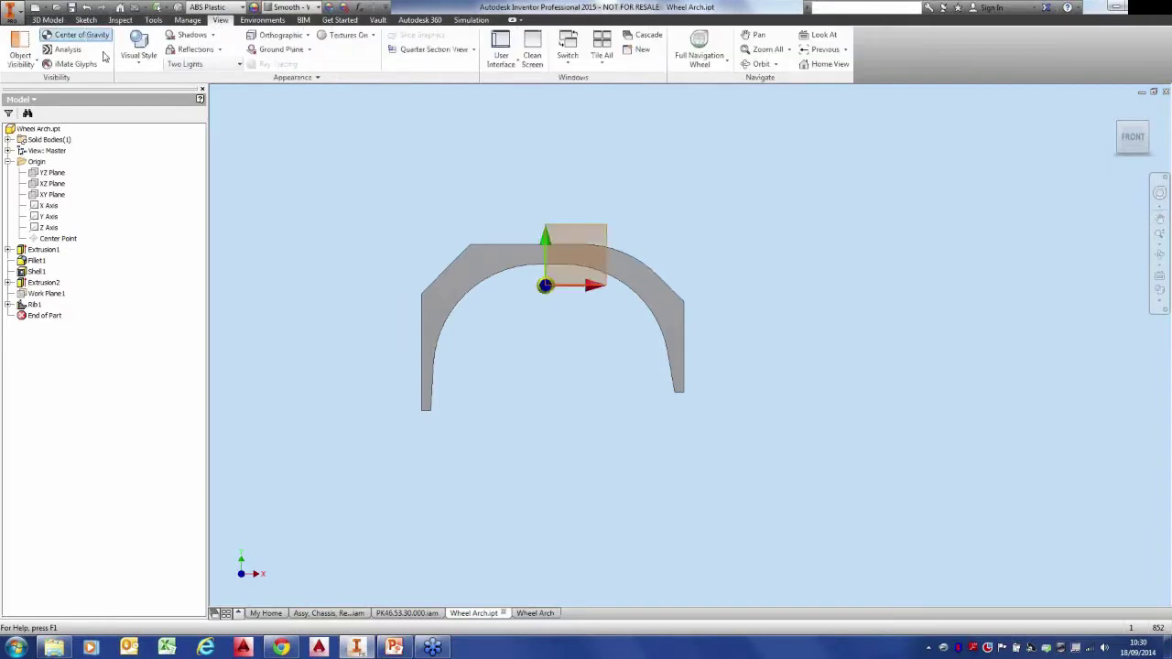
pyautogui.press('F6')
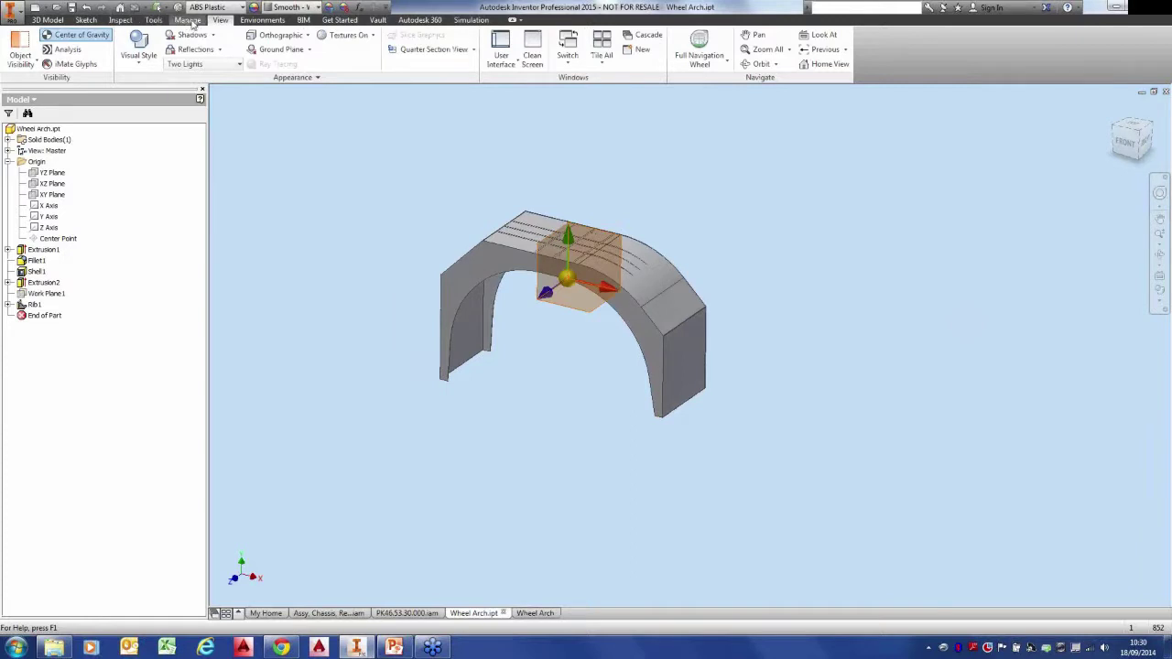
pyautogui.click(122, 20)
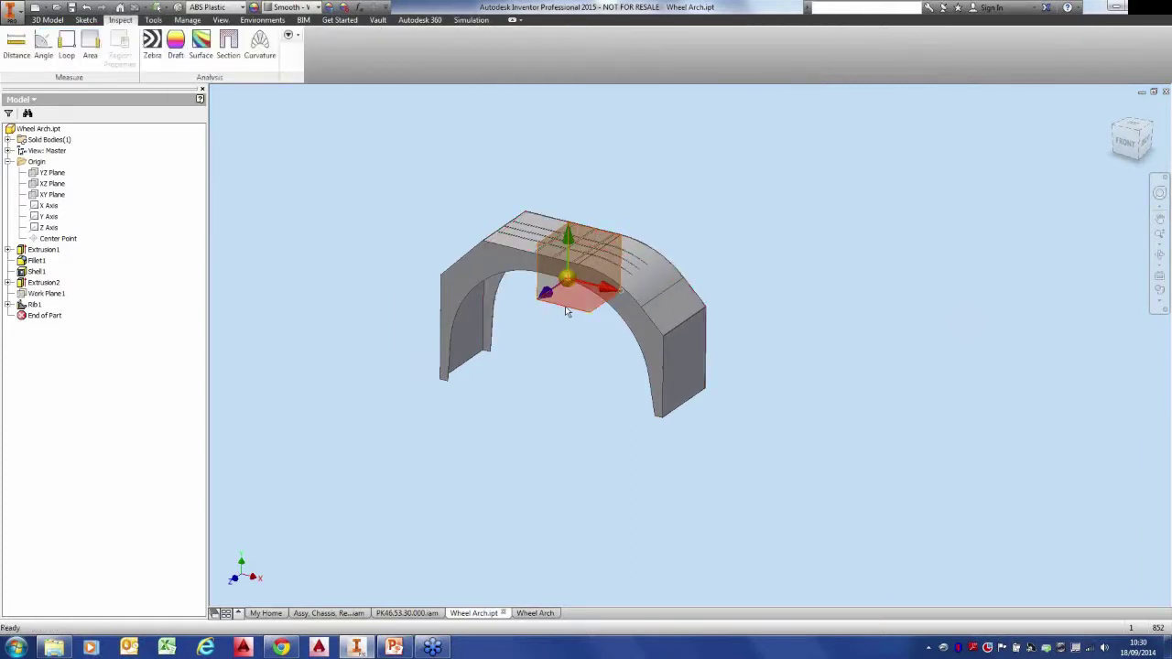
pyautogui.rightClick(348, 194)
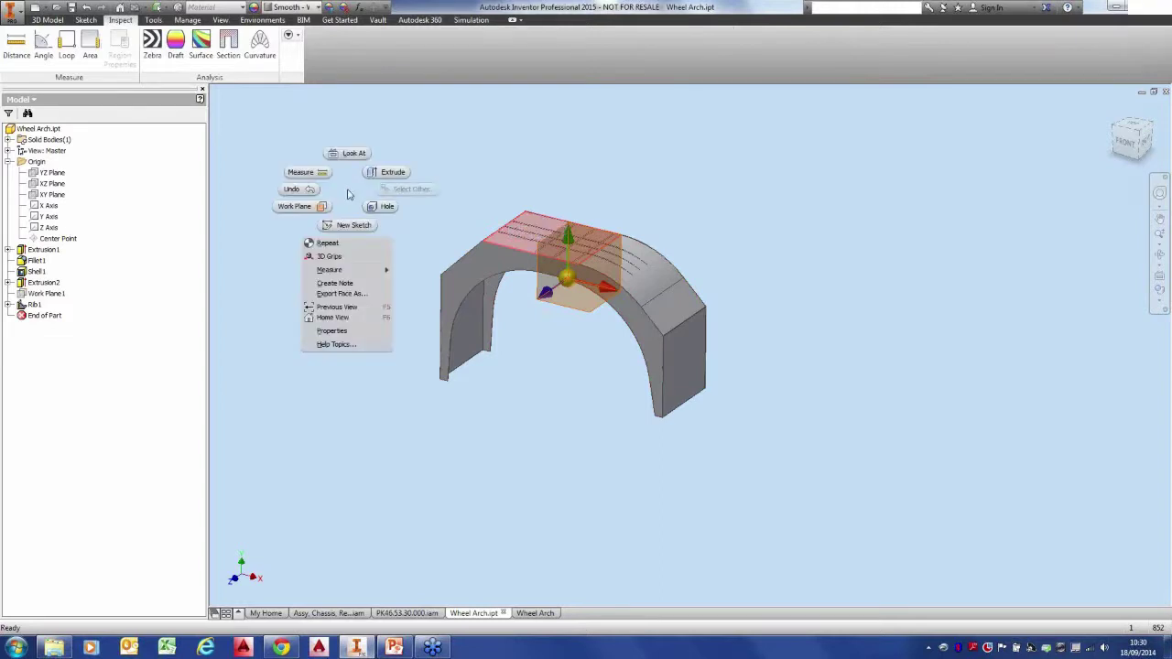
pyautogui.press('Escape')
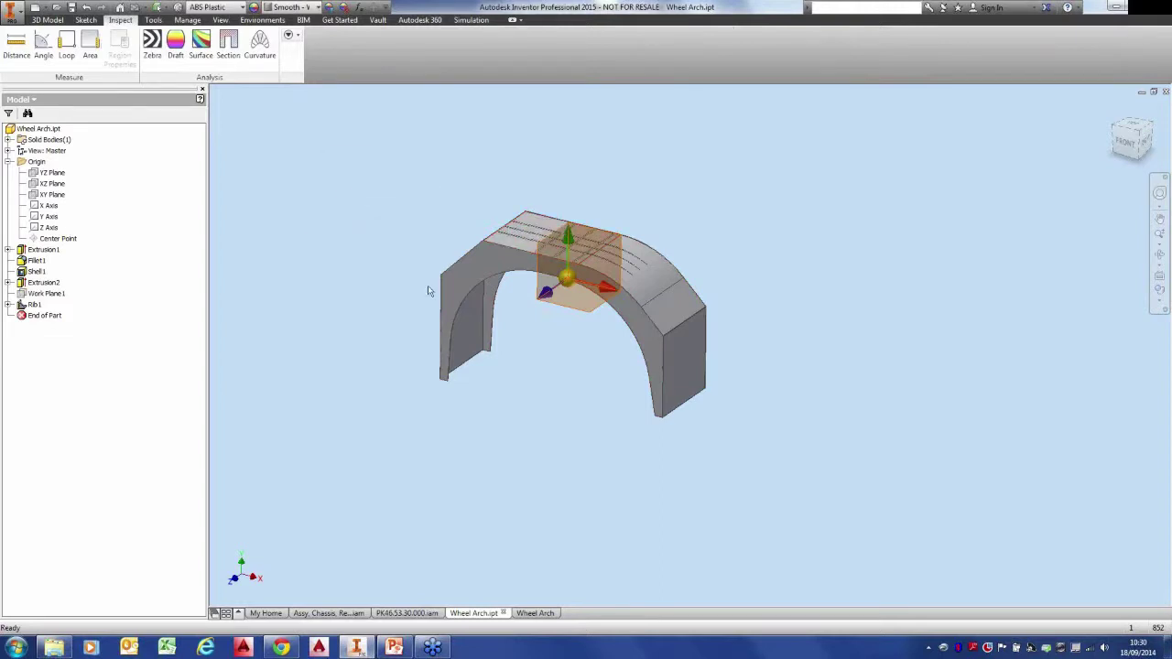
# In the Wheel Arch drawing, dimension the vertical distance from the front view's top edge to its centre of gravity mark.
pyautogui.click(548, 613)
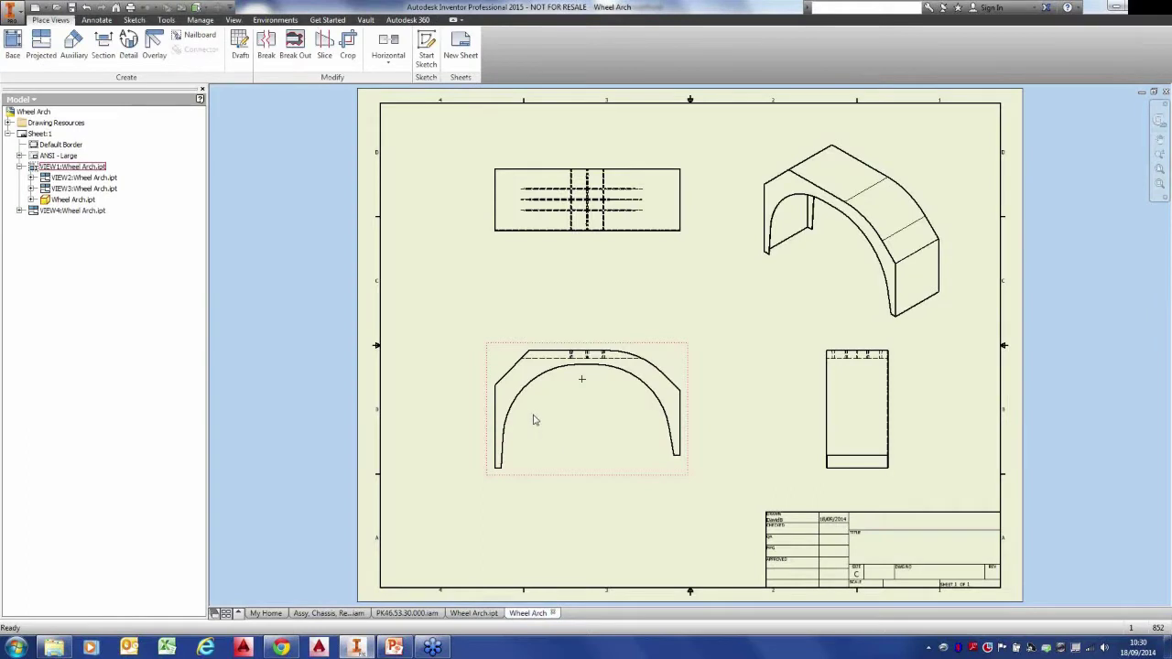
pyautogui.click(96, 19)
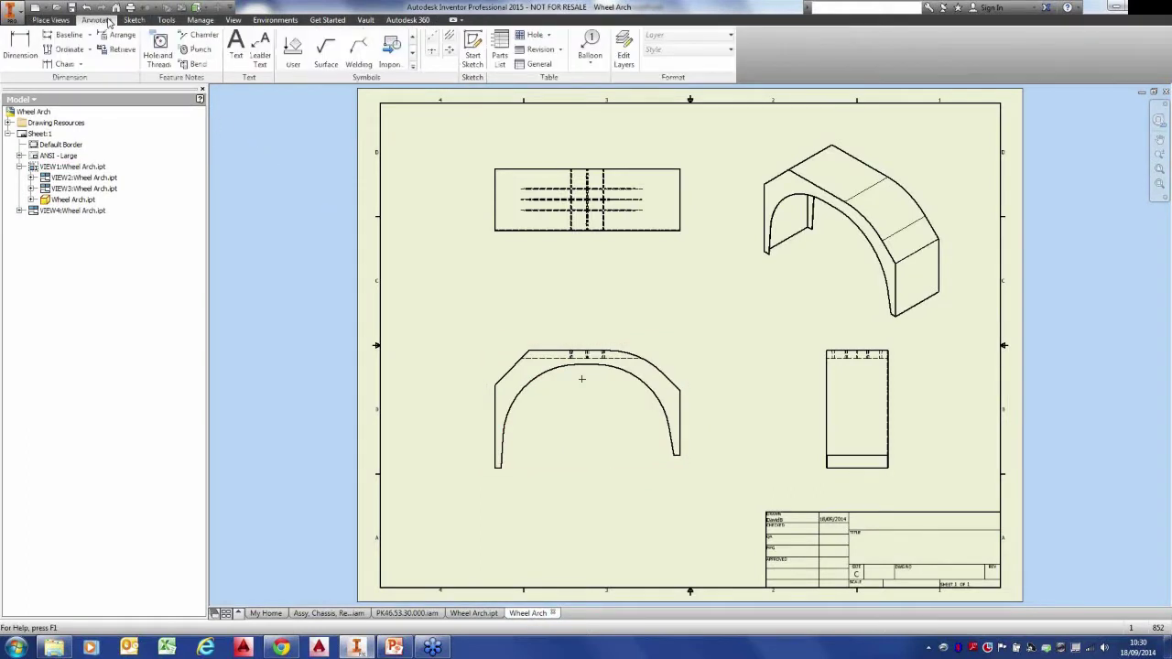
pyautogui.click(19, 45)
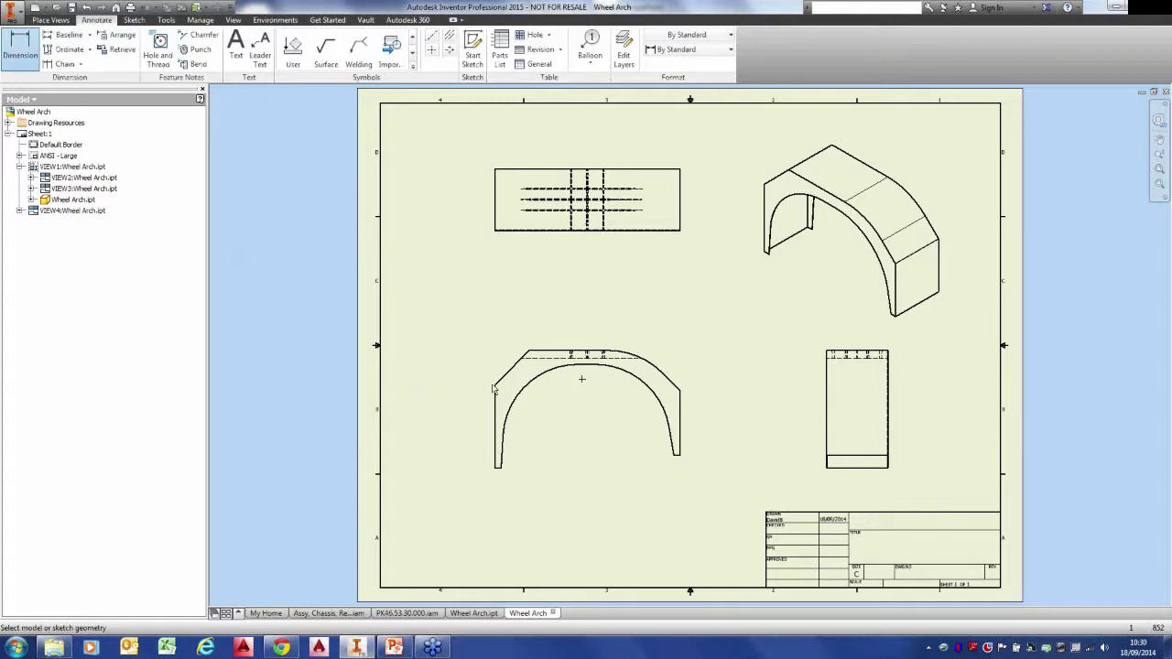
pyautogui.scroll(3, 547, 370)
pyautogui.click(552, 335)
pyautogui.click(619, 382)
pyautogui.click(391, 360)
# Dimension the horizontal distance from the front view's left edge to its centre of gravity mark, placed above the view.
pyautogui.click(451, 443)
pyautogui.click(618, 382)
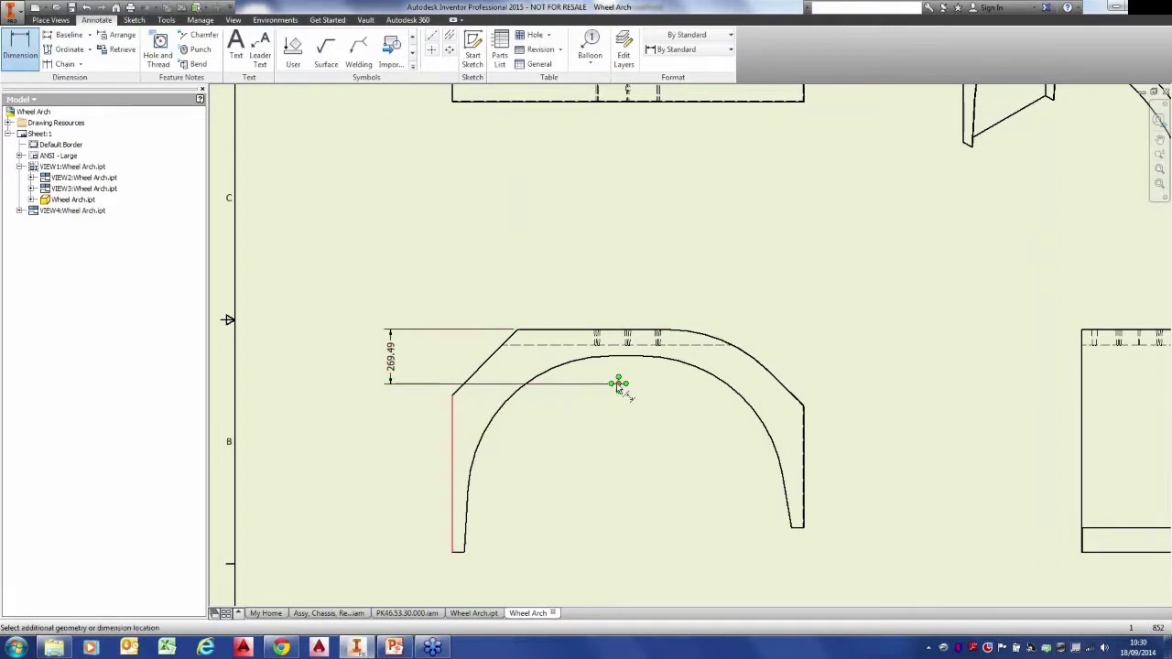
pyautogui.click(487, 254)
pyautogui.scroll(-4, 480, 265)
pyautogui.moveTo(460, 275); pyautogui.dragTo(381, 289, button='middle')
pyautogui.scroll(3, 569, 320)
pyautogui.rightClick(595, 313)
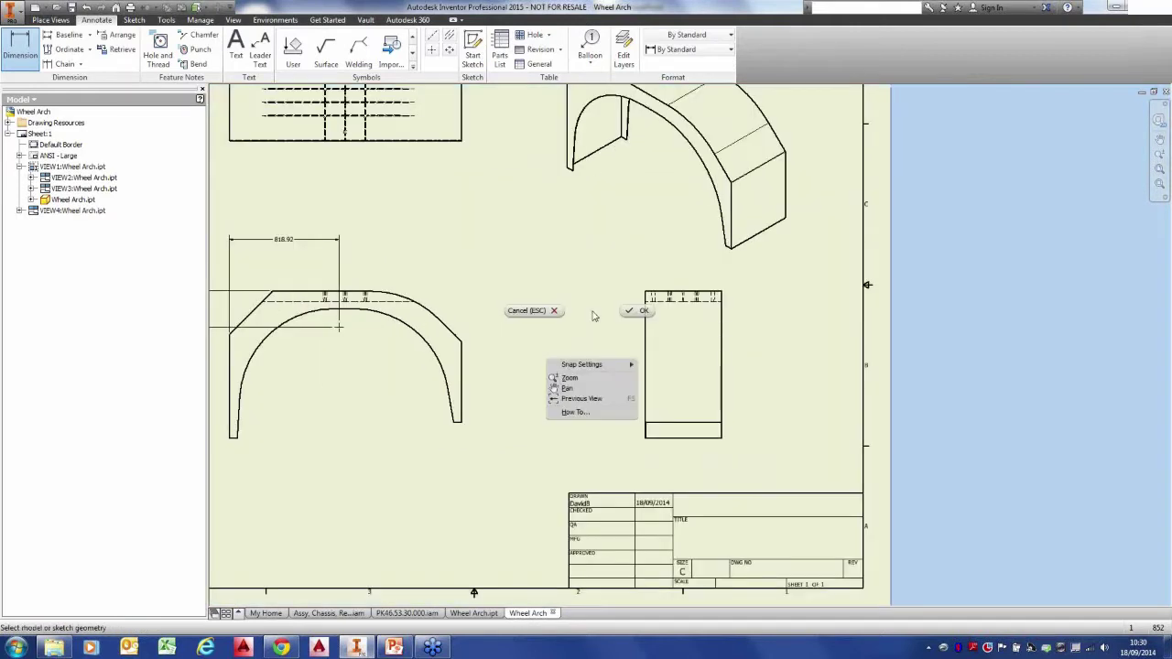
pyautogui.click(634, 314)
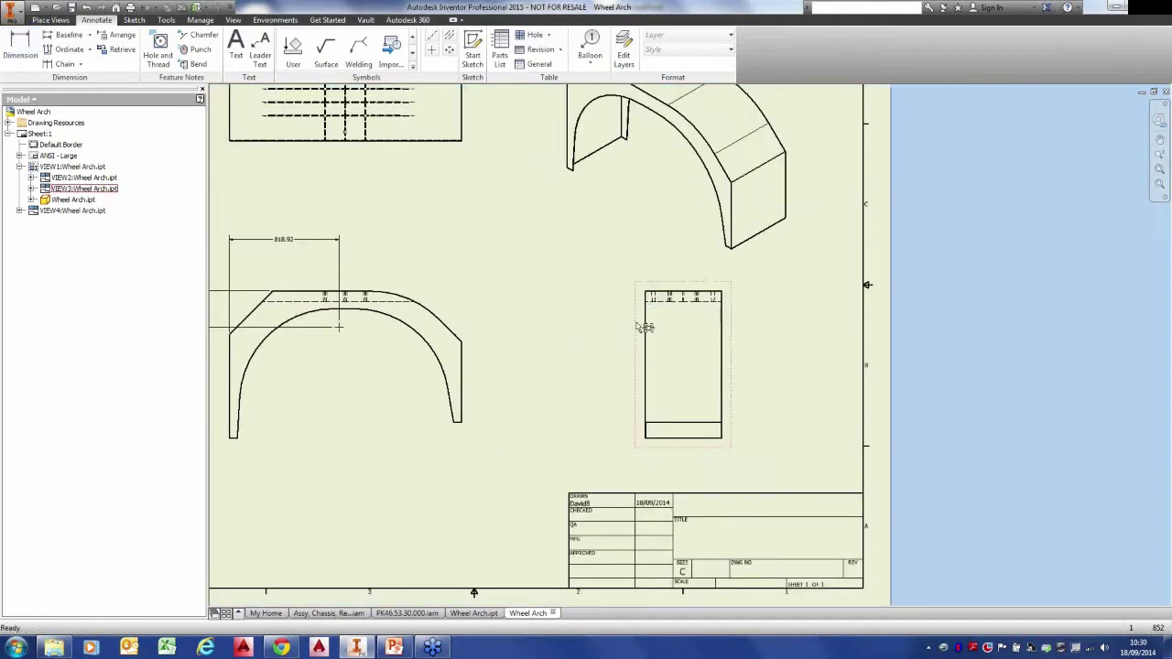
# Show the centre of gravity of the Wheel Arch model in the side view, VIEW3.
pyautogui.click(32, 189)
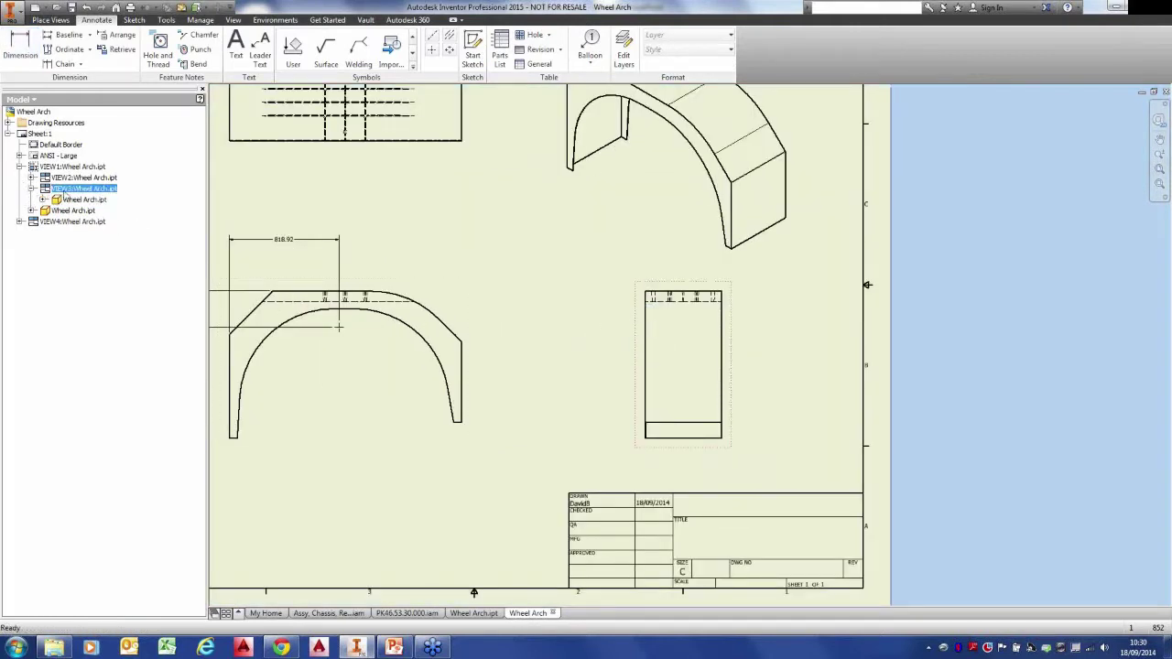
pyautogui.rightClick(69, 200)
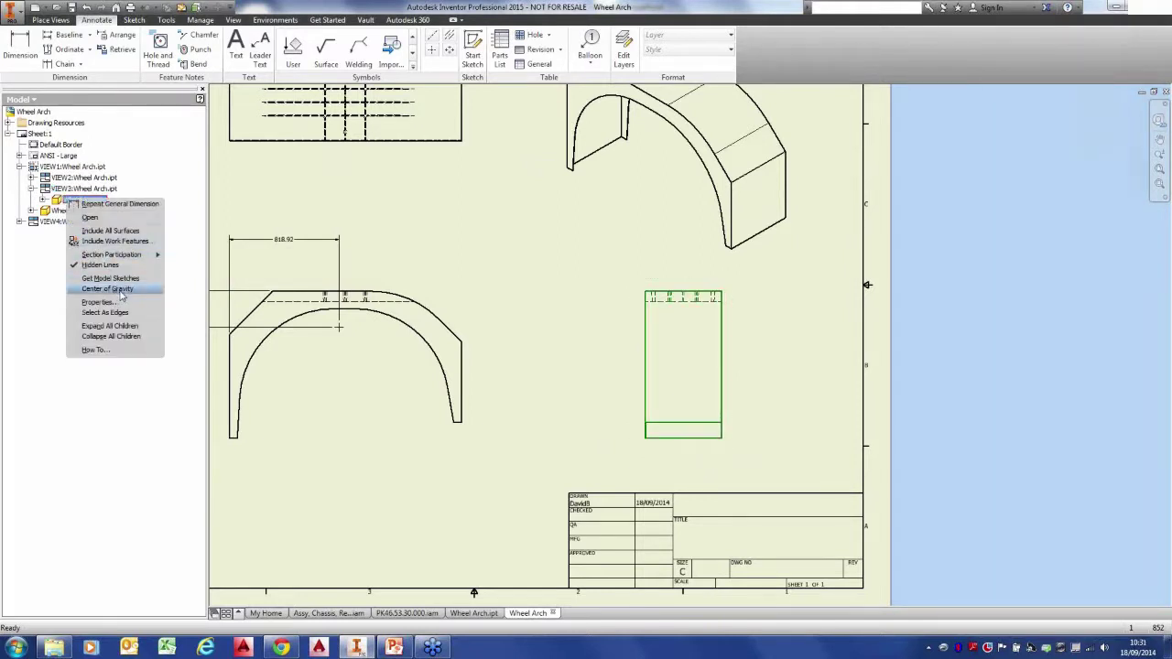
pyautogui.click(120, 290)
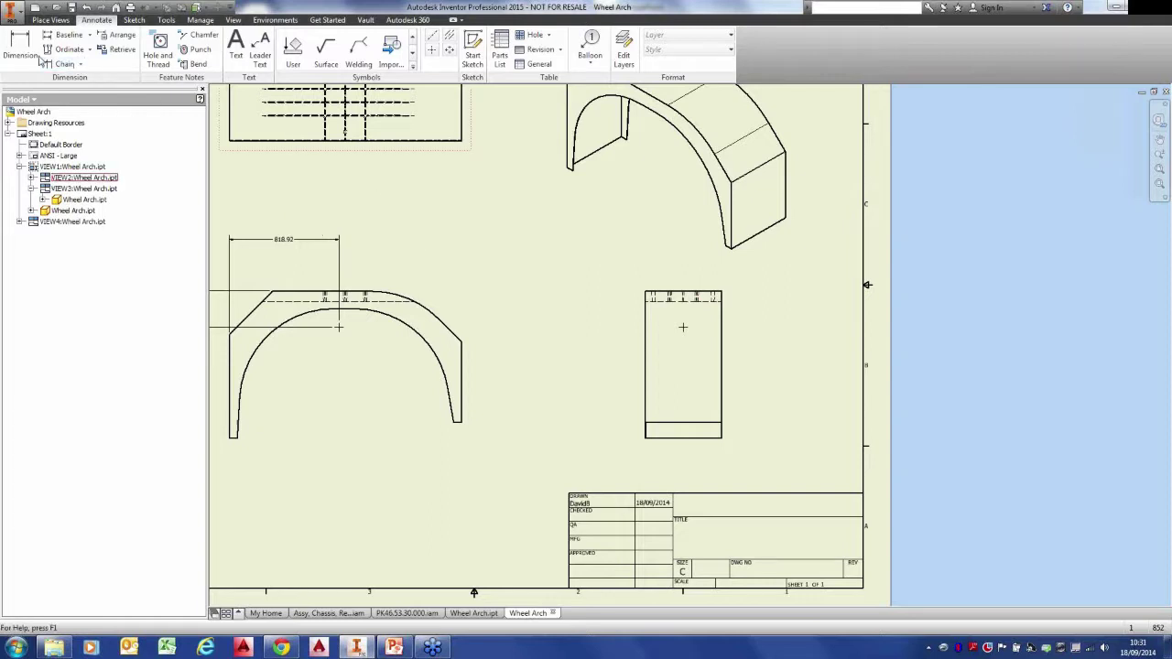
# Dimension the horizontal distance from the side view's left edge to its centre of gravity mark, placed above the view.
pyautogui.press('d')
pyautogui.scroll(-3, 646, 319)
pyautogui.click(644, 325)
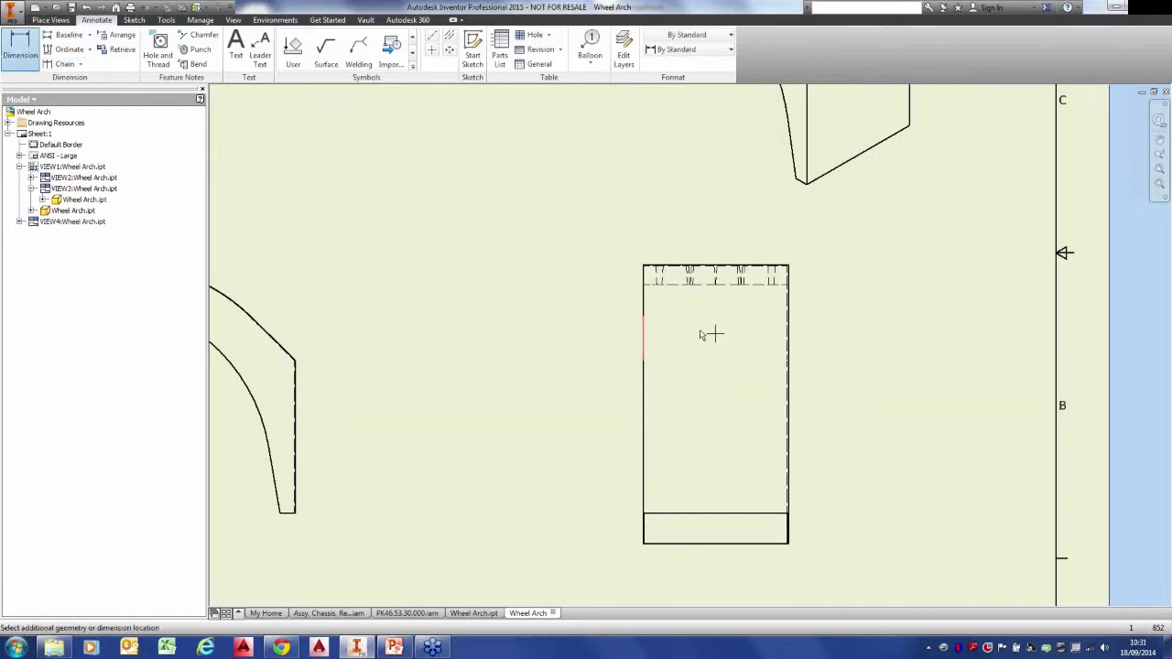
pyautogui.click(713, 333)
pyautogui.click(676, 207)
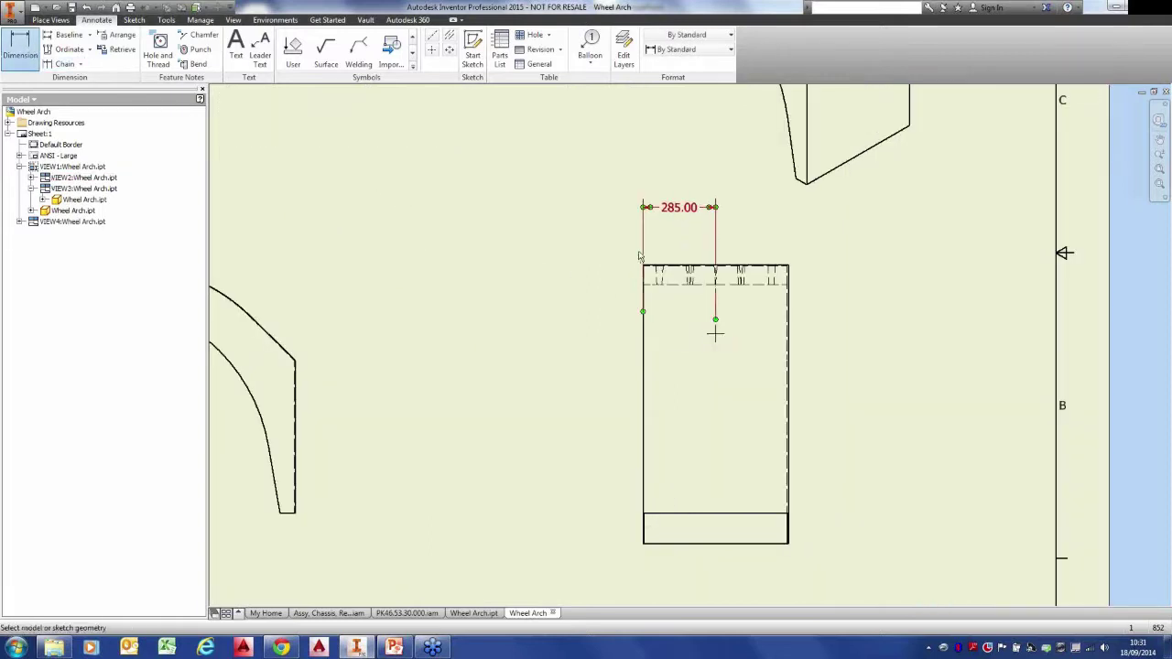
pyautogui.scroll(-2, 621, 263)
pyautogui.scroll(4, 621, 263)
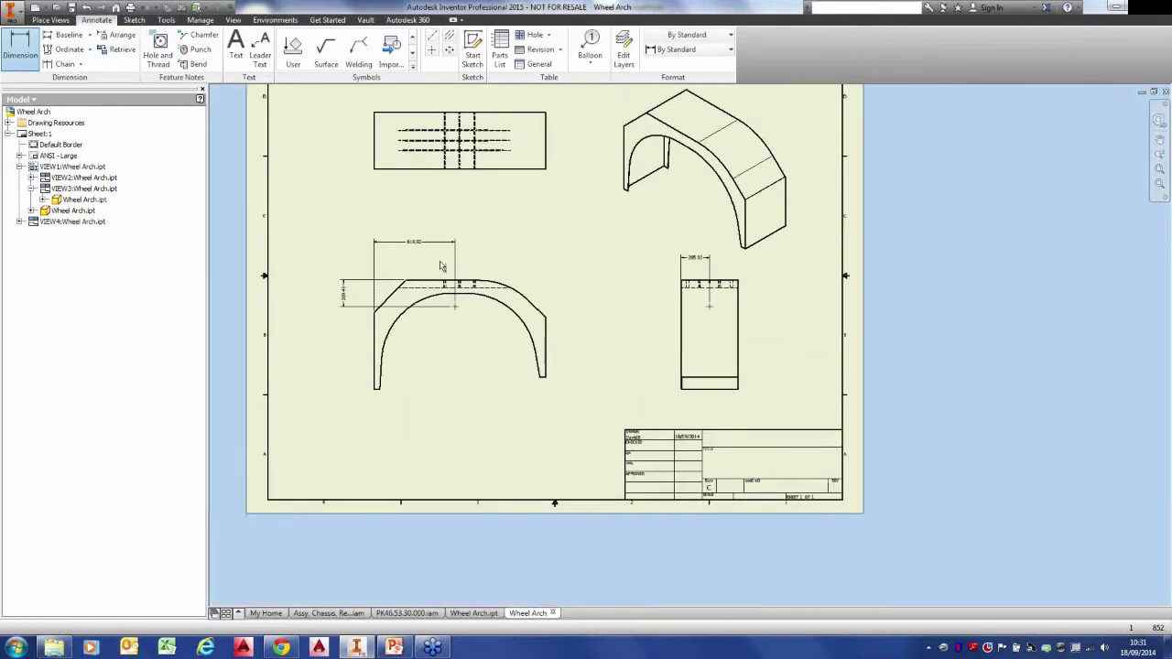
pyautogui.scroll(-3, 496, 267)
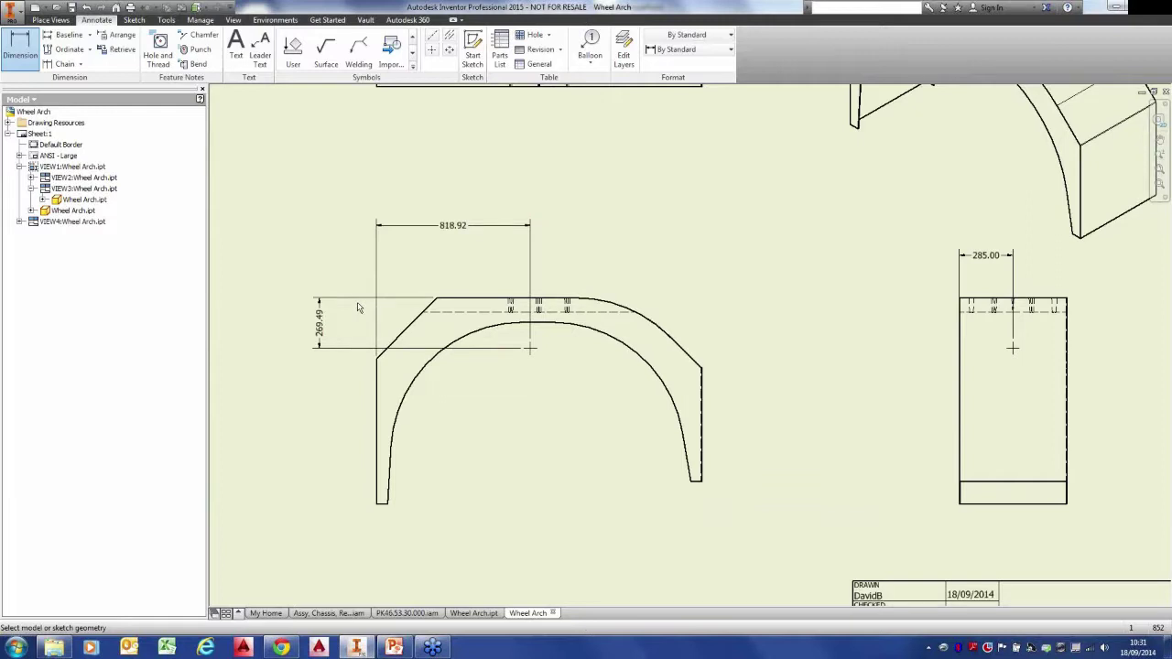
pyautogui.press('Home')
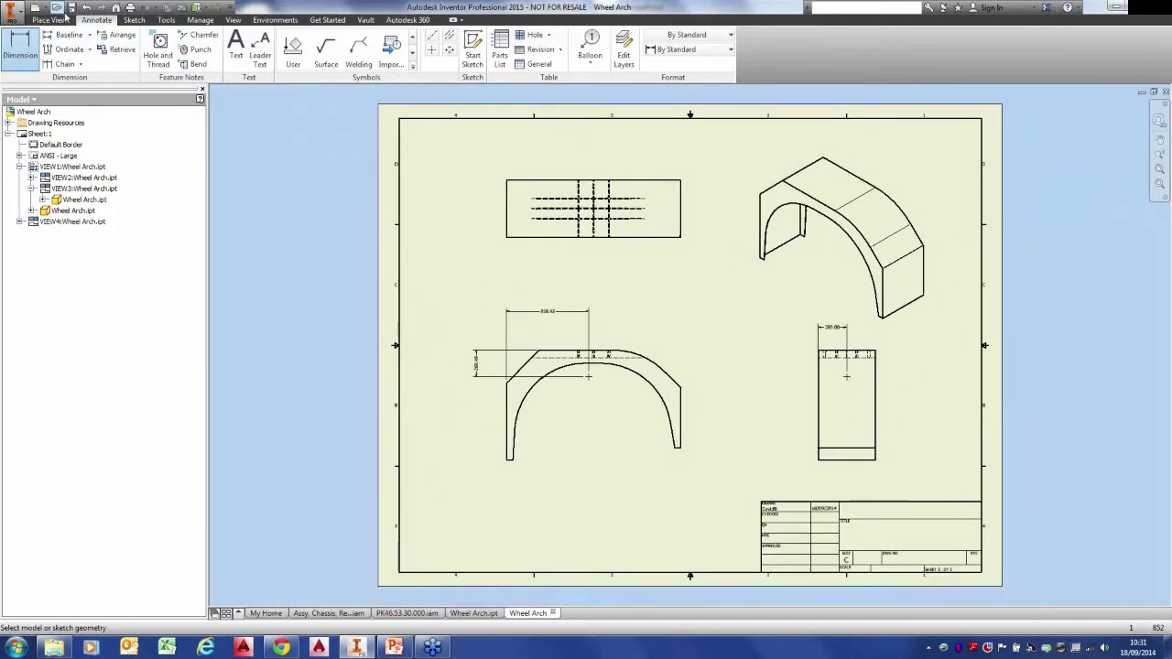
# Open the part file Master.ipt from the Loader Assy folder.
pyautogui.click(59, 9)
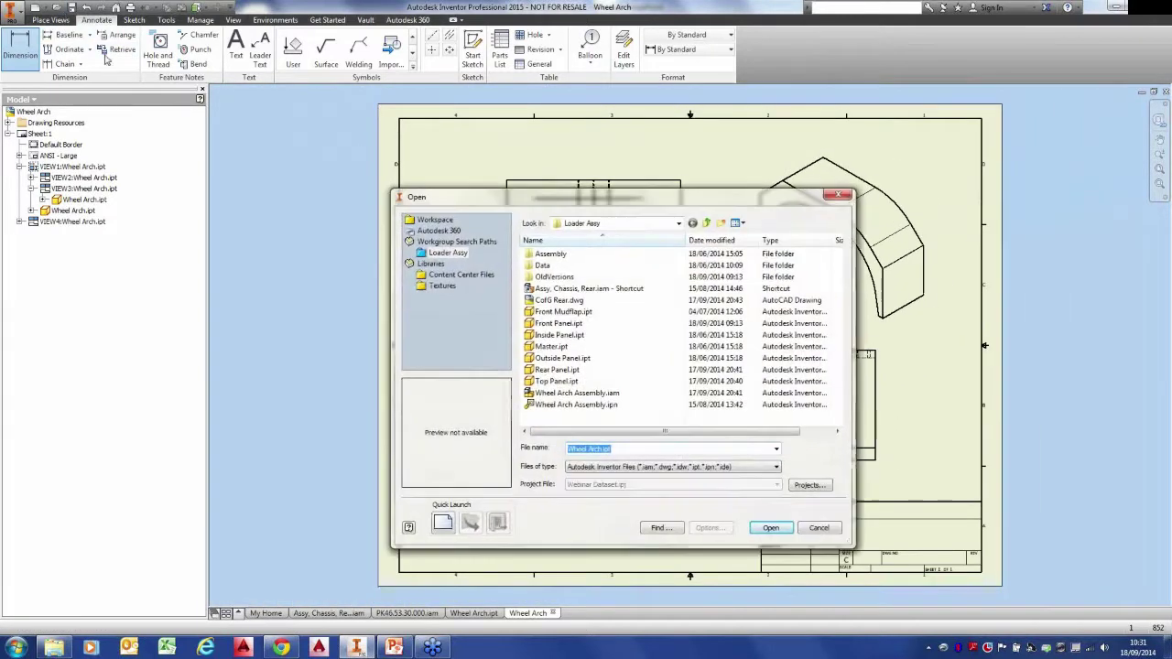
pyautogui.click(563, 348)
pyautogui.click(768, 528)
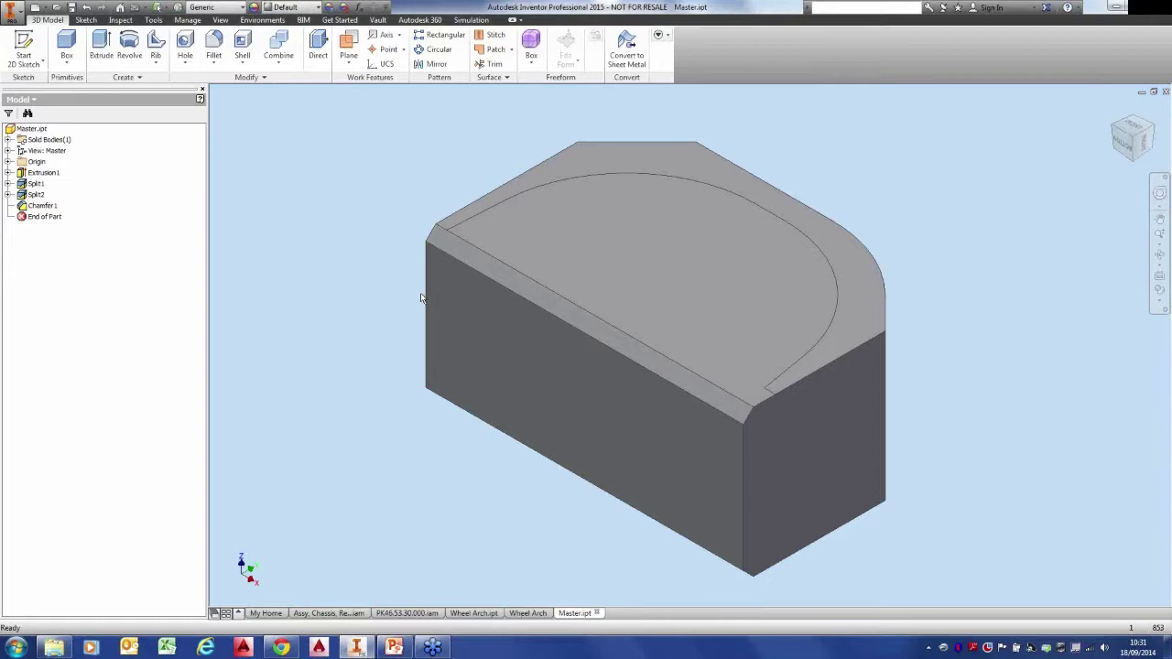
# Roll the part back to just after Extrusion1 and set that extrusion's distance to 570 mm.
pyautogui.moveTo(44, 217); pyautogui.dragTo(46, 185)
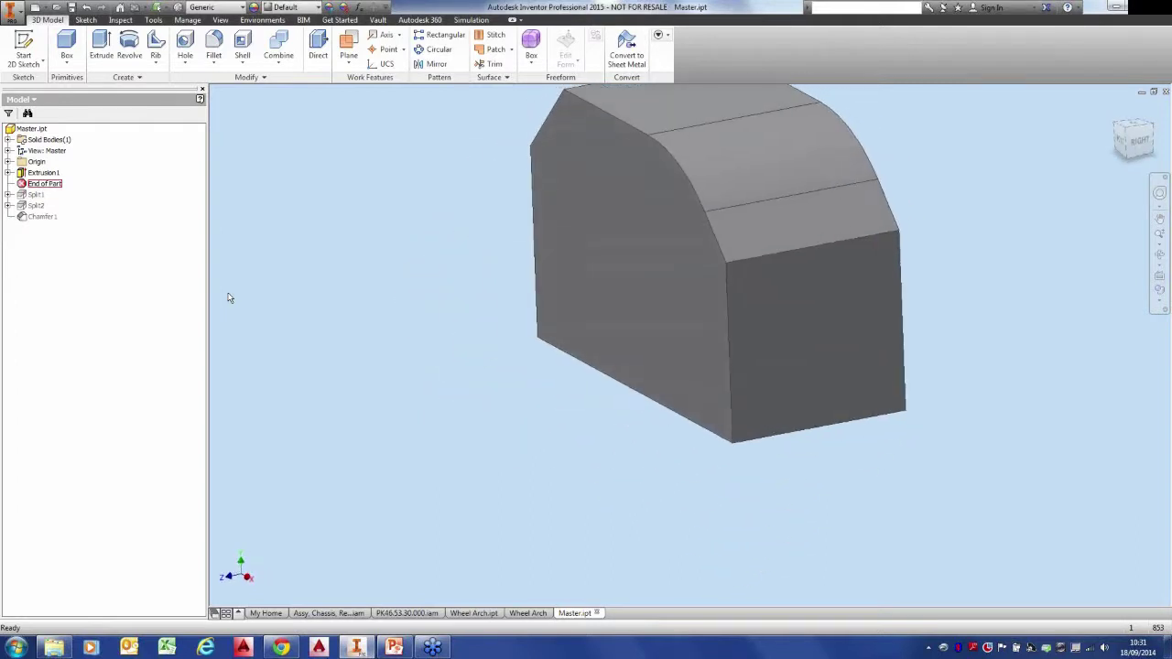
pyautogui.rightClick(59, 172)
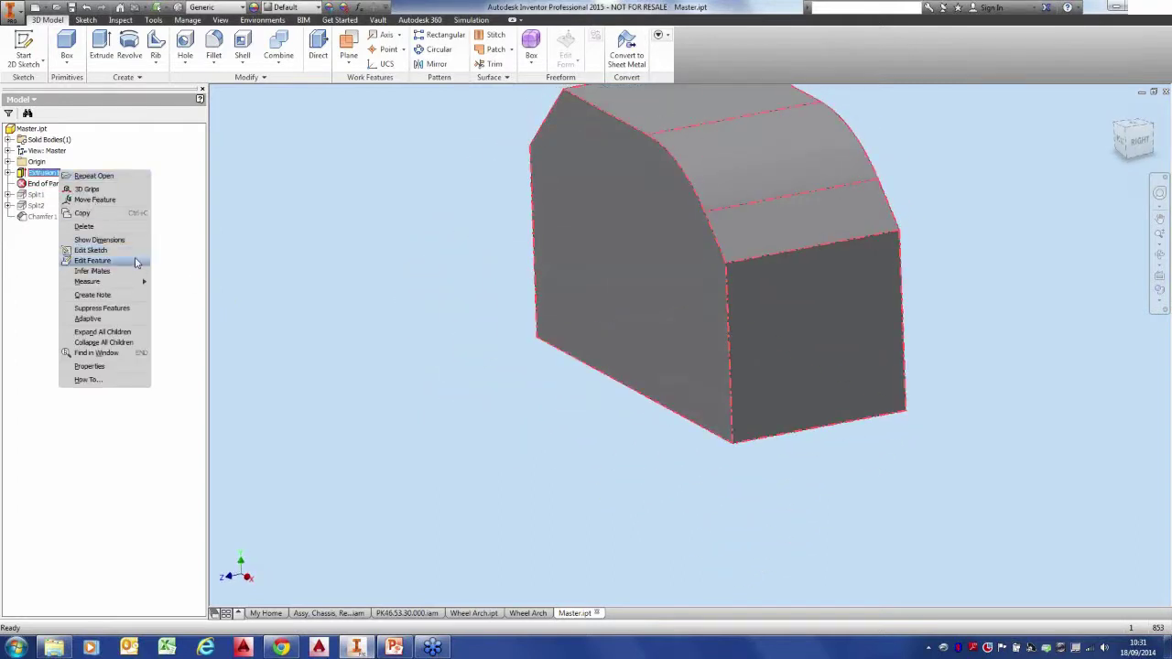
pyautogui.click(92, 261)
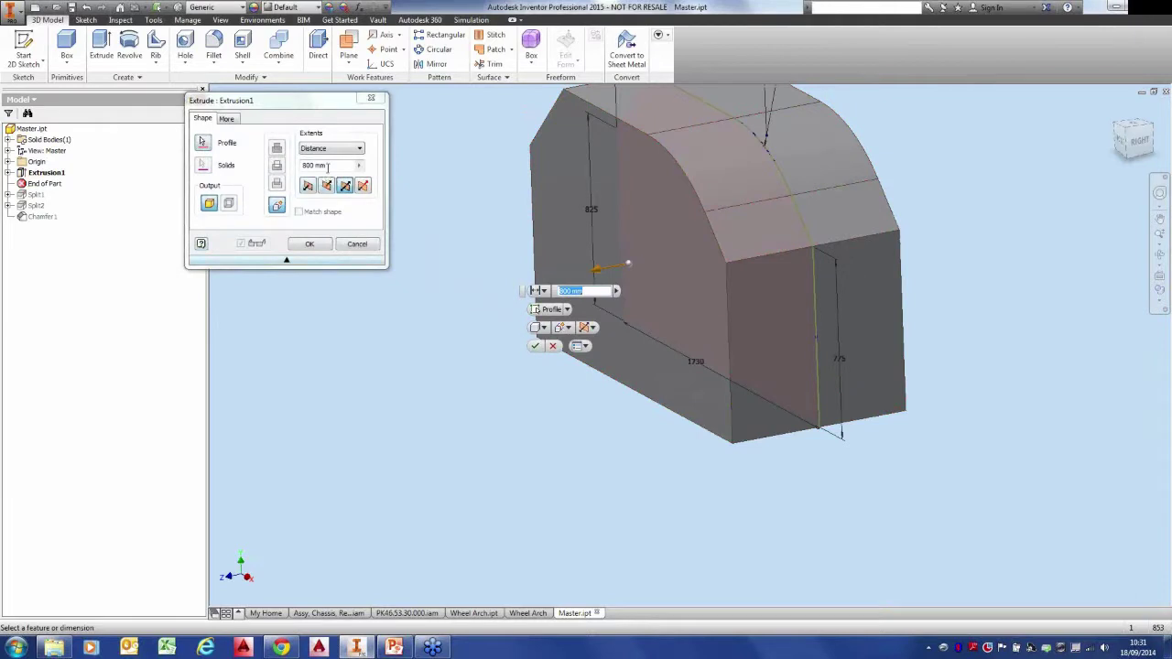
pyautogui.click(326, 165)
pyautogui.write('570')
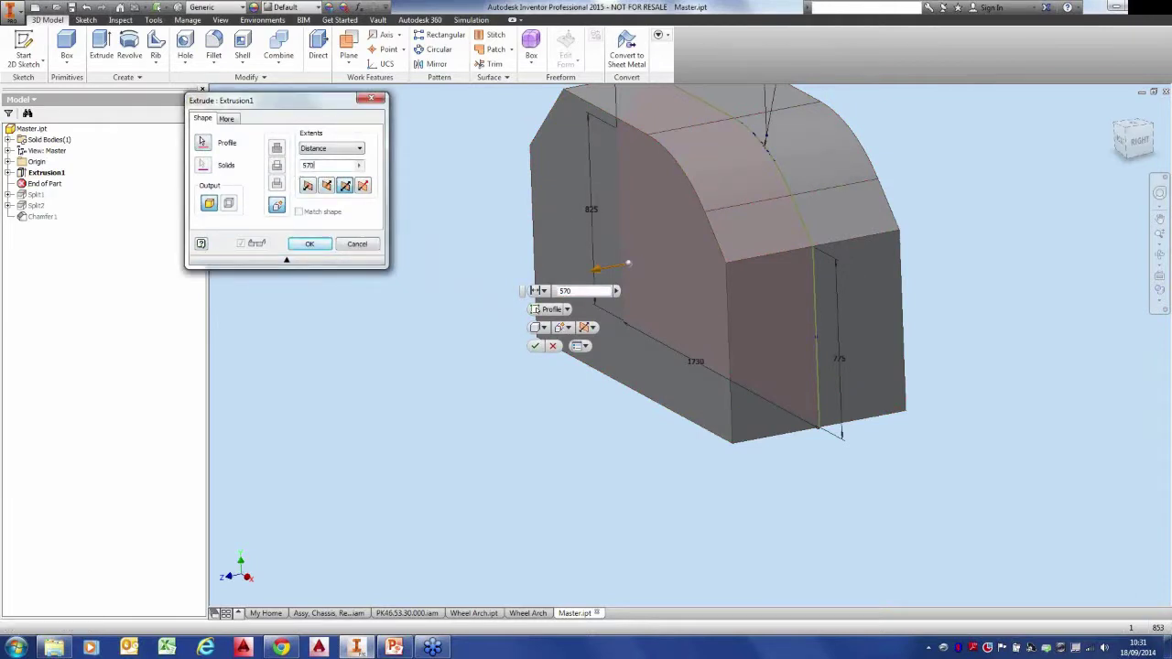
pyautogui.press('Return')
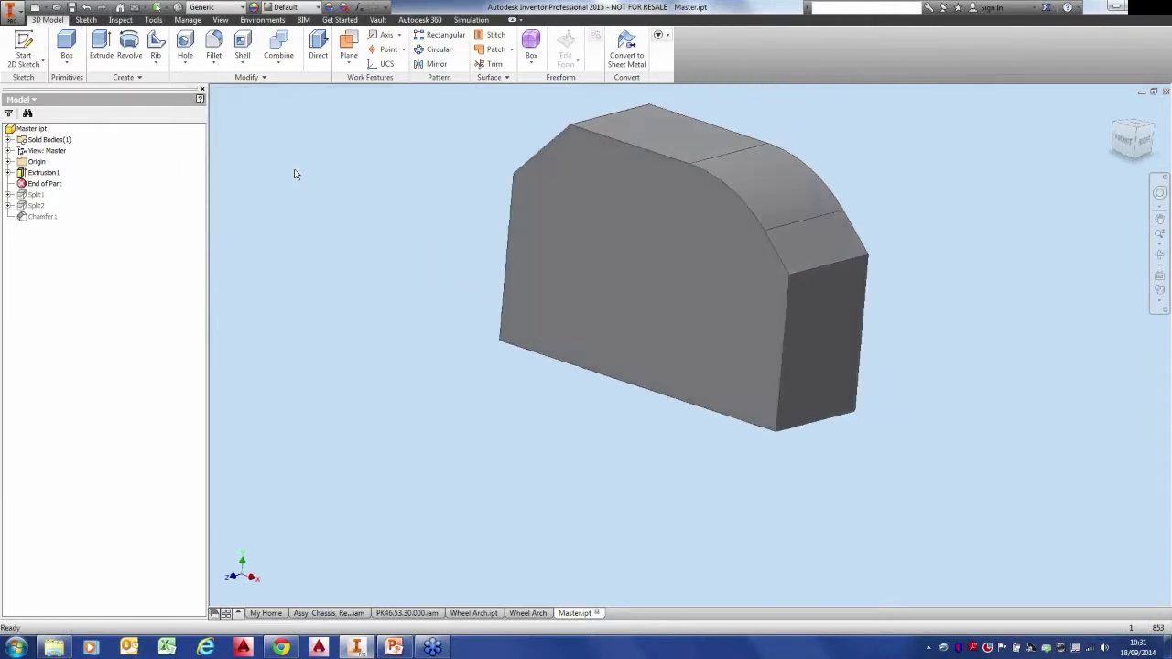
# Roll the End of Part marker forward past Split1, Split2 and Chamfer1 to restore all the features.
pyautogui.keyDown('shift'); pyautogui.moveTo(294, 169); pyautogui.dragTo(292, 213, button='middle'); pyautogui.keyUp('shift')
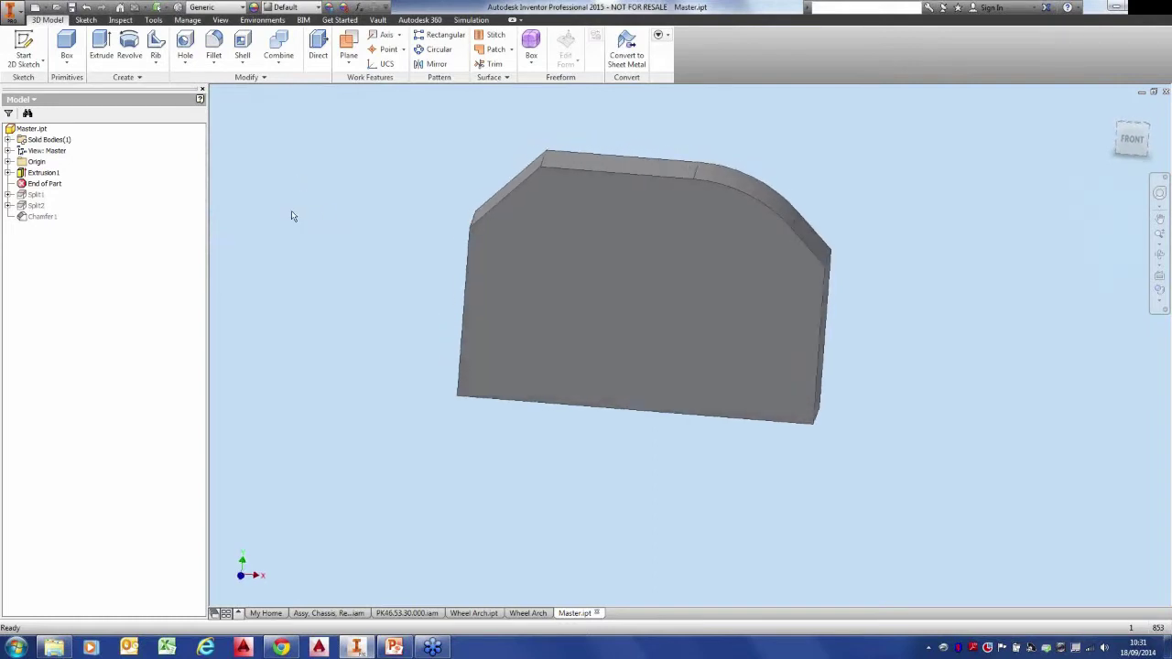
pyautogui.moveTo(56, 189); pyautogui.dragTo(51, 210)
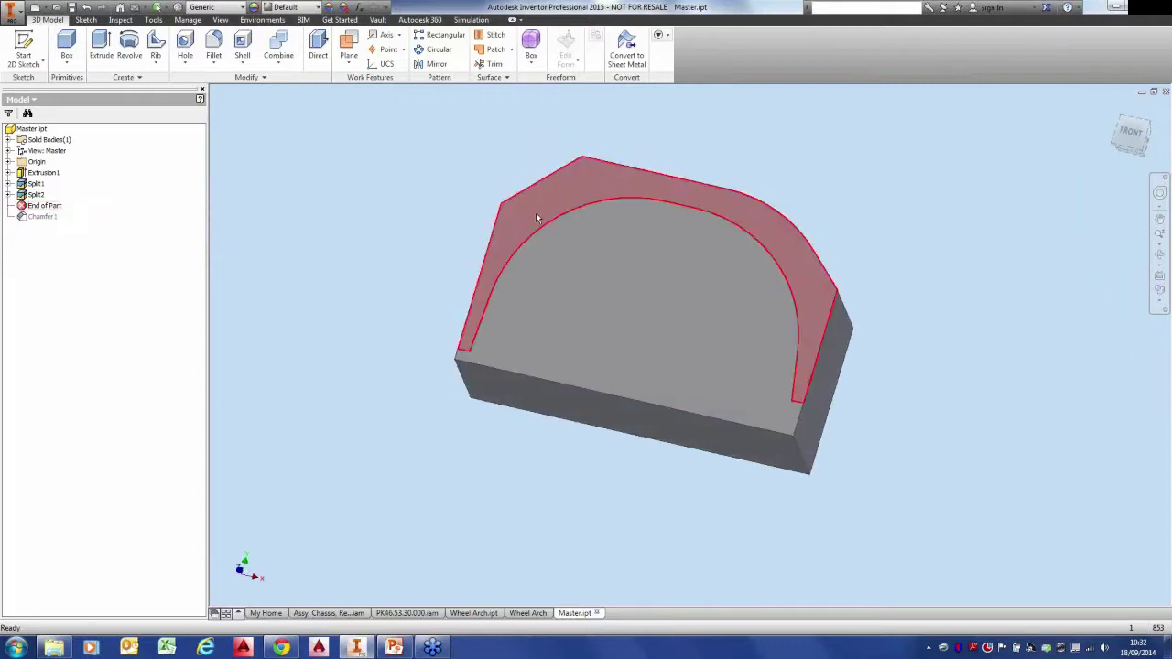
pyautogui.moveTo(44, 205); pyautogui.dragTo(55, 223)
pyautogui.click(213, 61)
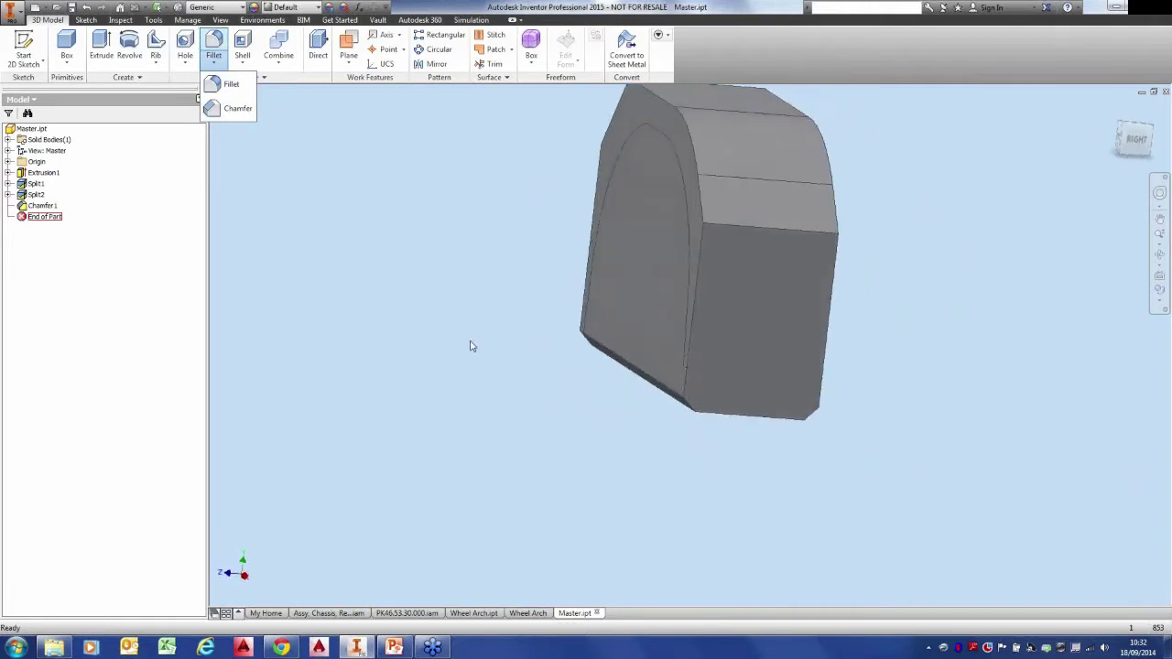
pyautogui.click(453, 339)
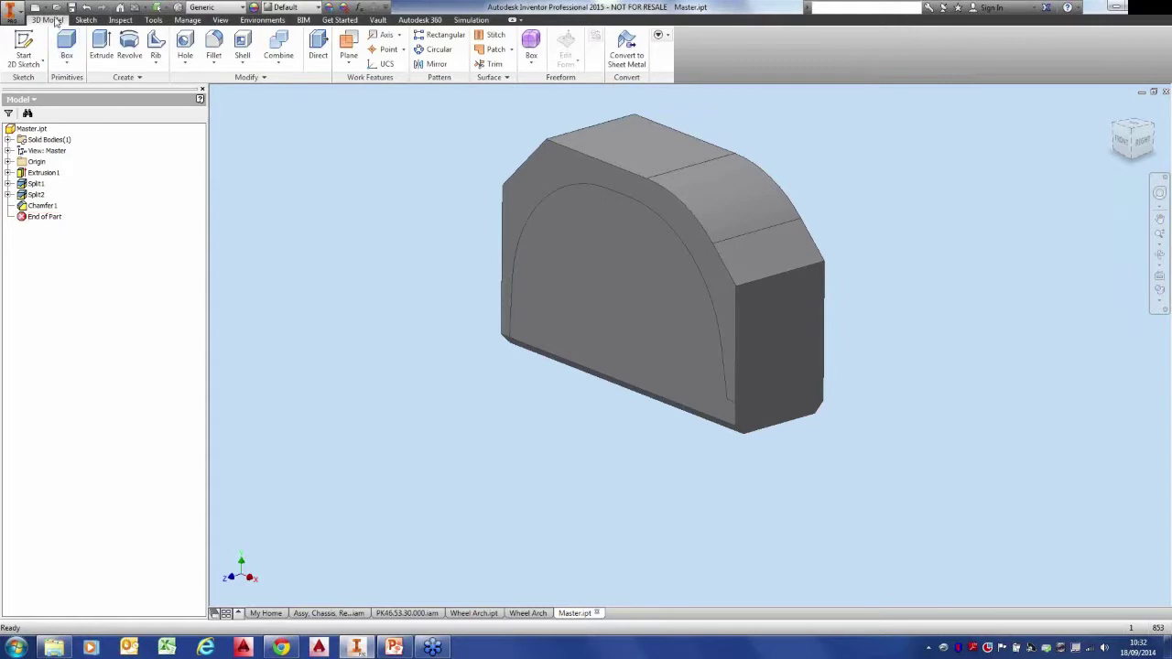
# Open the part file Front Panel.ipt from the Loader Assy folder.
pyautogui.click(56, 8)
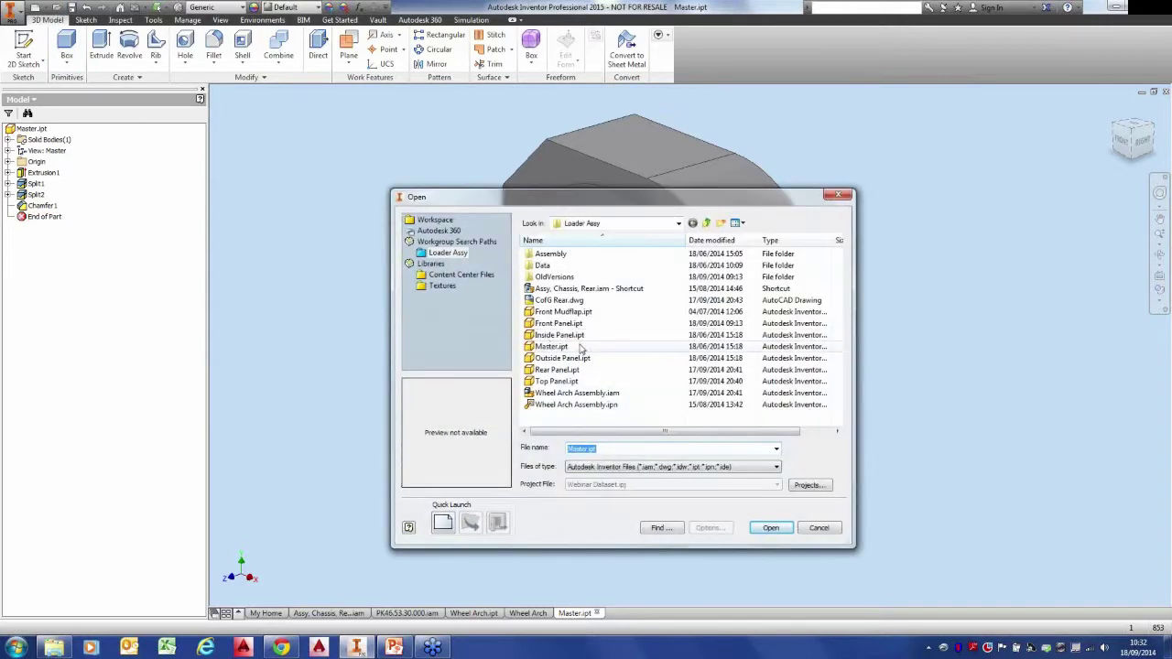
pyautogui.click(574, 325)
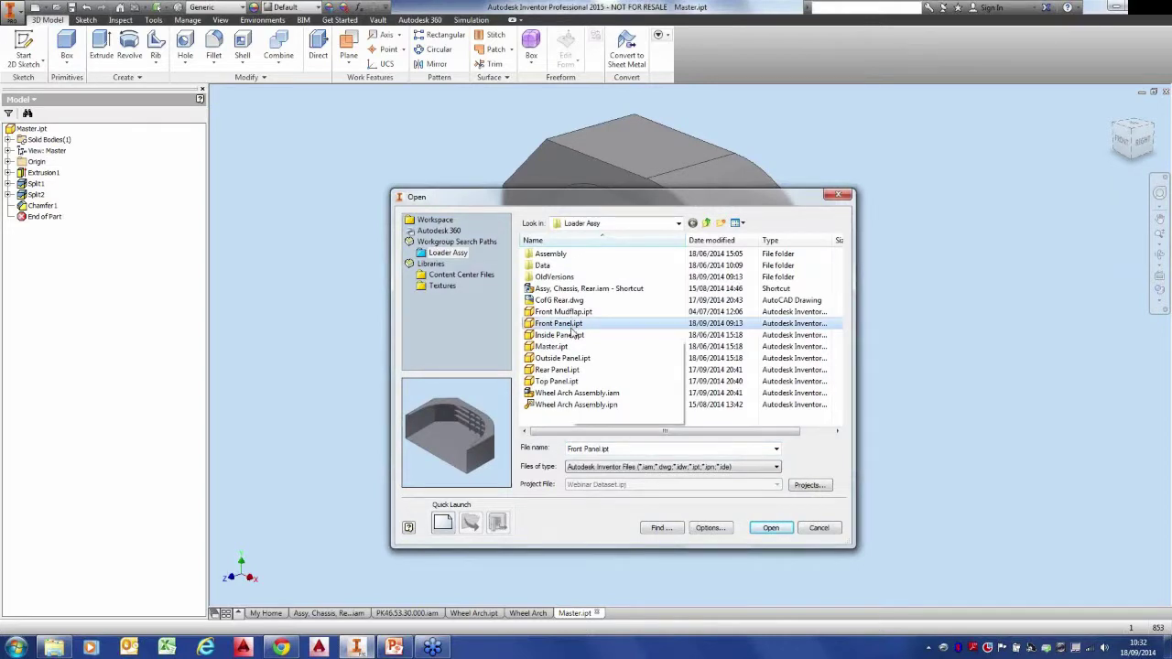
pyautogui.click(565, 314)
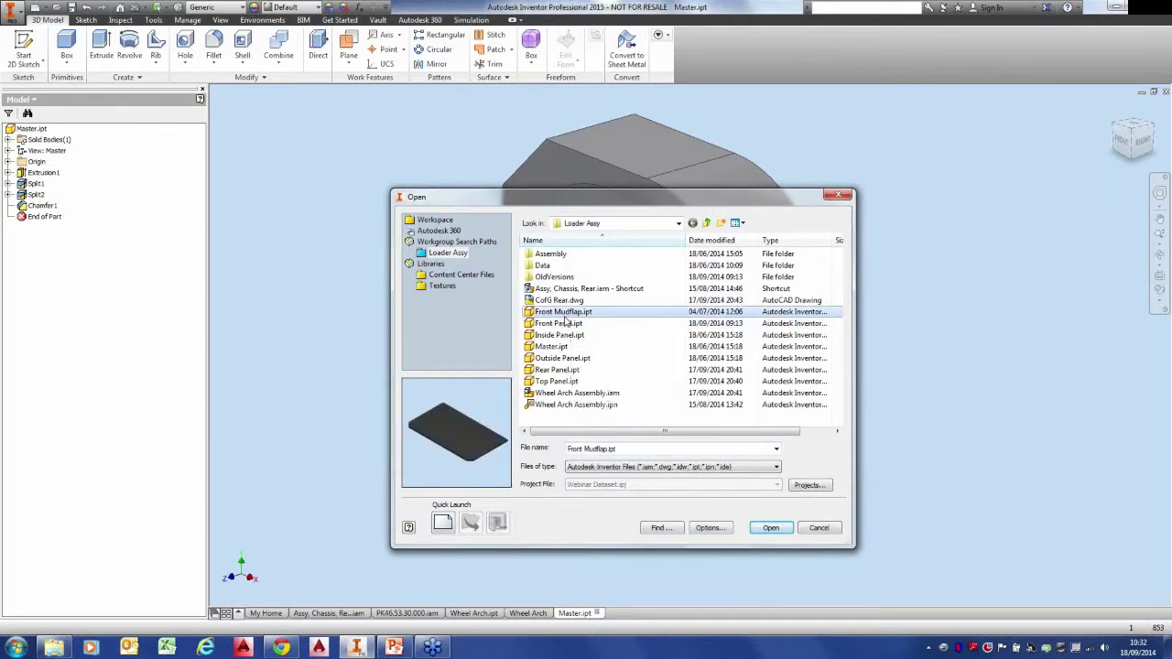
pyautogui.click(567, 324)
pyautogui.click(771, 527)
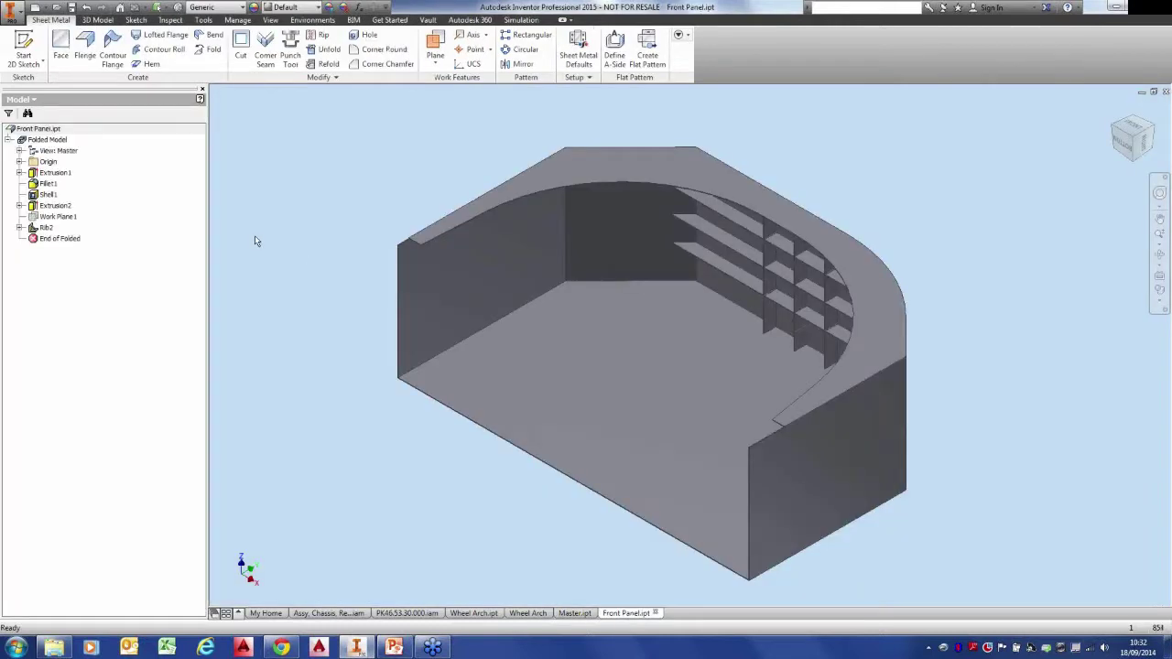
# Delete all existing features of the front panel from Extrusion1 through Rib2, including their consumed sketches.
pyautogui.click(53, 172)
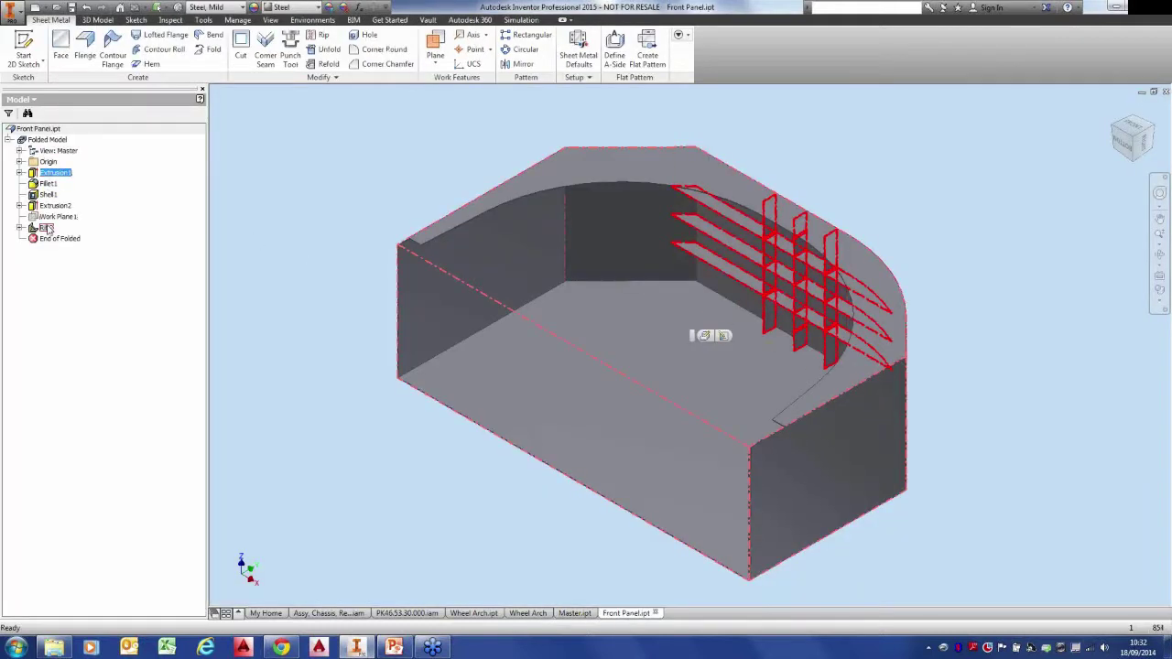
pyautogui.keyDown('shift'); pyautogui.click(46, 229); pyautogui.keyUp('shift')
pyautogui.rightClick(46, 229)
pyautogui.click(68, 242)
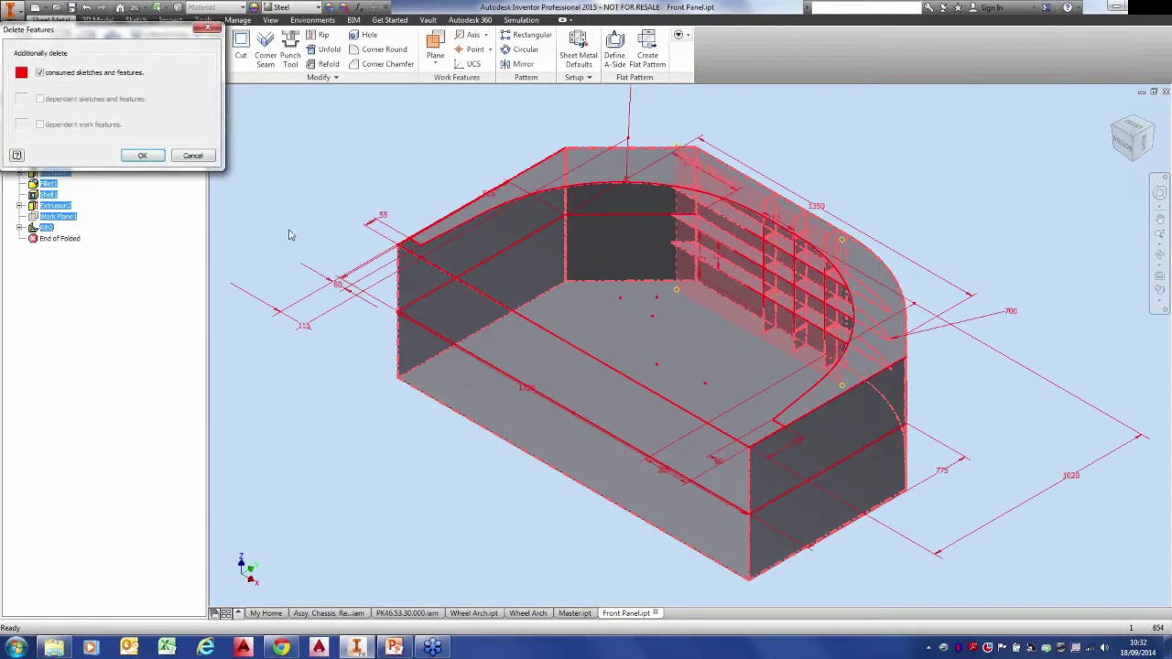
pyautogui.click(144, 156)
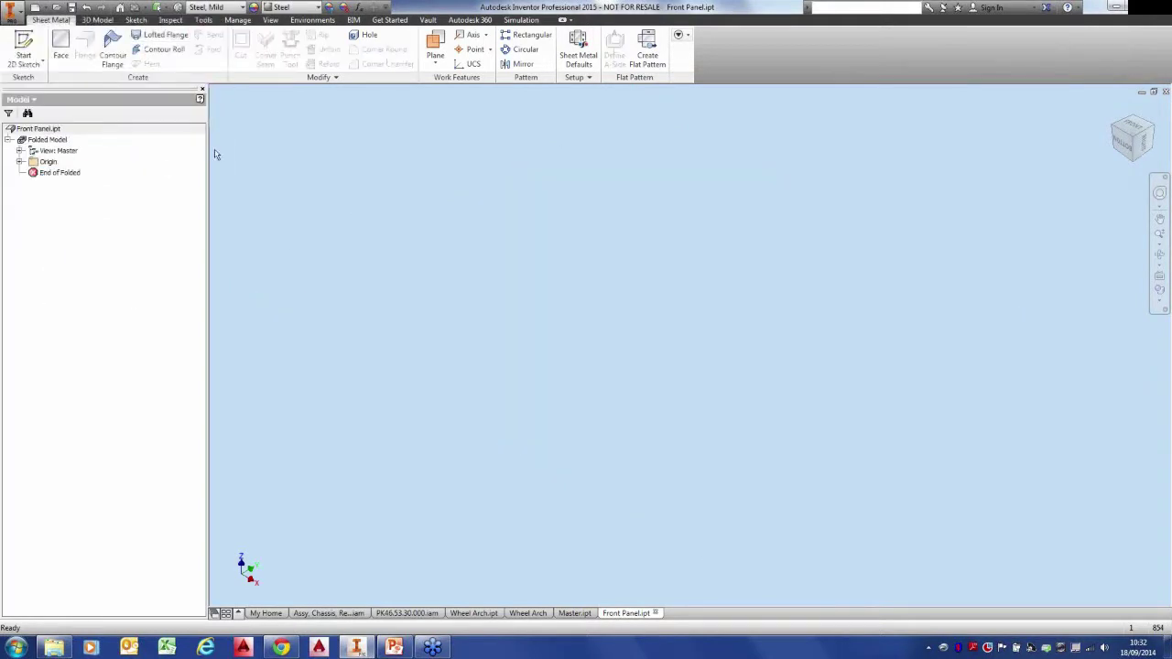
# Derive Master.ipt into the empty front panel part as a work surface body.
pyautogui.click(99, 21)
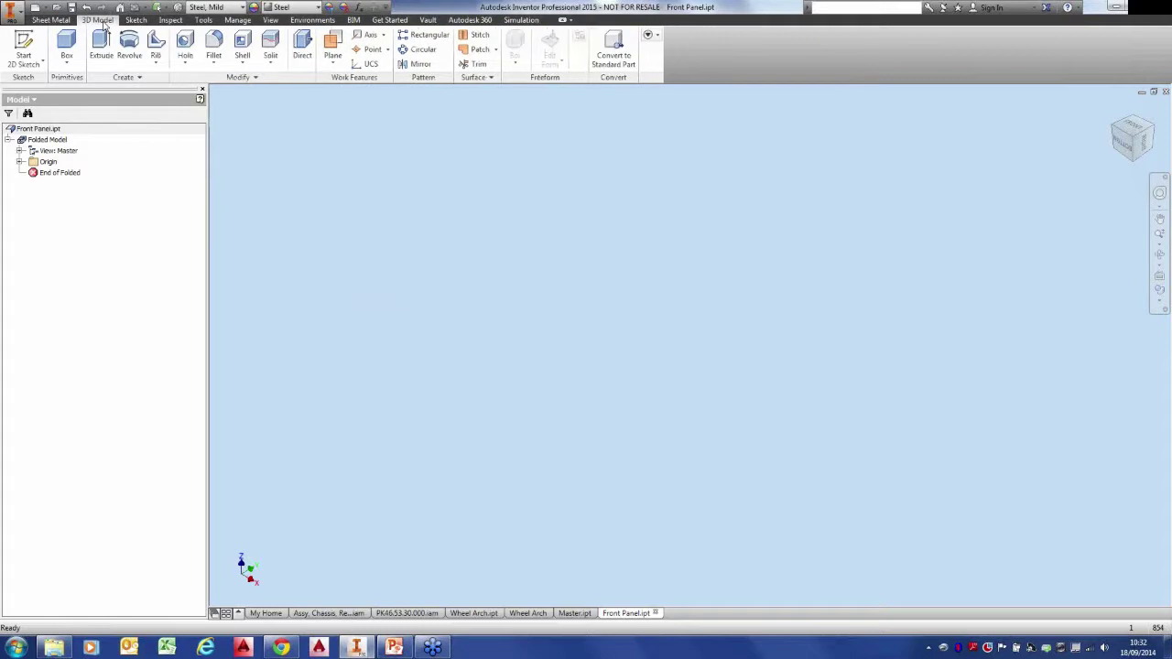
pyautogui.click(156, 62)
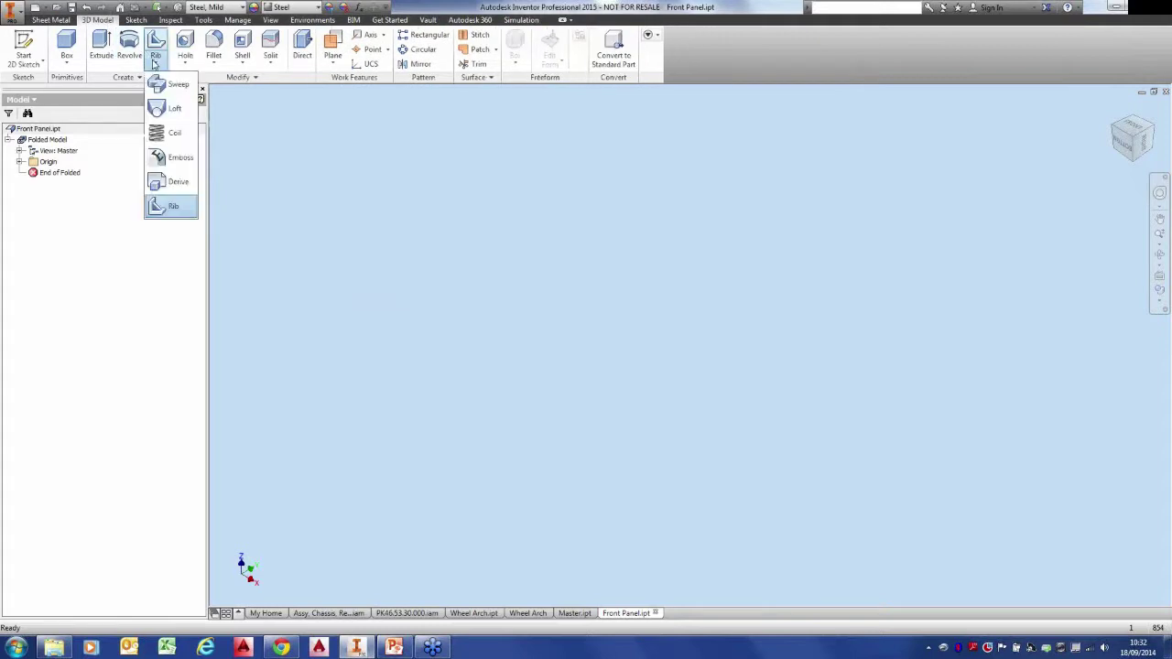
pyautogui.click(180, 185)
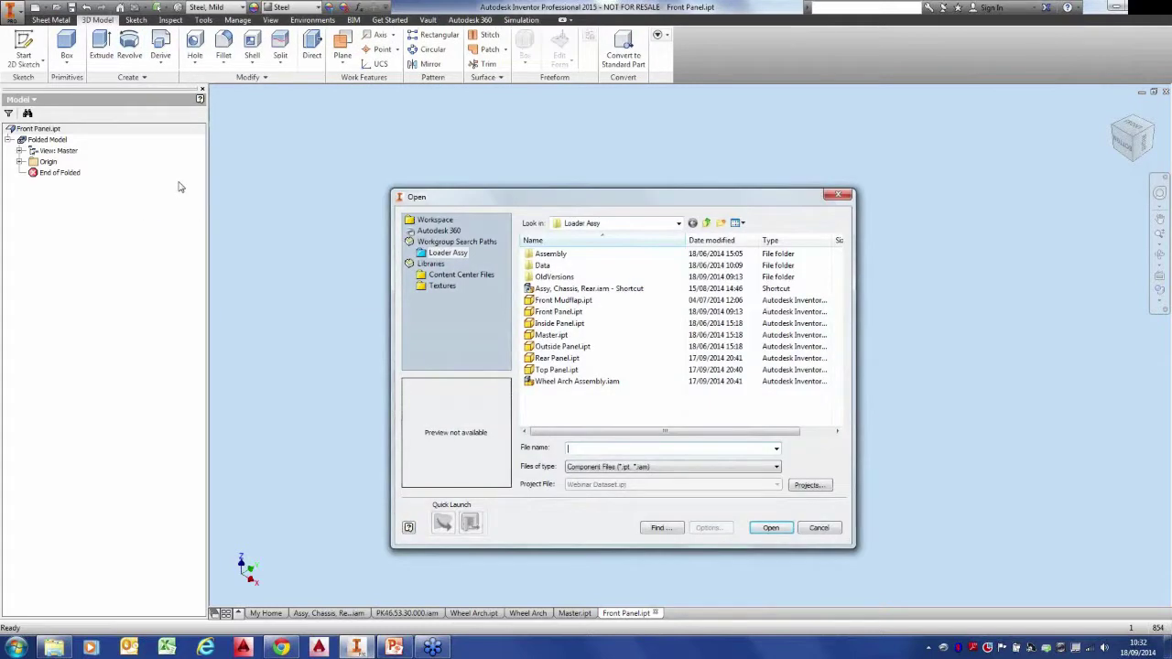
pyautogui.click(551, 335)
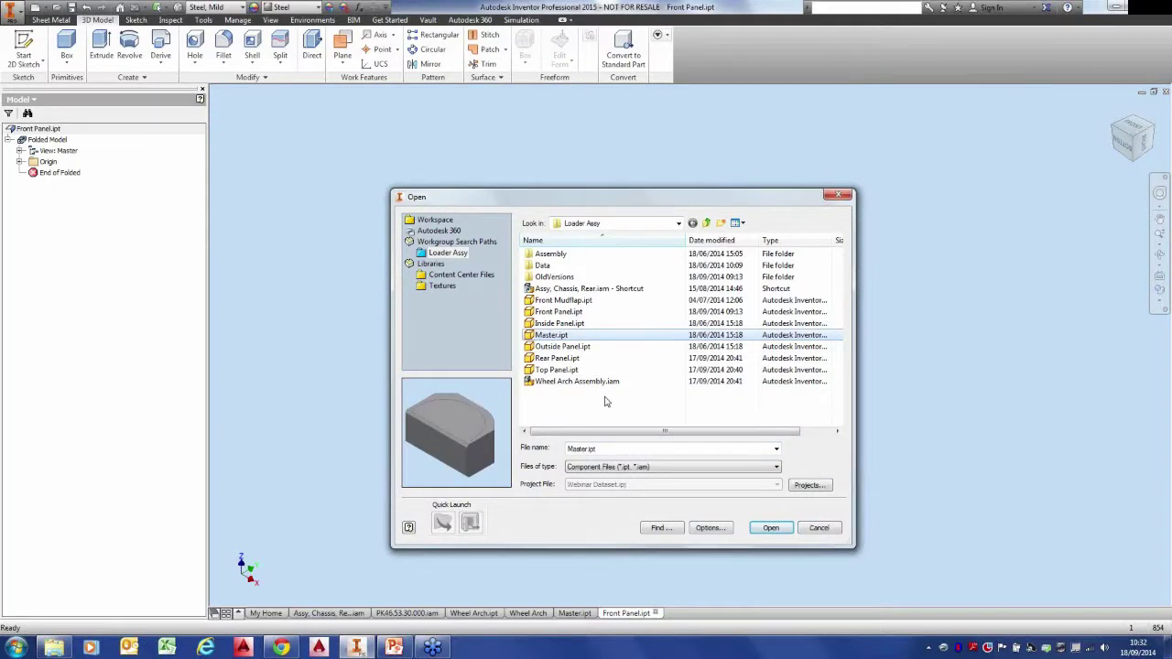
pyautogui.click(760, 526)
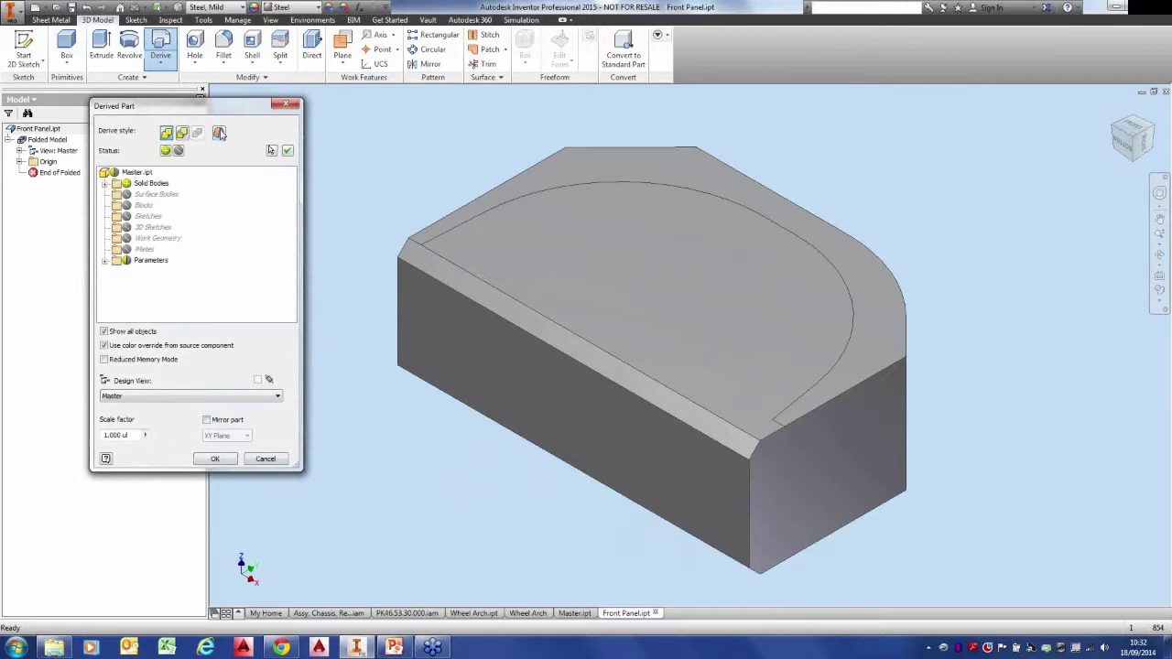
pyautogui.click(220, 134)
pyautogui.click(219, 459)
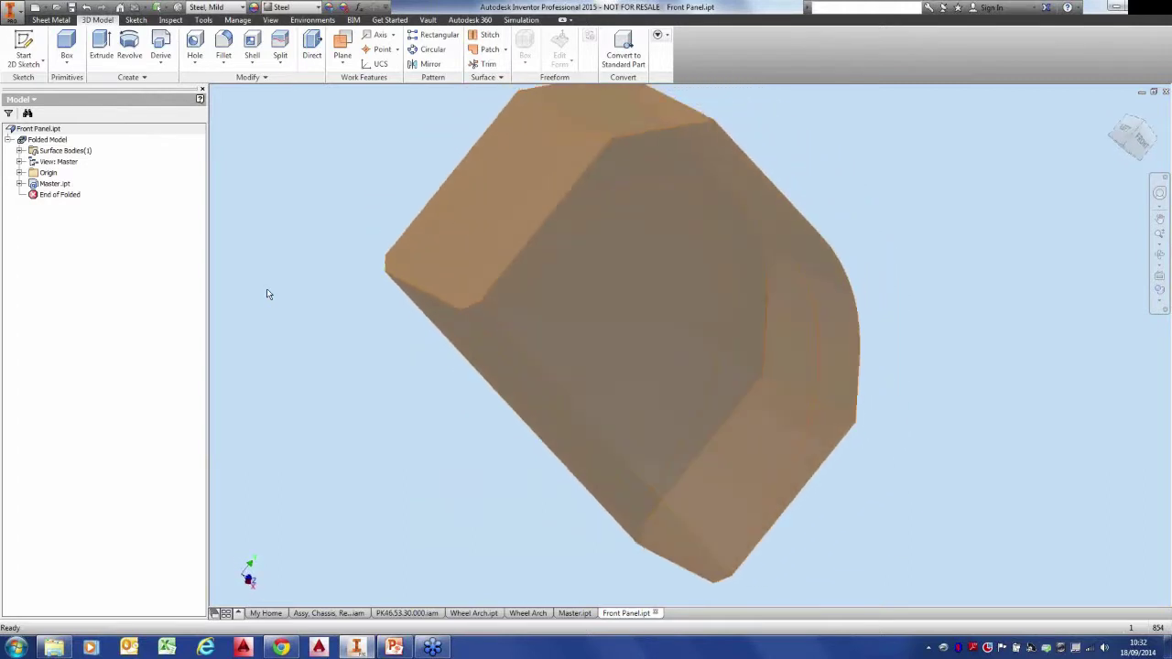
# Create a sketch on the derived surface's flat end face with the chamfered corners, keeping only its projected outline.
pyautogui.click(491, 266)
pyautogui.click(510, 260)
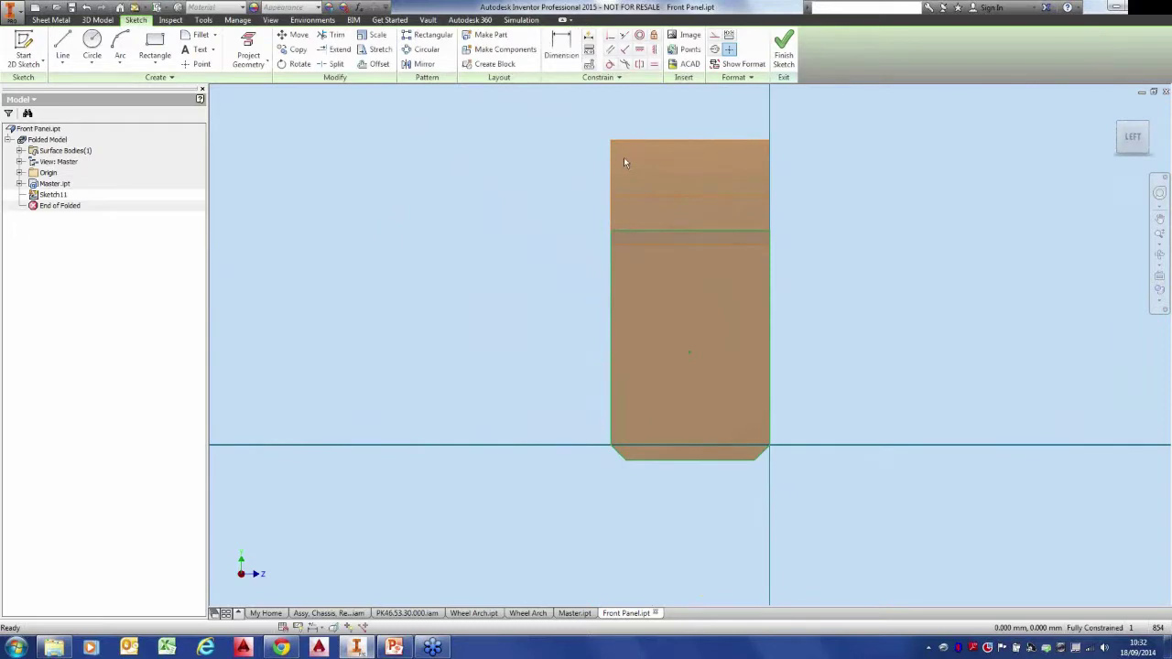
pyautogui.click(786, 53)
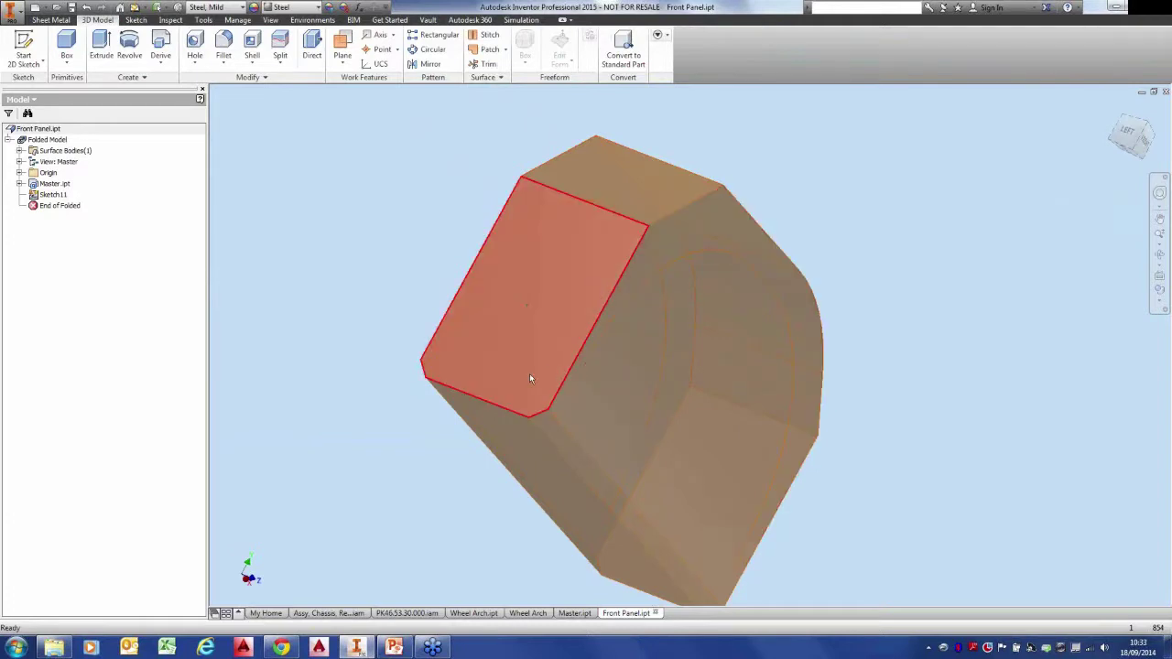
# Examine the Sheet Metal (mm).ipt template and the sheet metal rules available in the Sheet Metal Defaults.
pyautogui.click(50, 19)
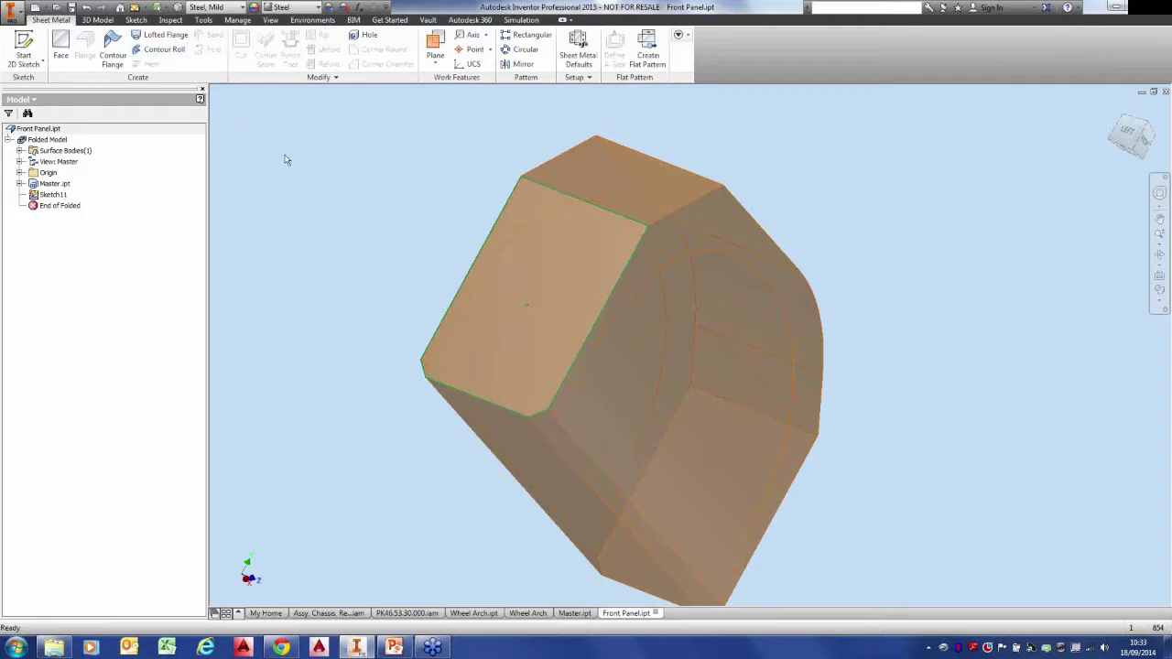
pyautogui.click(35, 7)
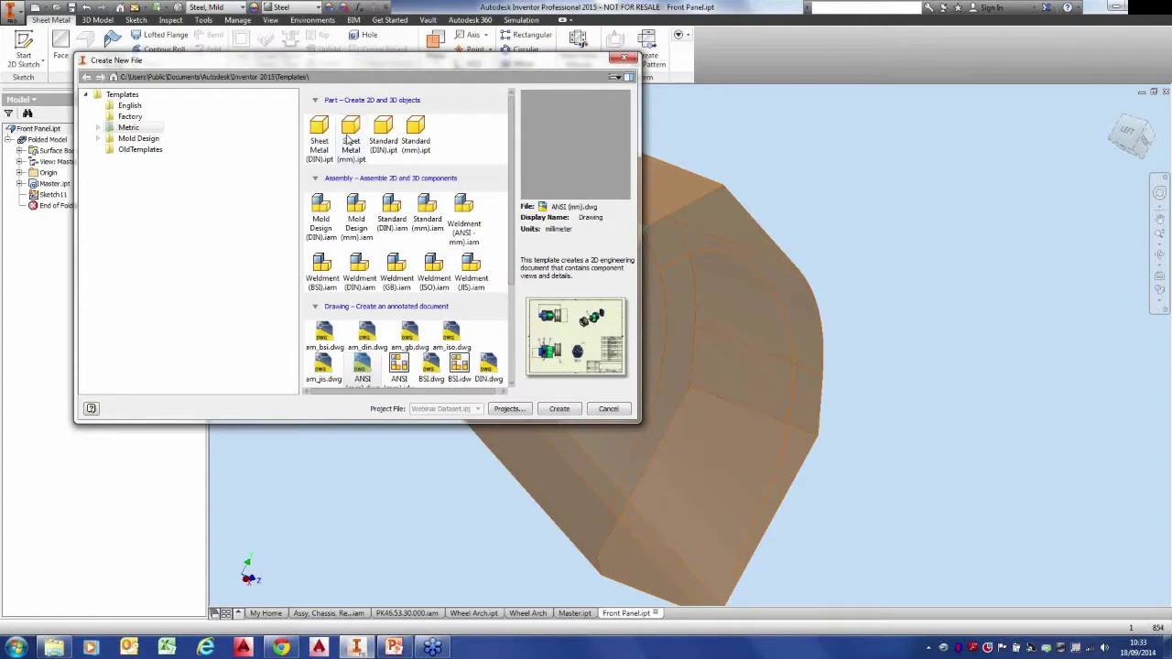
pyautogui.click(356, 138)
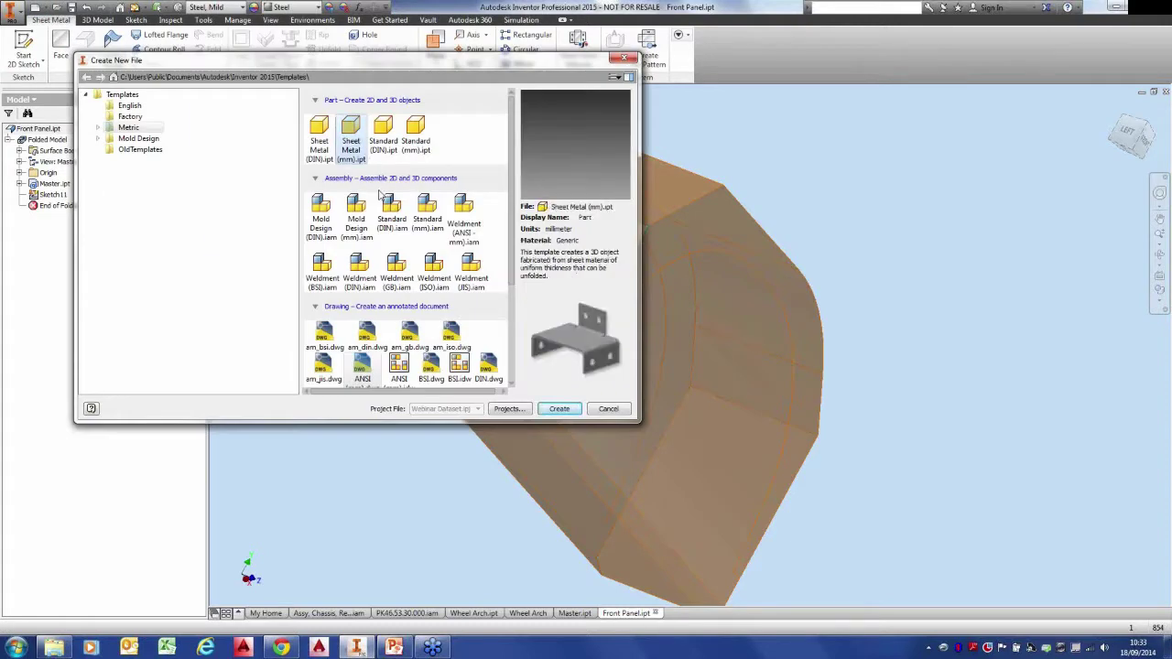
pyautogui.click(607, 408)
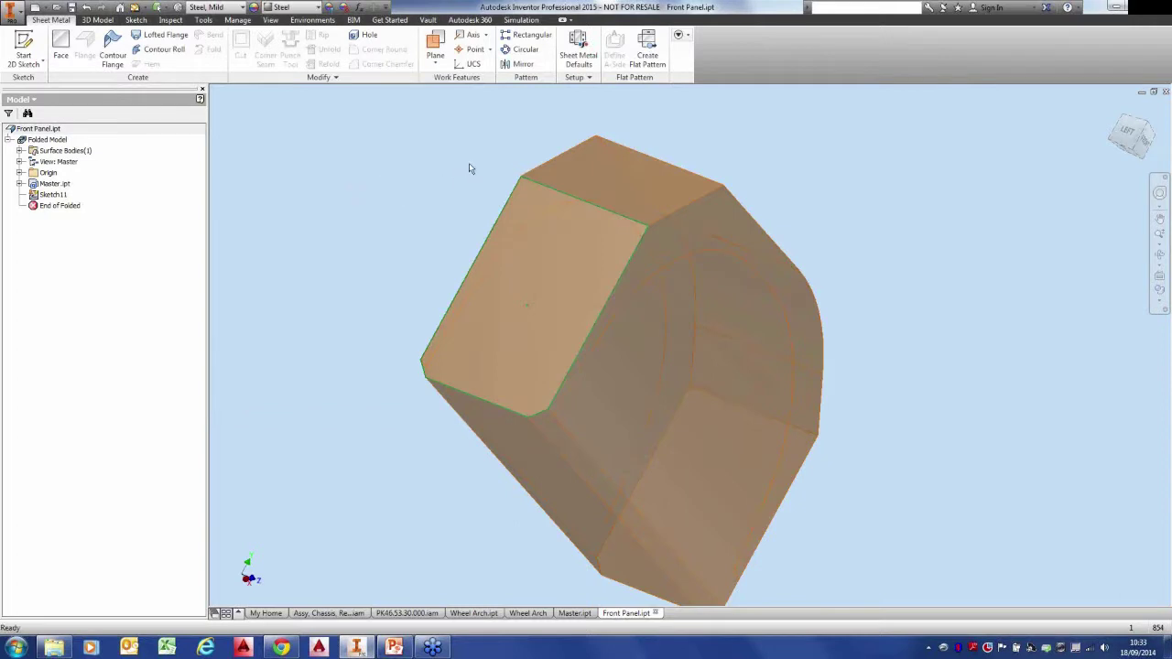
pyautogui.click(568, 66)
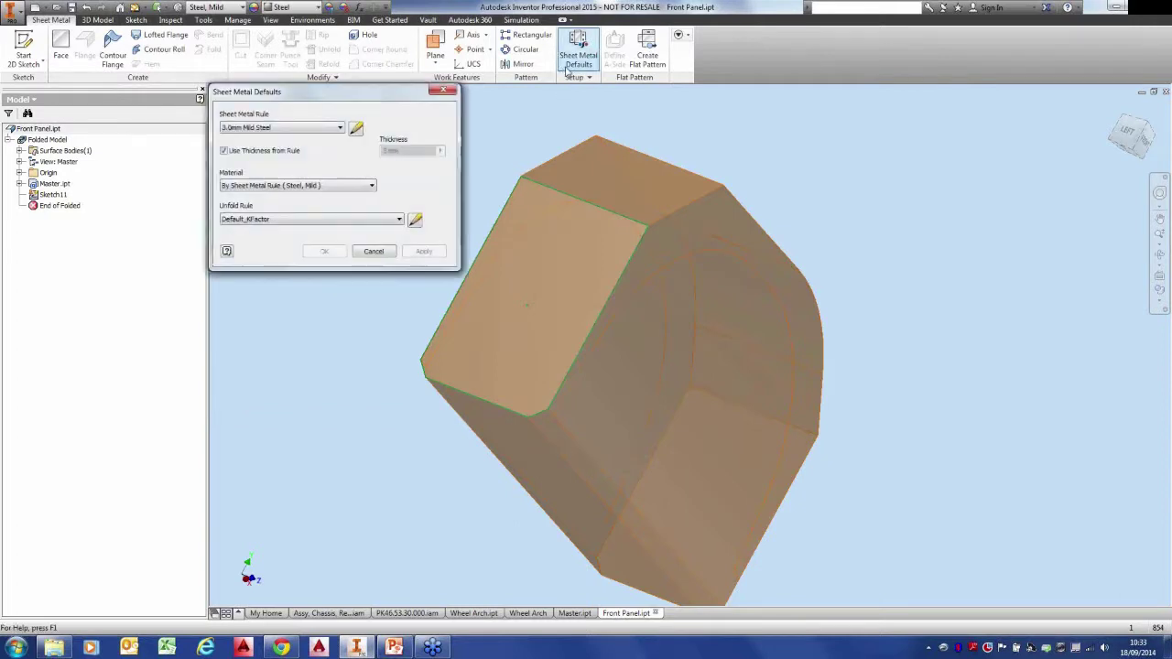
pyautogui.click(261, 128)
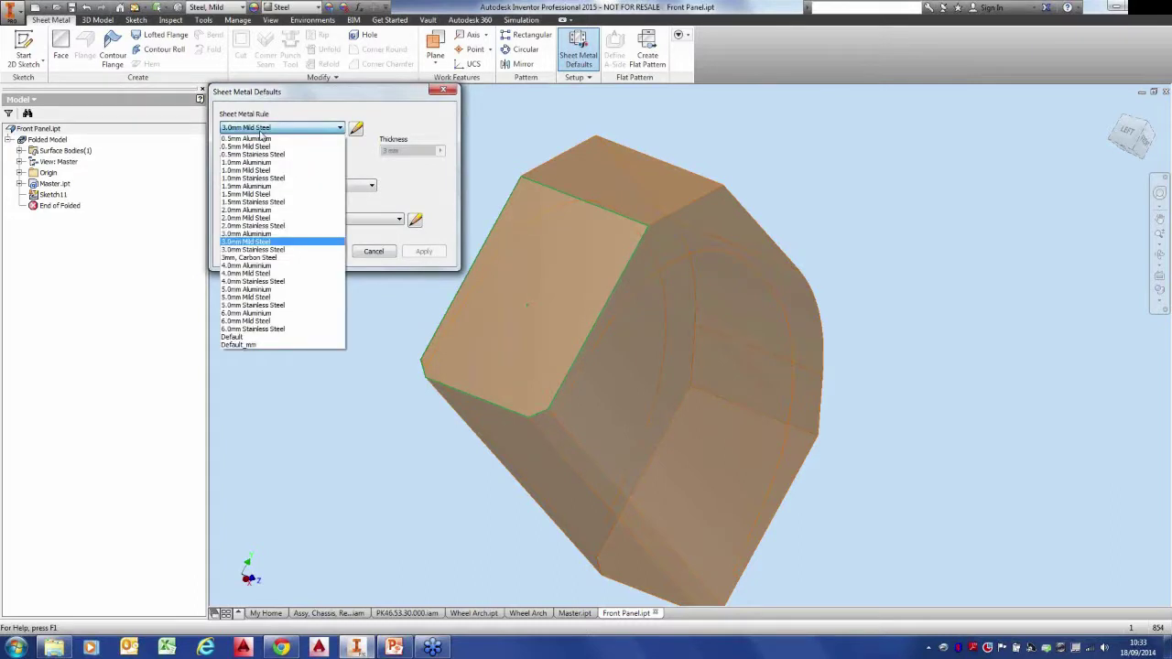
pyautogui.click(261, 130)
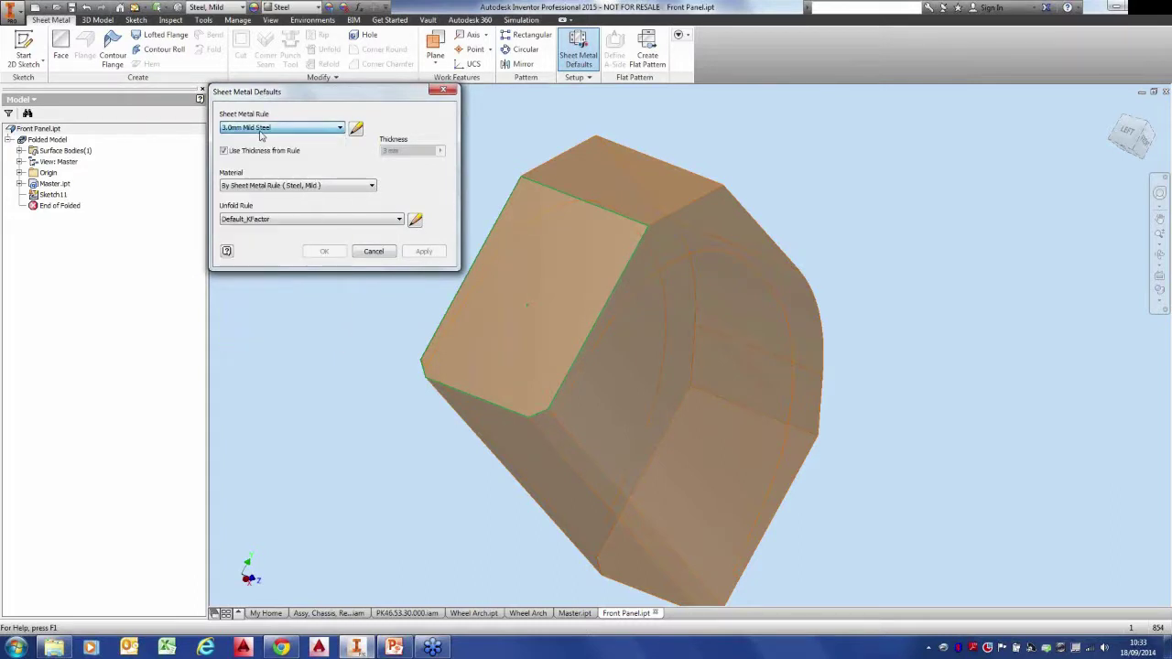
pyautogui.click(367, 254)
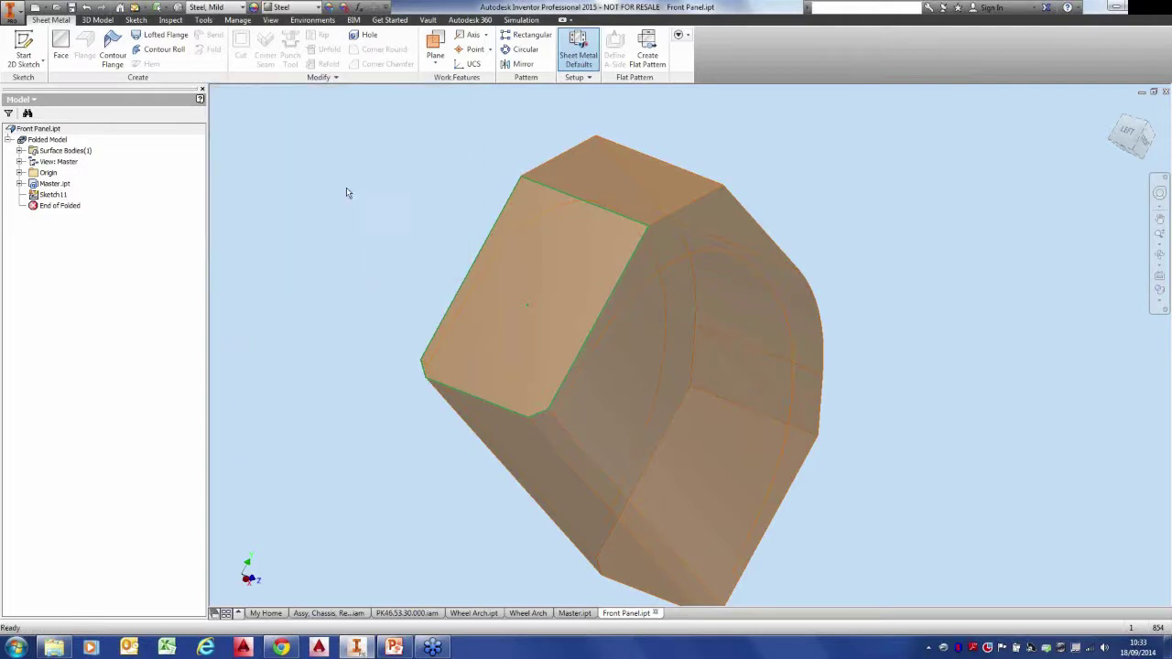
# Create a sheet metal face from the sketched outline of the chamfered end face.
pyautogui.click(60, 55)
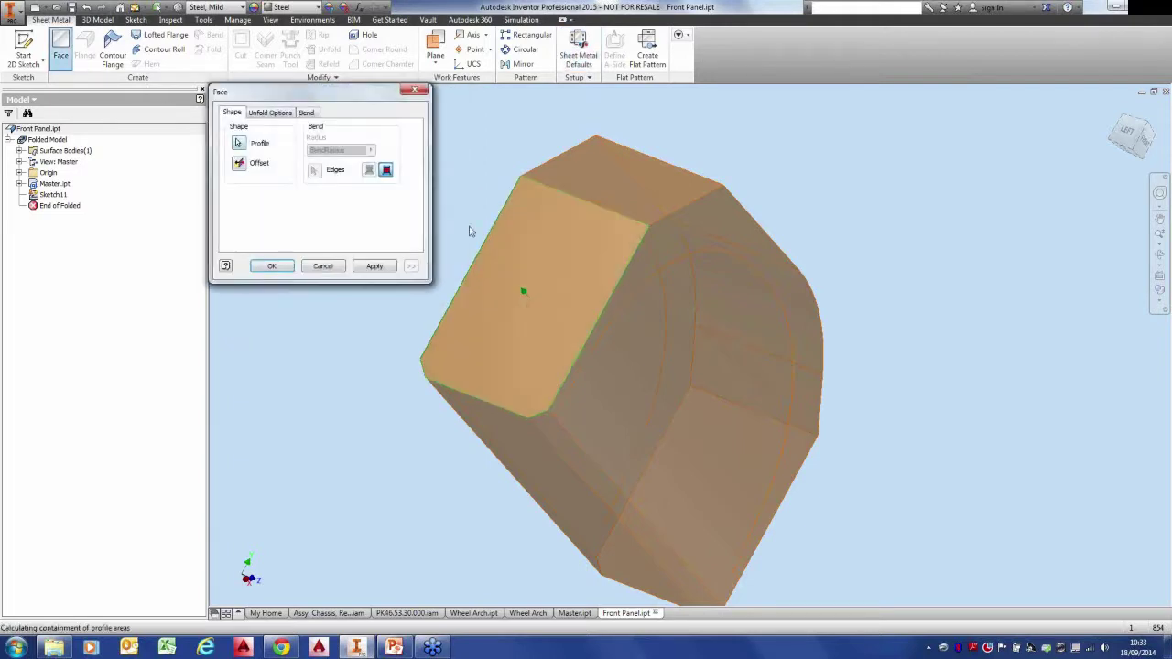
pyautogui.keyDown('shift'); pyautogui.moveTo(503, 220); pyautogui.dragTo(503, 228, button='middle'); pyautogui.keyUp('shift')
pyautogui.scroll(5, 520, 245)
pyautogui.scroll(-2, 513, 215)
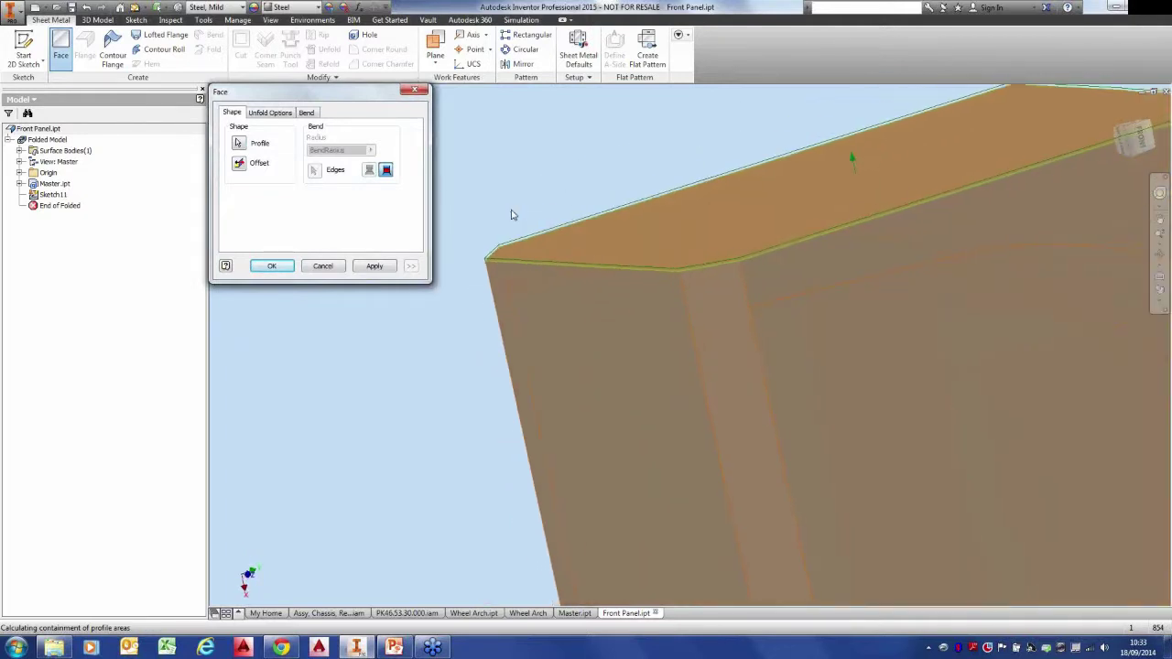
pyautogui.click(272, 266)
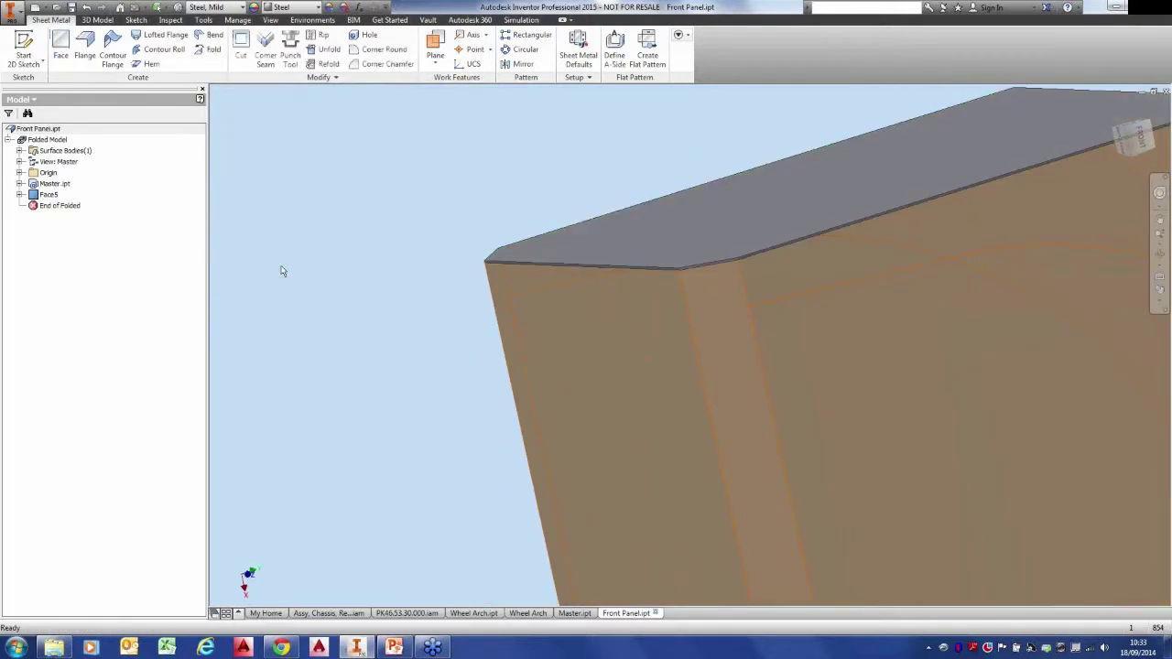
# Create a sketch on the sloped surface adjoining the new sheet metal face, keeping only its projected outline.
pyautogui.keyDown('shift'); pyautogui.moveTo(280, 267); pyautogui.dragTo(580, 246, button='middle'); pyautogui.keyUp('shift')
pyautogui.scroll(-3, 542, 219)
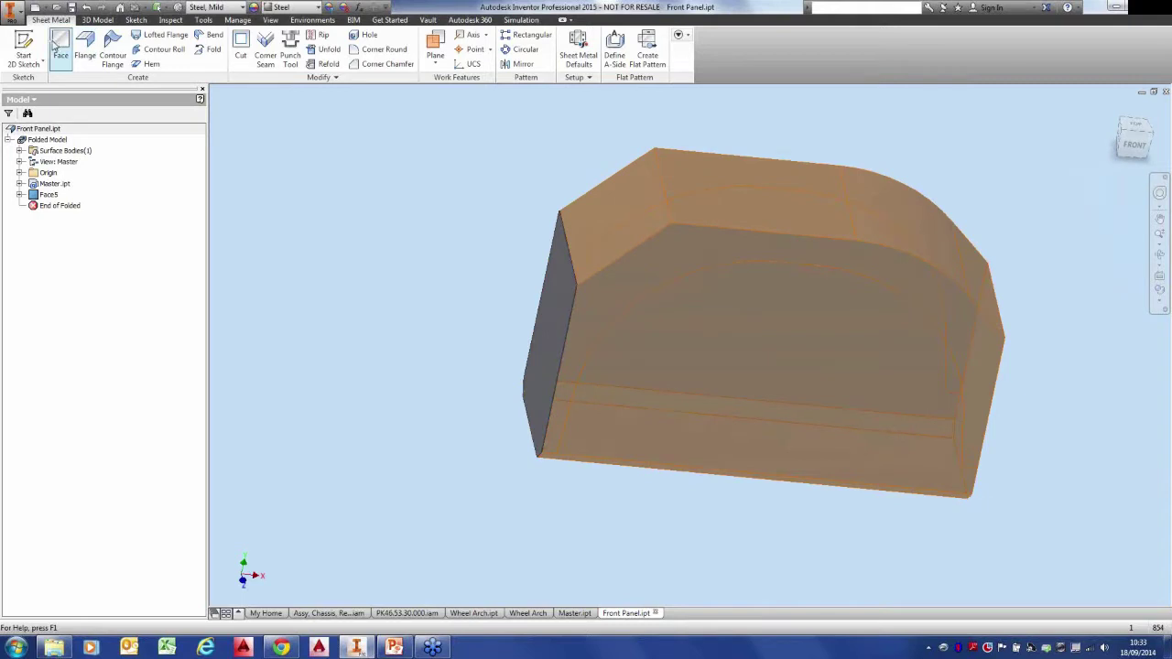
pyautogui.click(22, 46)
pyautogui.click(489, 235)
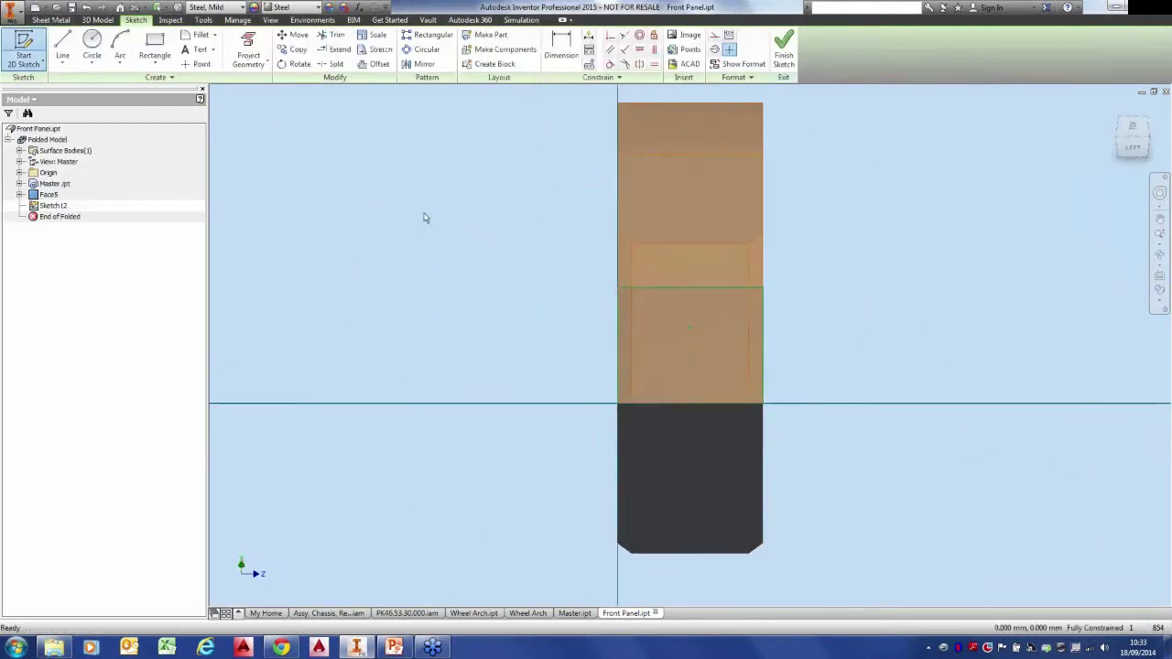
pyautogui.rightClick(424, 217)
pyautogui.click(426, 249)
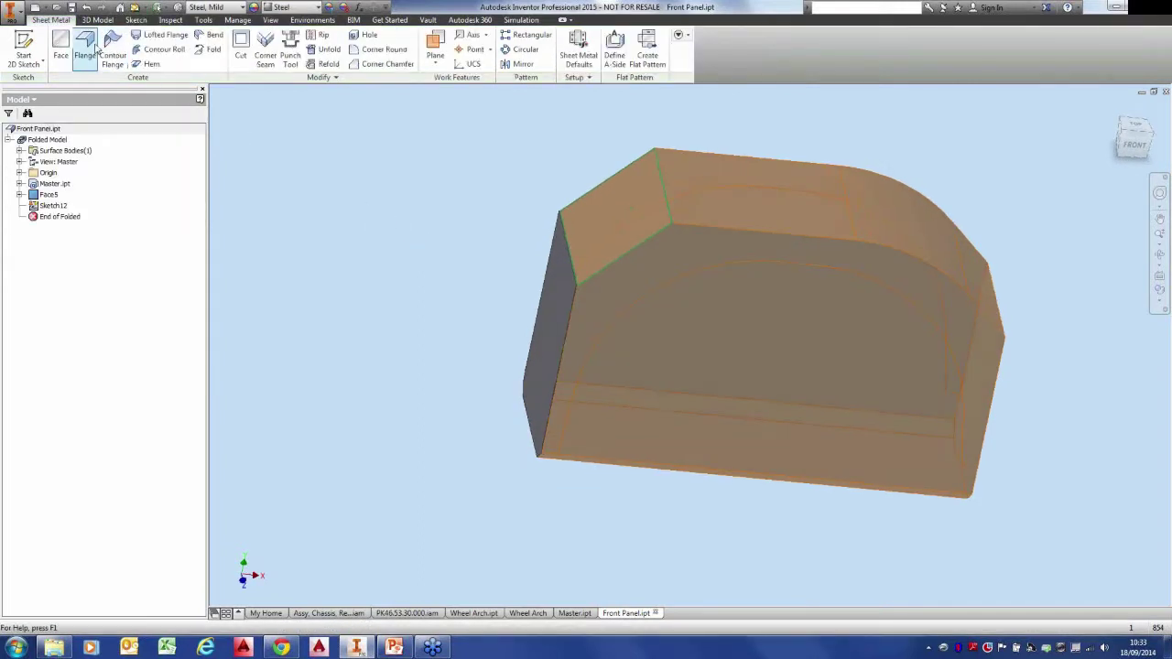
# Create a second sheet metal face from the sloped outline, bent to the first face with the BendRadius, and inspect the bend.
pyautogui.click(60, 46)
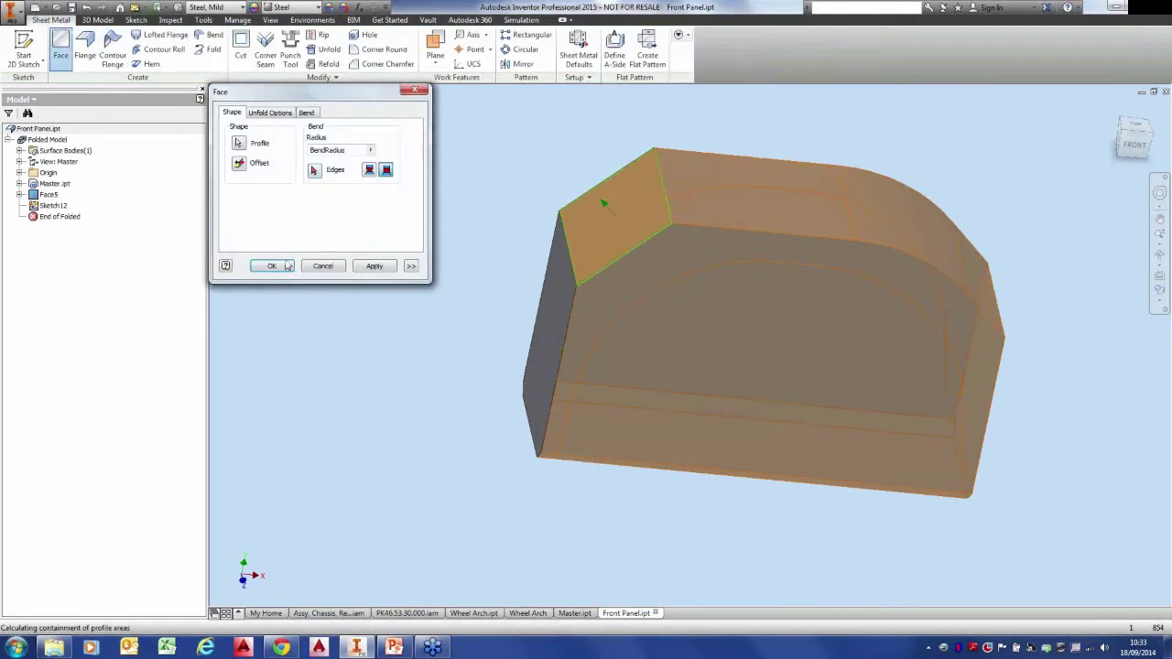
pyautogui.click(286, 265)
pyautogui.scroll(5, 568, 270)
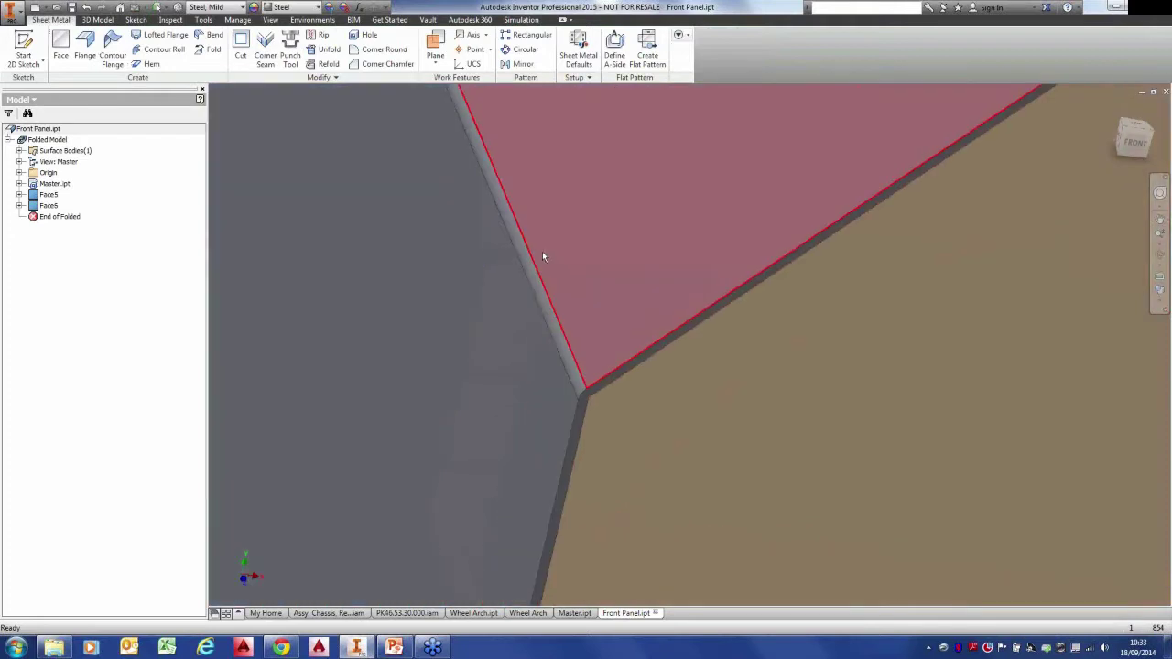
pyautogui.scroll(-3, 542, 253)
pyautogui.scroll(4, 583, 321)
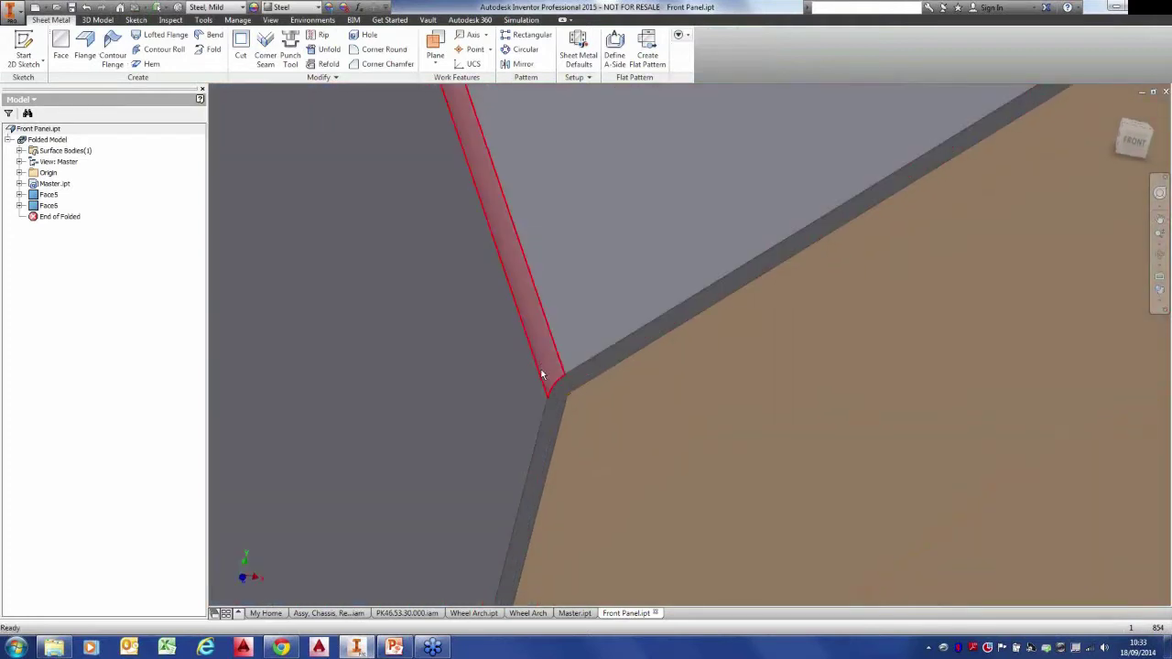
pyautogui.scroll(-4, 561, 368)
pyautogui.keyDown('shift'); pyautogui.moveTo(410, 272); pyautogui.dragTo(372, 235, button='middle'); pyautogui.keyUp('shift')
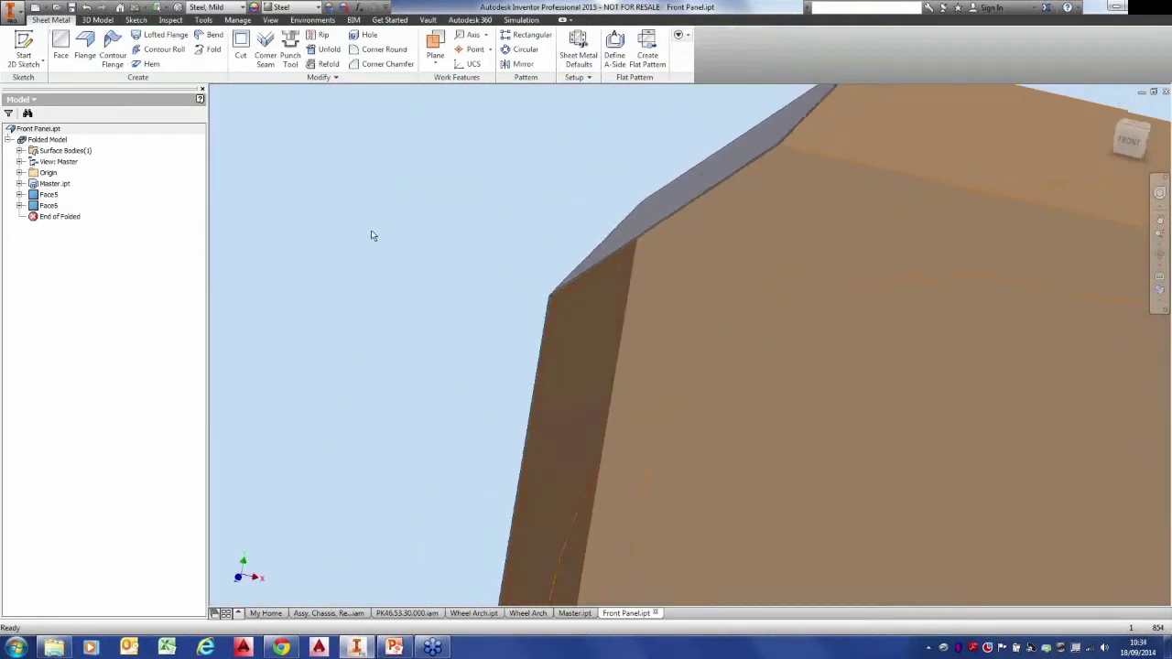
# Hide the derived Master.ipt surface body so that only the sheet metal faces are displayed.
pyautogui.scroll(-4, 371, 235)
pyautogui.click(20, 183)
pyautogui.rightClick(59, 193)
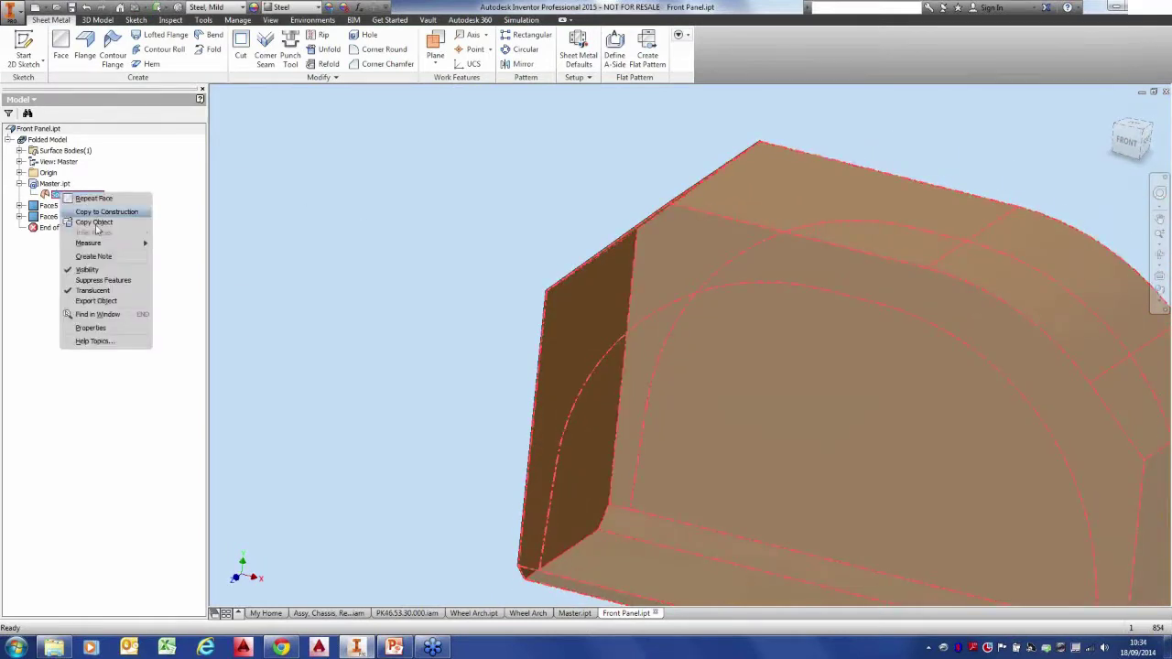
pyautogui.click(124, 271)
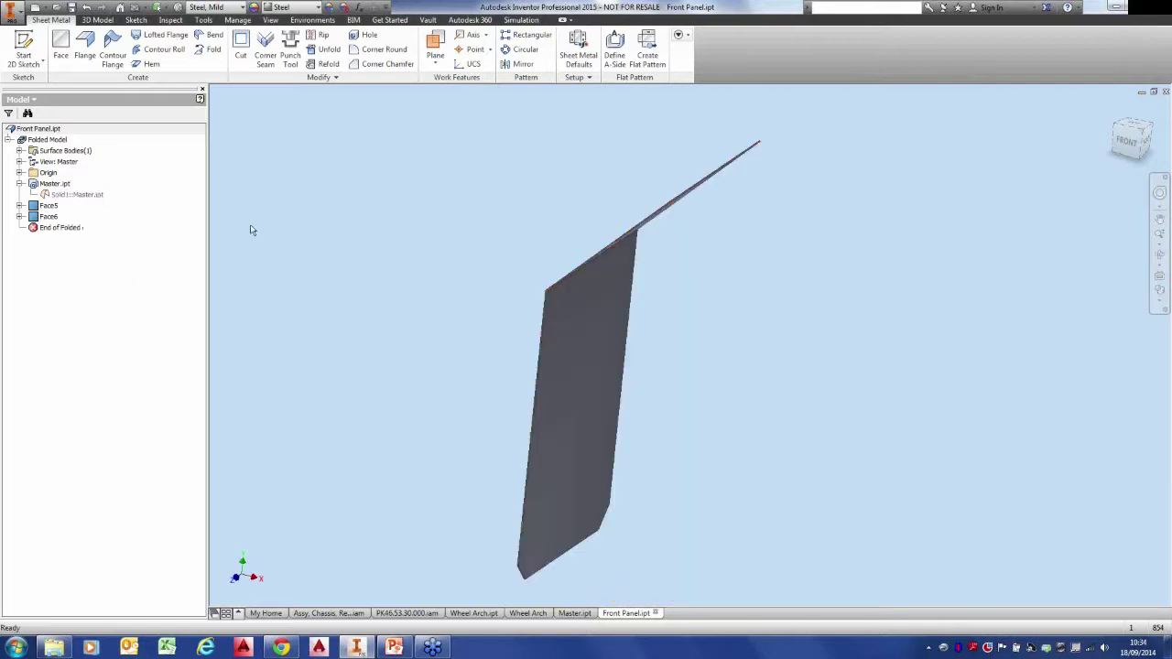
# Create the panel's flat pattern, and save the folded part together with Master.ipt.
pyautogui.keyDown('shift'); pyautogui.moveTo(253, 230); pyautogui.dragTo(384, 214, button='middle'); pyautogui.keyUp('shift')
pyautogui.click(645, 57)
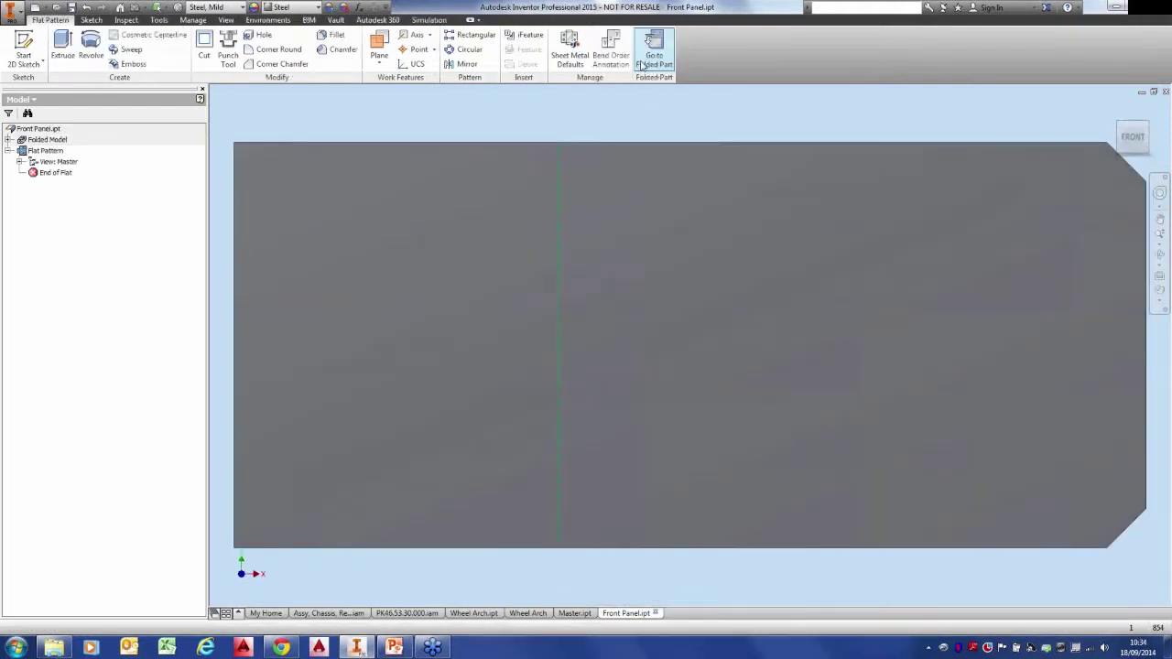
pyautogui.click(654, 48)
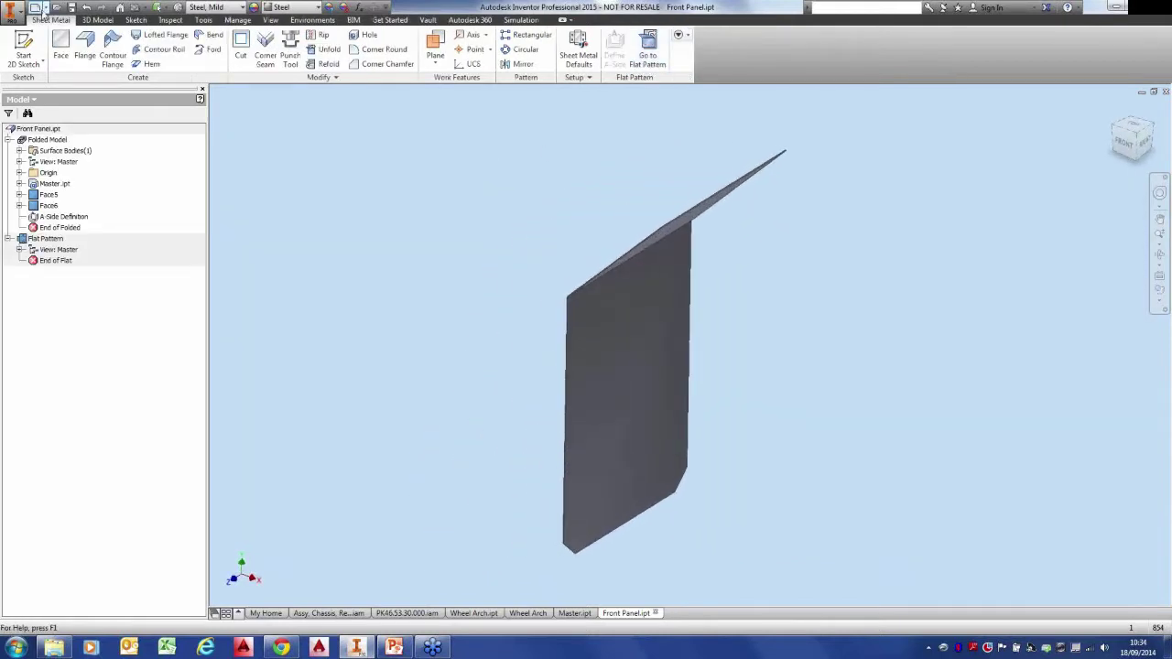
pyautogui.click(72, 8)
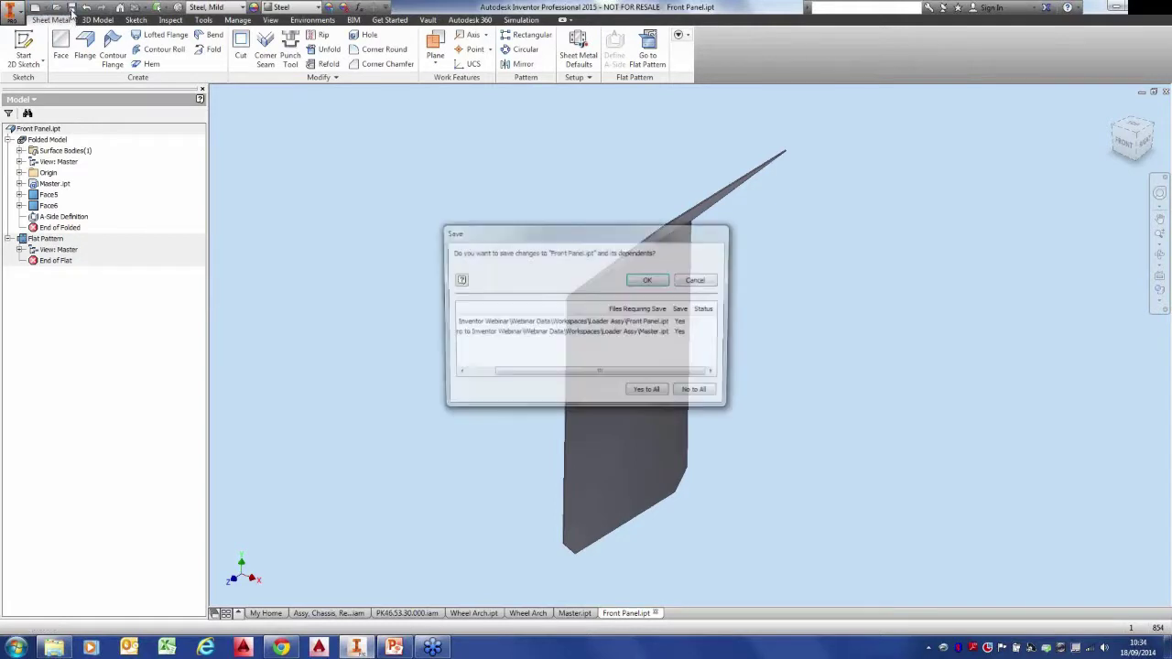
pyautogui.click(641, 282)
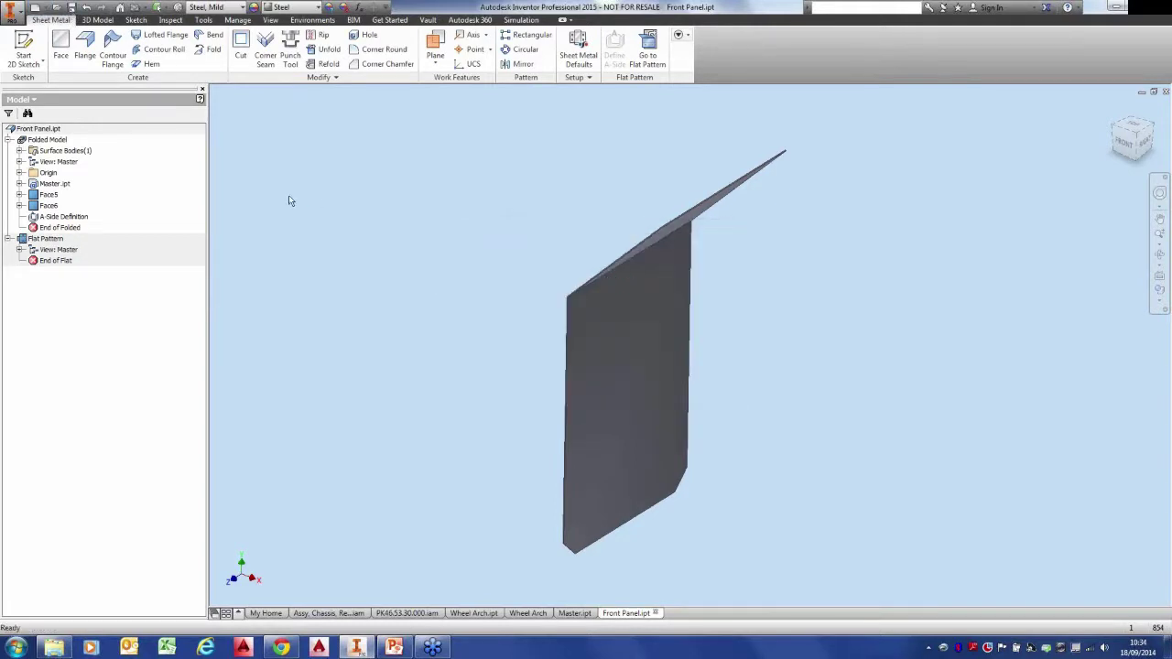
pyautogui.click(55, 8)
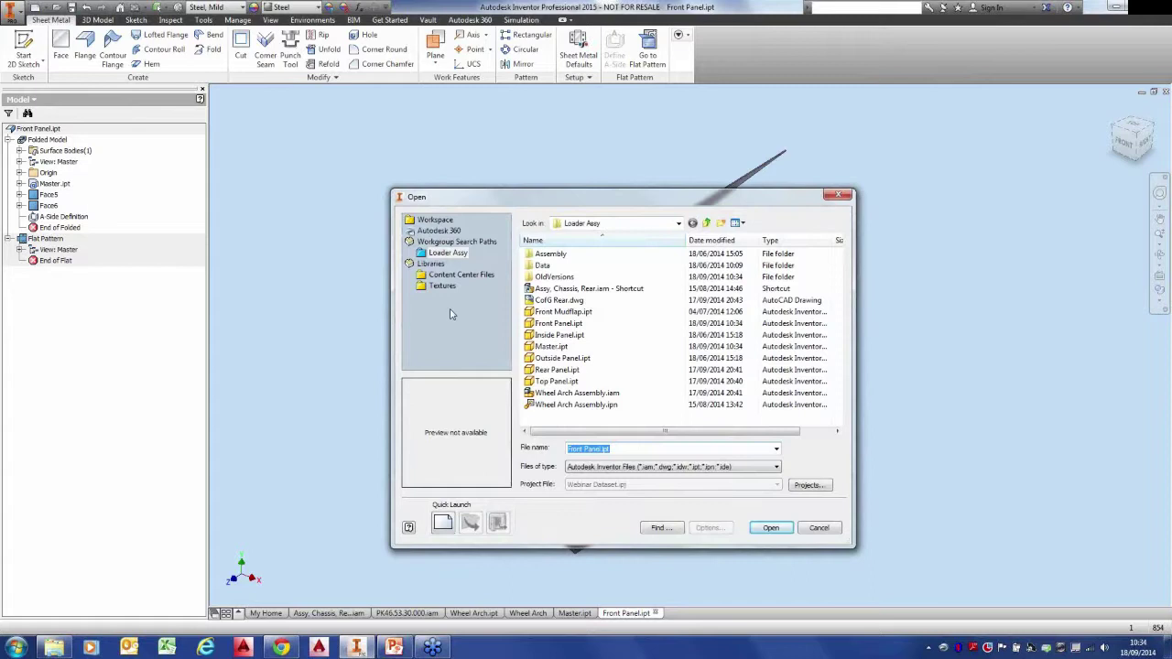
pyautogui.click(560, 312)
pyautogui.click(551, 325)
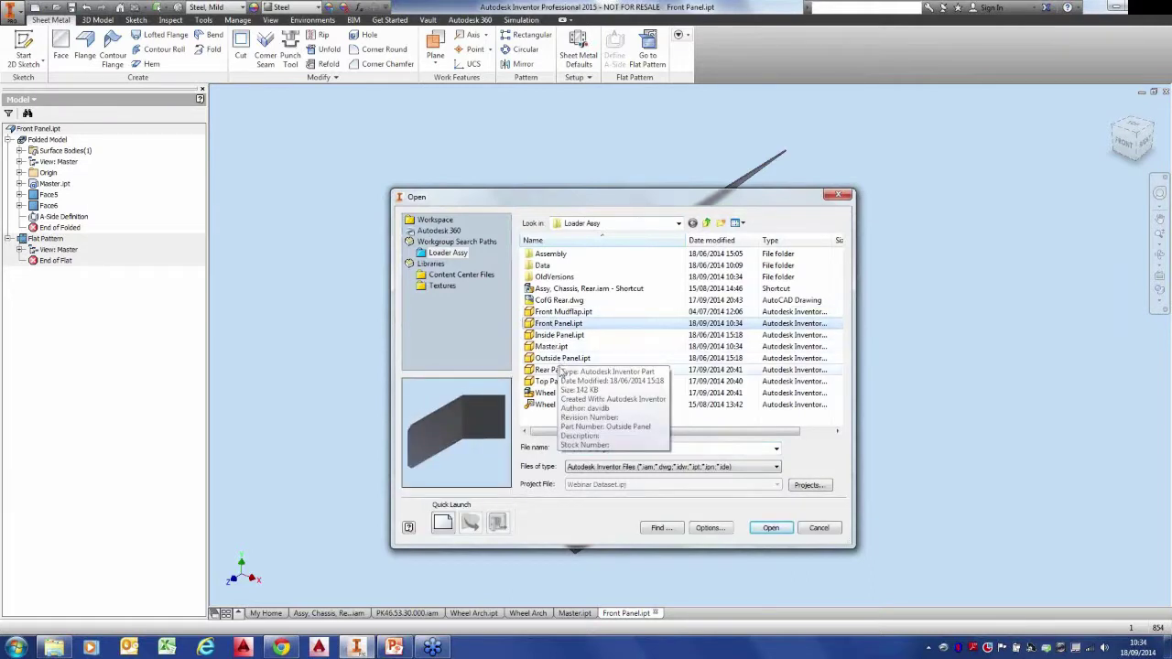
pyautogui.click(559, 370)
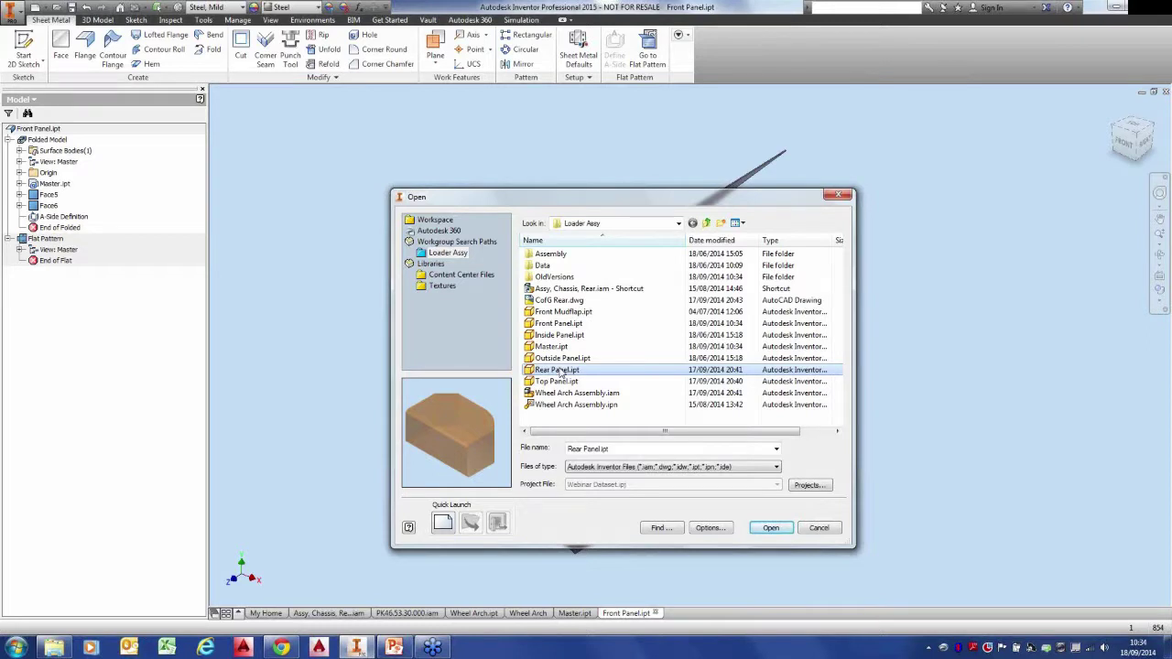
pyautogui.click(560, 362)
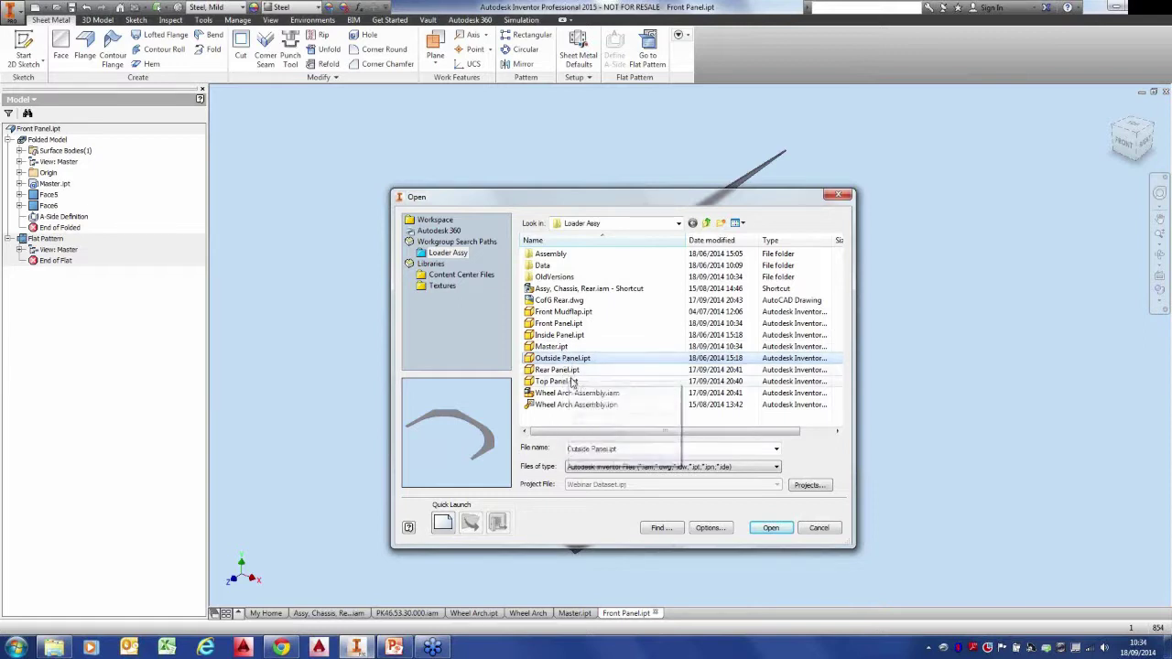
pyautogui.click(774, 530)
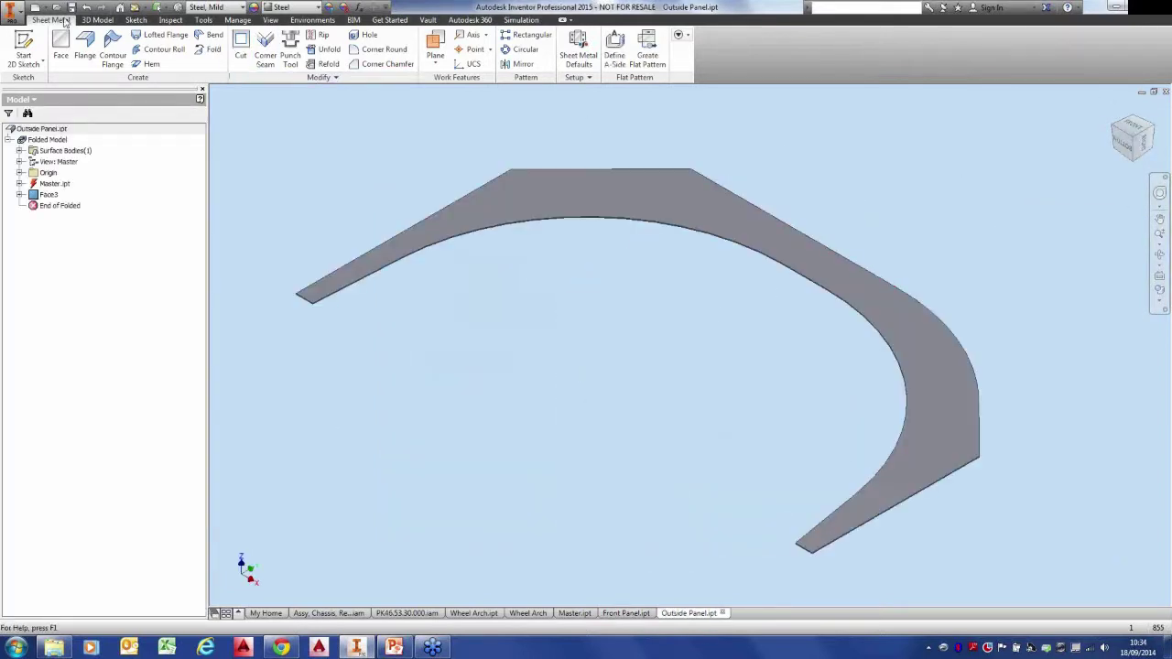
pyautogui.click(16, 11)
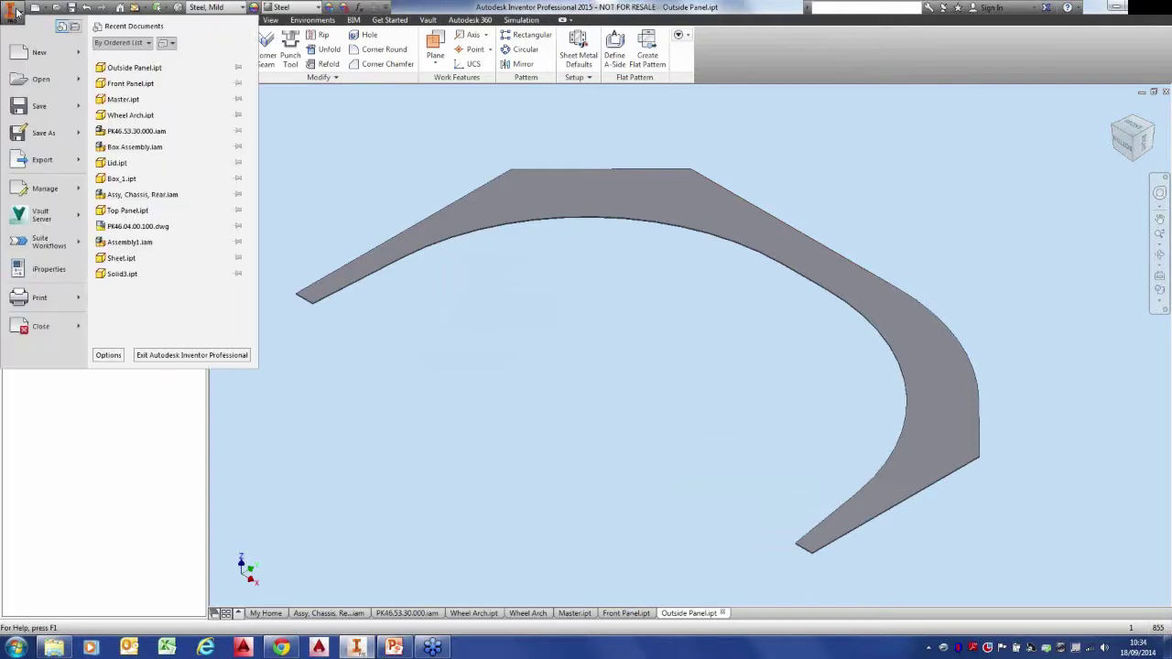
pyautogui.click(40, 326)
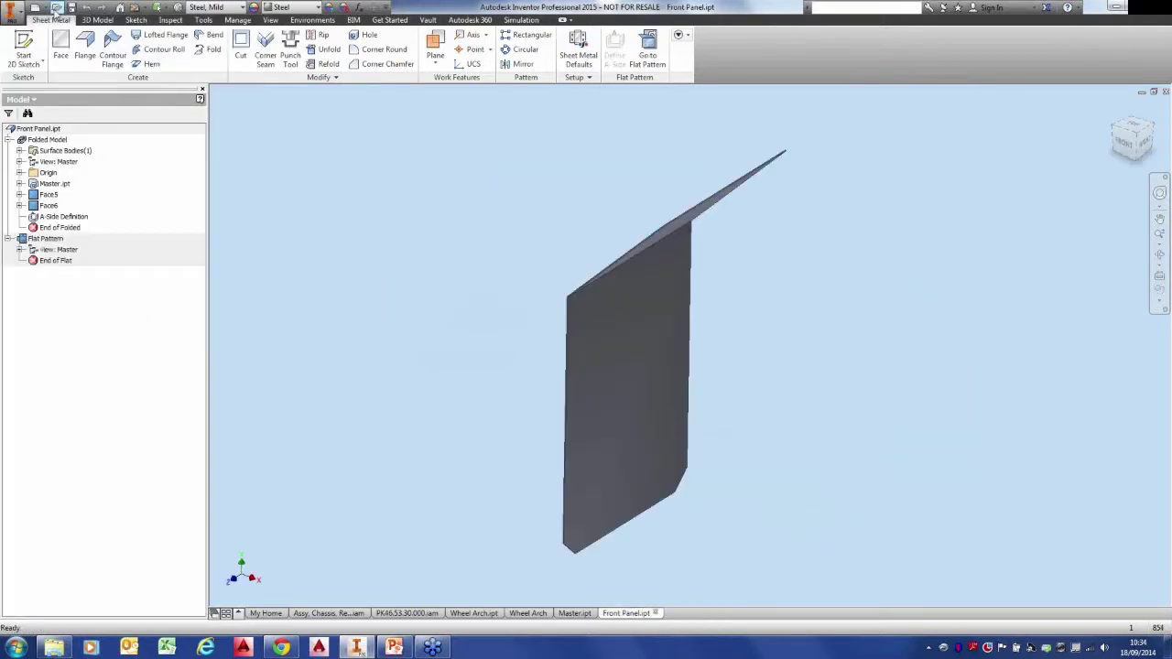
# Open Rear Panel.ipt from the Loader Assy folder and update it from the derived Master.ipt.
pyautogui.click(52, 7)
pyautogui.click(568, 370)
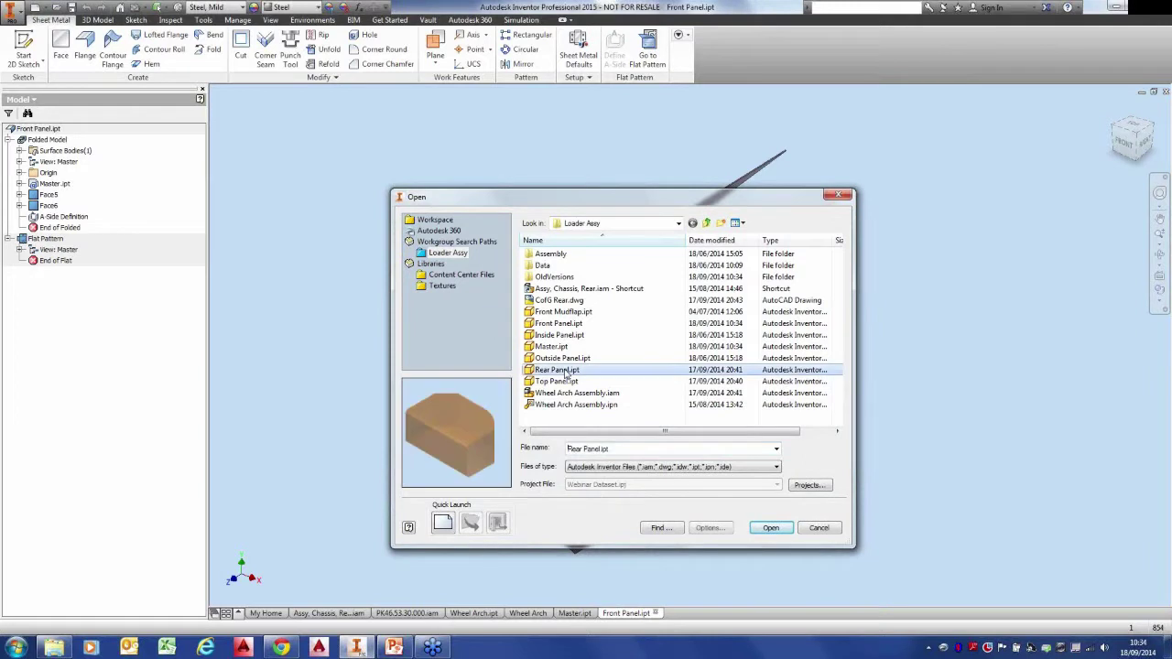
pyautogui.click(769, 528)
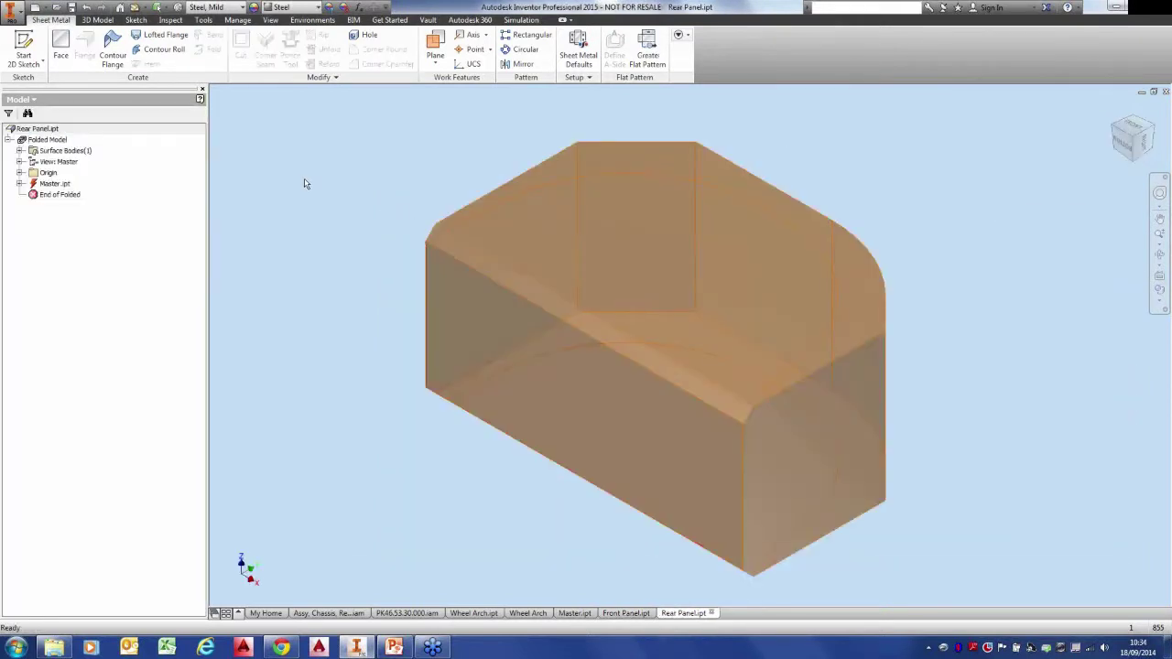
pyautogui.click(134, 9)
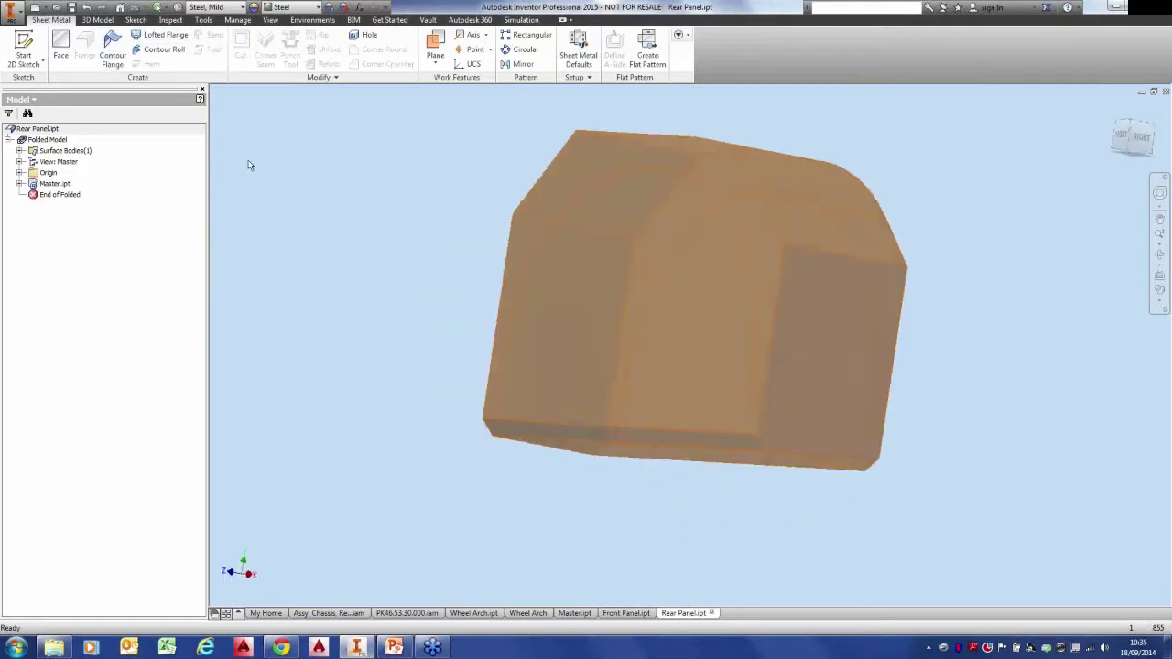
# Create a sketch on the vertical rear end surface, keeping only its projected outline.
pyautogui.click(832, 348)
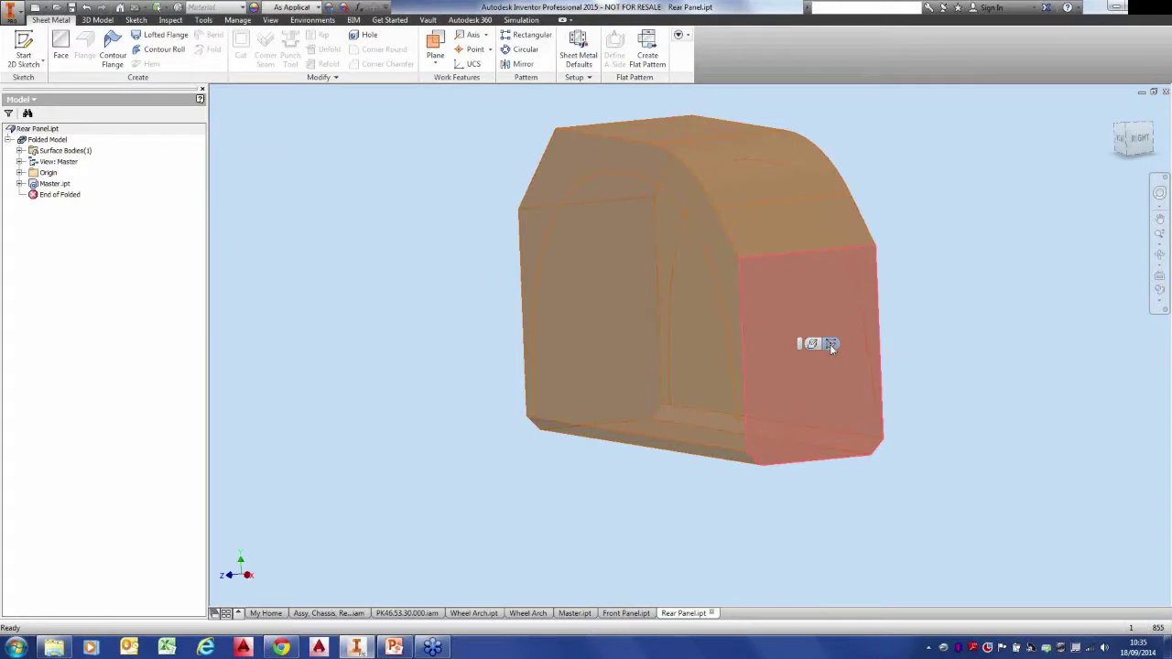
pyautogui.press('s')
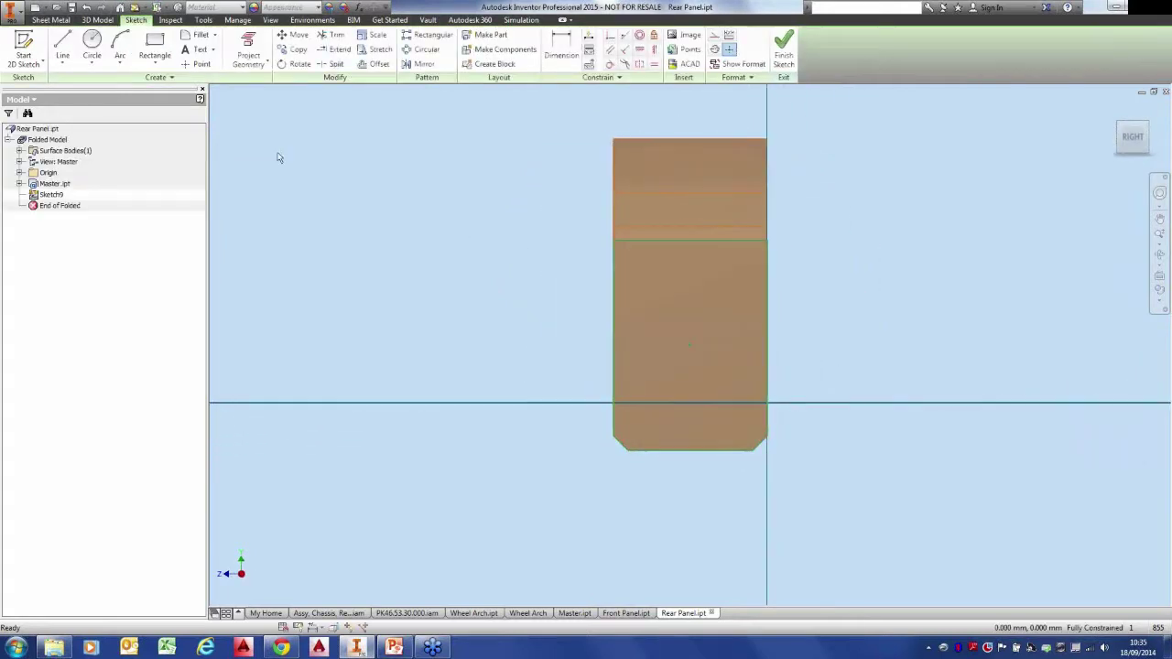
pyautogui.rightClick(385, 152)
pyautogui.click(380, 177)
# Check the sheet metal defaults without changing them, and create a sheet metal face from the rear surface's outline.
pyautogui.click(577, 47)
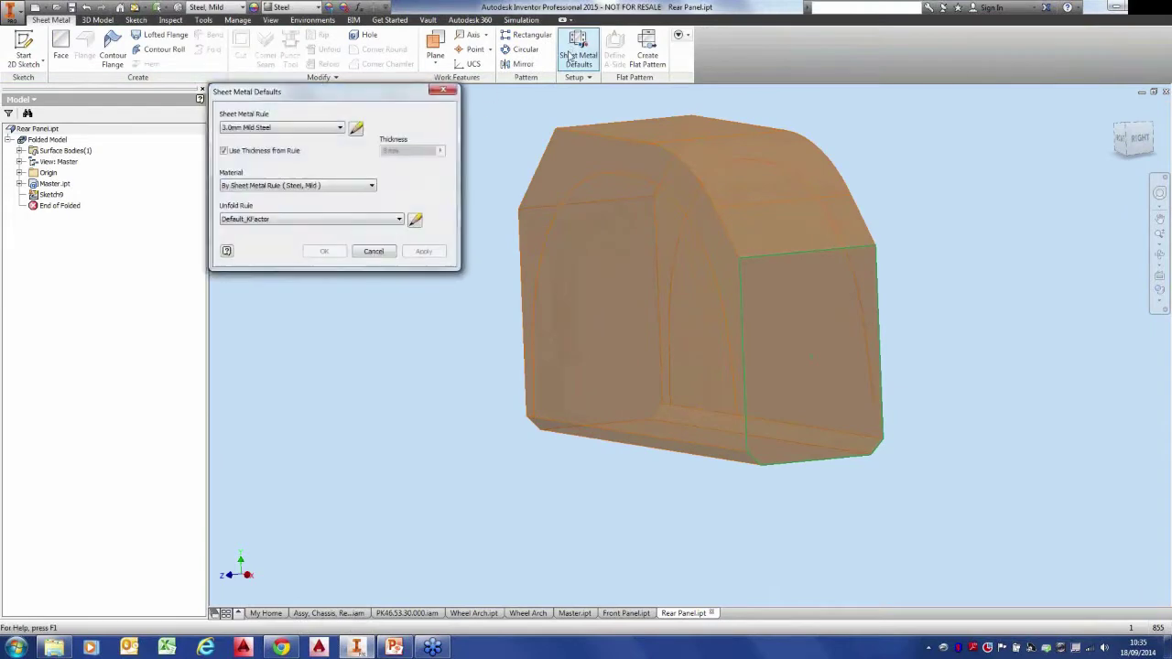
pyautogui.click(371, 251)
pyautogui.click(60, 55)
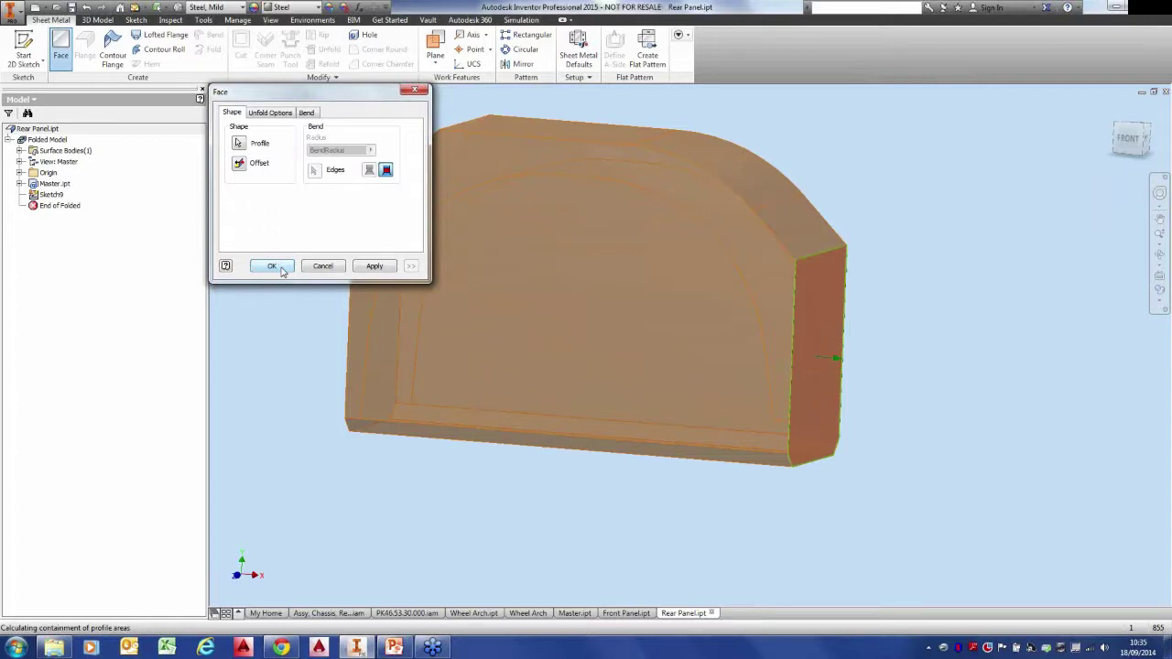
pyautogui.click(282, 270)
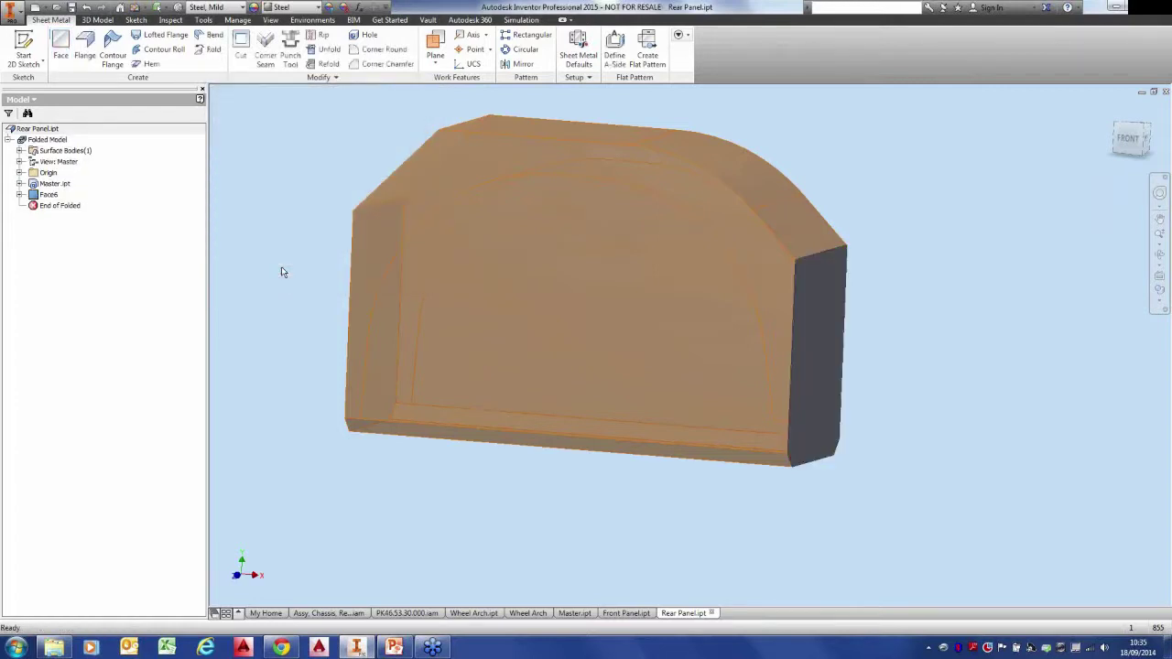
# Hide the derived Master.ipt surface body in Rear Panel.ipt so that only the sheet metal face is displayed.
pyautogui.rightClick(52, 184)
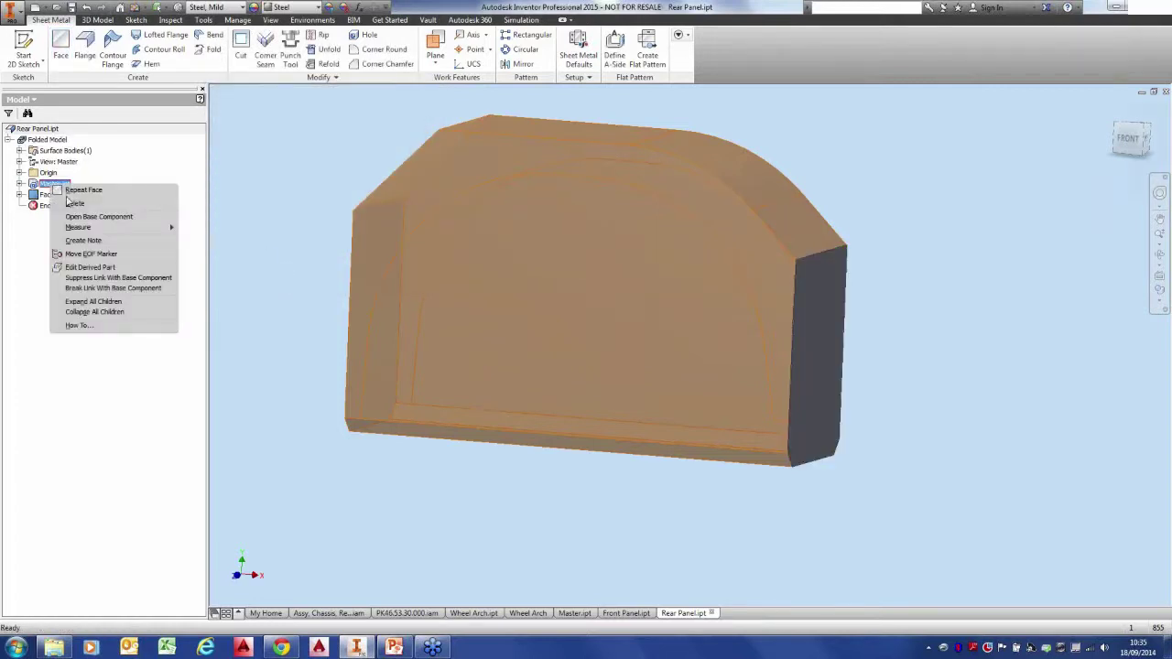
pyautogui.click(21, 185)
pyautogui.rightClick(55, 195)
pyautogui.click(109, 274)
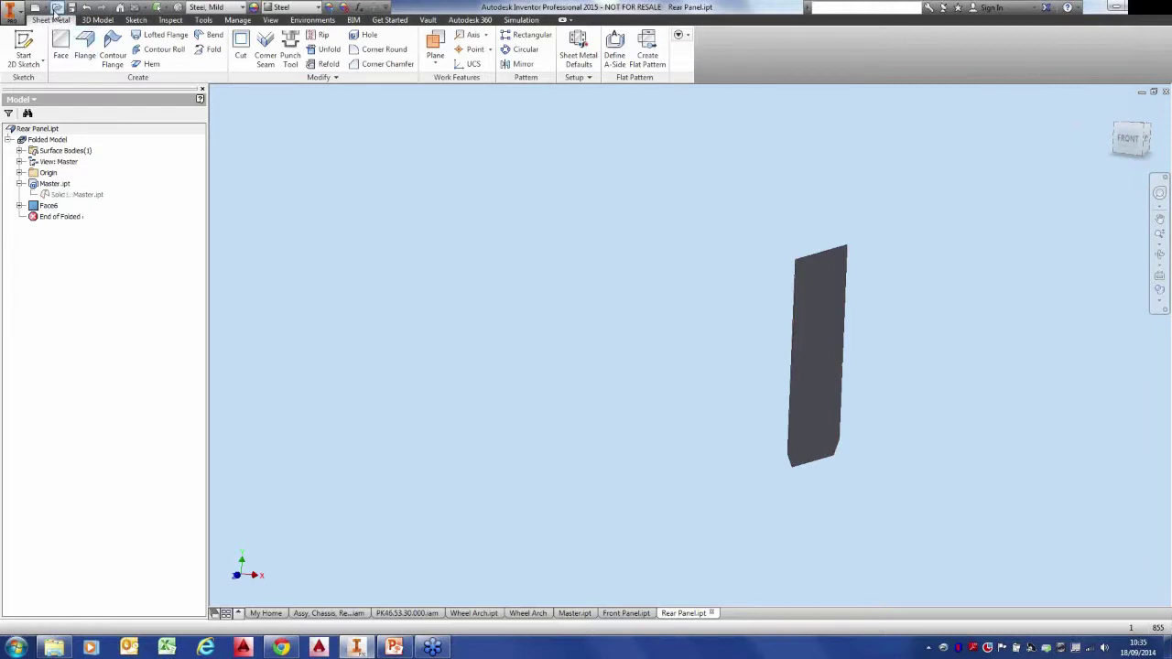
# Open Top Panel.ipt, make its derived Master.ipt surface body visible, and update the part.
pyautogui.click(55, 8)
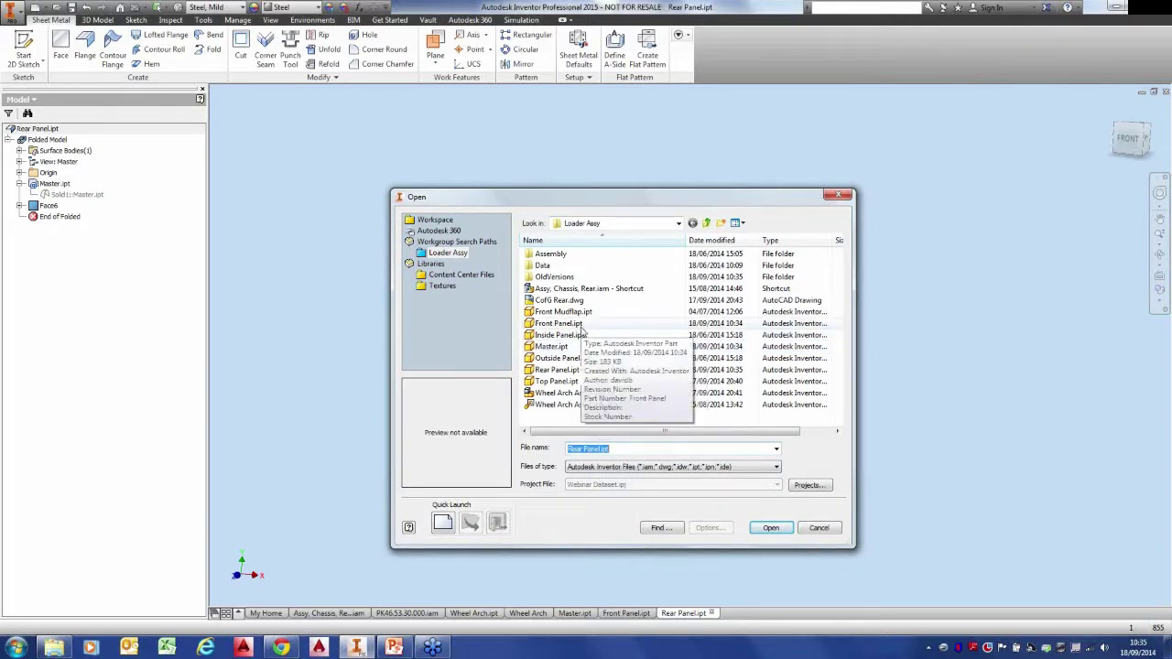
pyautogui.click(579, 381)
pyautogui.press('Return')
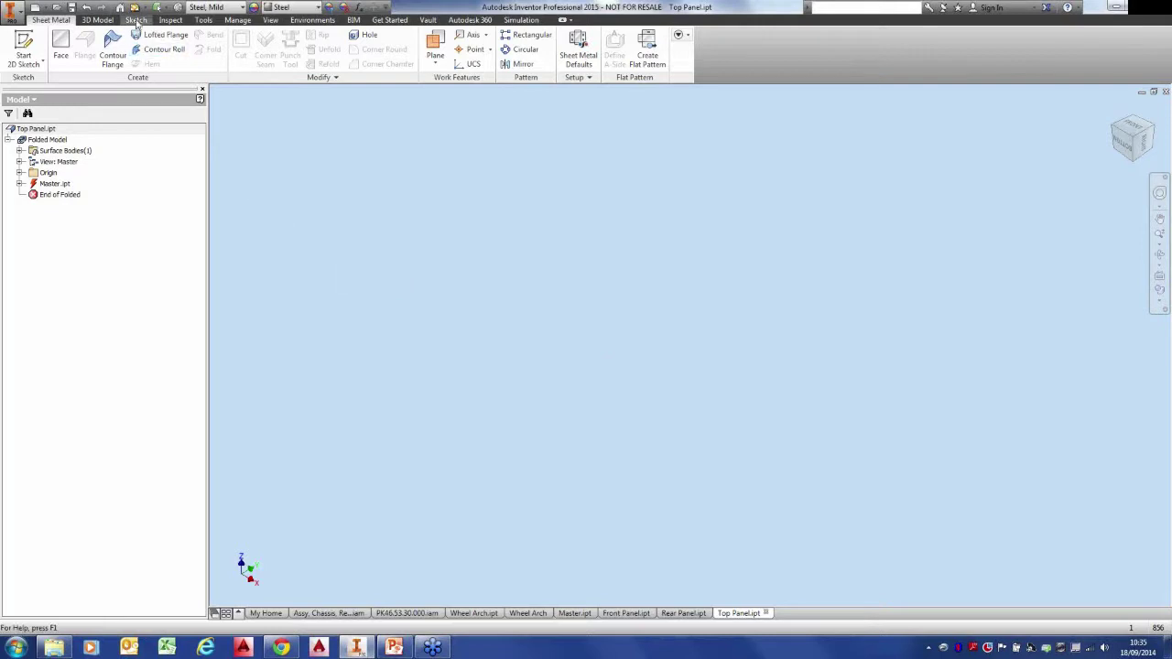
pyautogui.click(19, 184)
pyautogui.rightClick(75, 194)
pyautogui.click(116, 272)
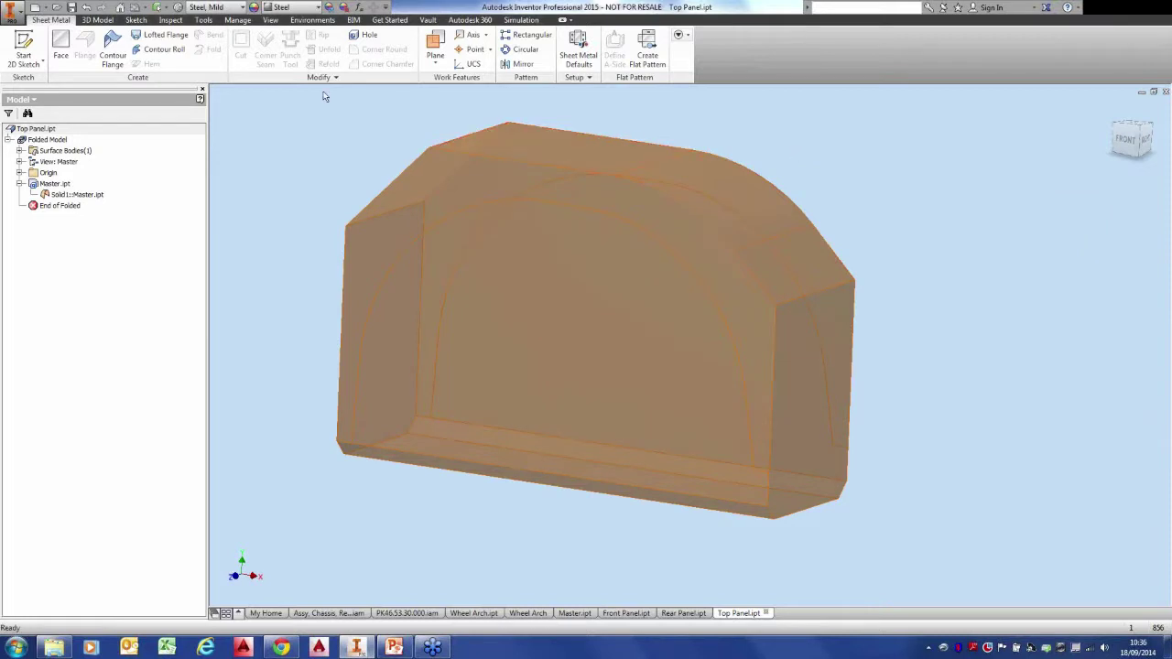
# Sketch on the front side face and convert the projected front slope, front vertical edge and adjoining inner arch segments to construction geometry.
pyautogui.click(24, 46)
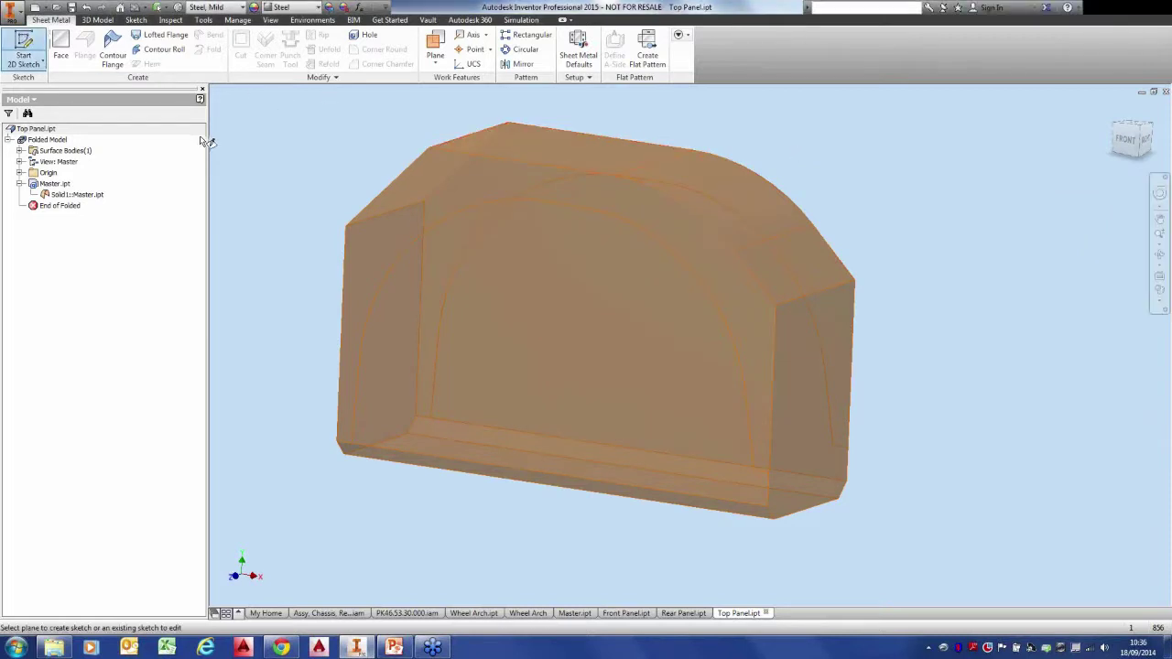
pyautogui.click(476, 195)
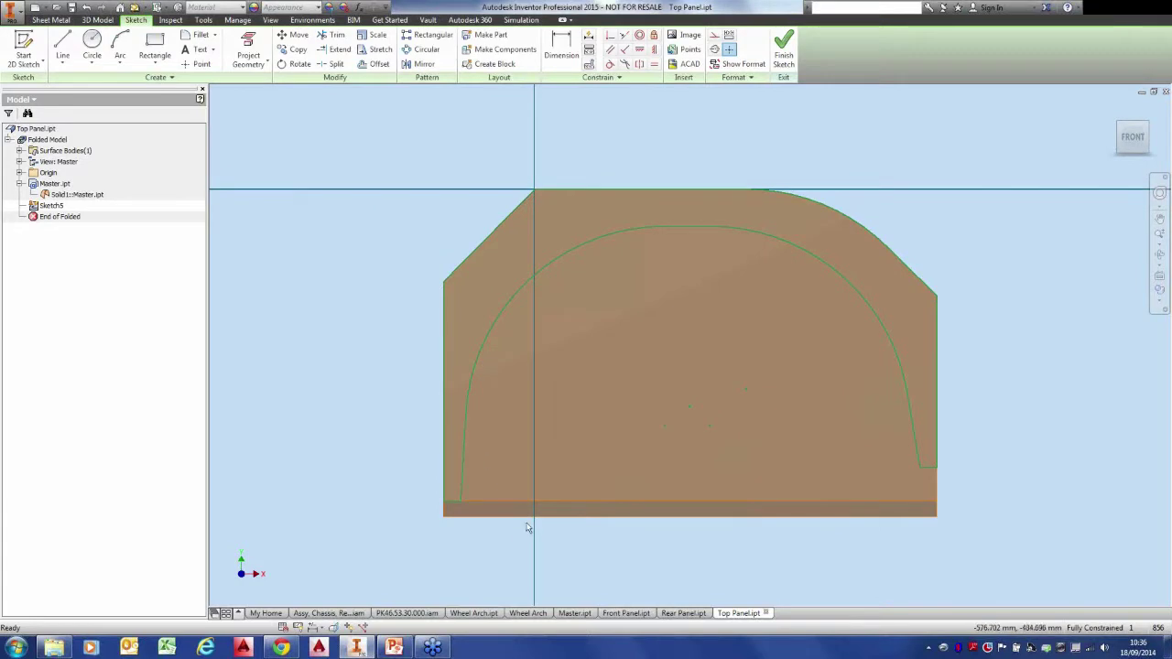
pyautogui.moveTo(511, 539); pyautogui.dragTo(371, 255)
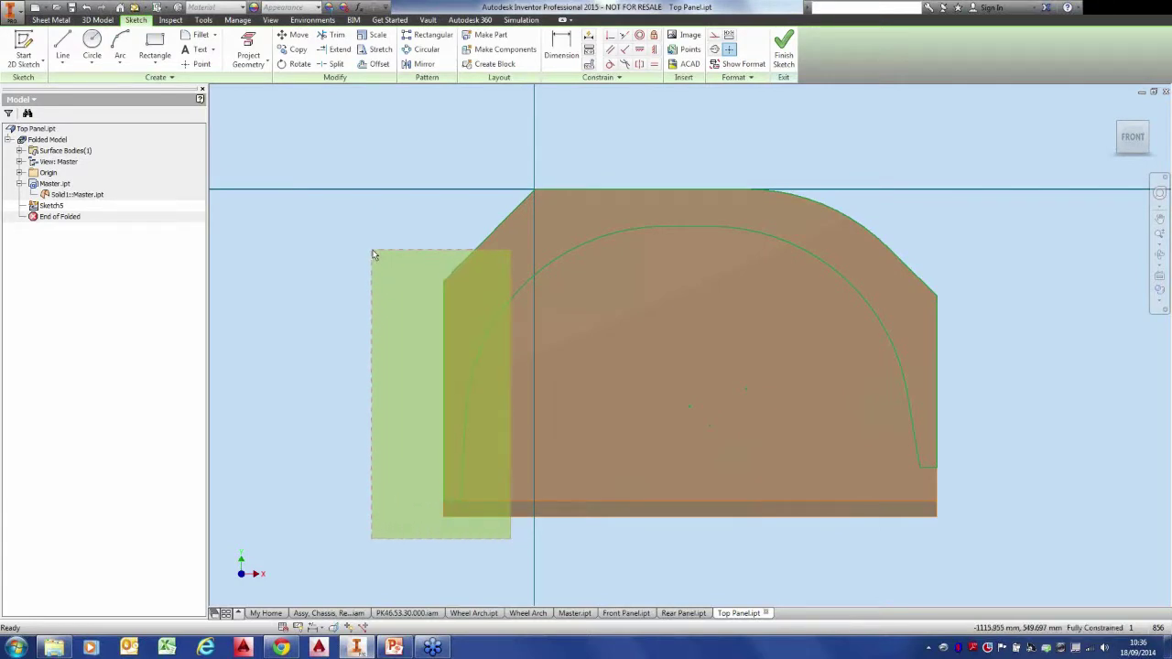
pyautogui.moveTo(373, 255); pyautogui.dragTo(373, 255)
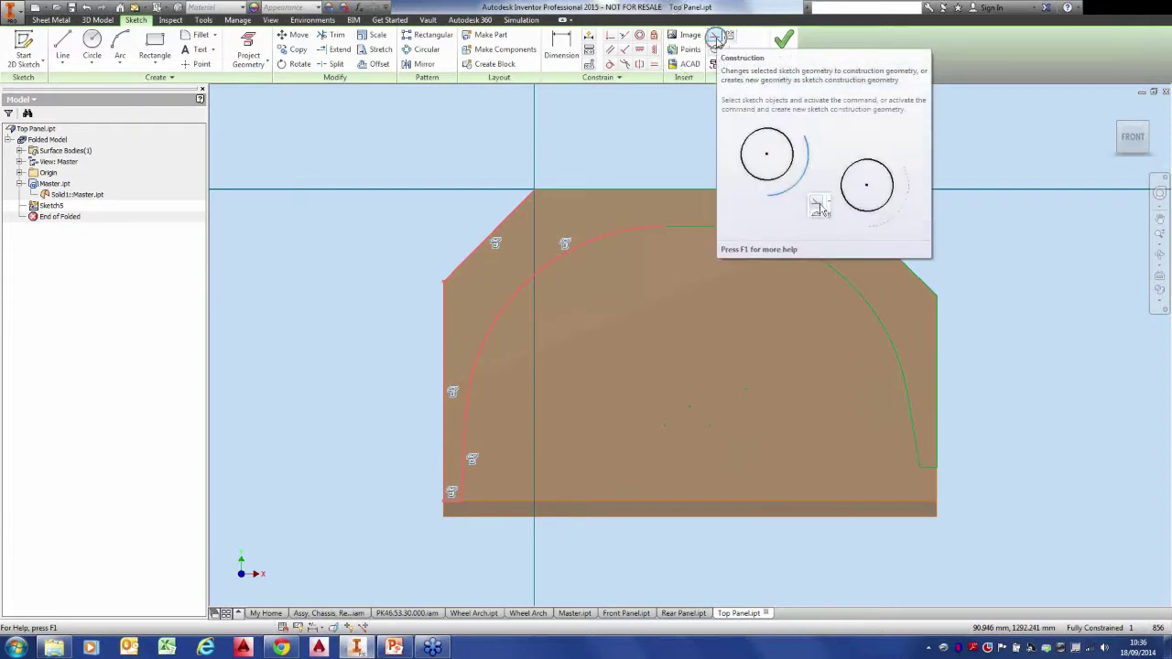
pyautogui.click(715, 36)
pyautogui.click(669, 293)
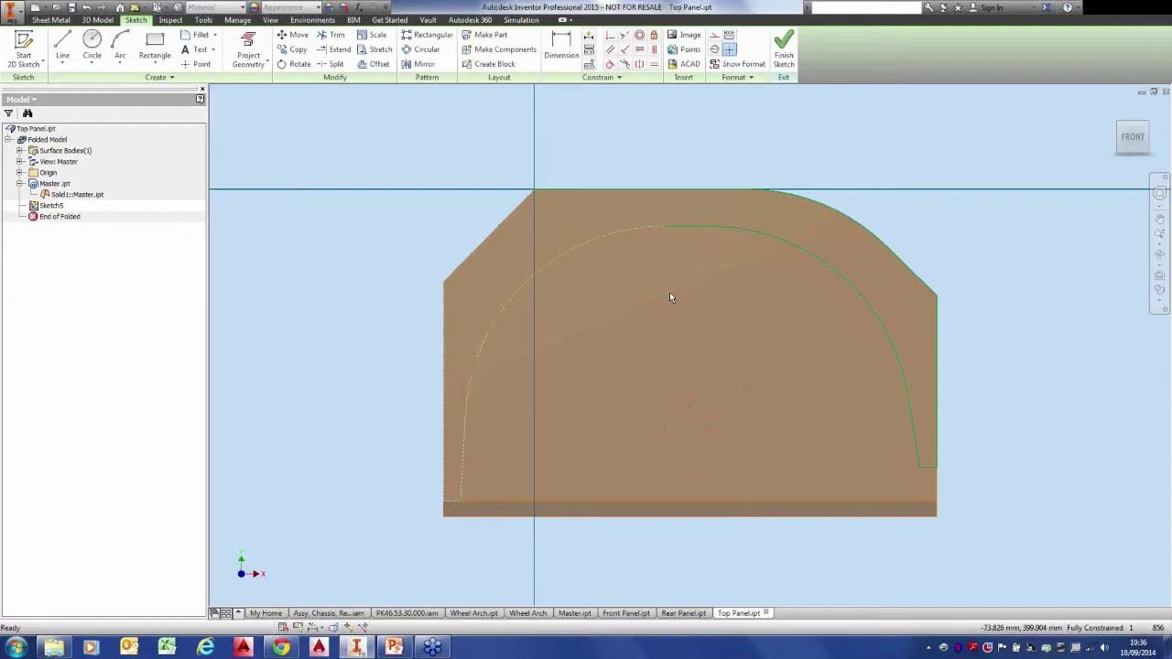
# Convert the remaining inner arch and rear vertical segments to construction, leaving only the upper outer profile as normal geometry, and finish the sketch.
pyautogui.moveTo(810, 278); pyautogui.dragTo(639, 217)
pyautogui.click(715, 39)
pyautogui.moveTo(953, 483); pyautogui.dragTo(867, 377)
pyautogui.click(715, 37)
pyautogui.click(747, 139)
pyautogui.click(785, 53)
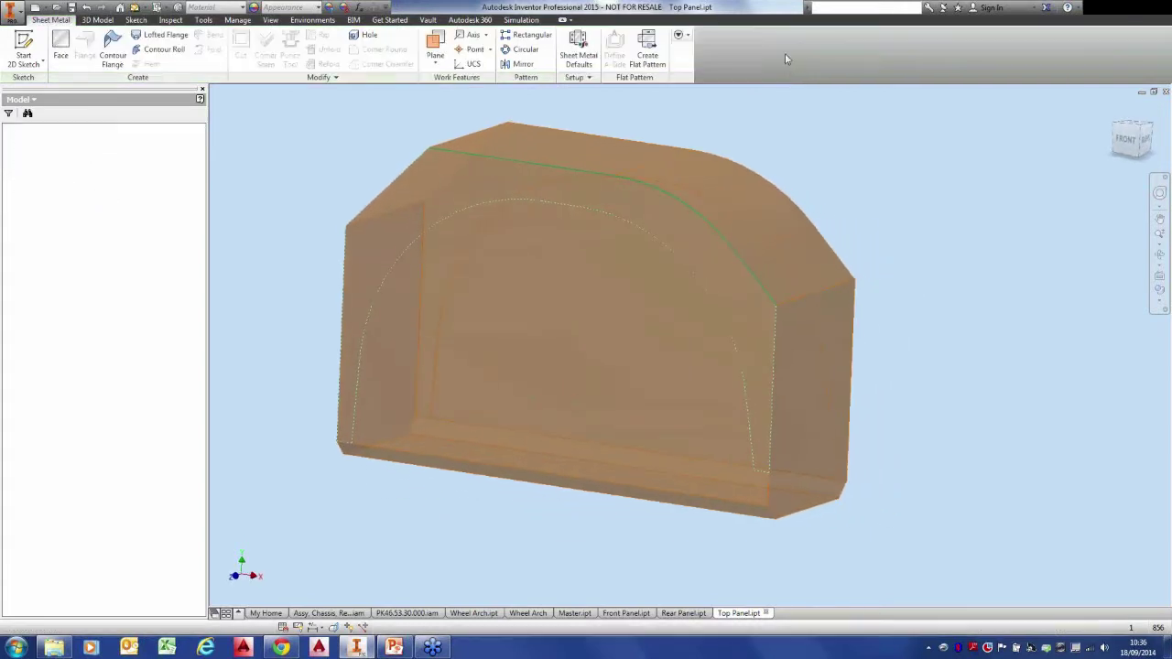
# Check the sheet metal defaults without changing them, and set up a contour flange on the open upper profile, inspecting its preview closely.
pyautogui.click(578, 50)
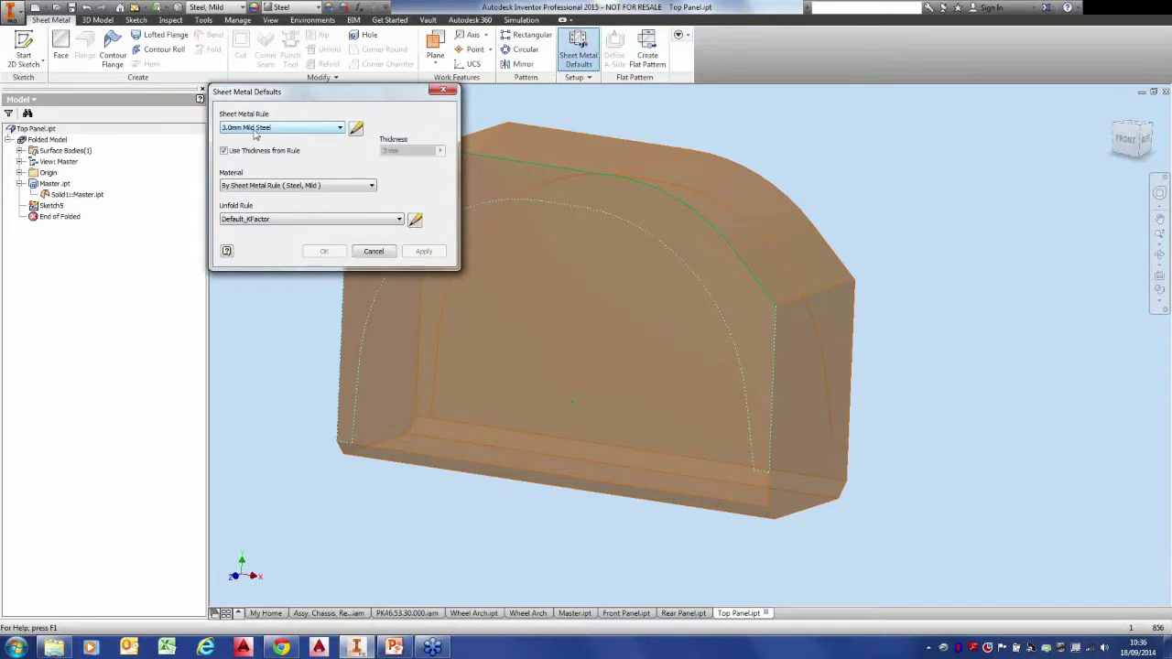
pyautogui.click(374, 251)
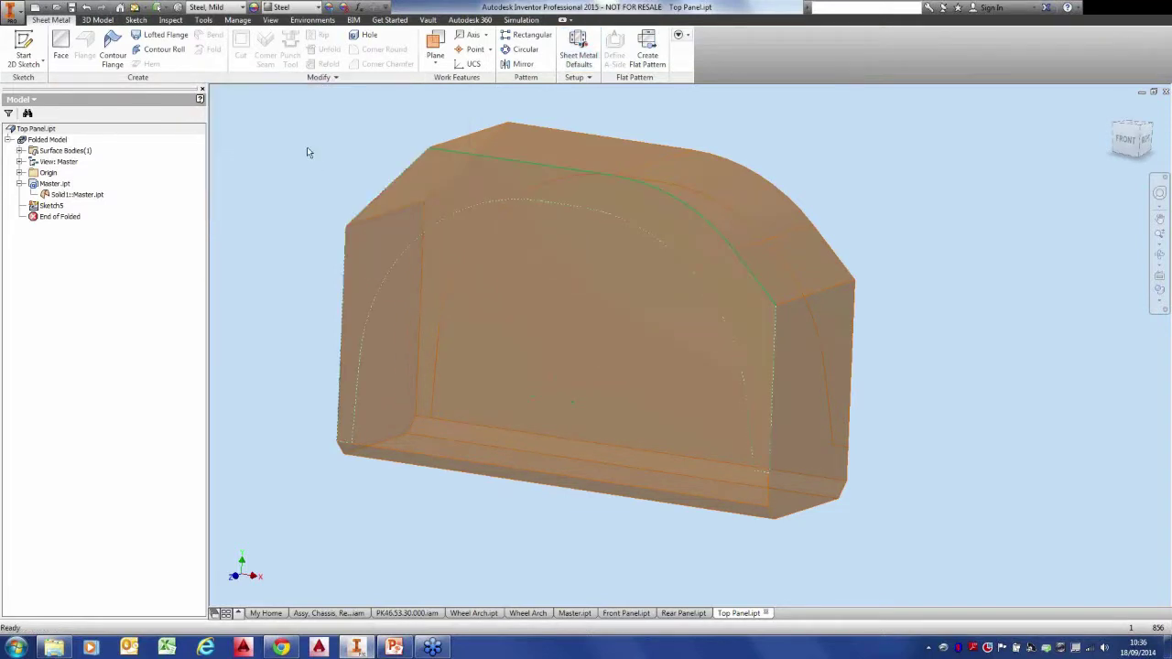
pyautogui.click(125, 60)
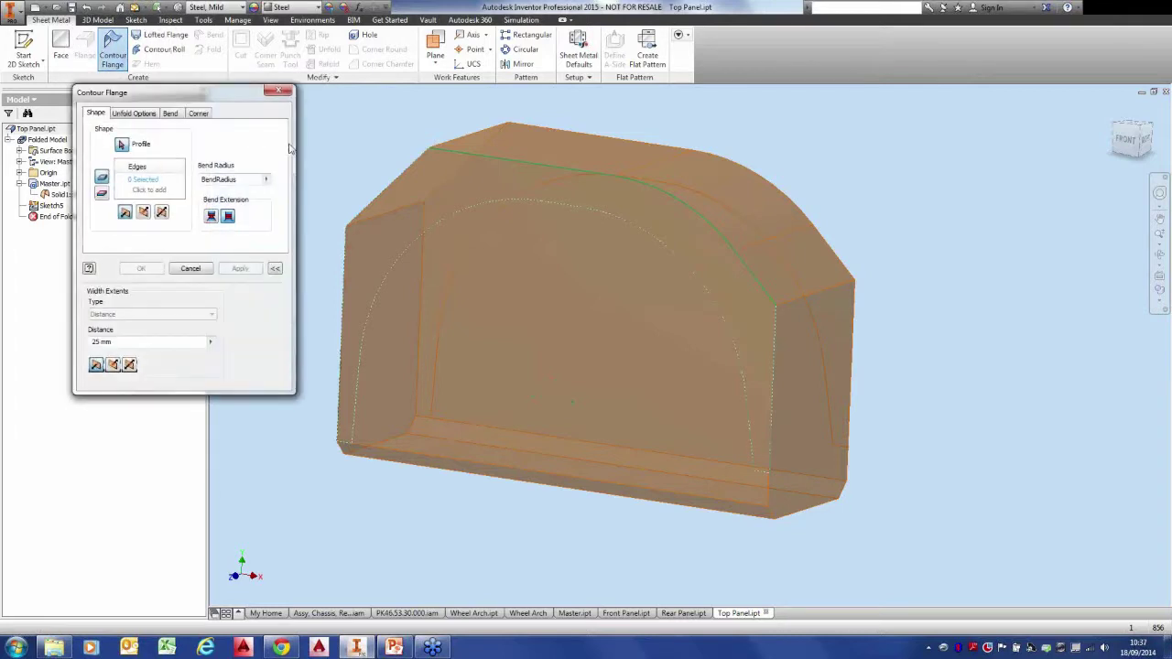
pyautogui.click(460, 154)
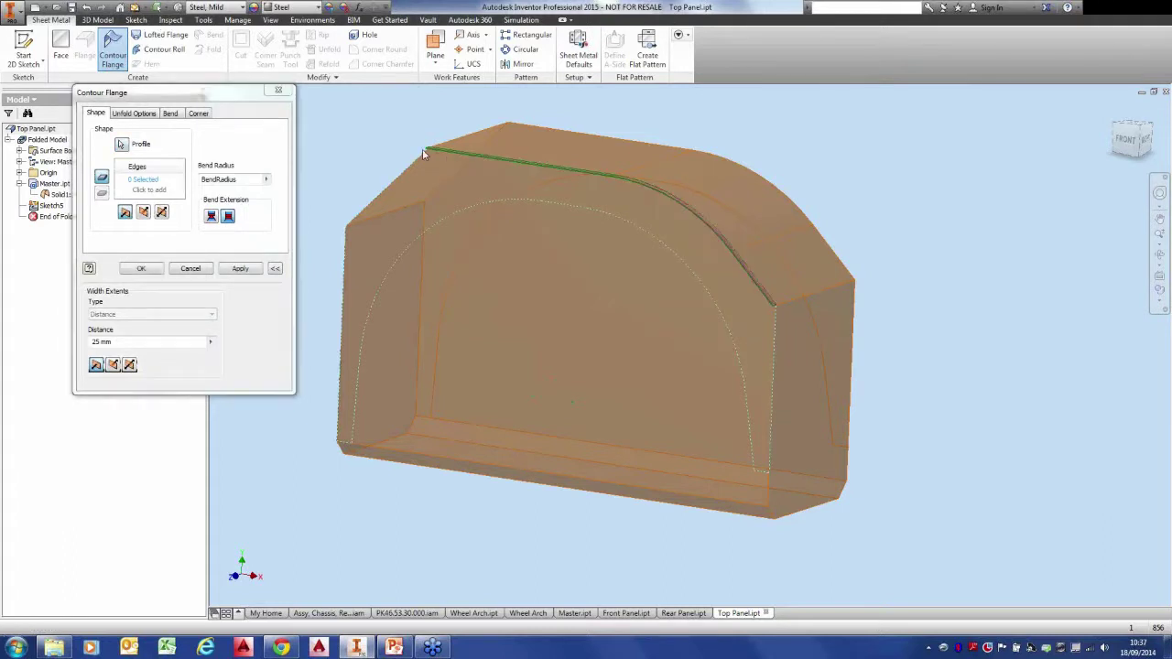
pyautogui.keyDown('shift'); pyautogui.moveTo(422, 150); pyautogui.dragTo(559, 134, button='middle'); pyautogui.keyUp('shift')
pyautogui.scroll(5, 430, 151)
pyautogui.scroll(-5, 559, 133)
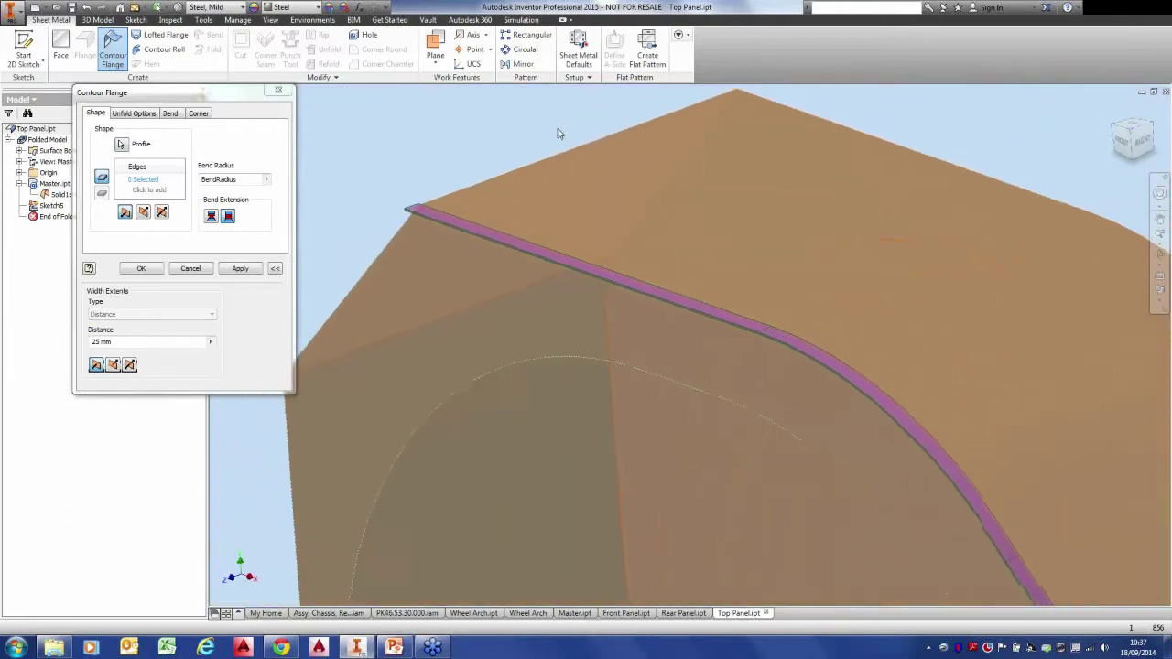
# Reverse the contour flange's width direction, set its distance to the Depth parameter, and create the flange.
pyautogui.click(112, 366)
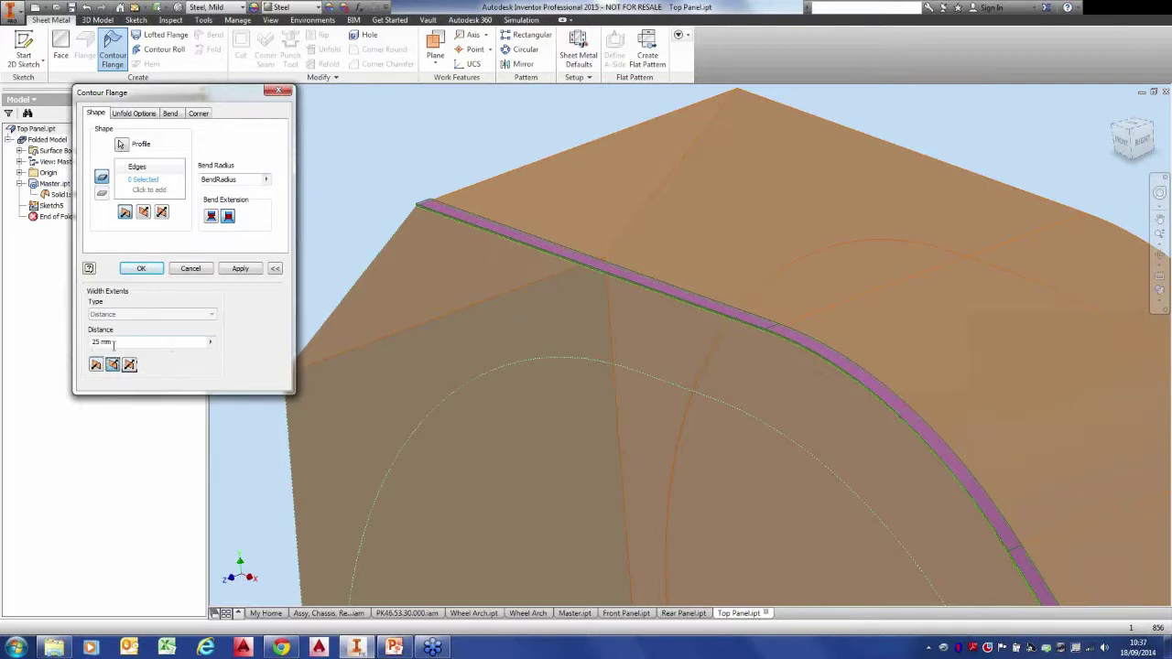
pyautogui.click(212, 343)
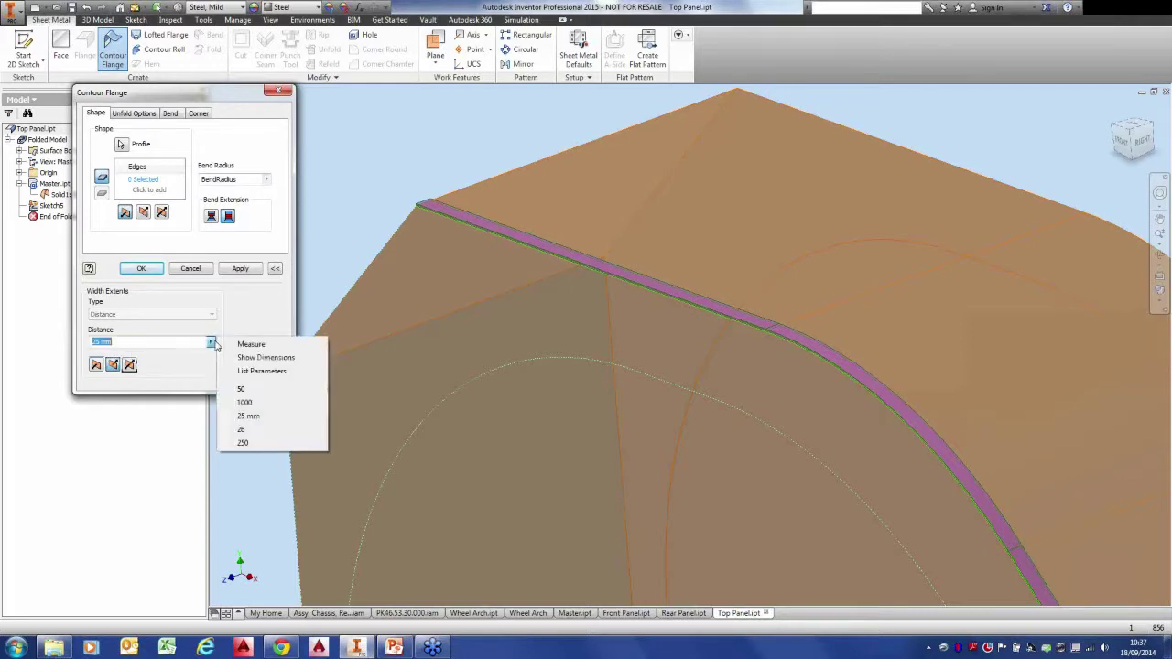
pyautogui.click(261, 371)
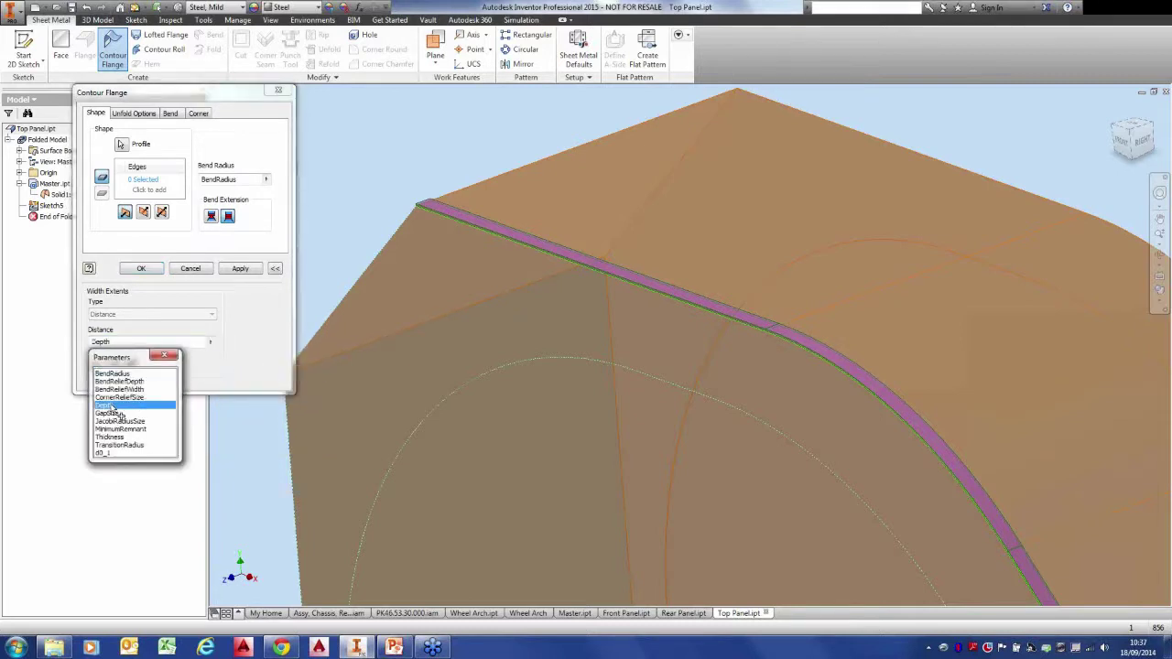
pyautogui.click(112, 405)
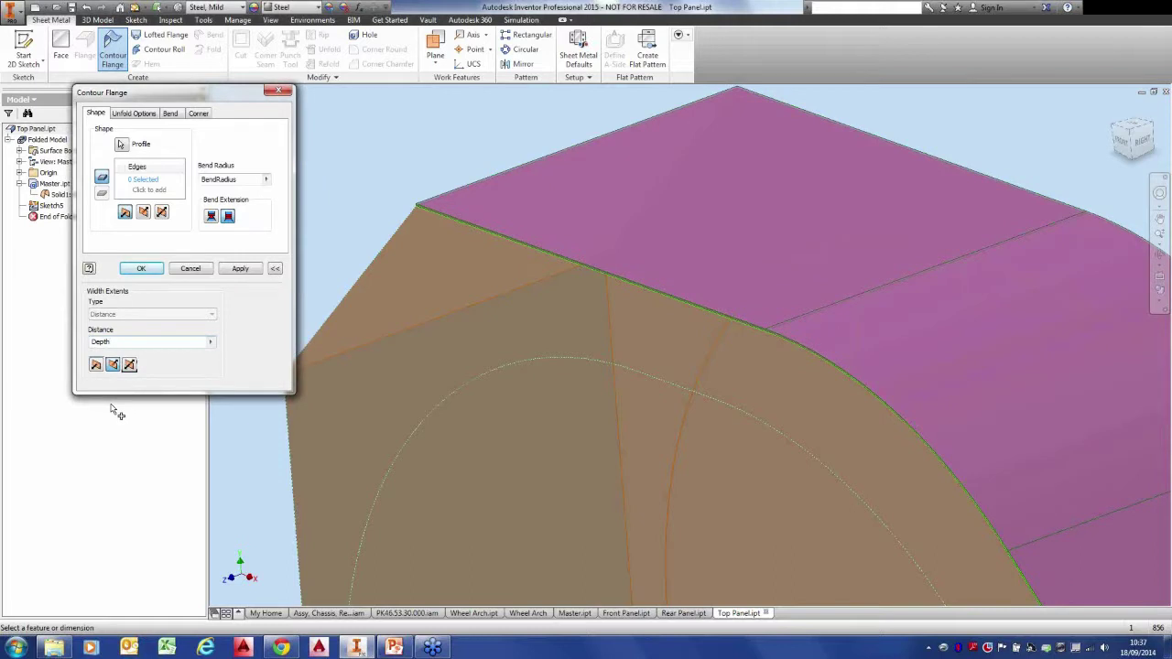
pyautogui.click(146, 268)
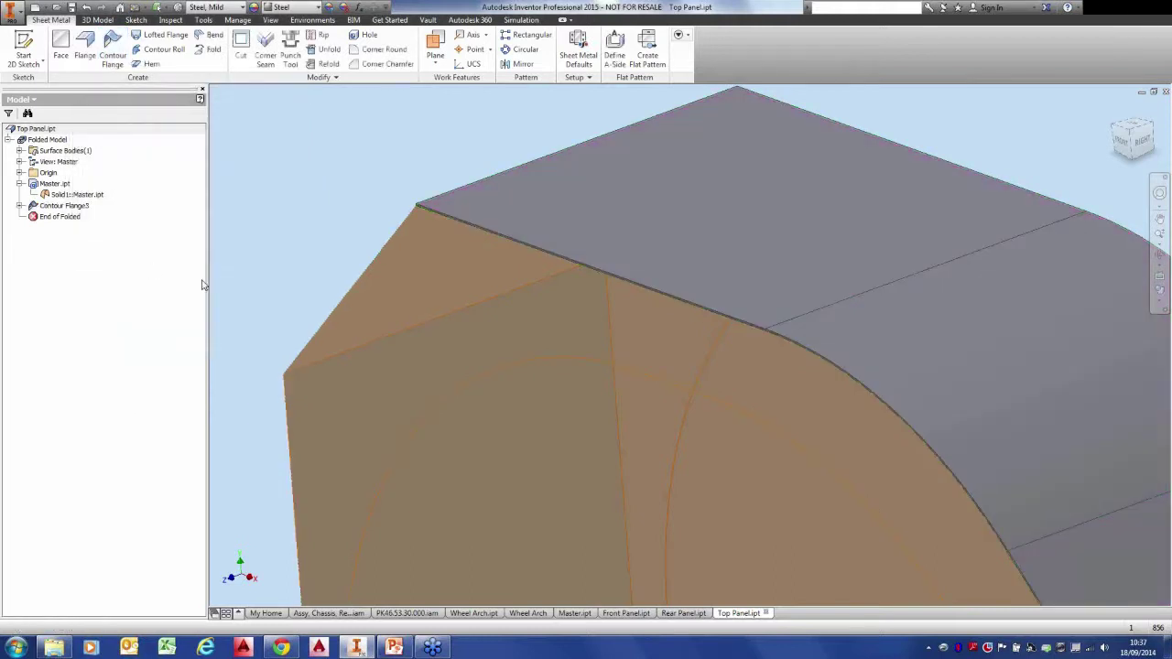
# Hide the derived Master.ipt surface body so that only the sheet metal top panel is displayed.
pyautogui.scroll(-4, 284, 305)
pyautogui.moveTo(284, 306); pyautogui.dragTo(310, 304, button='middle')
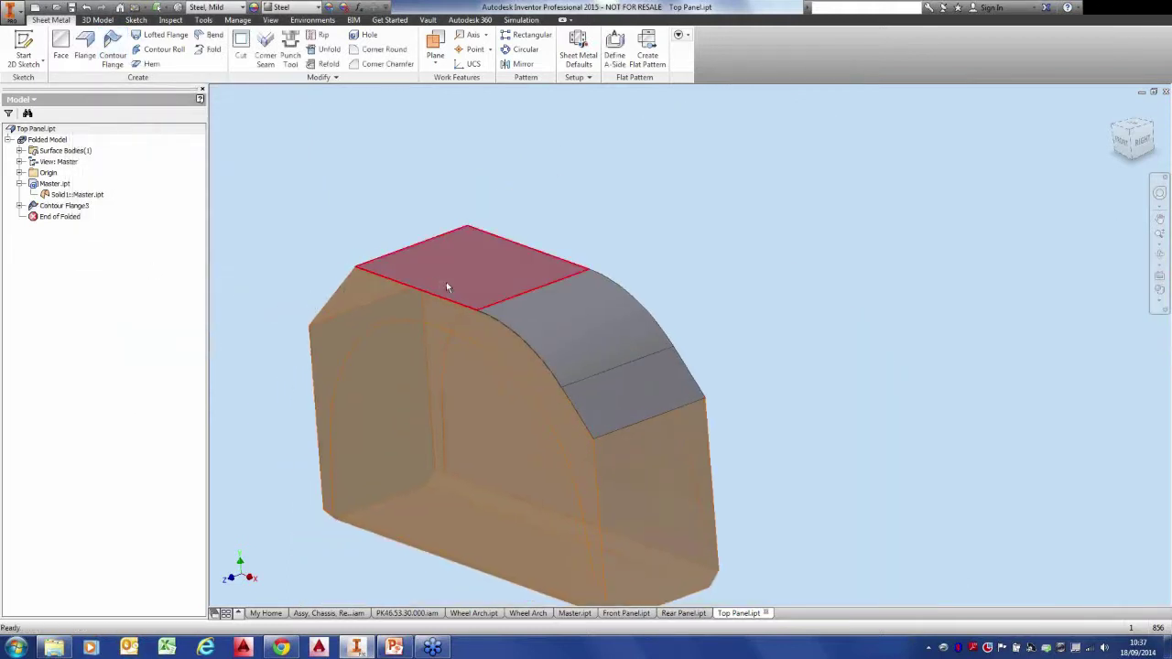
pyautogui.rightClick(95, 195)
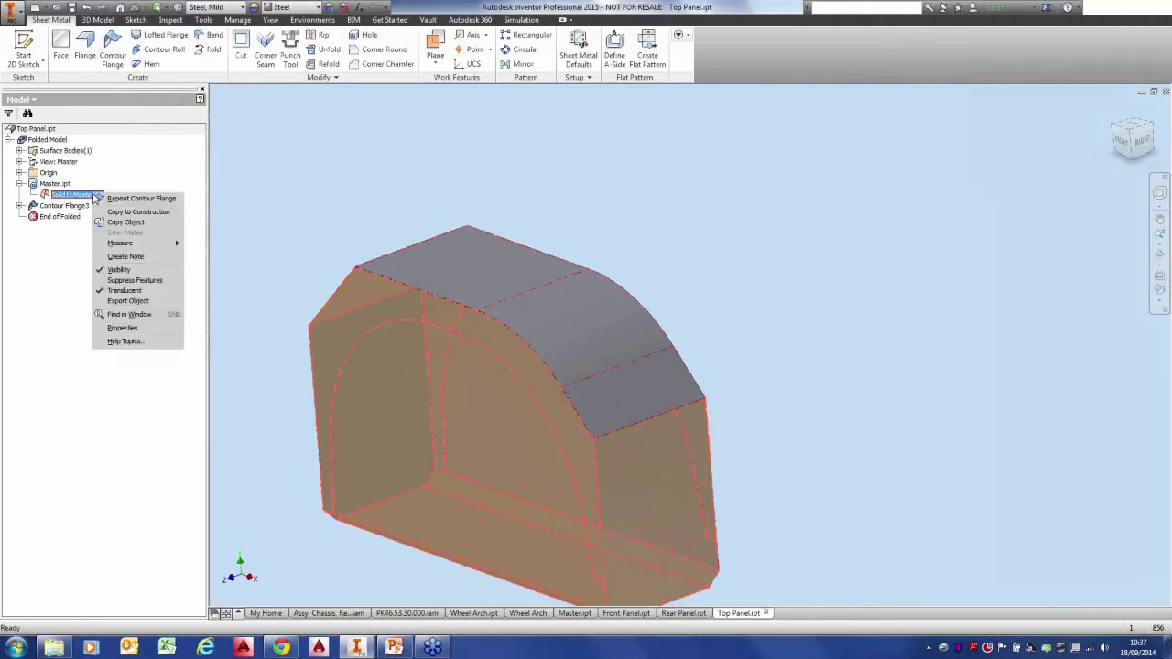
pyautogui.click(119, 270)
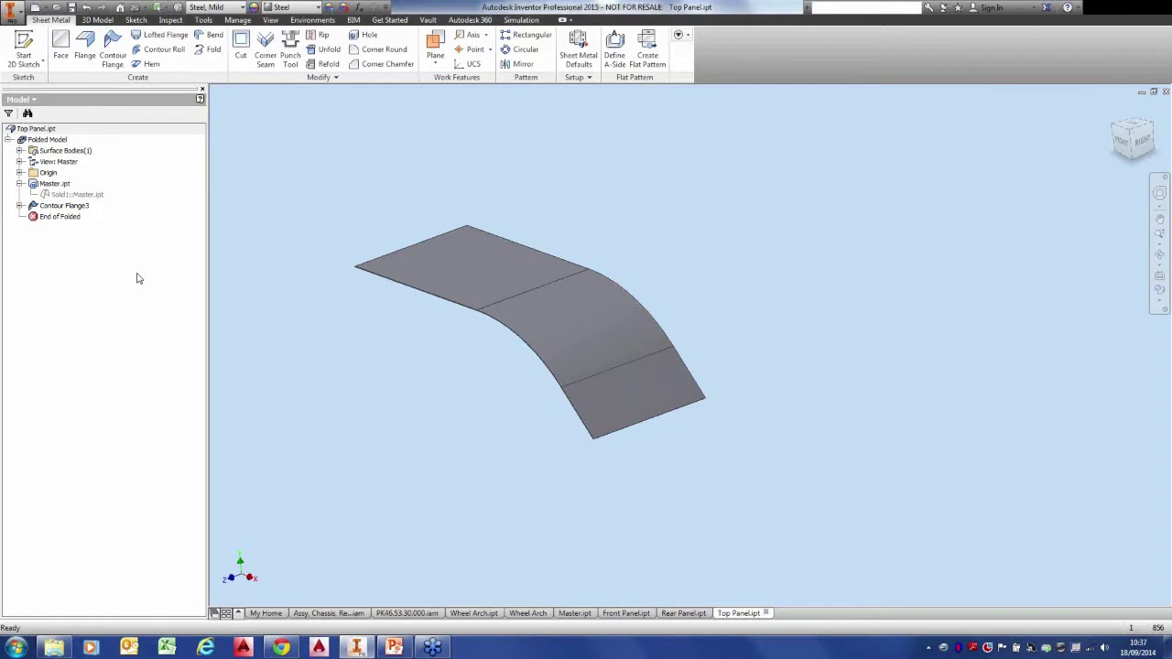
# Create the top panel's flat pattern, preview its face export to AutoCAD DXF without saving, and return to the folded part.
pyautogui.click(645, 56)
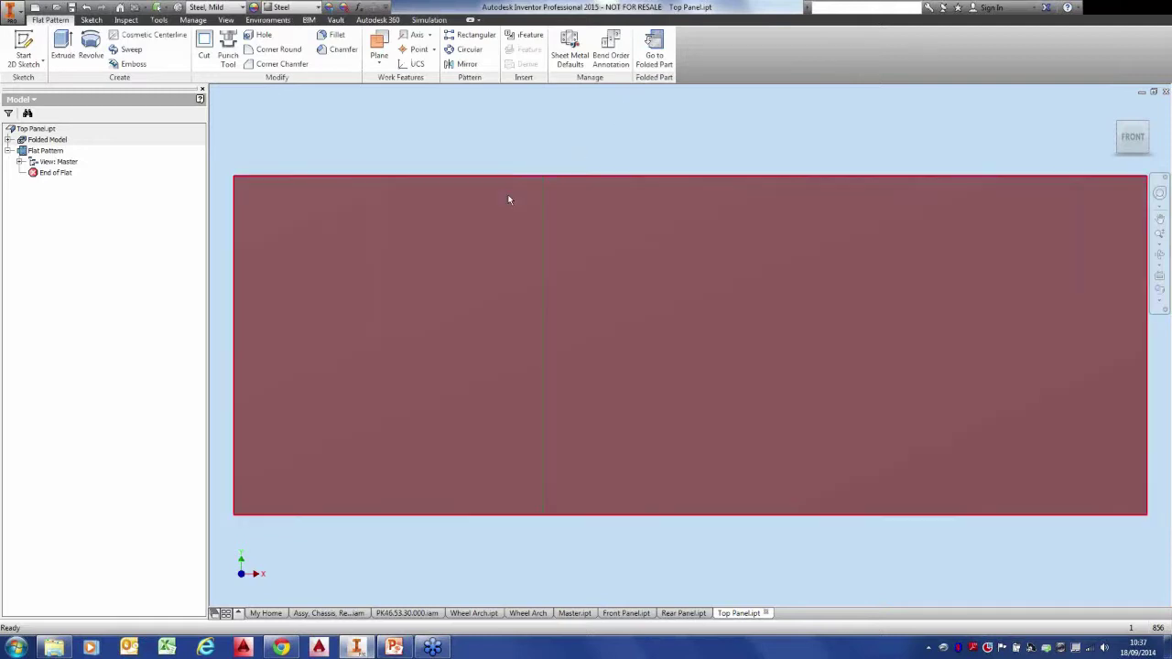
pyautogui.rightClick(507, 196)
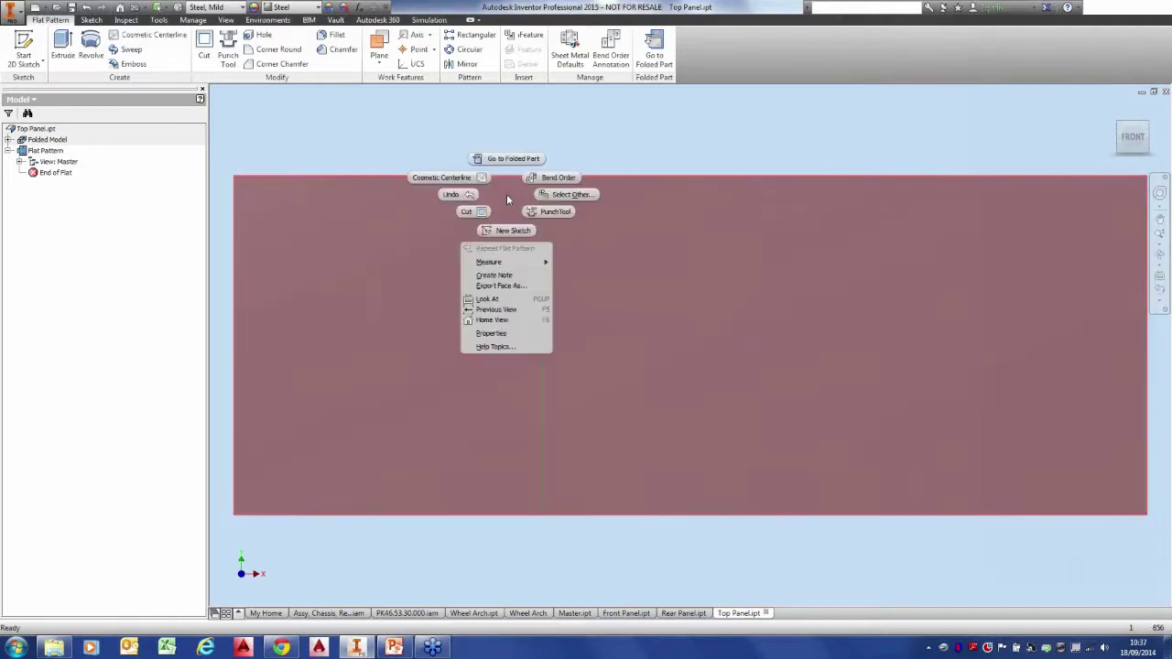
pyautogui.click(504, 287)
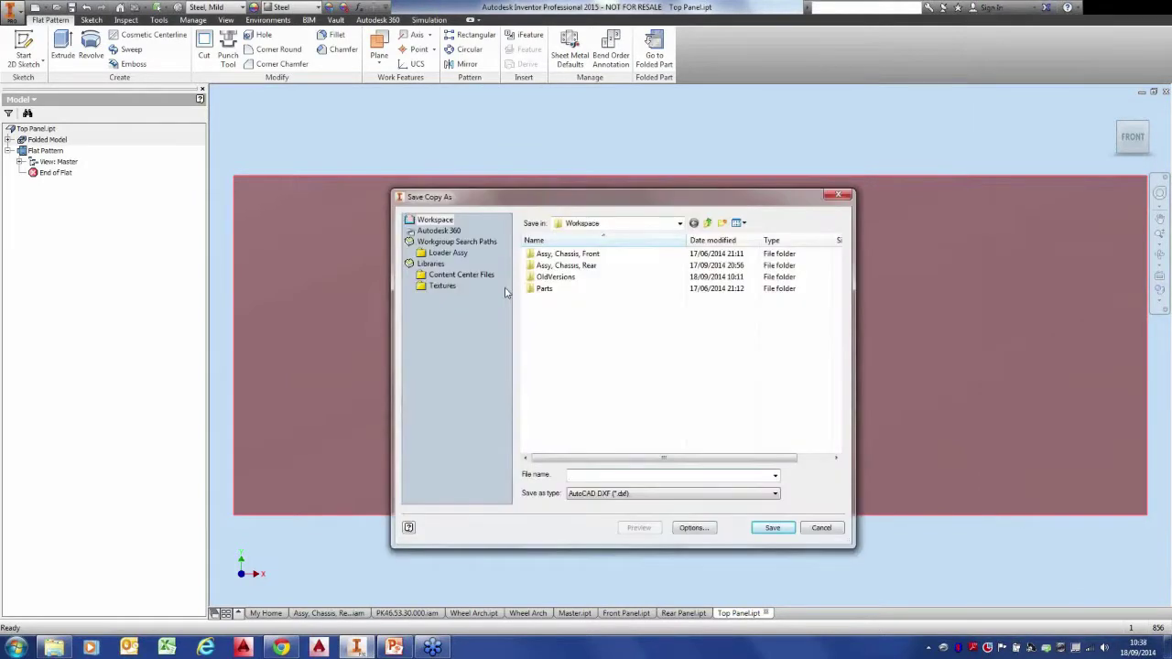
pyautogui.click(838, 195)
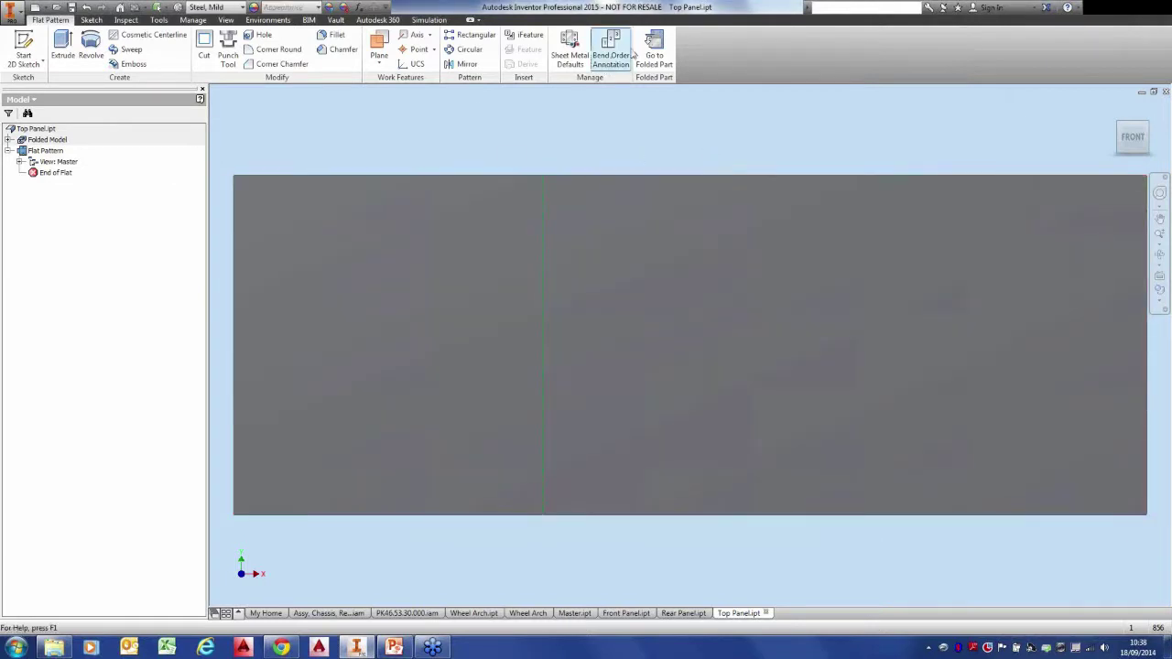
pyautogui.click(653, 50)
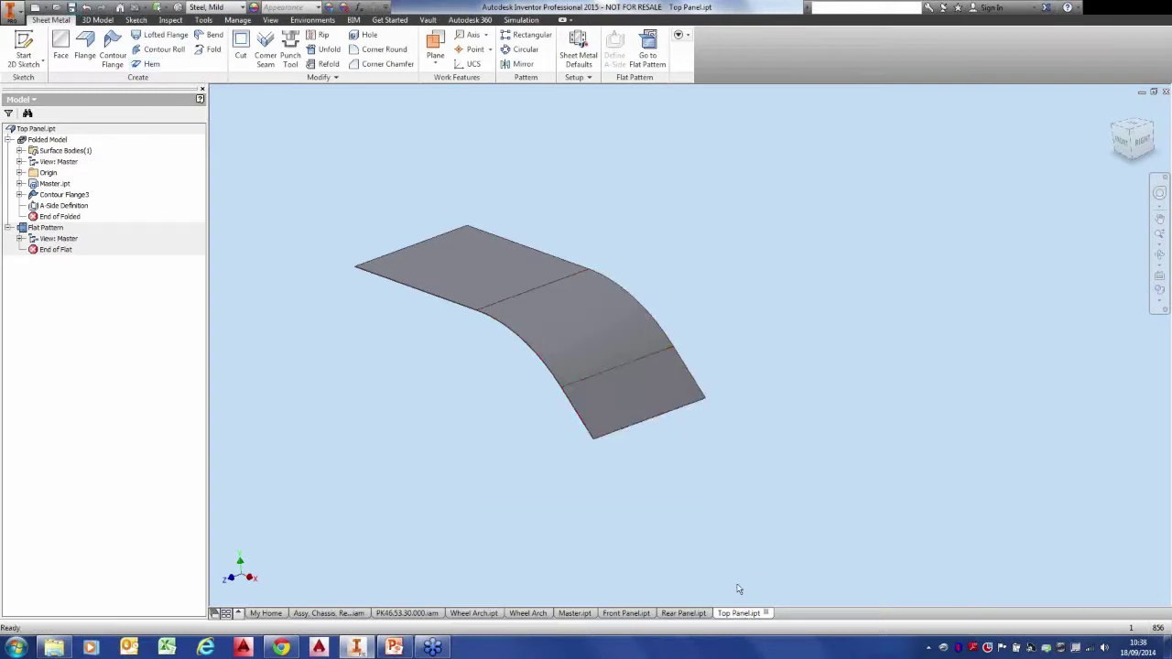
# Close the Top Panel, Rear Panel, Front Panel and Master part documents.
pyautogui.click(767, 612)
pyautogui.click(712, 612)
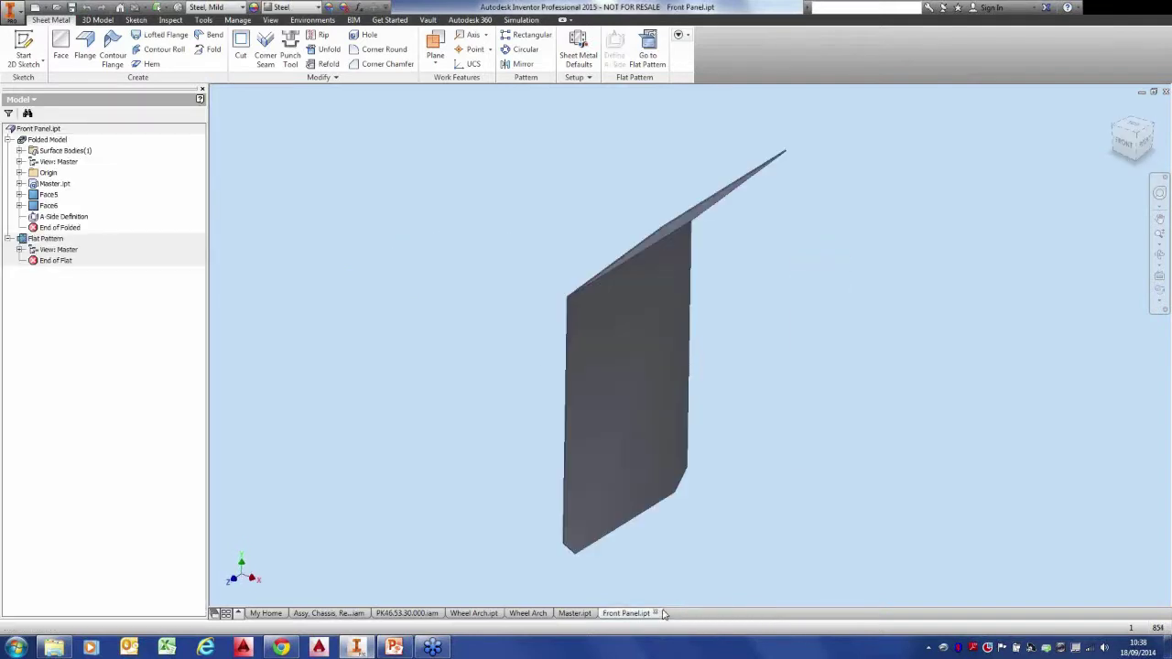
pyautogui.click(656, 612)
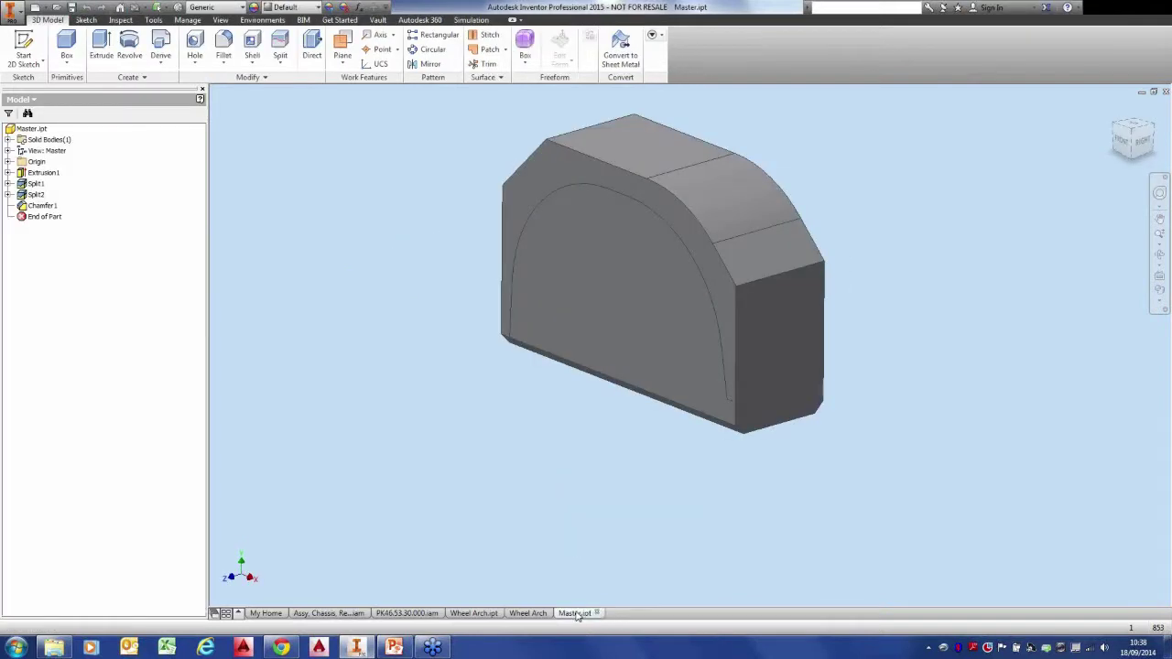
pyautogui.click(596, 614)
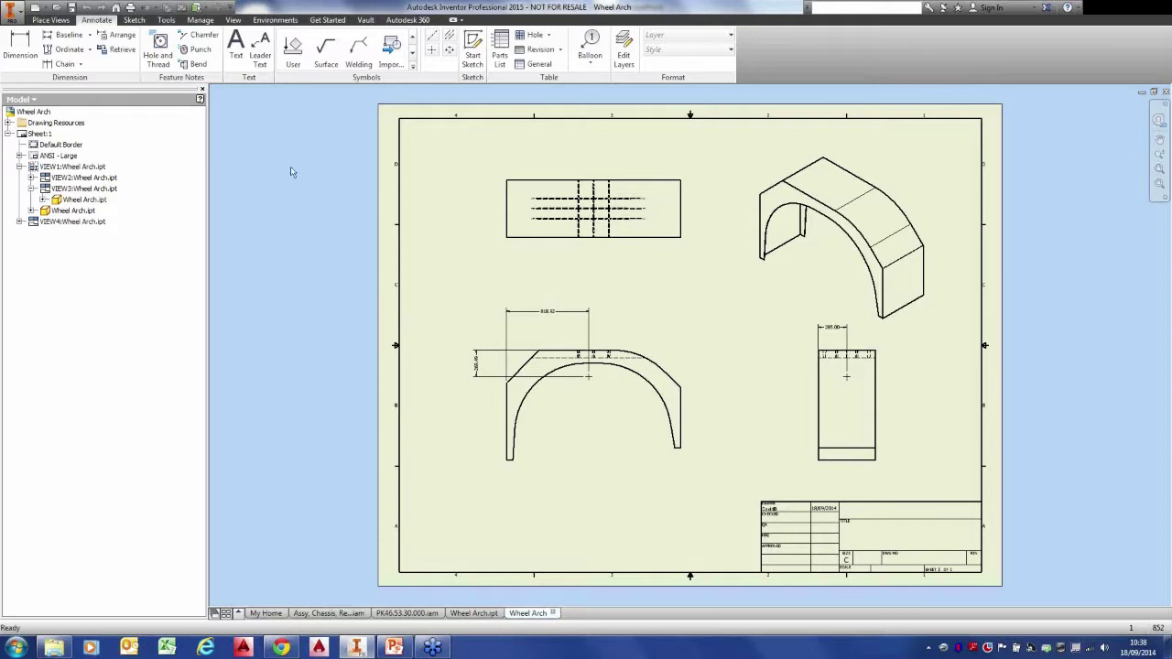
# Open Wheel Arch Assembly.iam from the Loader Assy folder.
pyautogui.click(55, 8)
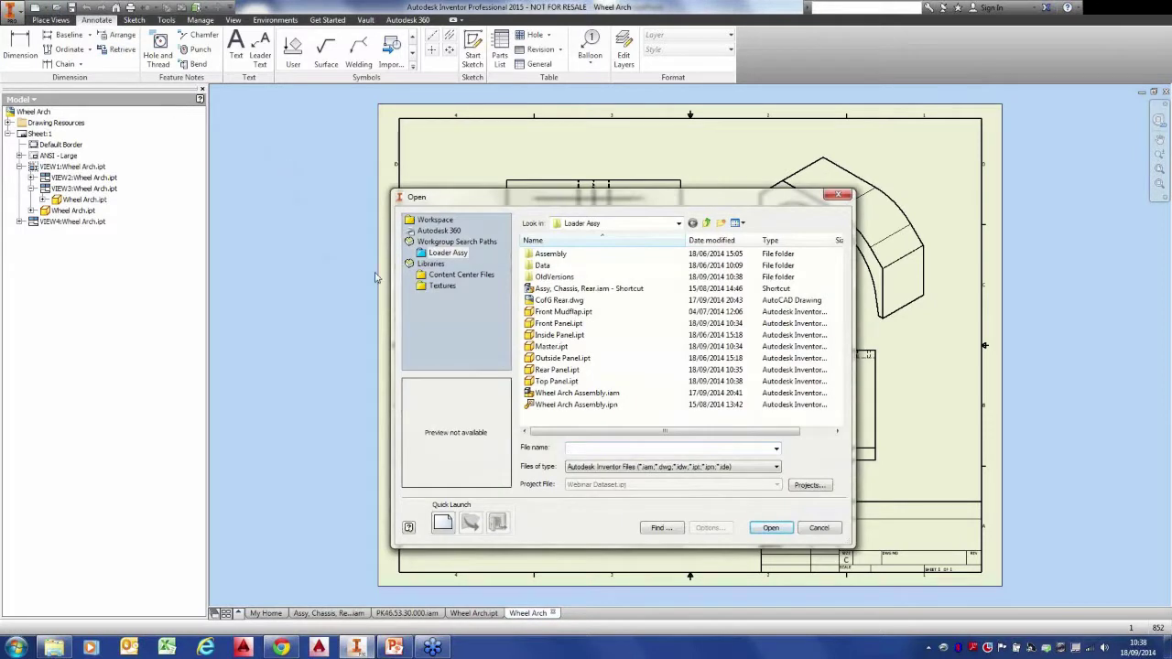
pyautogui.click(557, 393)
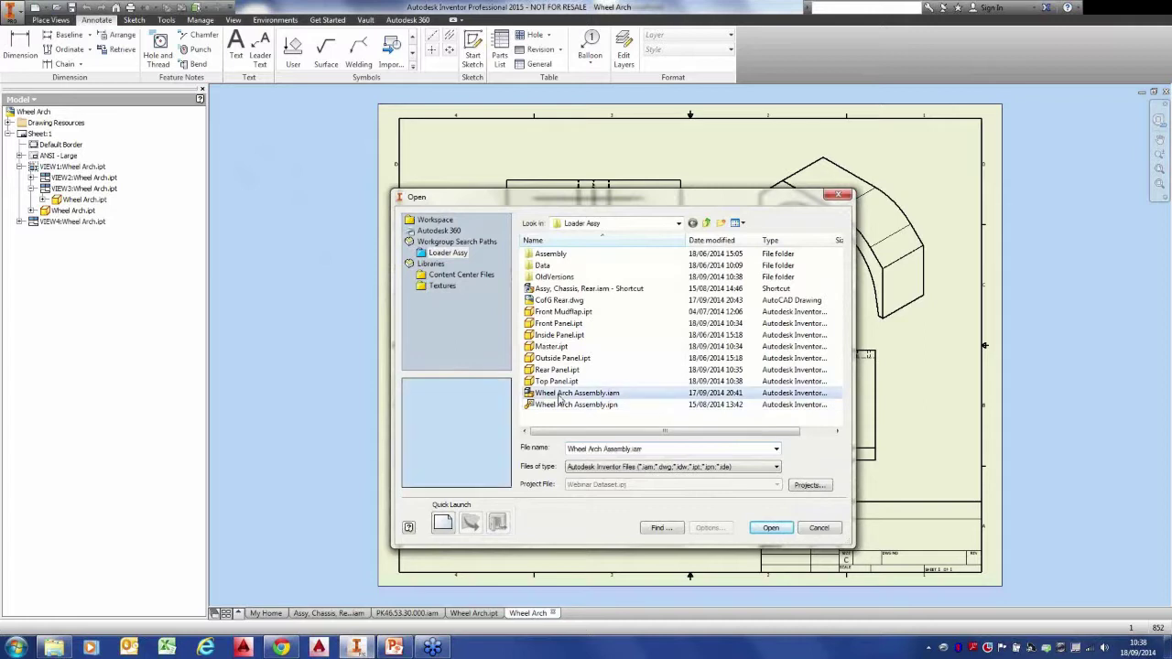
pyautogui.click(767, 526)
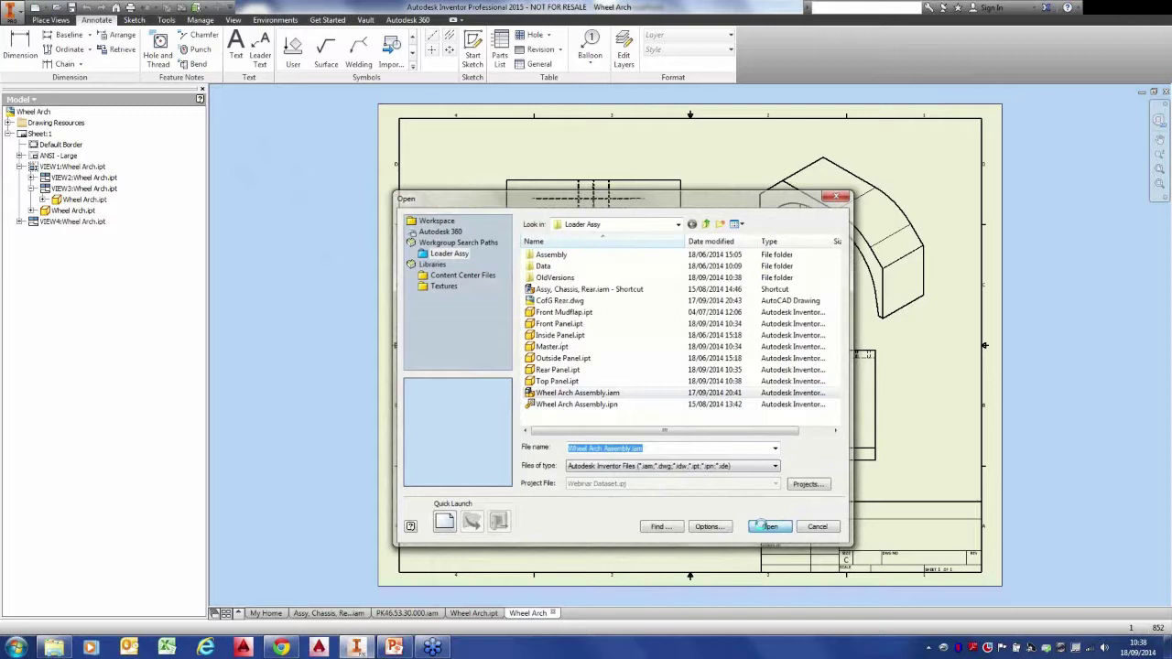
pyautogui.click(767, 527)
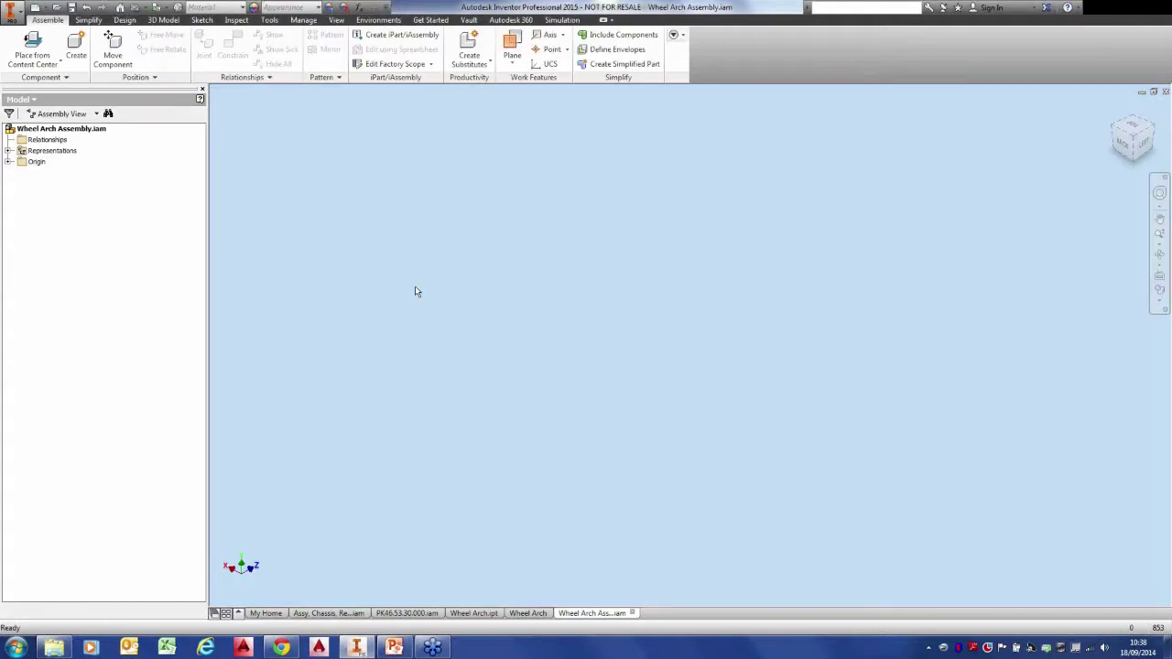
# Load Front Panel, Inside Panel, Outside Panel, Rear Panel and Top Panel from the Loader Assy folder as components to place.
pyautogui.click(60, 65)
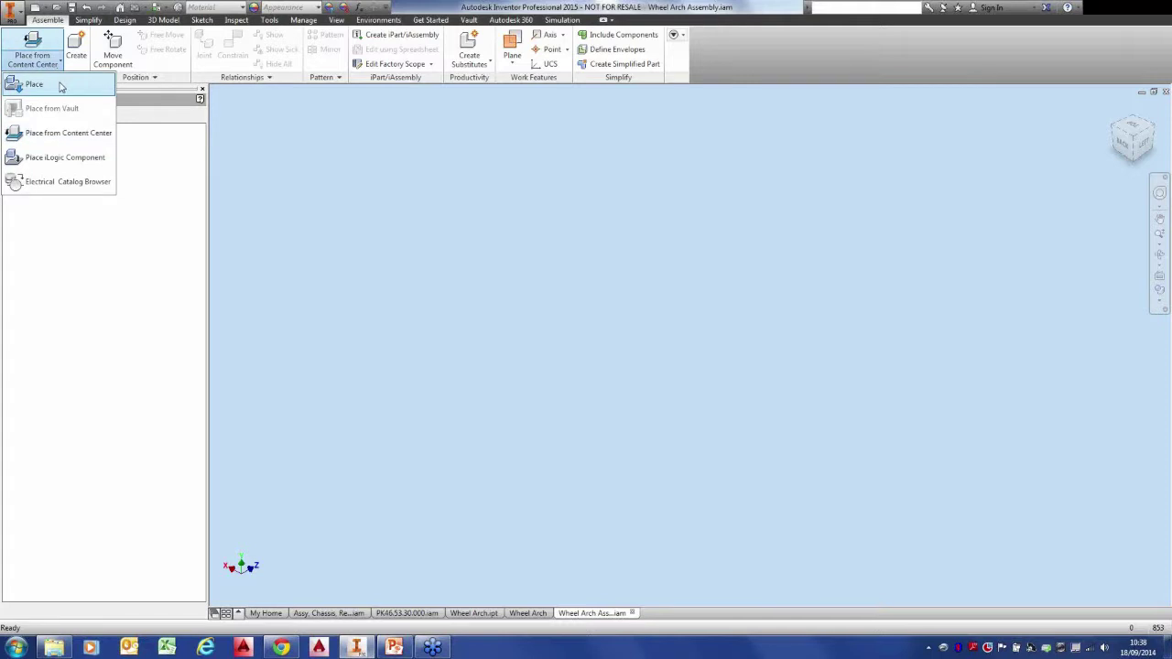
pyautogui.click(61, 86)
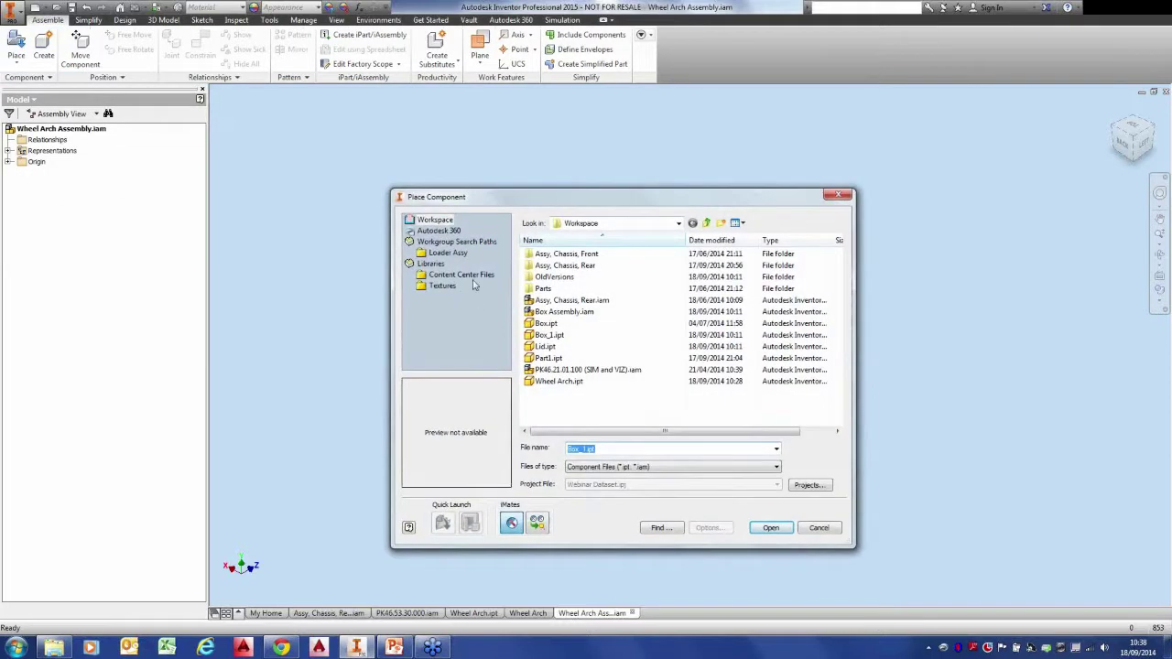
pyautogui.click(446, 253)
pyautogui.click(560, 311)
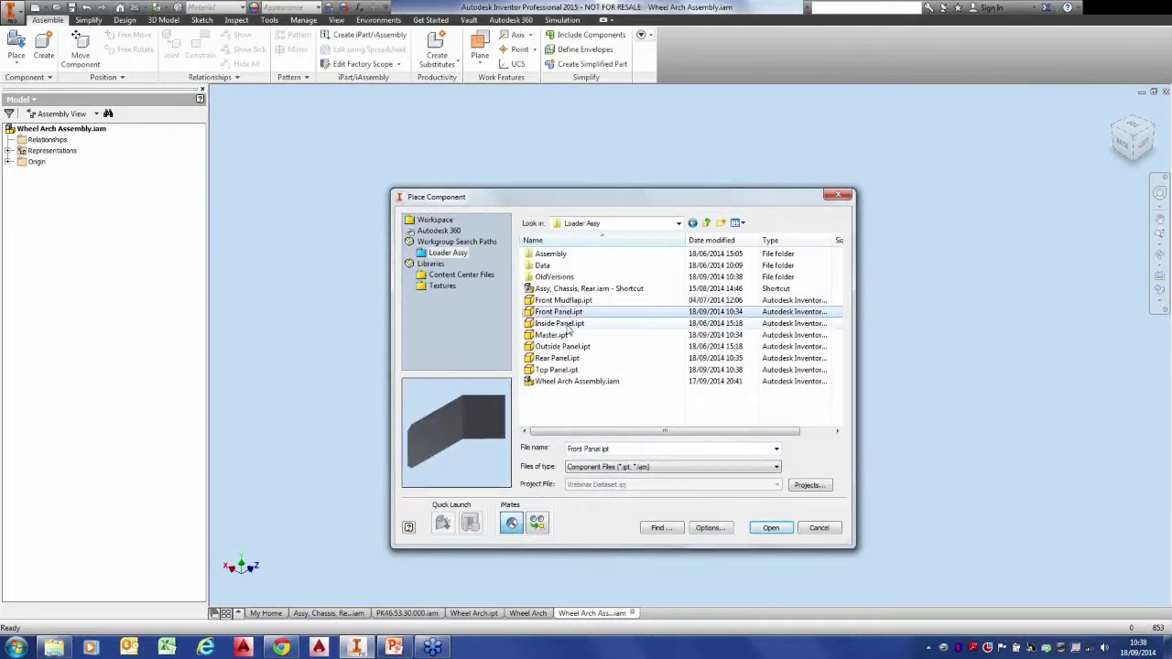
pyautogui.keyDown('ctrl'); pyautogui.click(568, 324); pyautogui.keyUp('ctrl')
pyautogui.keyDown('ctrl'); pyautogui.click(570, 347); pyautogui.keyUp('ctrl')
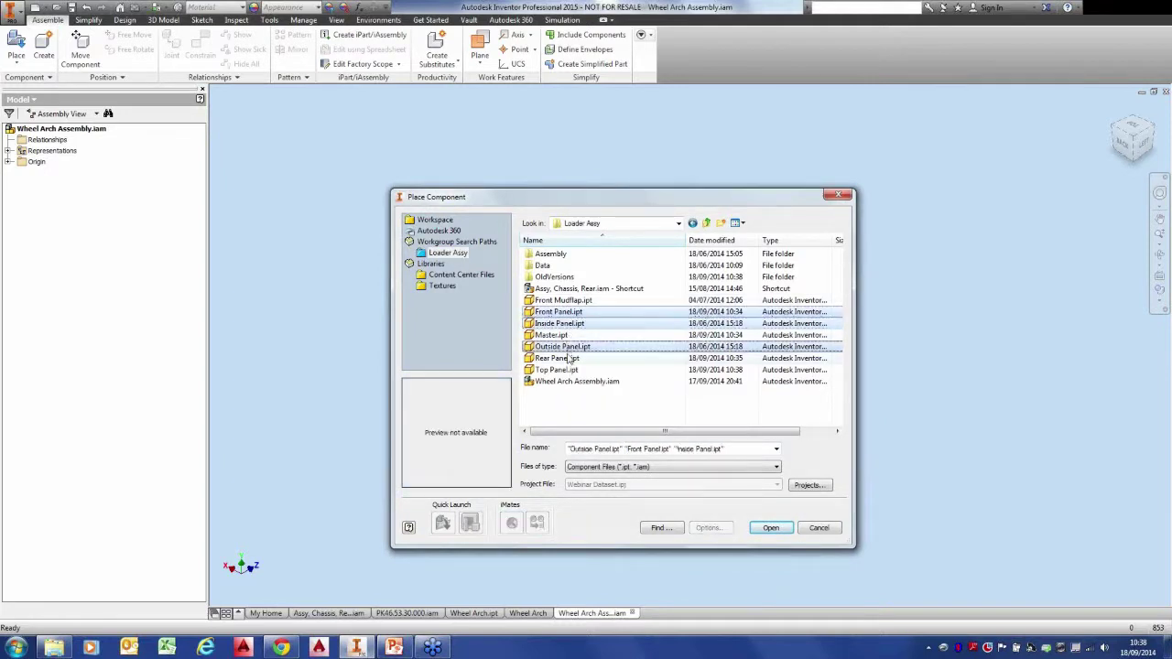
pyautogui.keyDown('ctrl'); pyautogui.click(571, 358); pyautogui.keyUp('ctrl')
pyautogui.keyDown('ctrl'); pyautogui.click(568, 370); pyautogui.keyUp('ctrl')
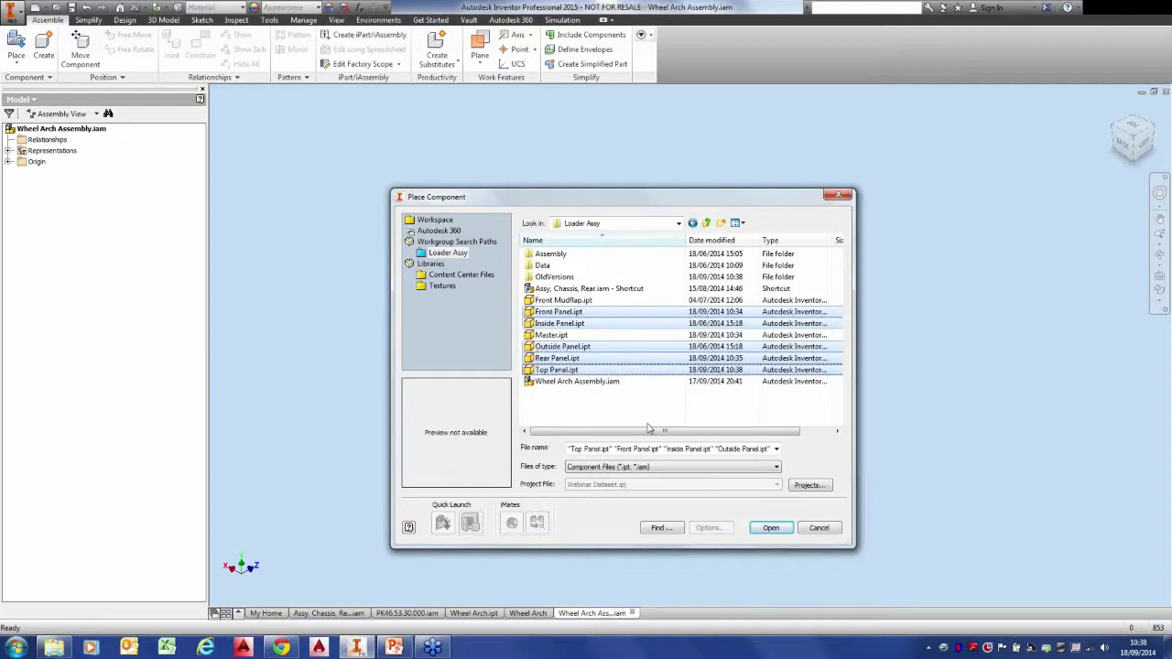
pyautogui.click(759, 528)
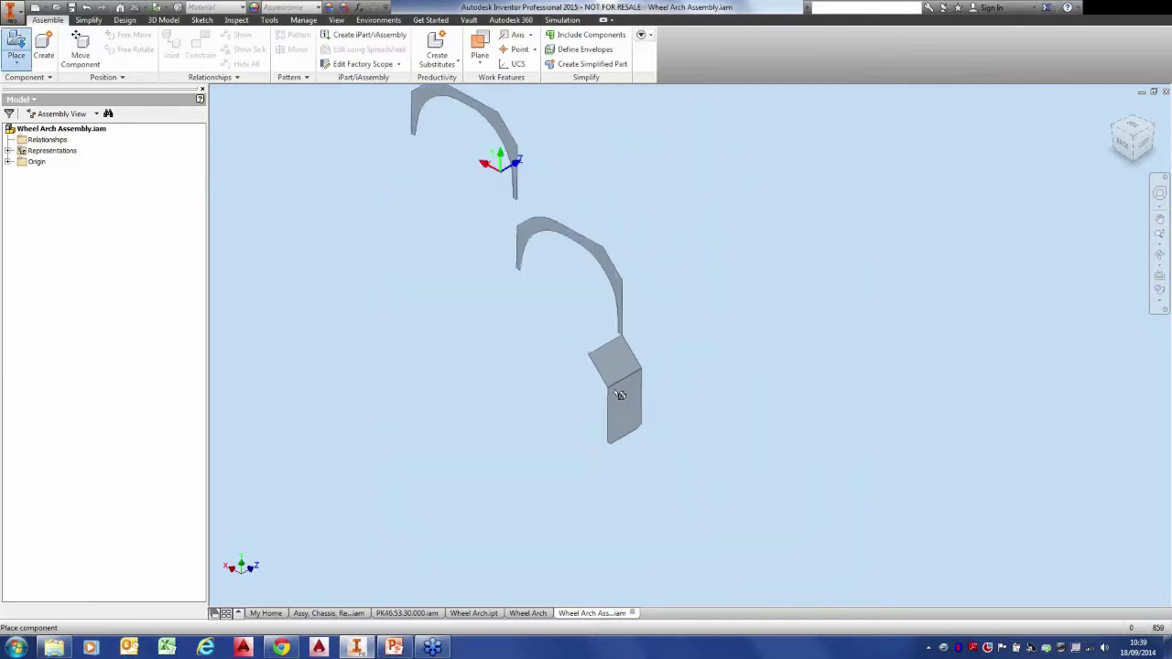
# Place one instance of all five panels grounded at the origin, end the placement, and update the assembly.
pyautogui.scroll(-5, 631, 412)
pyautogui.scroll(3, 643, 428)
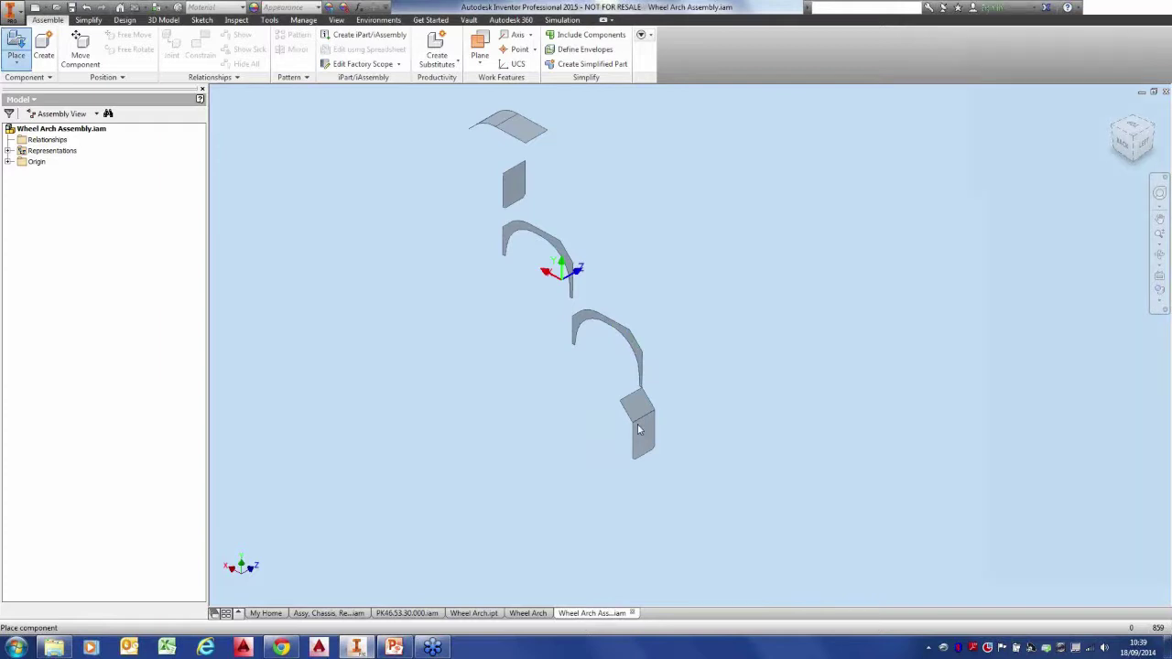
pyautogui.rightClick(639, 429)
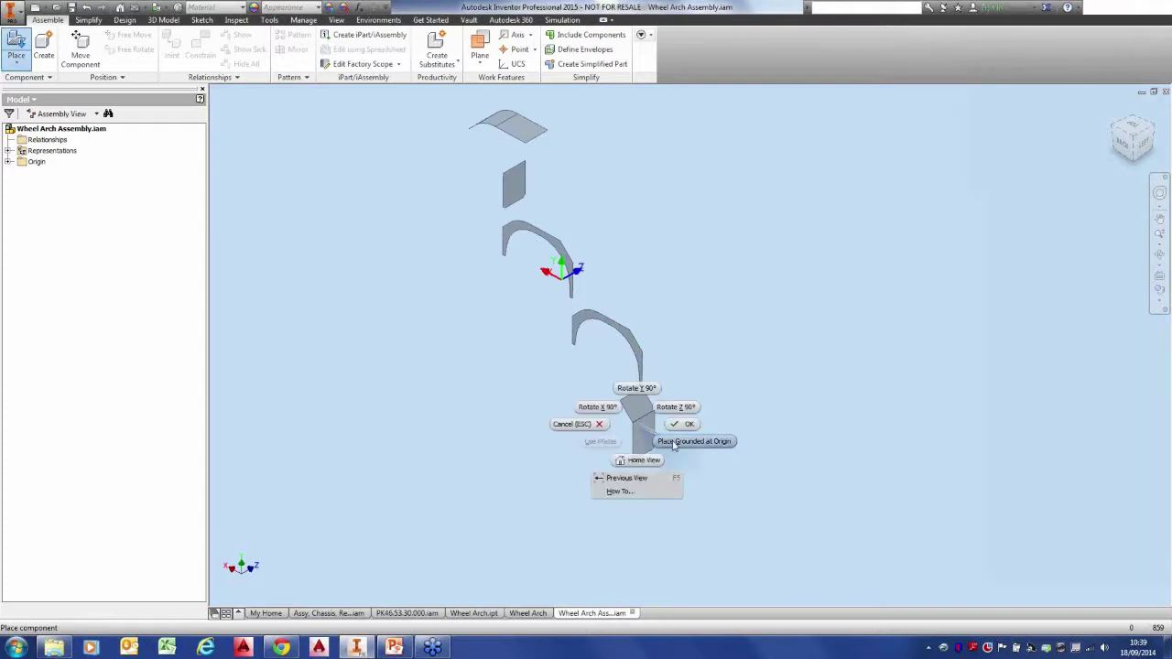
pyautogui.click(673, 443)
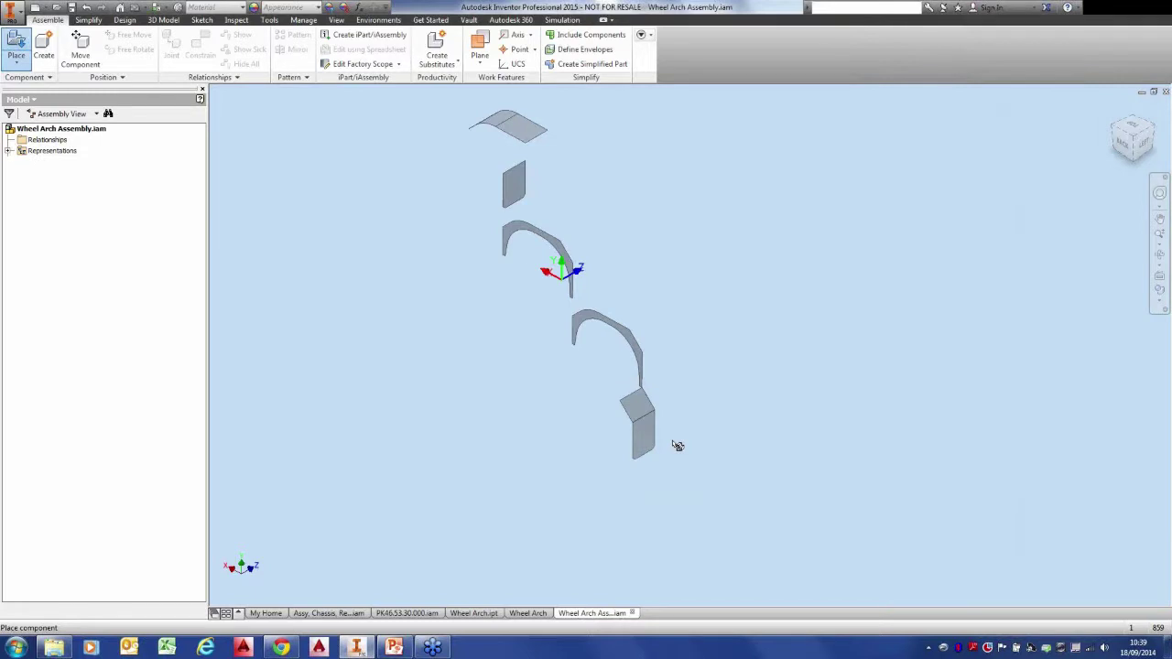
pyautogui.rightClick(523, 362)
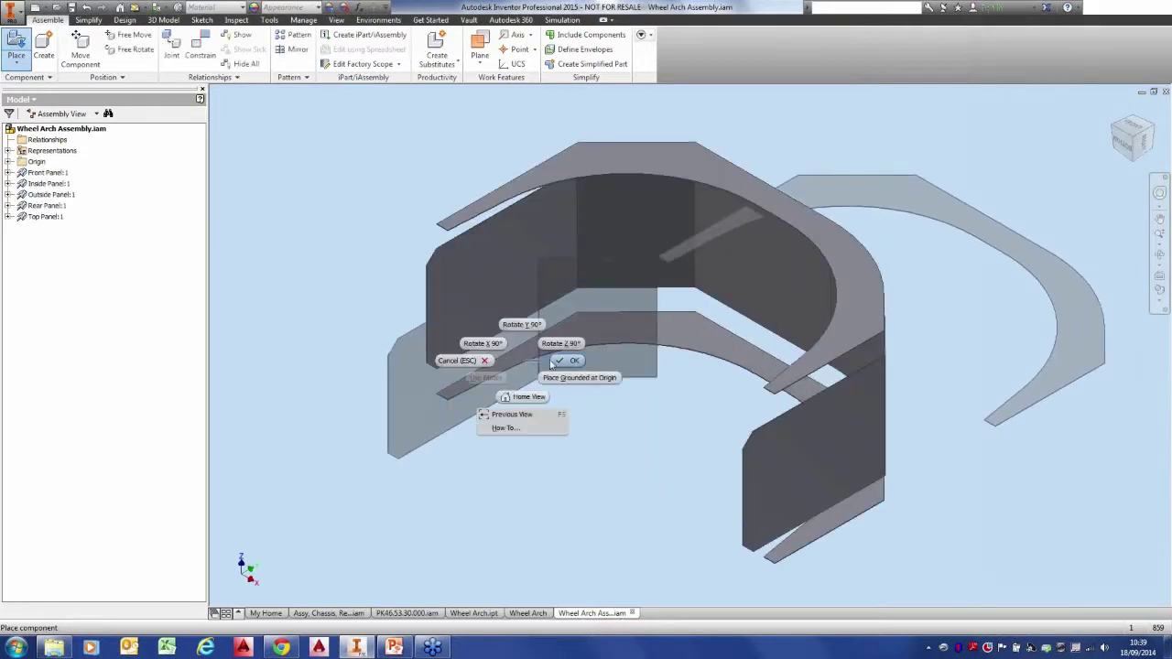
pyautogui.click(556, 363)
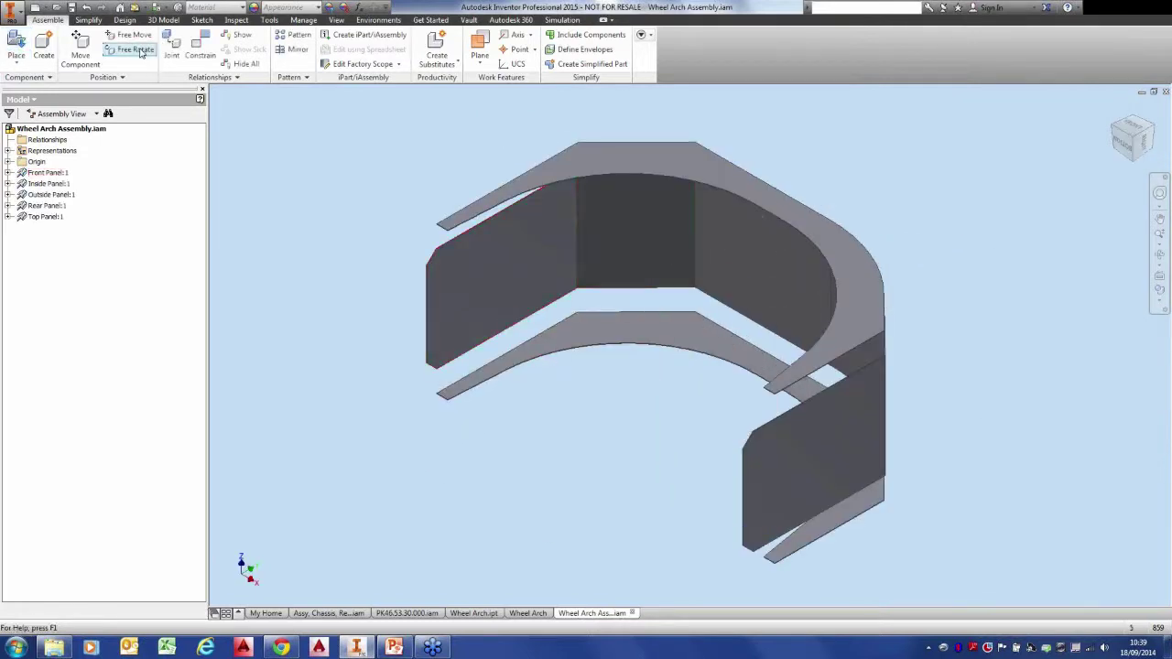
pyautogui.click(135, 8)
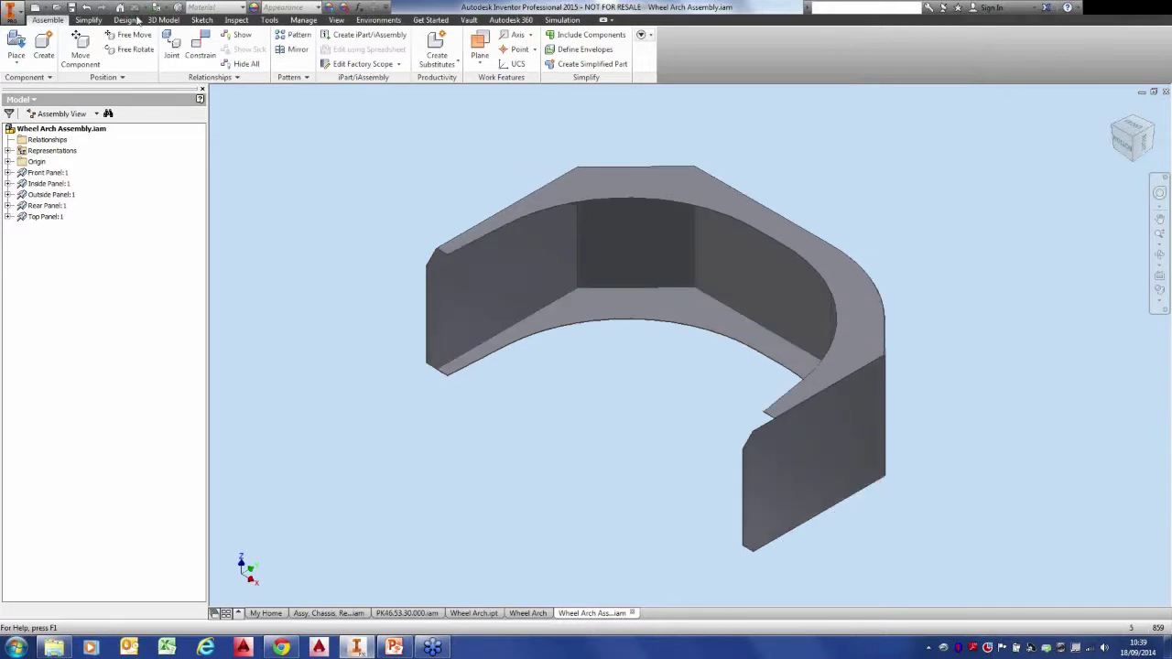
# Examine the assembled wheel arch from the home view and close up at the corners where the panel edges meet.
pyautogui.press('F6')
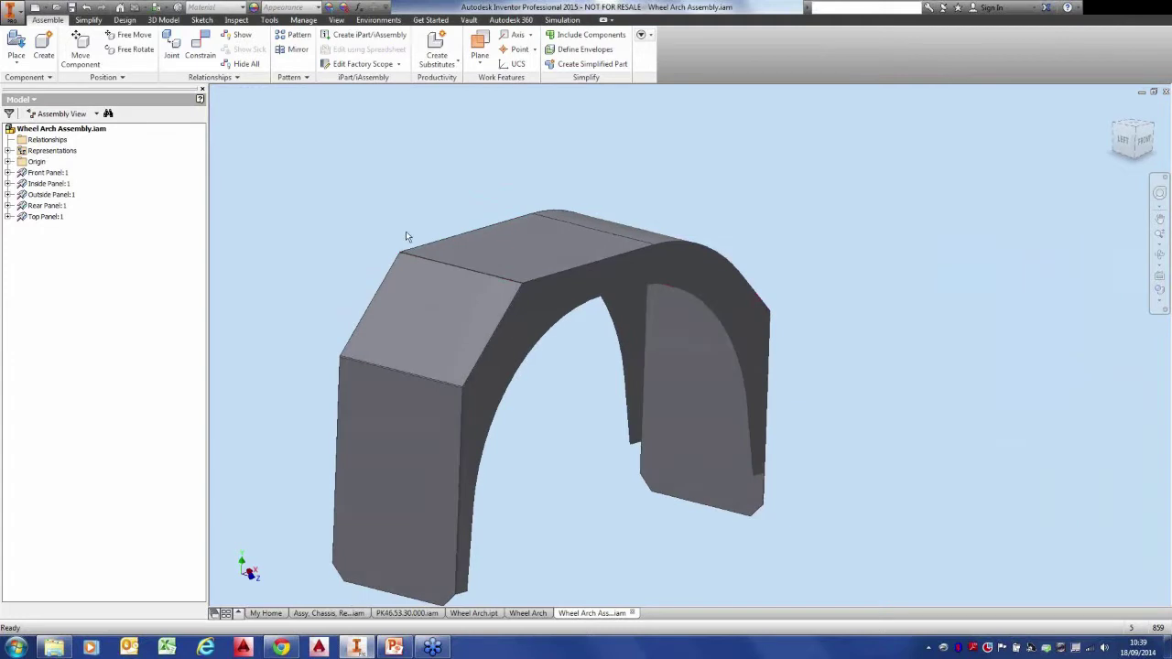
pyautogui.moveTo(448, 241); pyautogui.dragTo(326, 241)
pyautogui.keyDown('shift'); pyautogui.moveTo(326, 241); pyautogui.dragTo(315, 204, button='middle'); pyautogui.keyUp('shift')
pyautogui.click(315, 205)
pyautogui.scroll(-9, 502, 264)
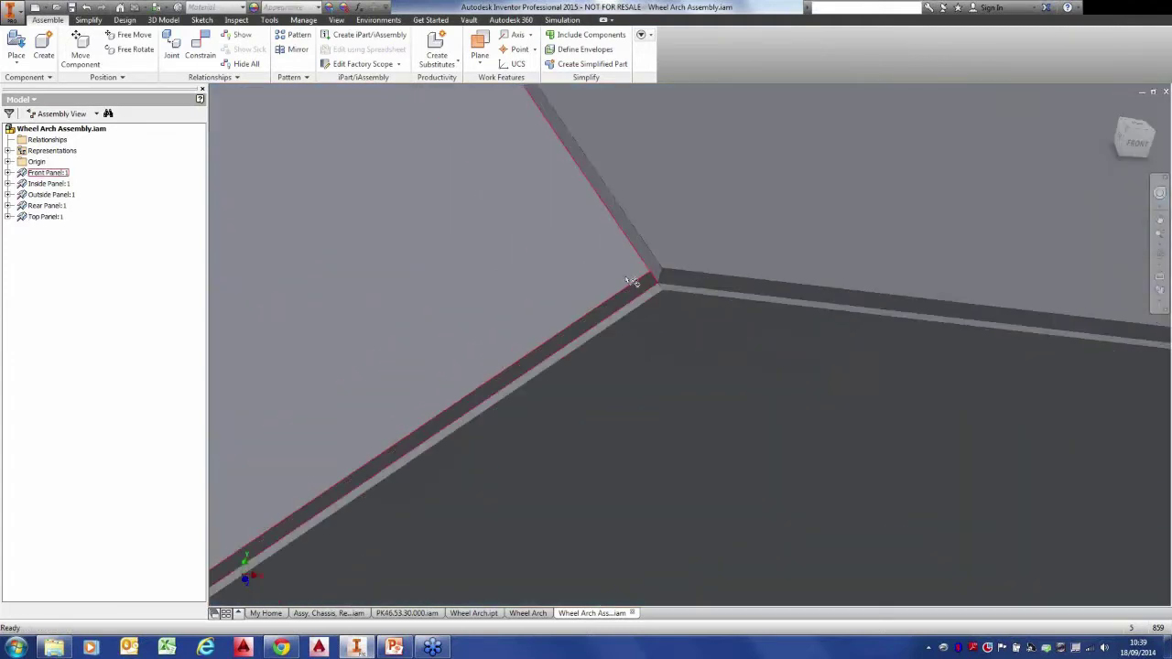
pyautogui.scroll(-5, 631, 281)
pyautogui.keyDown('shift'); pyautogui.moveTo(729, 298); pyautogui.dragTo(646, 277, button='middle'); pyautogui.keyUp('shift')
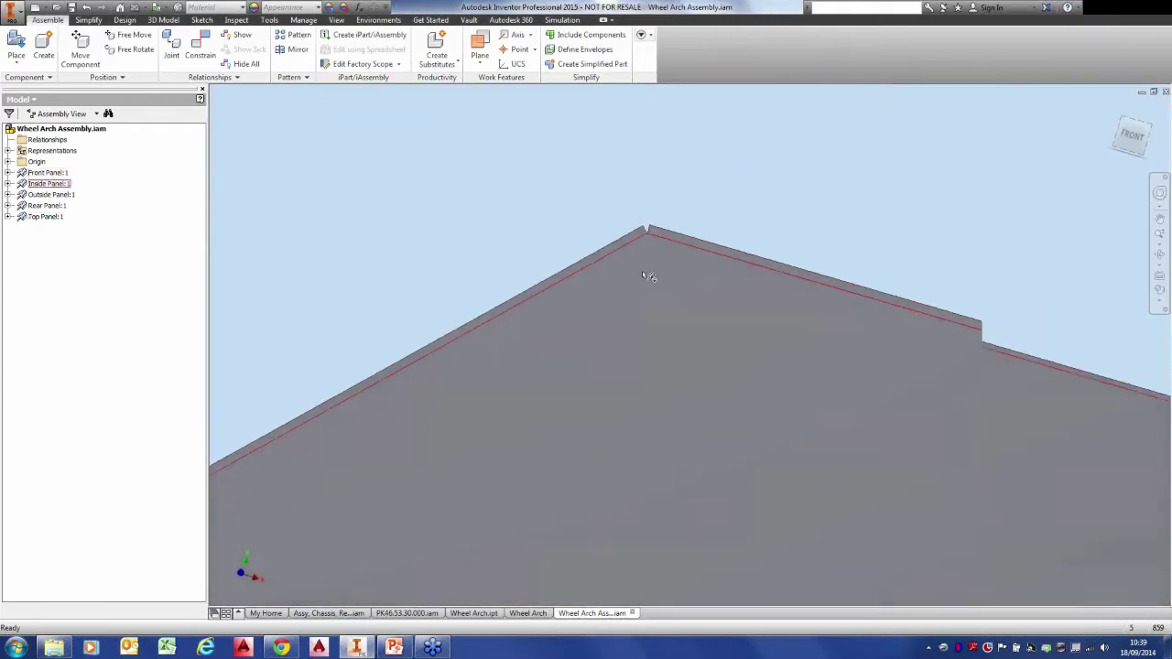
# Place one instance of Front Mudflap.ipt from the Loader Assy folder in open space beside the wheel arch and end the placement.
pyautogui.press('F6')
pyautogui.moveTo(643, 272)
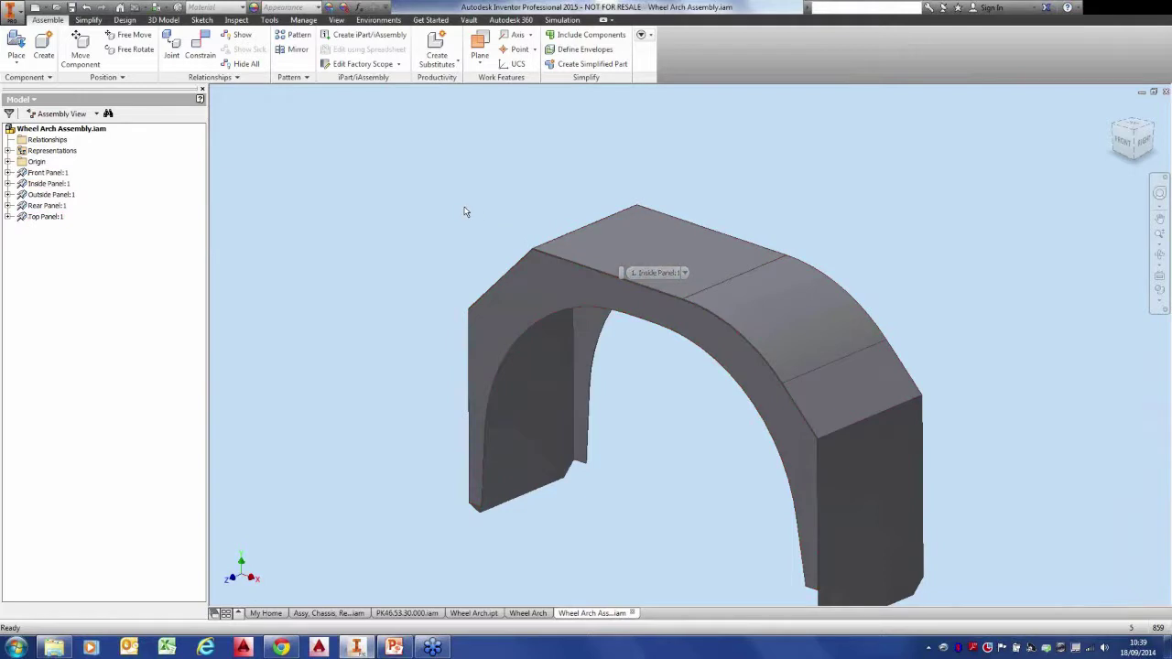
pyautogui.moveTo(465, 209); pyautogui.dragTo(451, 210, button='middle')
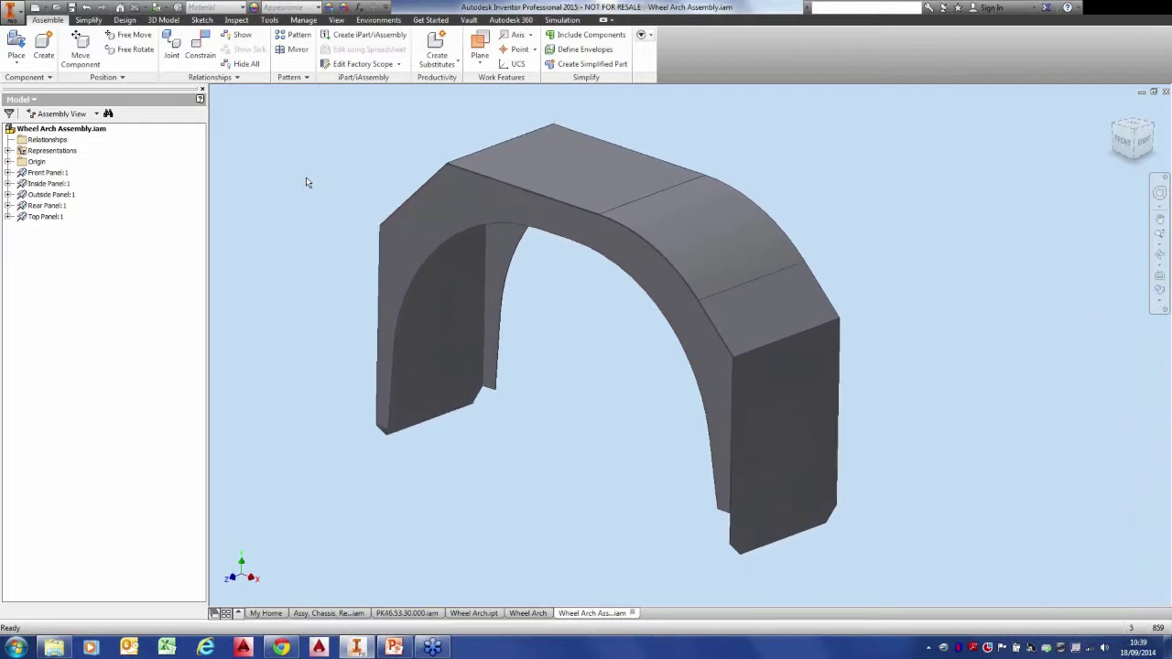
pyautogui.click(18, 63)
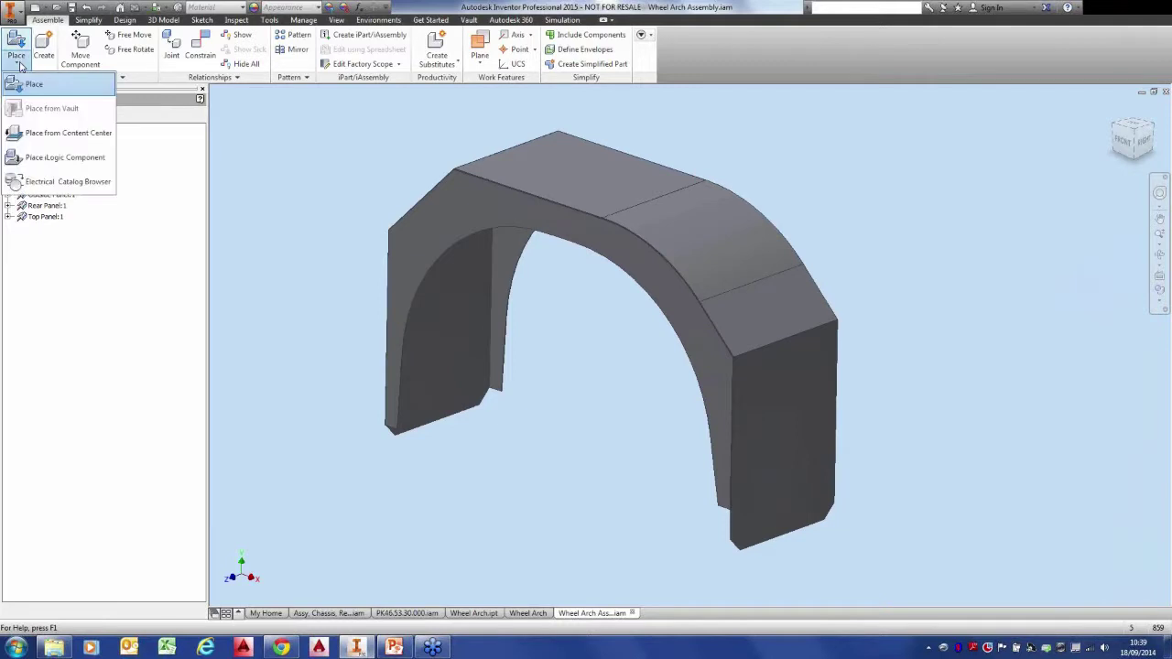
pyautogui.click(29, 83)
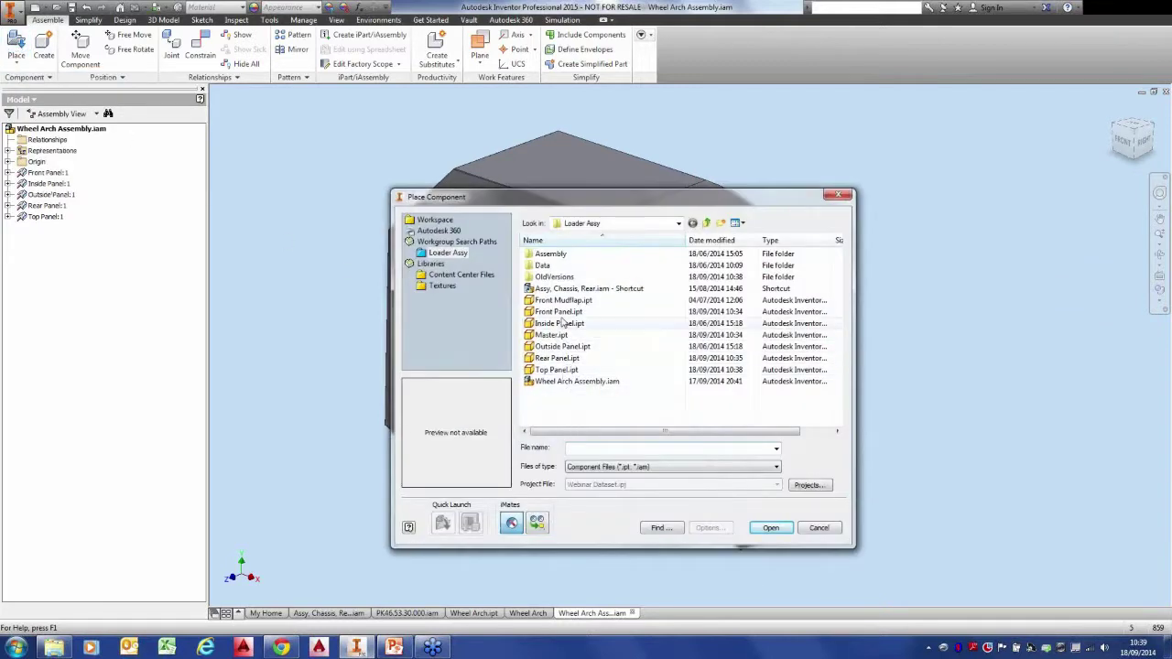
pyautogui.click(562, 302)
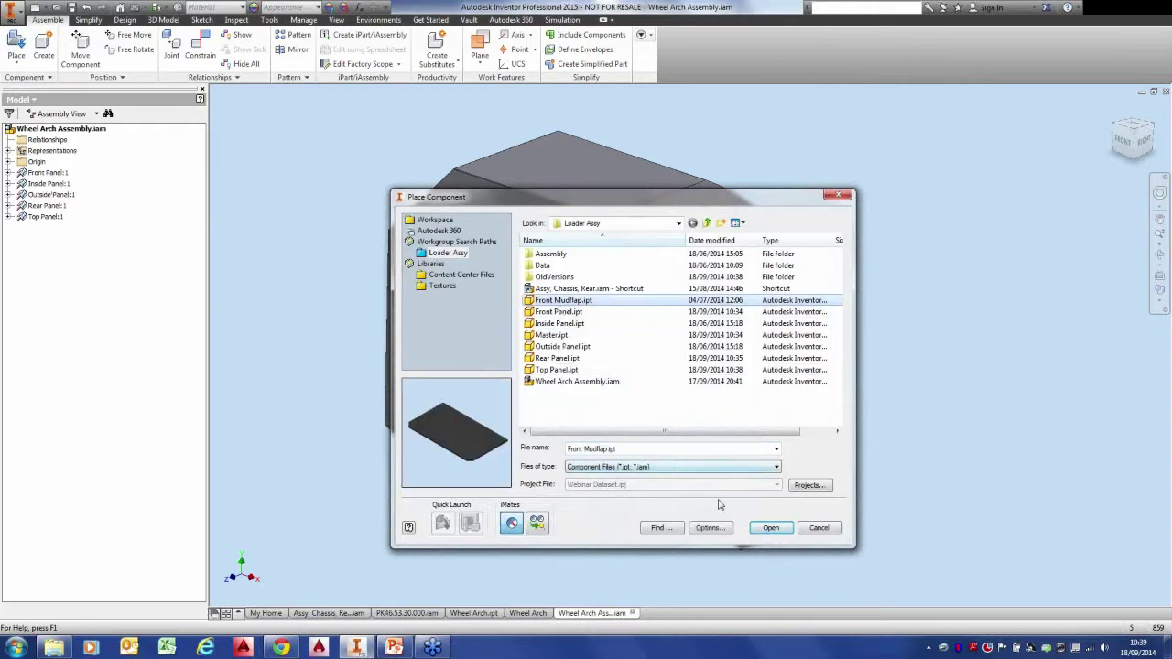
pyautogui.click(769, 529)
pyautogui.moveTo(864, 537); pyautogui.dragTo(701, 412, button='middle')
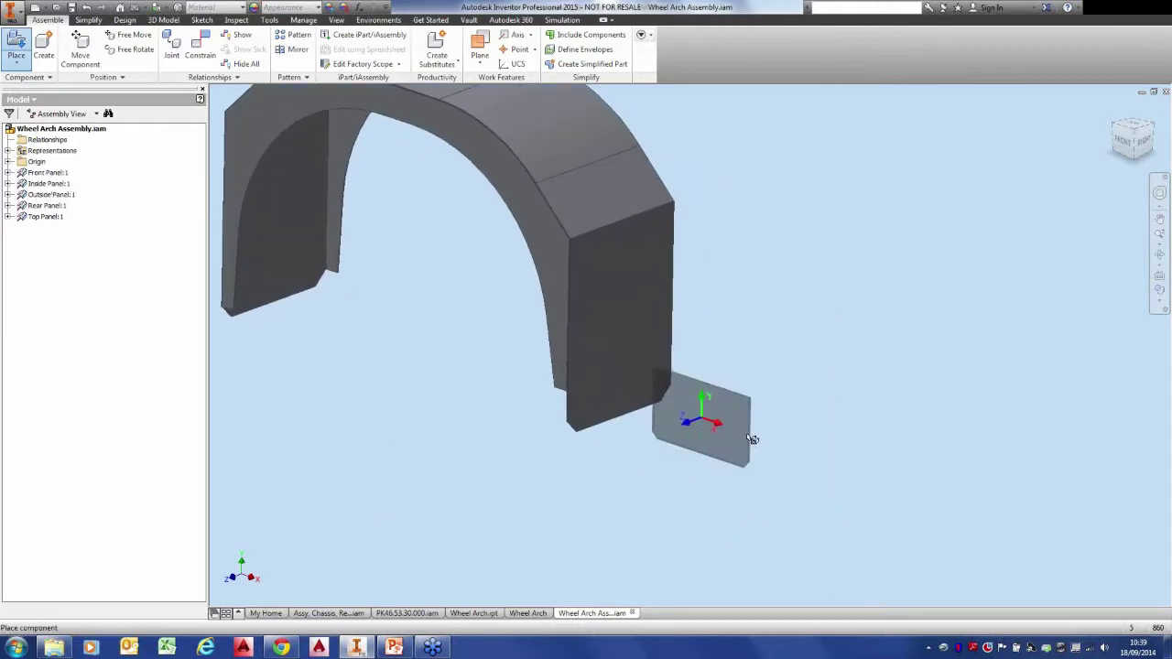
pyautogui.click(795, 446)
pyautogui.rightClick(698, 461)
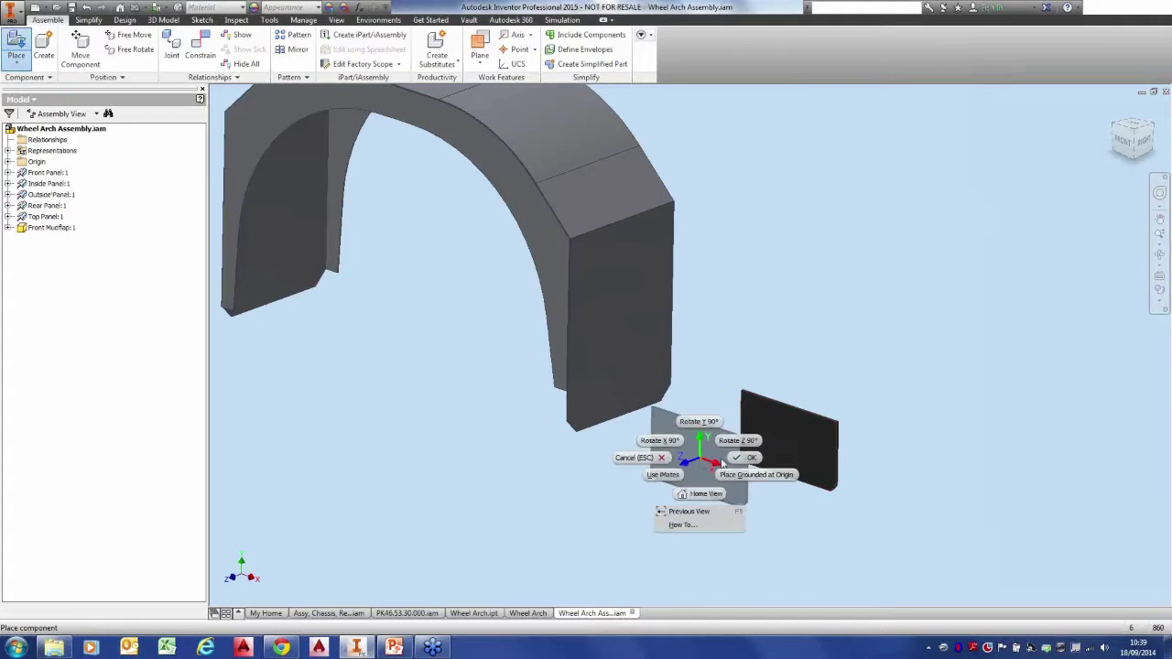
pyautogui.click(733, 465)
pyautogui.moveTo(562, 407); pyautogui.dragTo(590, 438, button='middle')
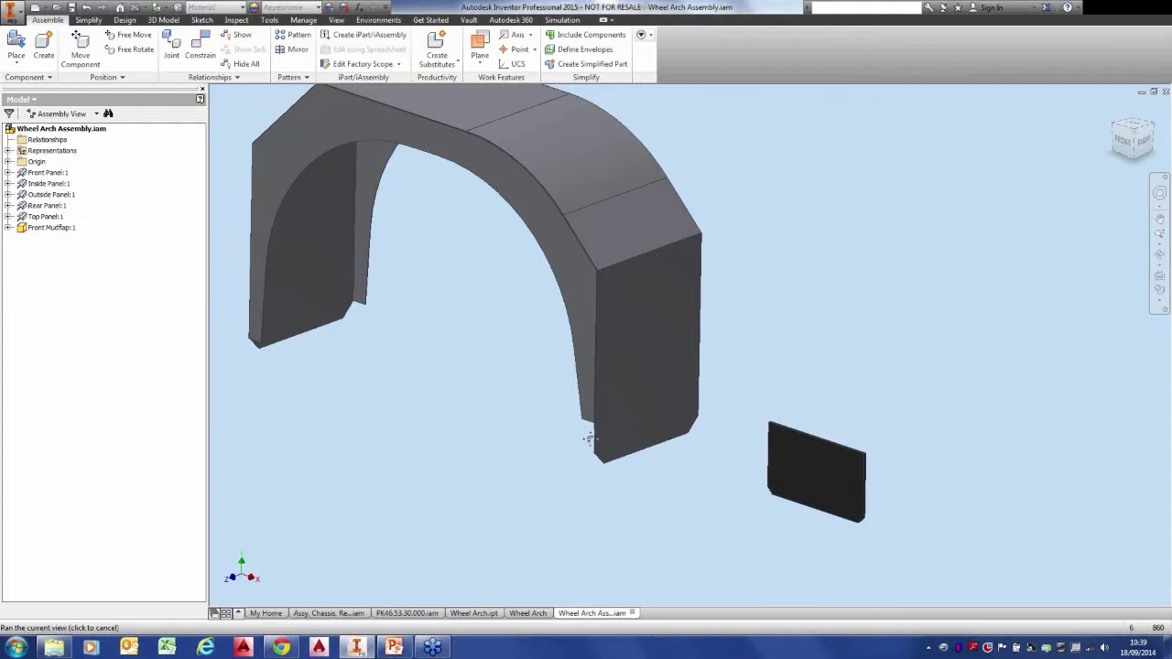
pyautogui.moveTo(590, 440); pyautogui.dragTo(594, 443, button='middle')
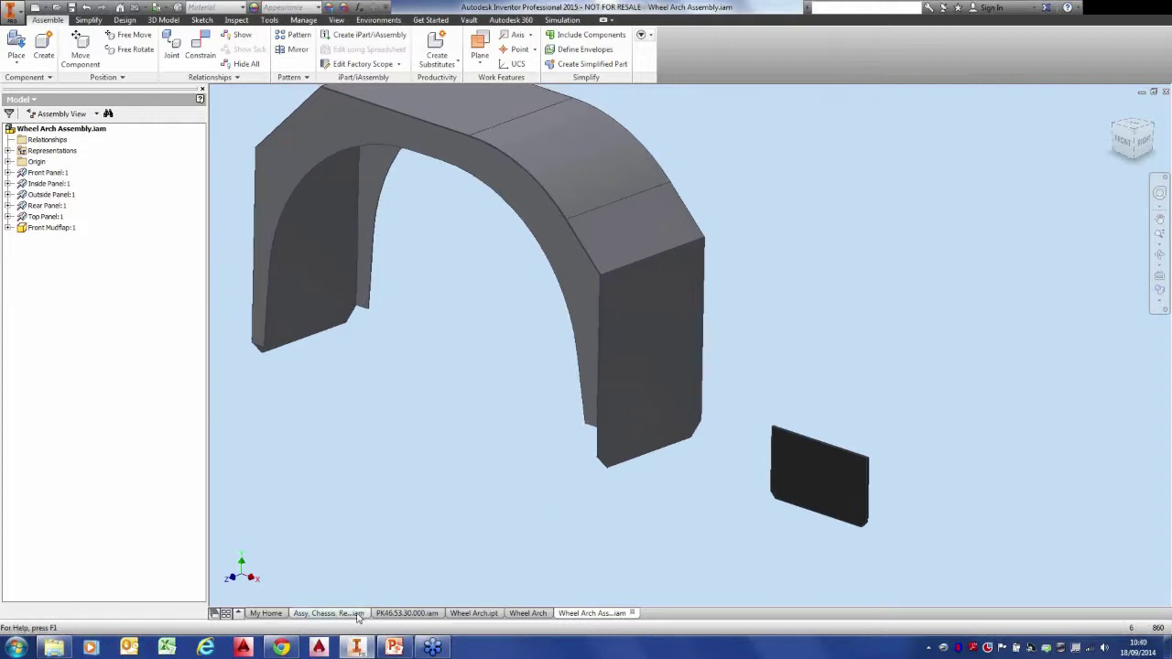
# Switch to PK46.53.30.000.iam and examine how the mudflap is bolted to the lower end of the arch panel.
pyautogui.click(404, 613)
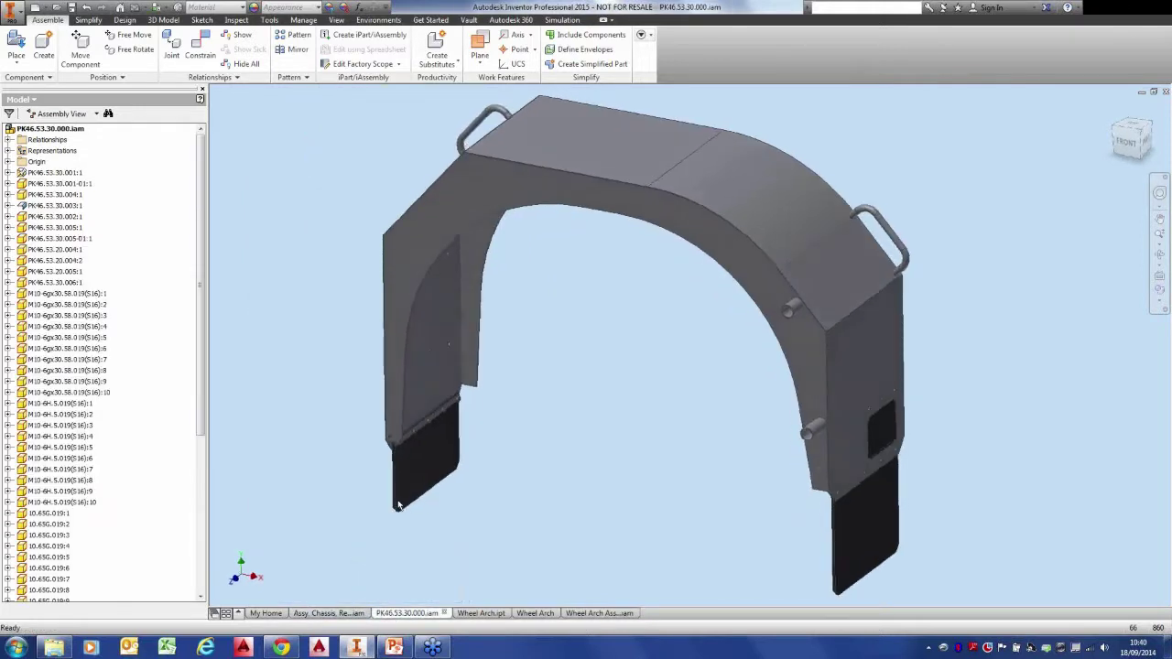
pyautogui.scroll(-6, 398, 505)
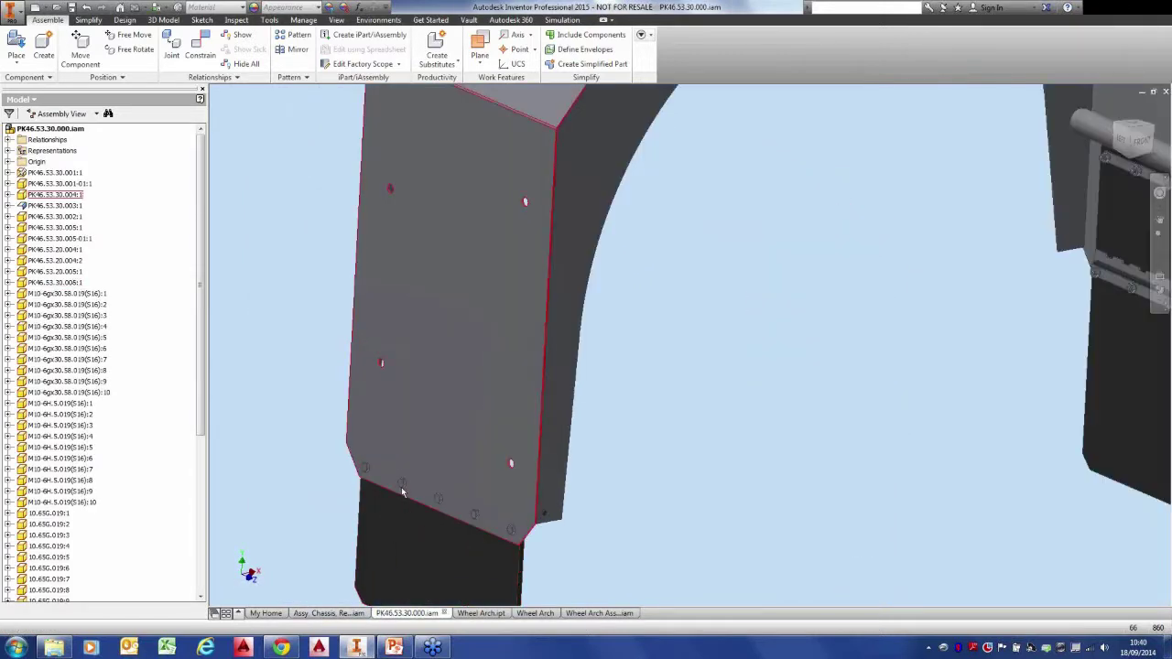
pyautogui.scroll(-5, 403, 496)
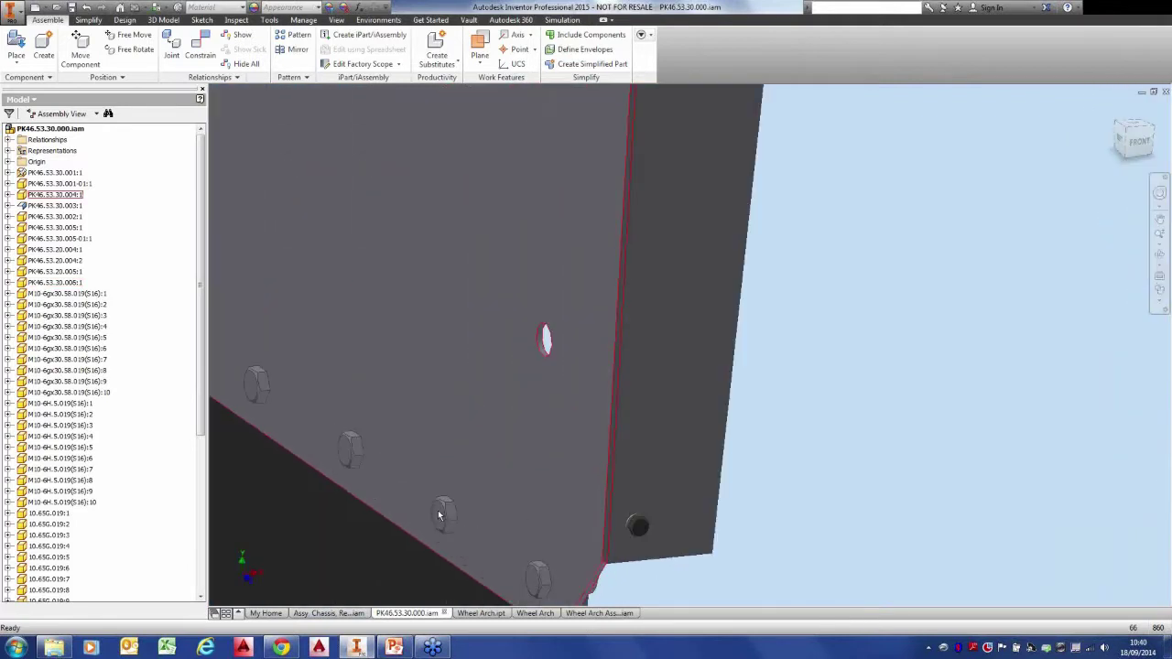
pyautogui.scroll(10, 424, 482)
pyautogui.keyDown('shift'); pyautogui.moveTo(426, 488); pyautogui.dragTo(549, 502, button='middle'); pyautogui.keyUp('shift')
# Return to Wheel Arch Assembly.iam and mate the front mudflap's large face to the inner face of the rear panel with 0 mm offset.
pyautogui.click(593, 614)
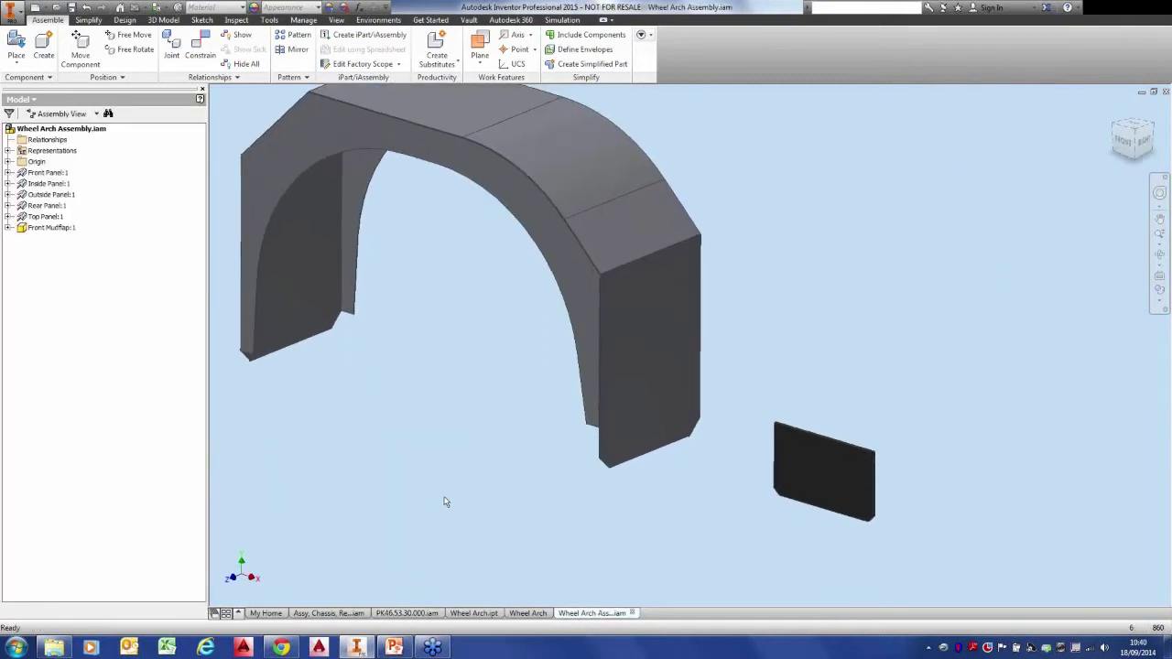
pyautogui.keyDown('shift'); pyautogui.moveTo(446, 501); pyautogui.dragTo(450, 497, button='middle'); pyautogui.keyUp('shift')
pyautogui.keyDown('shift'); pyautogui.moveTo(630, 463); pyautogui.dragTo(685, 434, button='middle'); pyautogui.keyUp('shift')
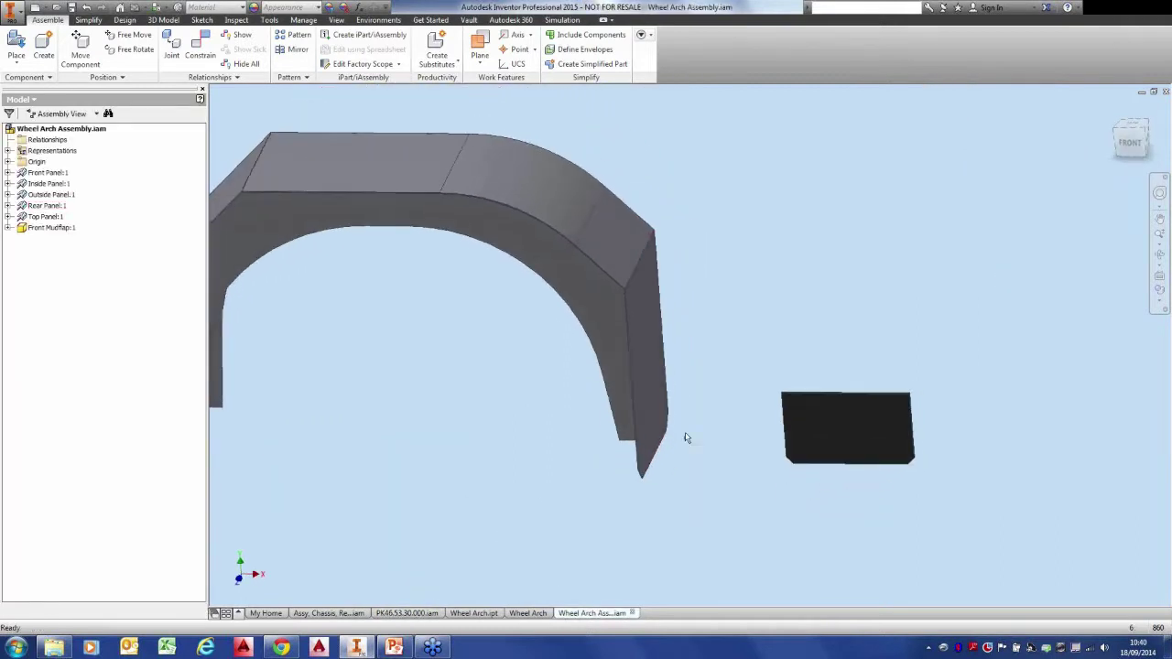
pyautogui.click(199, 50)
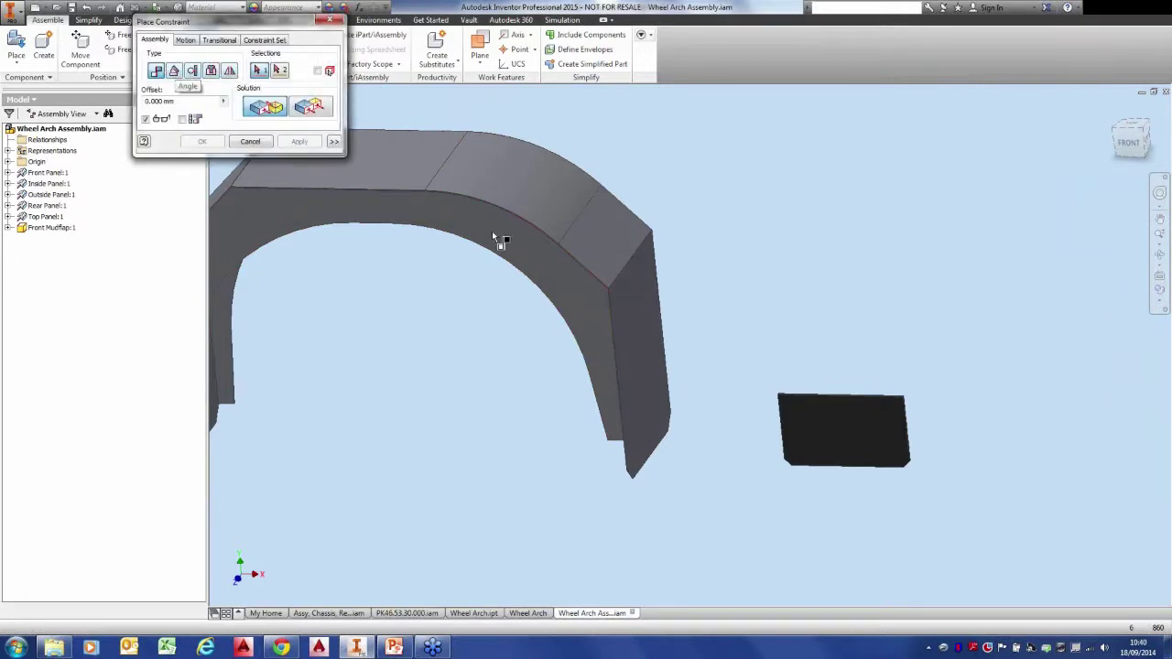
pyautogui.click(829, 427)
pyautogui.keyDown('shift'); pyautogui.moveTo(567, 451); pyautogui.dragTo(679, 450, button='middle'); pyautogui.keyUp('shift')
pyautogui.scroll(-3, 683, 449)
pyautogui.click(727, 400)
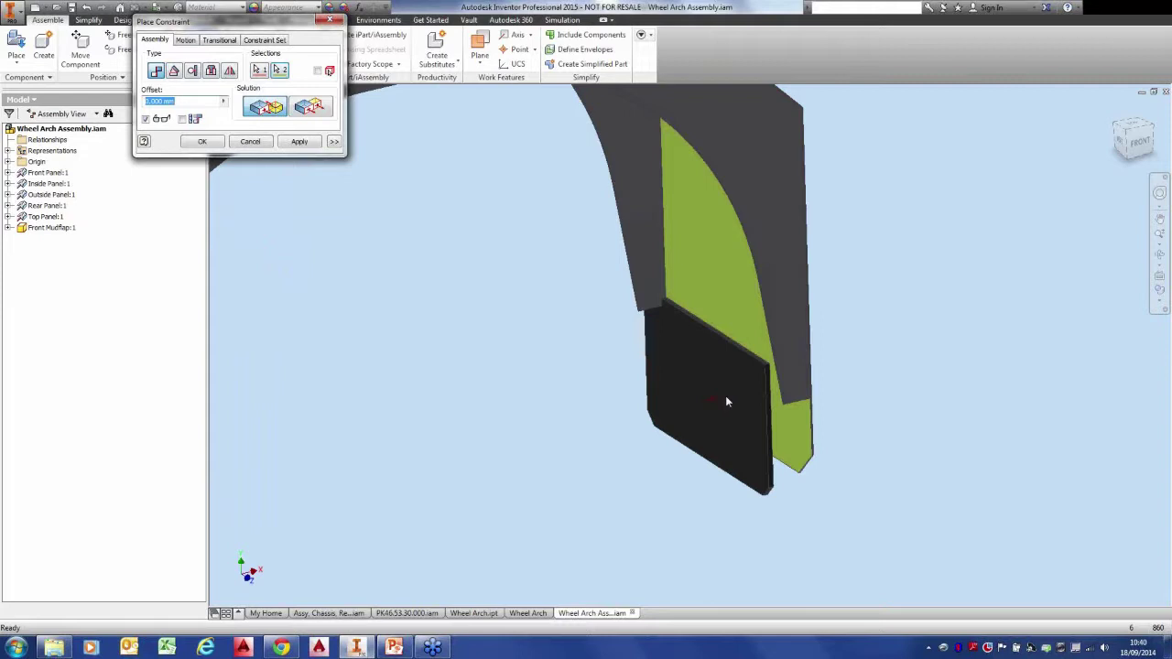
pyautogui.click(299, 142)
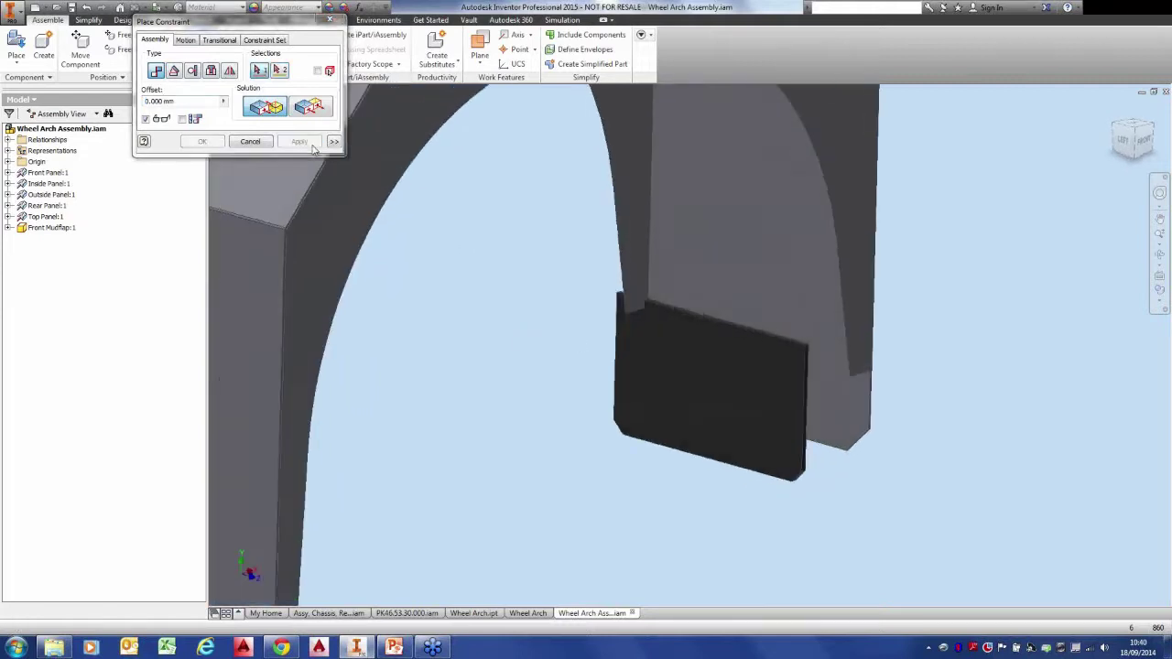
# Add a flush constraint with 0 mm offset between the side edge faces of the mudflap and the rear panel, then end constraining.
pyautogui.click(314, 113)
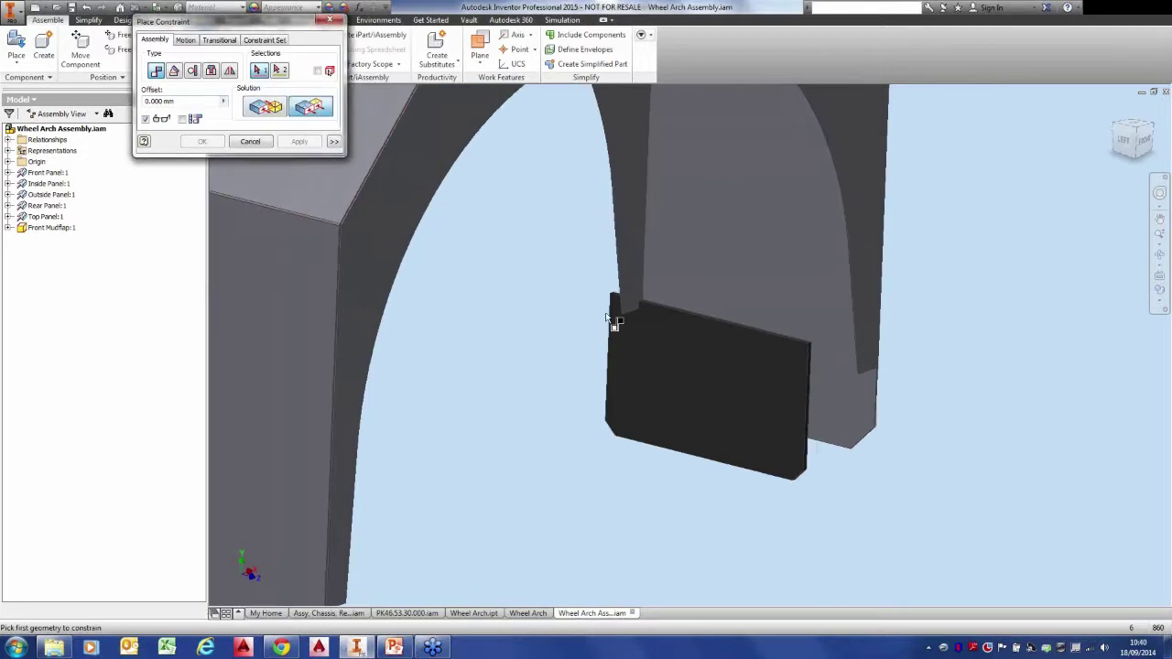
pyautogui.scroll(5, 772, 404)
pyautogui.click(824, 404)
pyautogui.keyDown('shift'); pyautogui.moveTo(824, 404); pyautogui.dragTo(869, 438, button='middle'); pyautogui.keyUp('shift')
pyautogui.click(882, 439)
pyautogui.scroll(-4, 870, 438)
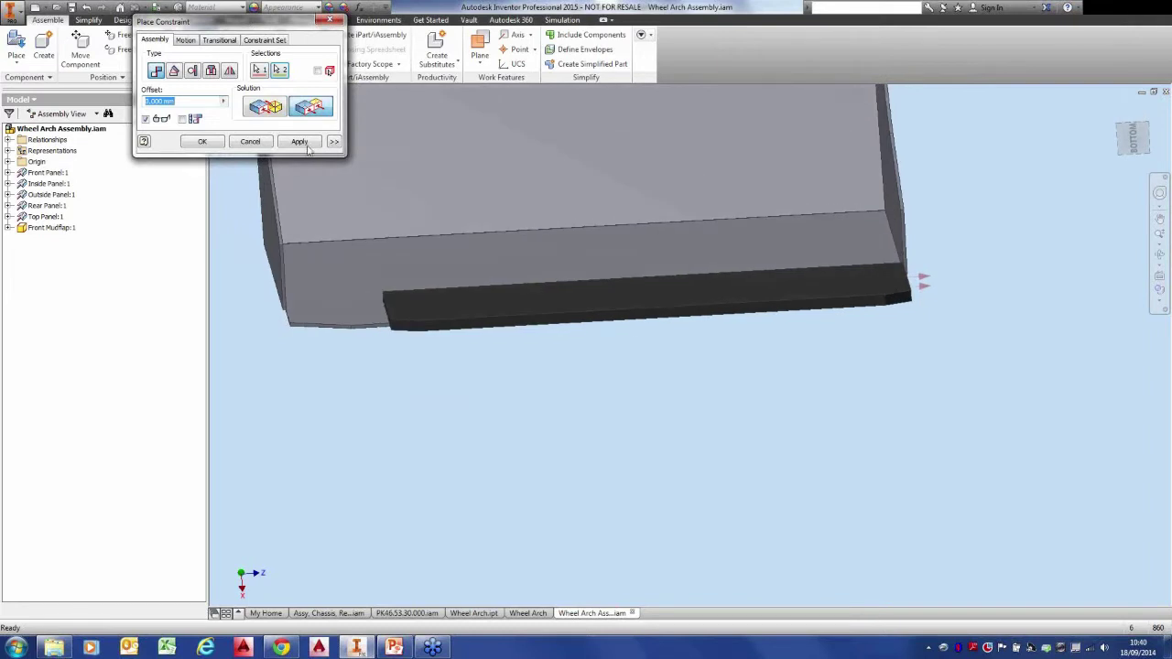
pyautogui.click(250, 141)
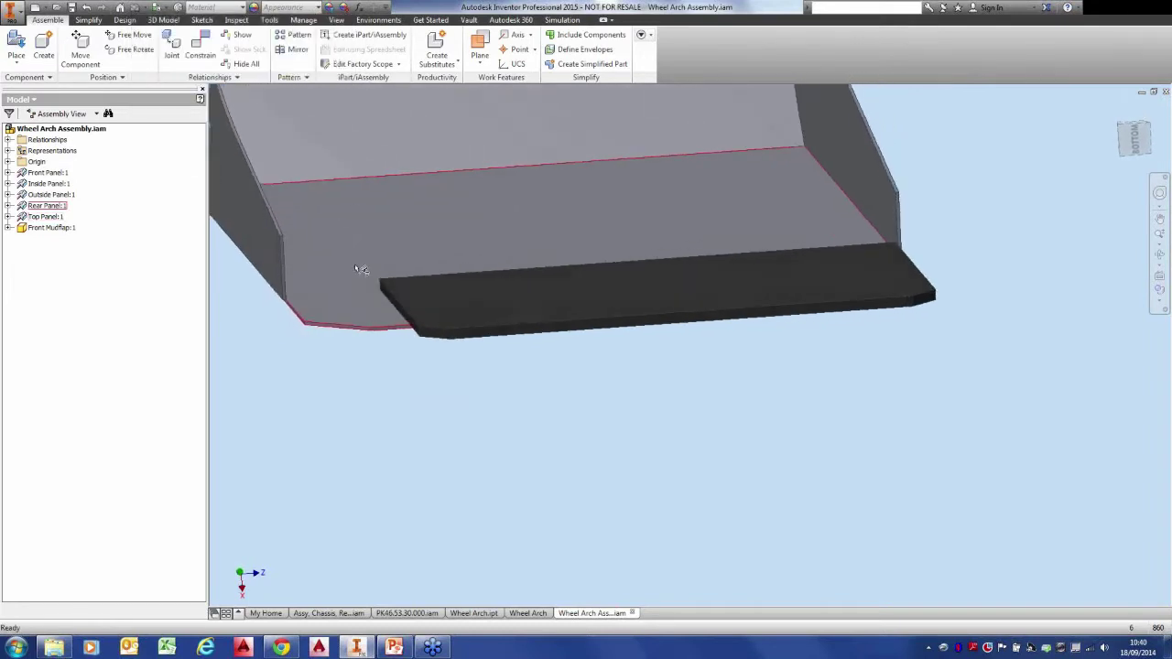
# Measure the distance between the mudflap's other side edge and the matching side edge of the rear panel.
pyautogui.click(269, 20)
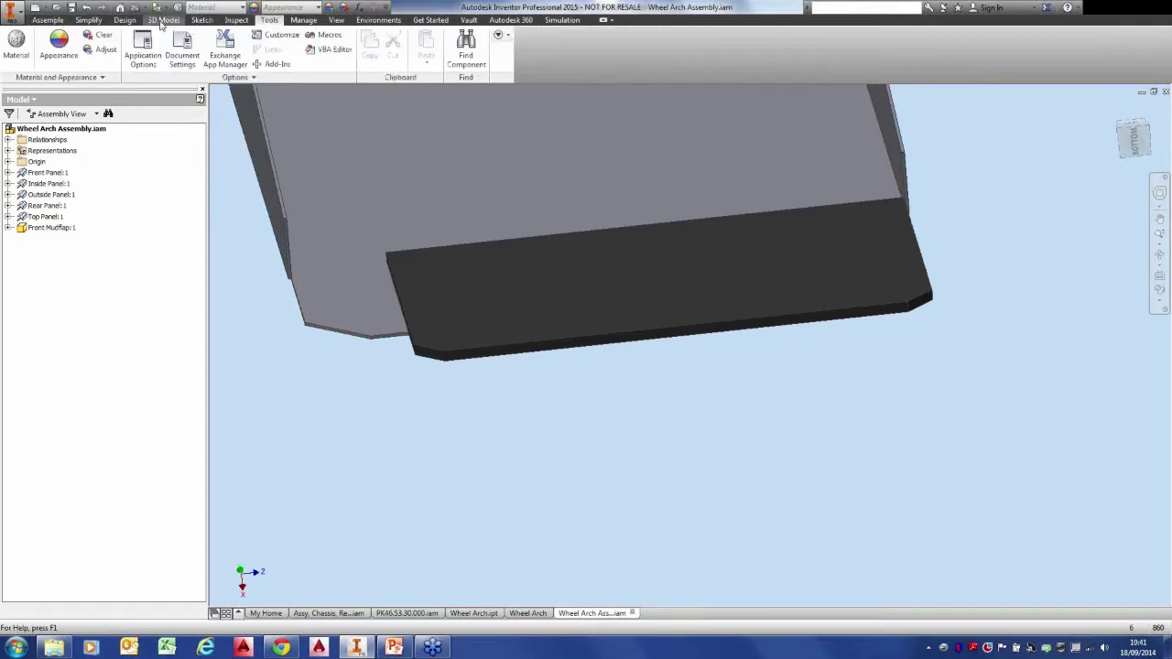
pyautogui.click(238, 21)
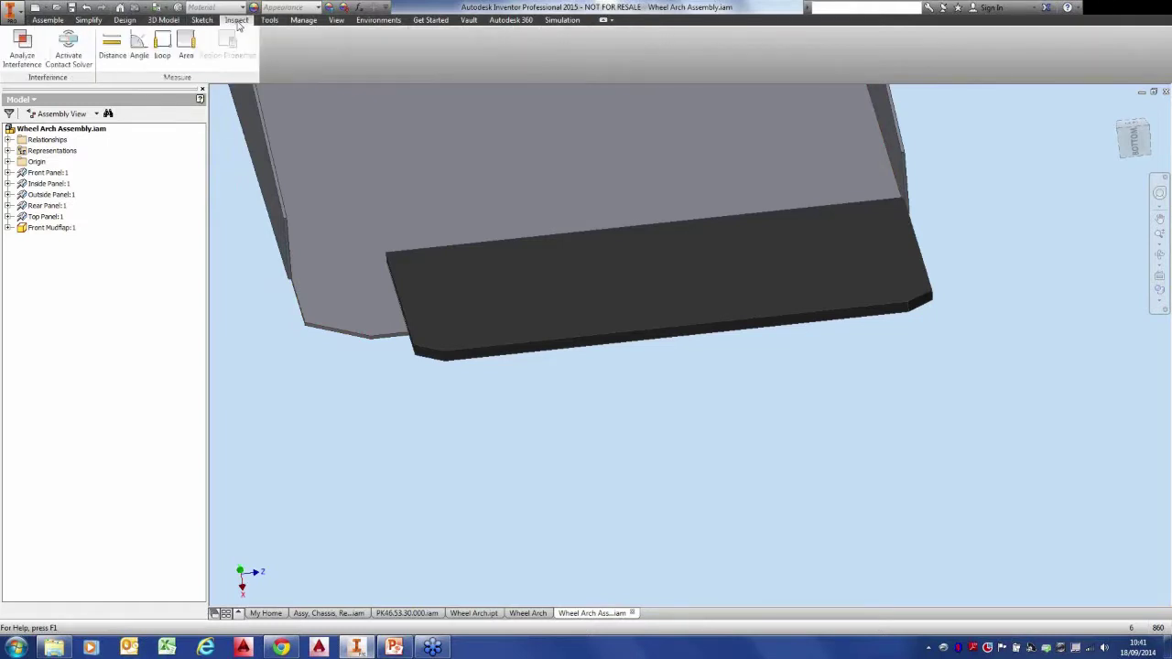
pyautogui.click(113, 46)
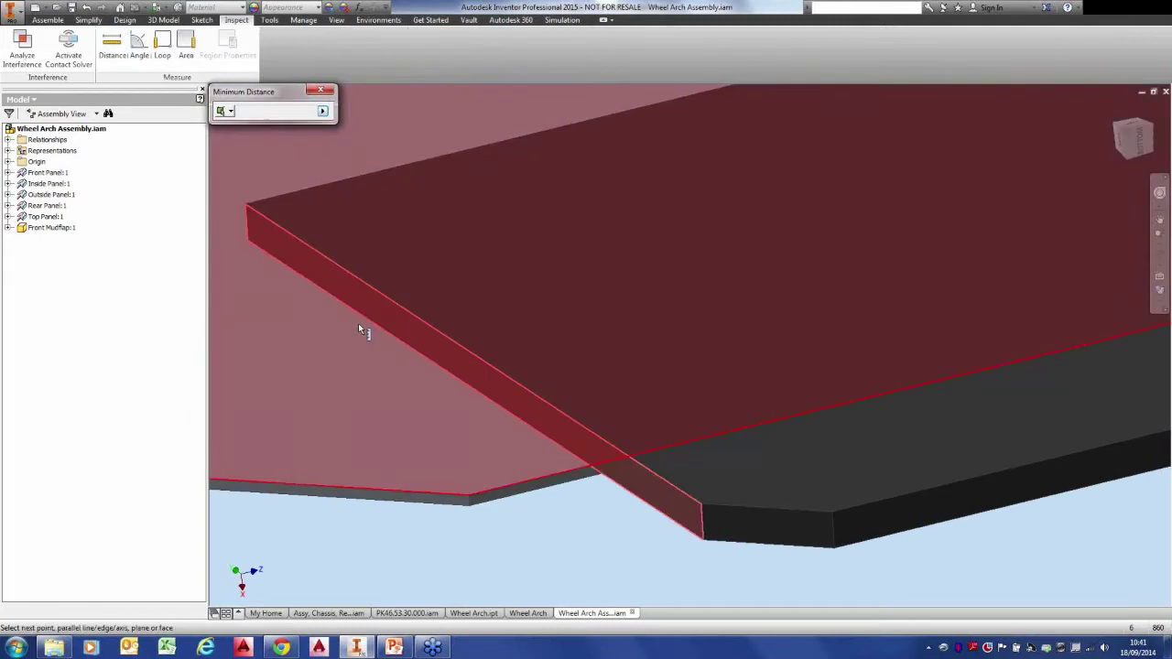
pyautogui.scroll(-2, 358, 325)
pyautogui.scroll(5, 323, 345)
pyautogui.click(363, 332)
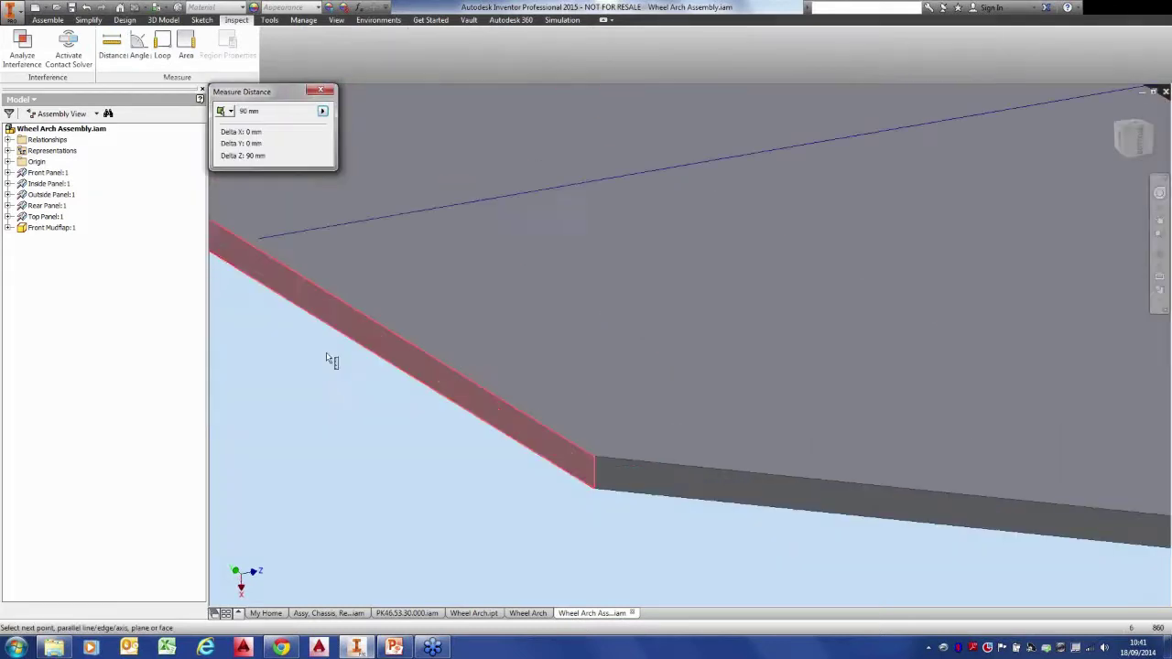
pyautogui.scroll(-5, 308, 359)
pyautogui.keyDown('shift'); pyautogui.moveTo(307, 358); pyautogui.dragTo(294, 307, button='middle'); pyautogui.keyUp('shift')
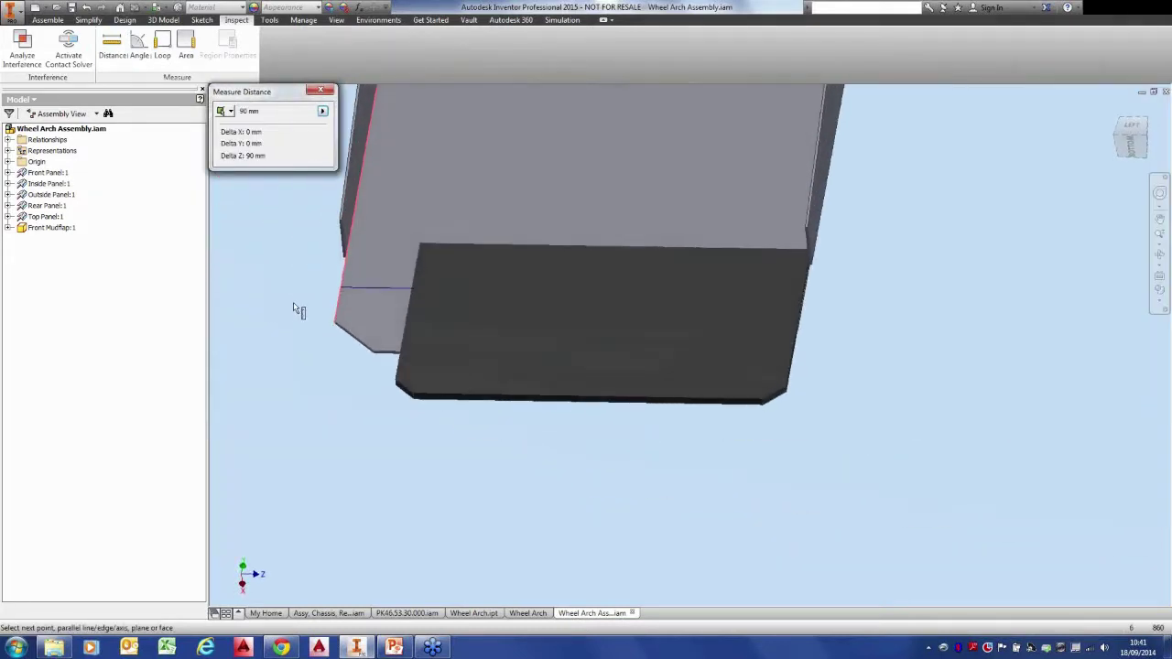
pyautogui.rightClick(293, 309)
pyautogui.click(288, 337)
# Set the offset of the mudflap's flush constraint to 45 mm.
pyautogui.click(9, 228)
pyautogui.rightClick(46, 263)
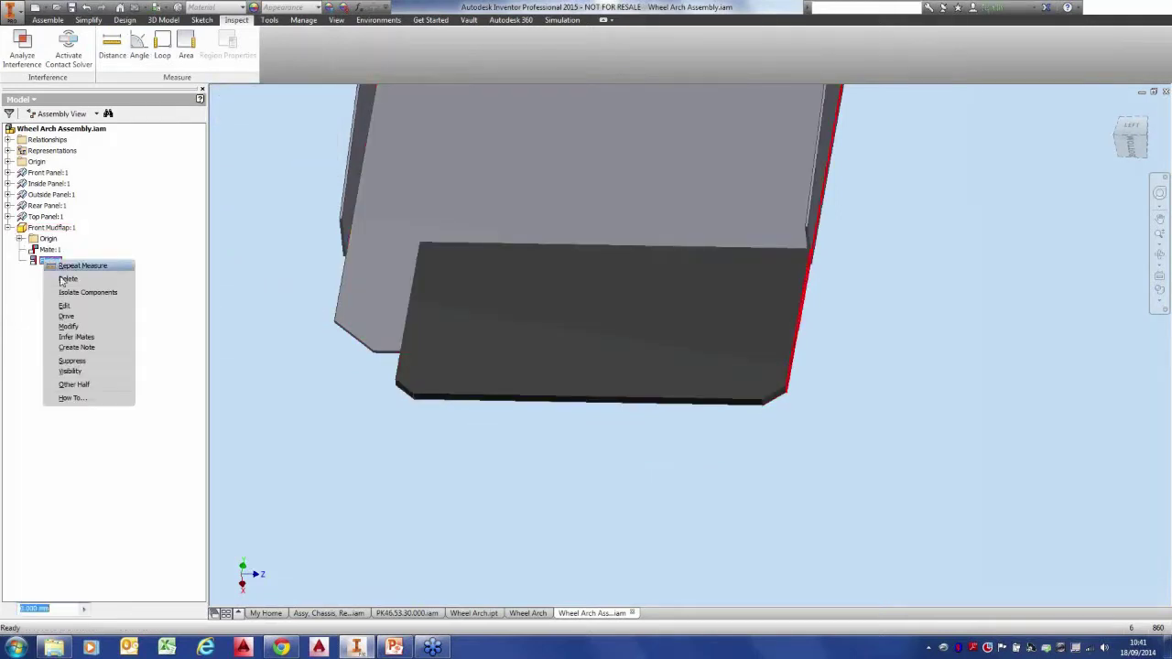
pyautogui.click(74, 306)
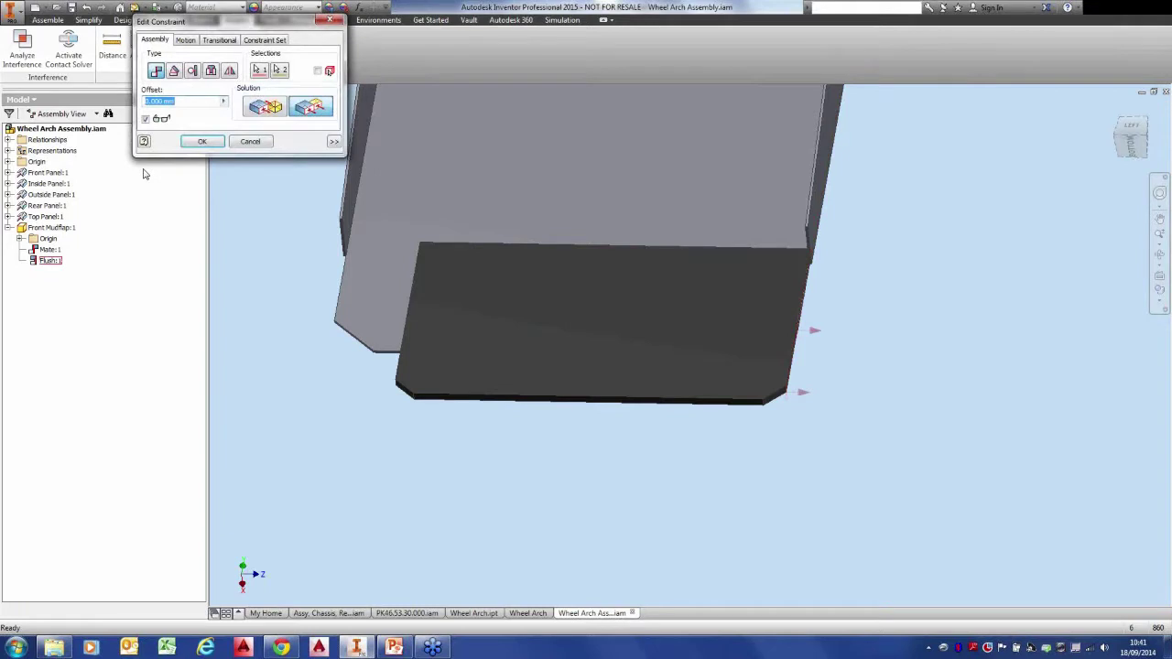
pyautogui.write('45')
pyautogui.press('Return')
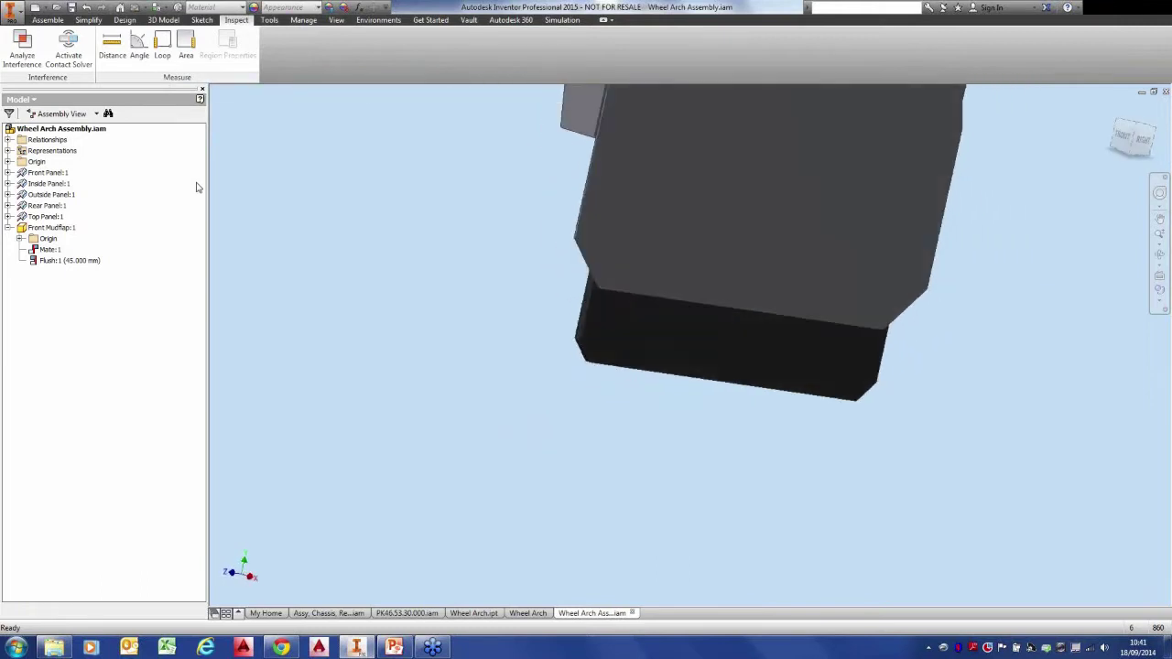
# Move the front mudflap along the rear panel to test its remaining freedom, and turn on the Degrees of Freedom display.
pyautogui.moveTo(626, 209); pyautogui.dragTo(569, 206)
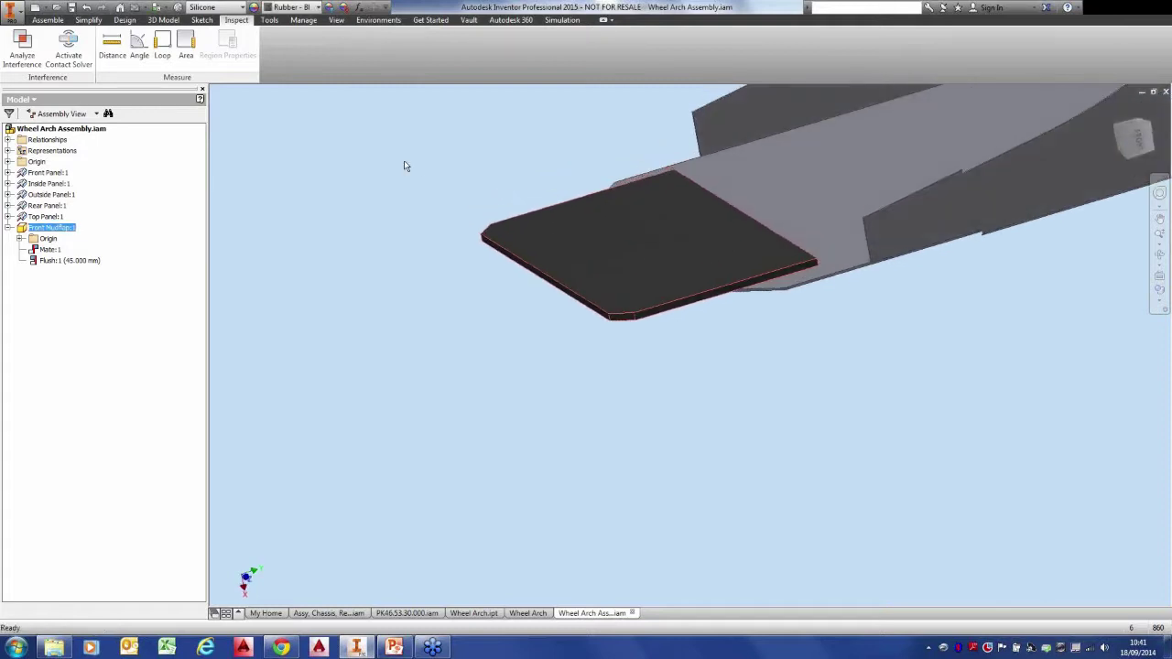
pyautogui.click(336, 19)
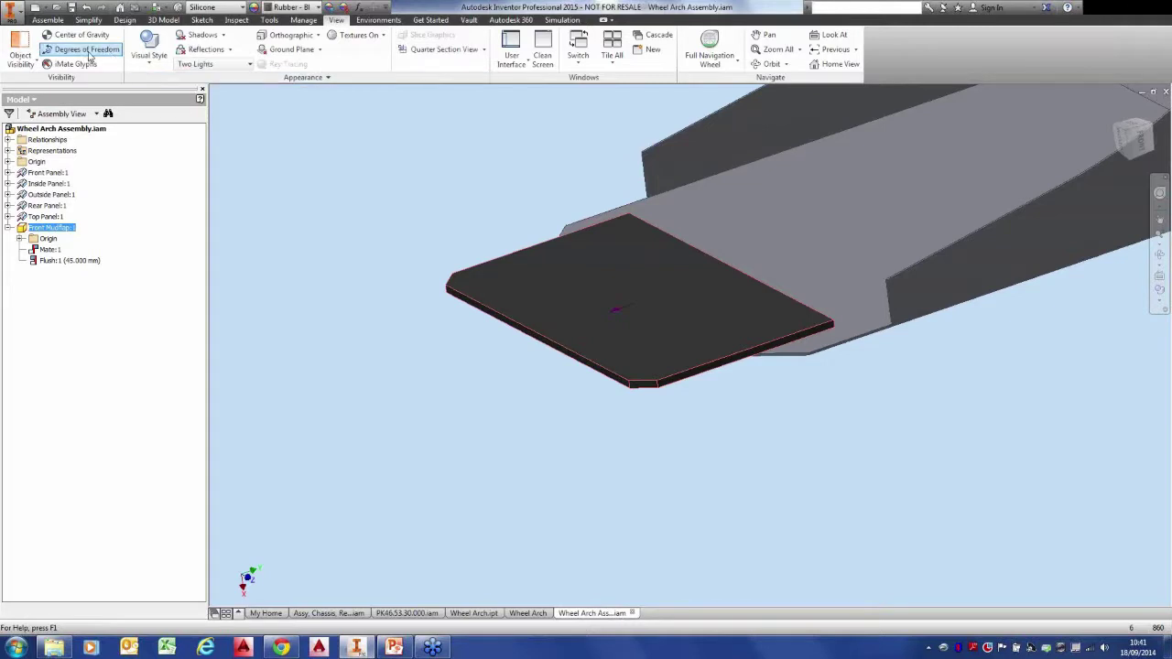
pyautogui.click(84, 50)
pyautogui.click(616, 316)
pyautogui.click(617, 316)
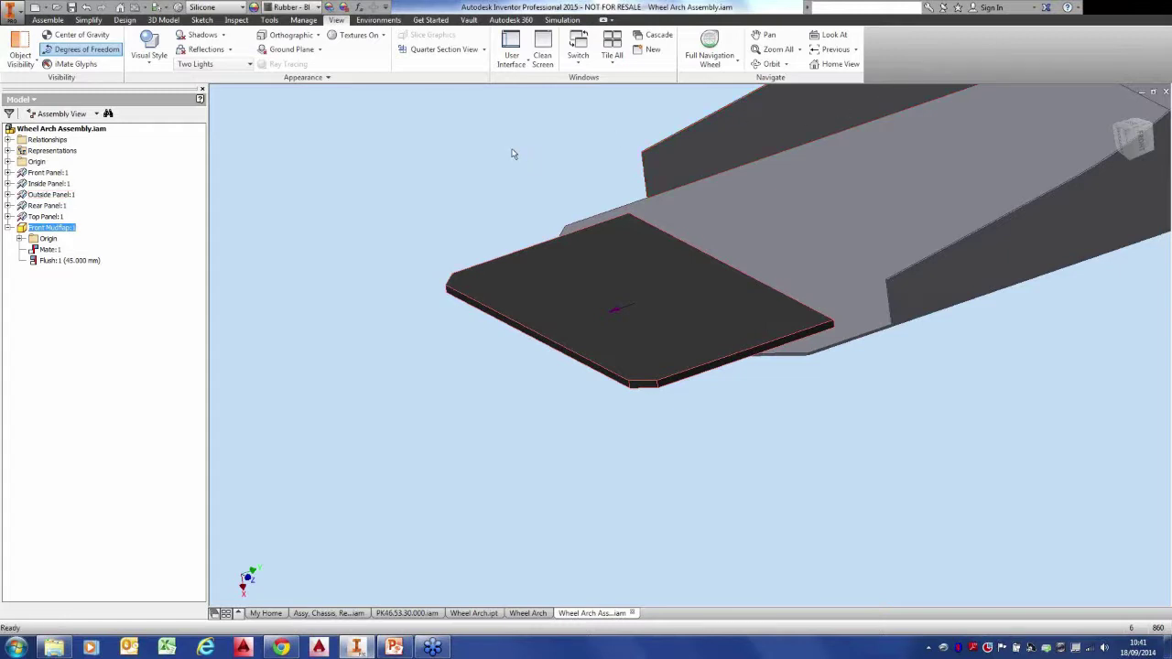
# Begin a mate constraint between the mudflap's upper edge face and the end edge face of the rear panel.
pyautogui.click(48, 19)
pyautogui.click(188, 50)
pyautogui.keyDown('shift'); pyautogui.moveTo(384, 131); pyautogui.dragTo(811, 307, button='middle'); pyautogui.keyUp('shift')
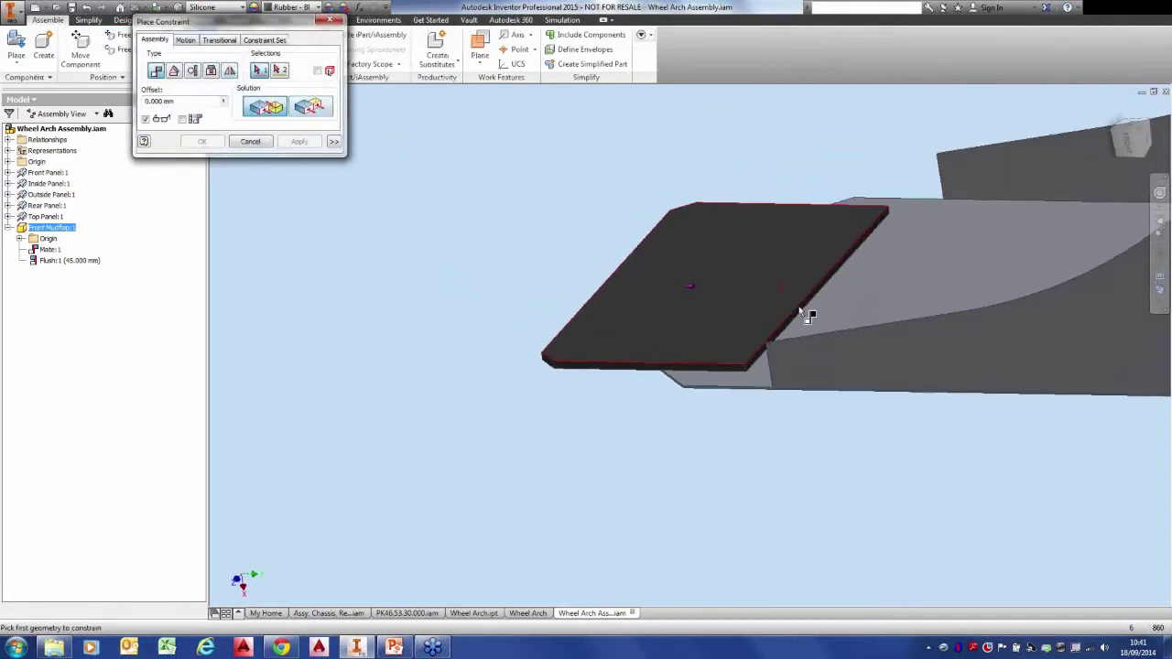
pyautogui.scroll(5, 799, 307)
pyautogui.click(800, 309)
pyautogui.scroll(-5, 752, 298)
pyautogui.keyDown('shift'); pyautogui.moveTo(732, 299); pyautogui.dragTo(694, 306, button='middle'); pyautogui.keyUp('shift')
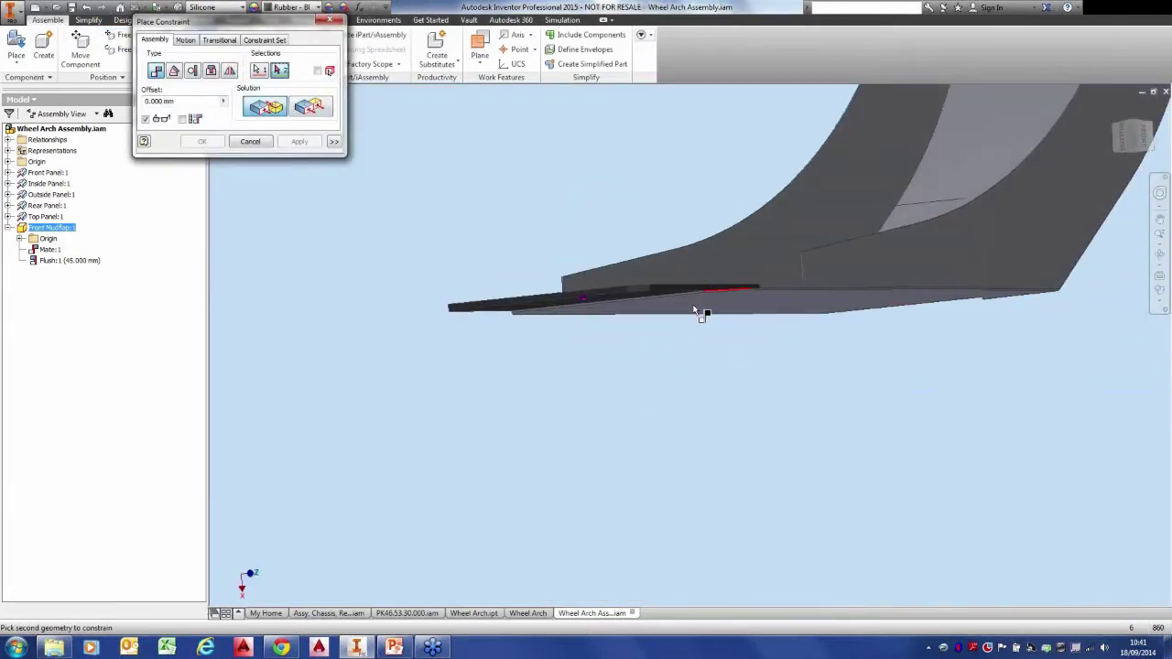
pyautogui.scroll(5, 694, 311)
pyautogui.click(708, 287)
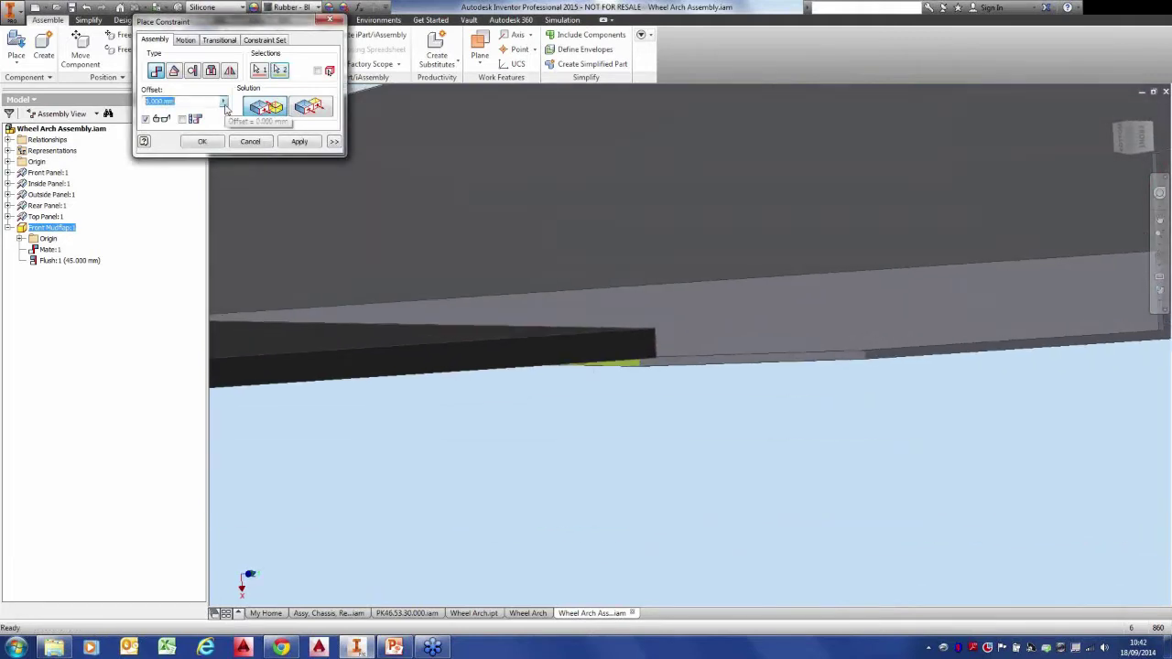
# Set the mate offset to -75 mm so the mudflap overlaps the rear panel, and create the constraint.
pyautogui.write('25')
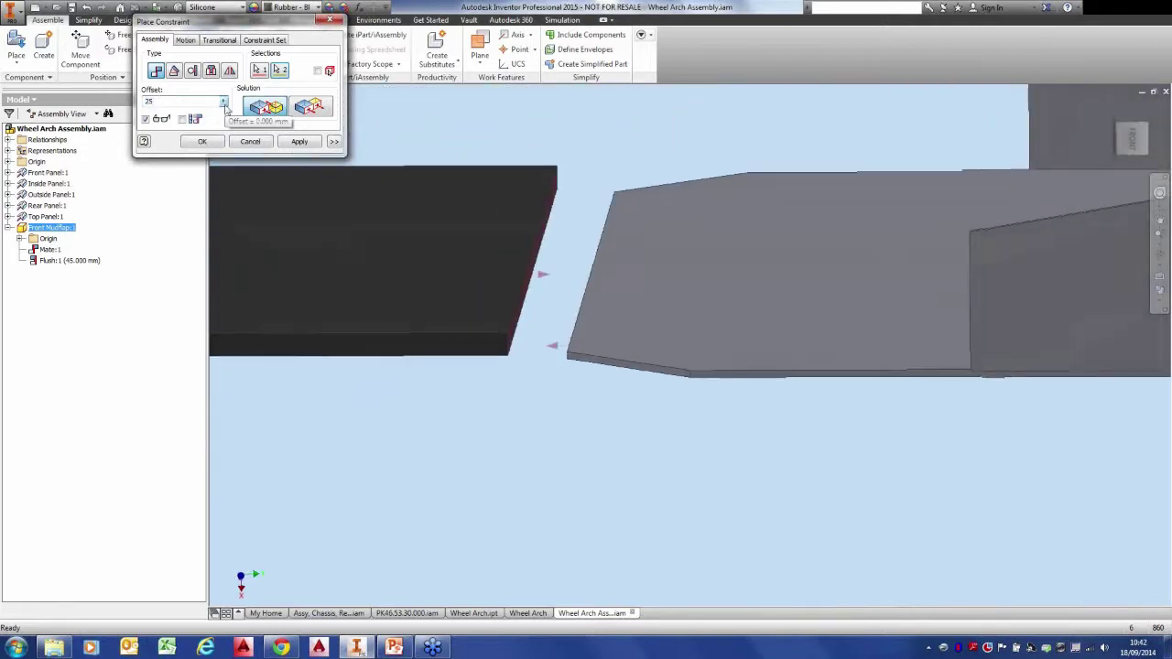
pyautogui.write('-')
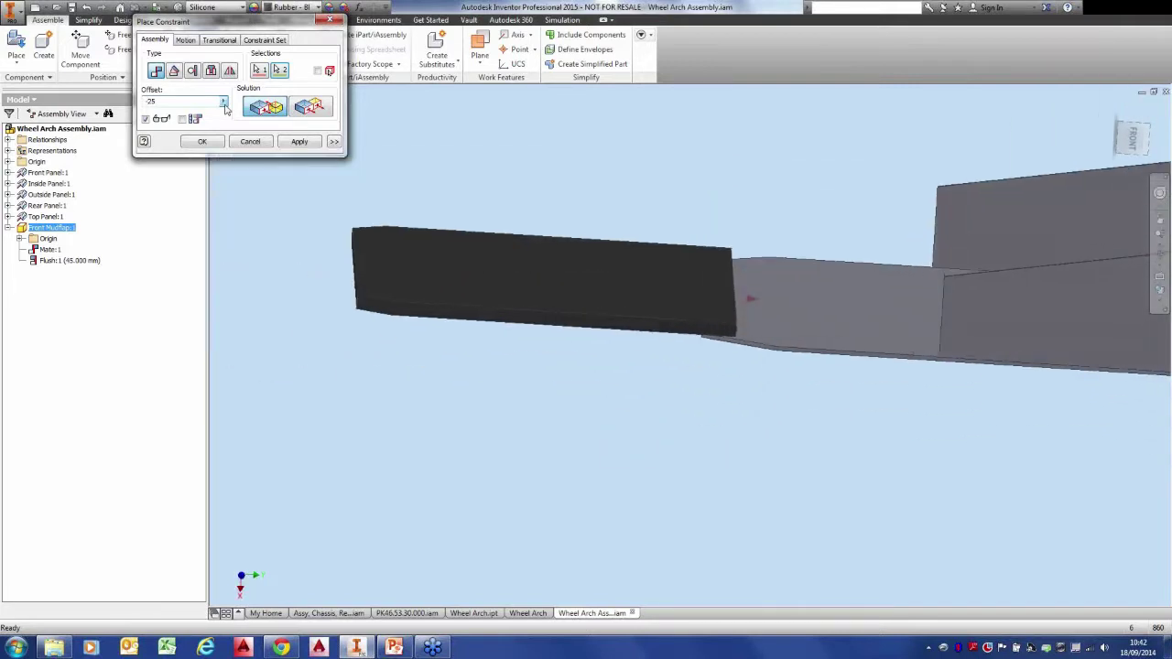
pyautogui.press('Delete')
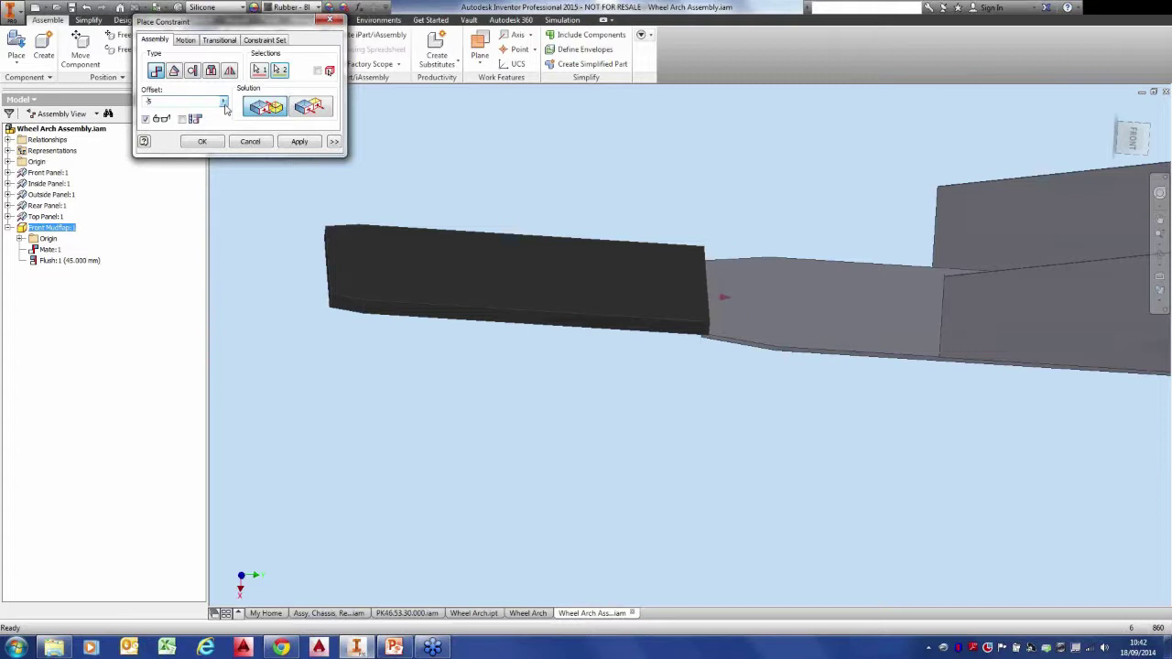
pyautogui.write('75')
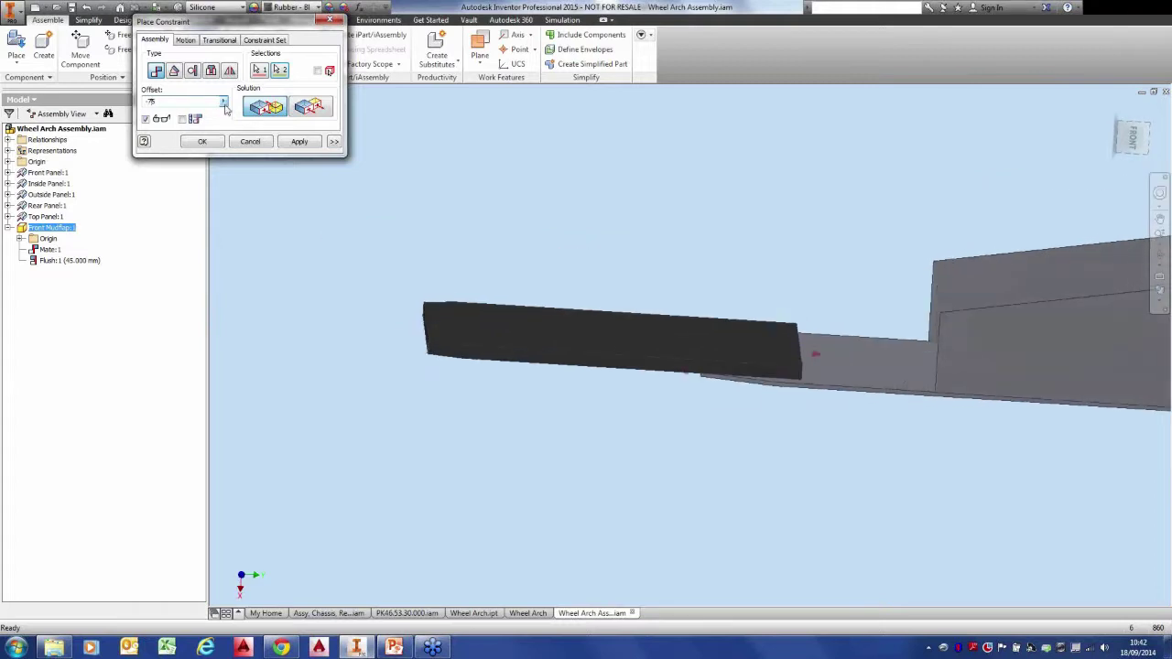
pyautogui.click(202, 142)
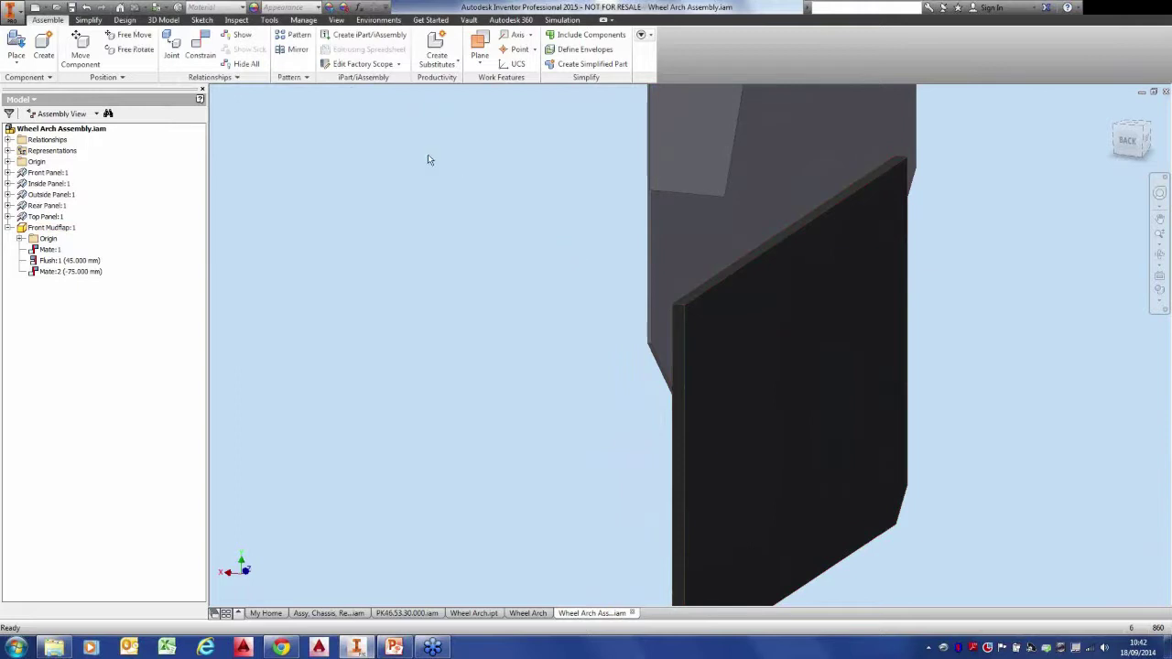
# Start a bolted connection with linear placement, using the mudflap's large outer face as the start plane.
pyautogui.click(123, 21)
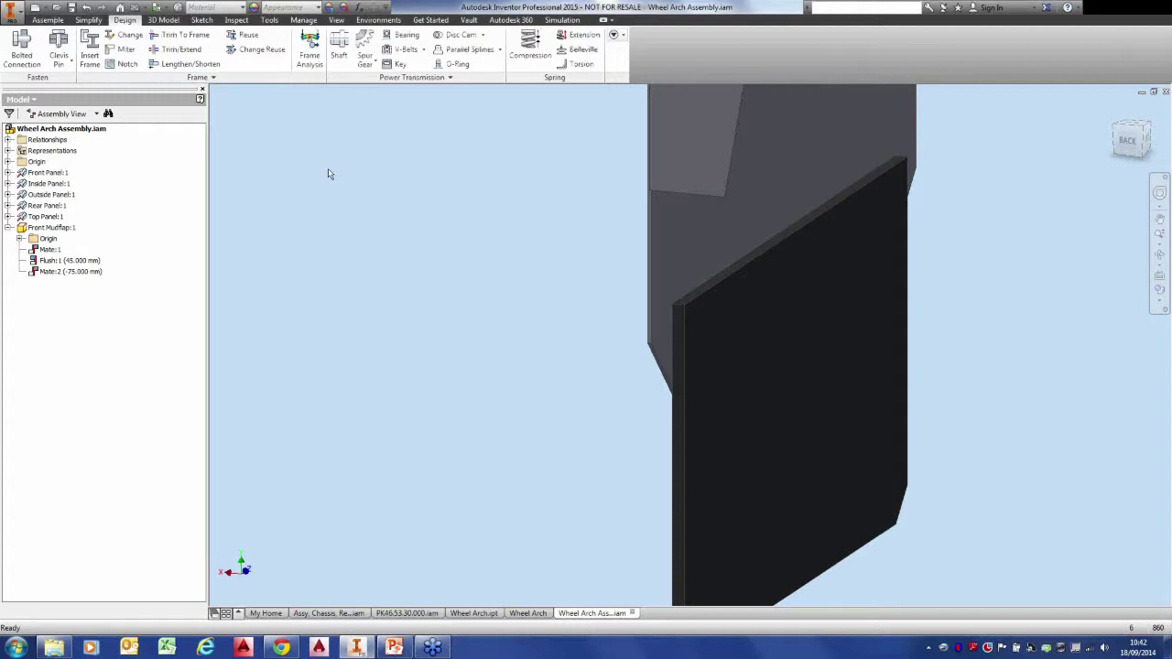
pyautogui.click(29, 68)
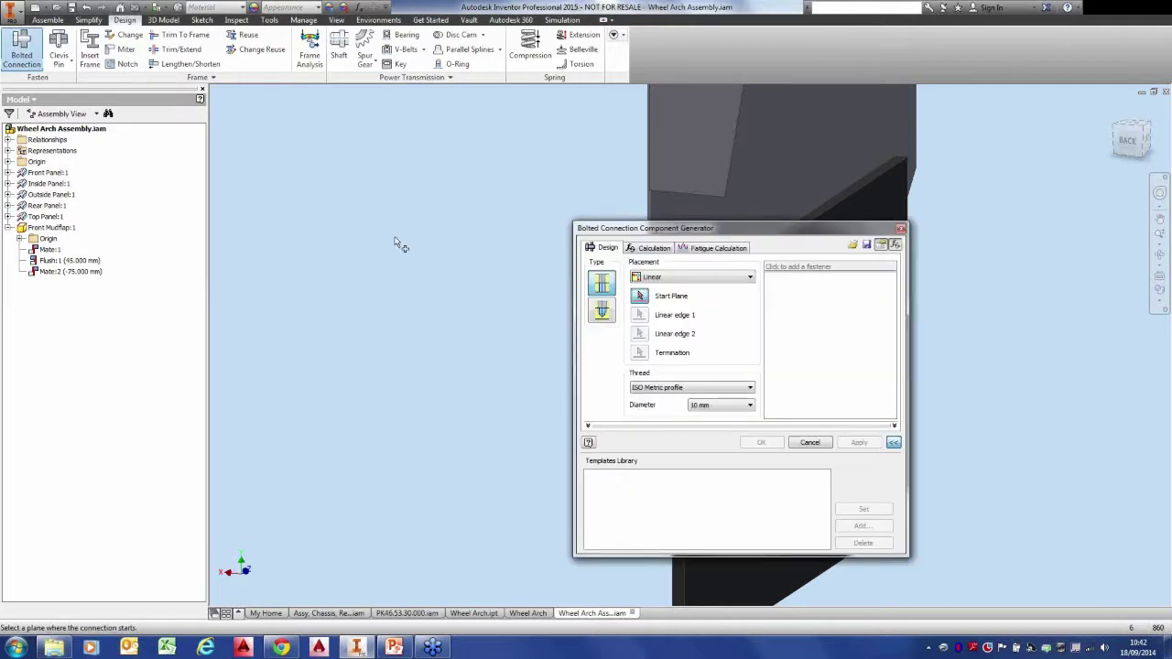
pyautogui.moveTo(607, 233); pyautogui.dragTo(286, 153)
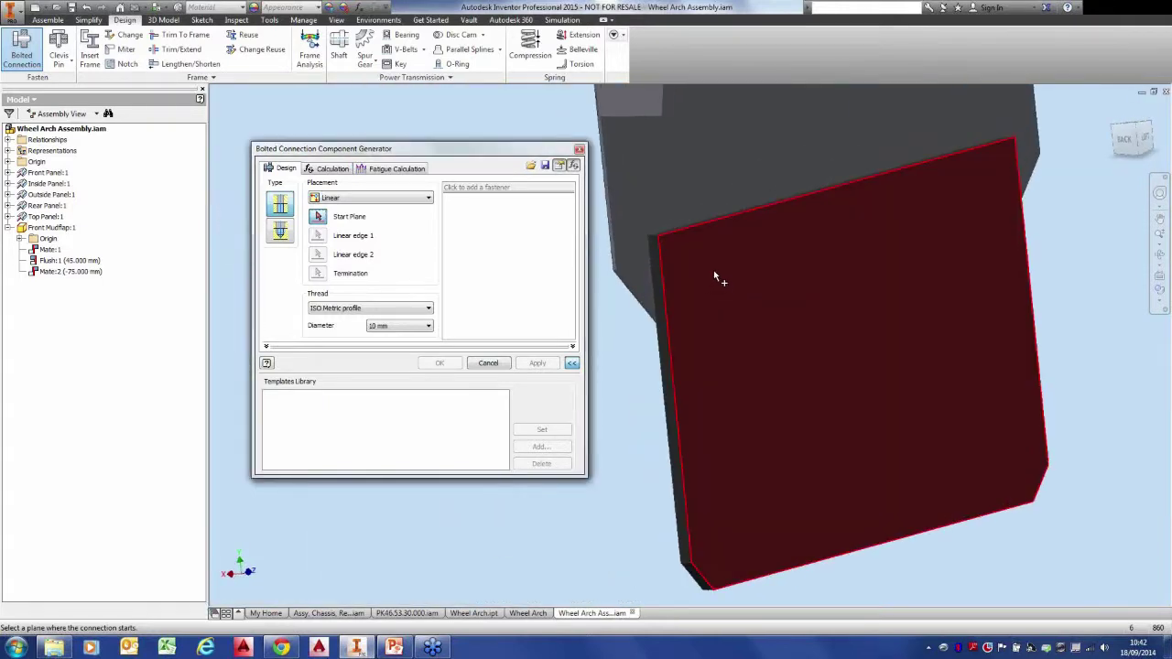
pyautogui.click(714, 271)
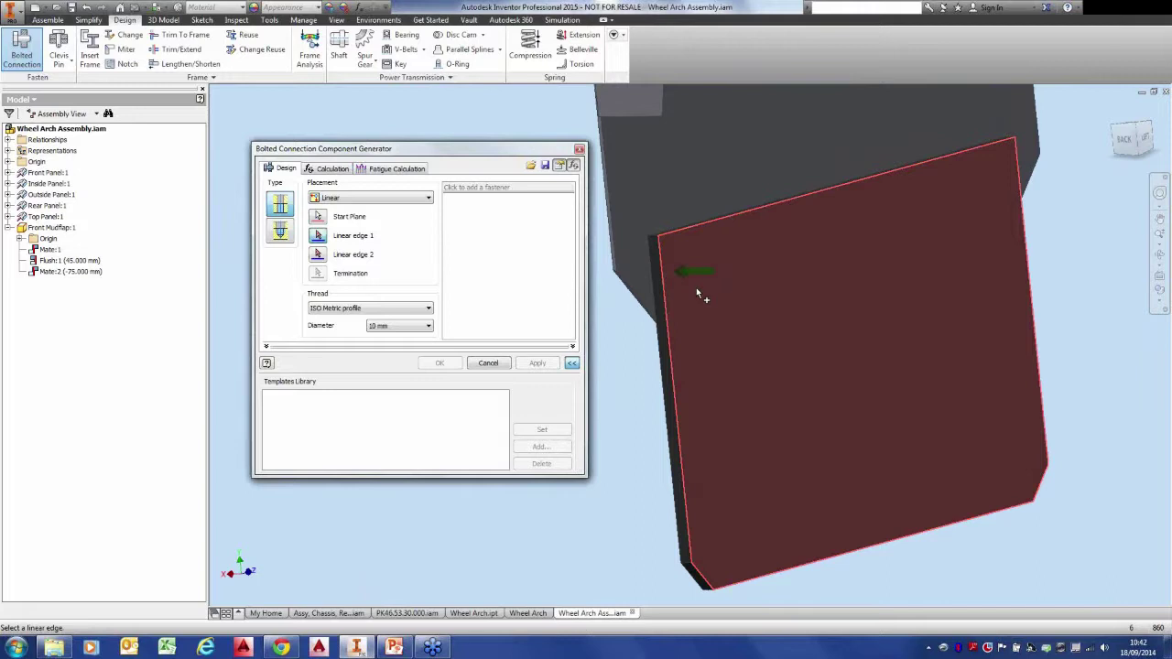
# Locate the bolt 75/2 mm from the mudflap's top edge and 50 mm from its adjacent side edge.
pyautogui.click(679, 234)
pyautogui.write('75')
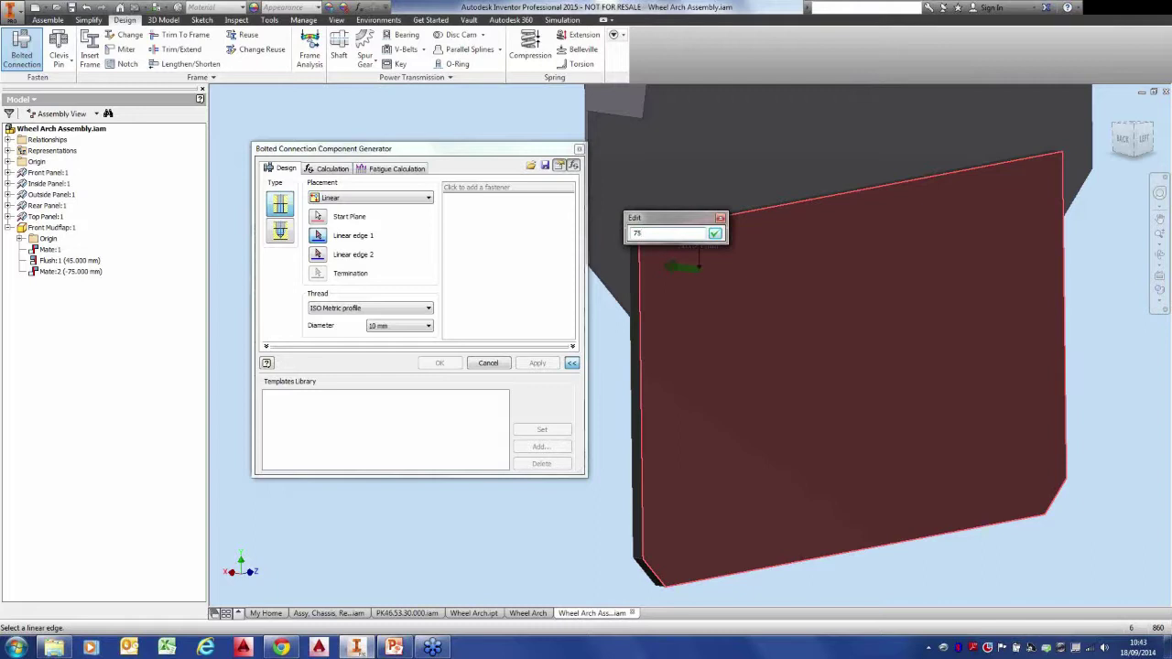
pyautogui.write('/2.')
pyautogui.click(715, 234)
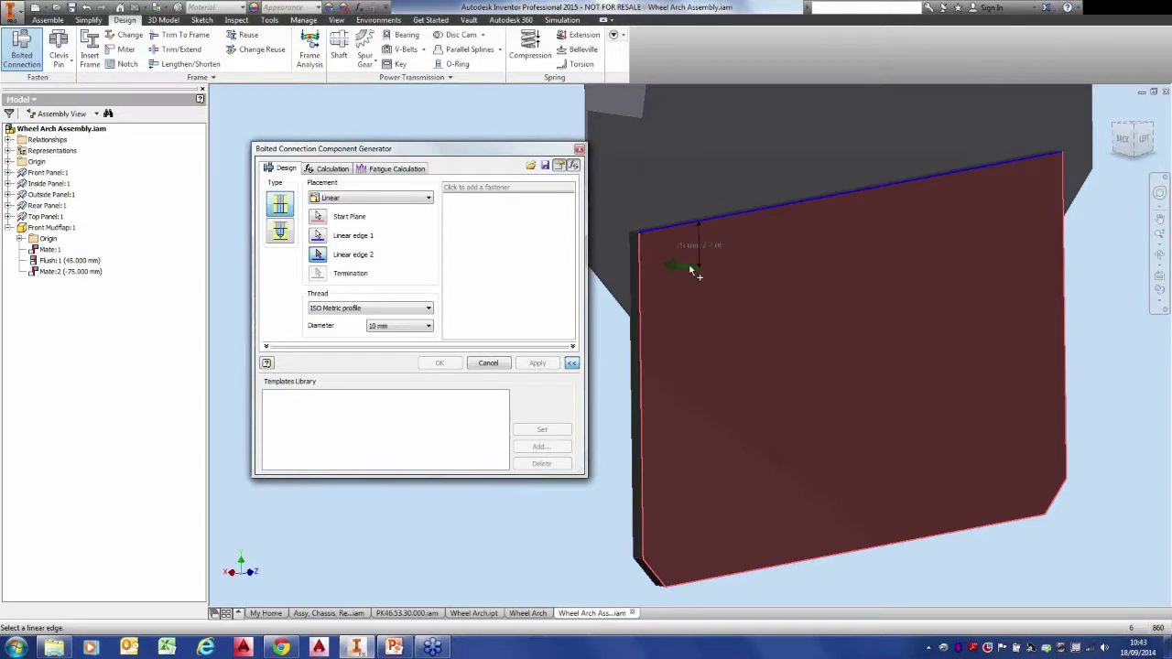
pyautogui.click(642, 283)
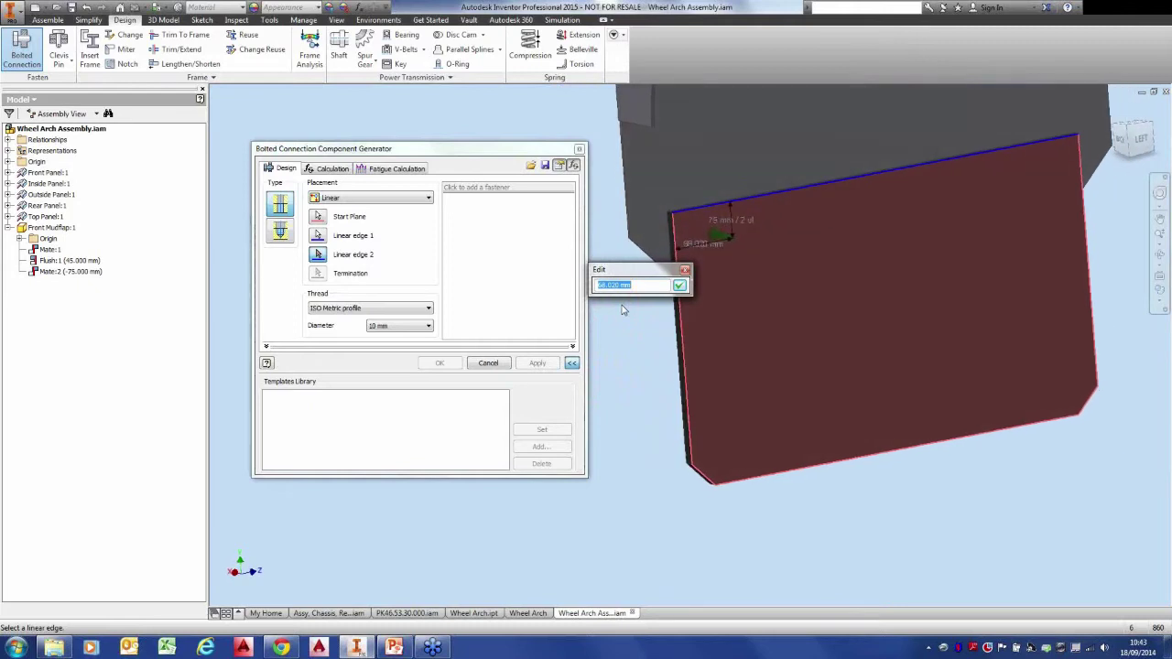
pyautogui.write('50')
pyautogui.press('Return')
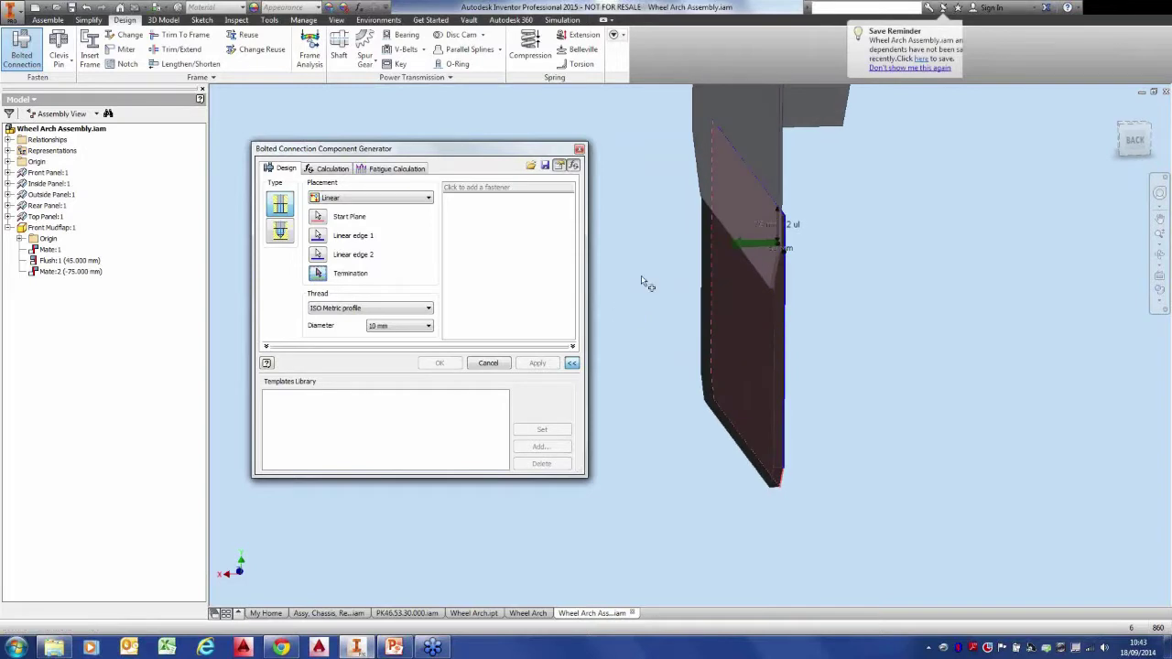
# Terminate the bolted connection at the rear panel's far face and set the thread diameter to 6 mm.
pyautogui.click(740, 183)
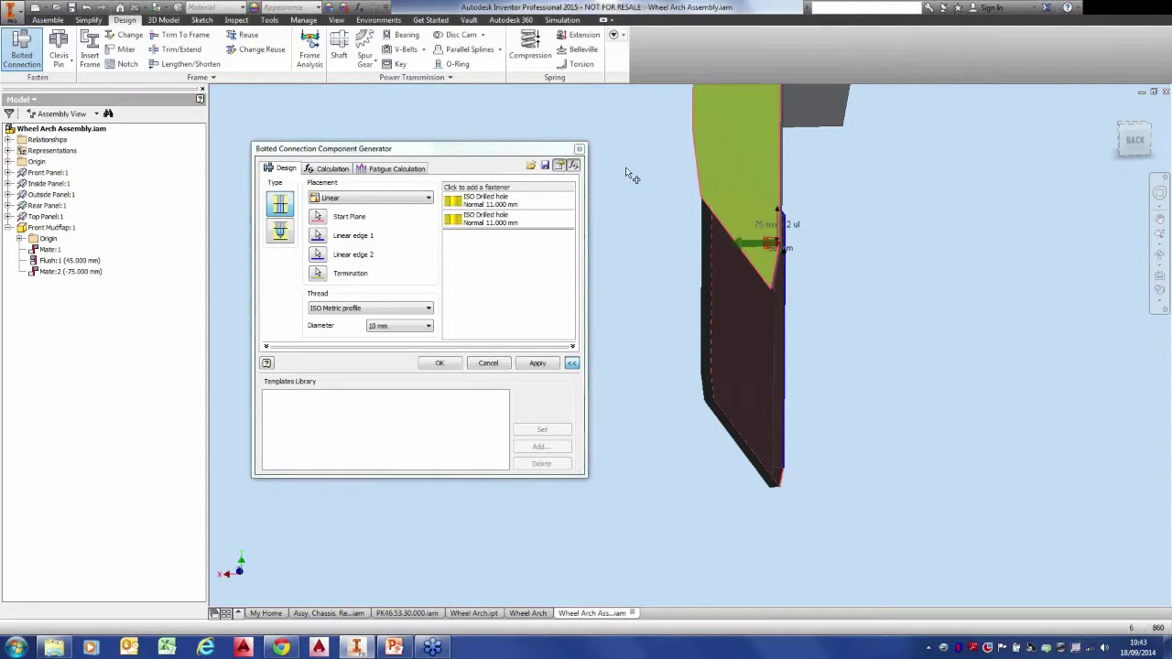
pyautogui.click(385, 331)
pyautogui.scroll(2, 428, 340)
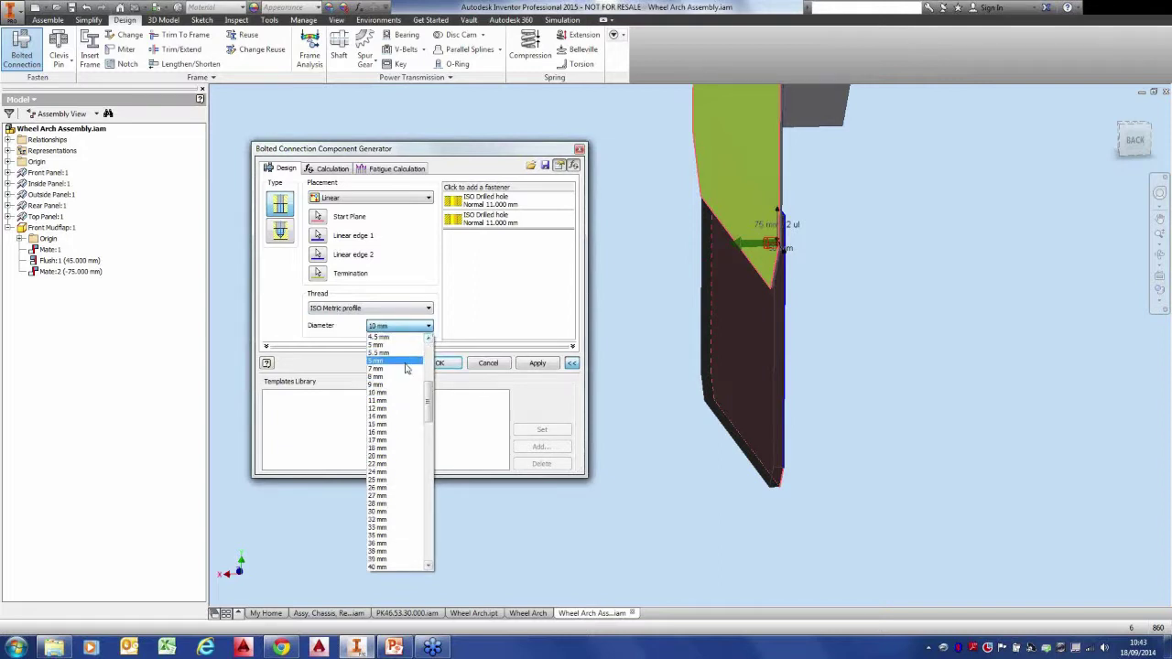
pyautogui.click(405, 361)
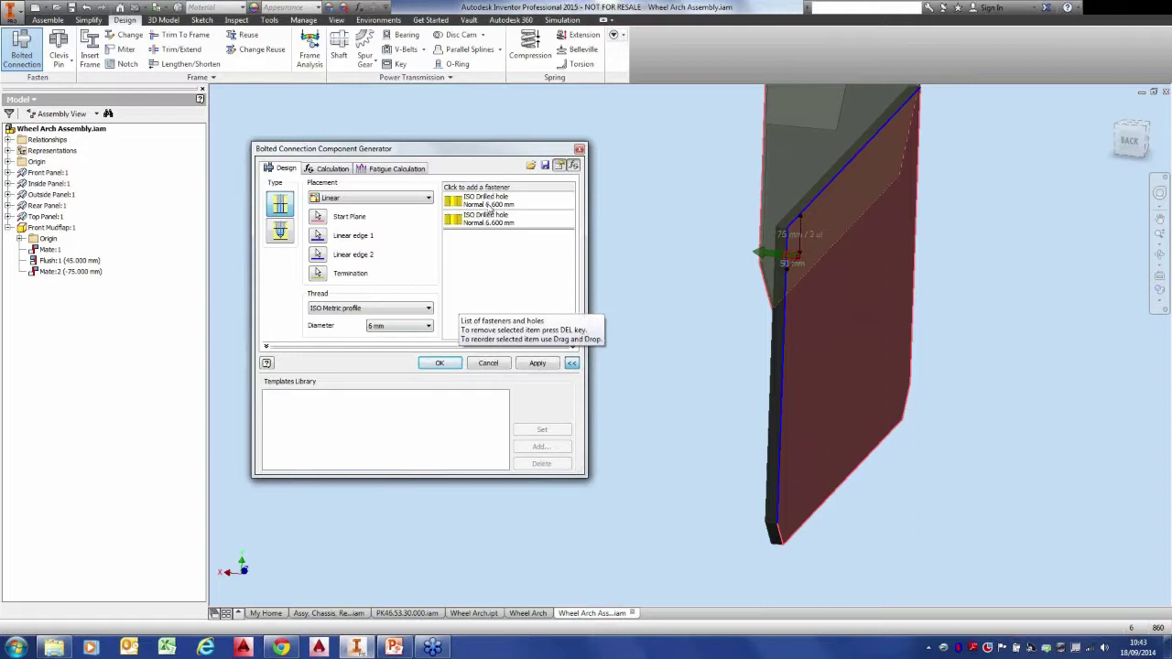
# Add an ISO 4162 bolt ahead of the drilled holes and an ISO 7089 washer behind them.
pyautogui.click(483, 188)
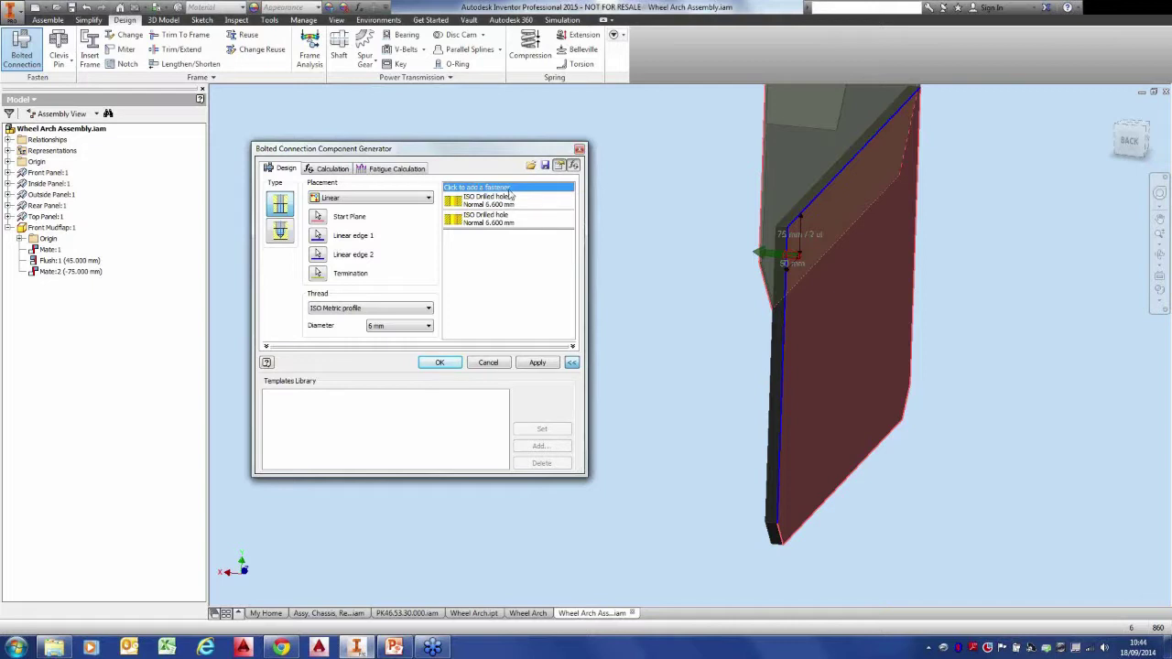
pyautogui.click(507, 189)
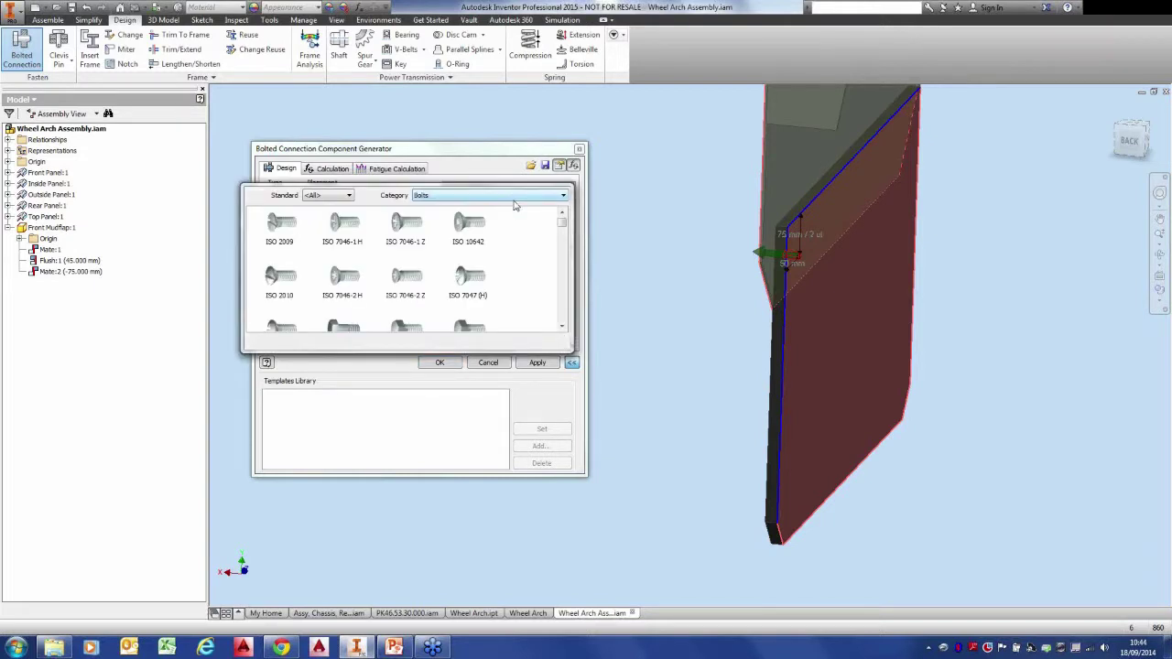
pyautogui.click(562, 228)
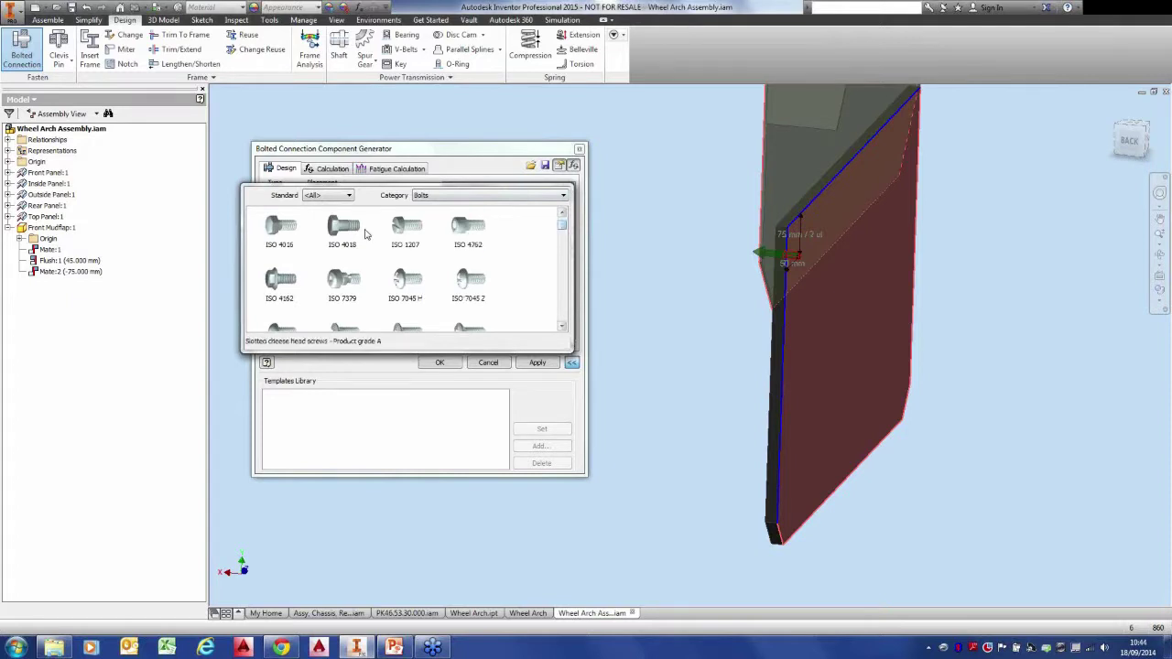
pyautogui.click(287, 234)
pyautogui.doubleClick(283, 280)
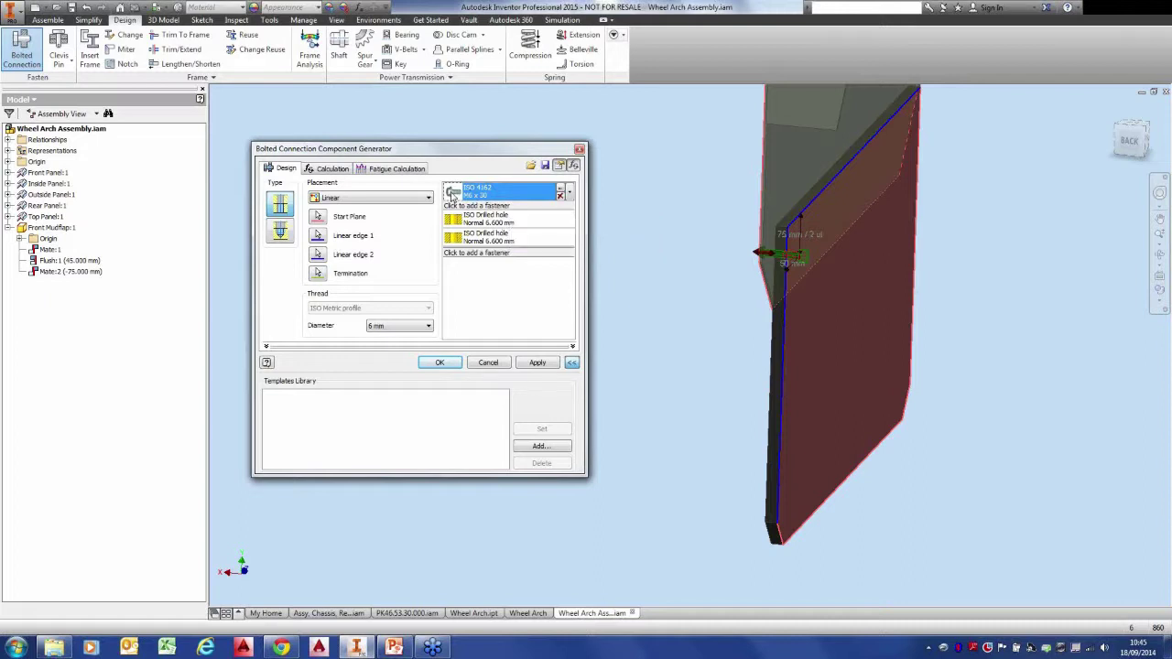
pyautogui.click(471, 253)
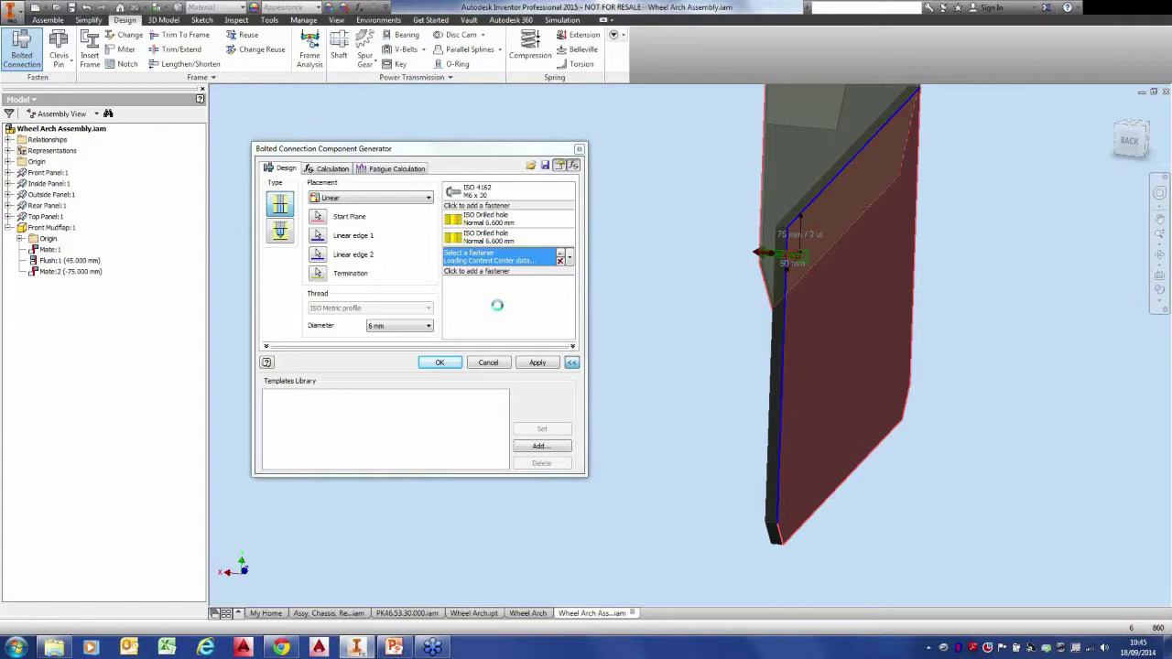
pyautogui.click(279, 291)
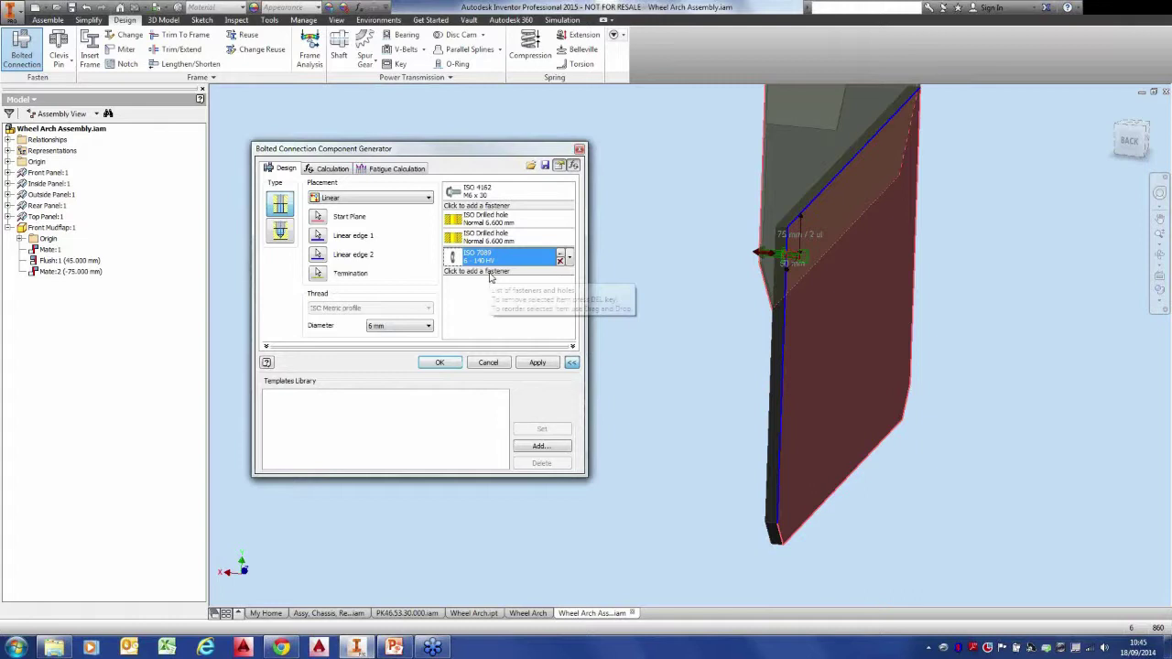
pyautogui.click(490, 272)
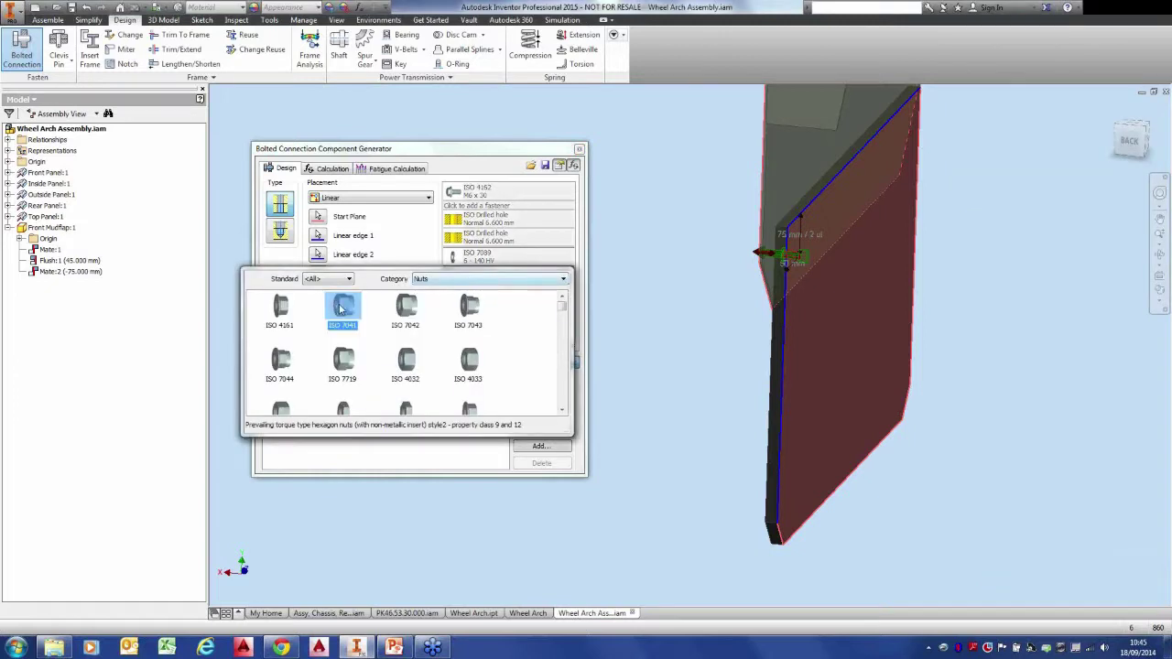
pyautogui.click(445, 279)
pyautogui.click(445, 298)
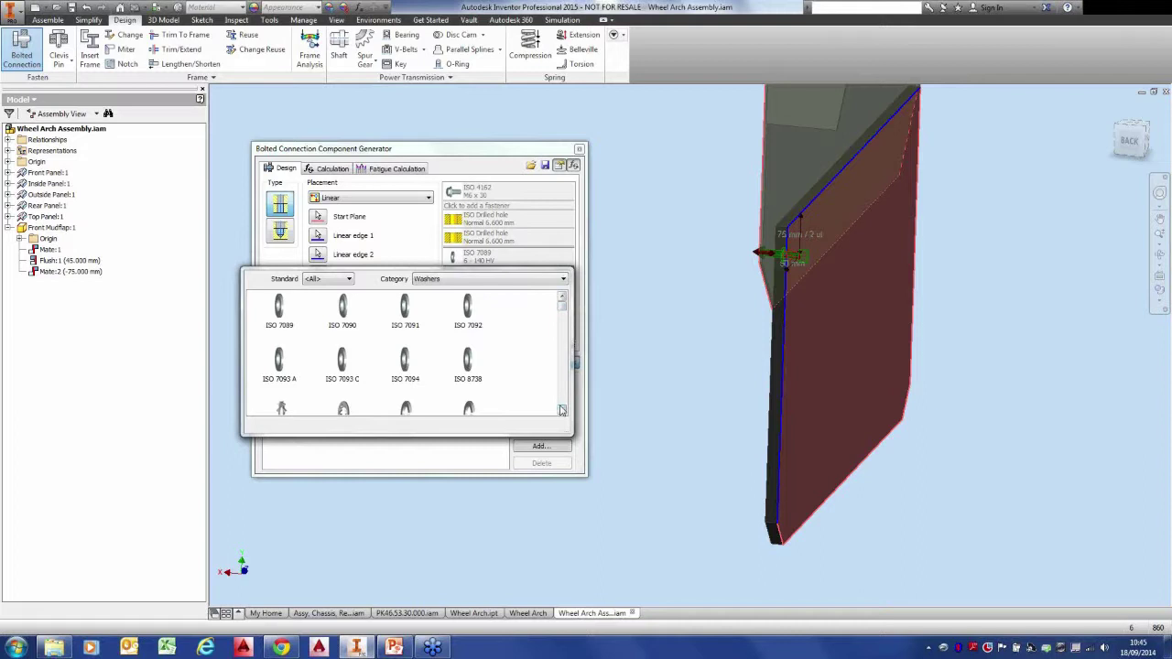
pyautogui.click(998, 43)
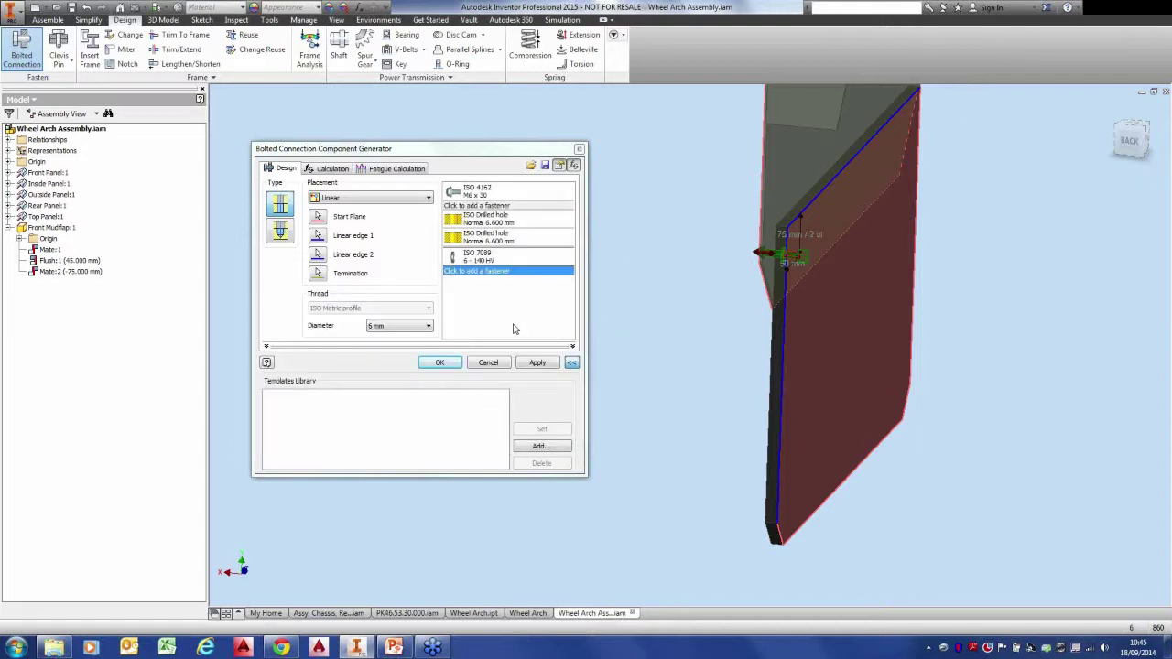
pyautogui.click(494, 273)
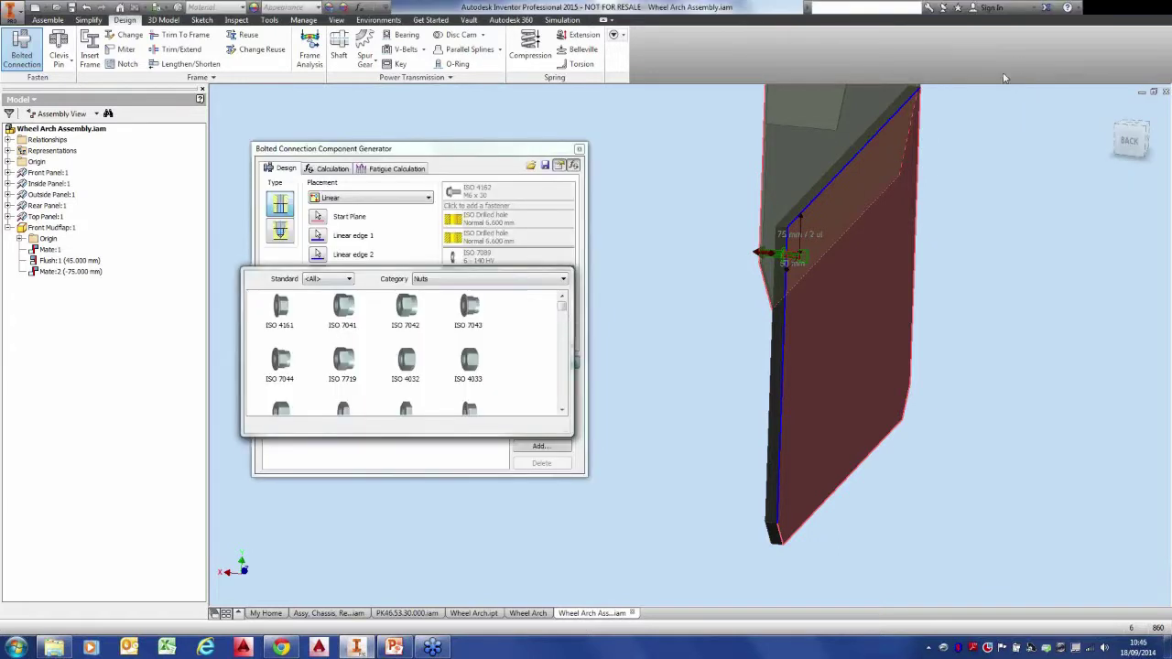
pyautogui.click(985, 91)
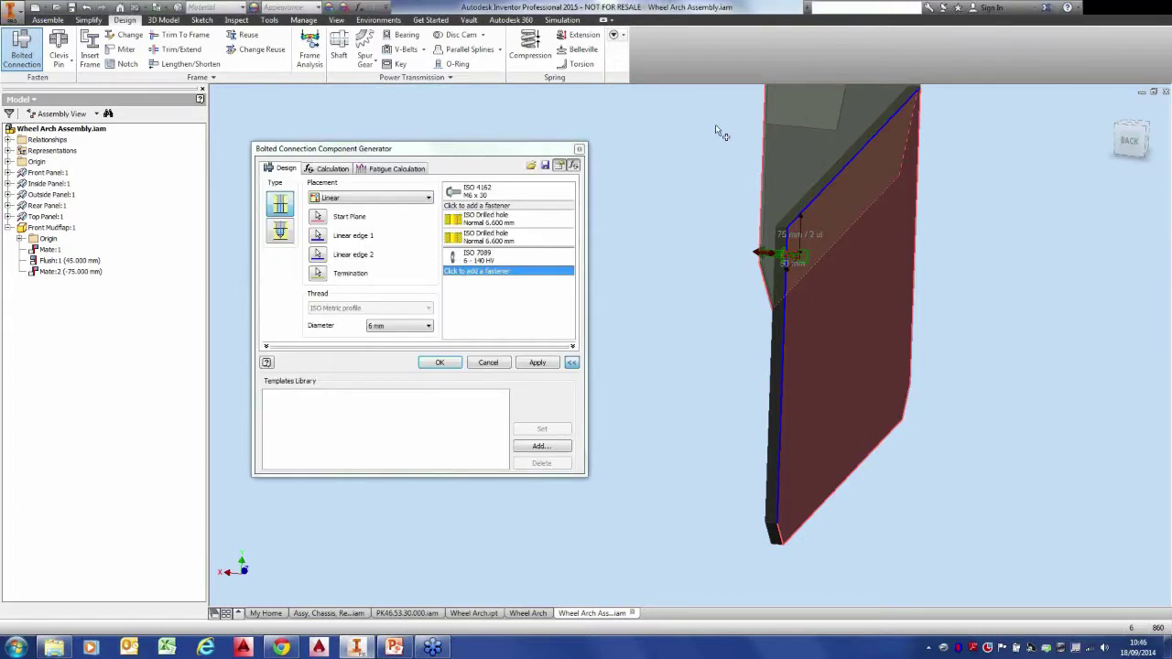
# Add an ISO 4161 M6 nut after the washer and generate the bolted connection, accepting the proposed file name.
pyautogui.click(491, 275)
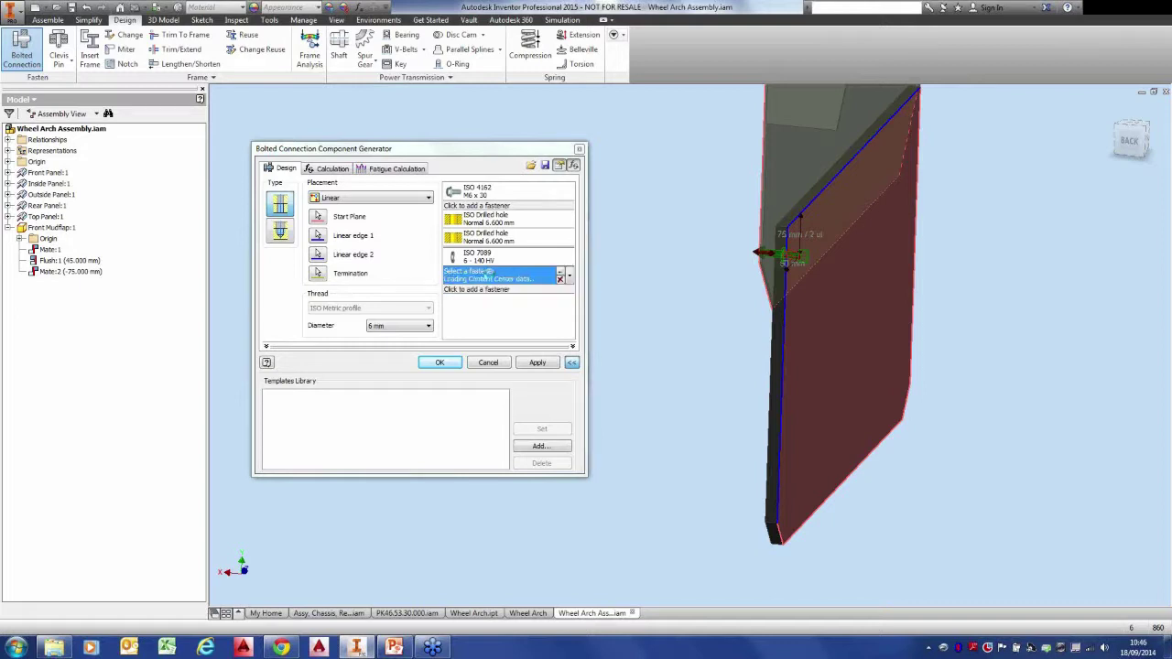
pyautogui.click(495, 285)
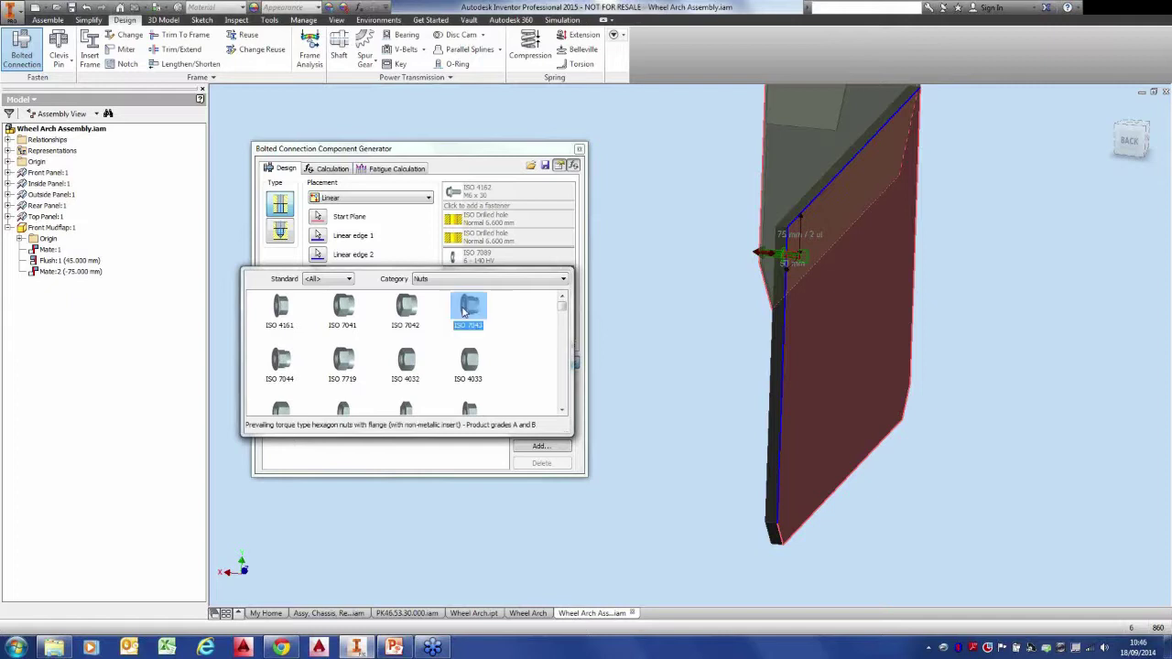
pyautogui.click(279, 308)
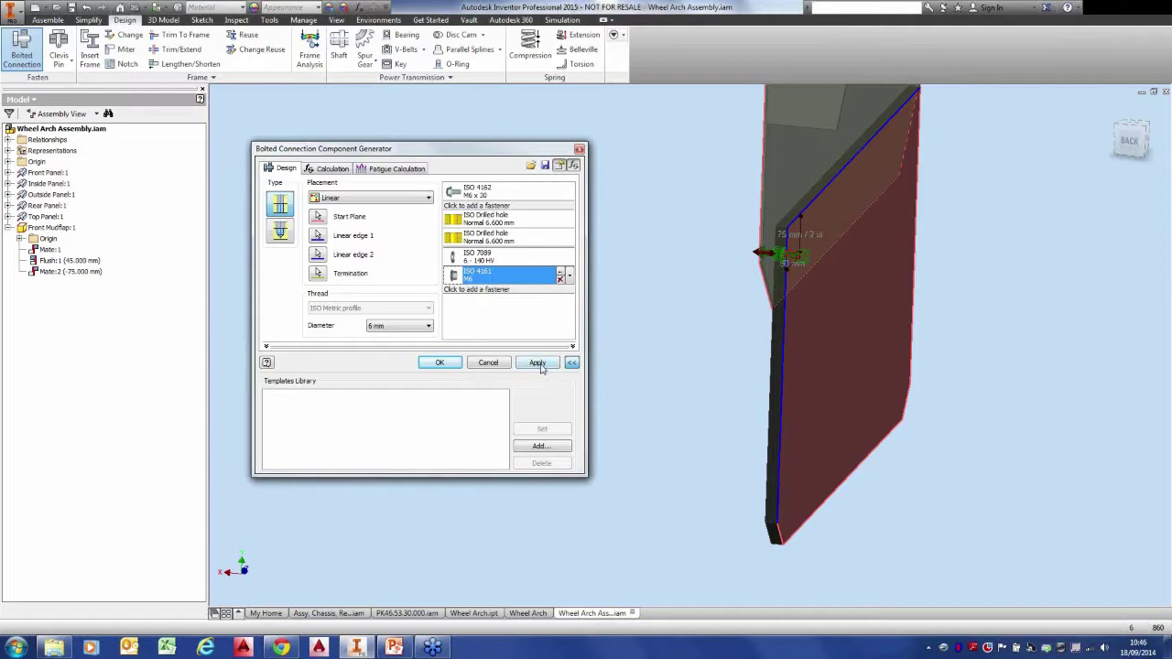
pyautogui.click(444, 364)
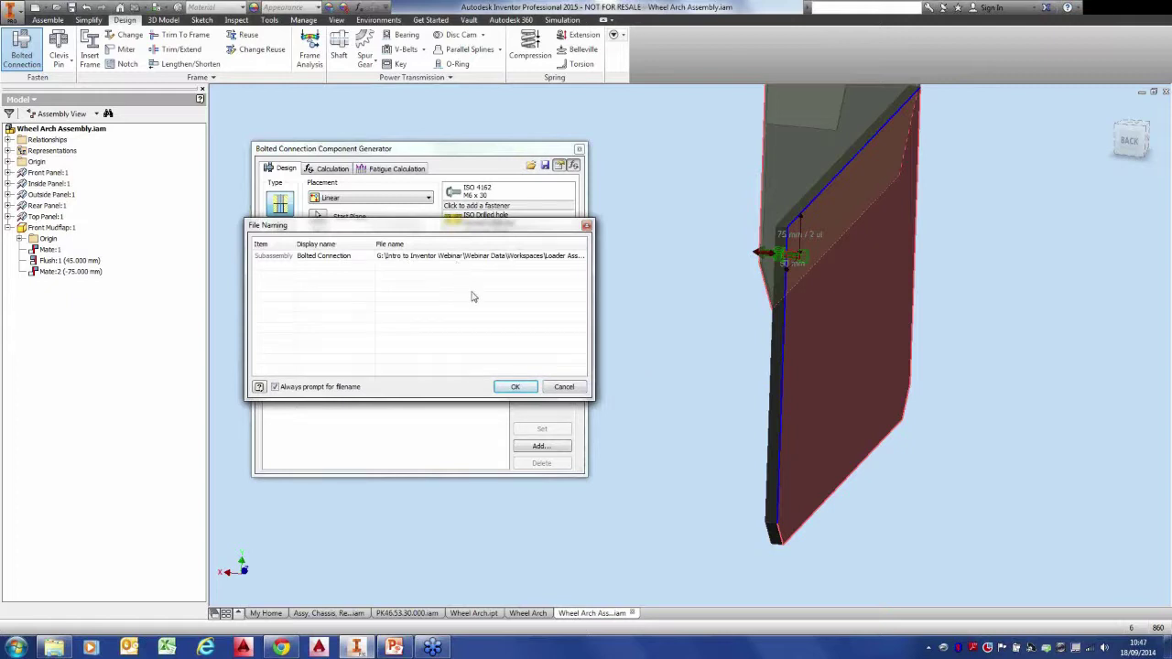
pyautogui.click(513, 388)
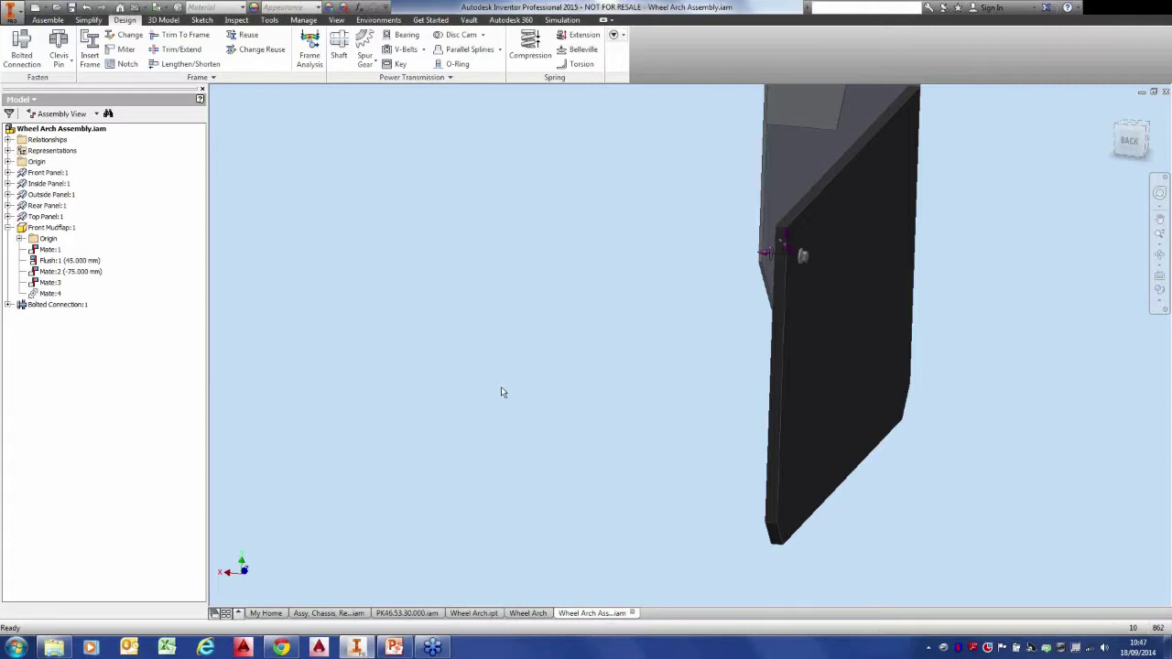
# Examine the generated bolted connection from both sides of the mudflap and rear panel joint.
pyautogui.scroll(-6, 795, 246)
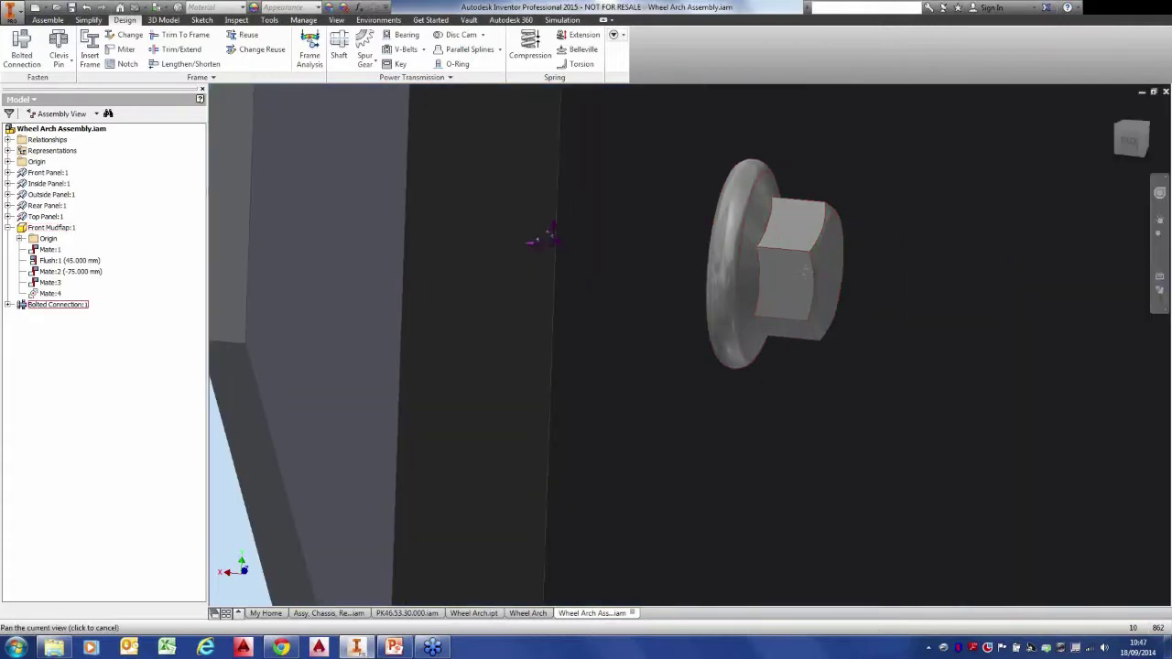
pyautogui.scroll(2, 794, 269)
pyautogui.keyDown('shift'); pyautogui.moveTo(793, 269); pyautogui.dragTo(778, 267, button='middle'); pyautogui.keyUp('shift')
pyautogui.scroll(-4, 485, 272)
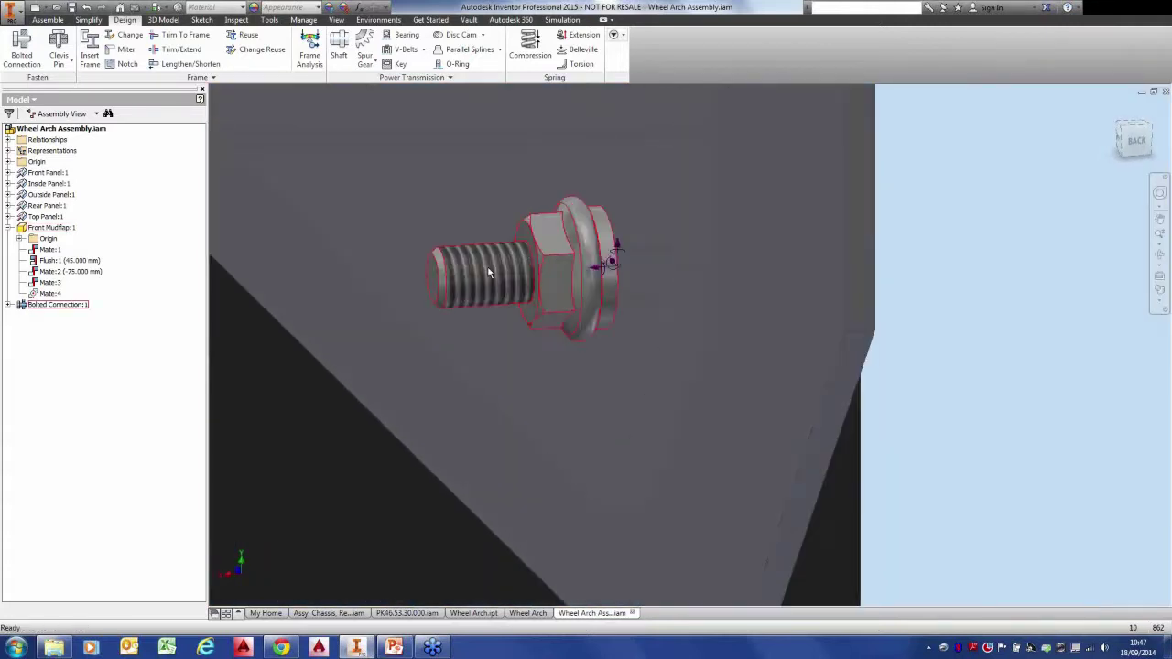
pyautogui.keyDown('shift'); pyautogui.moveTo(548, 265); pyautogui.dragTo(584, 260, button='middle'); pyautogui.keyUp('shift')
pyautogui.keyDown('shift'); pyautogui.moveTo(722, 248); pyautogui.dragTo(791, 226, button='middle'); pyautogui.keyUp('shift')
pyautogui.keyDown('shift'); pyautogui.moveTo(561, 223); pyautogui.dragTo(616, 327, button='middle'); pyautogui.keyUp('shift')
# Open the front mudflap part from the assembly and examine the hole near its corner.
pyautogui.rightClick(617, 327)
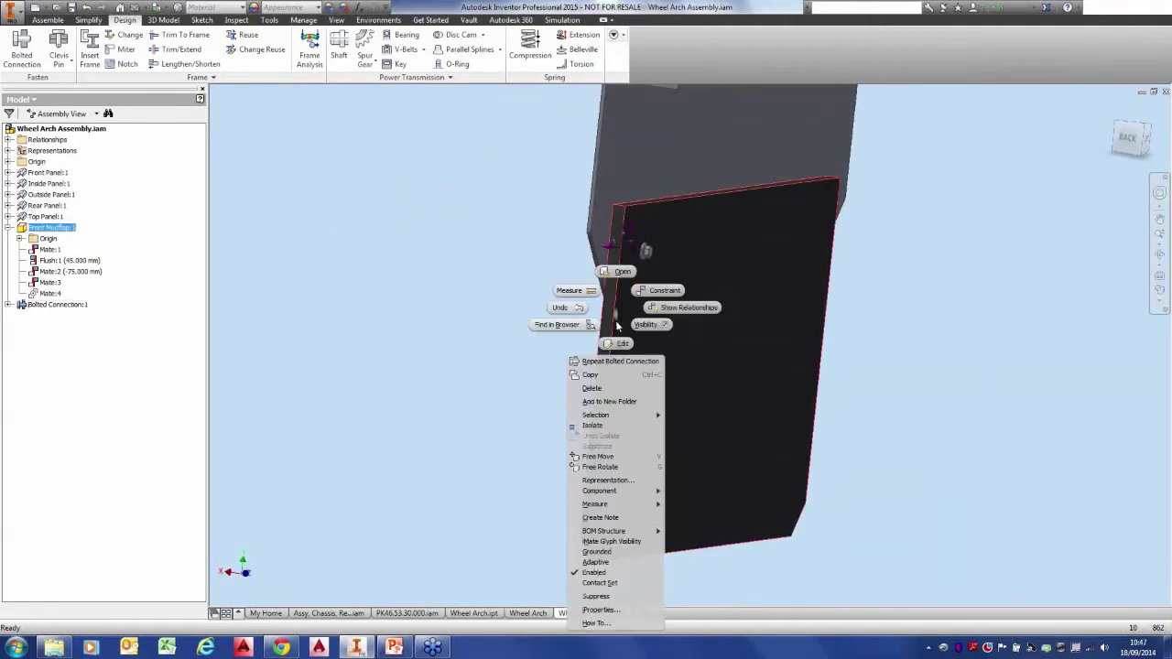
pyautogui.click(615, 254)
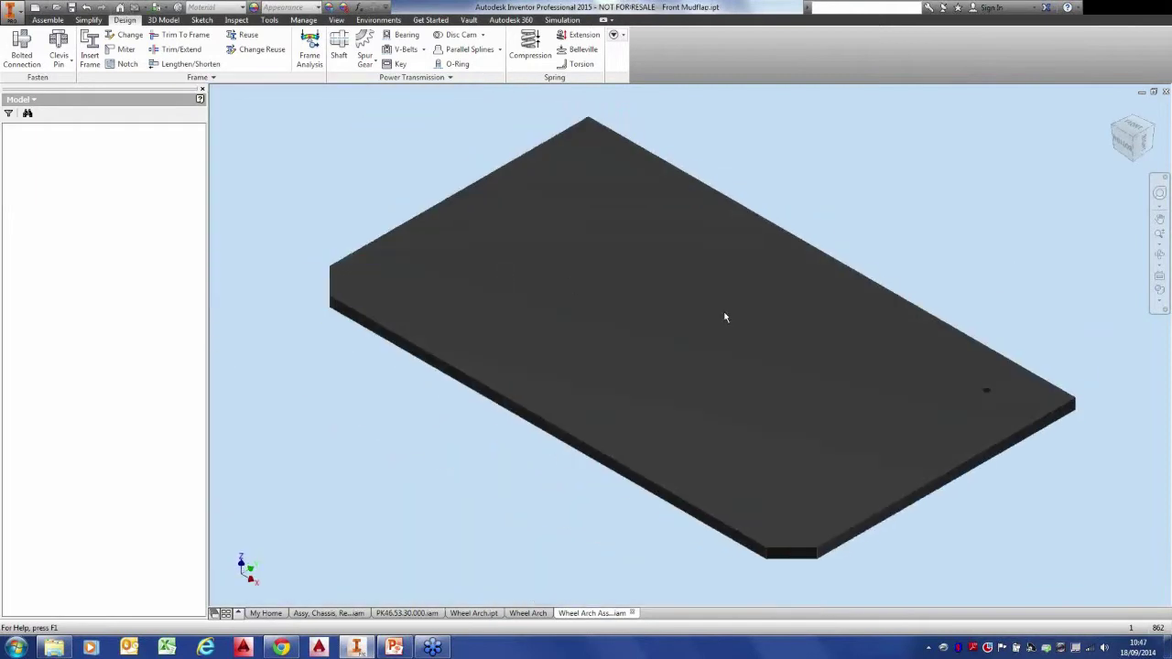
pyautogui.scroll(-3, 769, 359)
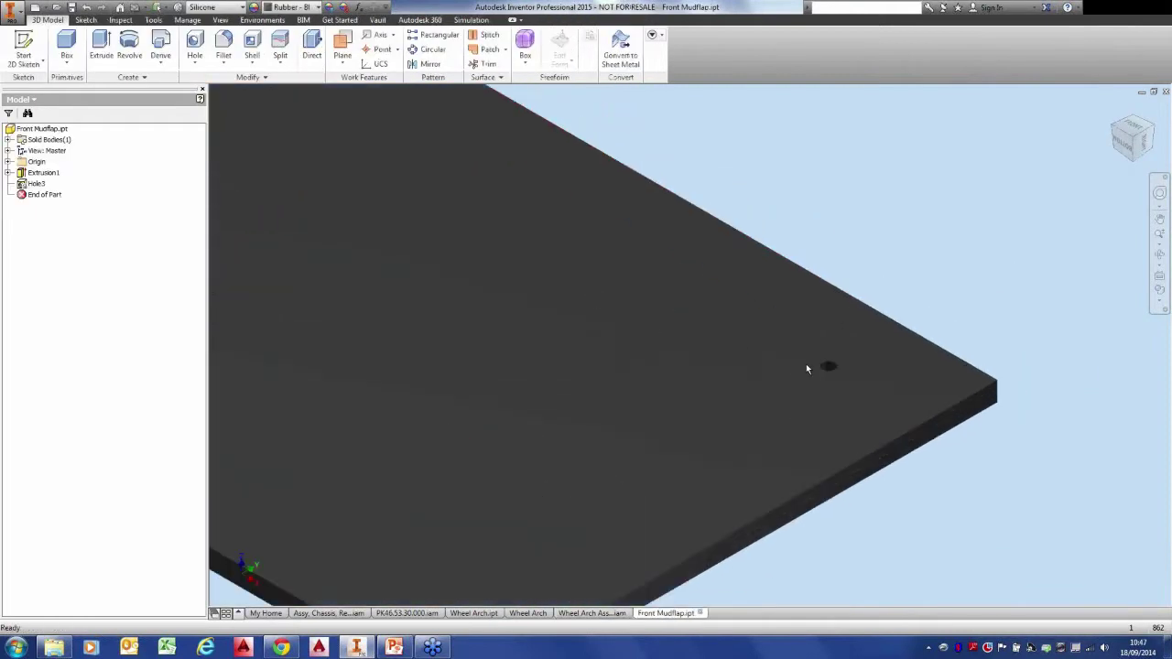
pyautogui.scroll(-5, 818, 369)
pyautogui.keyDown('shift'); pyautogui.moveTo(809, 365); pyautogui.dragTo(684, 323, button='middle'); pyautogui.keyUp('shift')
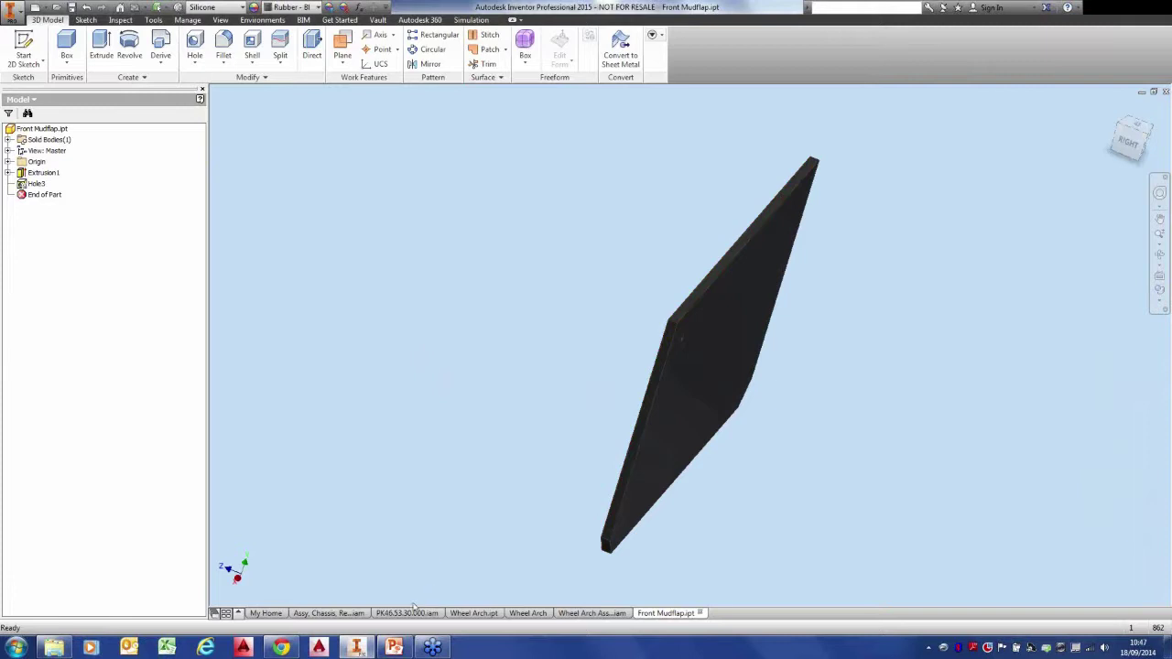
# Create a new metric drawing from the ANSI (mm).dwg template.
pyautogui.click(36, 10)
pyautogui.scroll(-2, 364, 300)
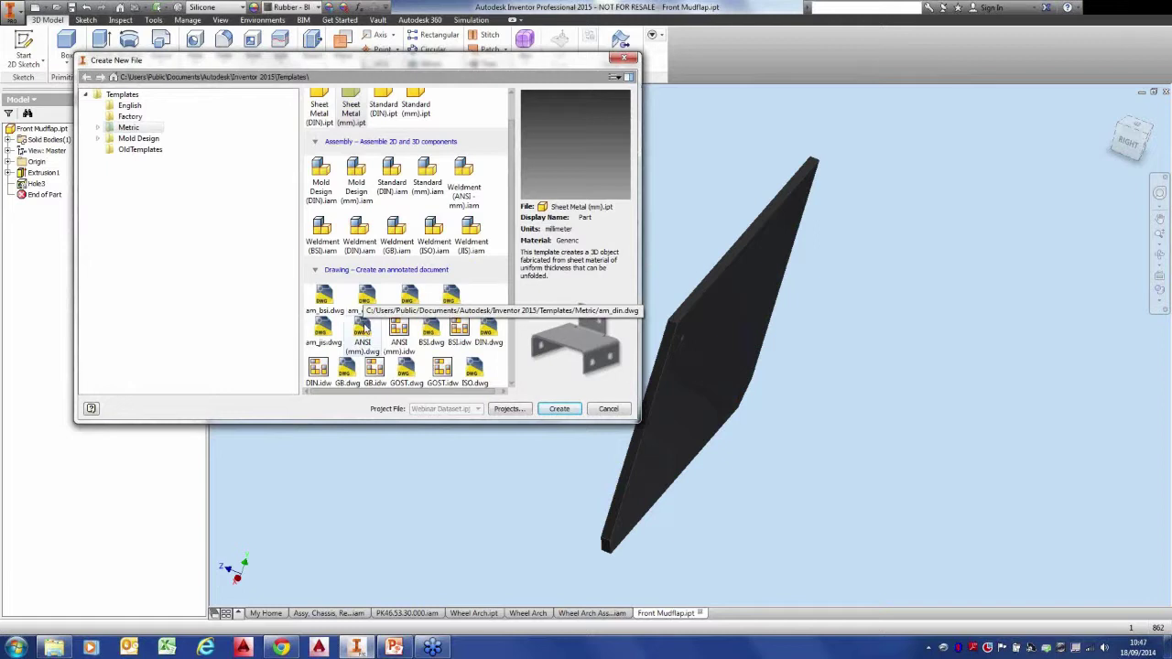
pyautogui.doubleClick(374, 342)
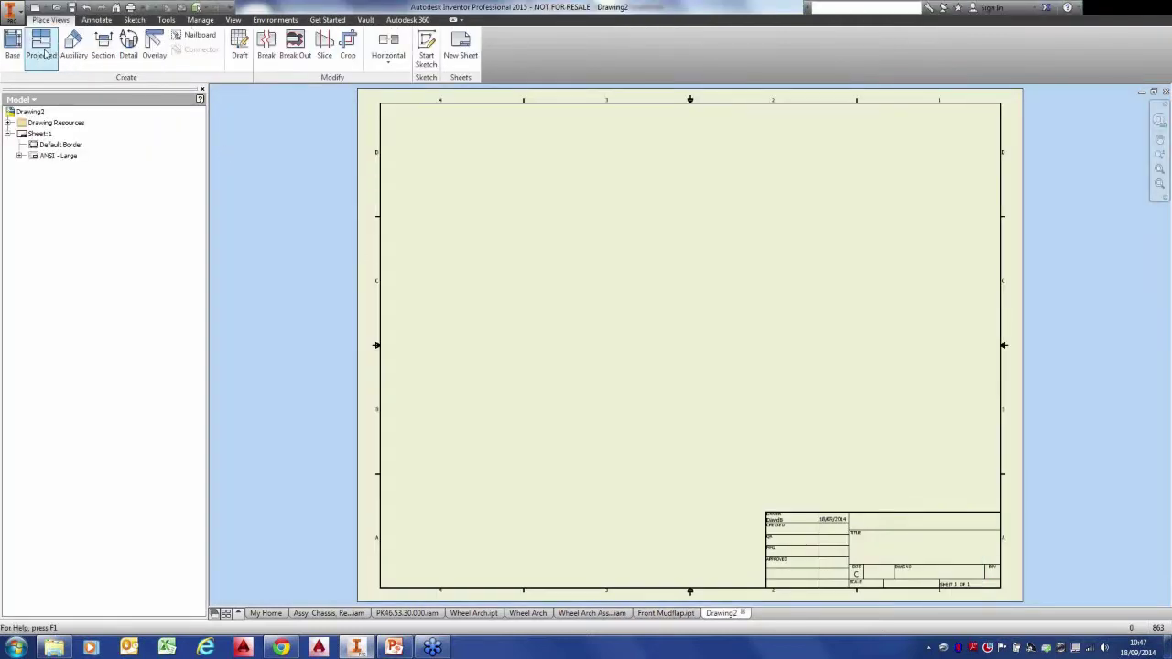
# Start a base view on the sheet with Assy, Chassis, Rear.iam as its source file.
pyautogui.click(13, 42)
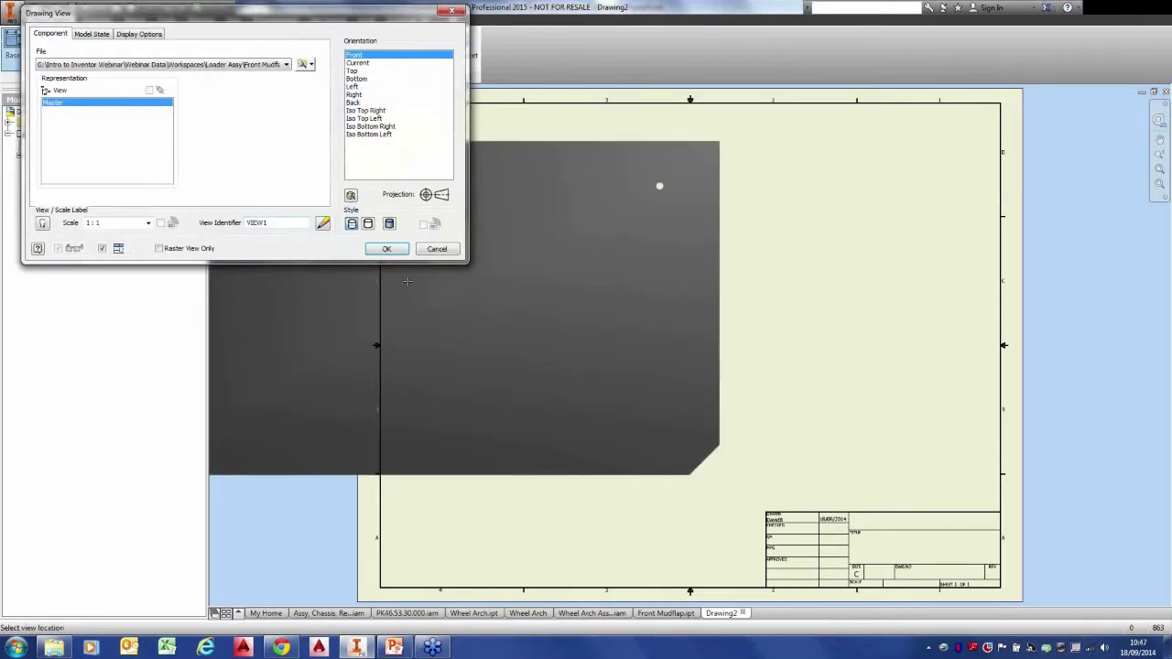
pyautogui.click(224, 66)
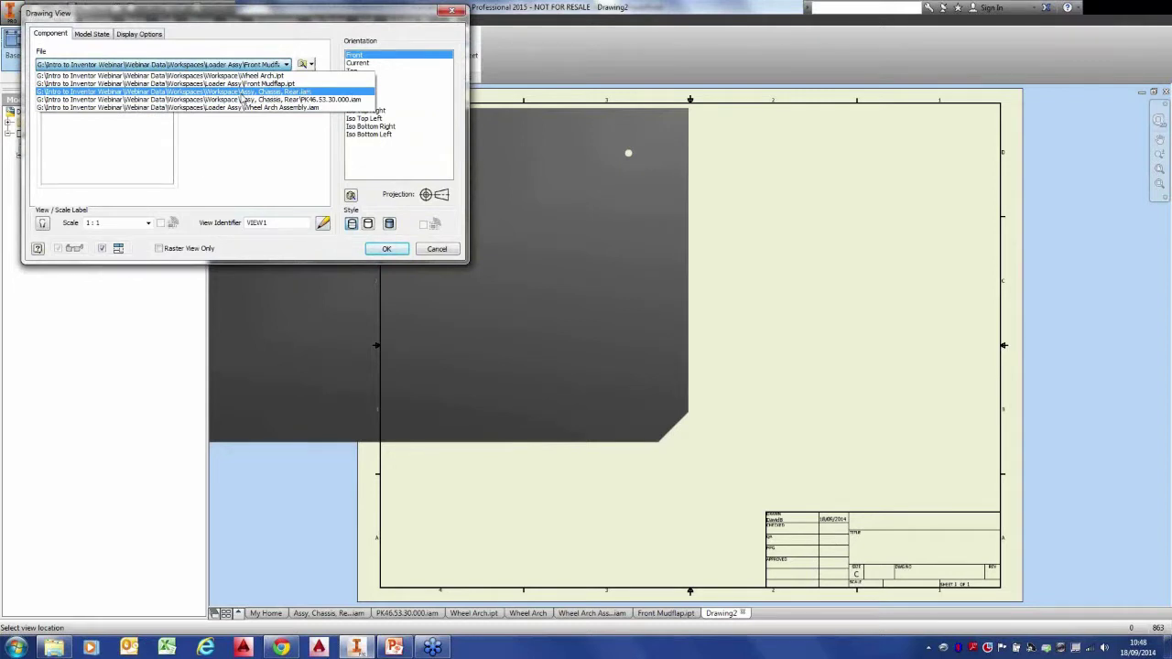
pyautogui.click(242, 93)
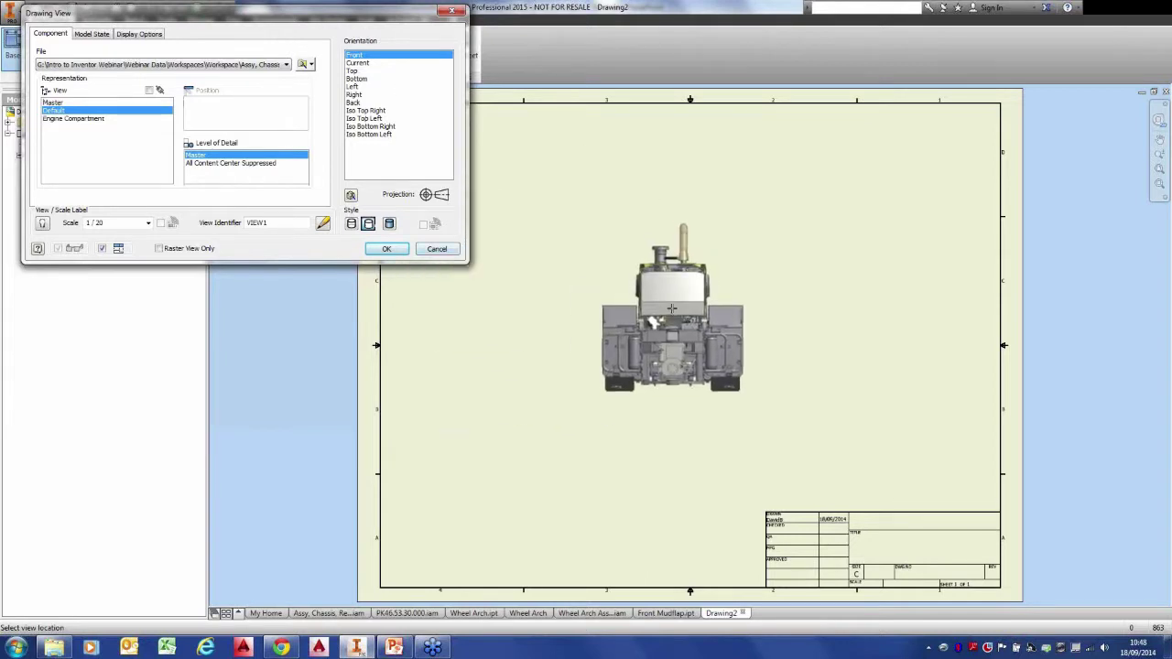
# Orient the base view to the model's left side through a custom view and place it without projected views.
pyautogui.click(365, 63)
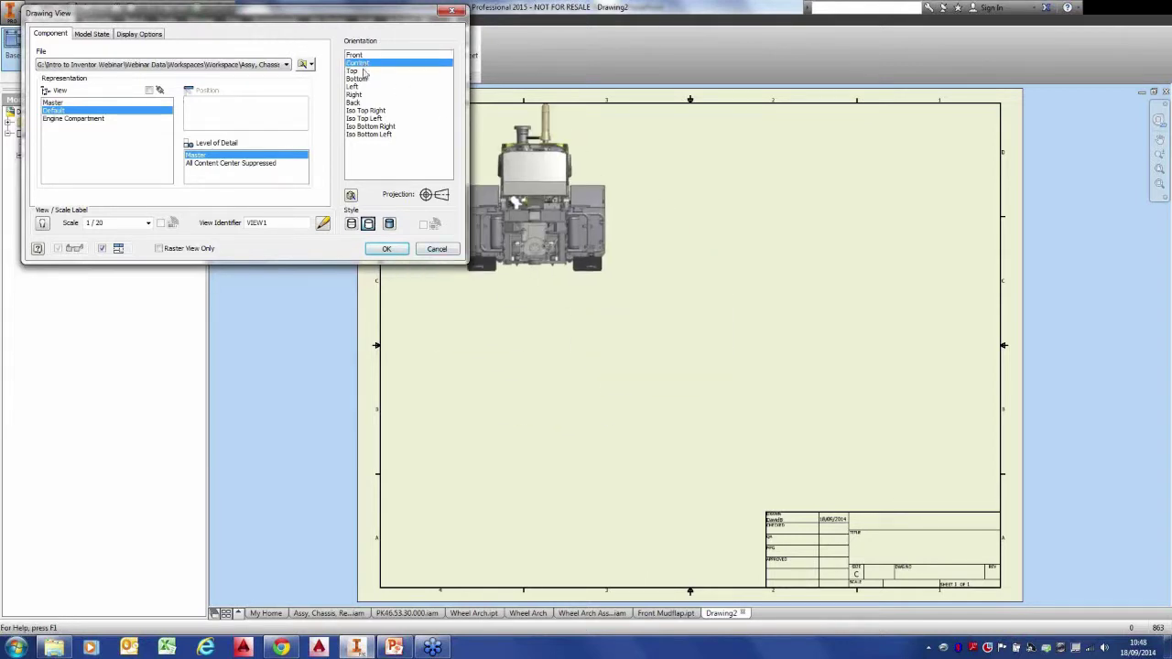
pyautogui.click(354, 71)
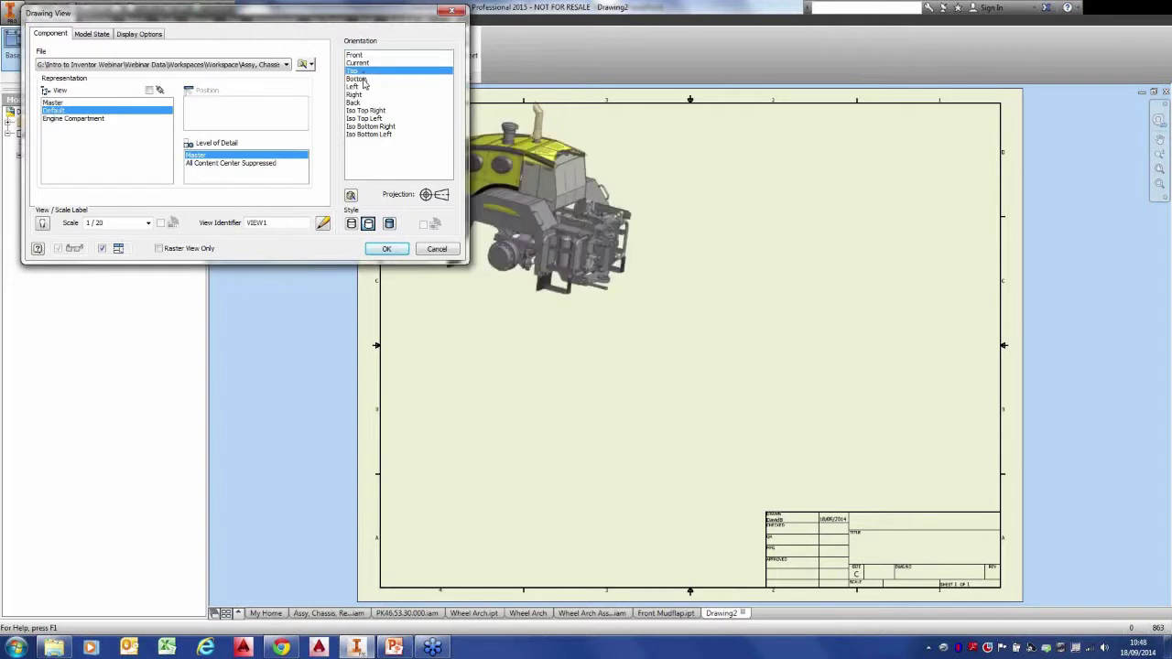
pyautogui.click(357, 79)
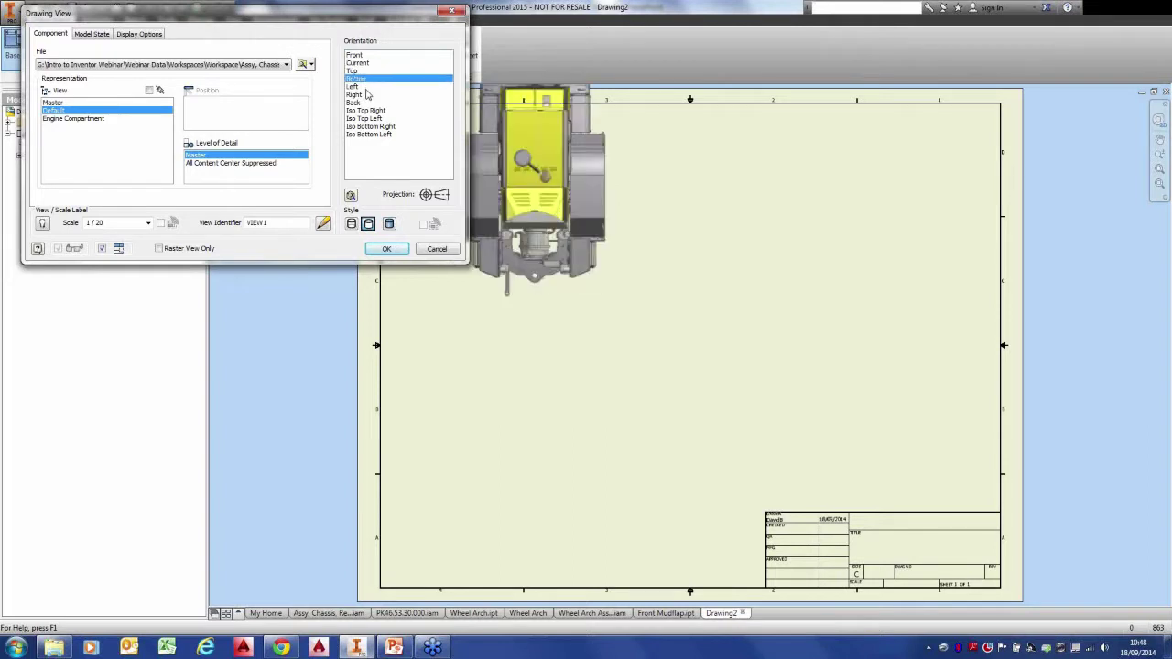
pyautogui.click(366, 88)
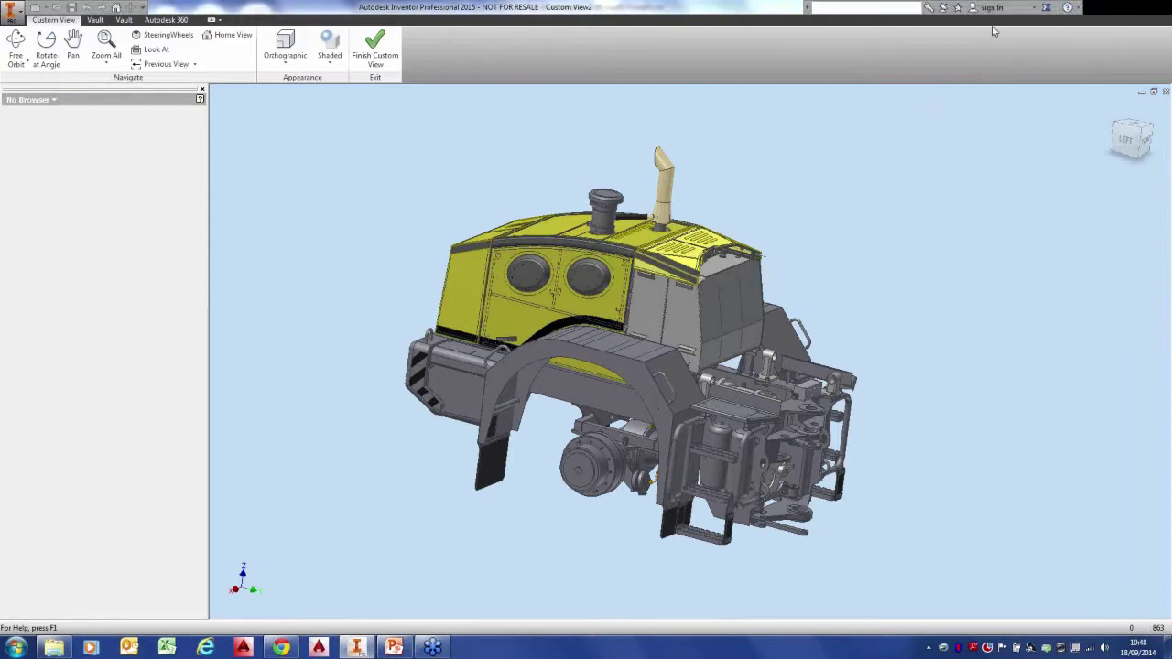
pyautogui.click(1124, 139)
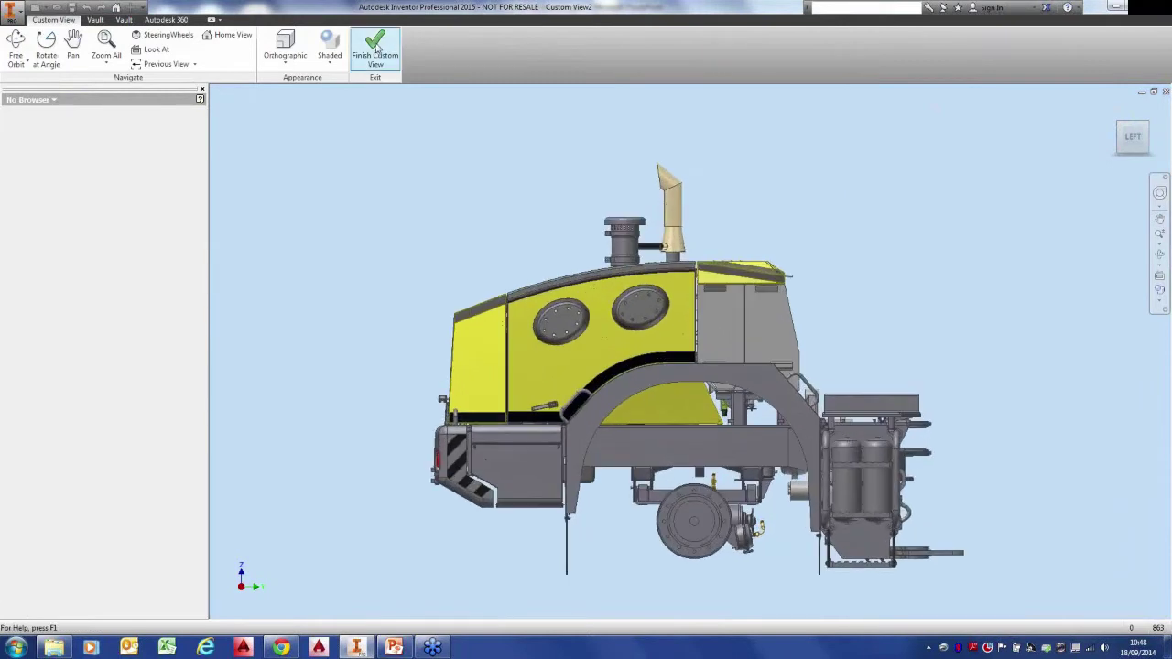
pyautogui.click(374, 46)
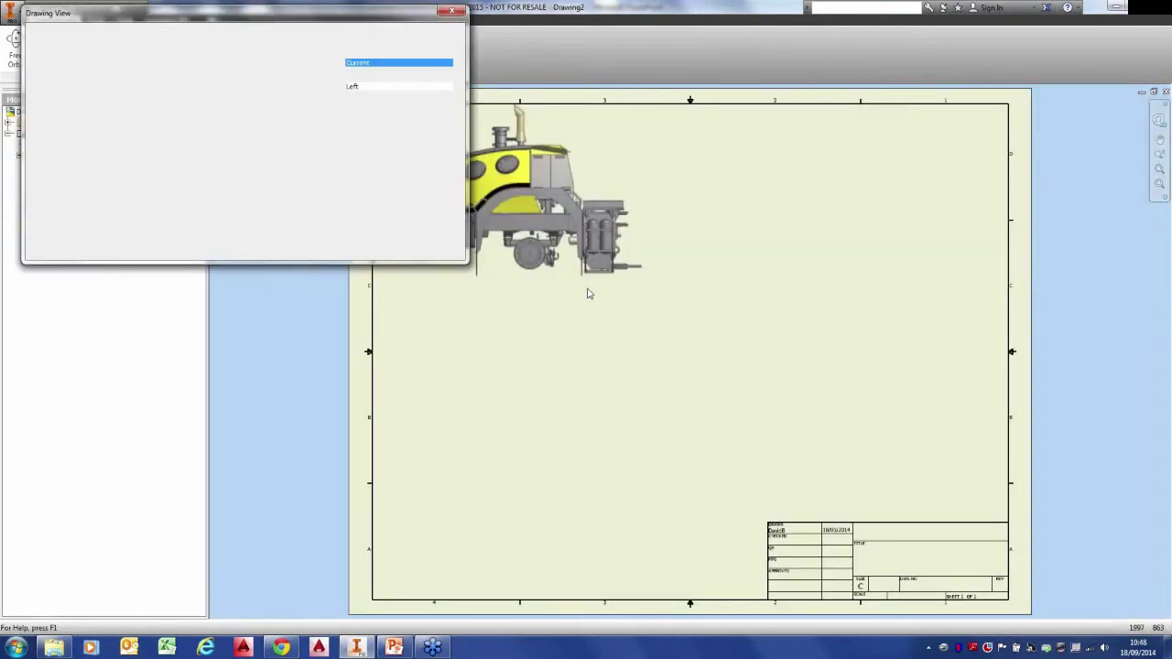
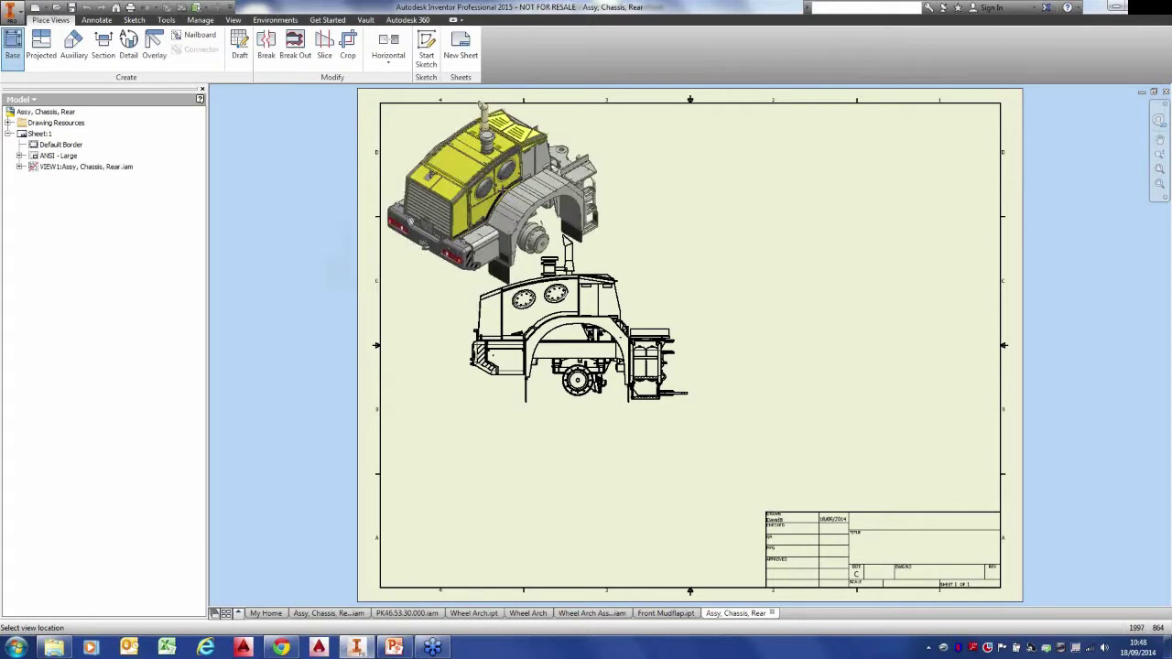
pyautogui.rightClick(503, 190)
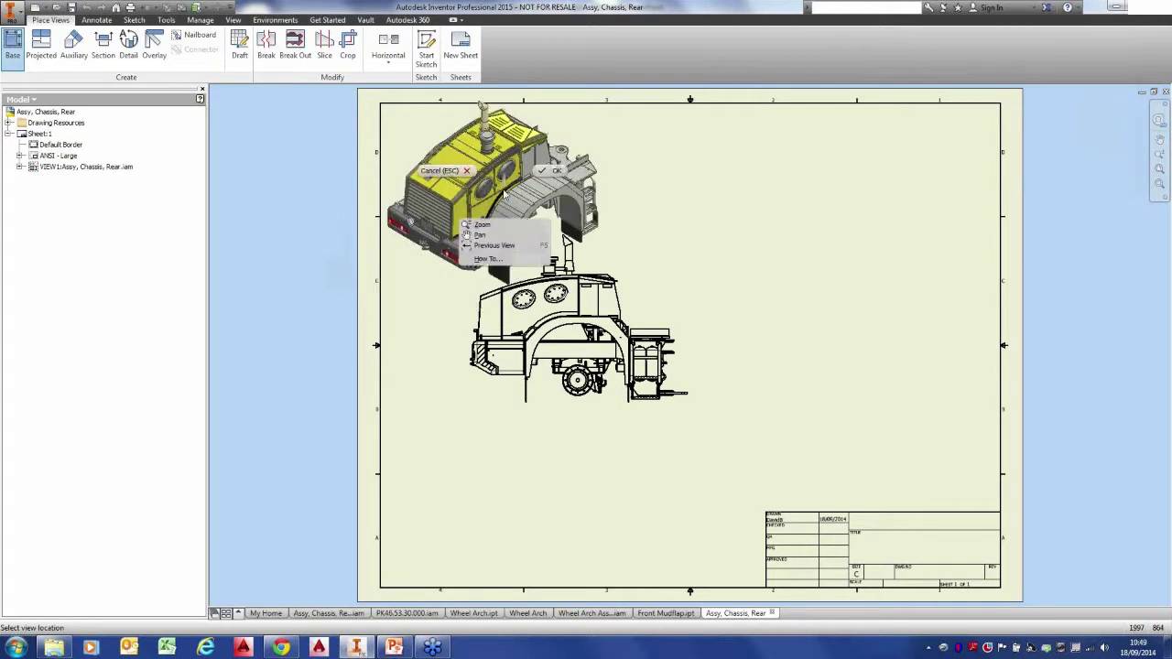
pyautogui.click(468, 174)
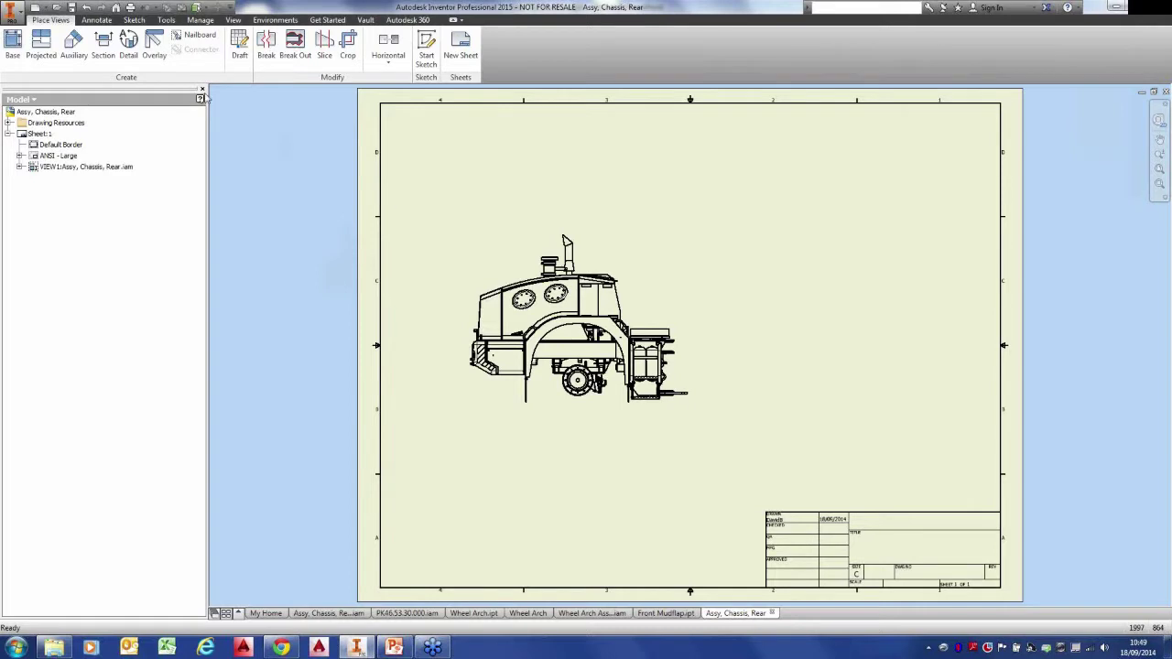
# Start a text note in the sheet's empty area and choose the MASS property from Physical Properties - Model.
pyautogui.click(101, 21)
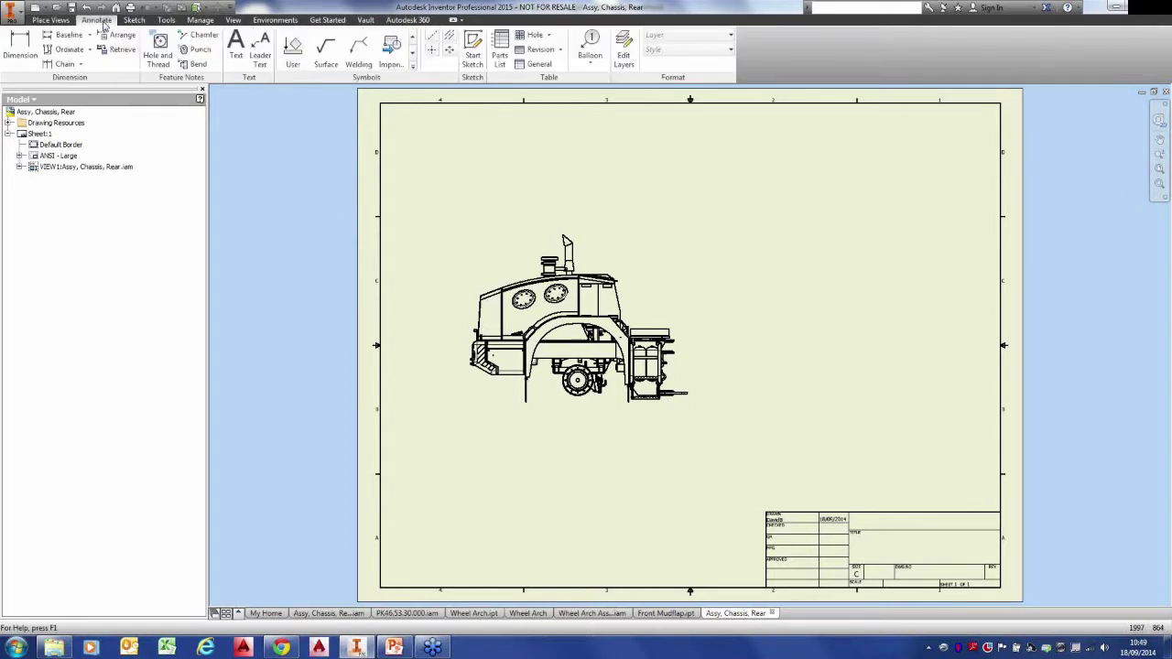
pyautogui.click(232, 64)
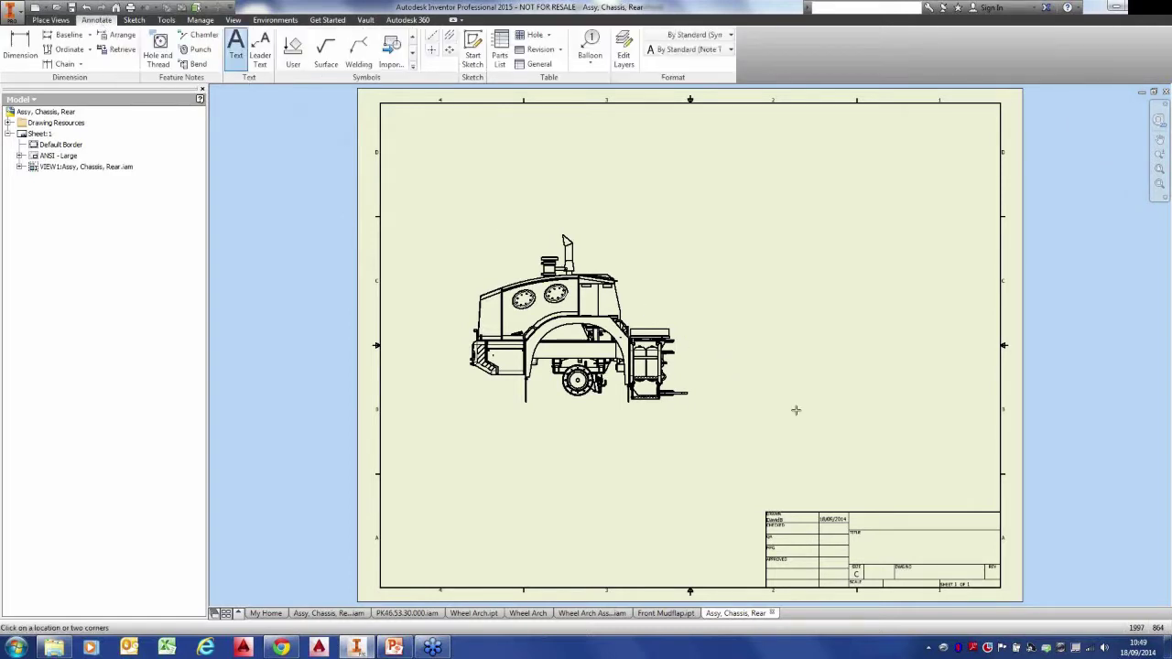
pyautogui.click(873, 446)
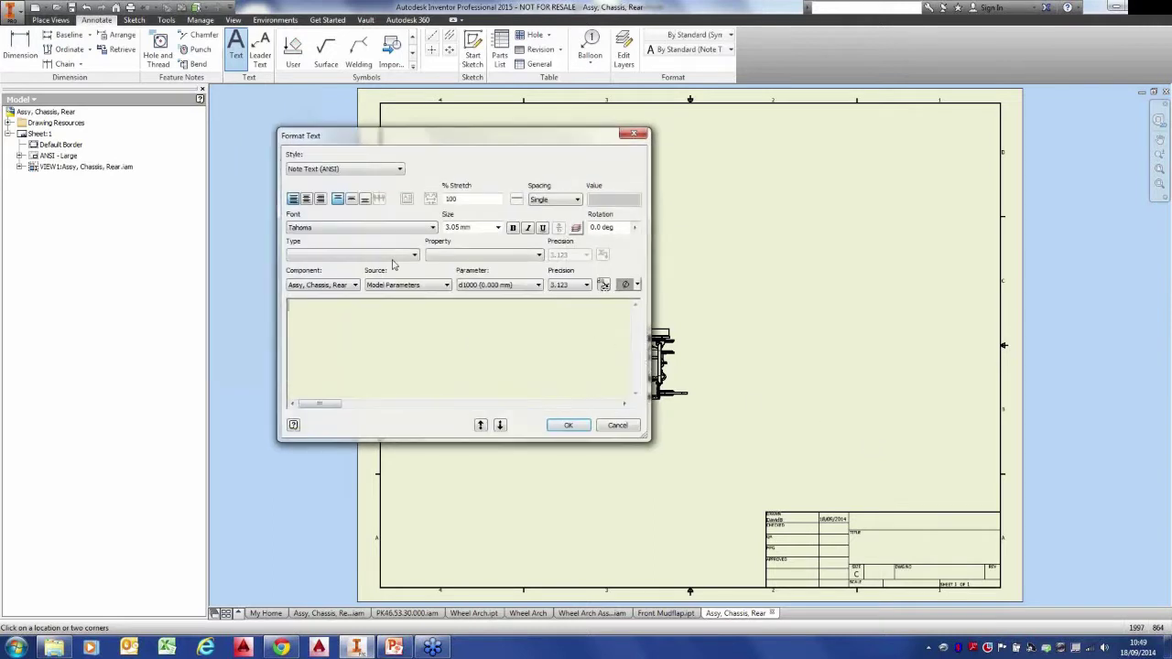
pyautogui.click(334, 257)
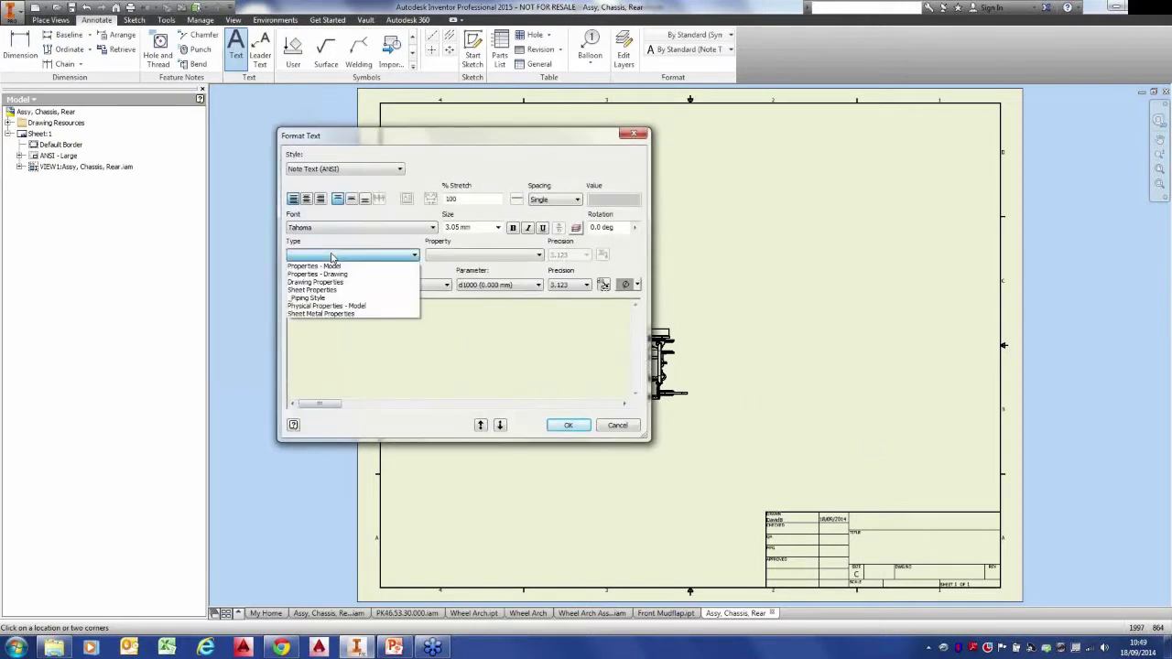
pyautogui.click(346, 306)
pyautogui.click(455, 257)
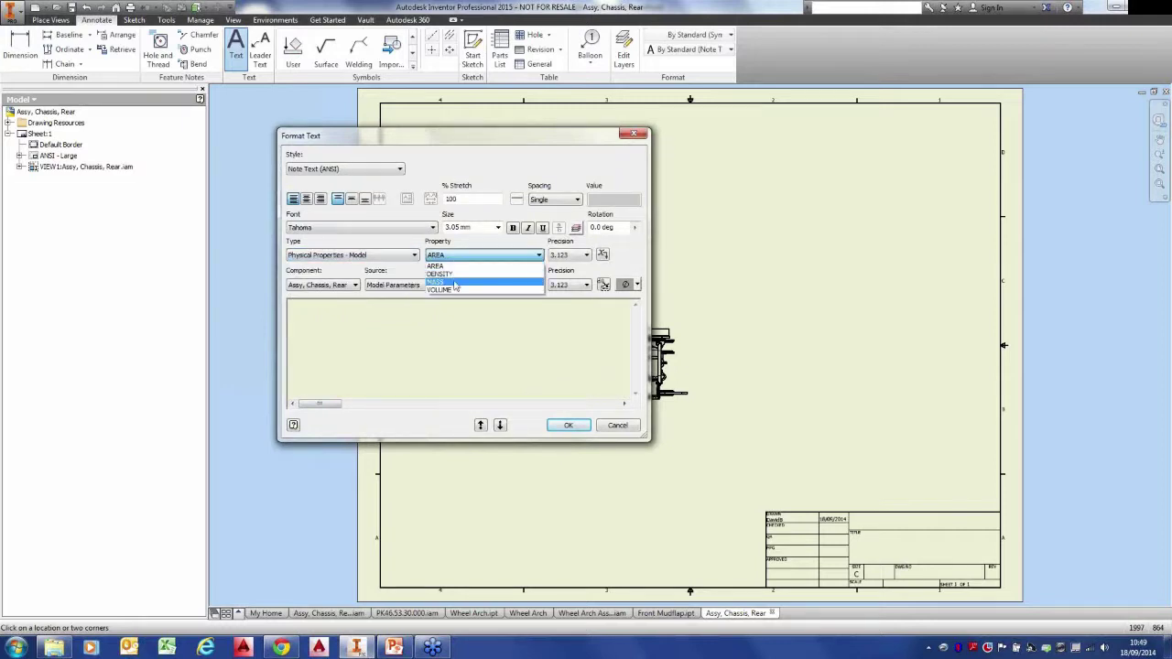
pyautogui.click(455, 282)
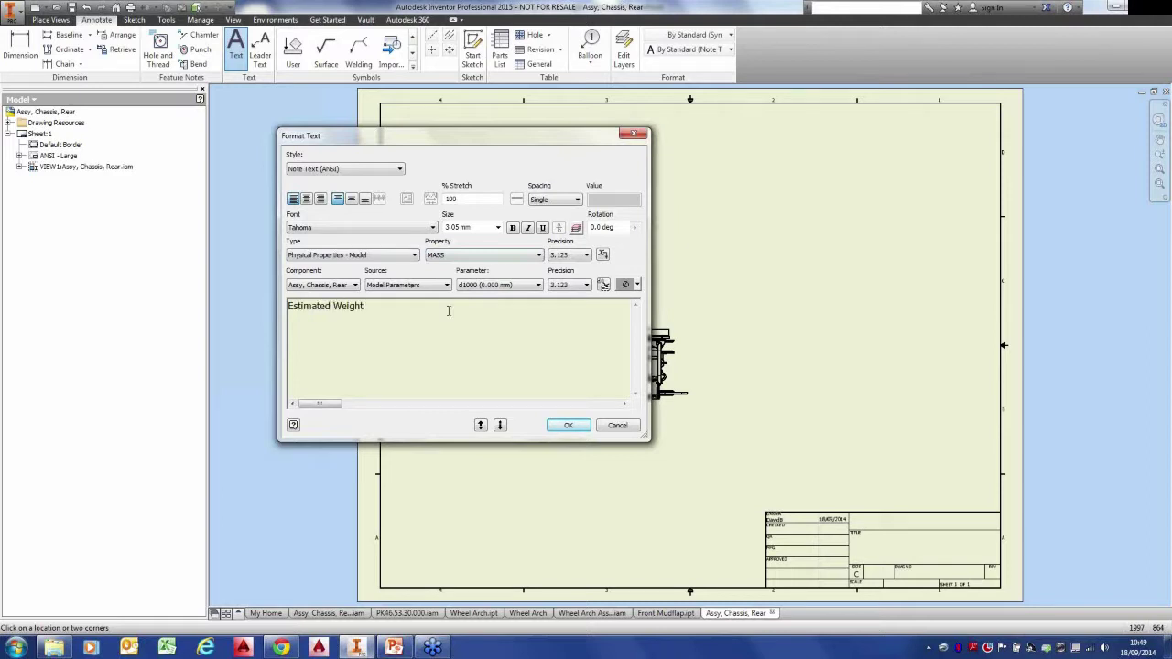
# Insert the mass property after the words "Estimated Weight:" and finish the text note.
pyautogui.click(602, 254)
pyautogui.click(567, 425)
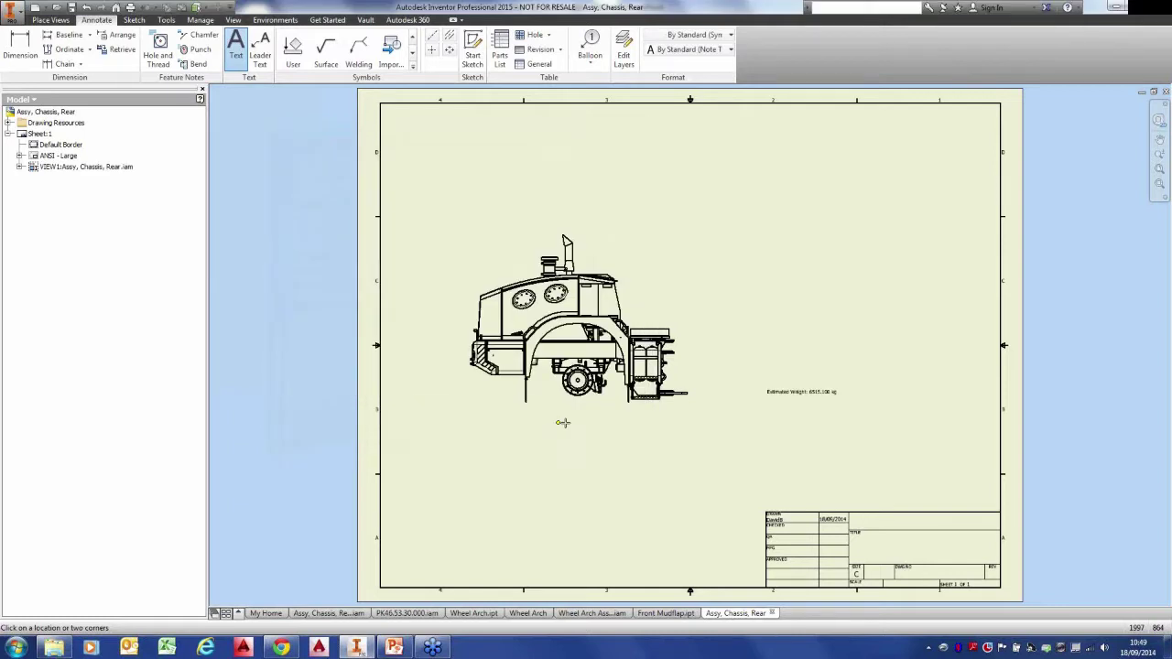
pyautogui.scroll(5, 770, 408)
pyautogui.scroll(-2, 736, 407)
pyautogui.rightClick(675, 393)
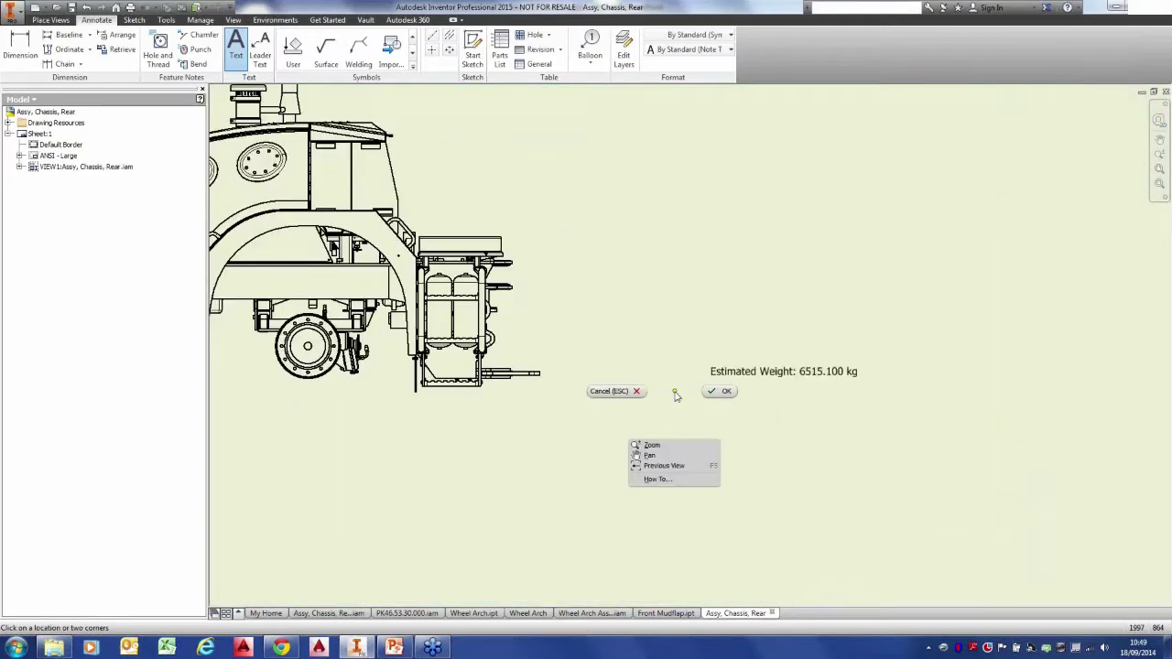
pyautogui.click(708, 394)
pyautogui.scroll(-2, 555, 357)
pyautogui.moveTo(555, 357); pyautogui.dragTo(570, 360, button='middle')
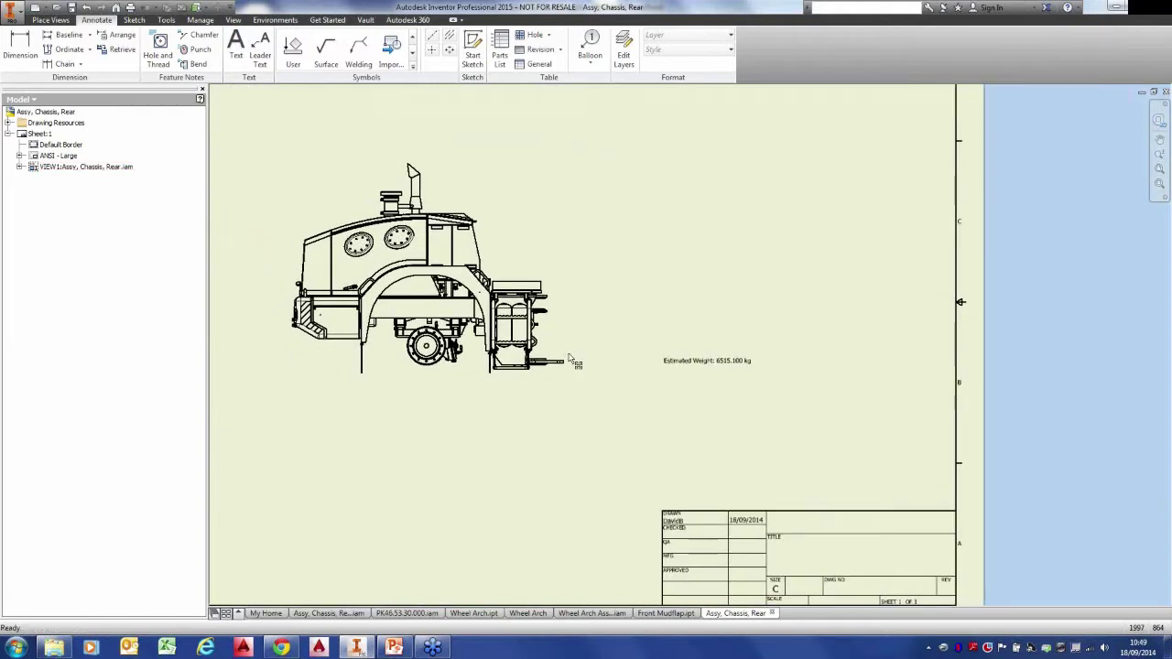
pyautogui.scroll(3, 732, 385)
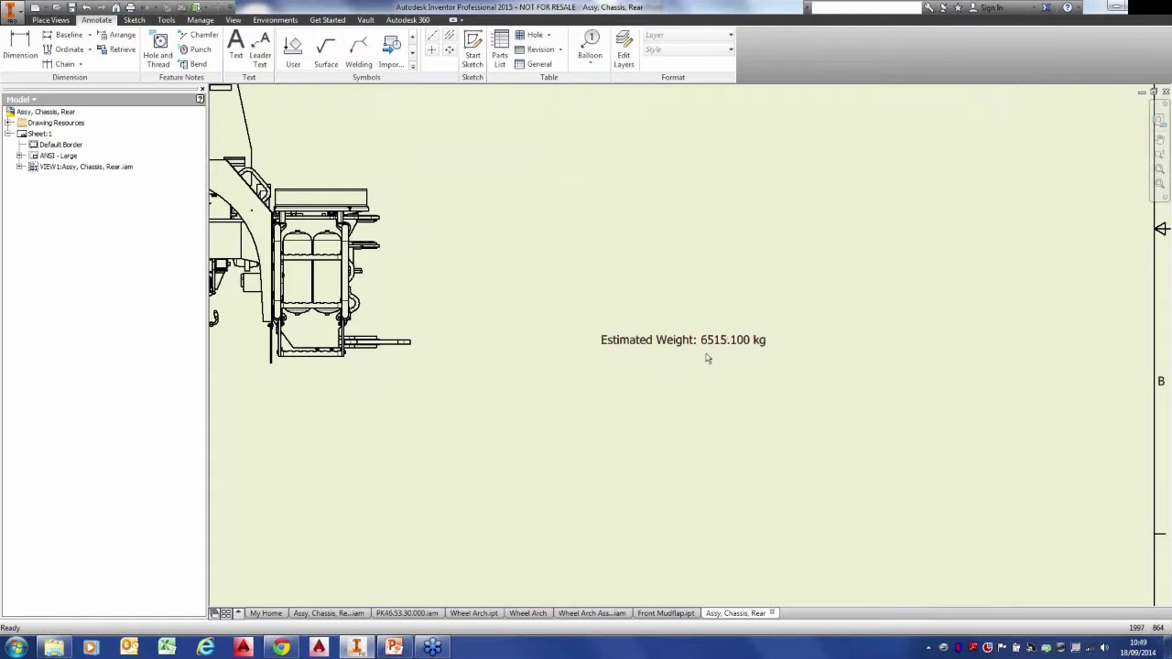
pyautogui.press('Home')
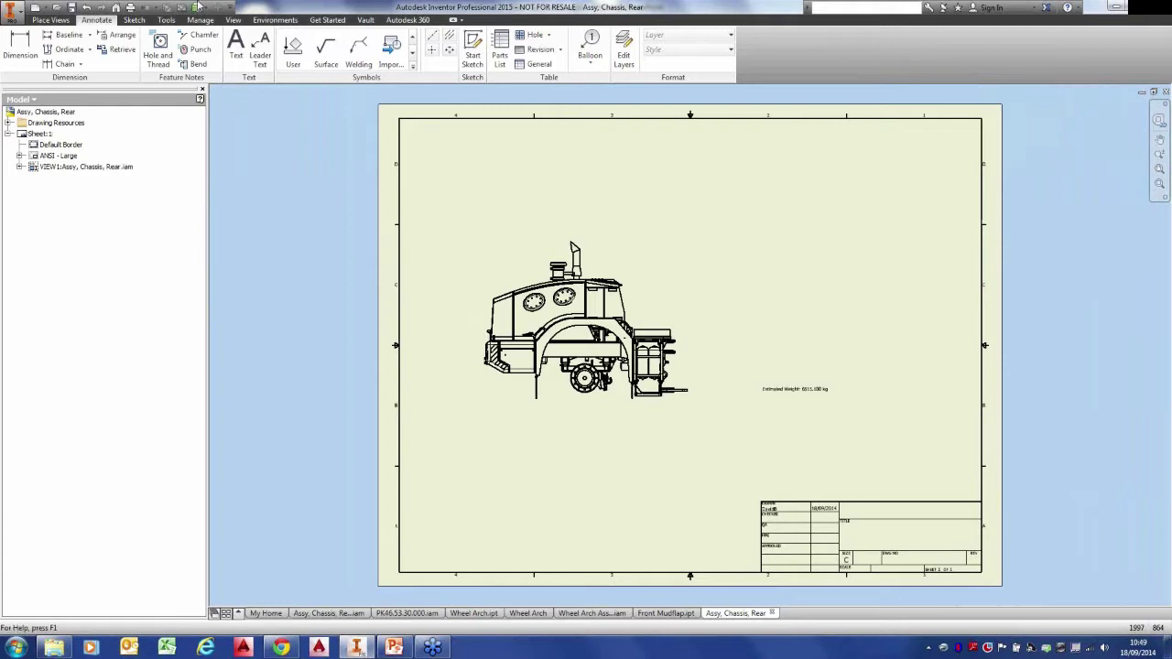
pyautogui.moveTo(1023, 154); pyautogui.dragTo(996, 161, button='middle')
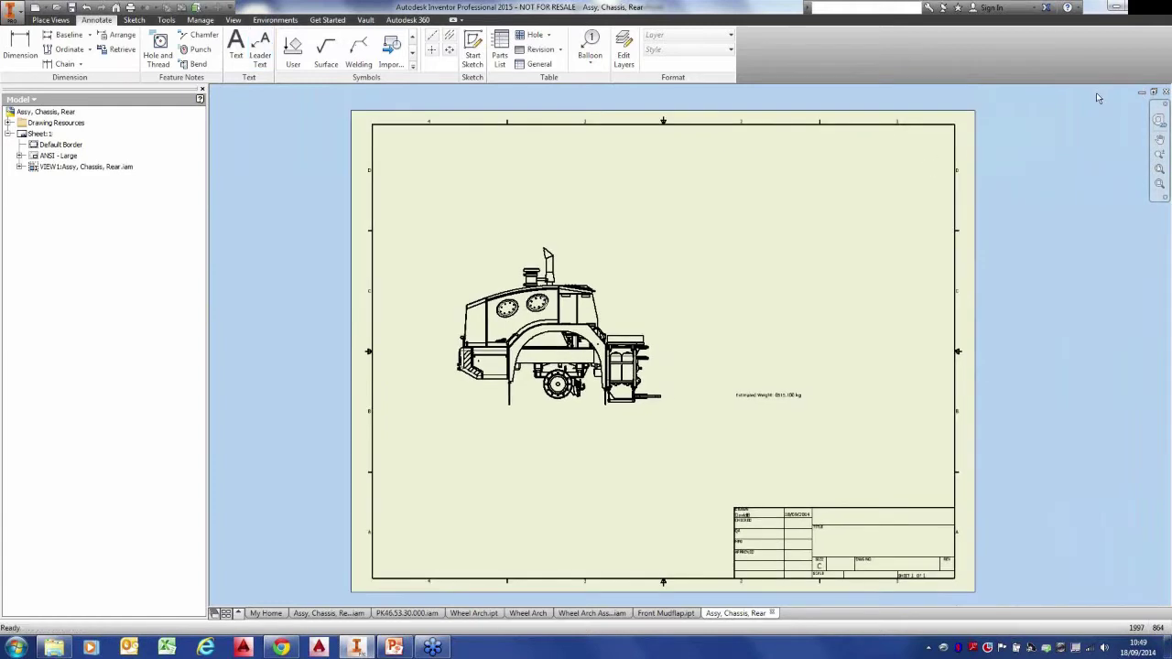
# Close the chassis drawing and return to Wheel Arch Assembly.iam.
pyautogui.click(11, 11)
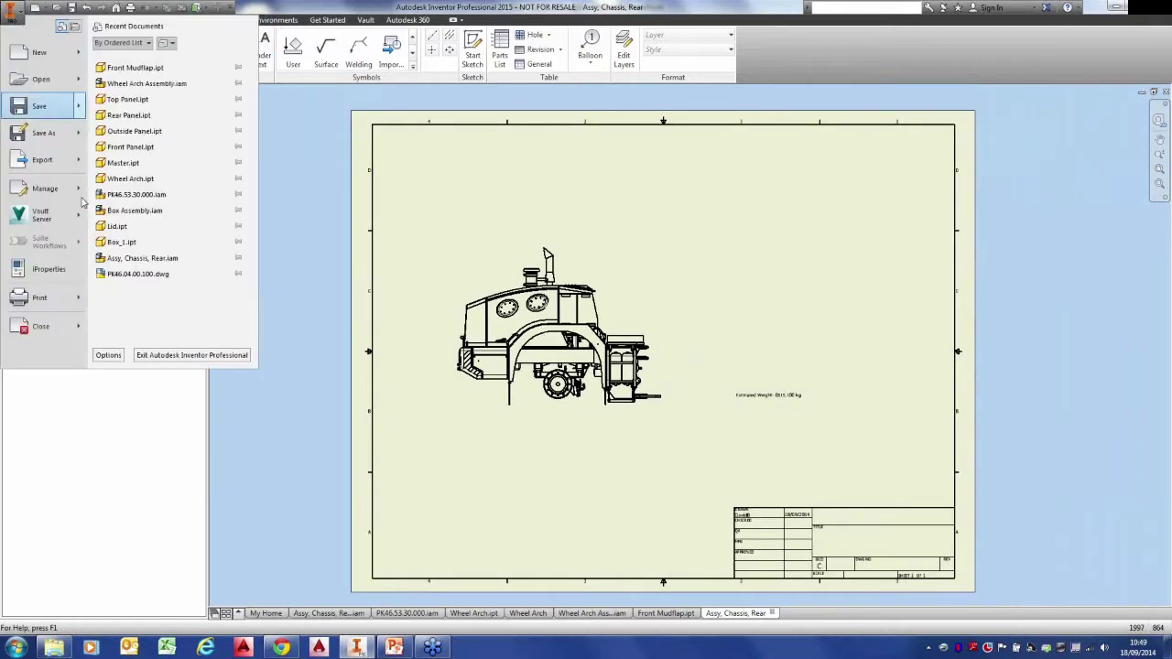
pyautogui.click(39, 327)
pyautogui.click(549, 348)
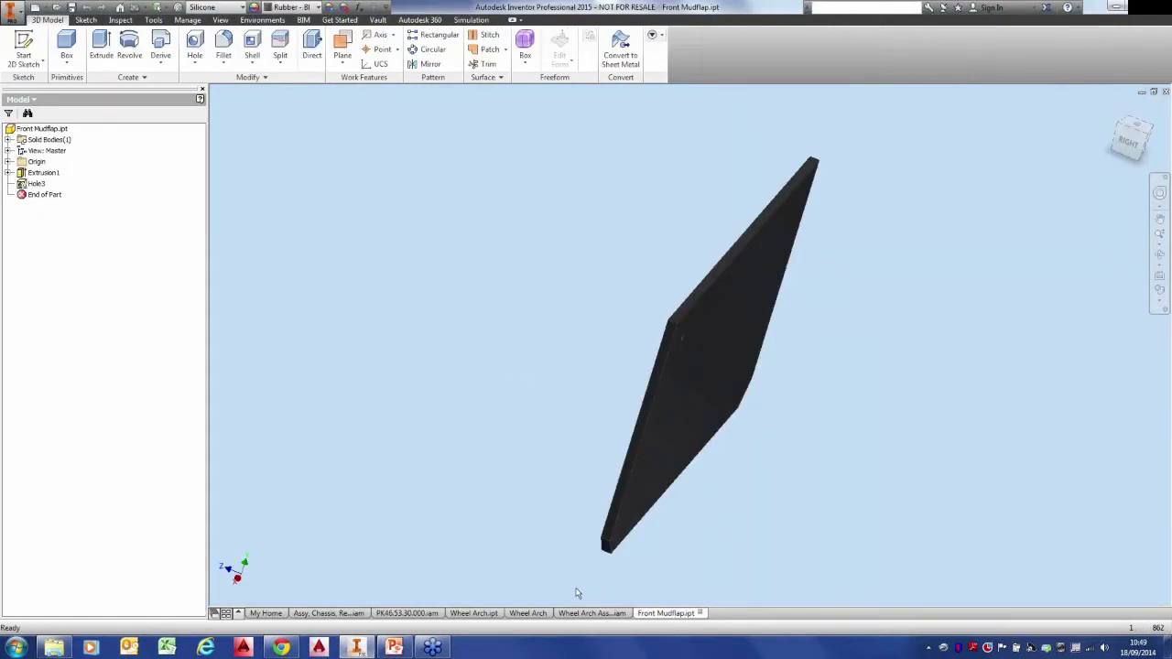
pyautogui.click(591, 612)
pyautogui.scroll(-3, 458, 348)
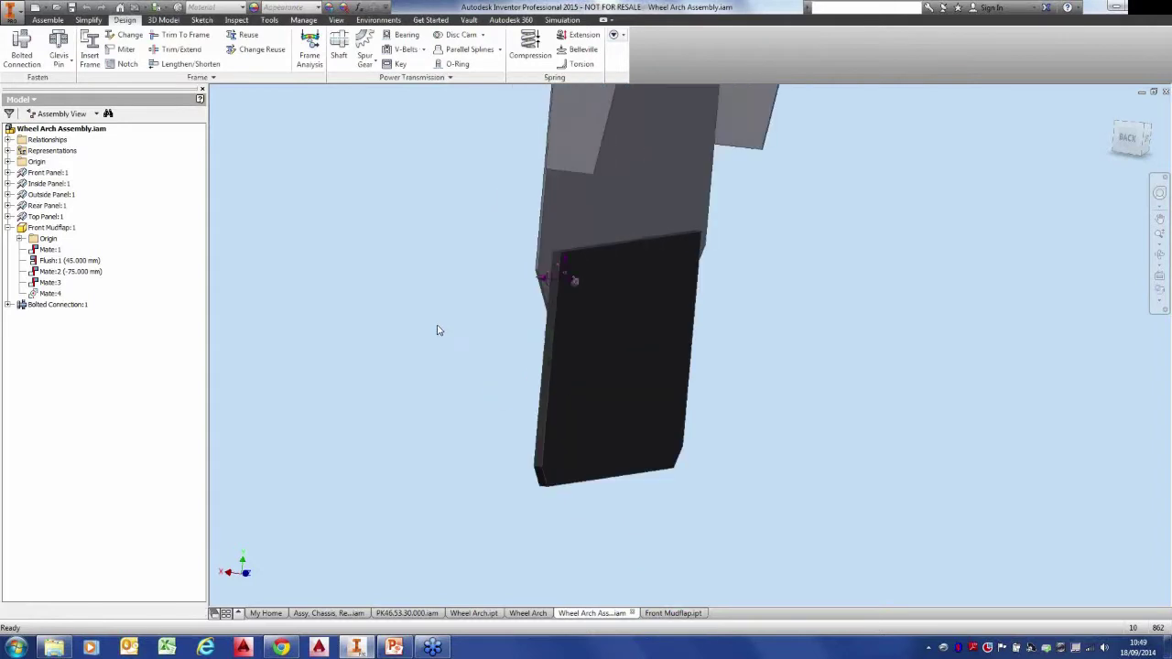
# Orient the wheel arch assembly to its front view and create a new drawing from the metric ANSI (mm).dwg template.
pyautogui.keyDown('shift'); pyautogui.moveTo(438, 327); pyautogui.dragTo(440, 342, button='middle'); pyautogui.keyUp('shift')
pyautogui.scroll(-5, 452, 338)
pyautogui.keyDown('shift'); pyautogui.moveTo(1066, 157); pyautogui.dragTo(1132, 140, button='middle'); pyautogui.keyUp('shift')
pyautogui.click(1133, 140)
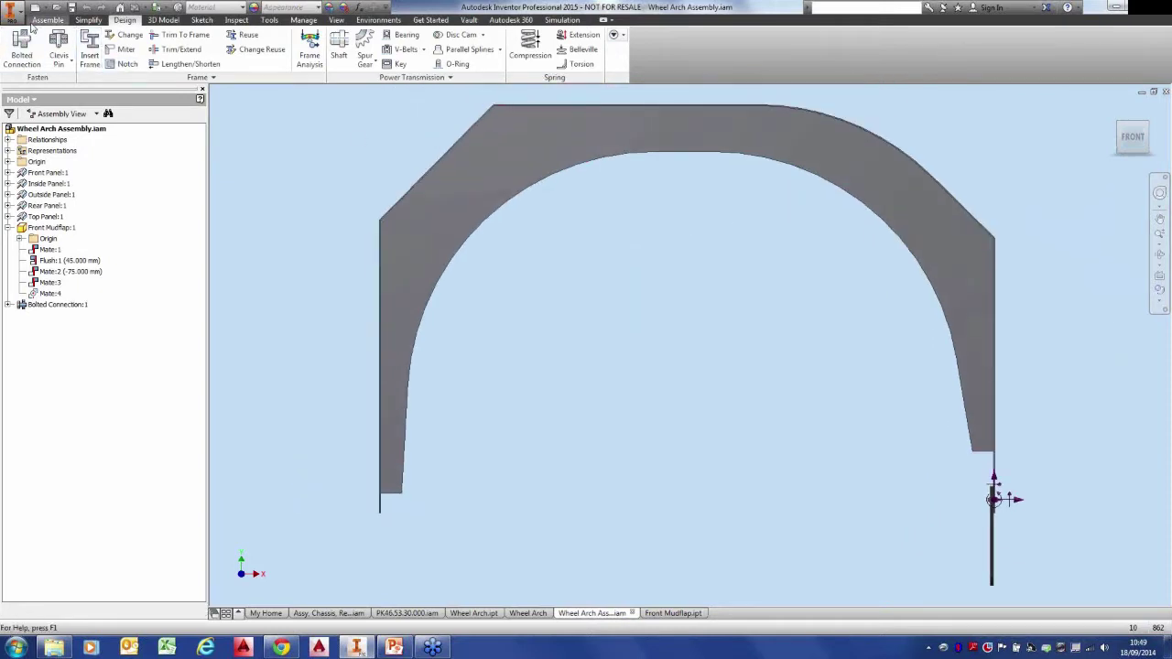
pyautogui.hotkey('ctrl', 'n')
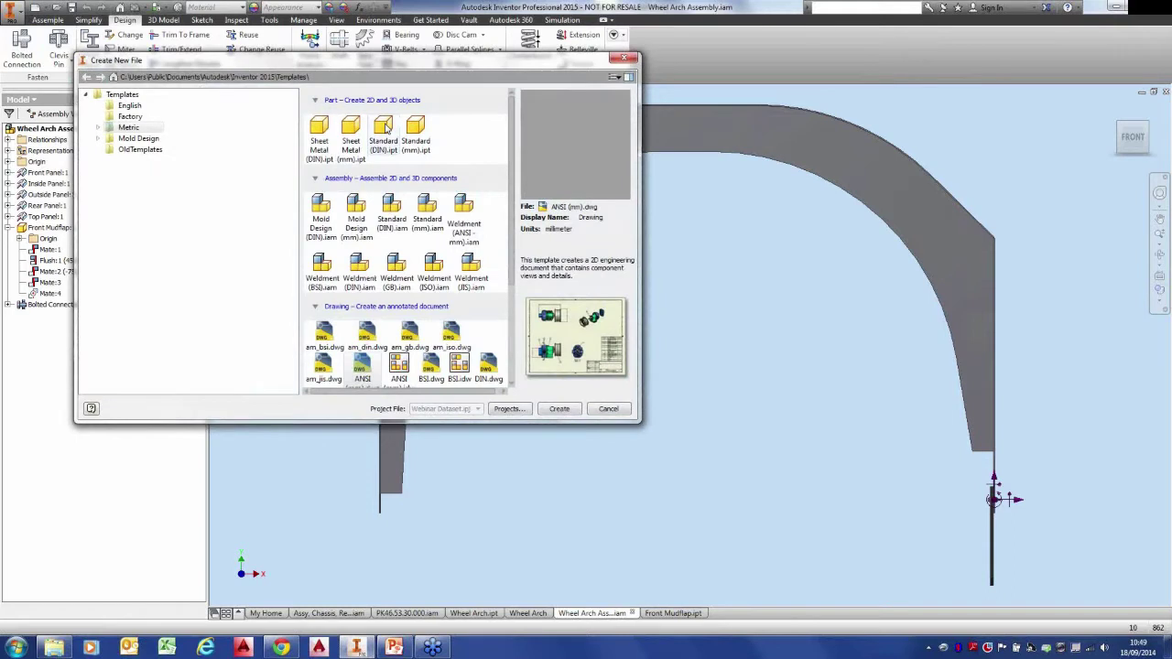
pyautogui.click(555, 409)
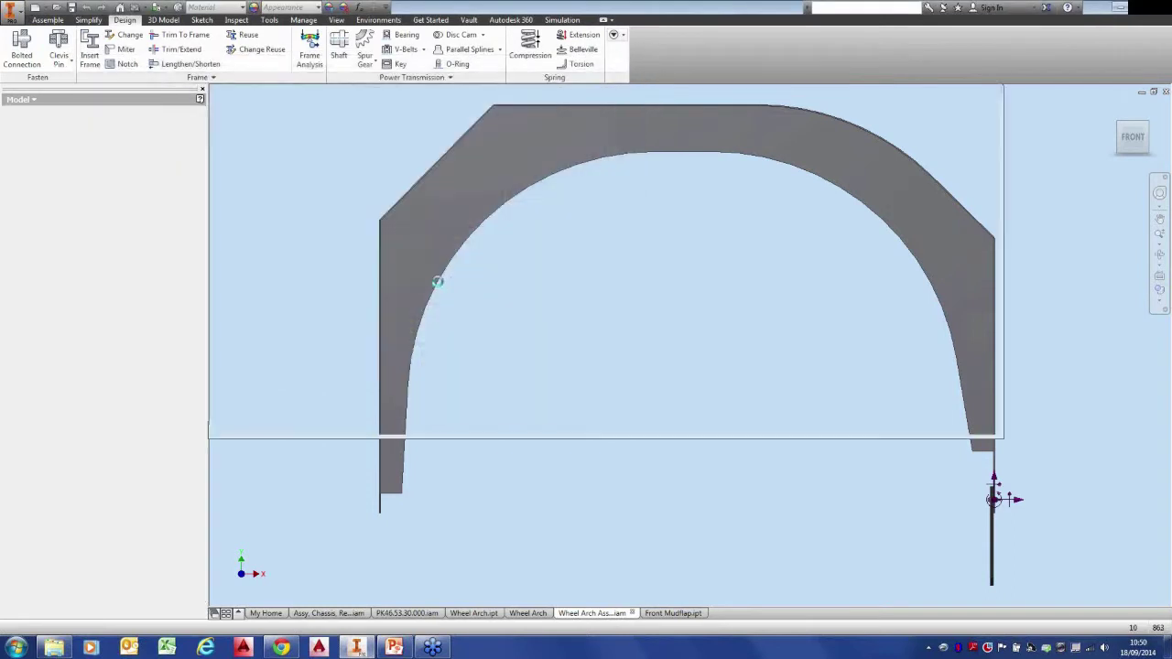
# Place a front base view of the wheel arch assembly mid-sheet, with a projected side view beside it and a top view above.
pyautogui.click(13, 44)
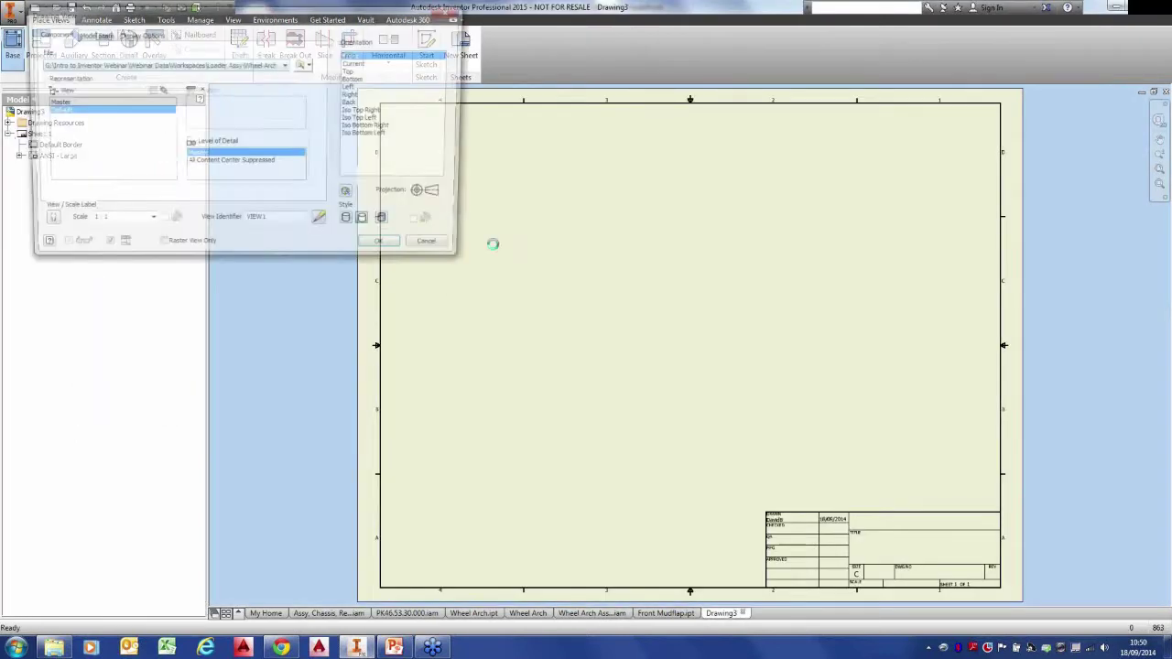
pyautogui.click(683, 361)
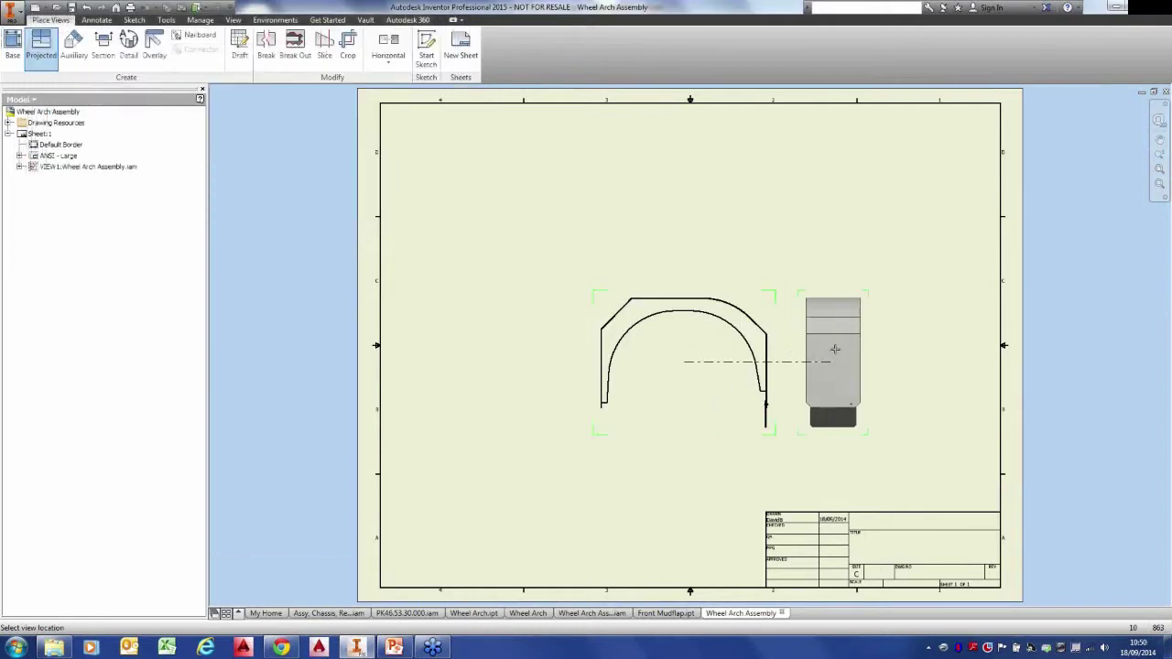
pyautogui.click(881, 348)
pyautogui.click(683, 191)
pyautogui.rightClick(629, 238)
pyautogui.click(642, 244)
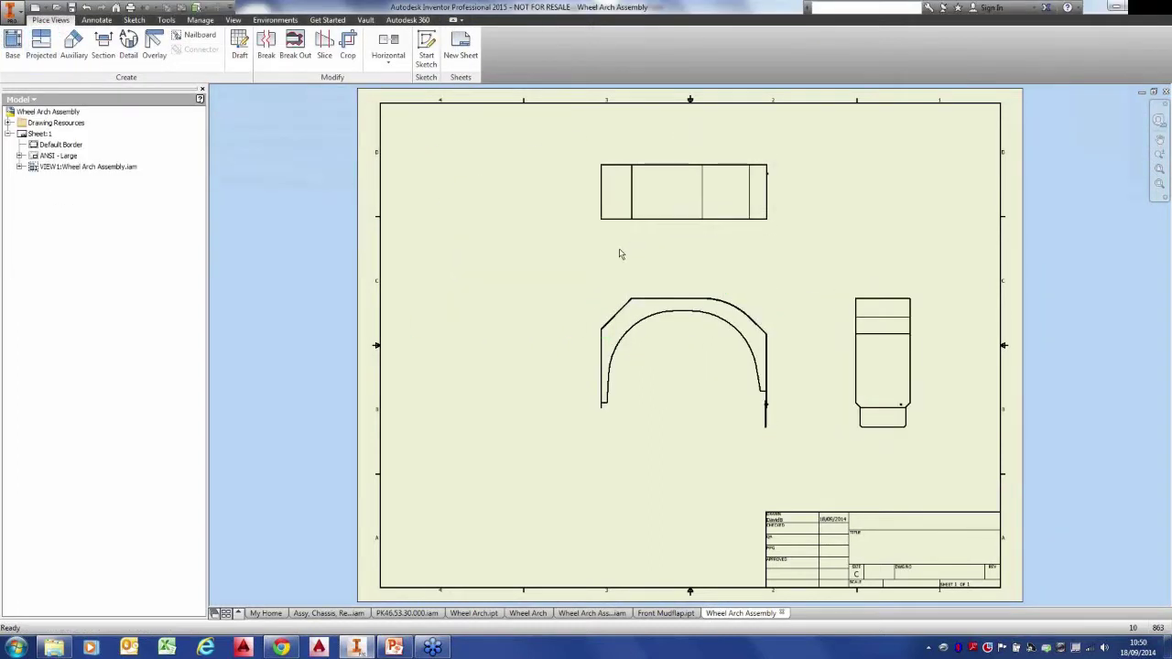
# Dimension the overall width of the front view between its outer vertical edges, placing the dimension above the arch.
pyautogui.click(96, 19)
pyautogui.click(20, 46)
pyautogui.scroll(5, 750, 367)
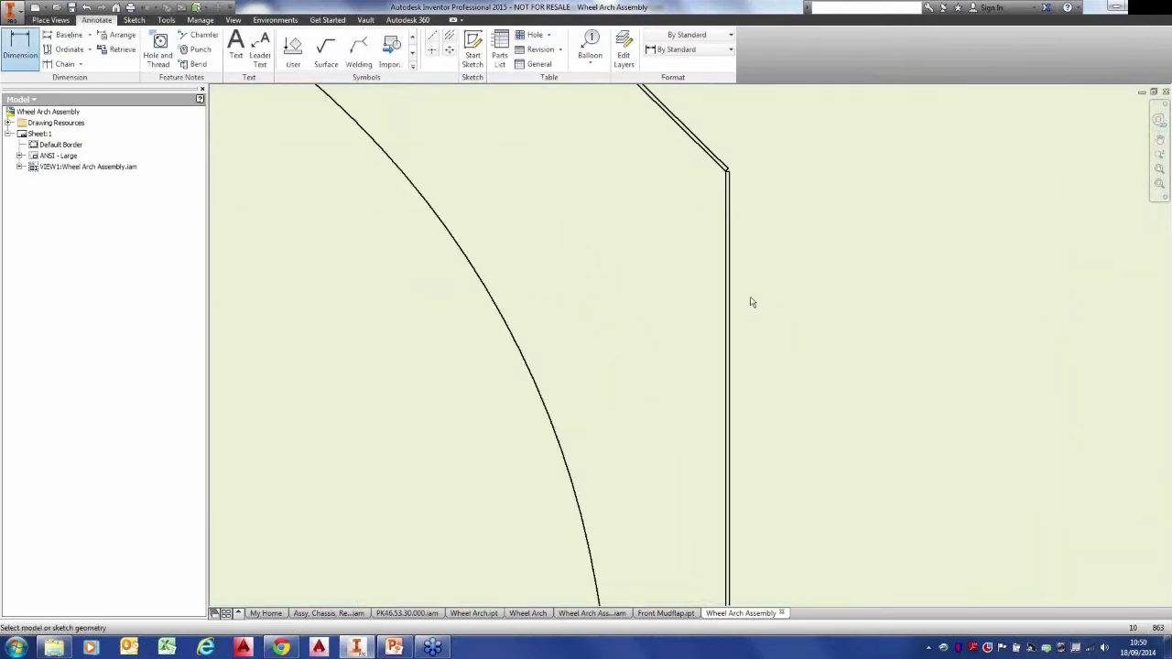
pyautogui.click(733, 294)
pyautogui.scroll(-4, 811, 327)
pyautogui.scroll(4, 550, 308)
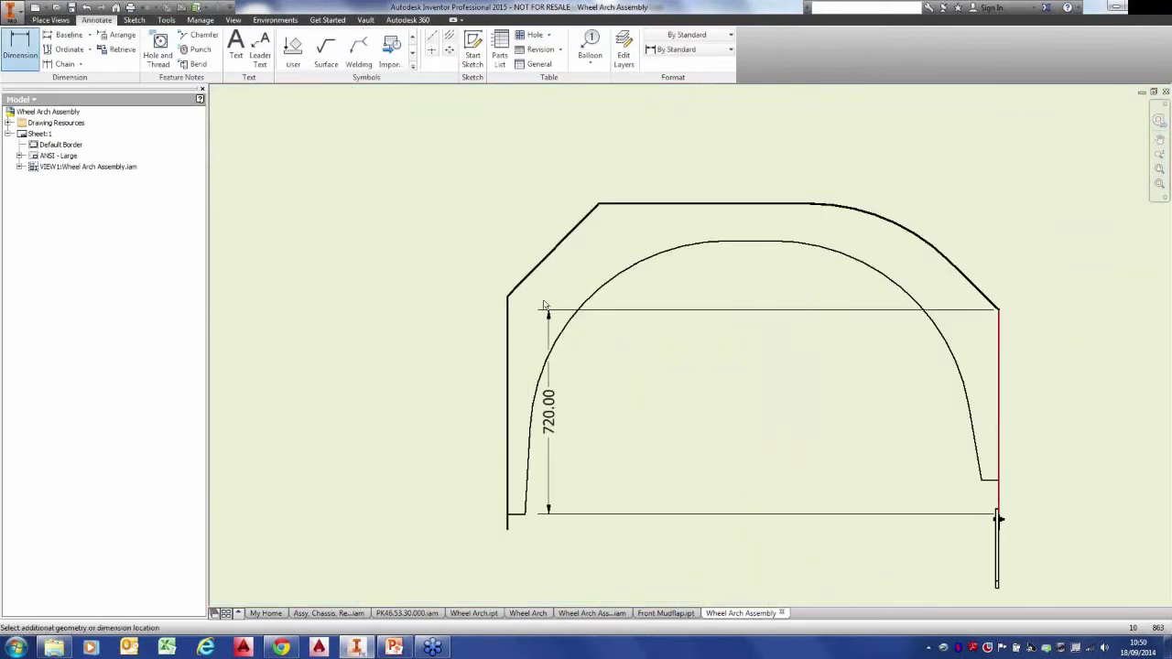
pyautogui.click(474, 311)
pyautogui.scroll(-5, 474, 303)
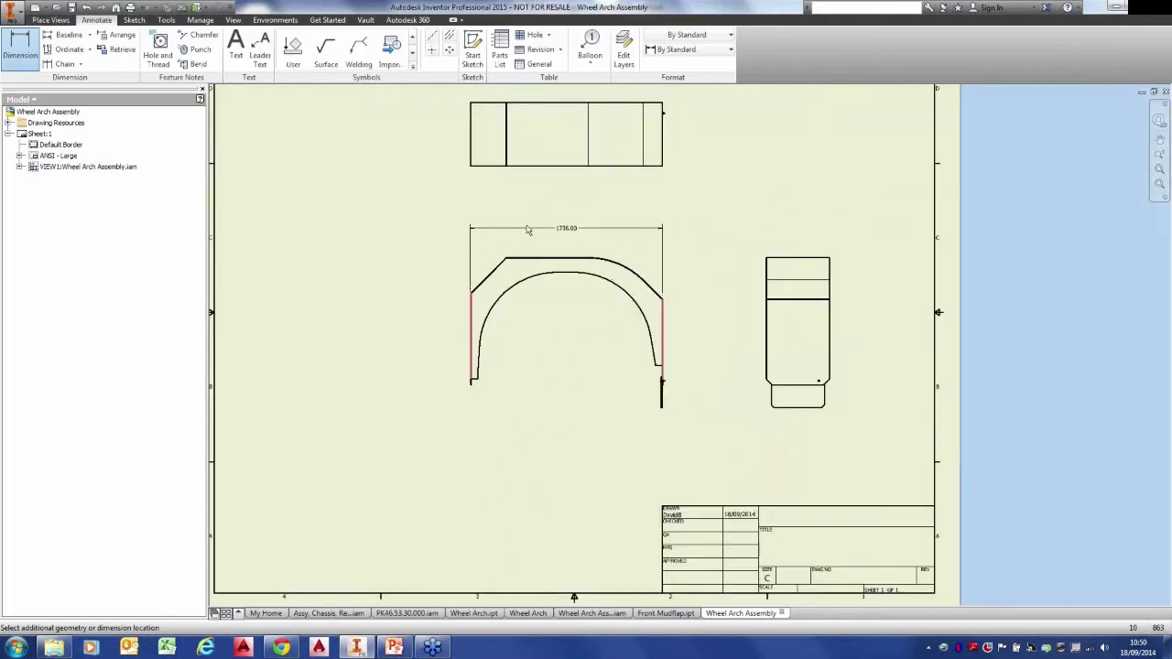
pyautogui.click(530, 221)
# Dimension the side view's width above it and line the dimension up with the front view's width dimension.
pyautogui.scroll(6, 769, 321)
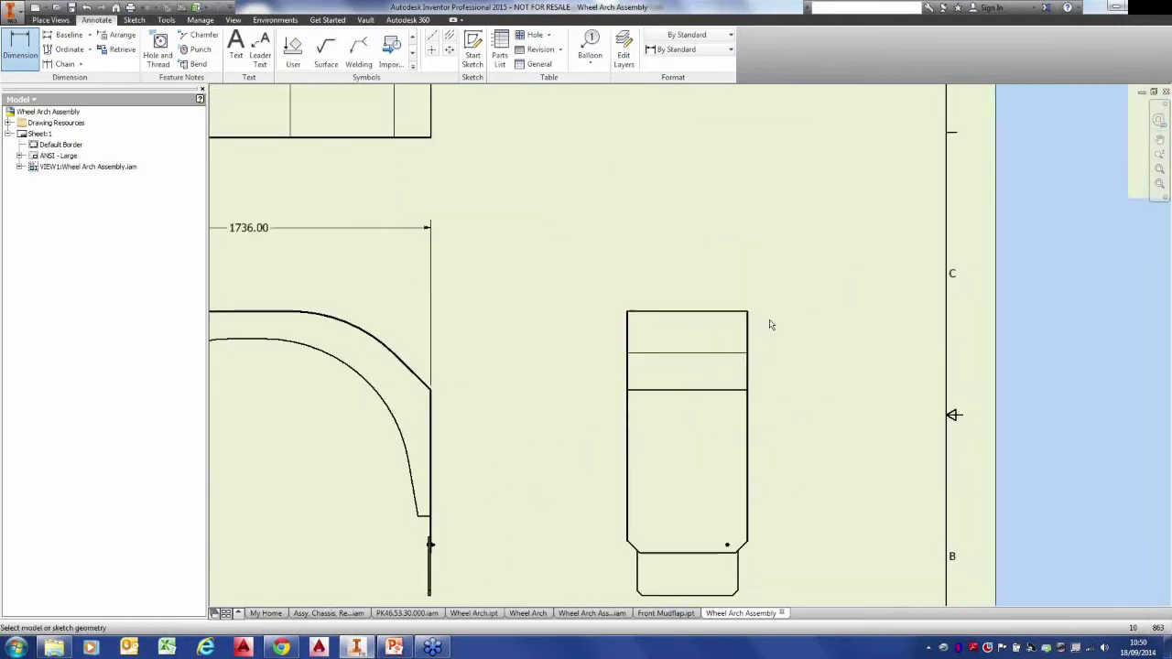
pyautogui.click(770, 318)
pyautogui.scroll(-4, 738, 335)
pyautogui.scroll(3, 597, 327)
pyautogui.click(615, 327)
pyautogui.scroll(-5, 622, 312)
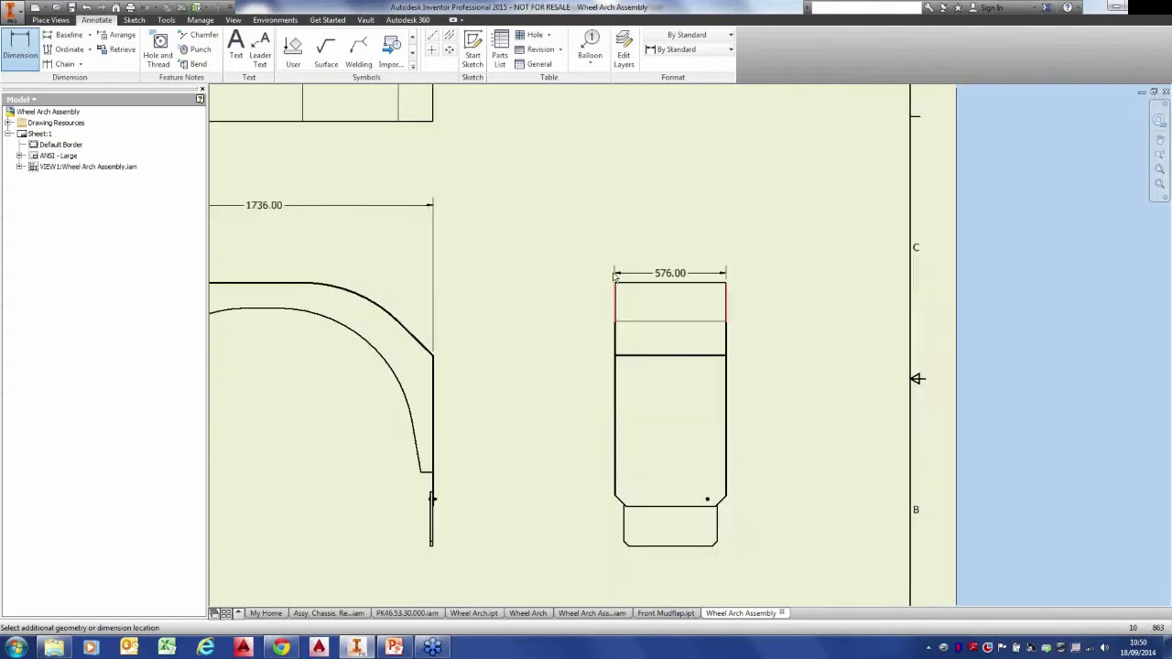
pyautogui.click(565, 243)
pyautogui.rightClick(565, 255)
pyautogui.click(606, 249)
pyautogui.moveTo(628, 233); pyautogui.dragTo(482, 234)
pyautogui.click(567, 287)
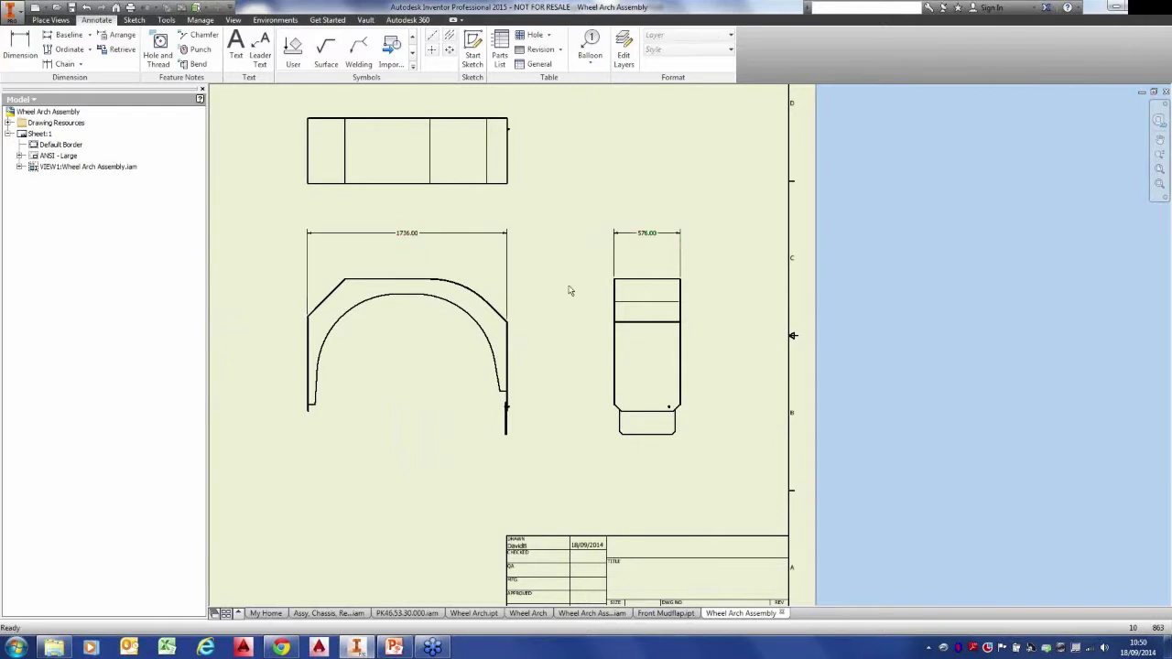
# Dimension the side view's height from its top edge to the panel's lower edge above the mudflap, placing it beside the view.
pyautogui.moveTo(568, 287); pyautogui.dragTo(670, 357, button='middle')
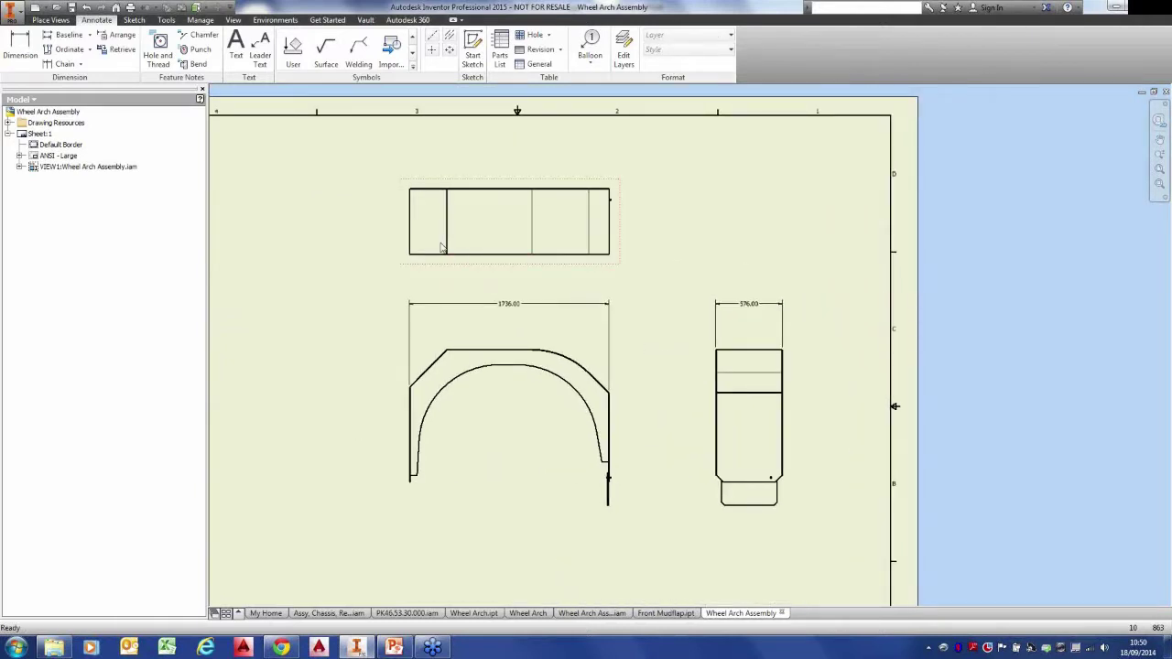
pyautogui.click(19, 46)
pyautogui.scroll(4, 738, 405)
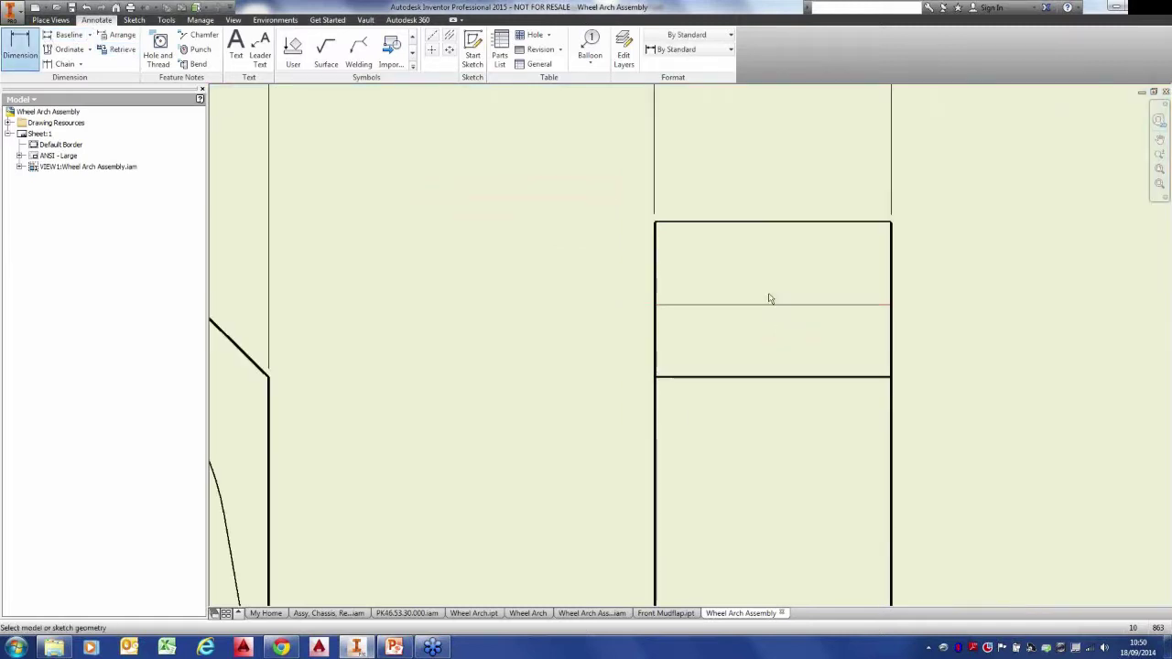
pyautogui.scroll(-4, 630, 318)
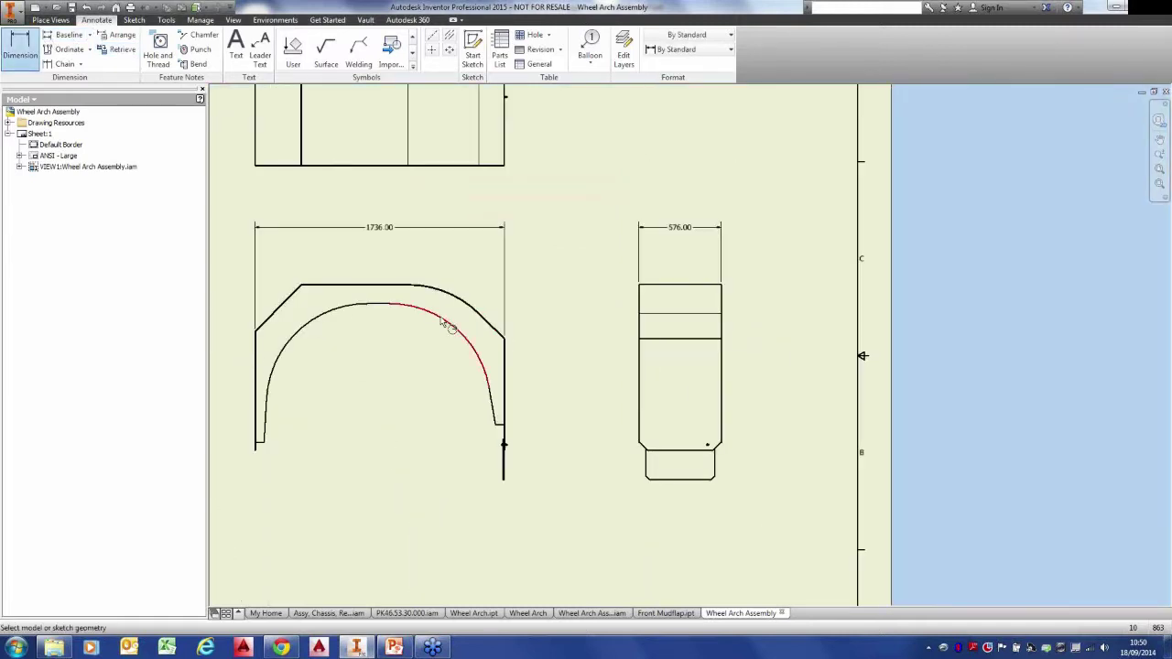
pyautogui.click(701, 449)
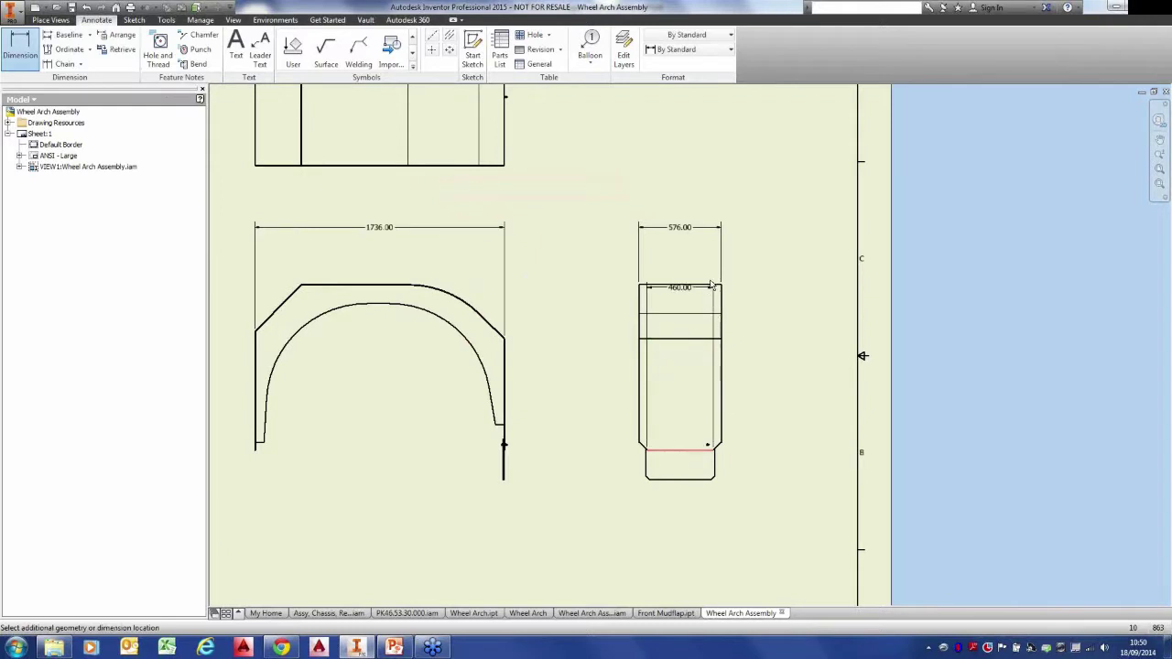
pyautogui.scroll(2, 701, 289)
pyautogui.click(696, 292)
pyautogui.scroll(-2, 696, 291)
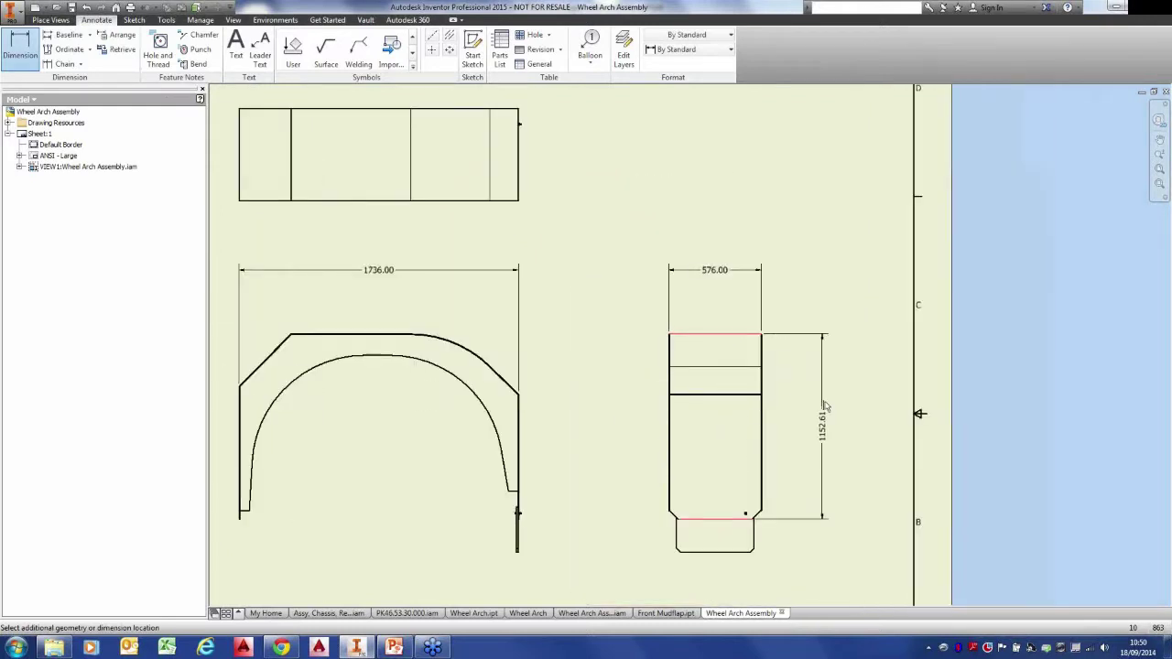
pyautogui.click(829, 408)
pyautogui.rightClick(669, 397)
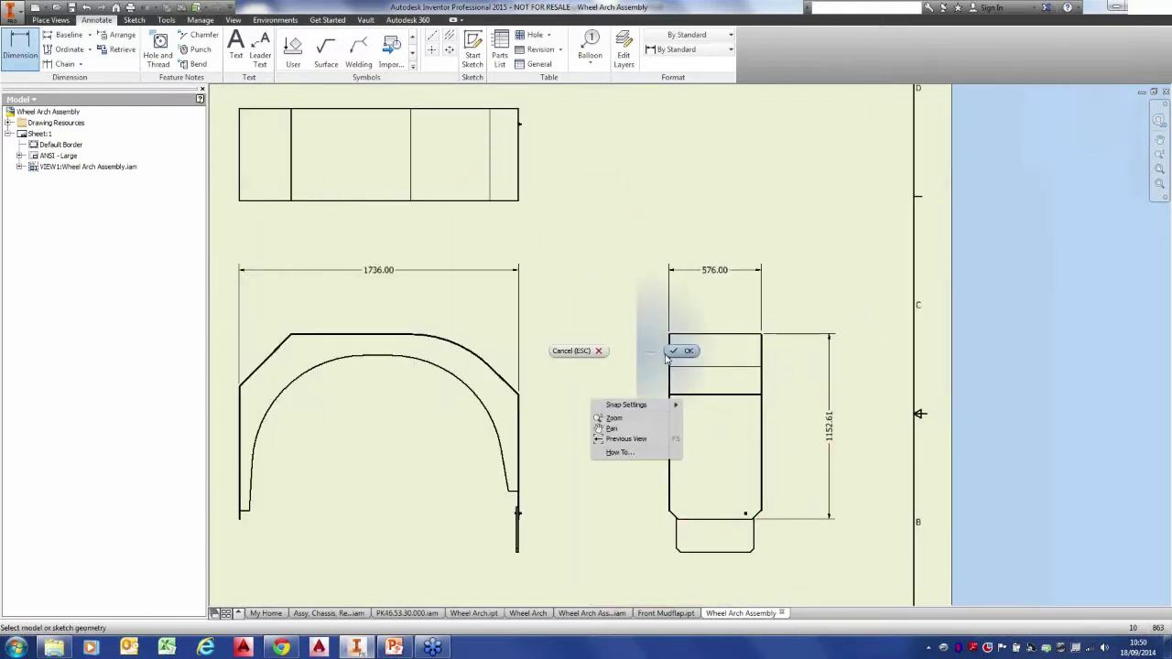
pyautogui.click(679, 346)
pyautogui.scroll(4, 666, 339)
pyautogui.scroll(-3, 668, 338)
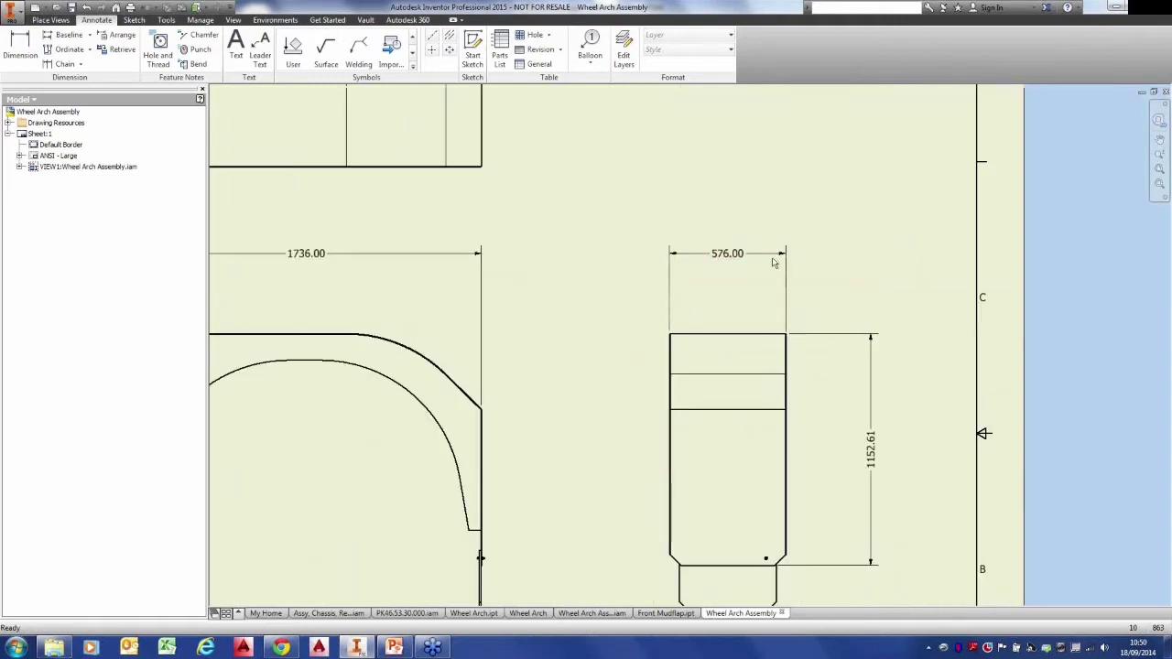
pyautogui.middleClick(743, 291)
pyautogui.middleClick(743, 292)
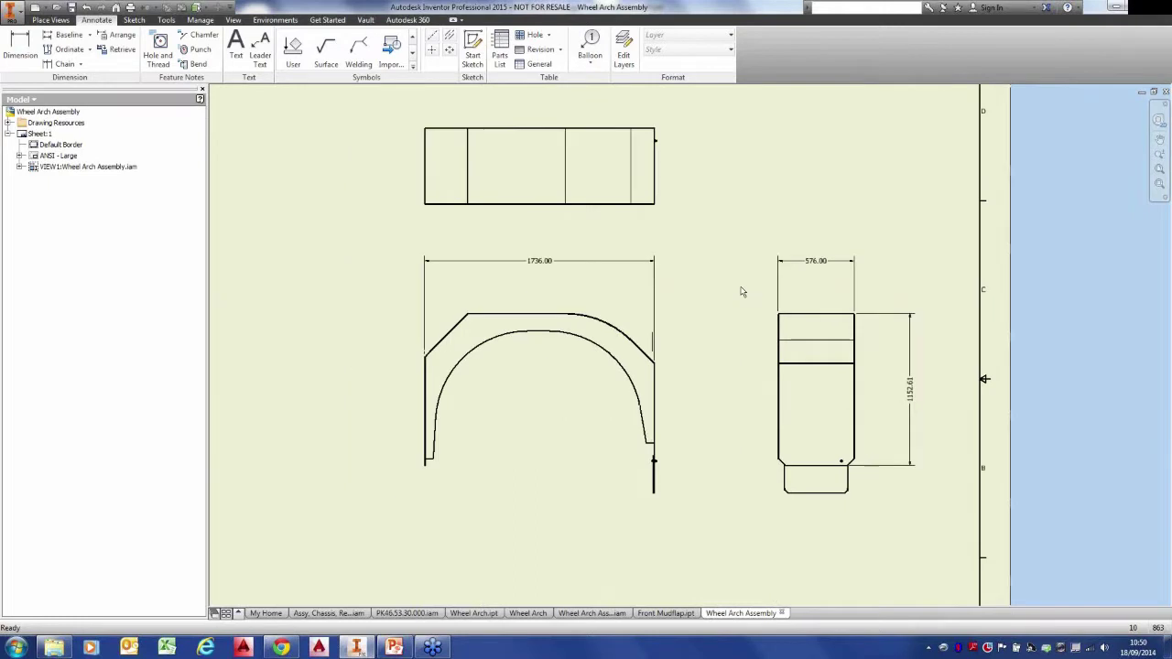
# Switch to Assy, Chassis, Rear.iam and examine how the wheel arch sits on the chassis.
pyautogui.click(432, 613)
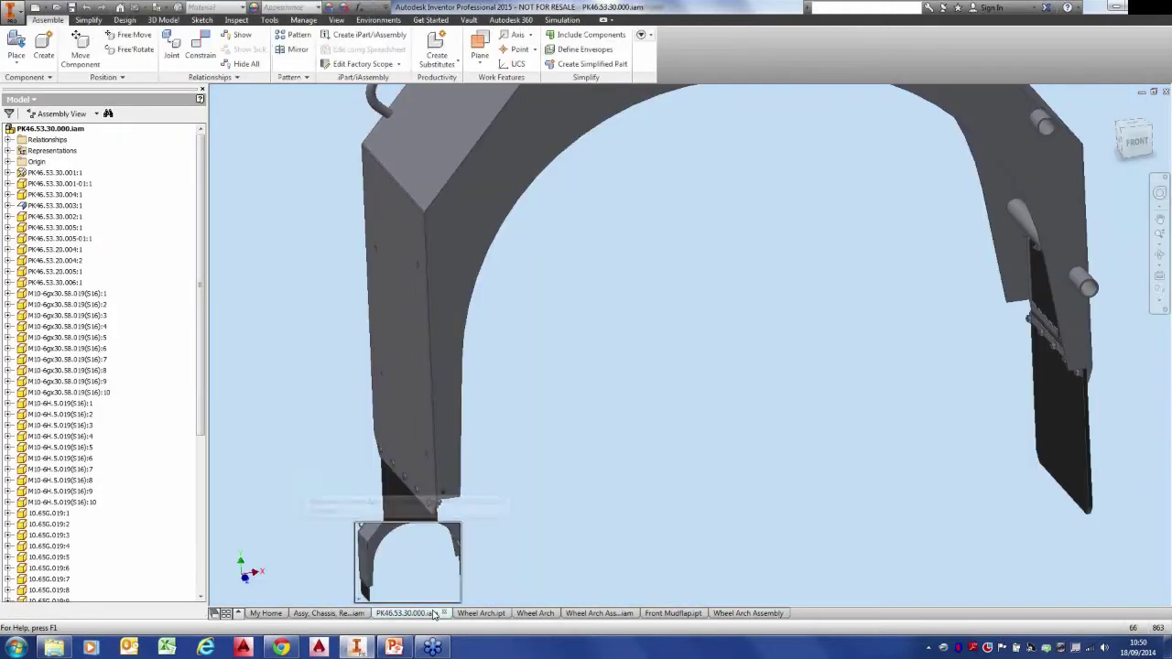
pyautogui.click(364, 615)
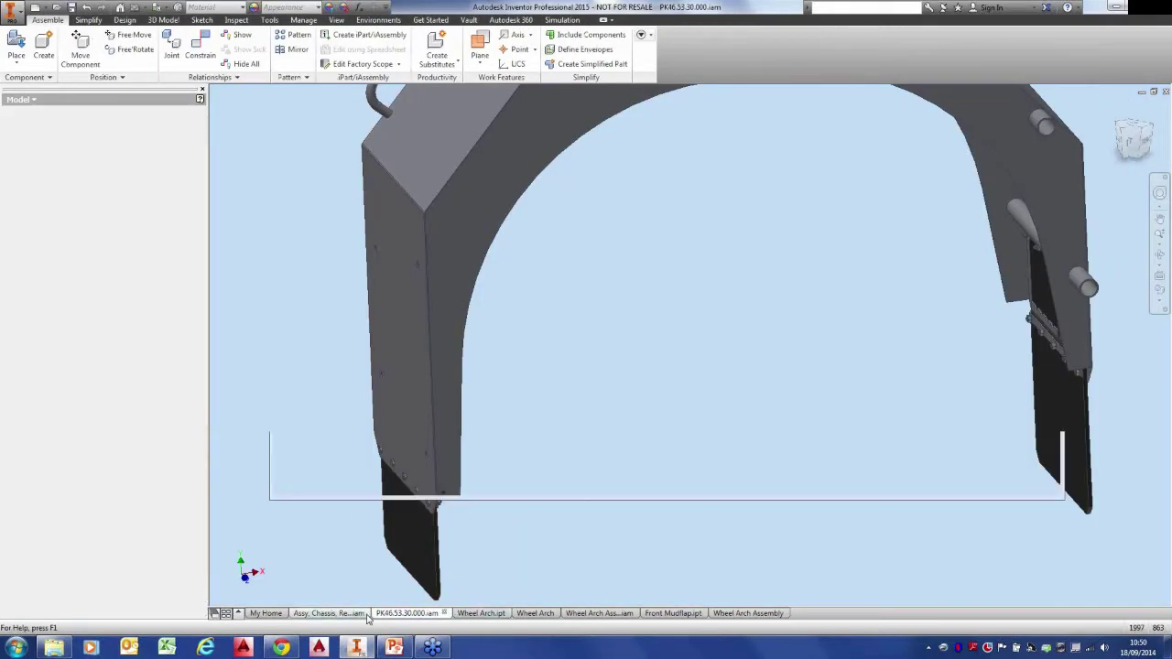
pyautogui.keyDown('shift'); pyautogui.moveTo(534, 399); pyautogui.dragTo(578, 370, button='middle'); pyautogui.keyUp('shift')
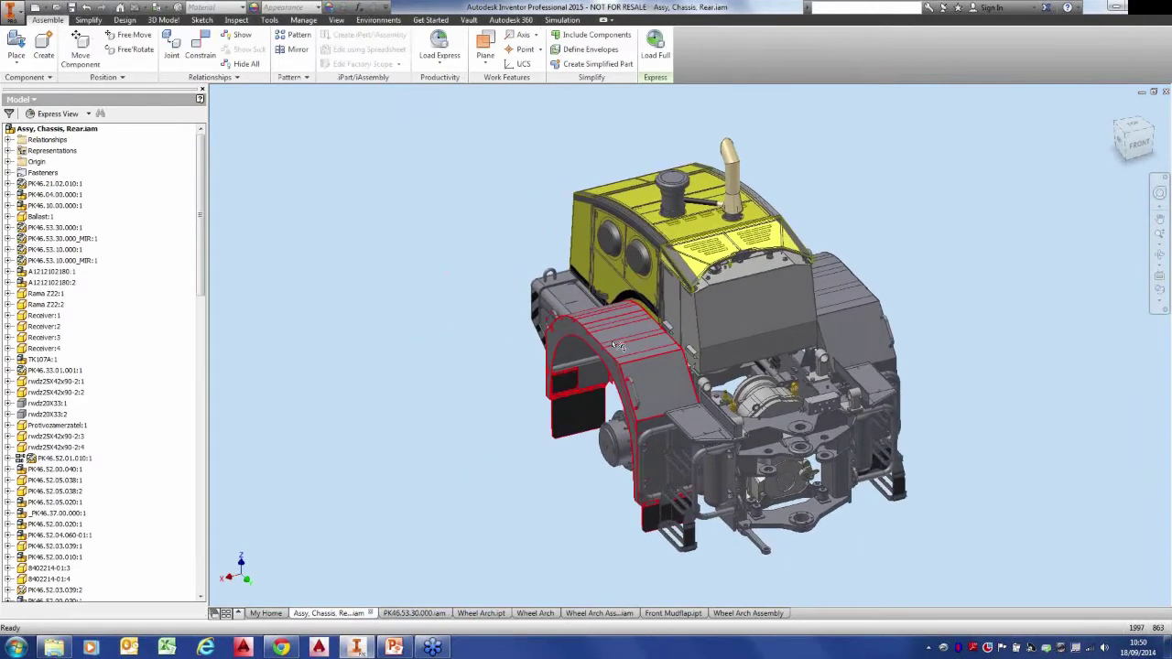
pyautogui.moveTo(621, 342)
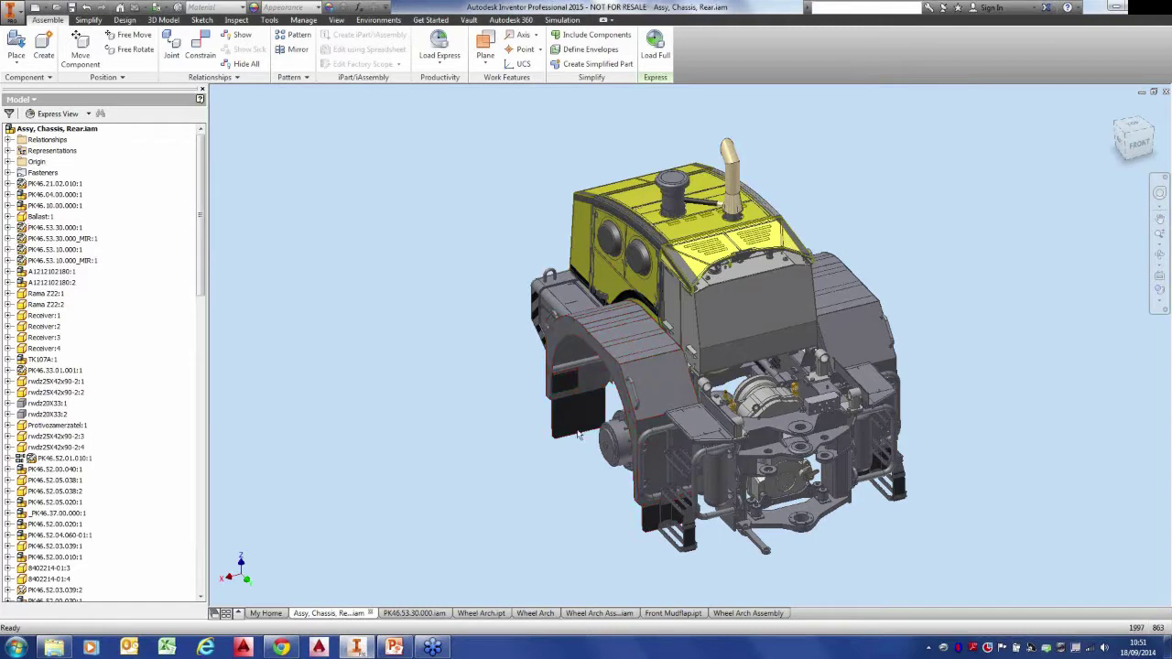
# Return to the wheel arch drawing and save it as Wheel Arch Assembly.dwg in the Loader Assy folder.
pyautogui.click(730, 615)
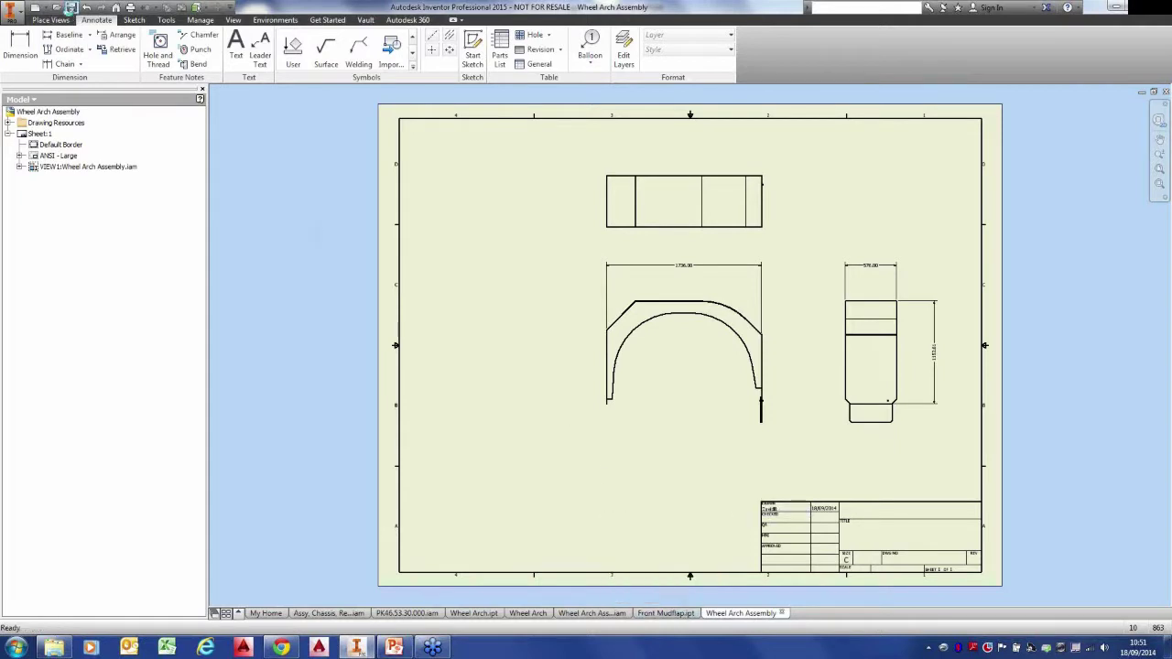
pyautogui.click(70, 7)
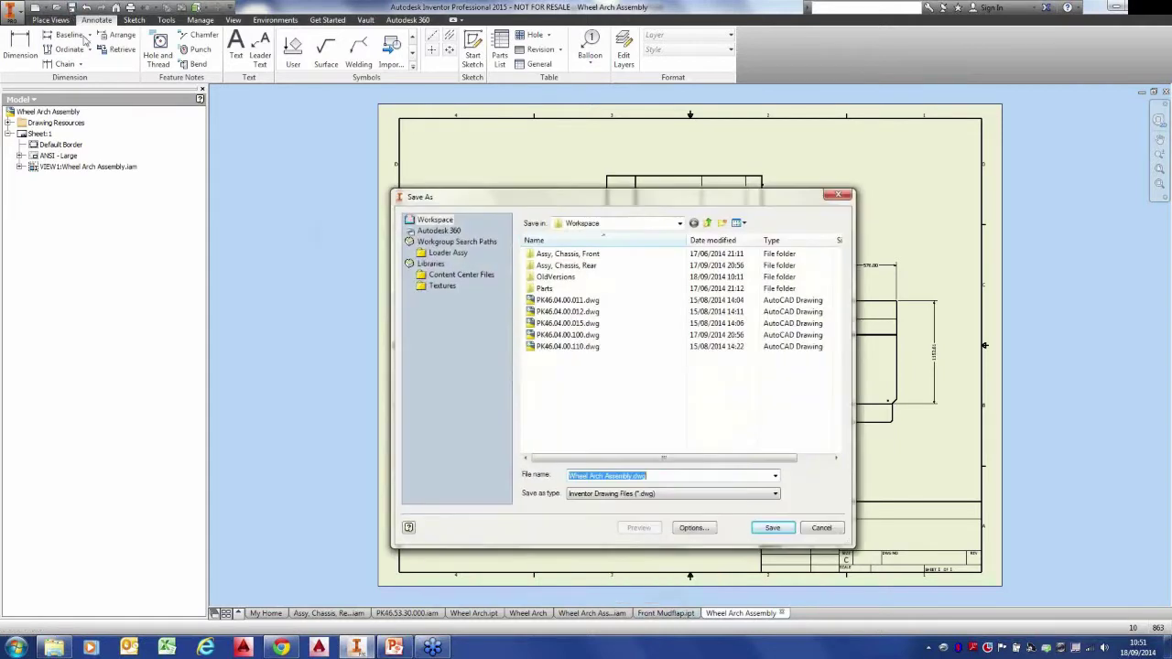
pyautogui.click(440, 254)
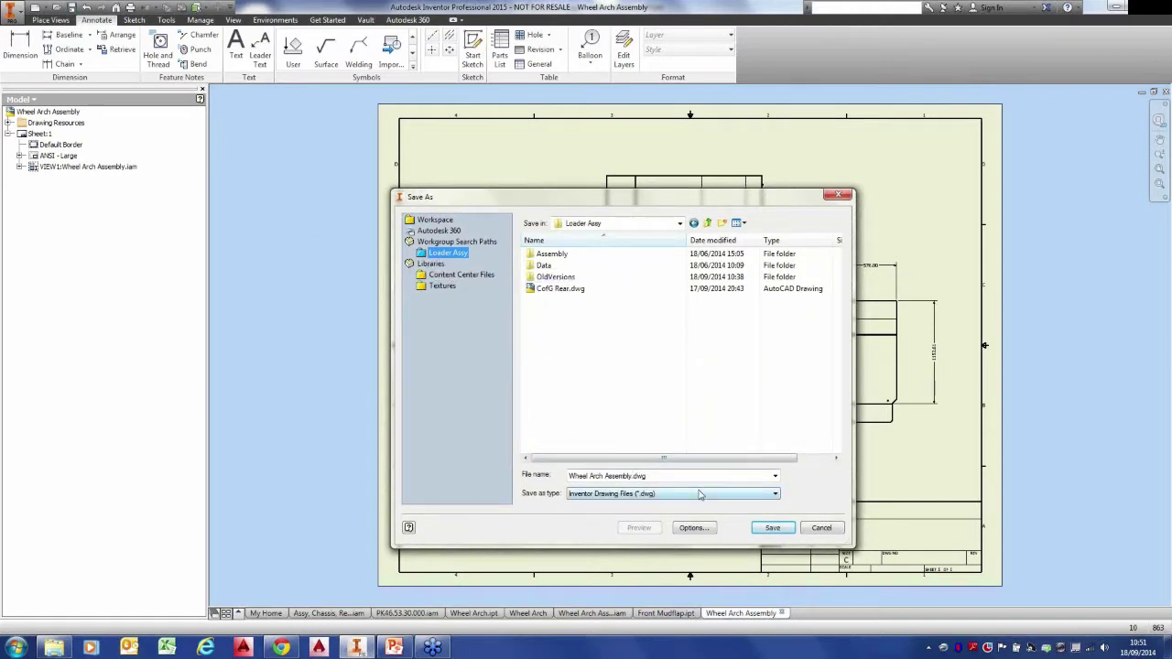
pyautogui.click(772, 528)
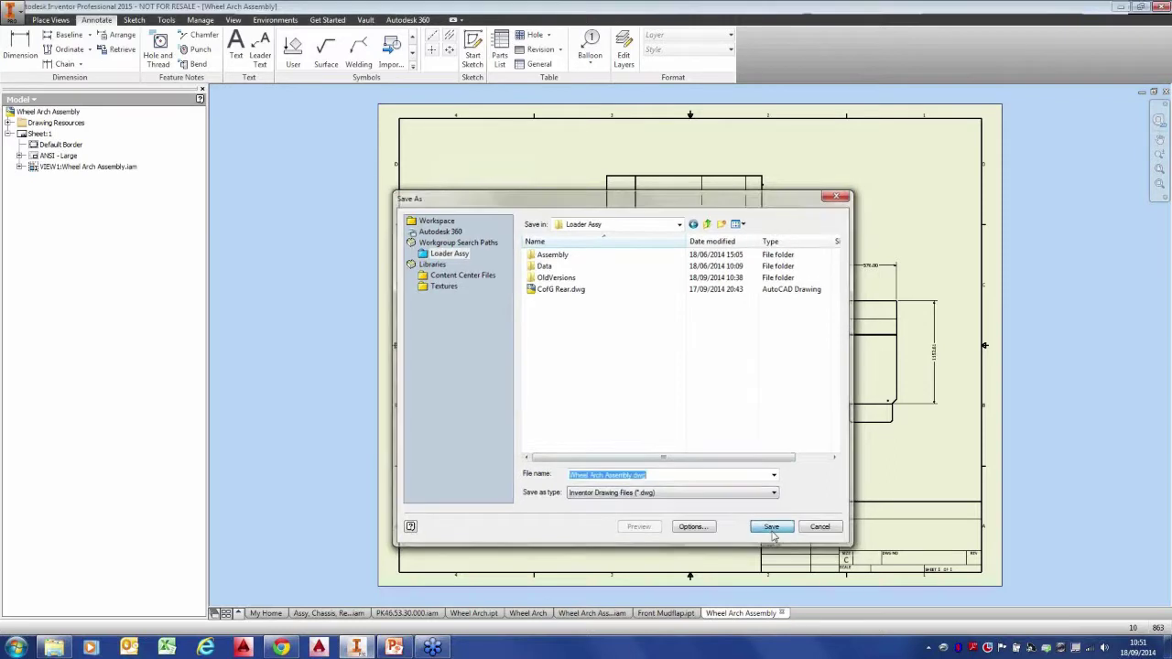
pyautogui.click(634, 280)
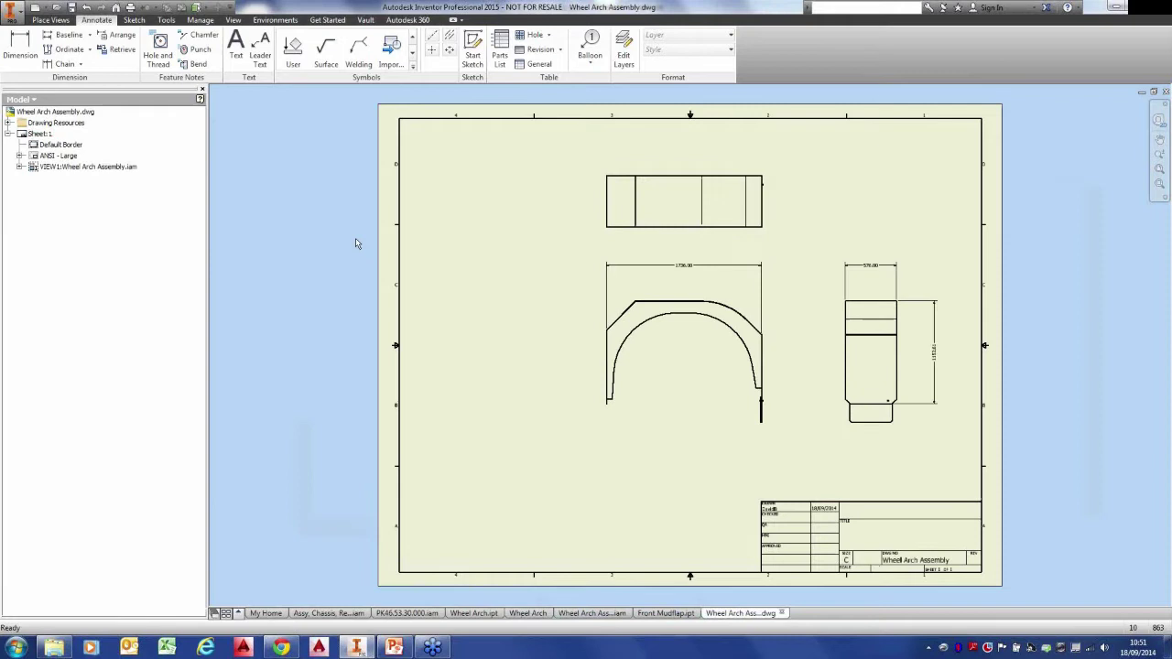
# Open the part Master.ipt from the Loader Assy folder.
pyautogui.click(57, 8)
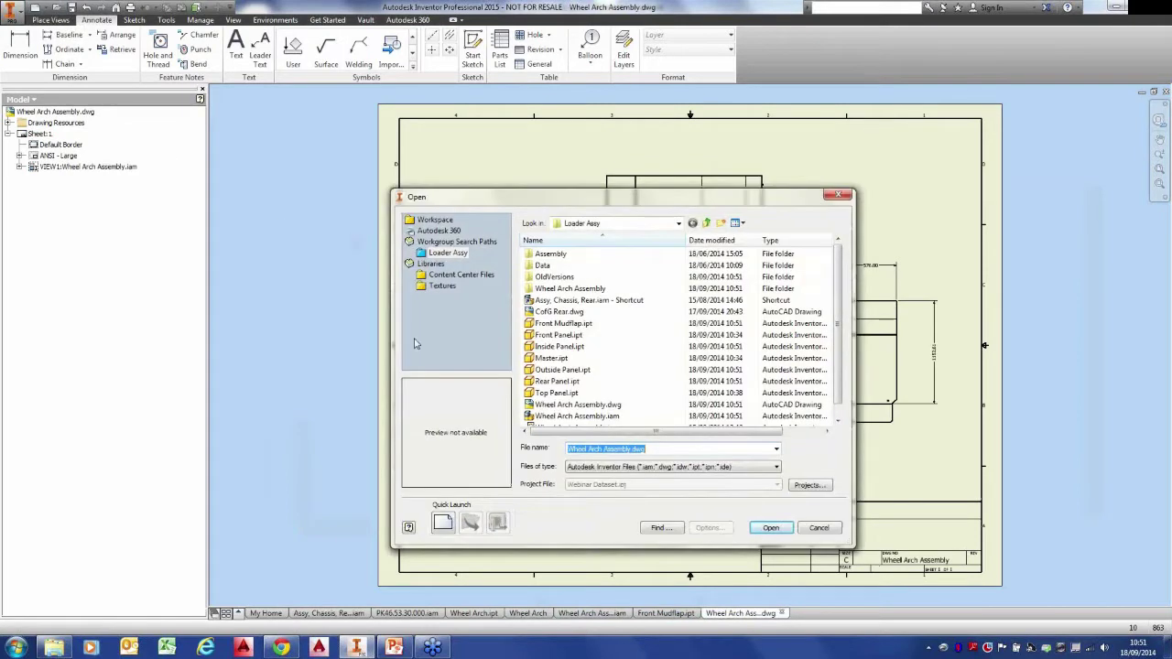
pyautogui.click(551, 358)
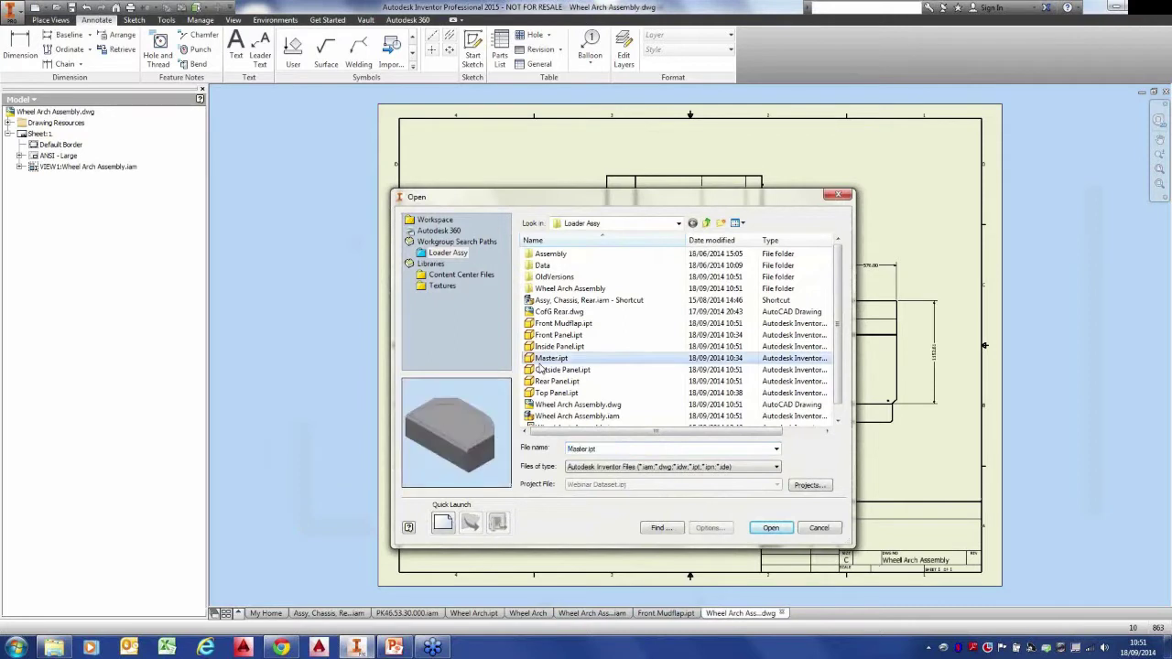
pyautogui.click(772, 530)
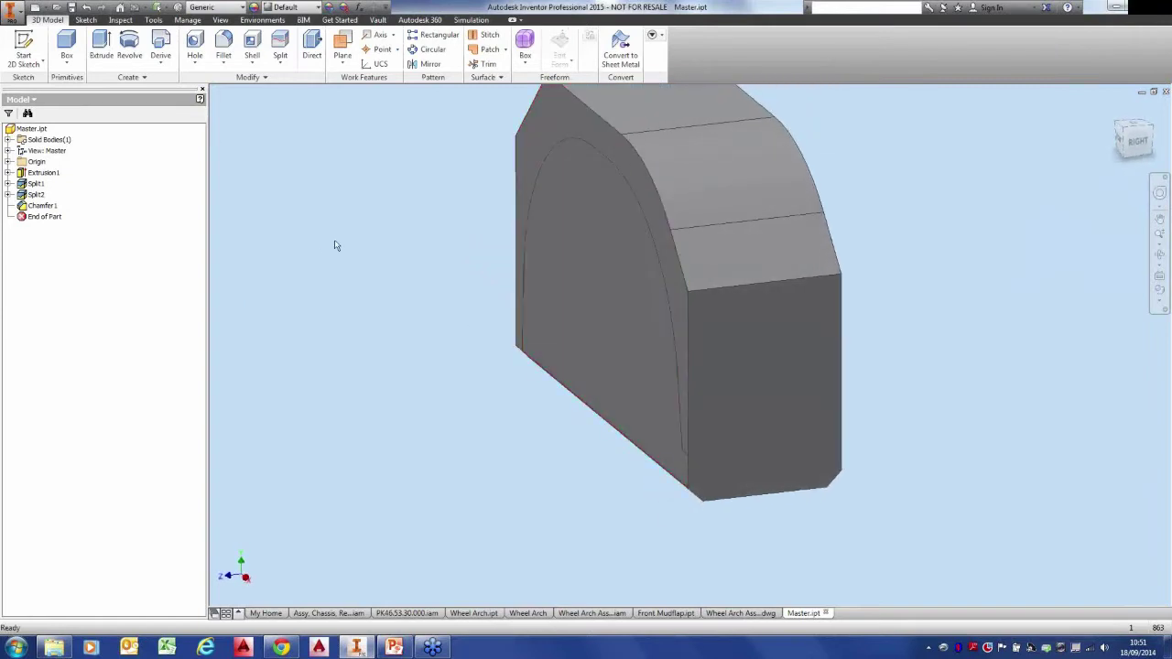
# Edit the master part's base extrusion and set its distance to 800 mm.
pyautogui.rightClick(55, 179)
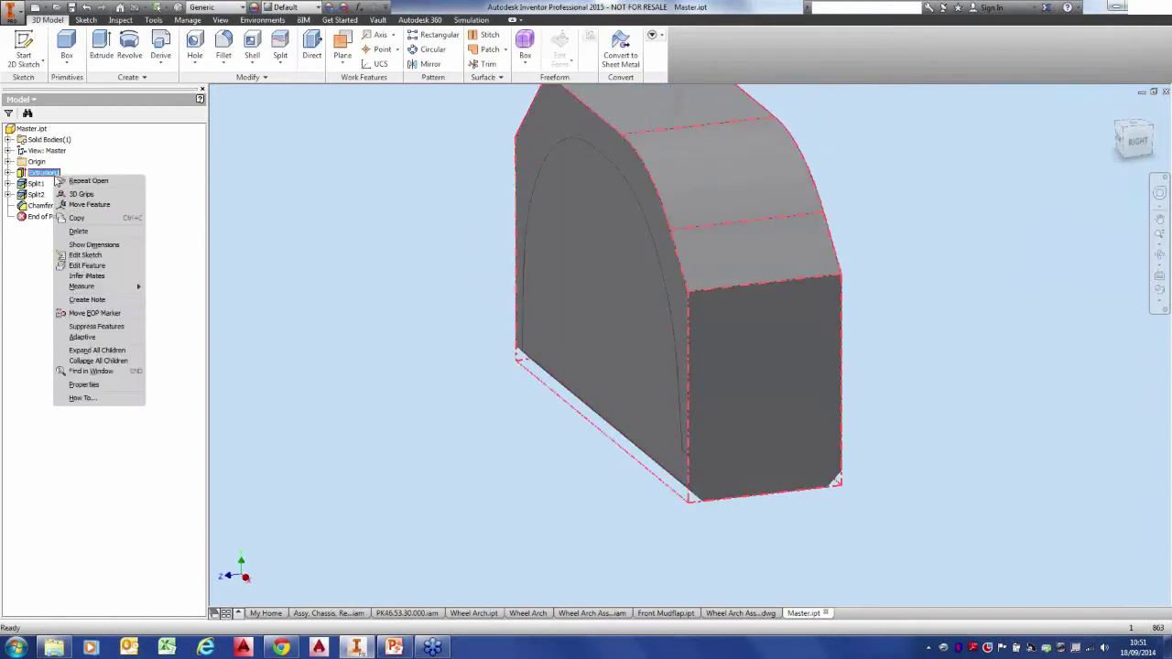
pyautogui.click(108, 265)
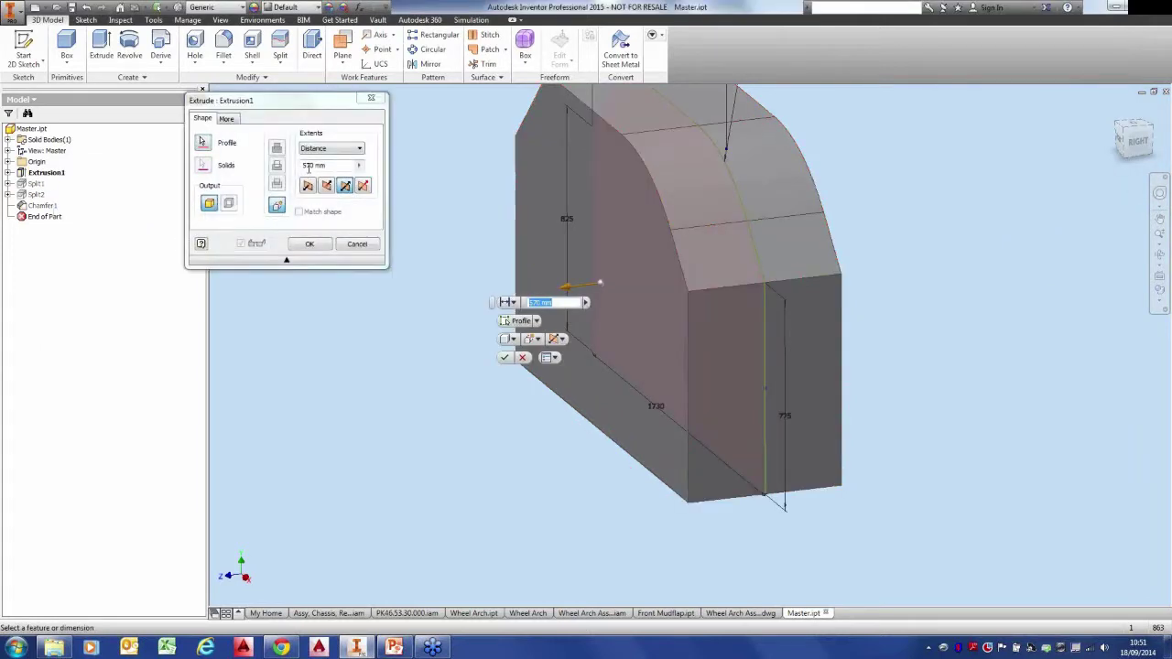
pyautogui.doubleClick(312, 166)
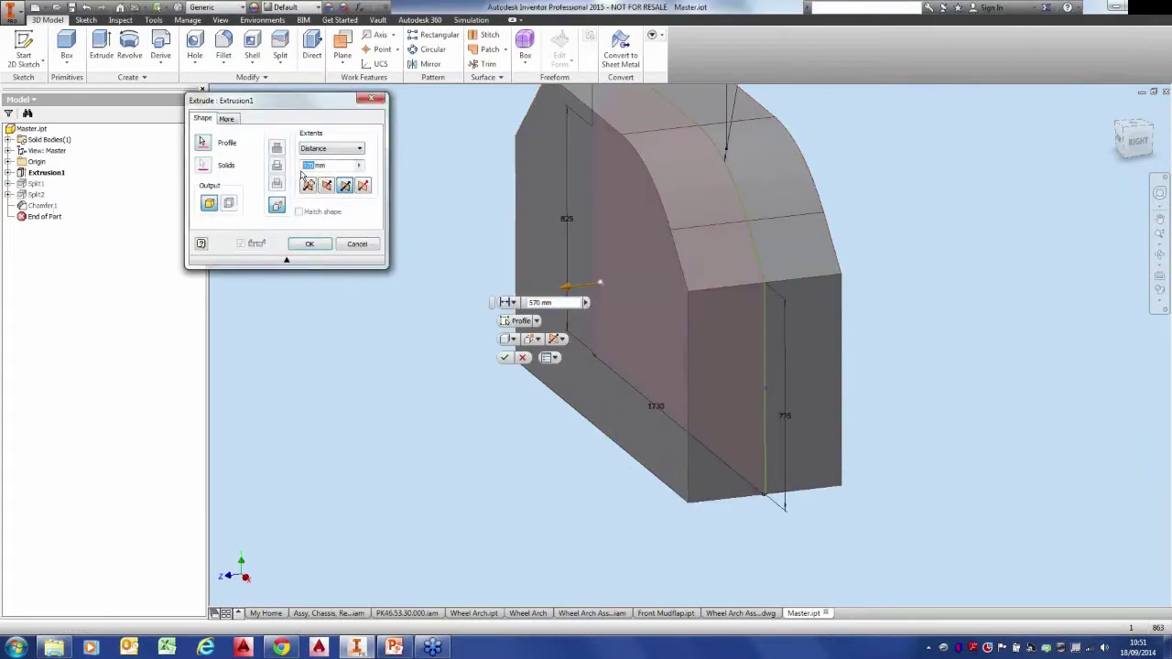
pyautogui.write('800')
pyautogui.click(301, 244)
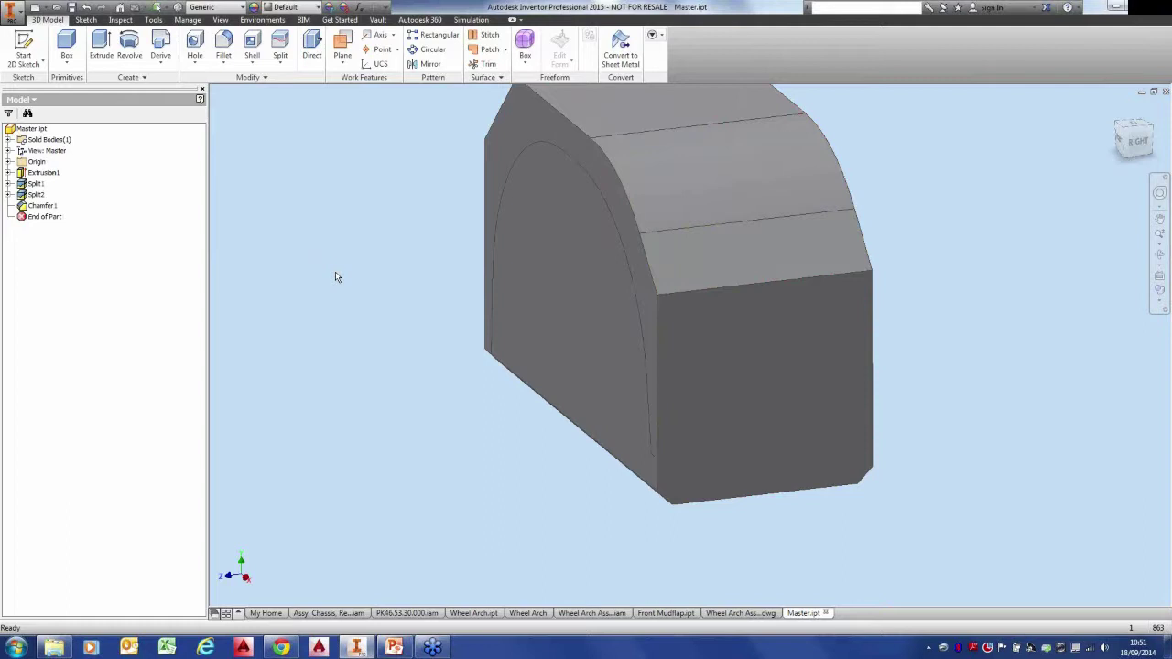
# Switch to Wheel Arch Assembly.iam, show it in the home view and update it with the changed master part.
pyautogui.click(592, 612)
pyautogui.press('F6')
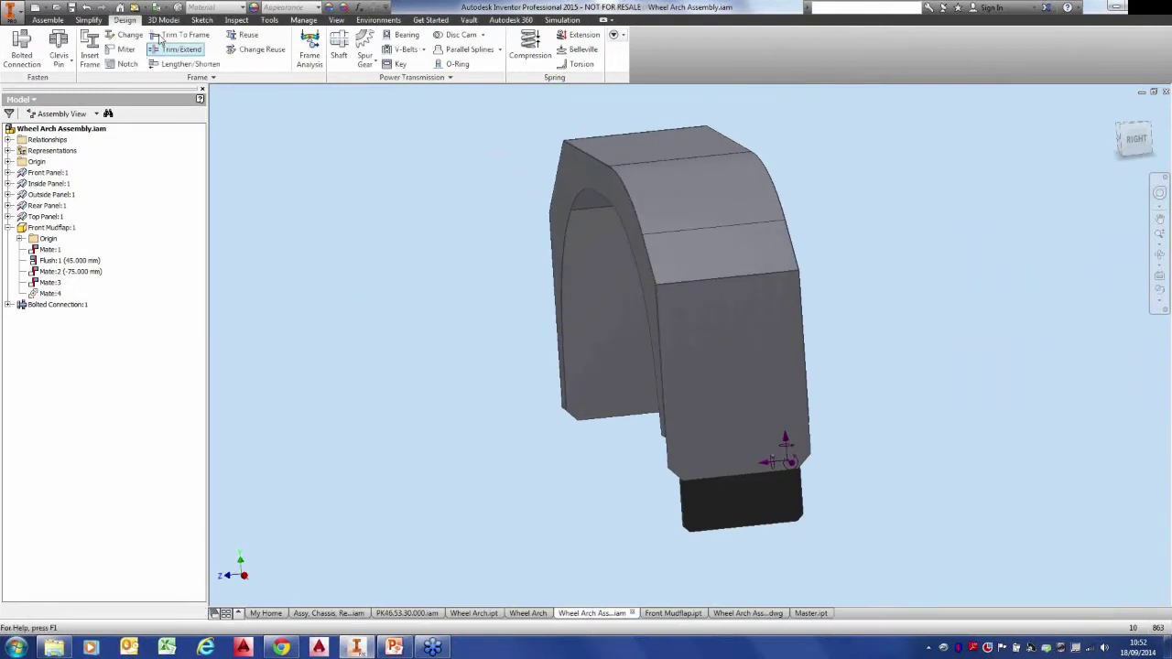
pyautogui.click(134, 8)
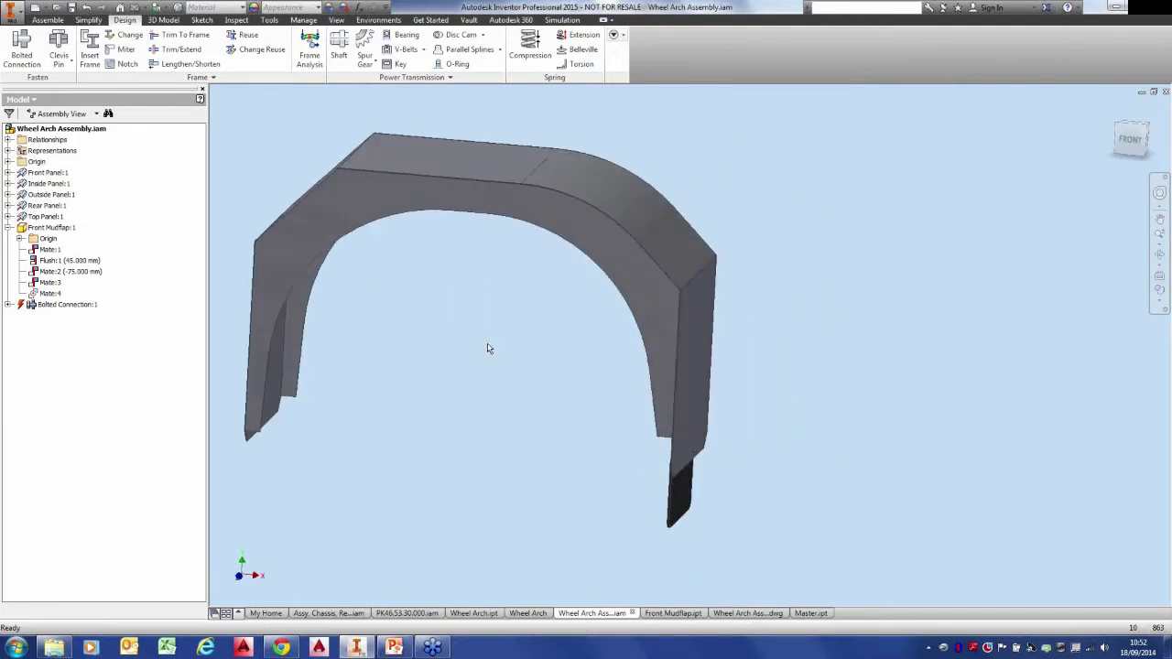
# Return to Wheel Arch Assembly.dwg and centre the side view's width dimension text between its extension lines.
pyautogui.click(748, 613)
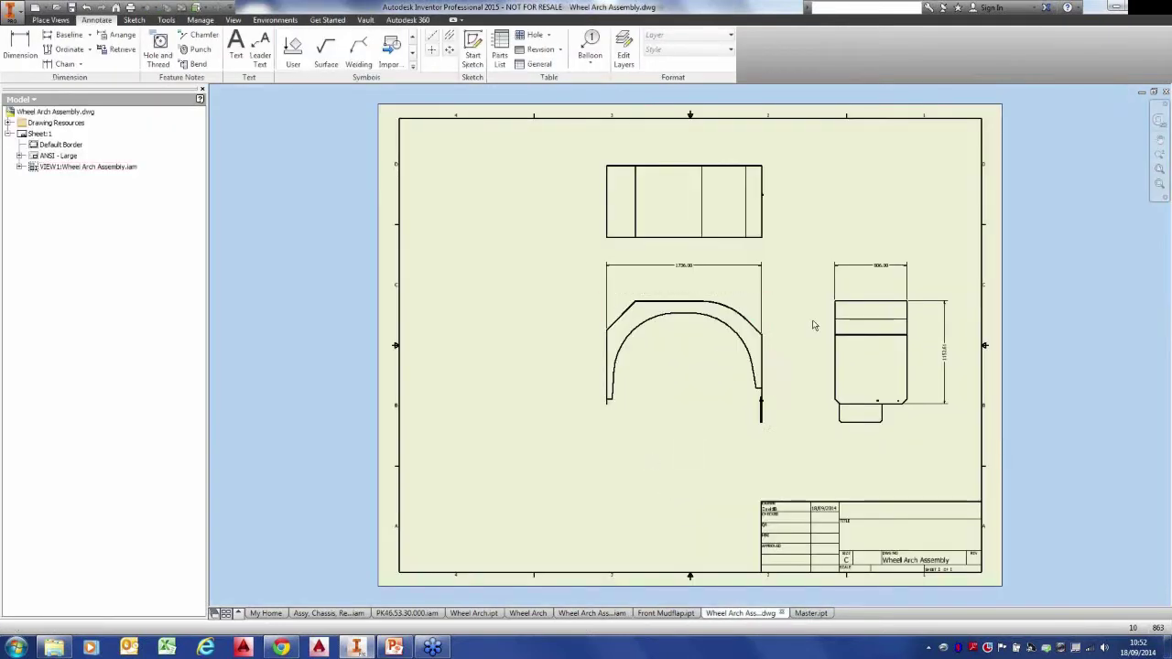
pyautogui.scroll(-3, 864, 312)
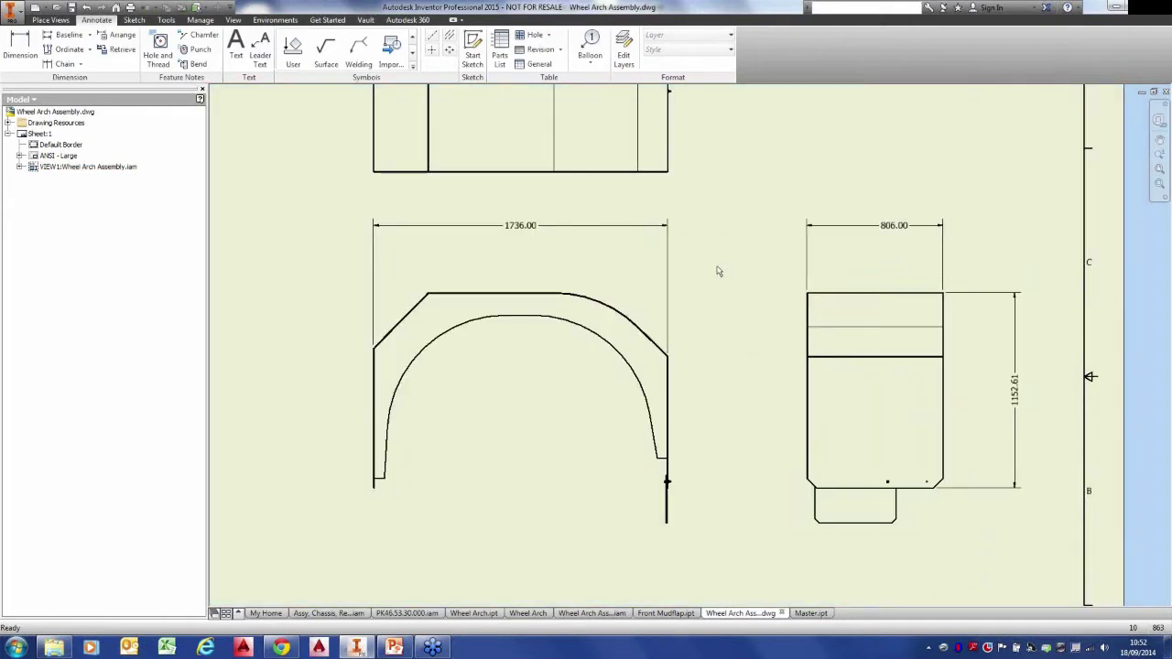
pyautogui.scroll(-5, 881, 232)
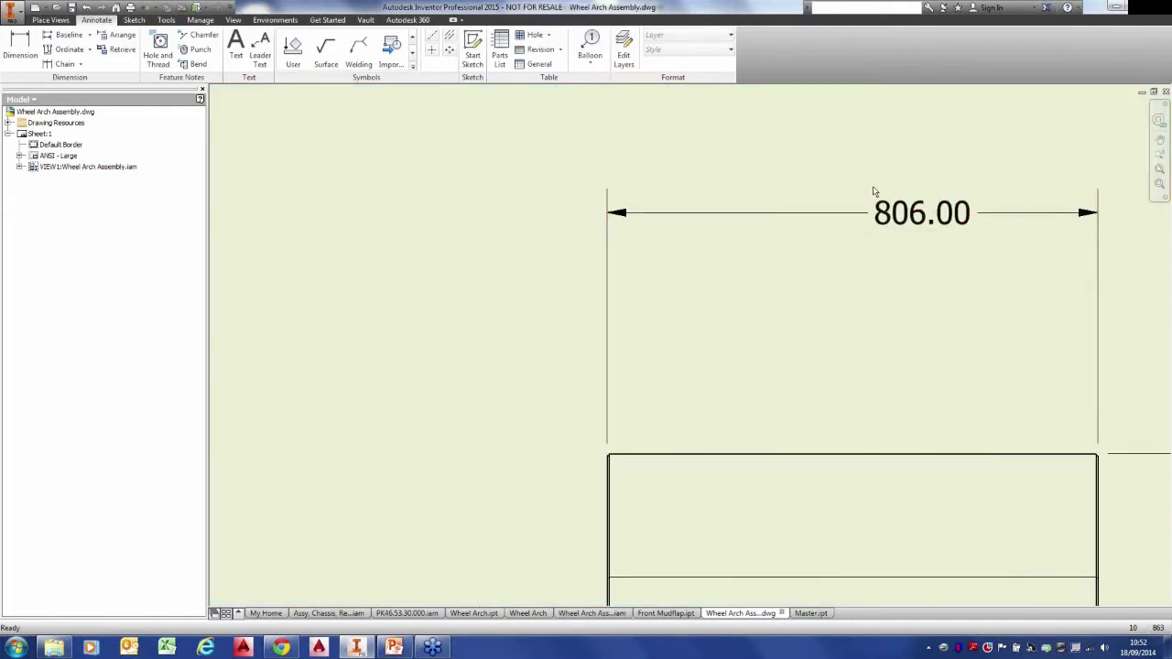
pyautogui.scroll(2, 836, 305)
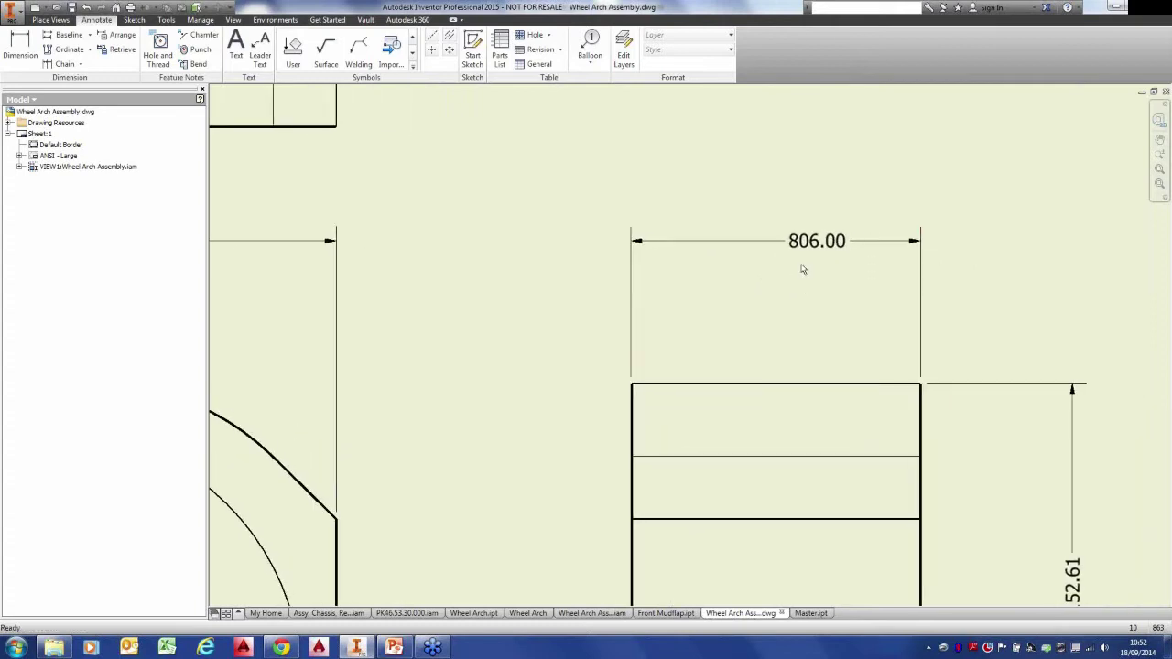
pyautogui.click(802, 245)
pyautogui.moveTo(802, 248); pyautogui.dragTo(788, 254)
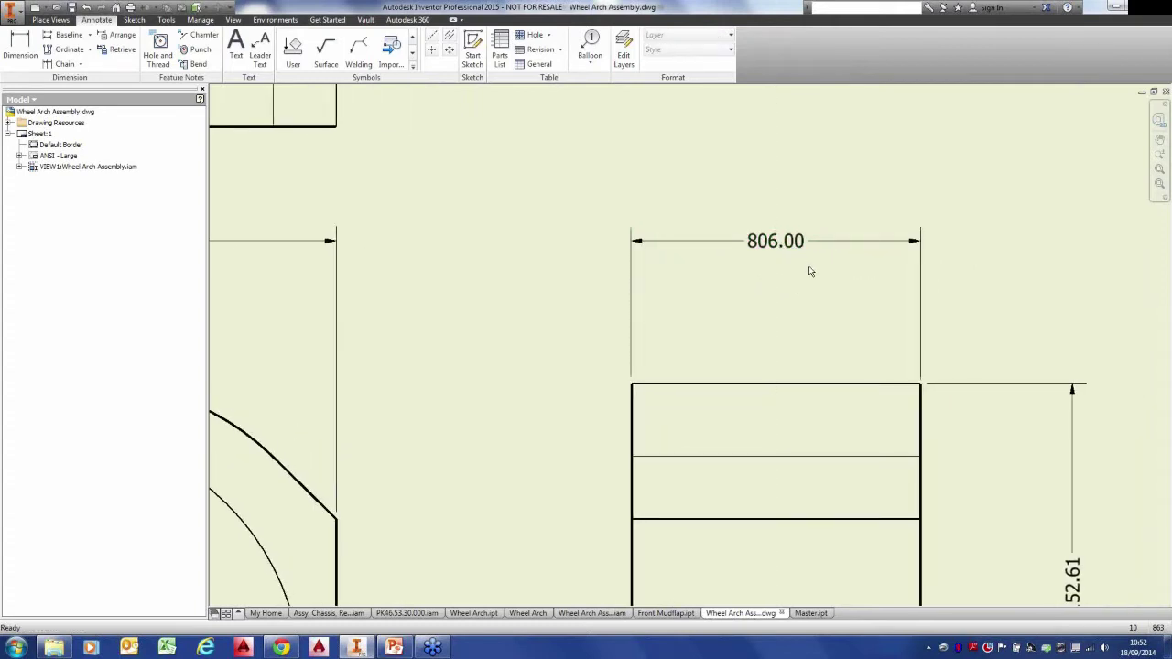
pyautogui.middleClick(810, 271)
pyautogui.middleClick(810, 271)
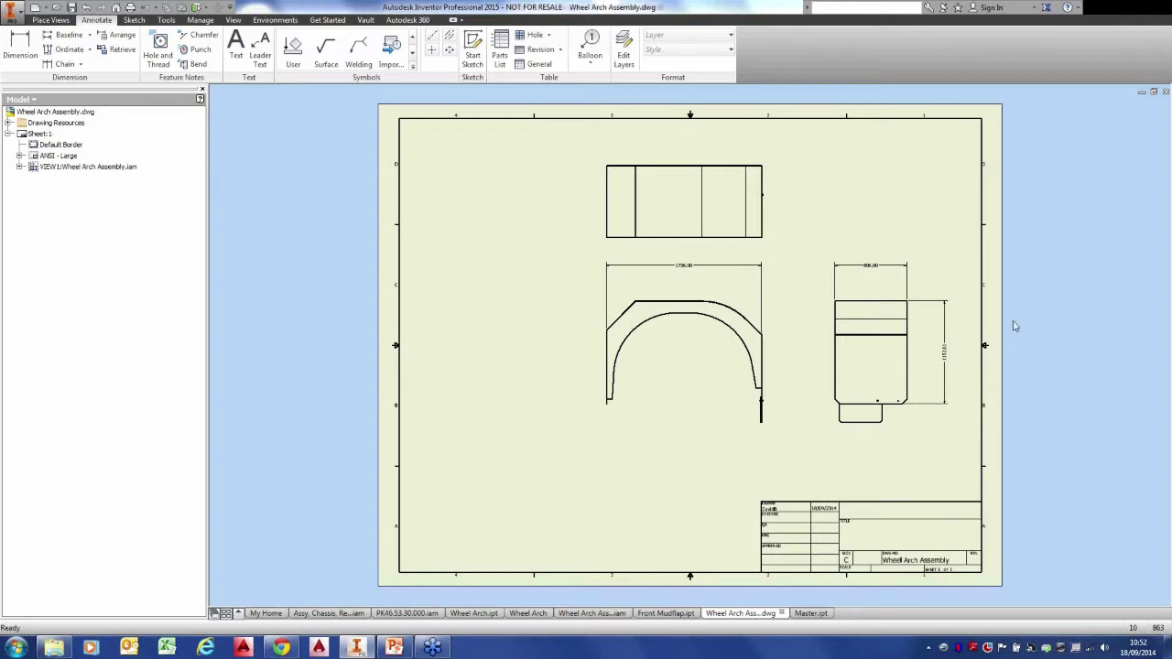
pyautogui.click(949, 301)
pyautogui.click(906, 223)
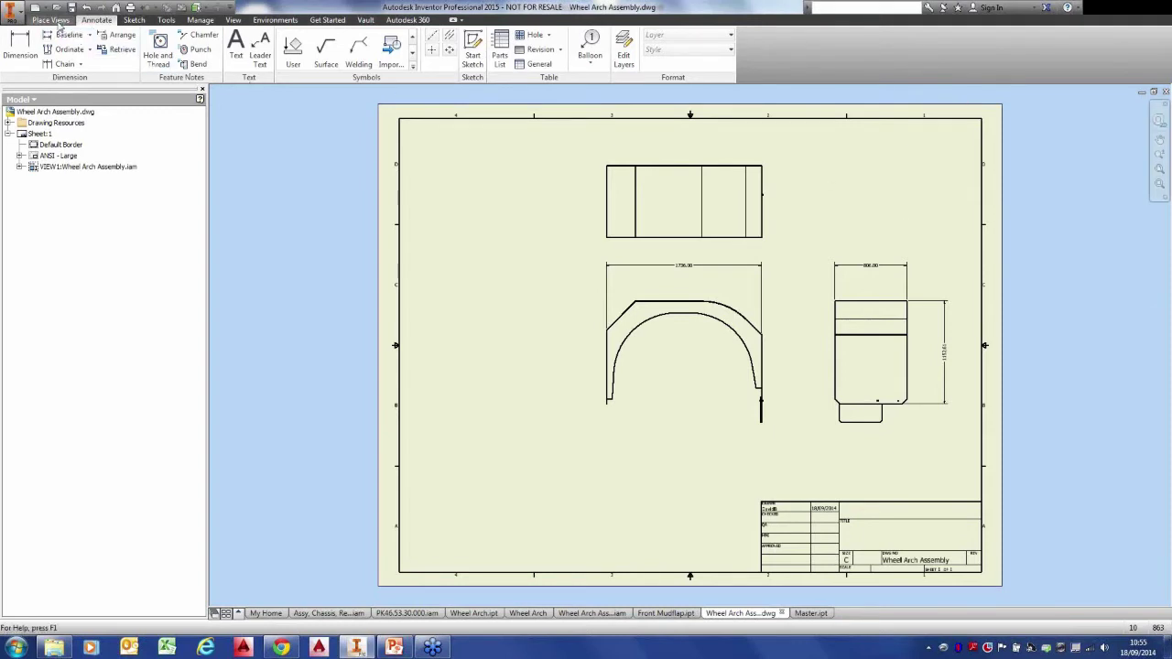
# Create a new assembly from the metric Standard (mm).iam template.
pyautogui.click(35, 7)
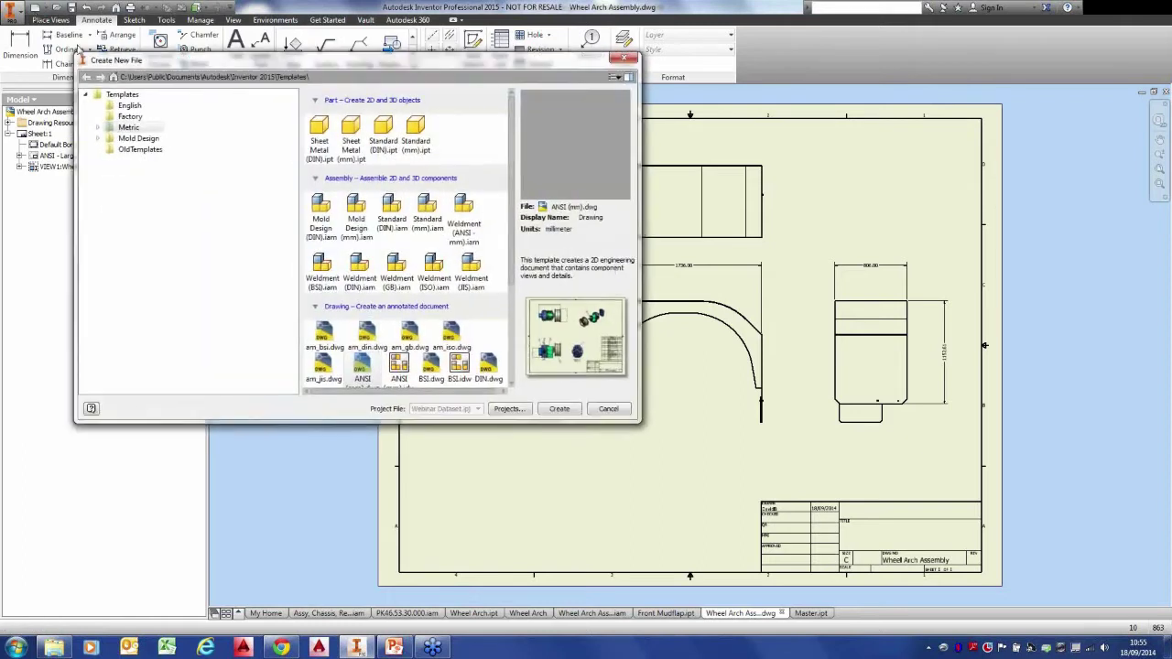
pyautogui.click(427, 214)
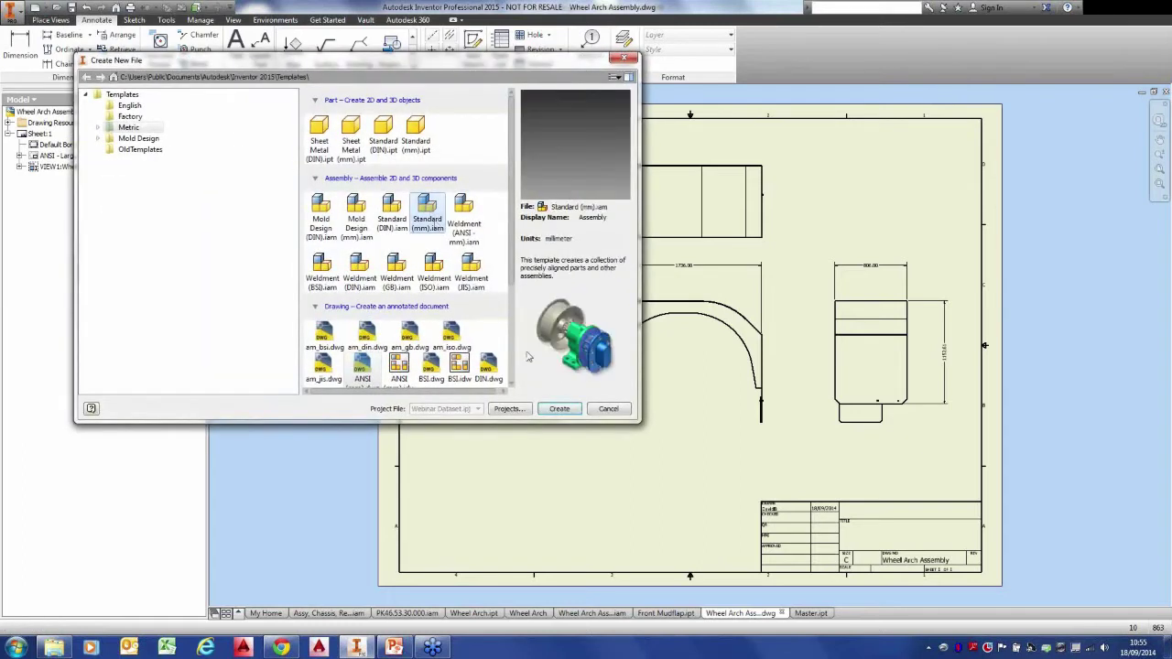
pyautogui.click(558, 408)
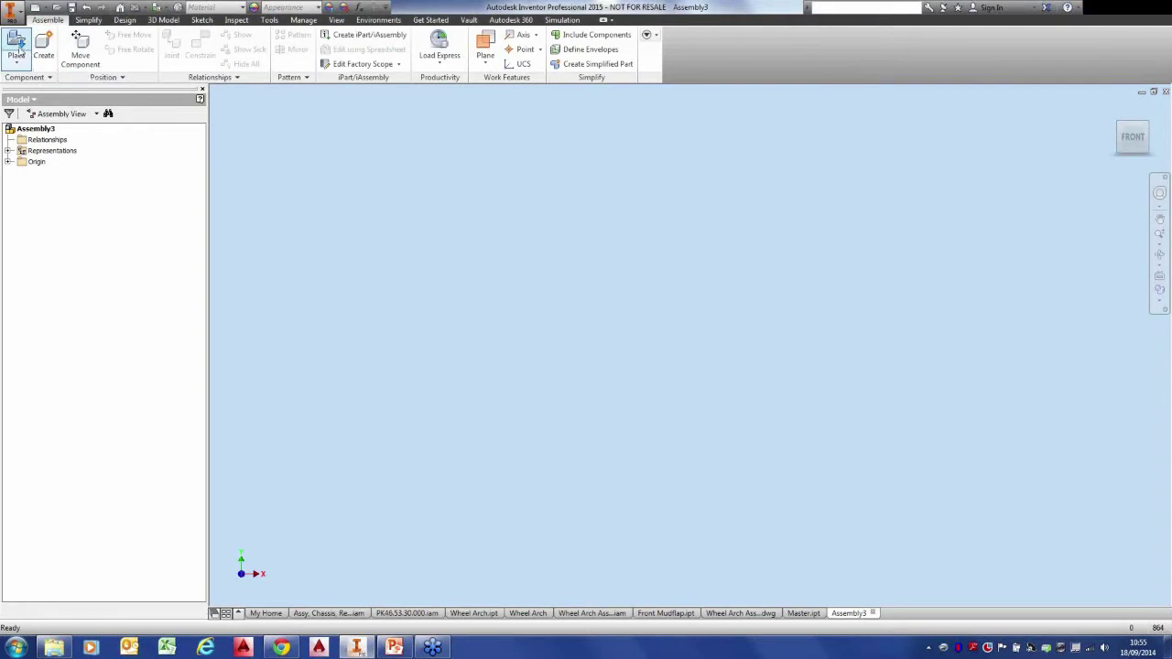
# Place one Inside Panel.ipt from the Loader Assy folder in the new assembly, grounded at the origin.
pyautogui.click(16, 47)
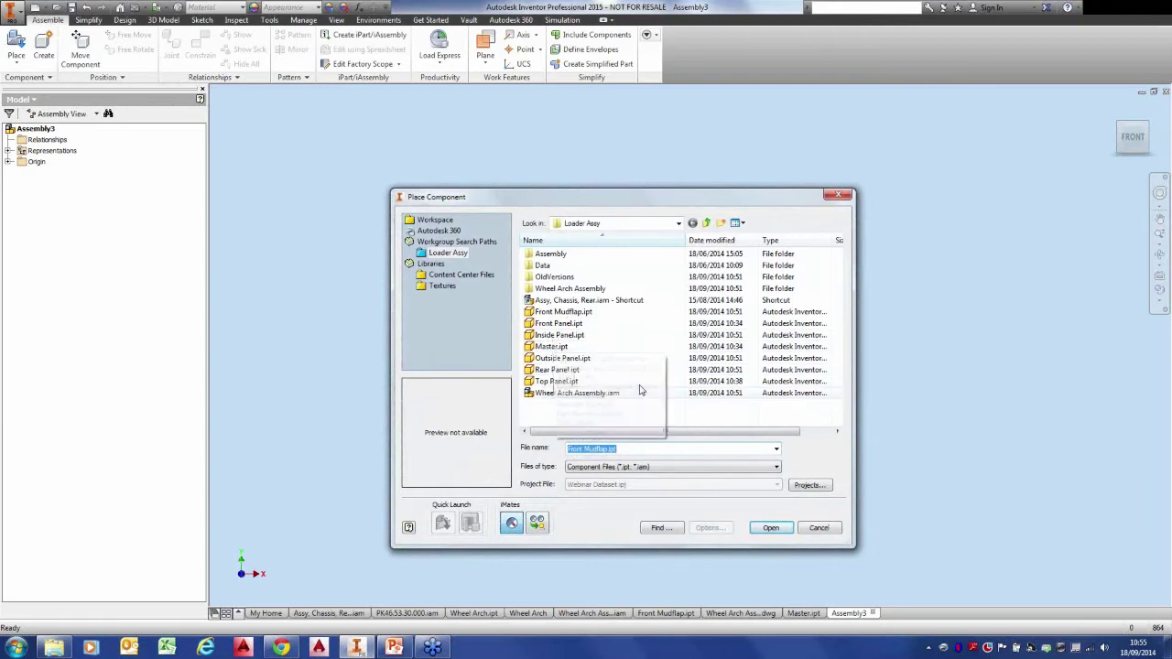
pyautogui.click(571, 337)
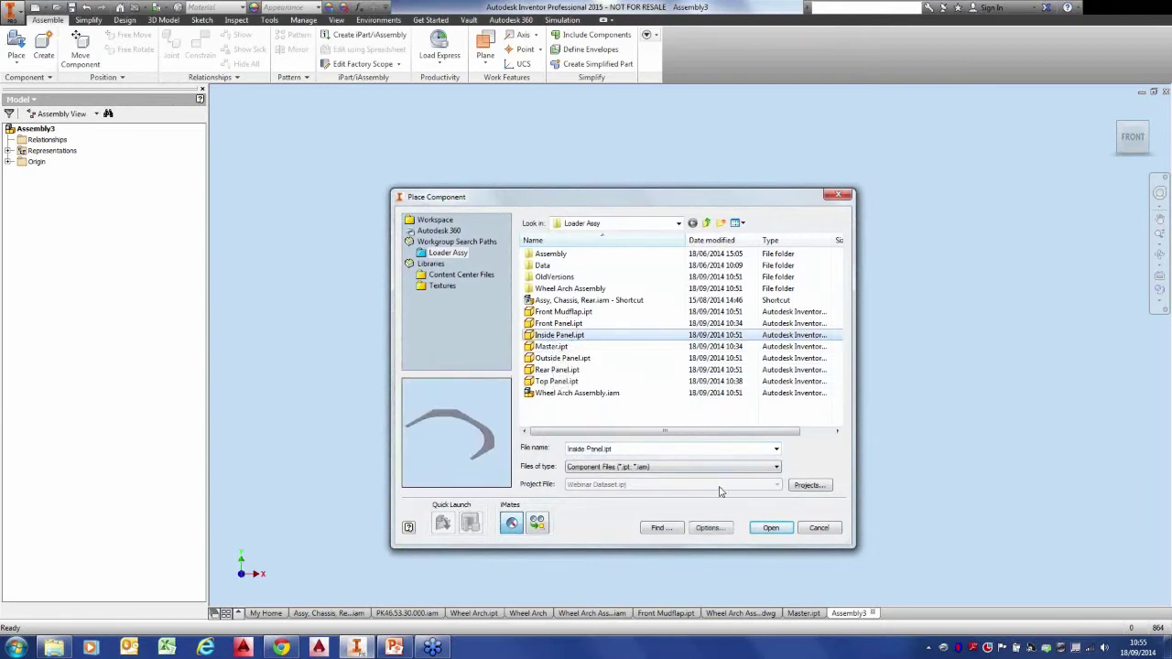
pyautogui.click(760, 525)
pyautogui.rightClick(599, 338)
pyautogui.click(632, 354)
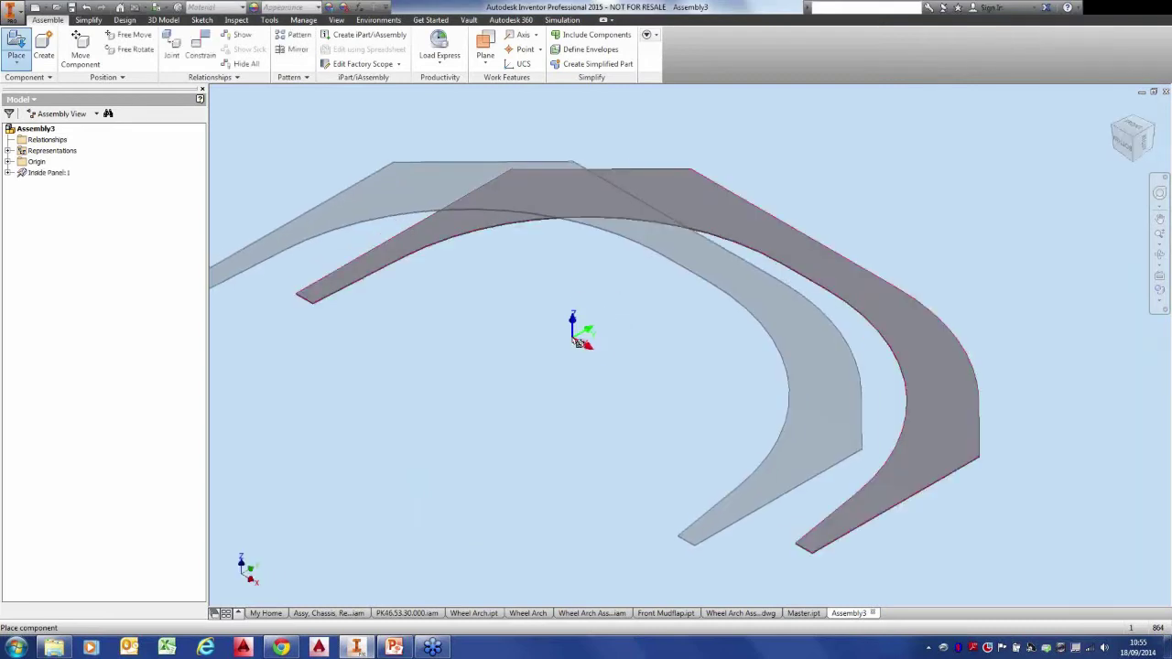
pyautogui.rightClick(563, 336)
pyautogui.click(526, 336)
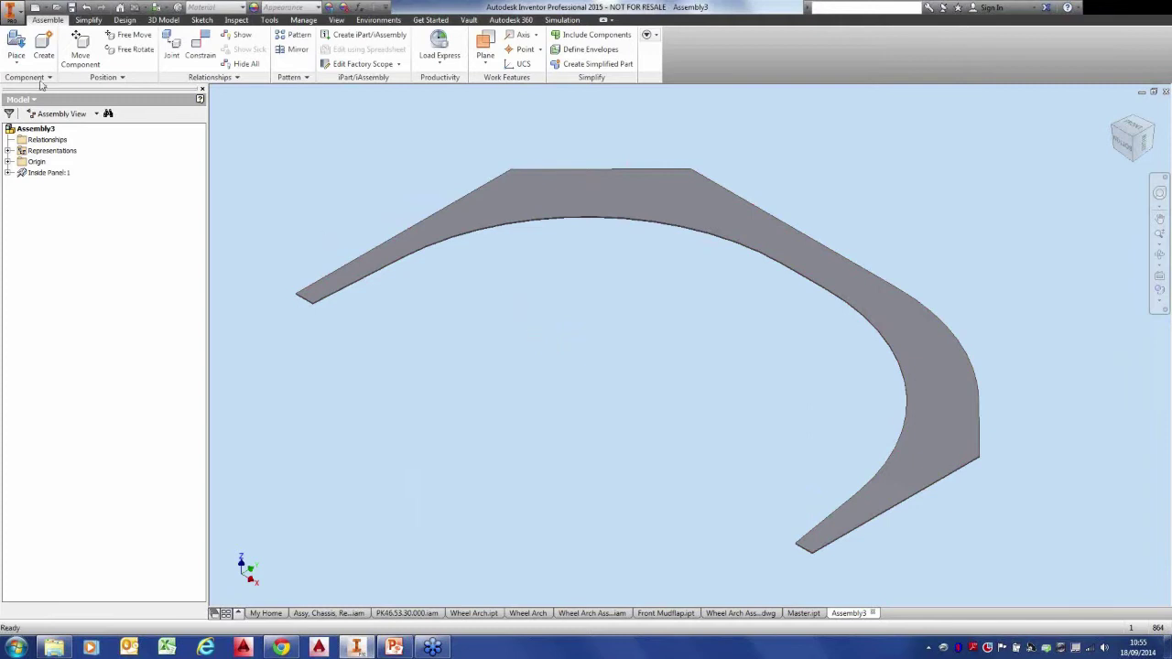
# Place one DIN 917 cap nut from Content Center, size M18x1.5, in the open space inside the panel's arch.
pyautogui.click(16, 61)
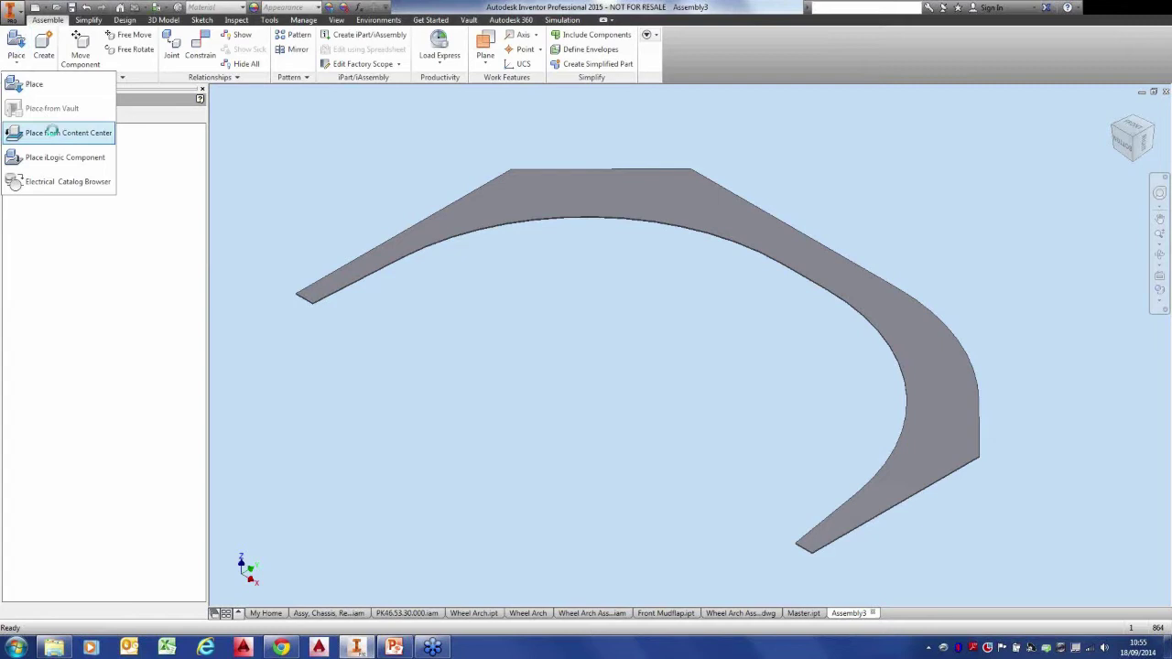
pyautogui.click(50, 132)
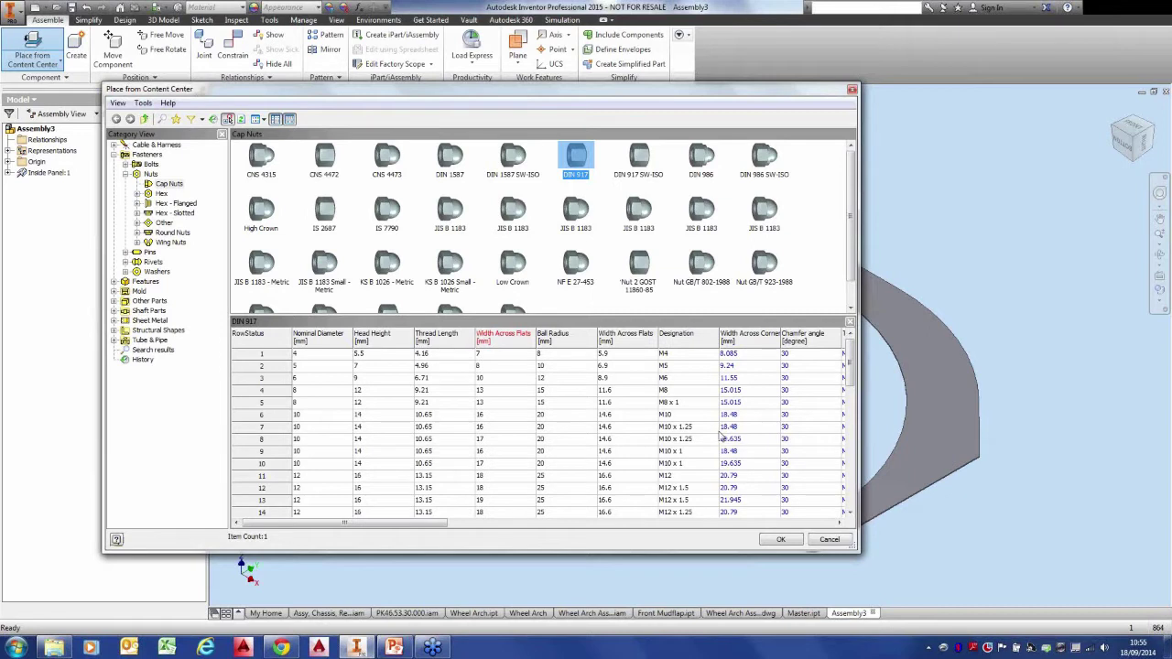
pyautogui.click(781, 540)
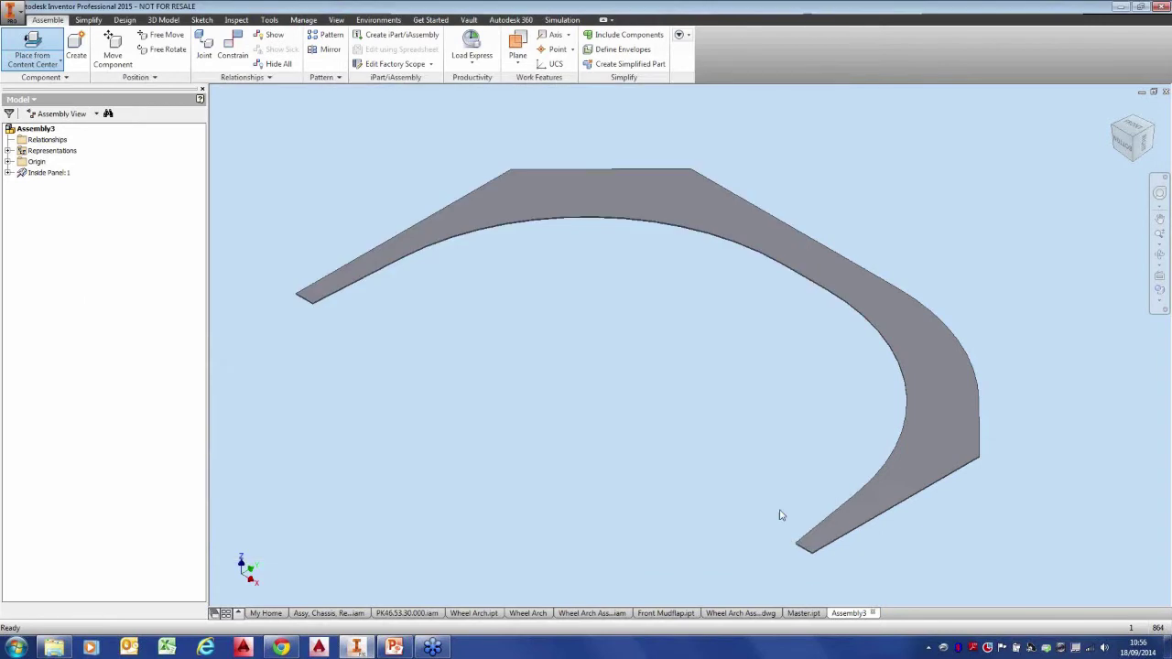
pyautogui.click(680, 392)
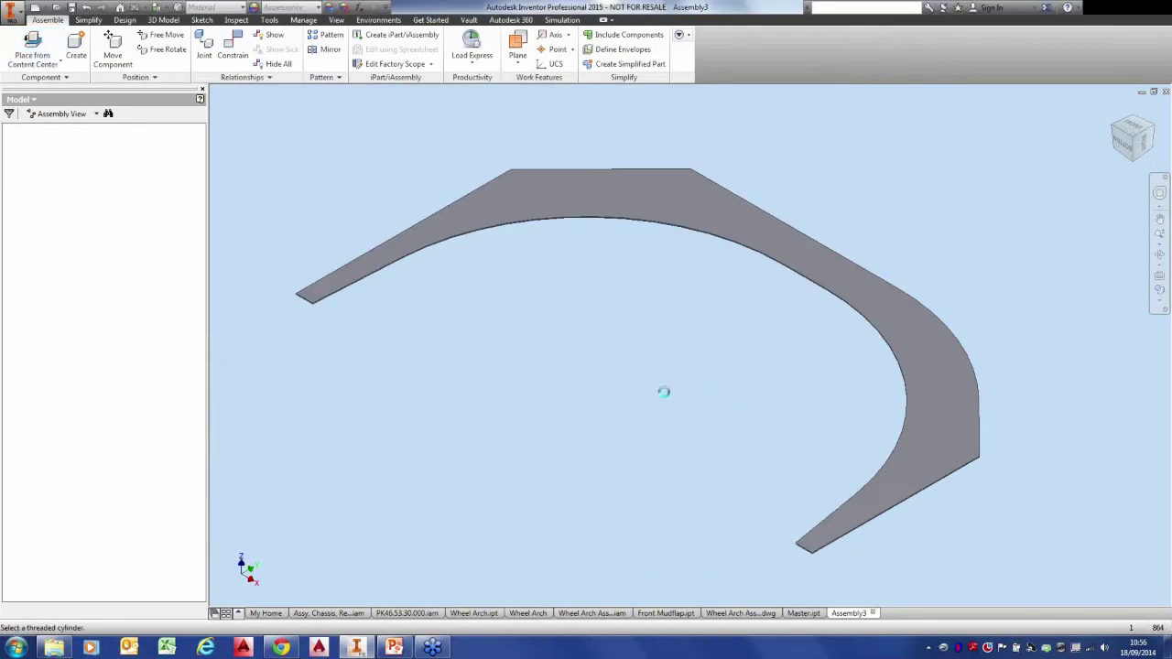
pyautogui.moveTo(616, 302); pyautogui.dragTo(616, 324)
pyautogui.click(591, 320)
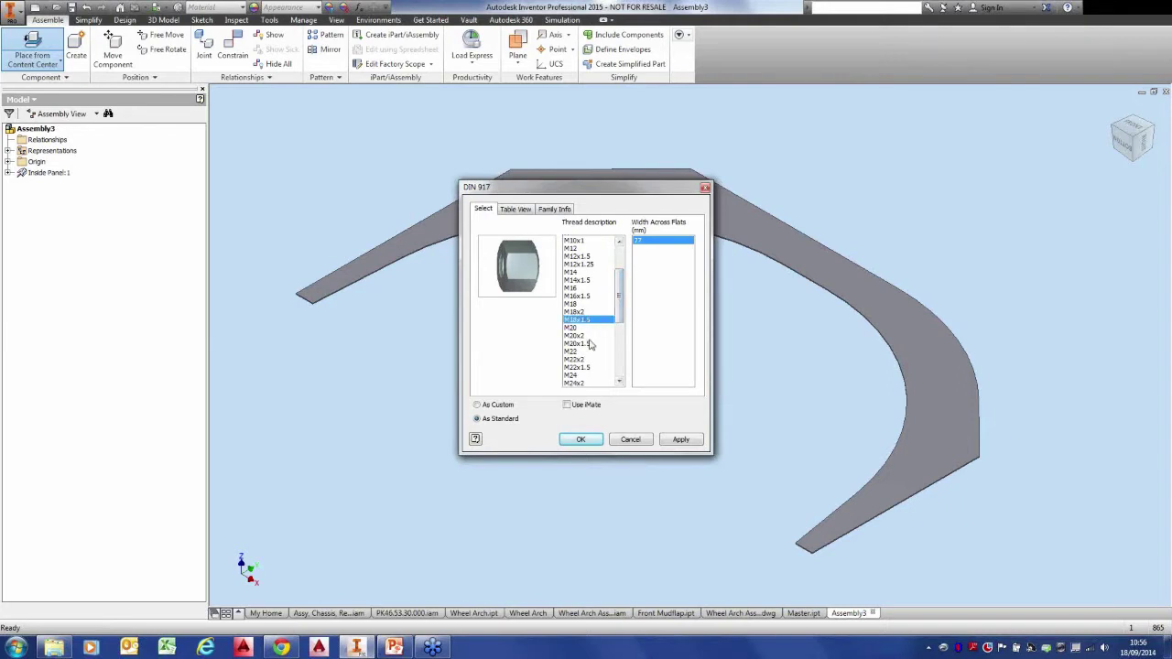
pyautogui.click(650, 441)
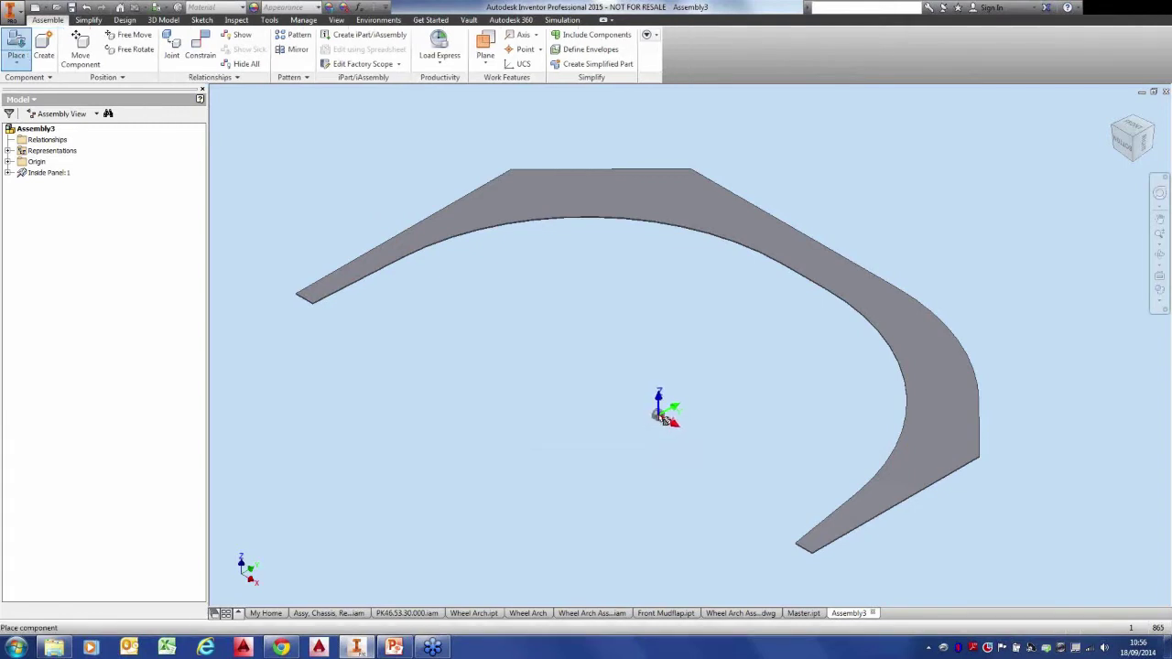
pyautogui.rightClick(613, 415)
pyautogui.click(654, 417)
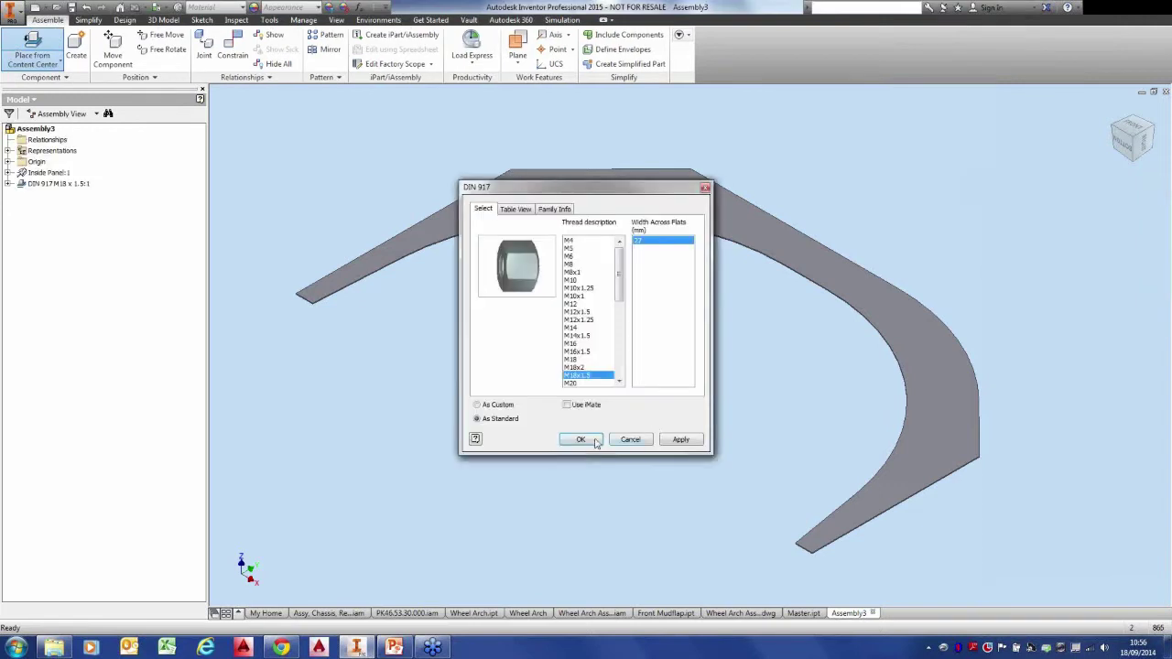
pyautogui.click(624, 440)
pyautogui.click(825, 541)
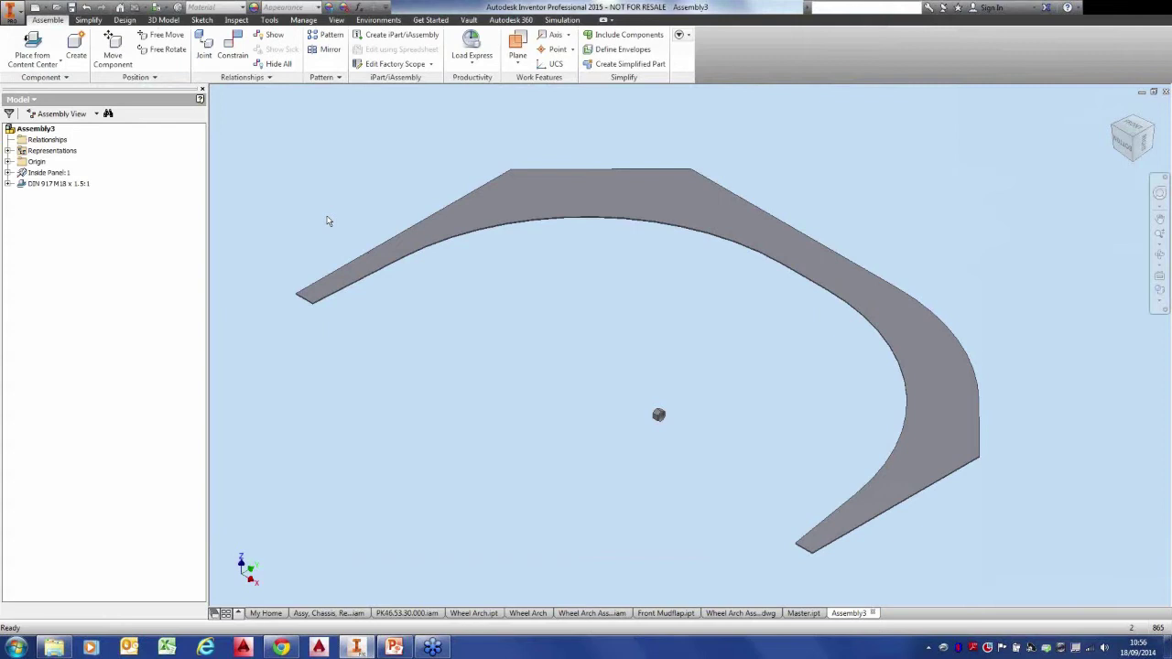
# Examine the file types that can be opened from other CAD systems, without opening a file.
pyautogui.click(9, 20)
pyautogui.moveTo(44, 155)
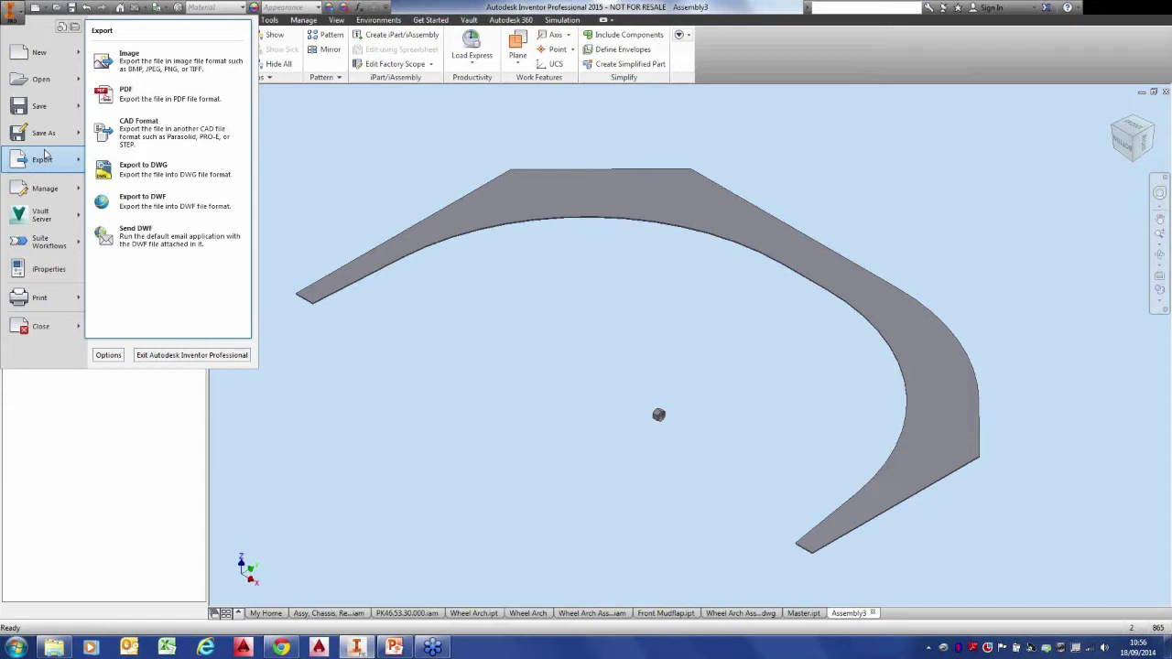
pyautogui.click(40, 79)
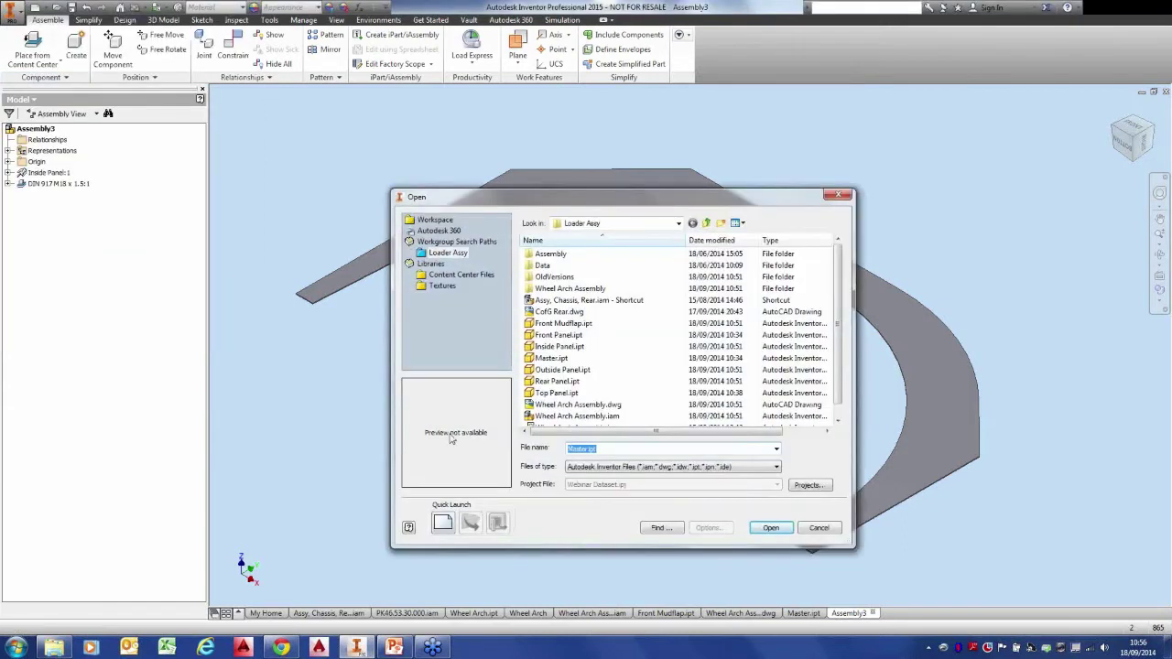
pyautogui.click(629, 467)
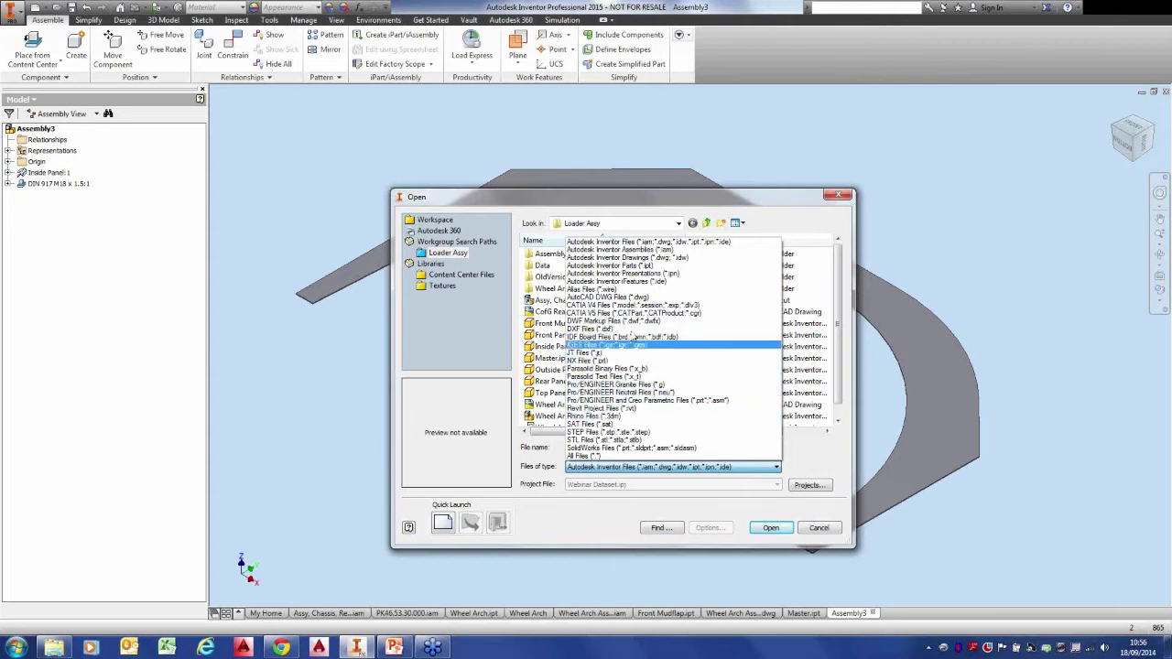
pyautogui.click(1164, 315)
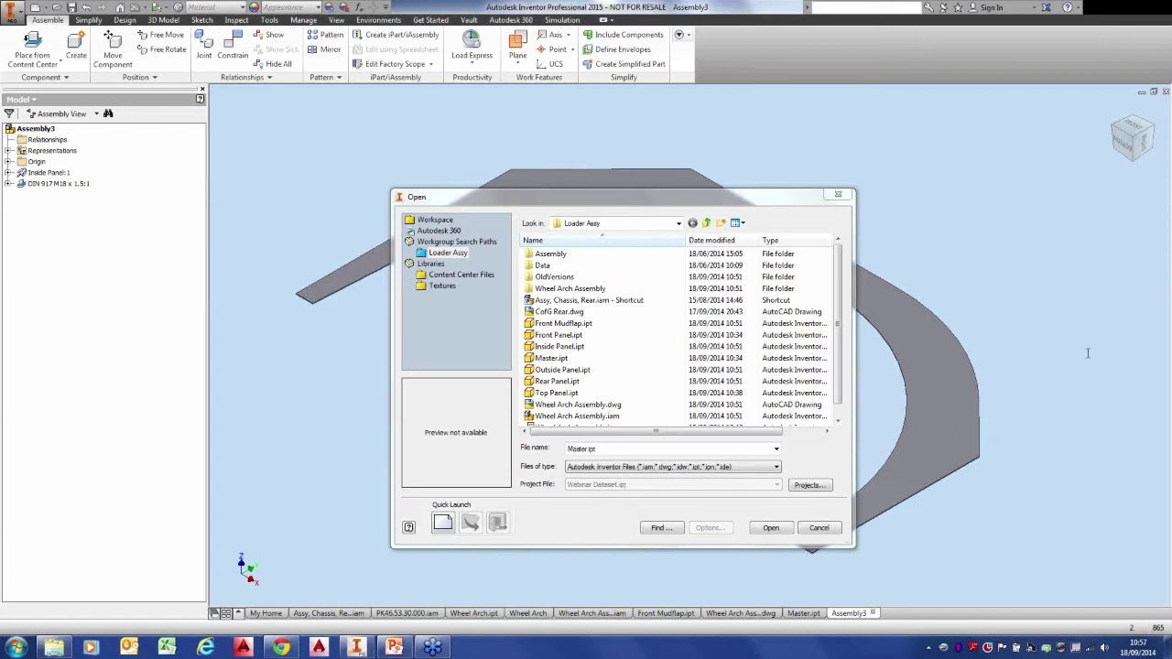
pyautogui.click(838, 198)
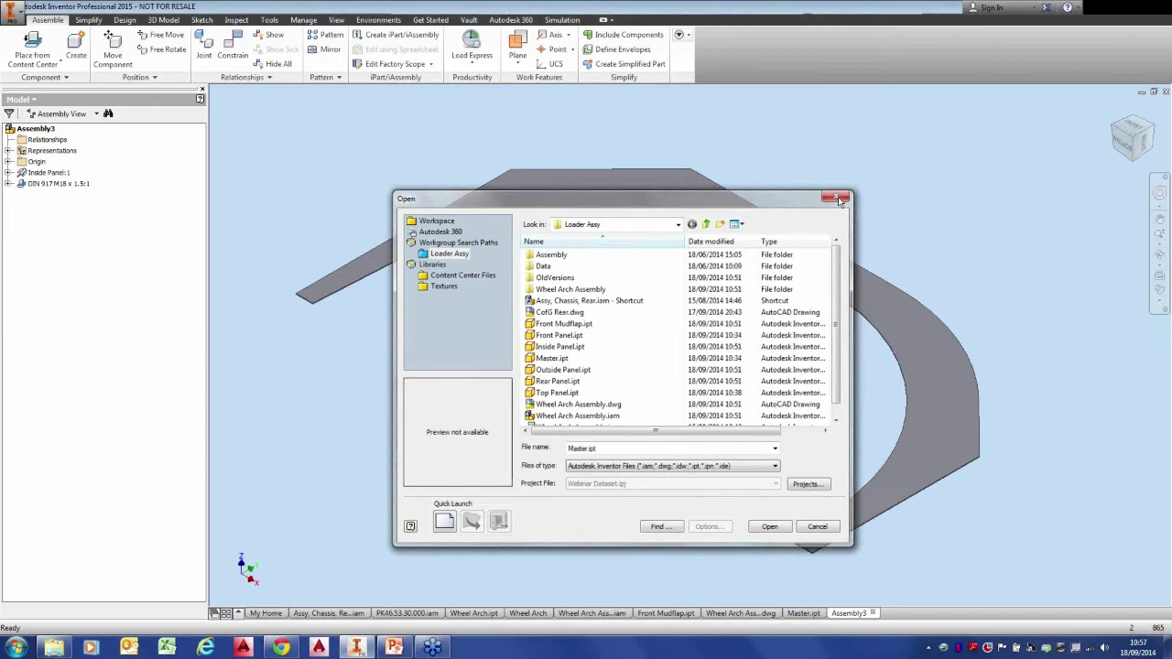
pyautogui.click(840, 199)
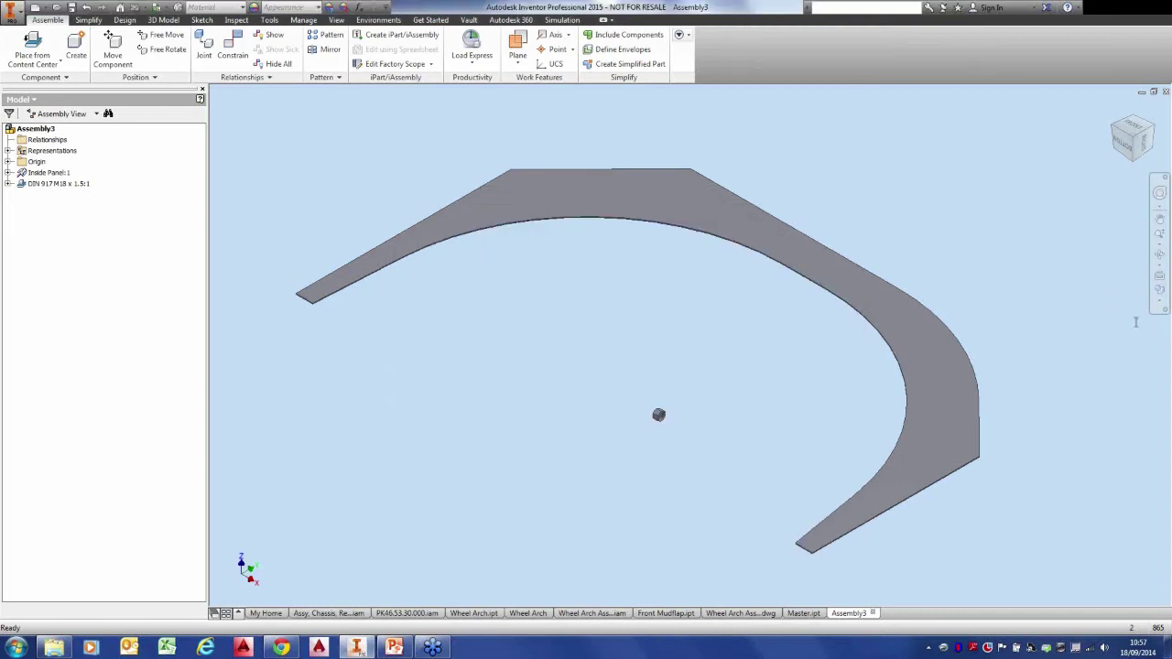